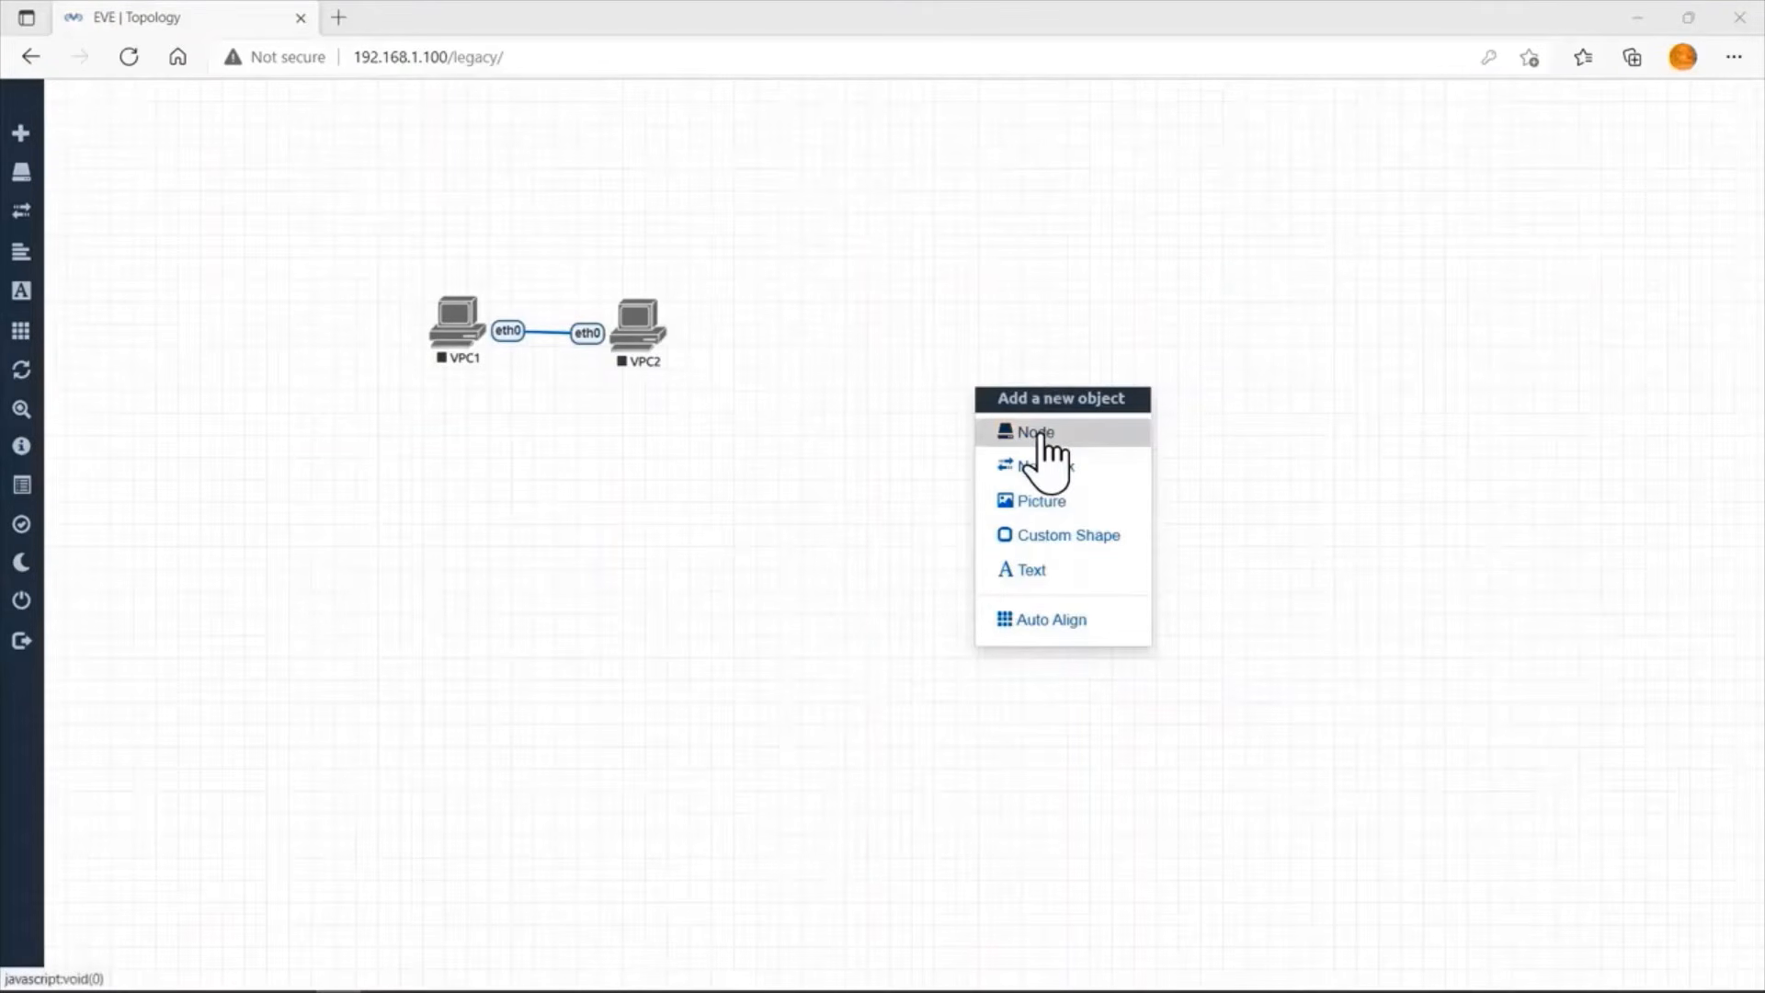
Add one Virtual PC (VPCS) node to the EVE topology, keeping the default name VPC and the Desktop.png icon.
{"action": "left_click", "coordinate": [1037, 434]}
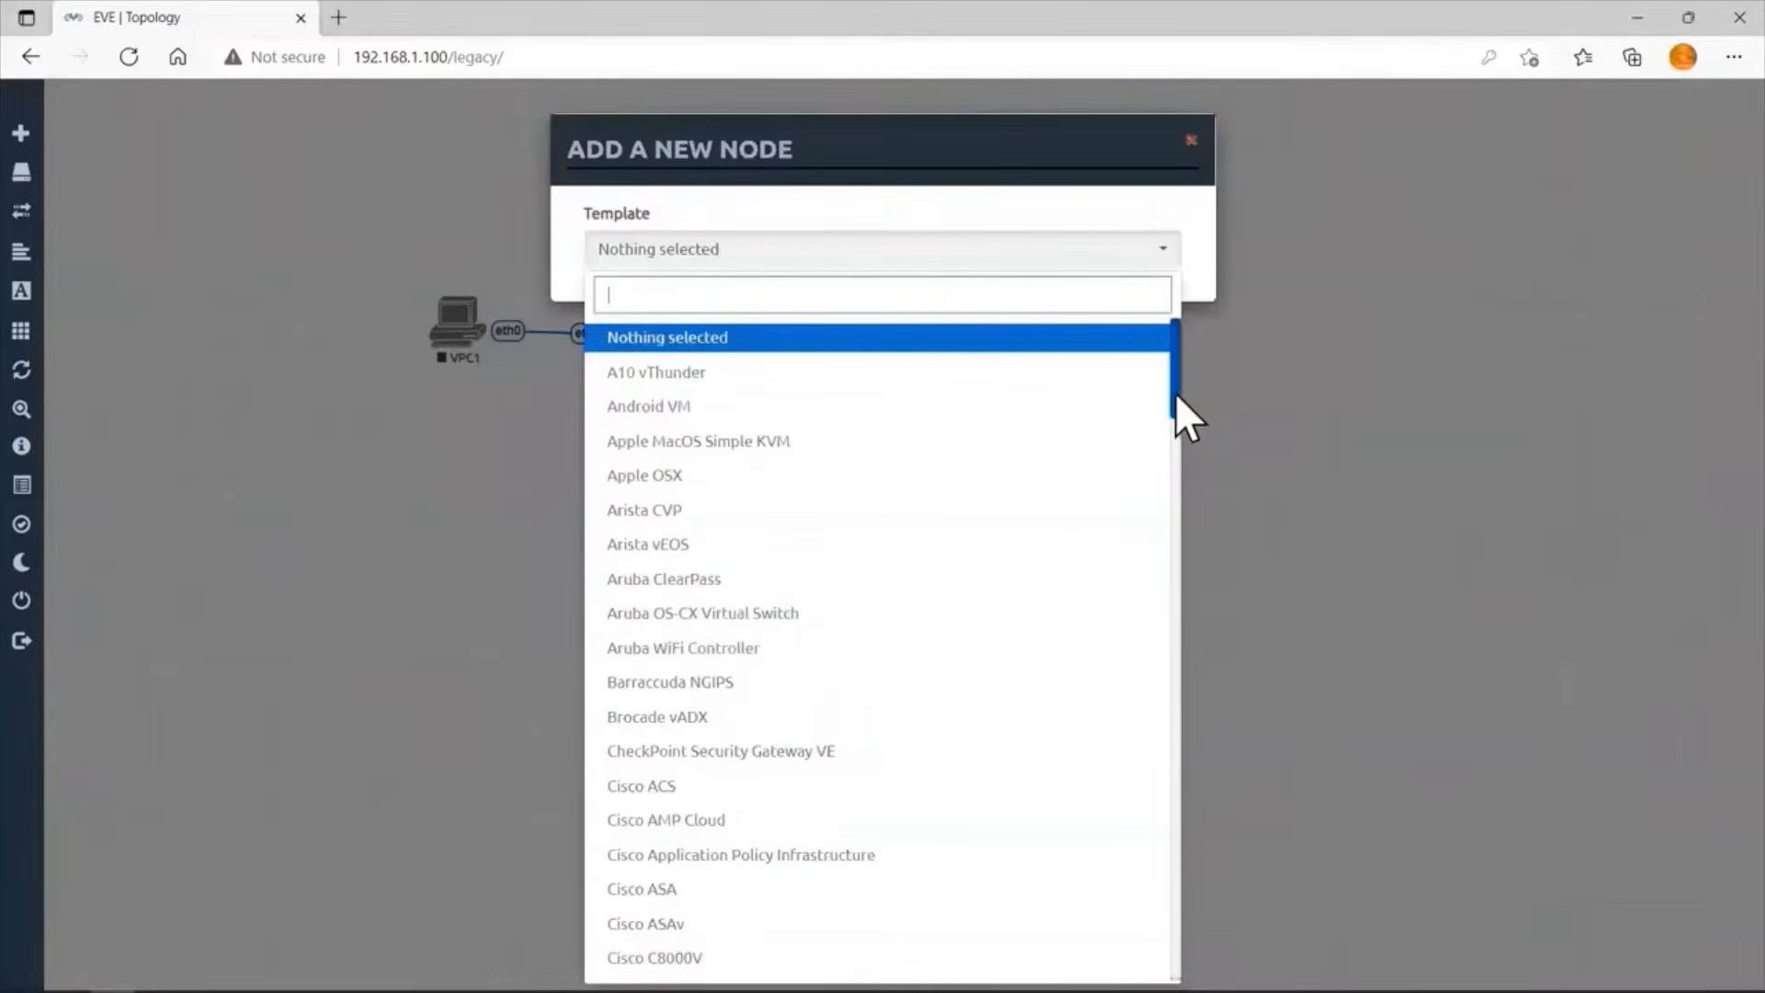
{"action": "left_click_drag", "start_coordinate": [1175, 393], "coordinate": [1175, 517]}
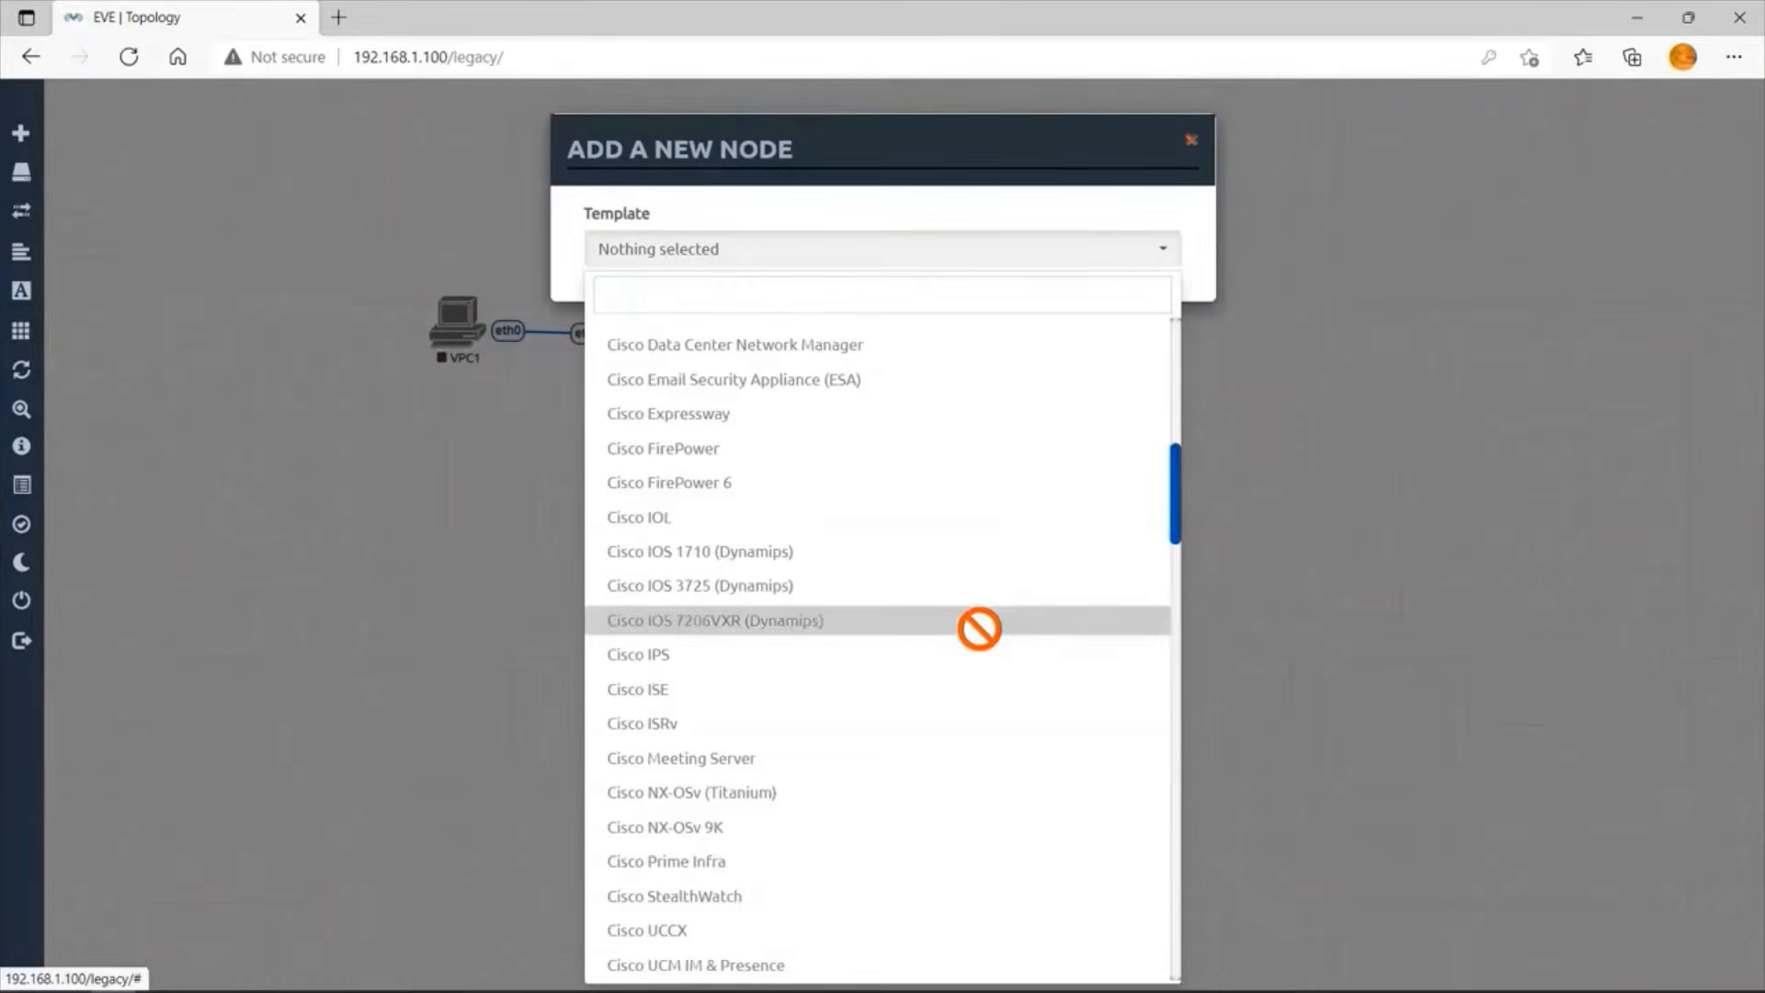
{"action": "left_click_drag", "start_coordinate": [1174, 483], "coordinate": [1181, 919]}
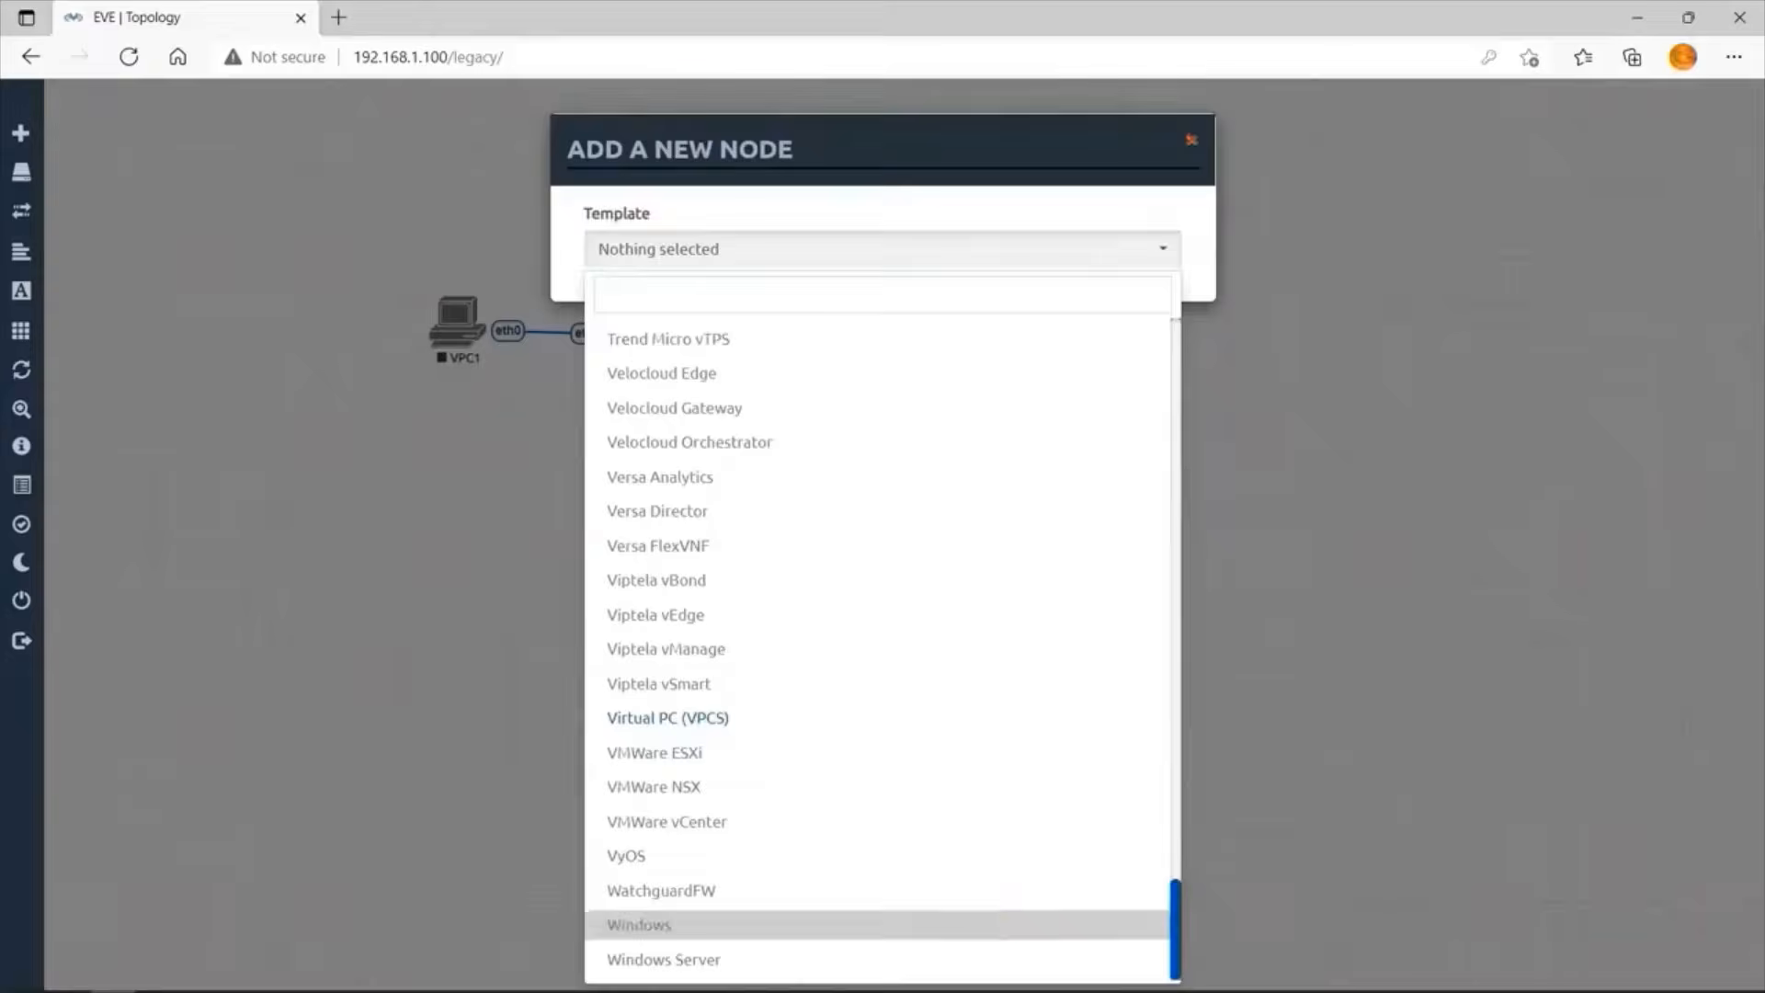
{"action": "left_click", "coordinate": [726, 718]}
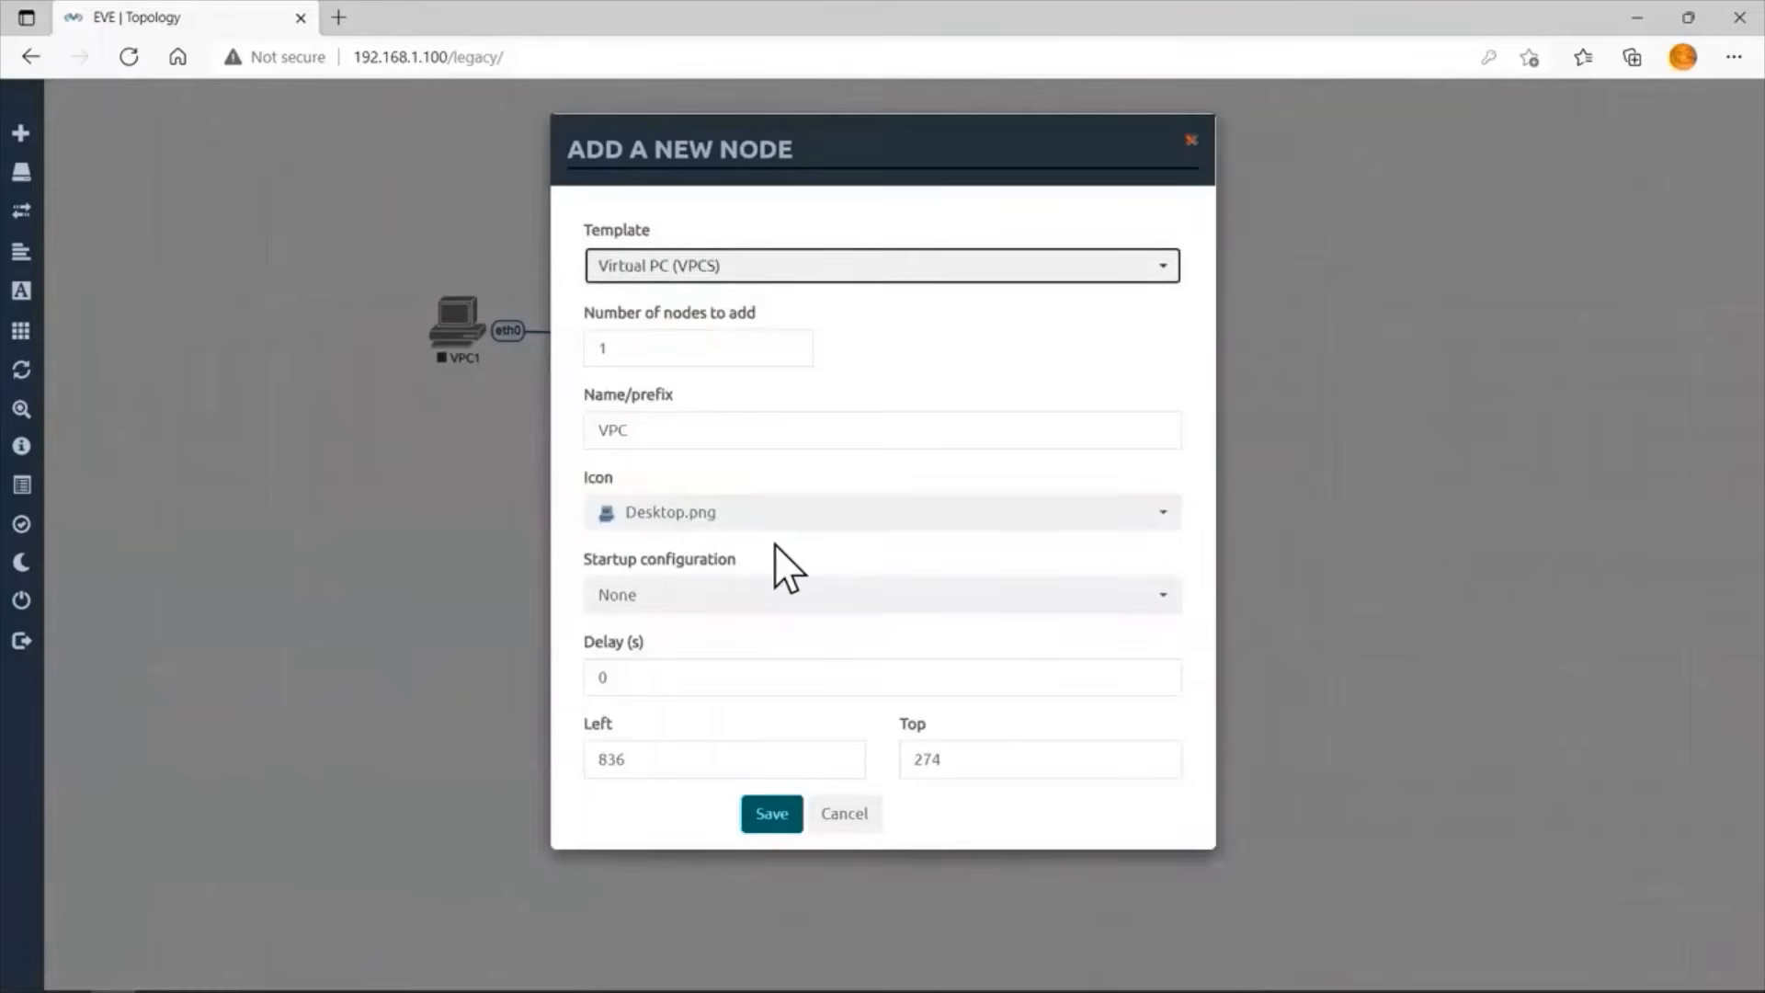
{"action": "left_click", "coordinate": [770, 811]}
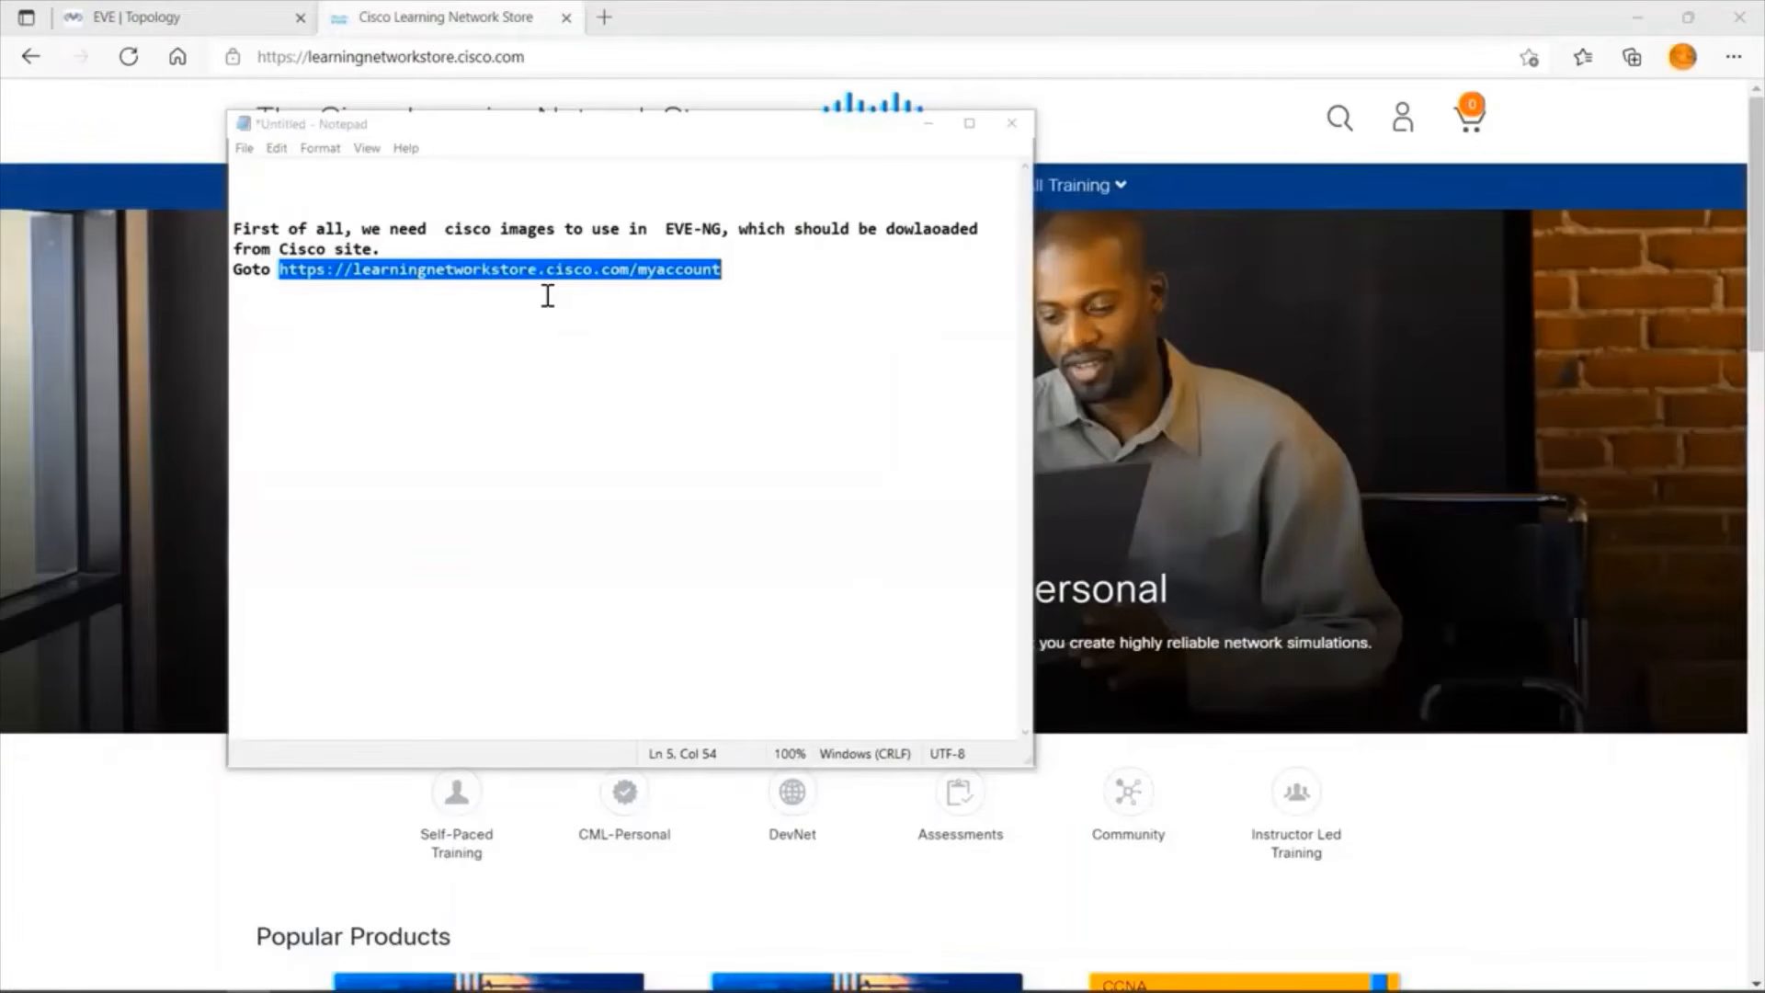
Copy the selected learningnetworkstore.cisco.com/myaccount link from the Notepad notes and load it in the browser.
{"action": "right_click", "coordinate": [449, 270]}
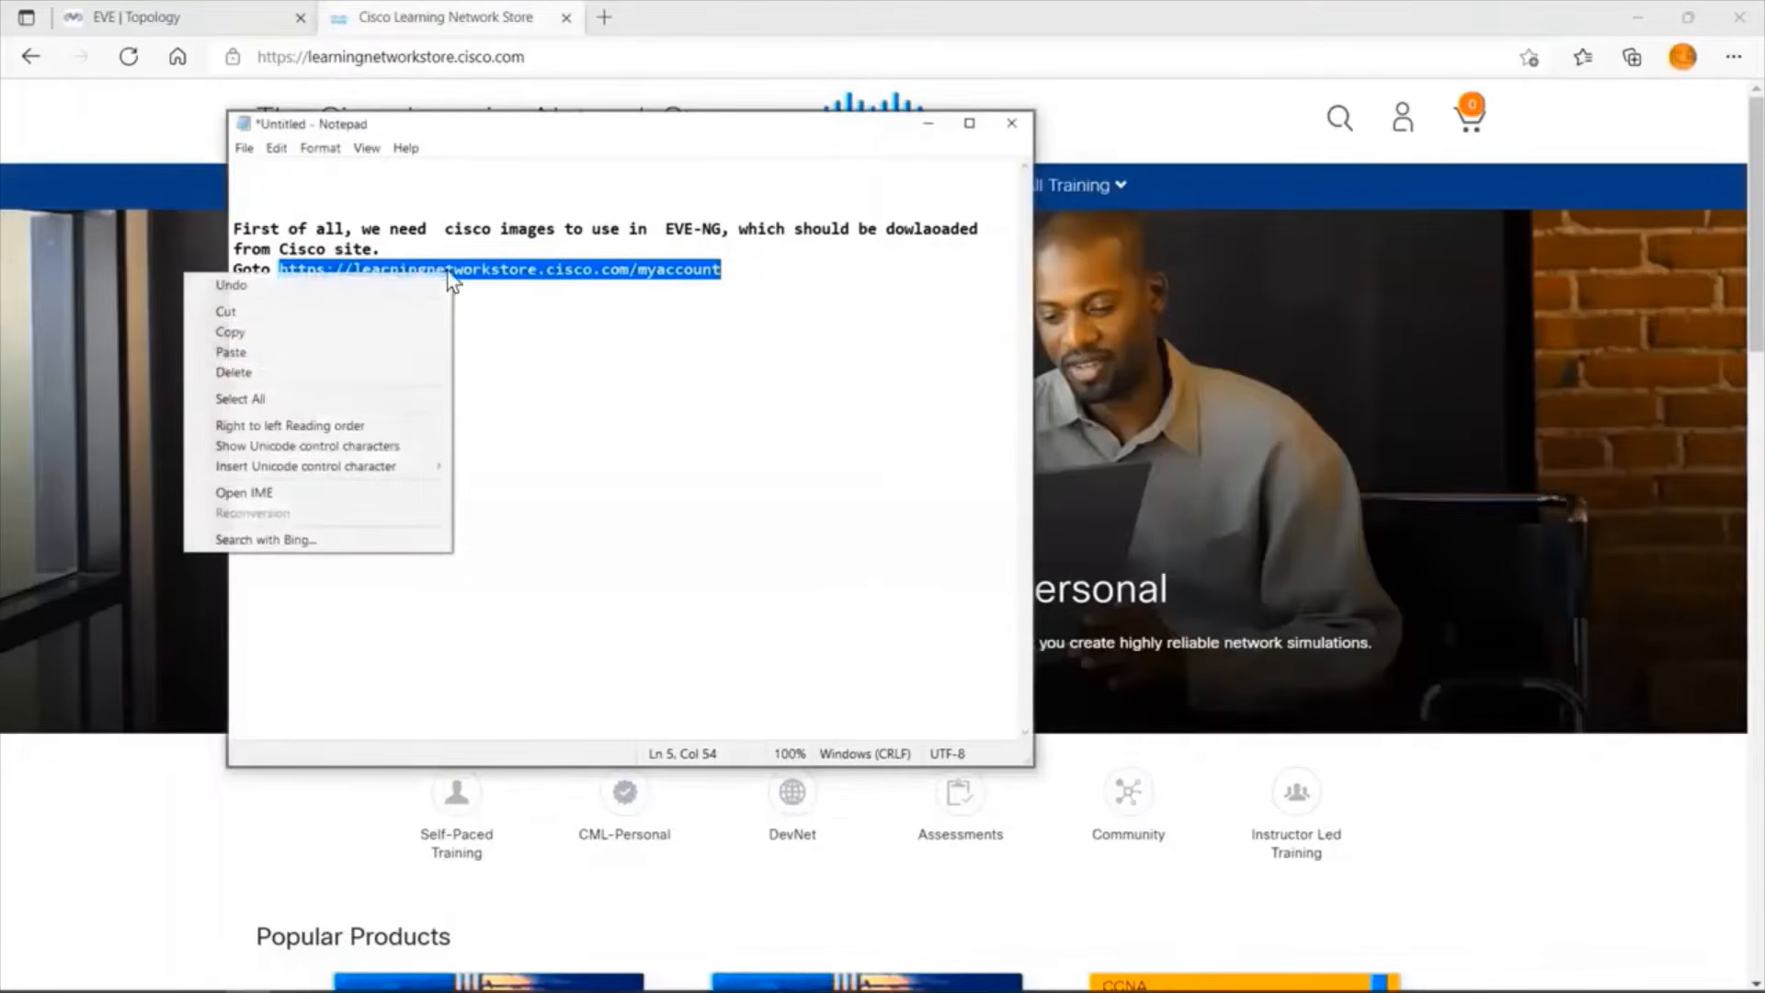
{"action": "left_click", "coordinate": [343, 331]}
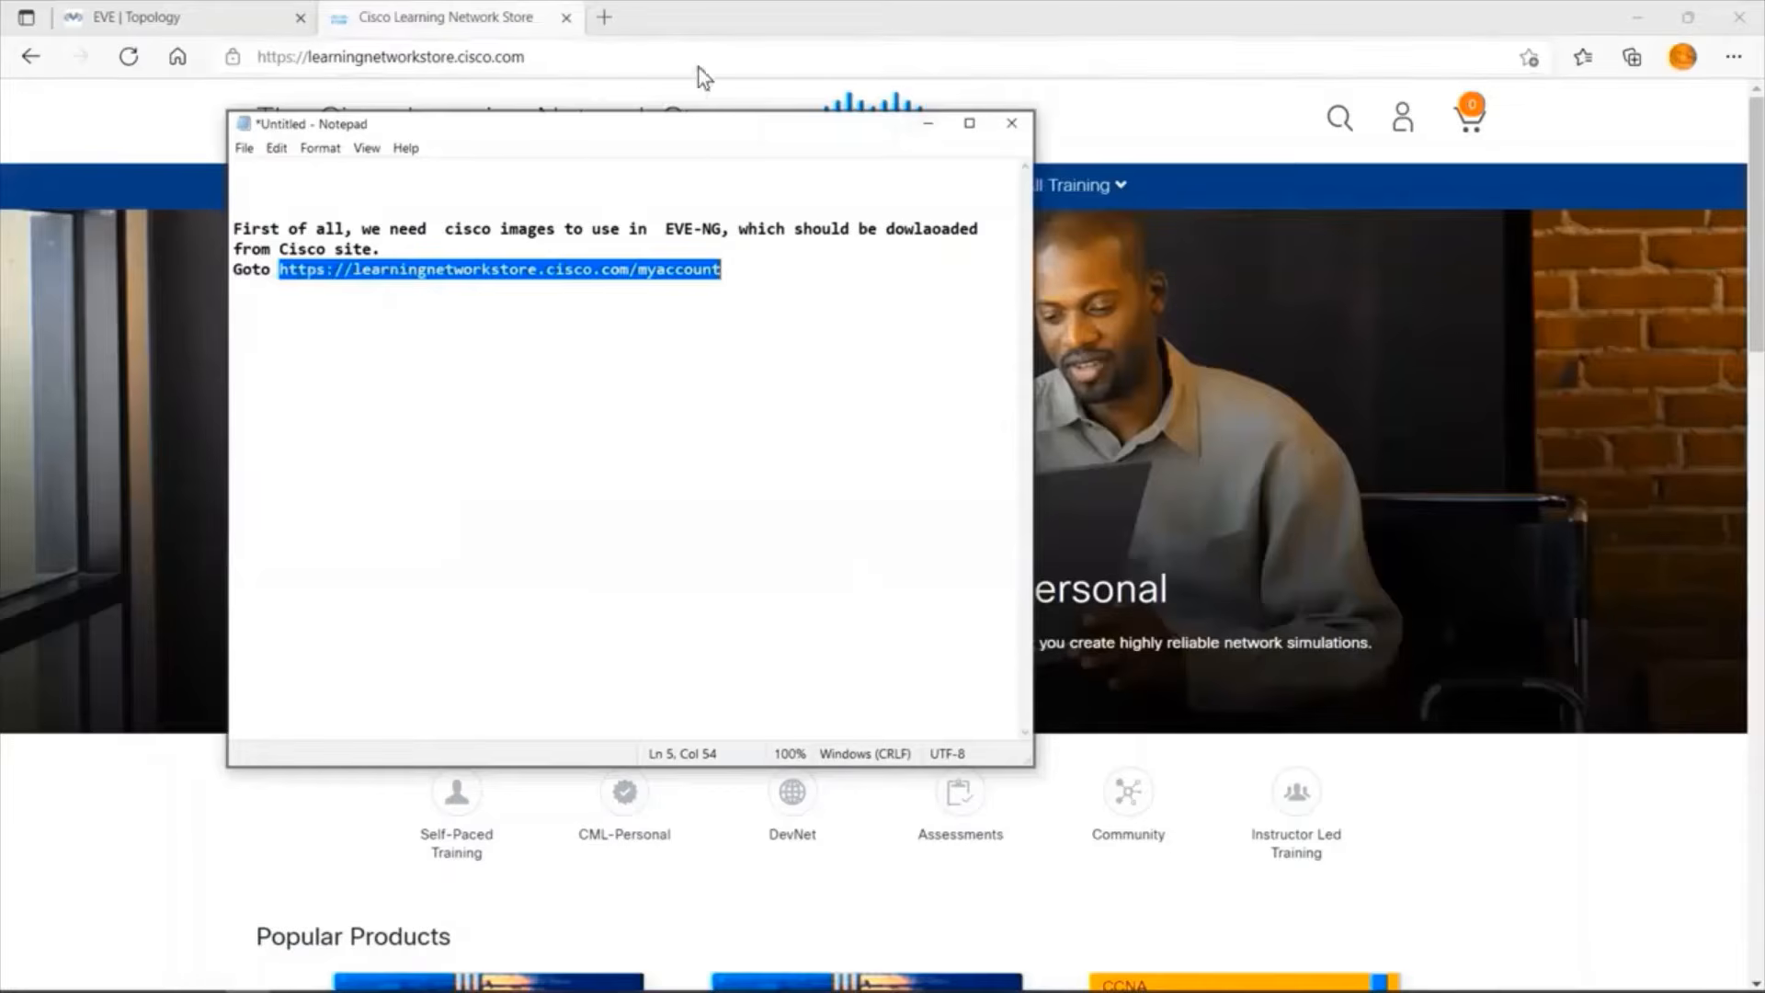
{"action": "left_click", "coordinate": [651, 46]}
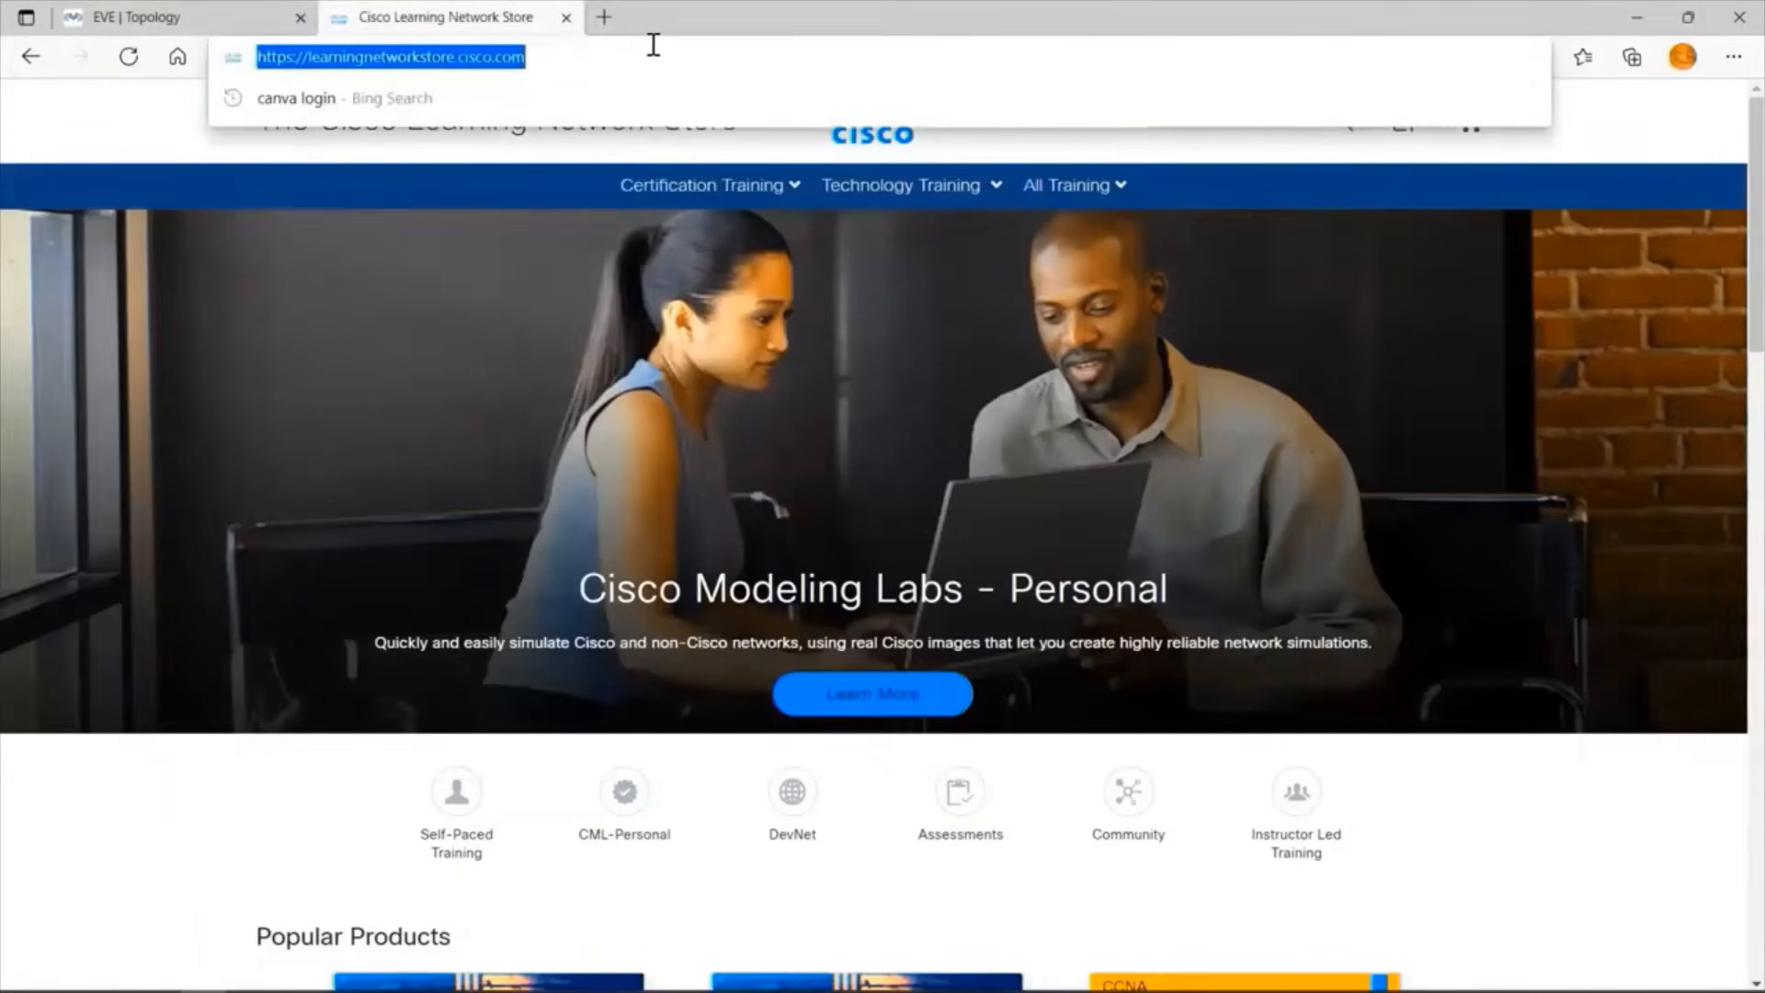
{"action": "key", "text": "ctrl+v"}
{"action": "key", "text": "Return"}
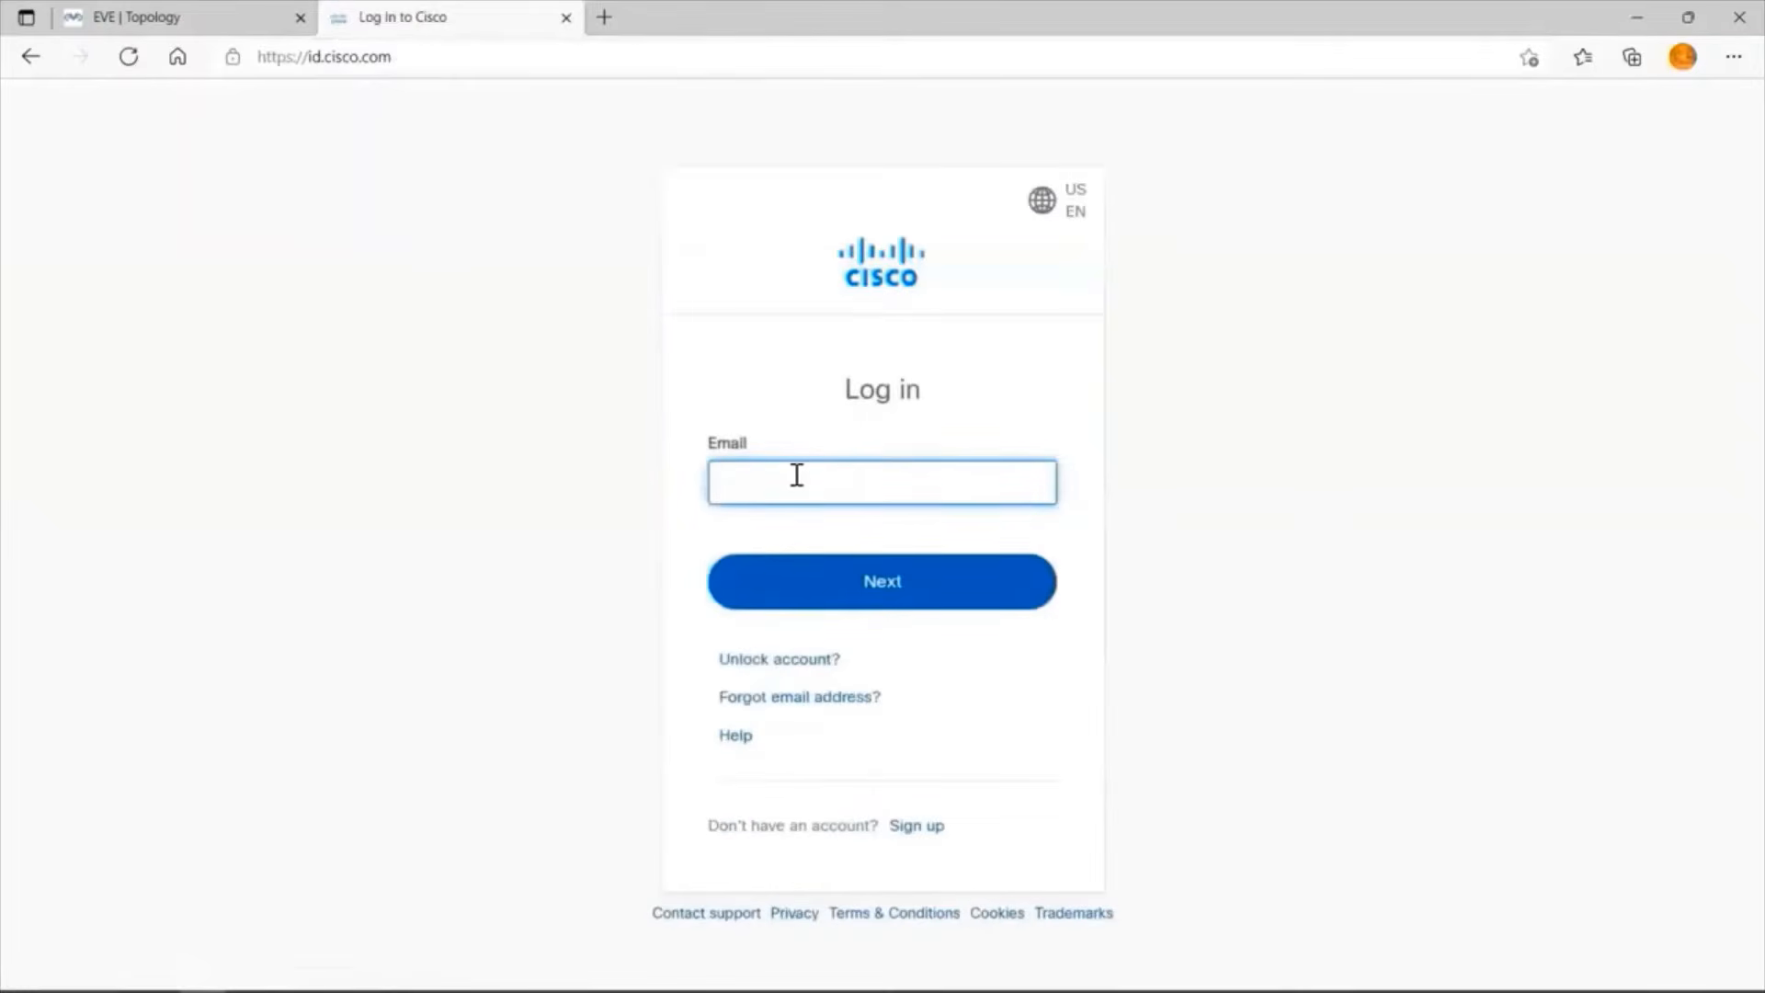
Log in to the Cisco account with the account's email and password.
{"action": "left_click", "coordinate": [797, 476]}
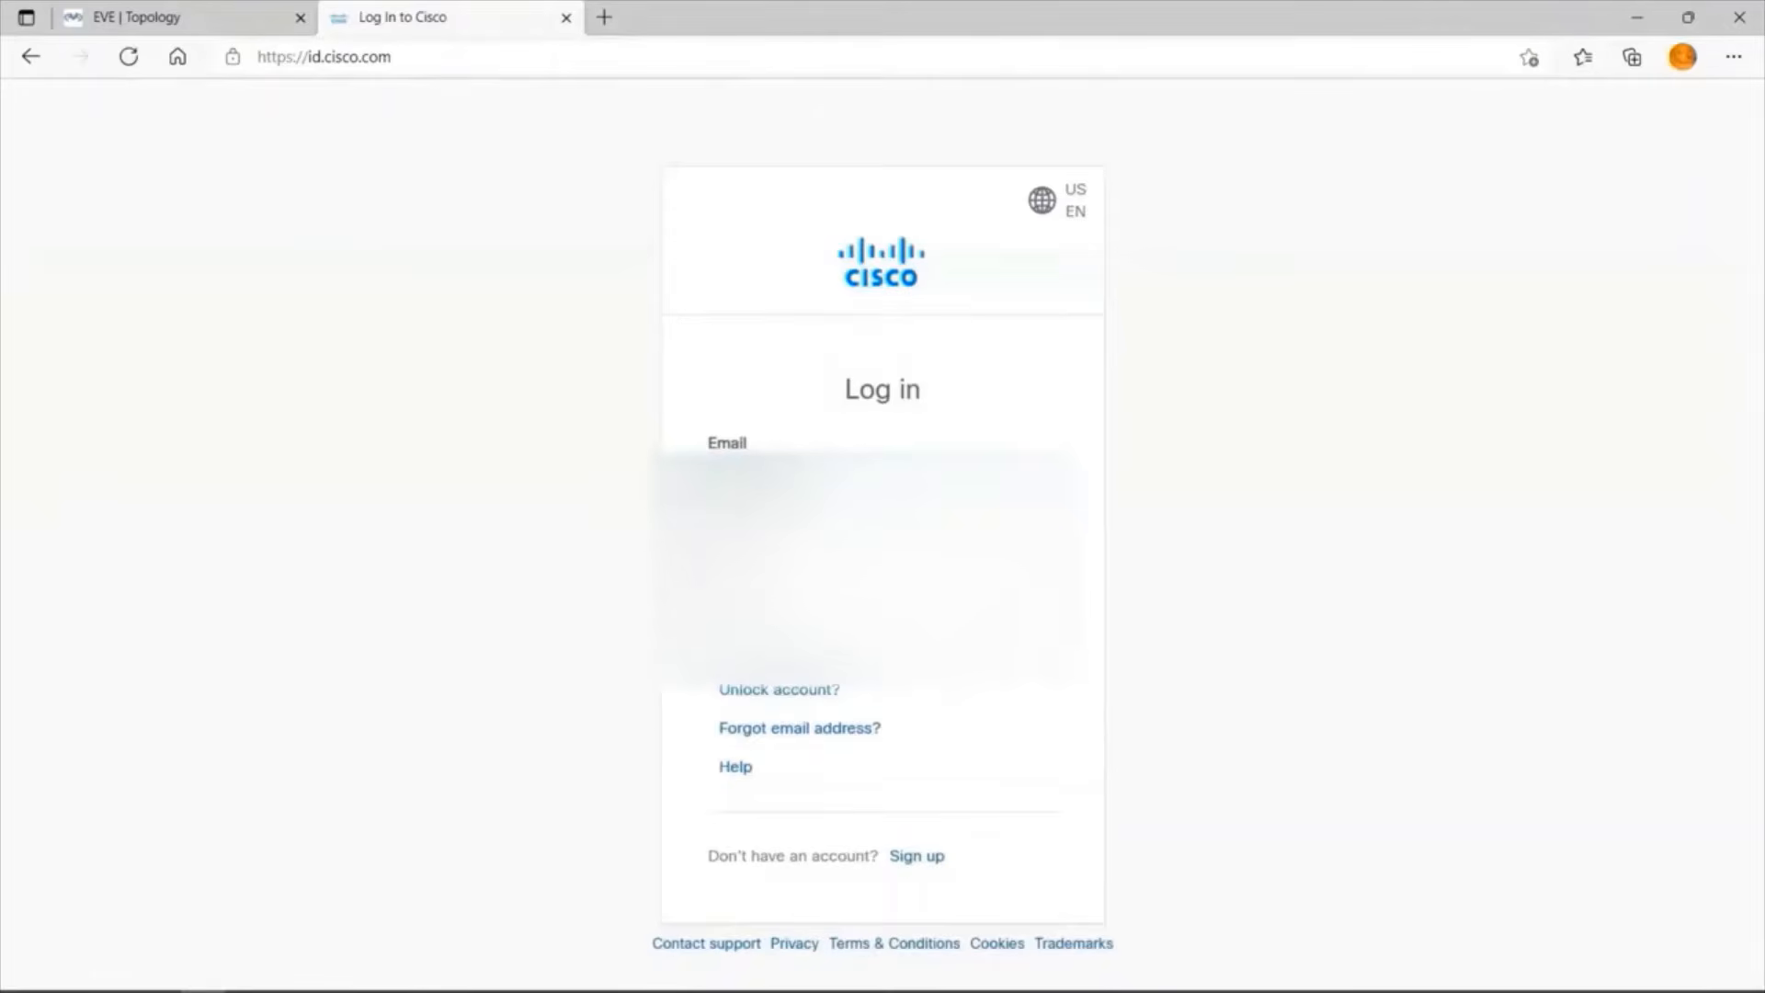
{"action": "left_click", "coordinate": [827, 538]}
{"action": "left_click", "coordinate": [882, 577]}
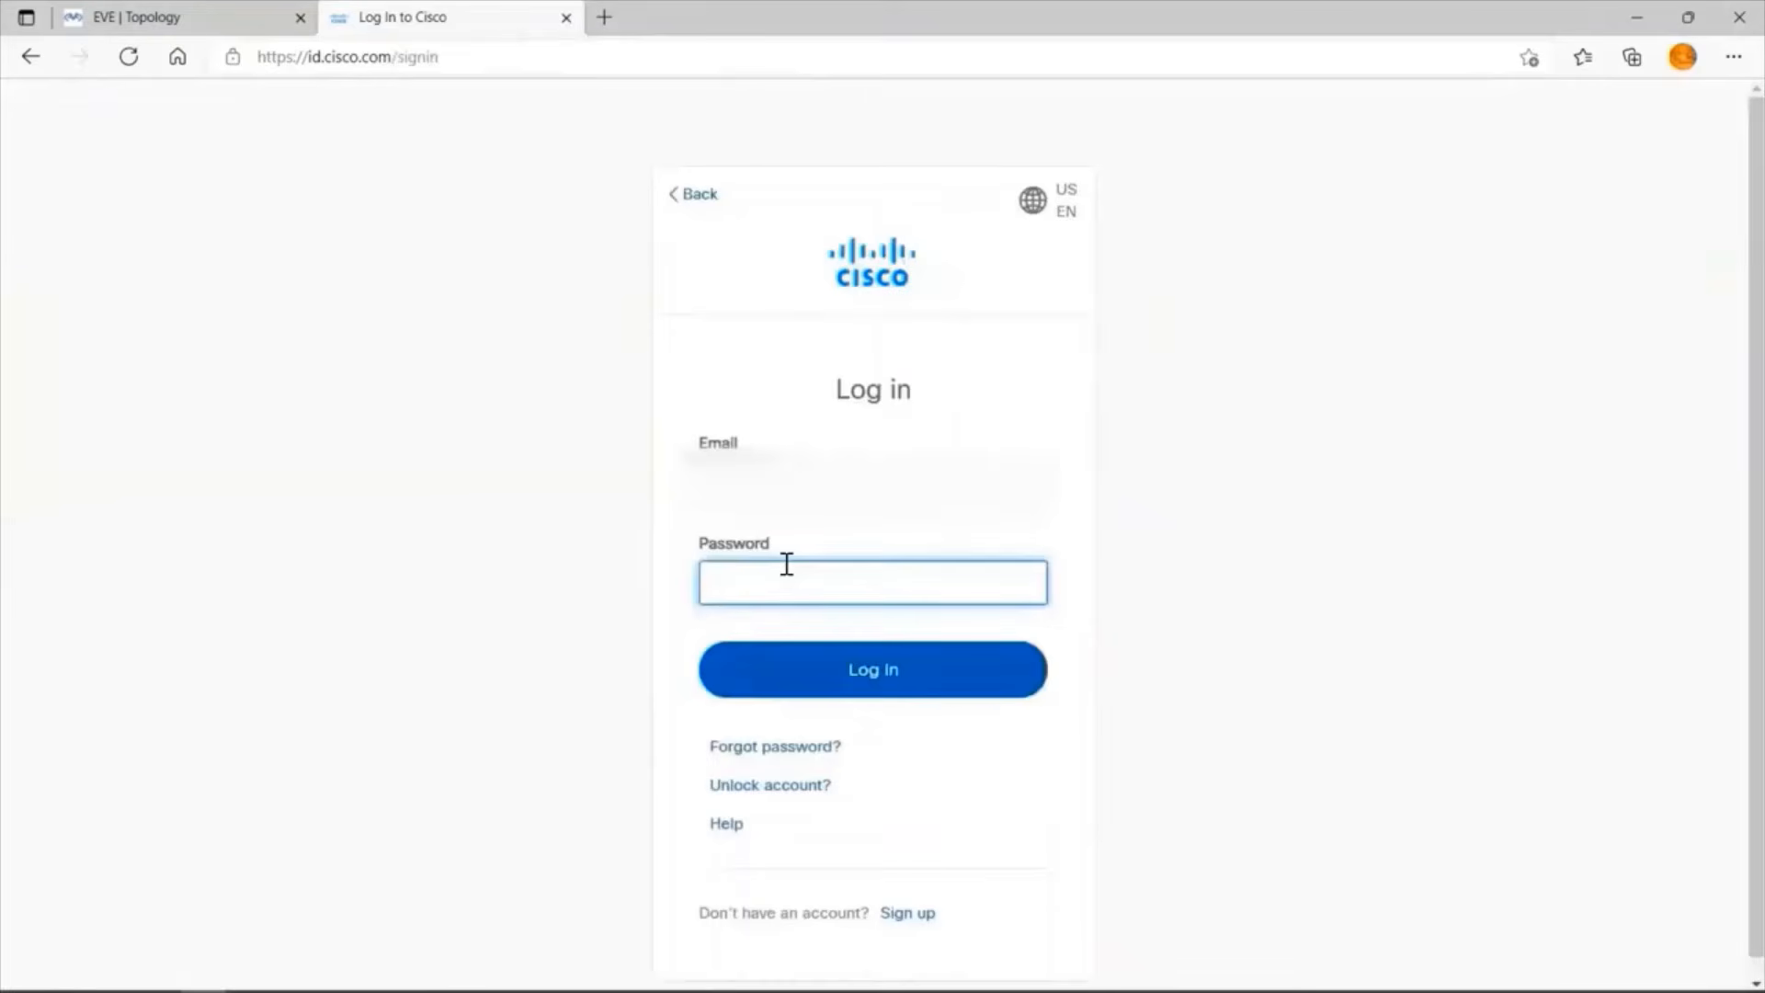
{"action": "type", "text": "********"}
{"action": "left_click", "coordinate": [895, 666]}
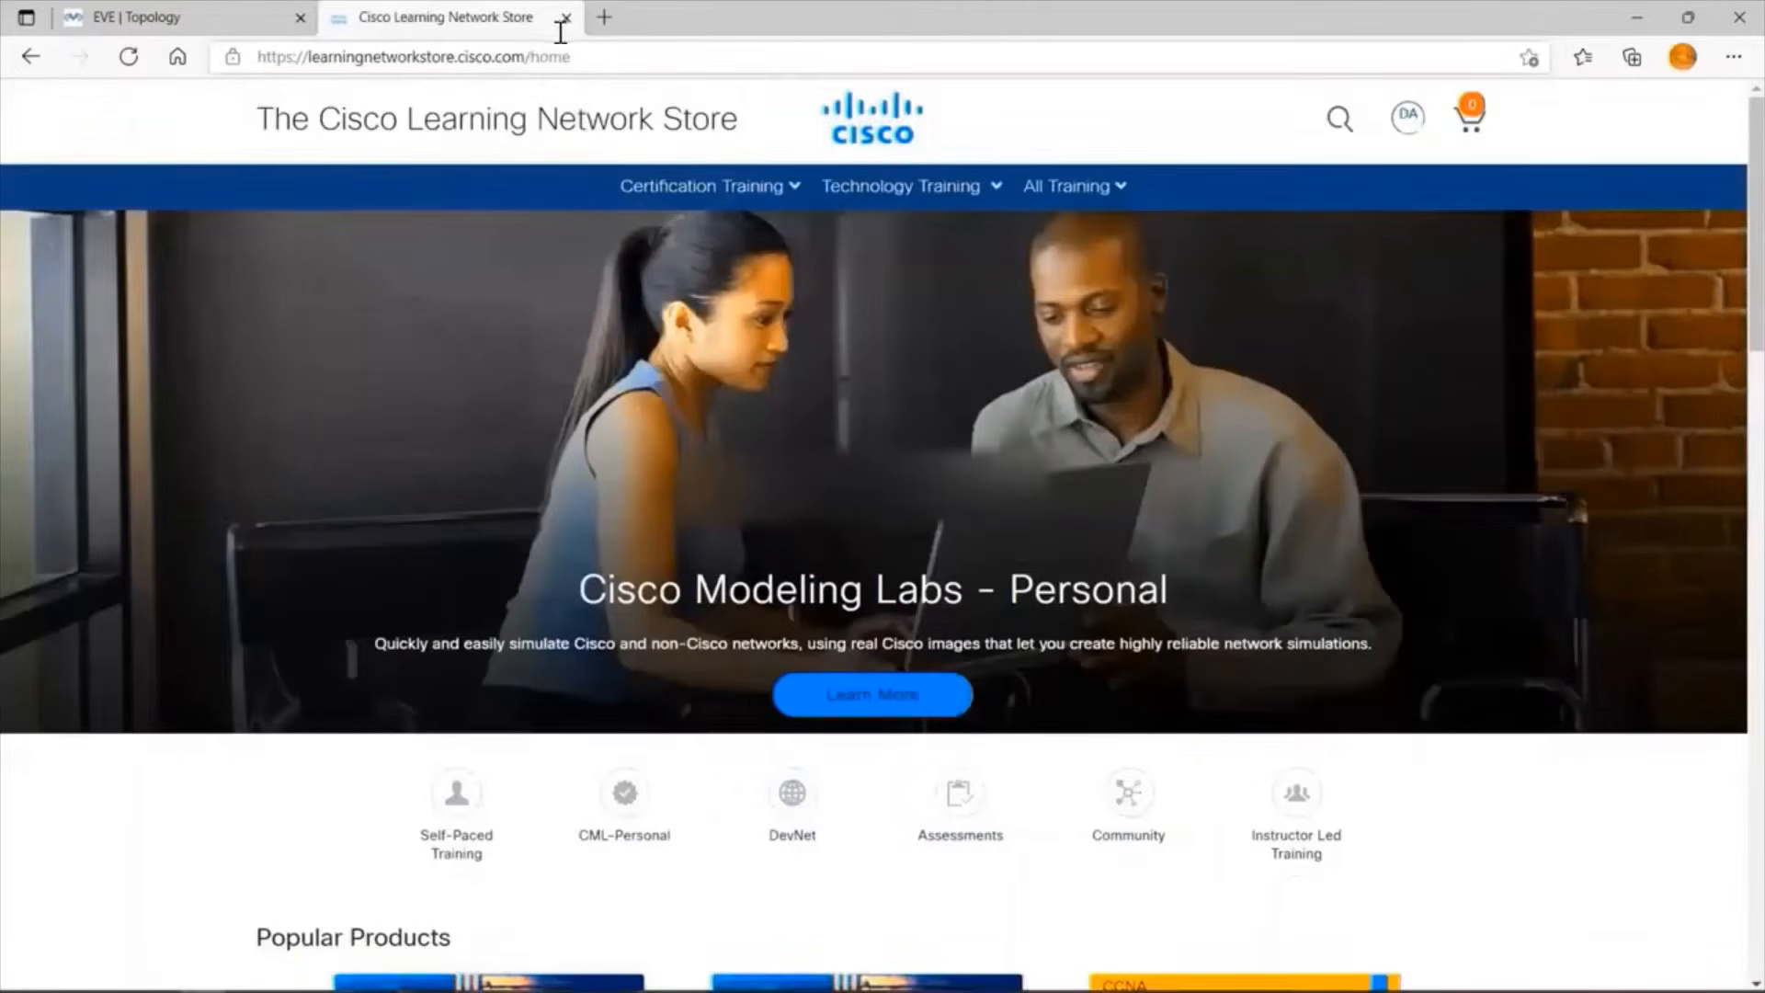
Load learningnetworkstore.cisco.com/myaccount again and open the software download page for the Cisco Modeling Labs - Personal order.
{"action": "left_click", "coordinate": [560, 33]}
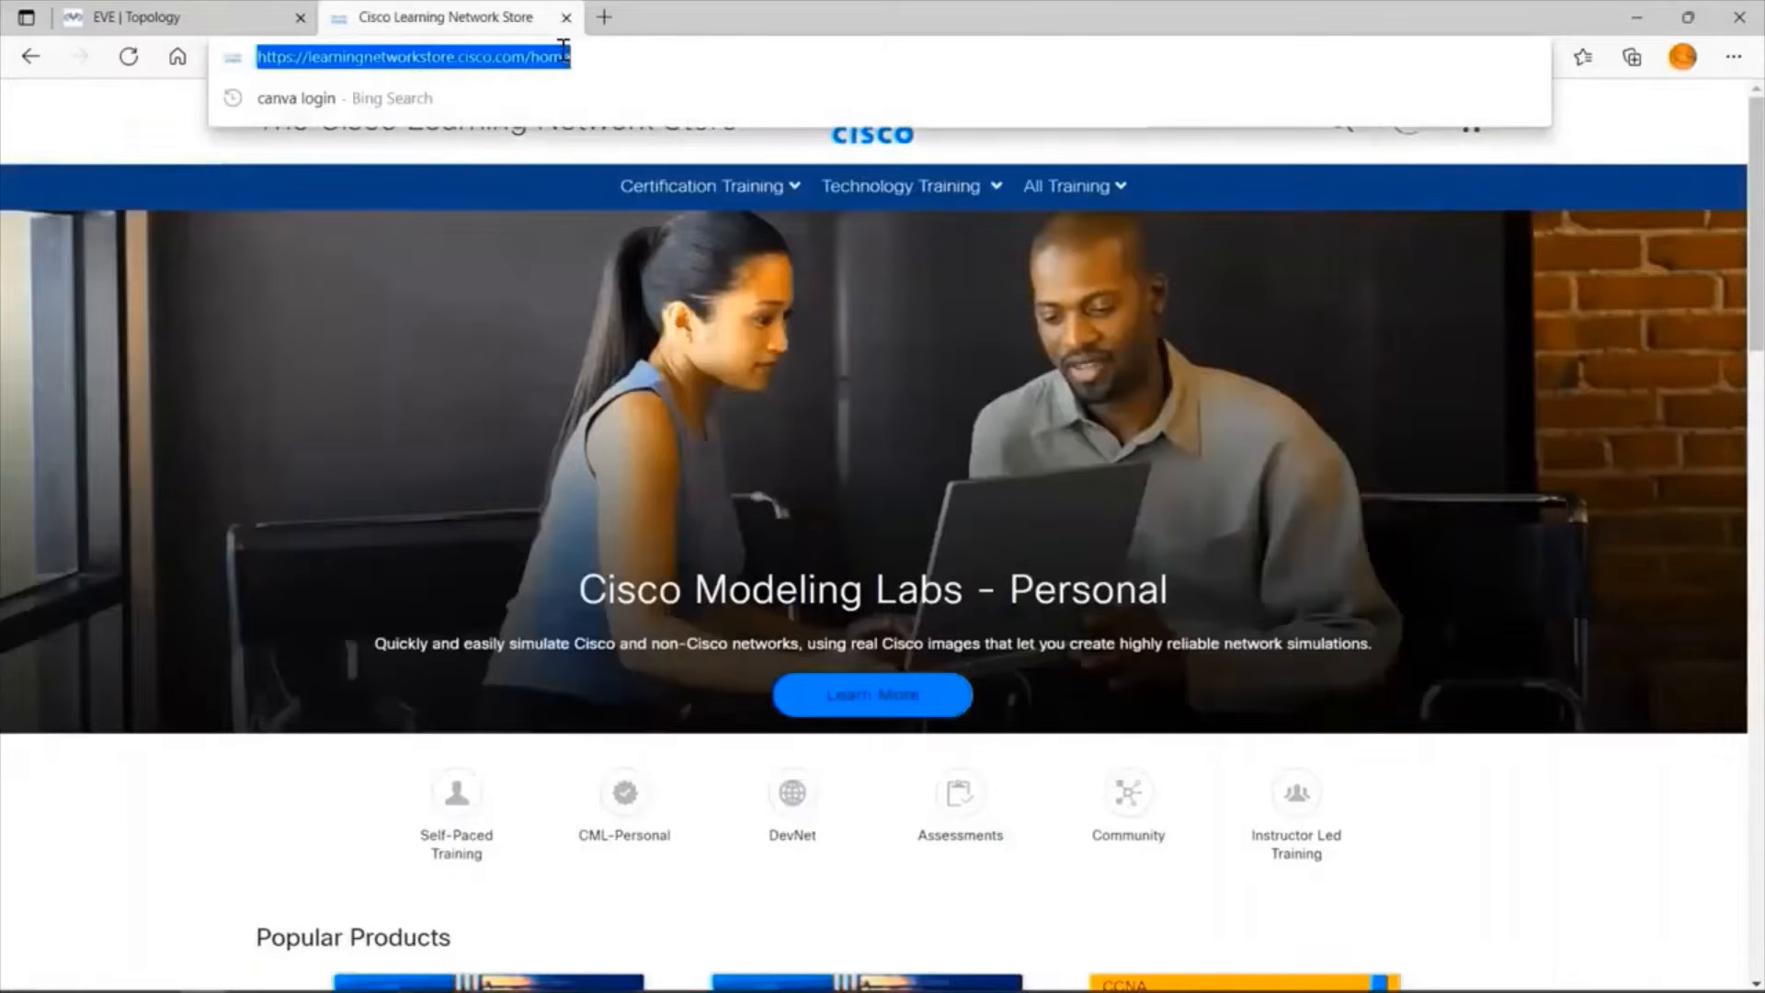
{"action": "key", "text": "ctrl+v"}
{"action": "key", "text": "Return"}
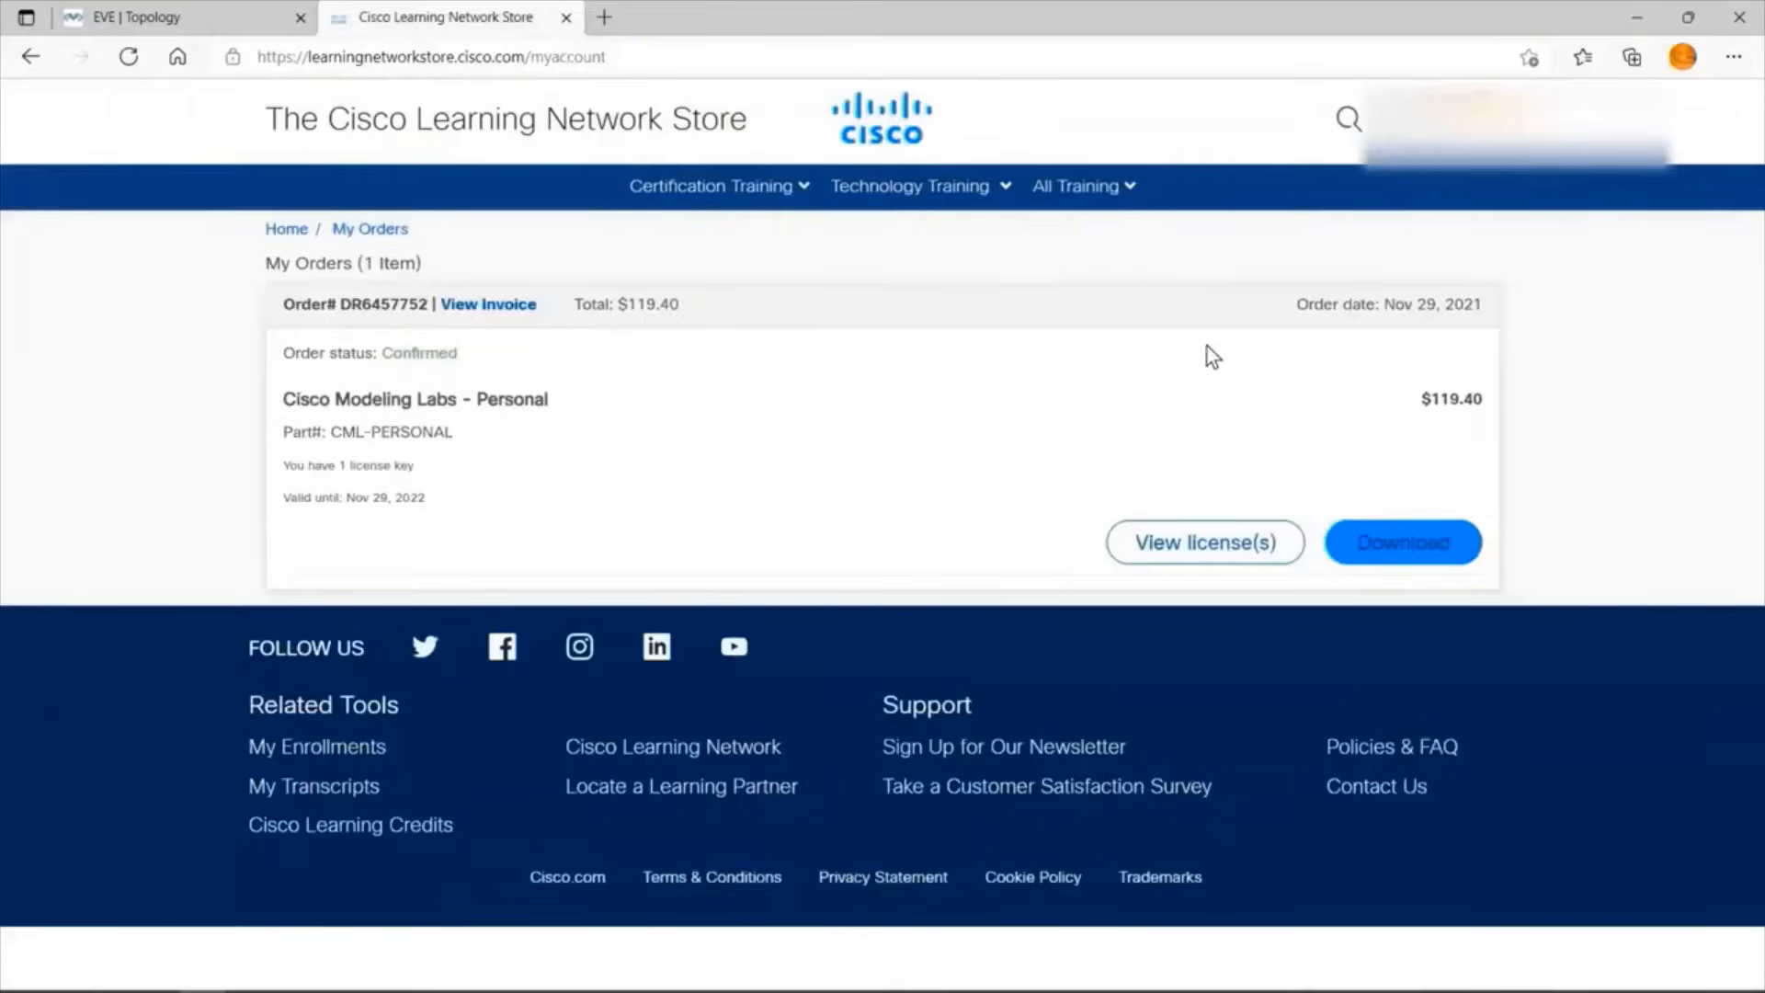
{"action": "left_click", "coordinate": [1385, 538]}
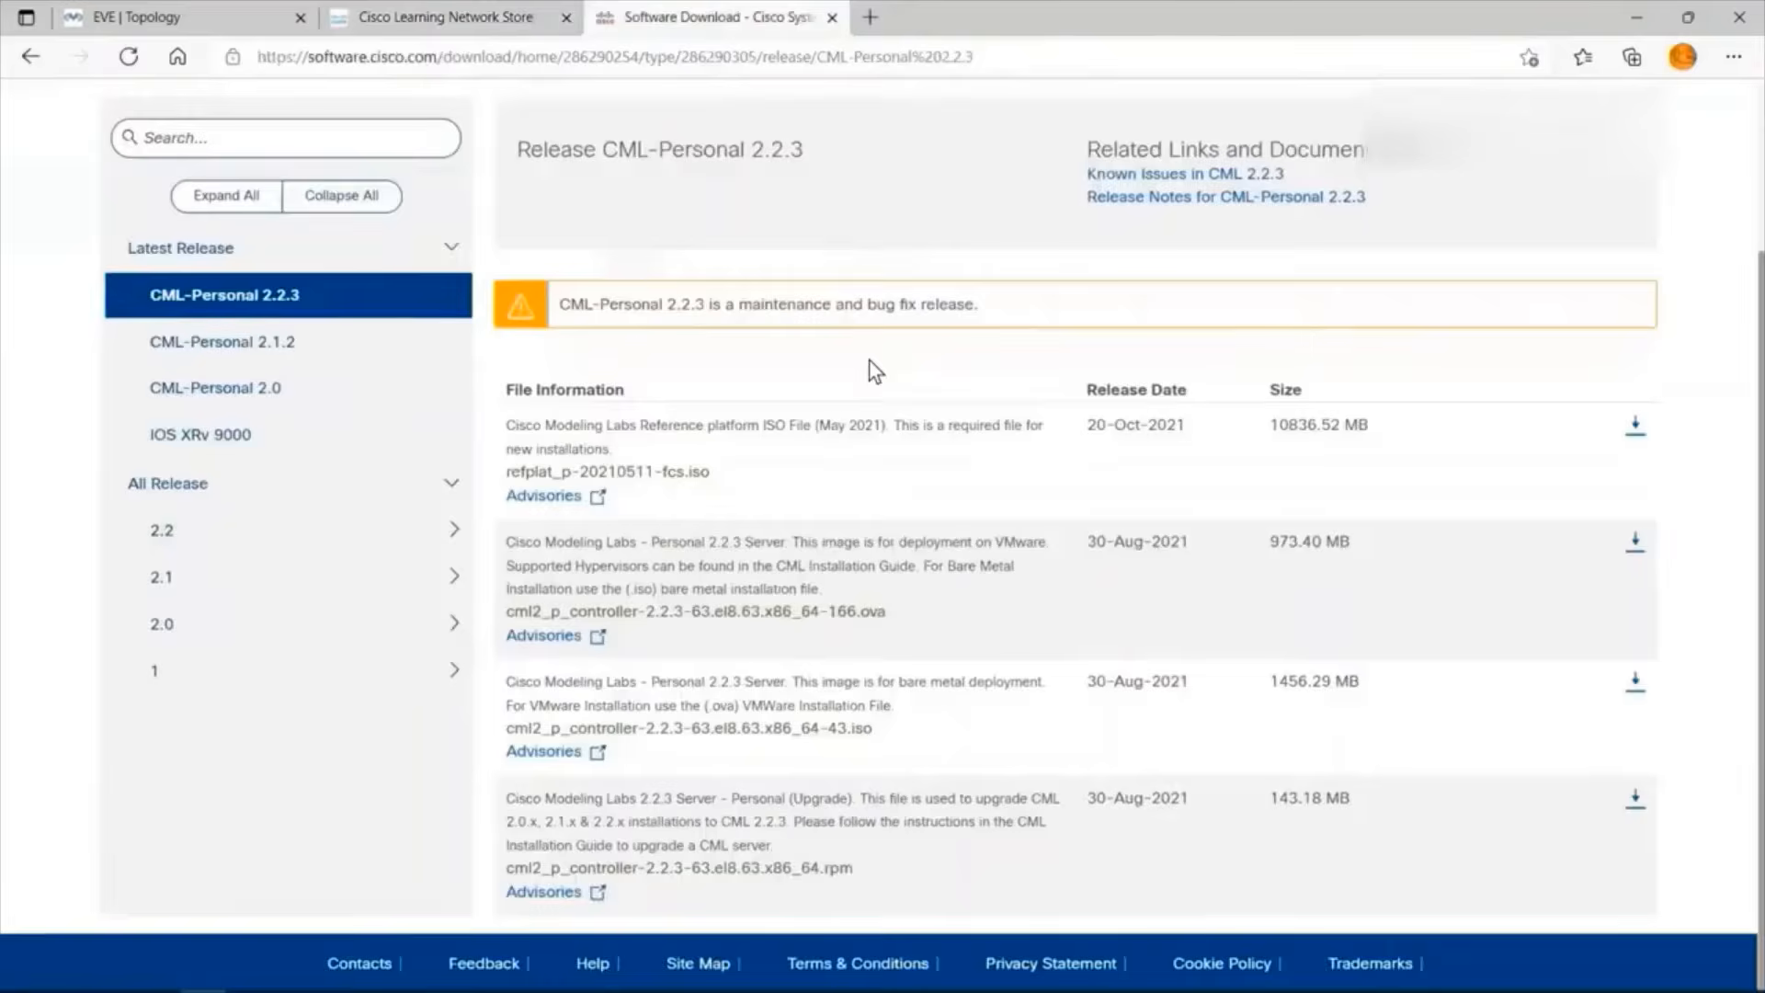
Expand release 1 under All Release and open the IOSvL2 image downloads.
{"action": "scroll", "coordinate": [870, 371], "scroll_direction": "up", "scroll_amount": 2}
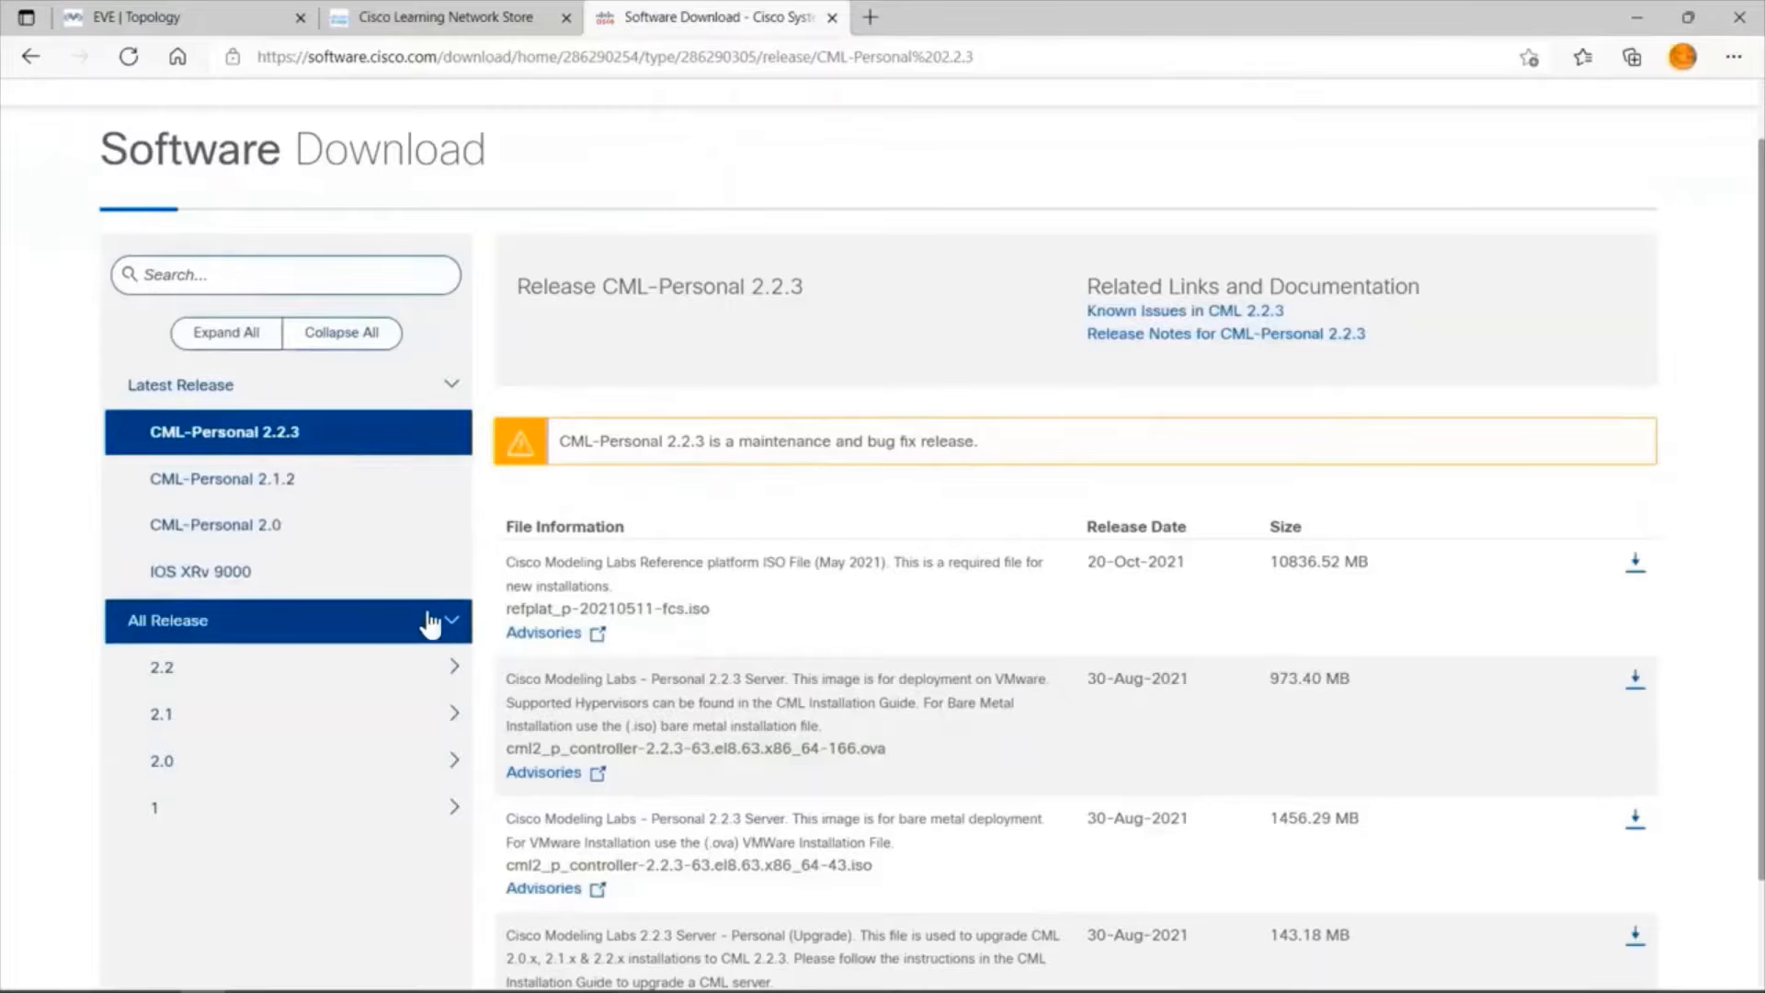
{"action": "scroll", "coordinate": [425, 631], "scroll_direction": "down", "scroll_amount": 2}
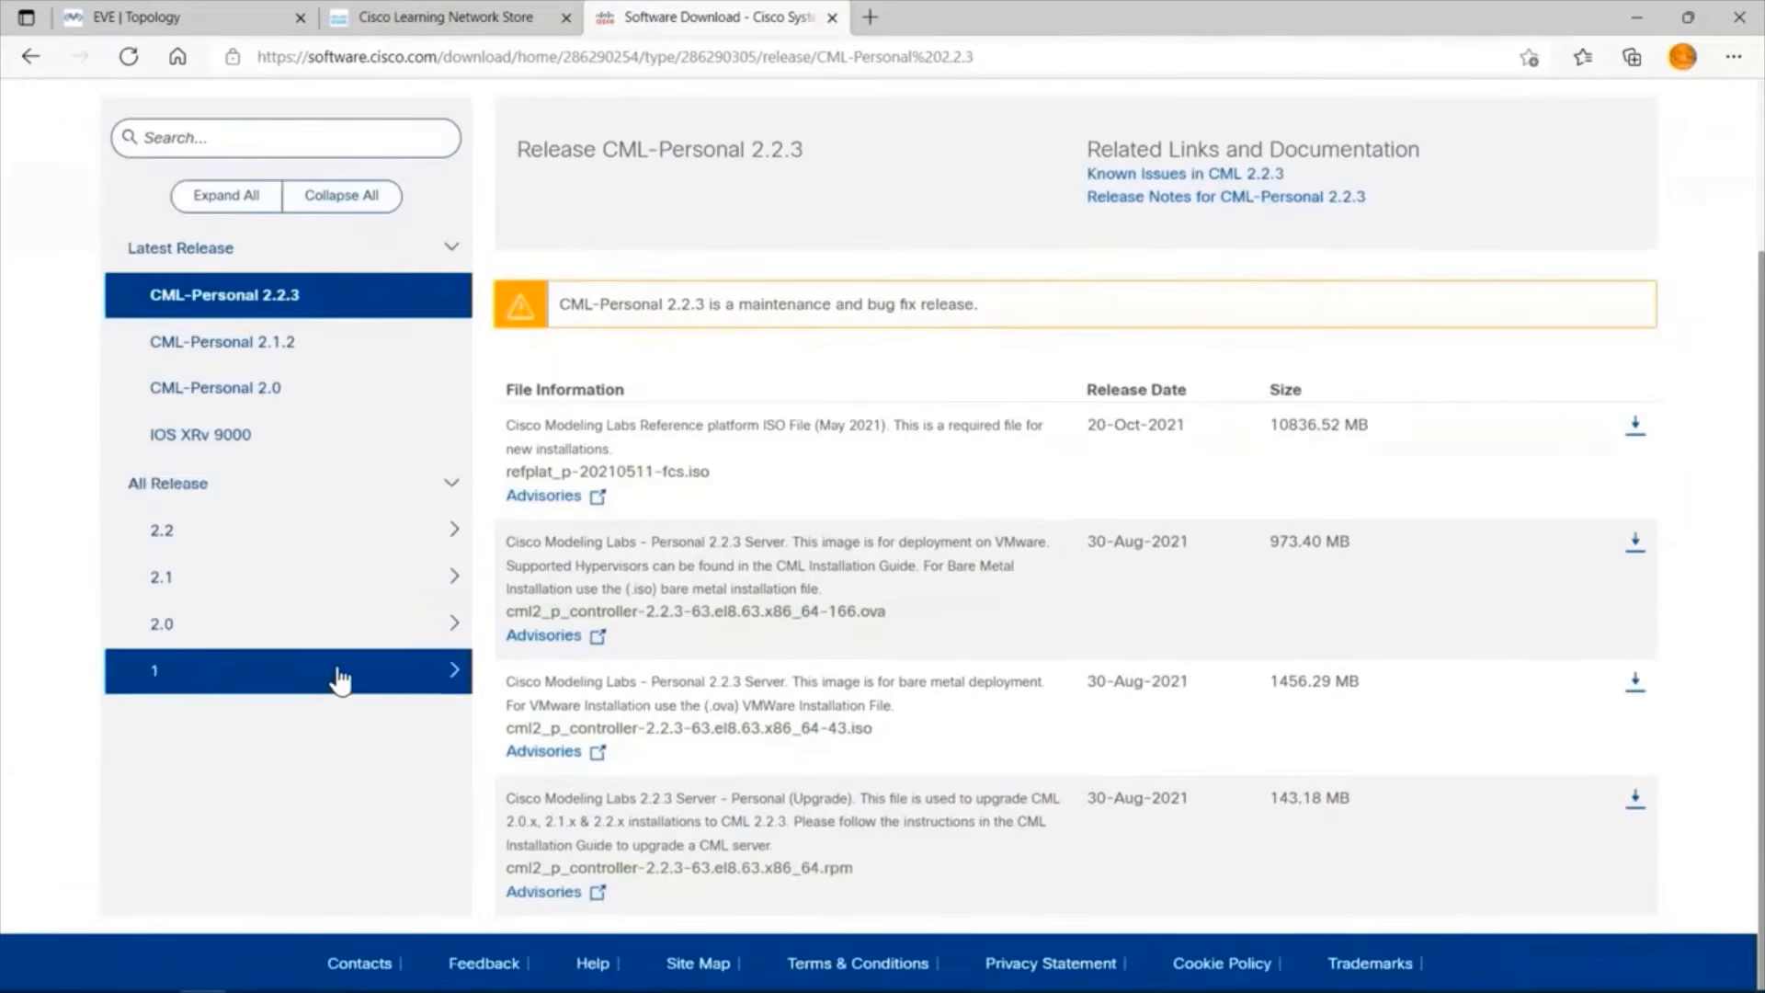
{"action": "left_click", "coordinate": [340, 680]}
{"action": "scroll", "coordinate": [340, 678], "scroll_direction": "down", "scroll_amount": 2}
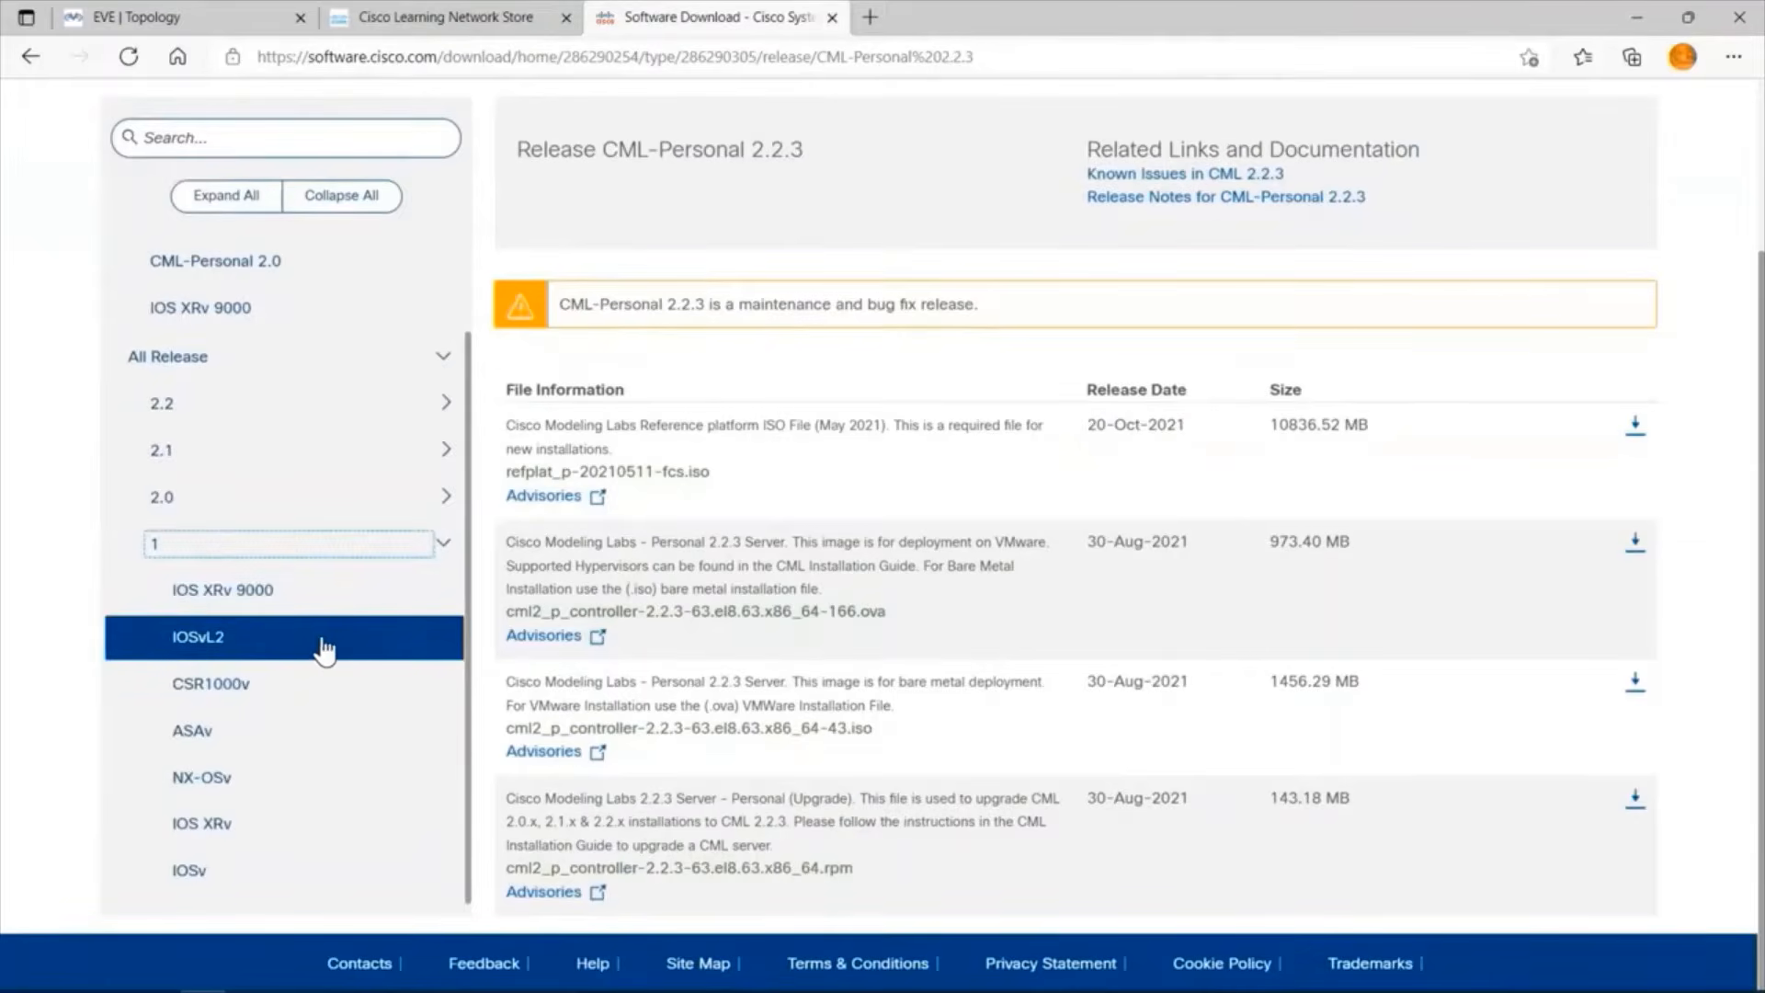
{"action": "left_click", "coordinate": [265, 643]}
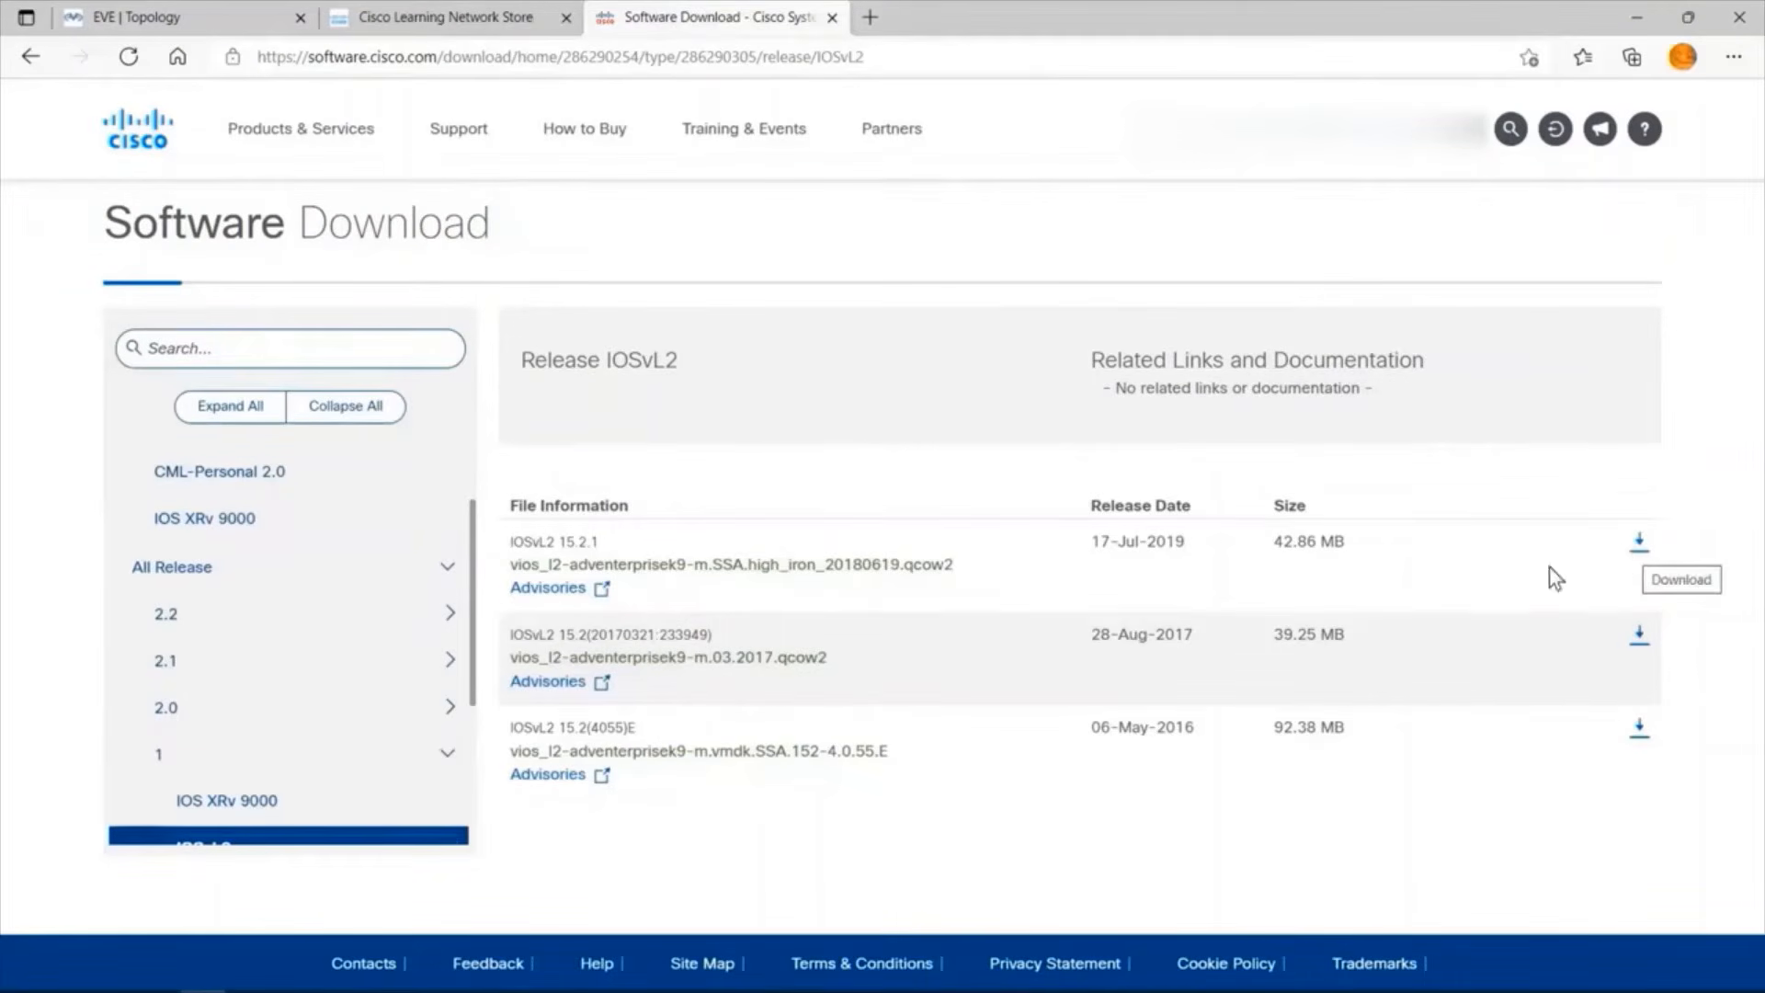
Open the IOSv image downloads and view the details of vios-adventerprisek9-m.vmdk.SPA.157-3.M3.
{"action": "scroll", "coordinate": [386, 721], "scroll_direction": "down", "scroll_amount": 3}
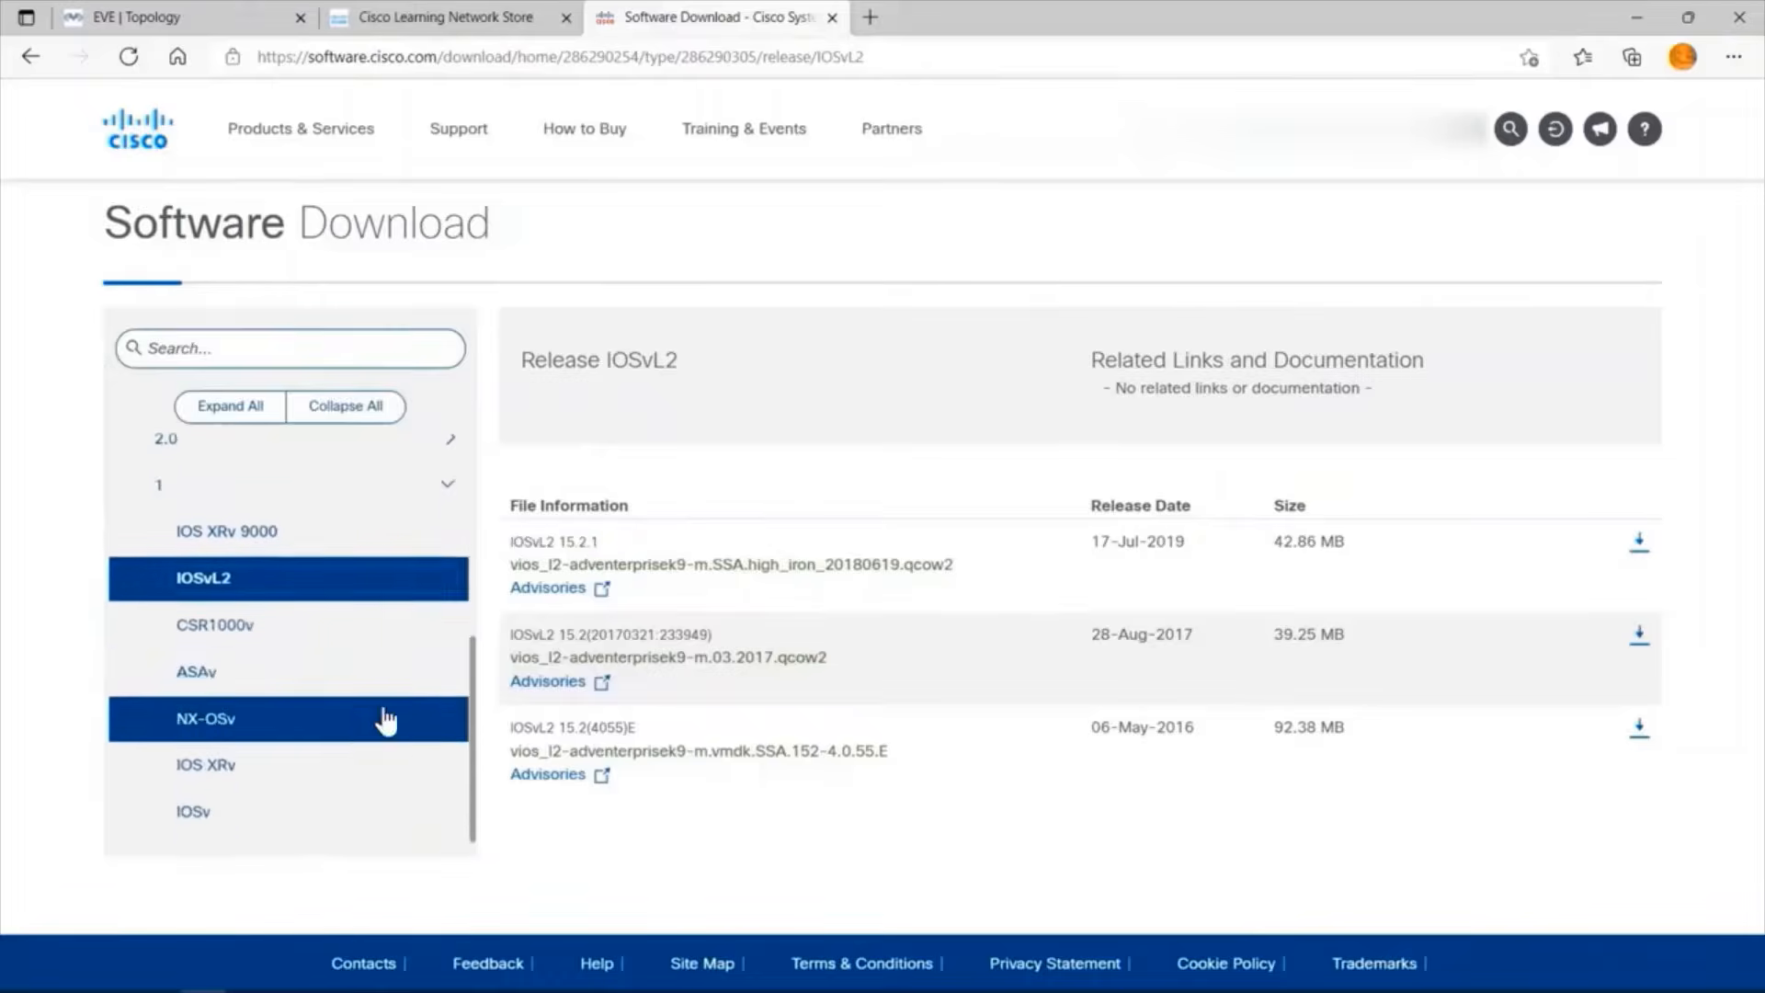
{"action": "left_click", "coordinate": [280, 813]}
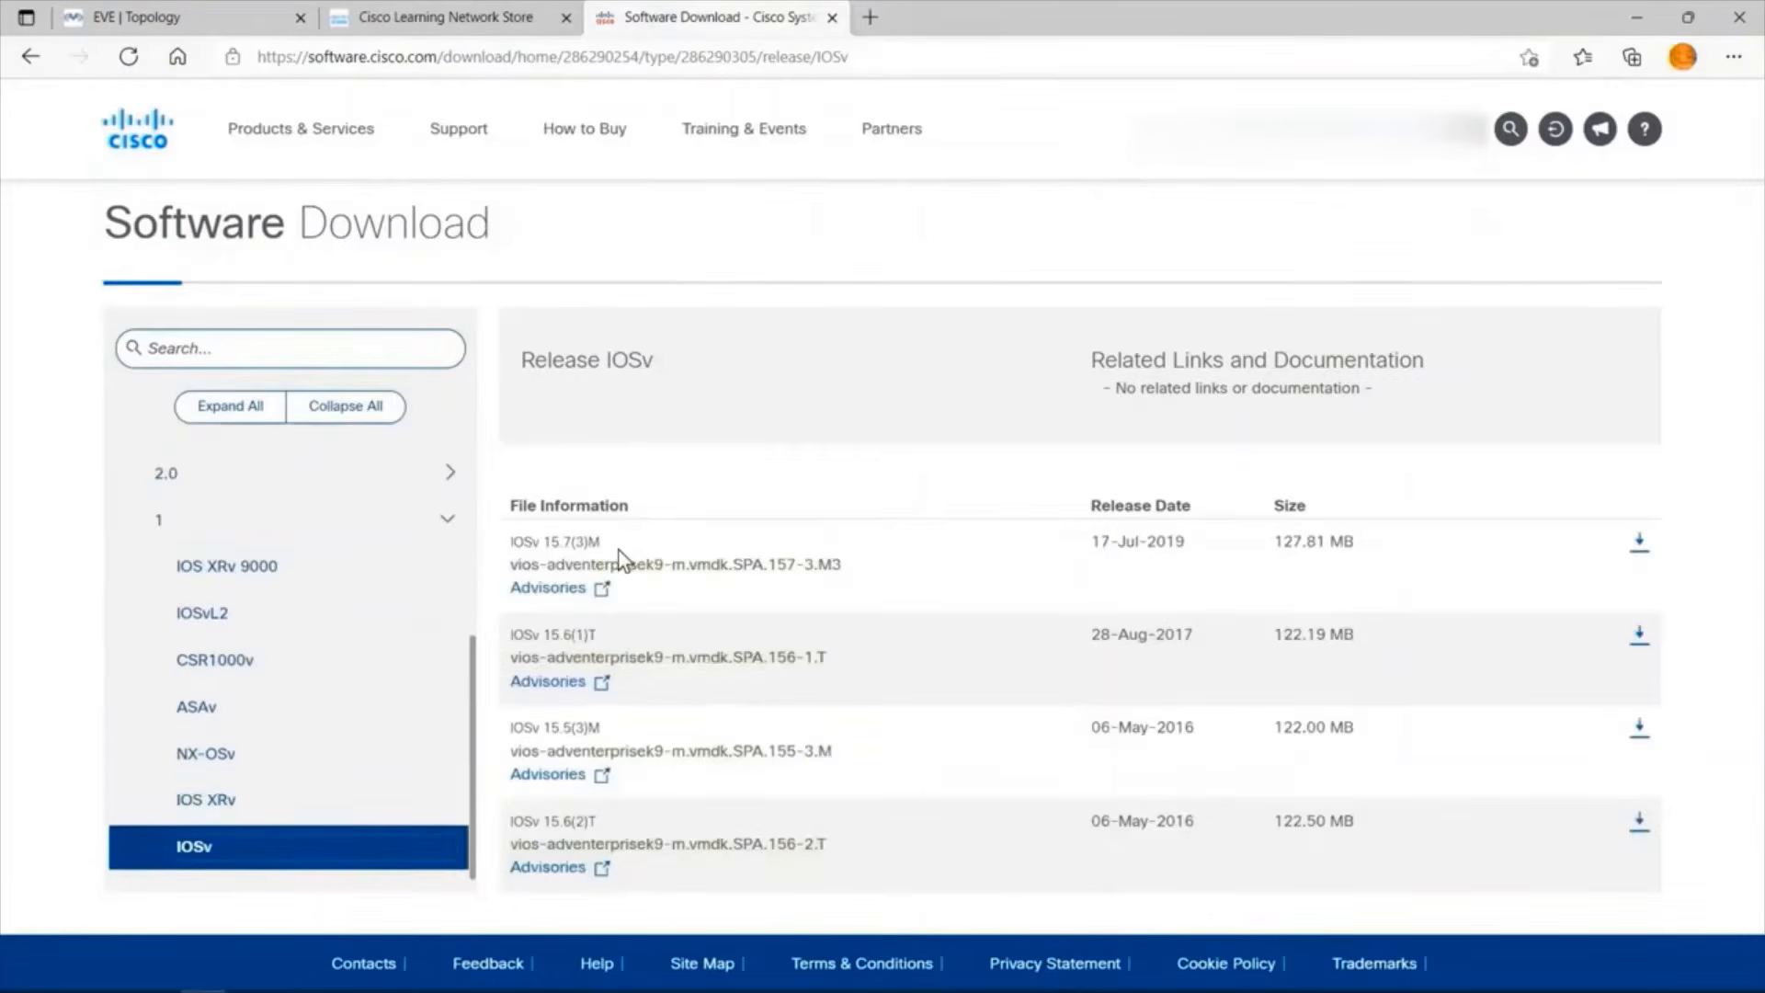
{"action": "mouse_move", "coordinate": [680, 561]}
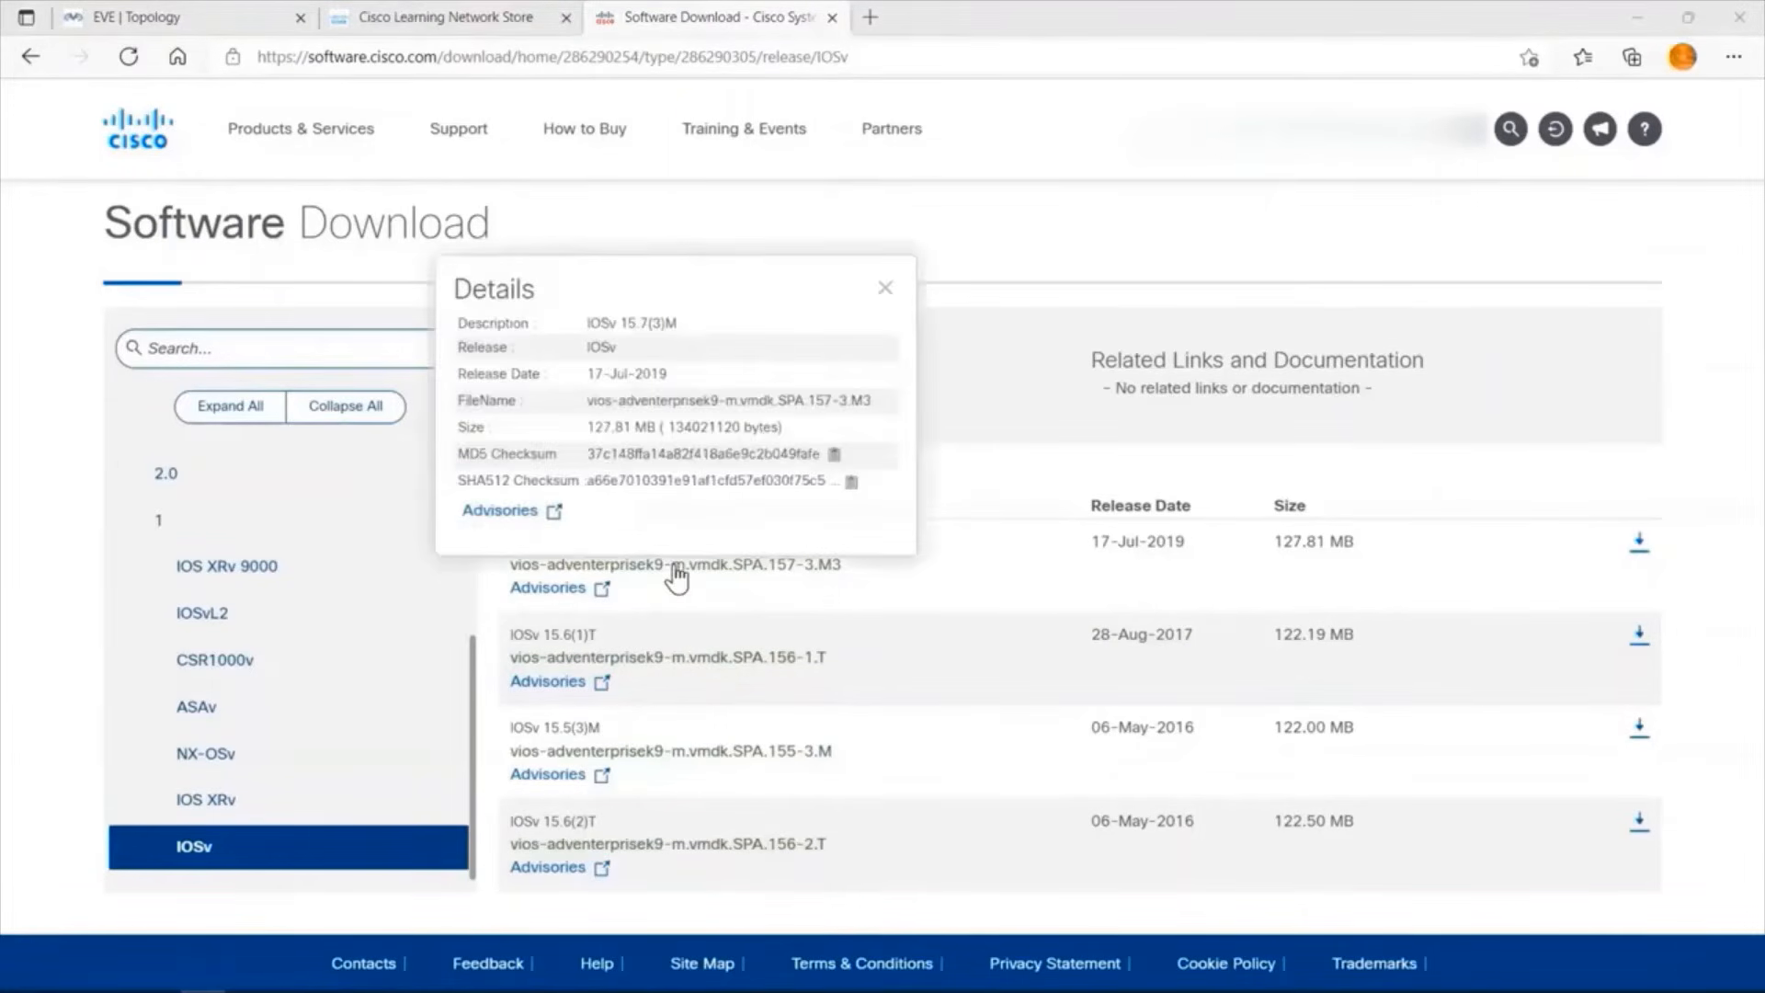
Return to the IOSvL2 downloads and examine the file extension of the IOSvL2 15.2.1 image.
{"action": "left_click", "coordinate": [283, 620]}
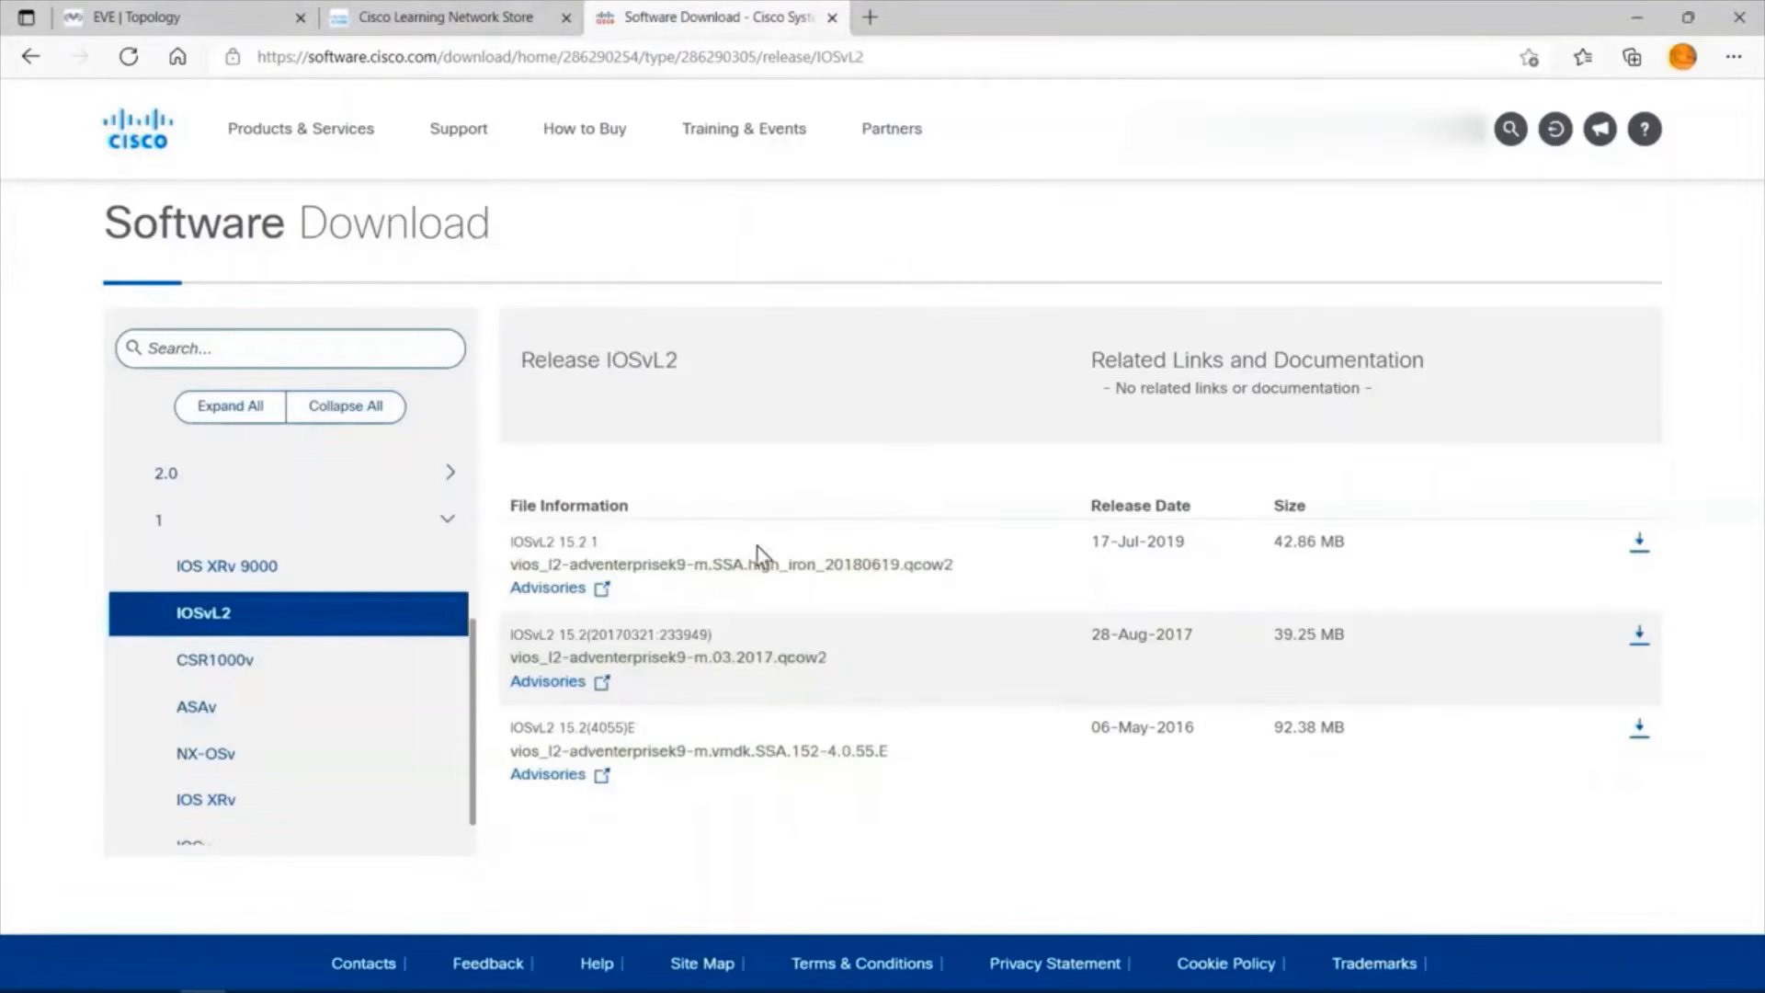
{"action": "mouse_move", "coordinate": [956, 565]}
{"action": "left_click_drag", "start_coordinate": [960, 565], "coordinate": [900, 560]}
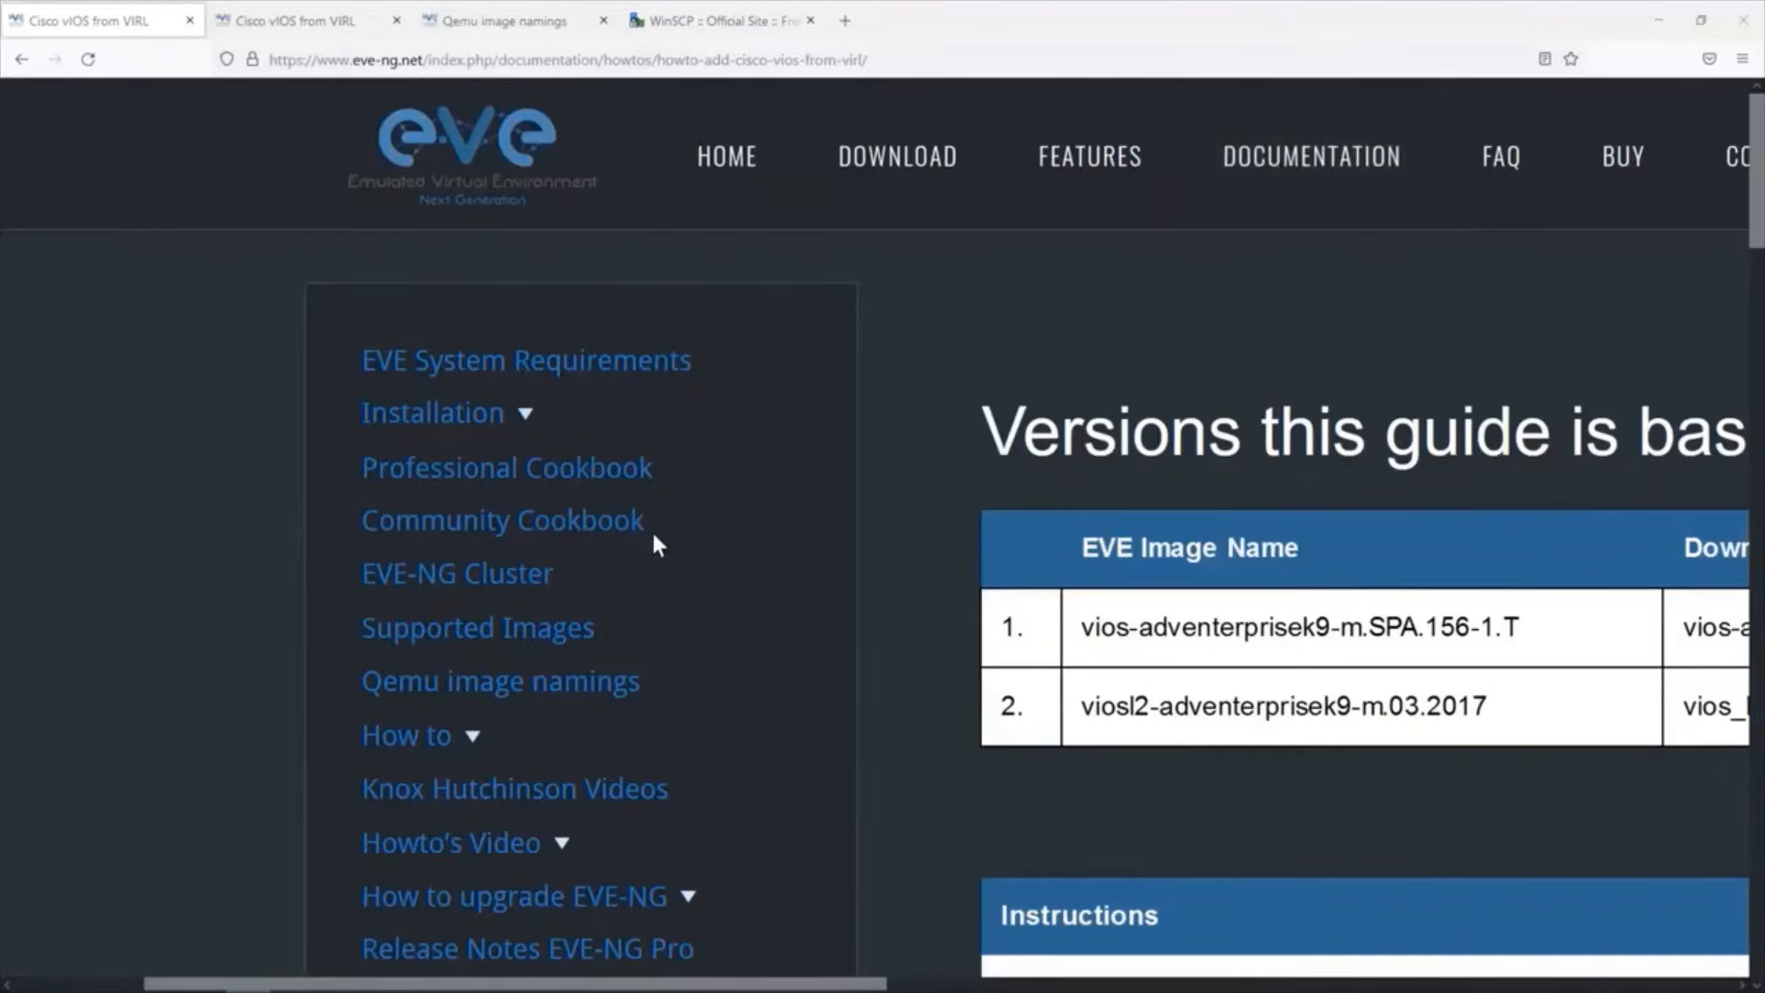
Expand the How to list in the EVE-NG documentation and locate the Cisco vIOS from VIRL guide.
{"action": "left_click", "coordinate": [470, 746]}
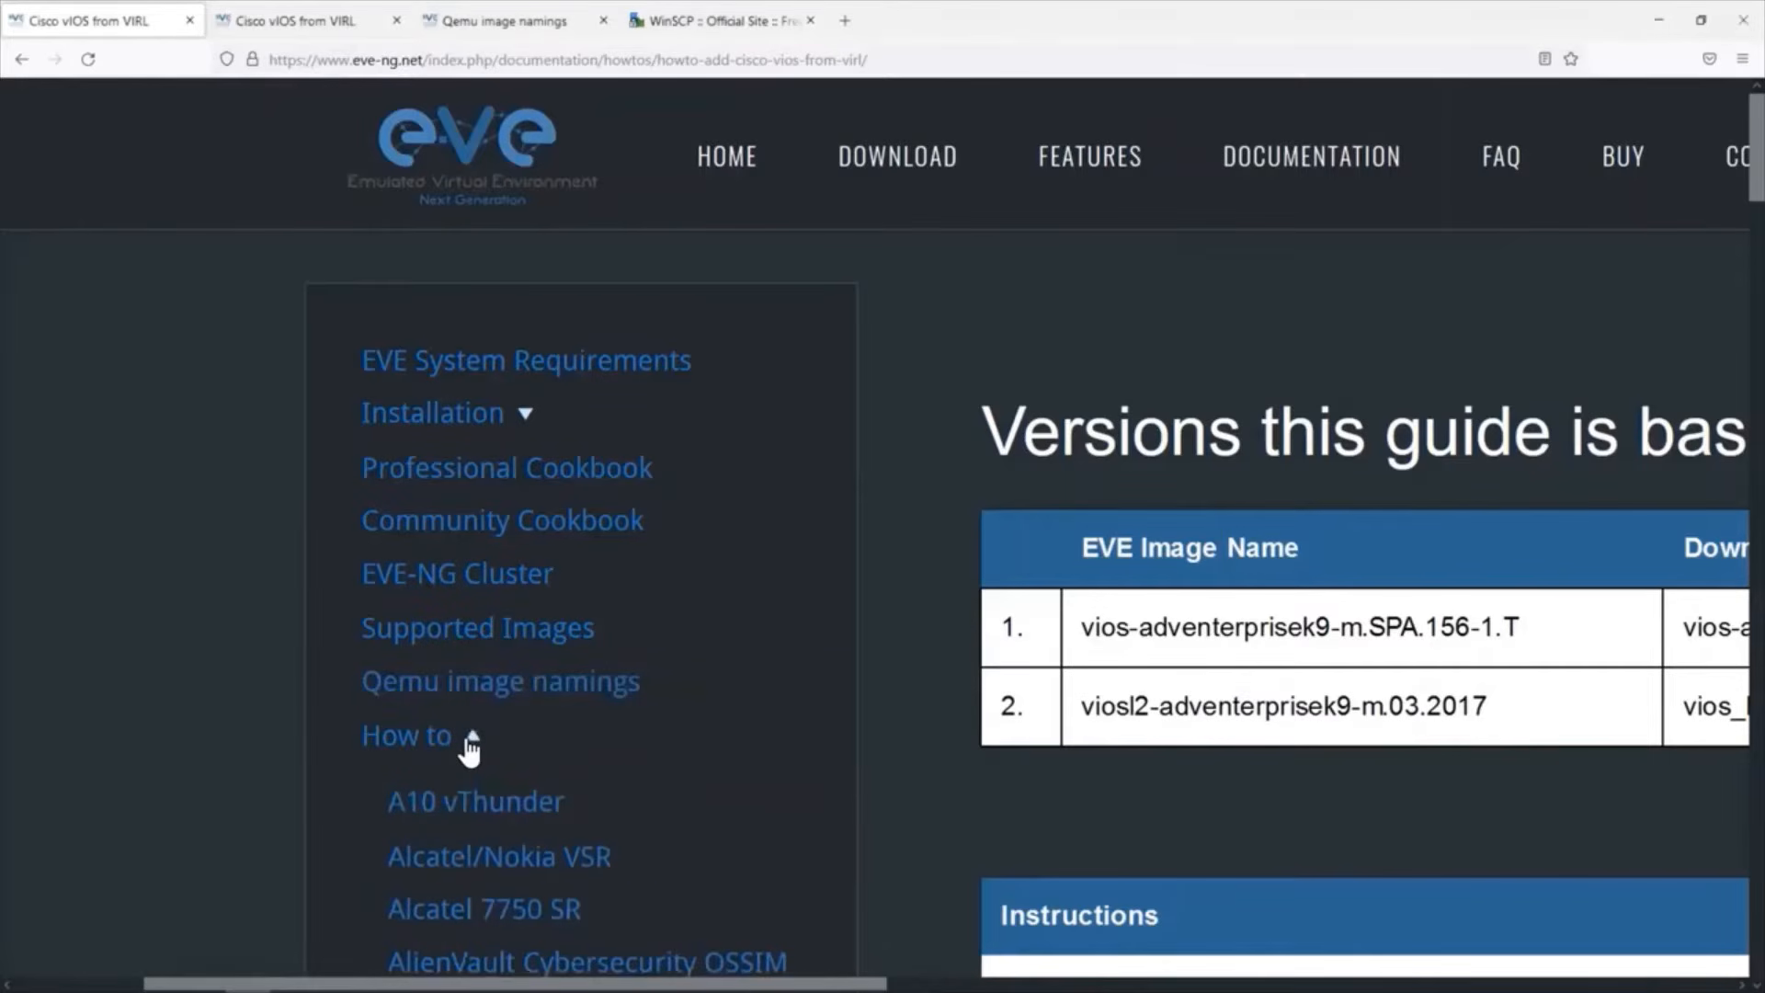
{"action": "scroll", "coordinate": [517, 744], "scroll_direction": "left", "scroll_amount": 2}
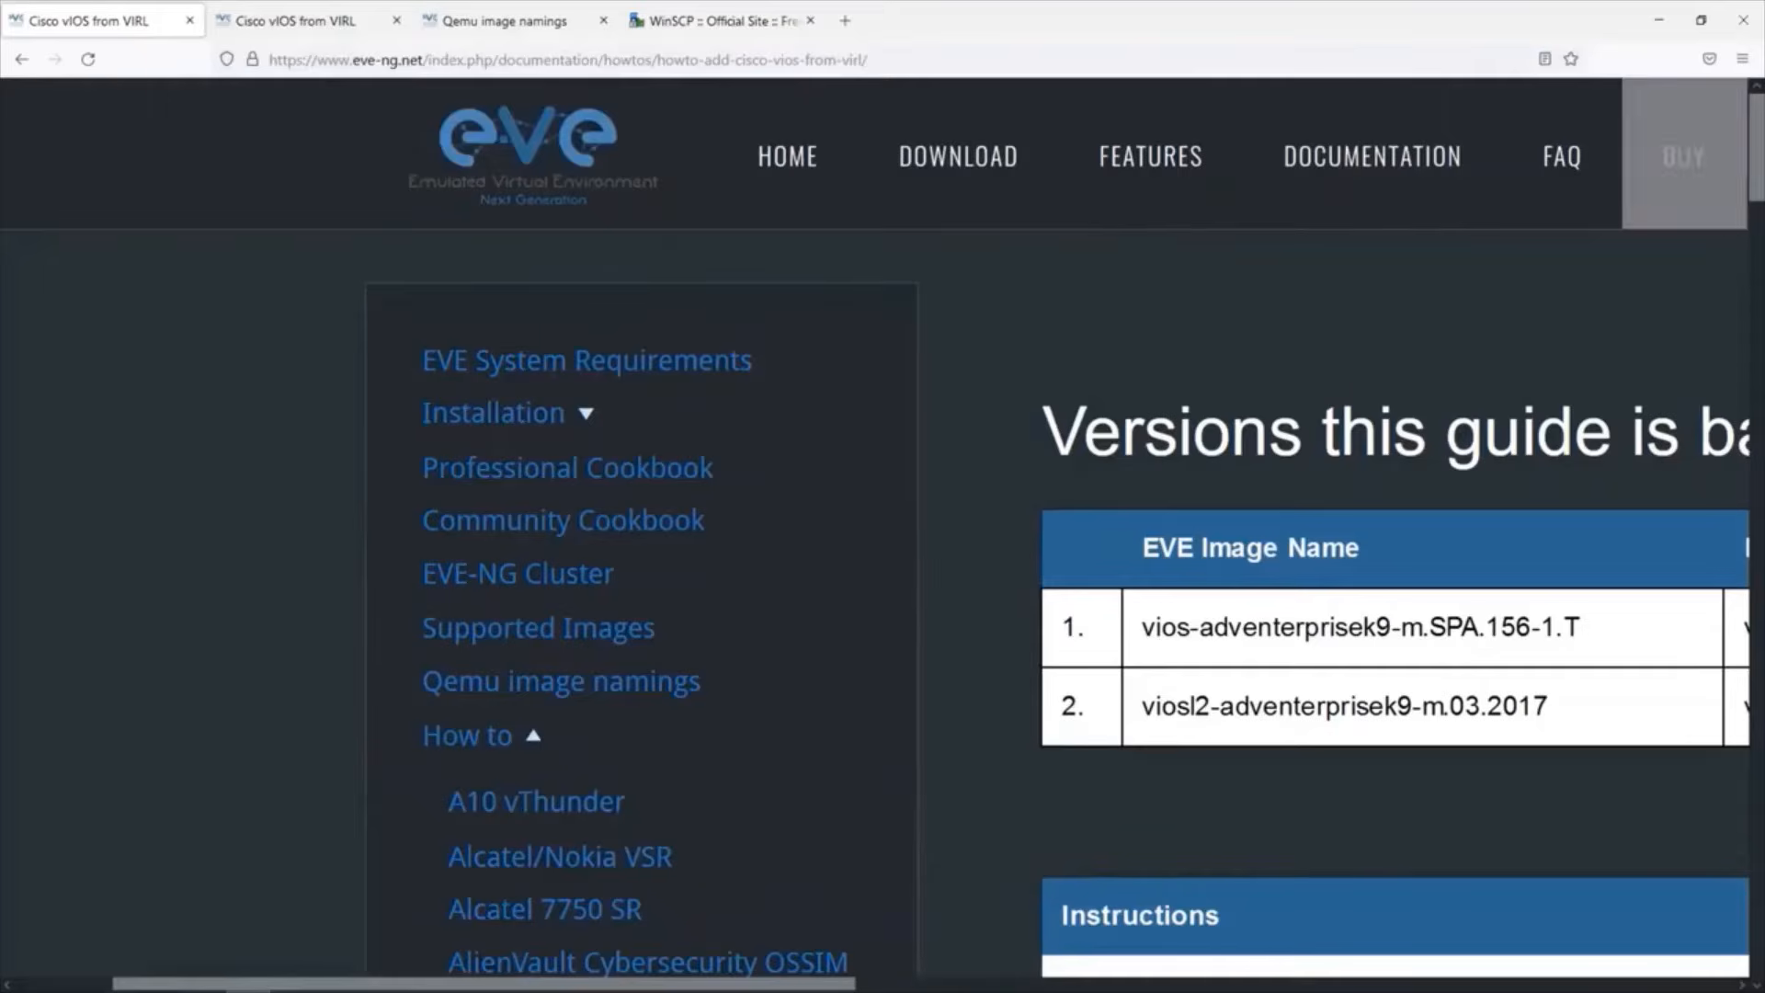
{"action": "scroll", "coordinate": [882, 529], "scroll_direction": "down", "scroll_amount": 7}
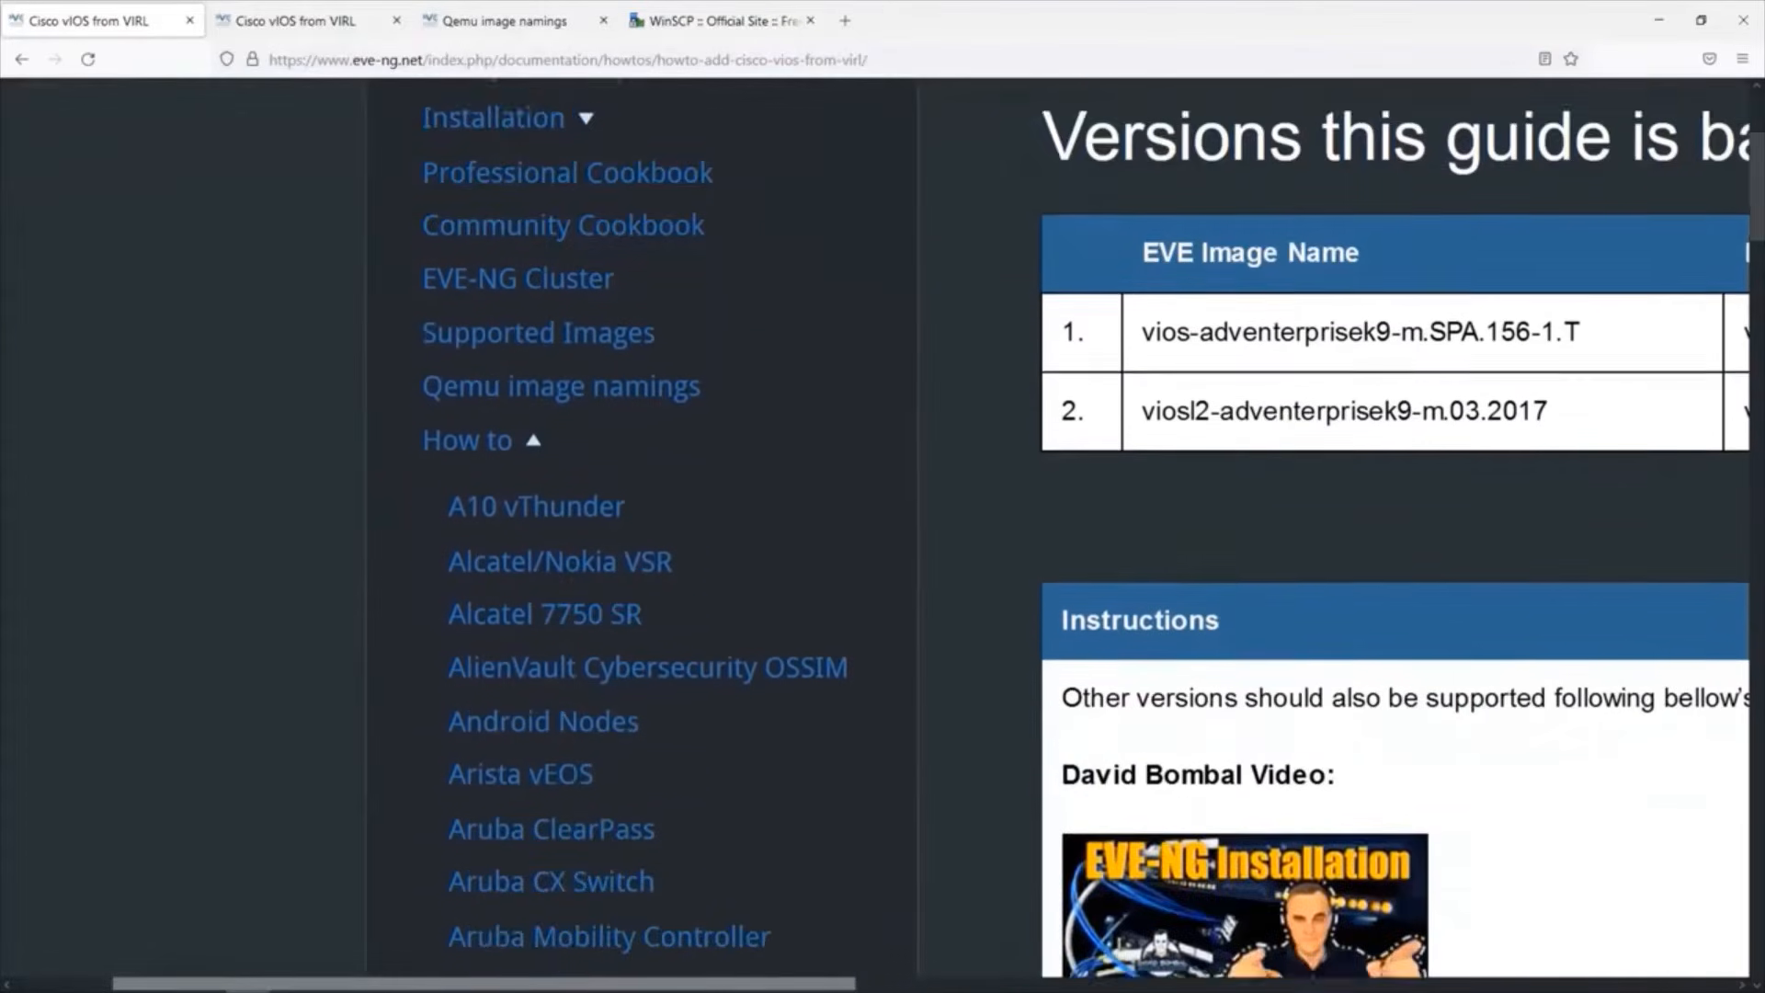
{"action": "scroll", "coordinate": [882, 529], "scroll_direction": "down", "scroll_amount": 5}
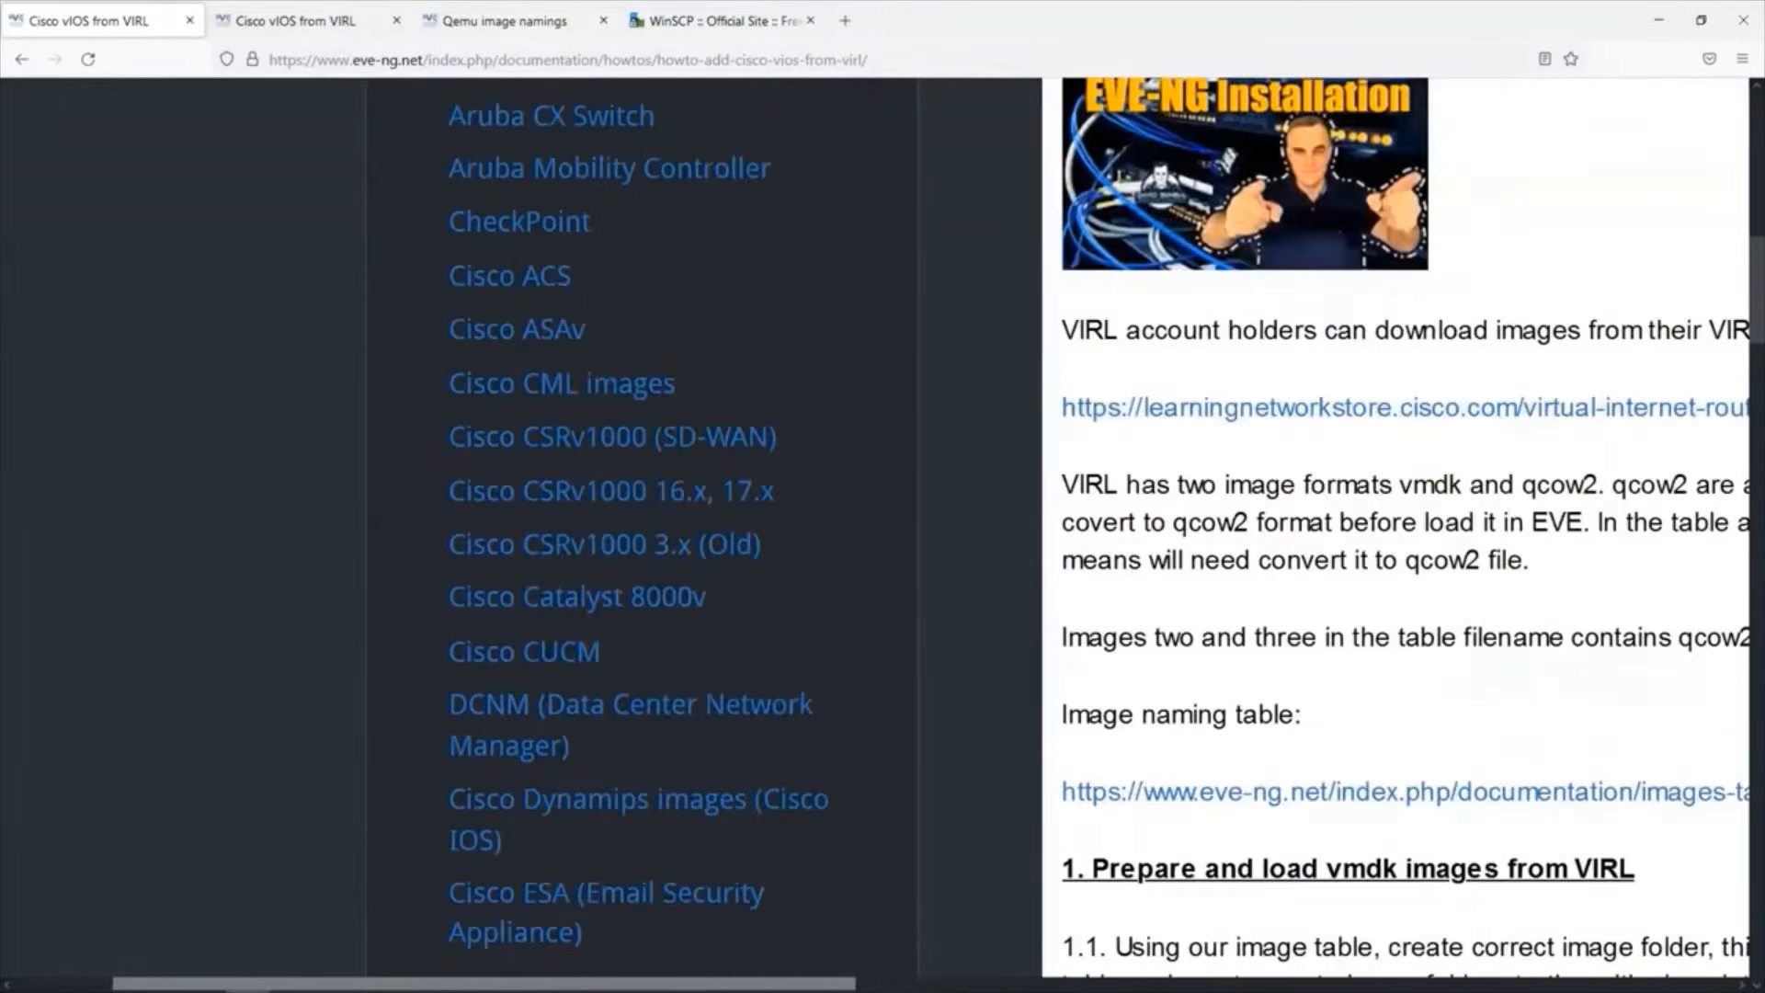
{"action": "scroll", "coordinate": [883, 530], "scroll_direction": "down", "scroll_amount": 7}
{"action": "scroll", "coordinate": [914, 294], "scroll_direction": "down", "scroll_amount": 3}
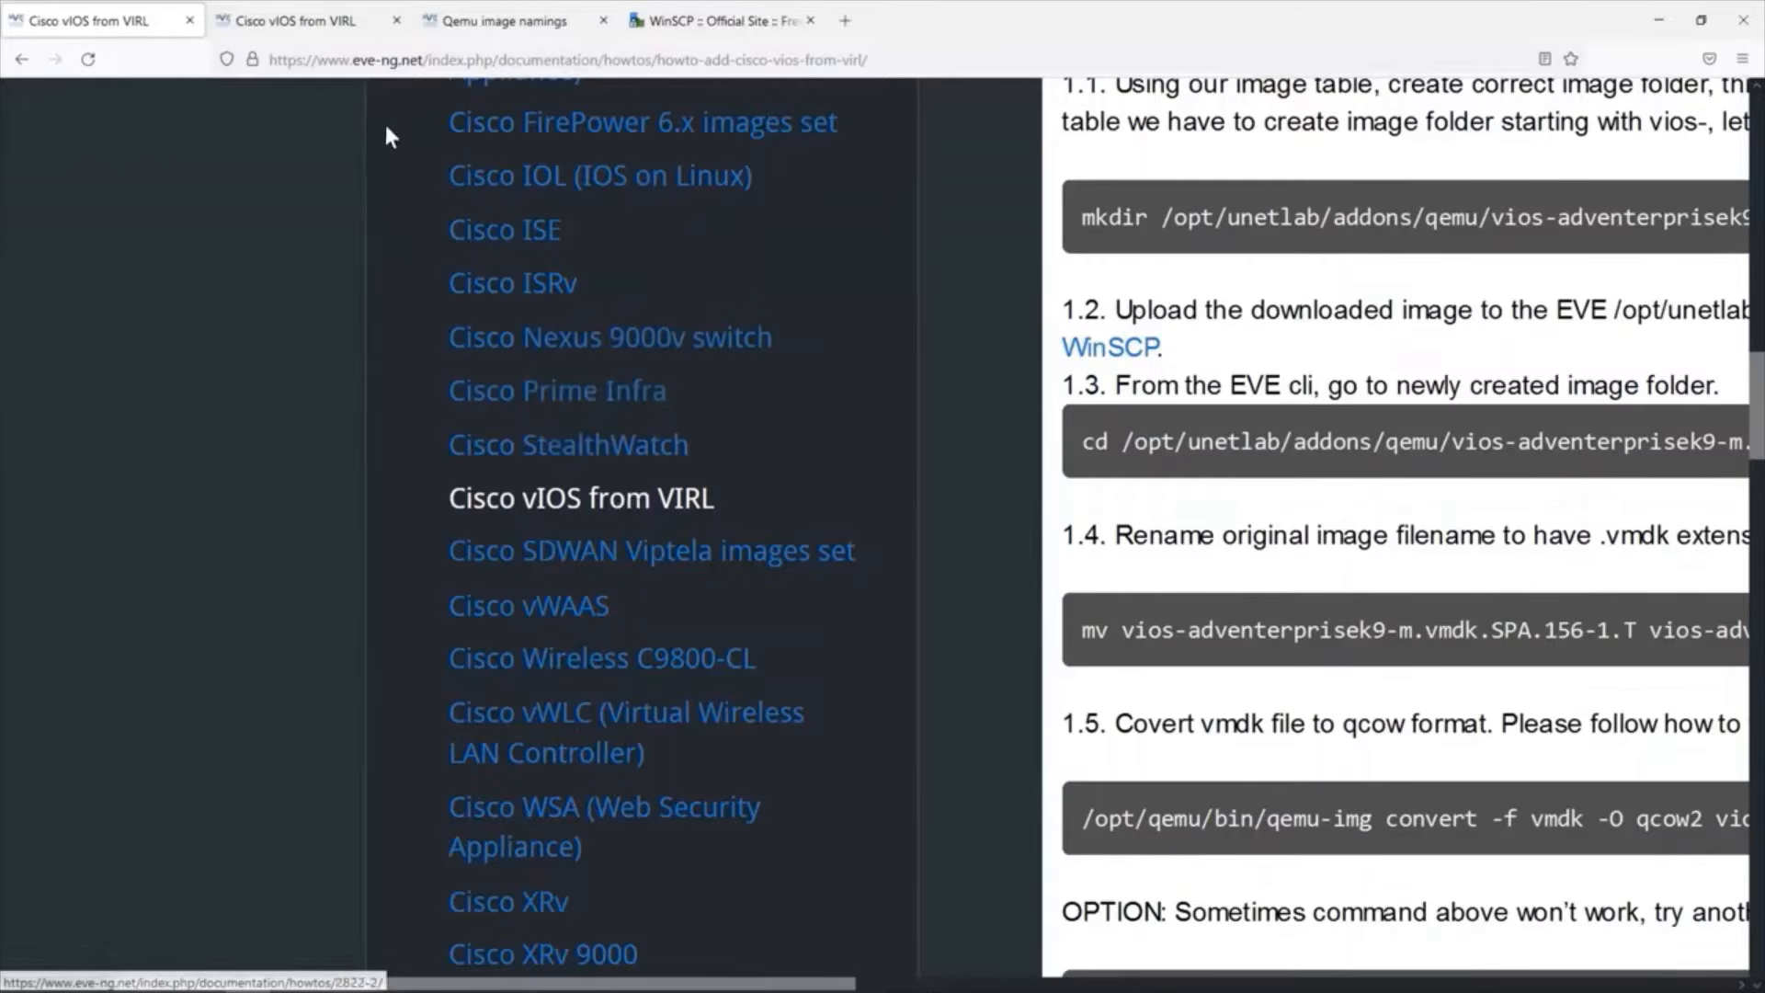
Compare the EVE image names with the downloaded original filenames for vios and viosl2 in the guide's versions table.
{"action": "left_click", "coordinate": [297, 16]}
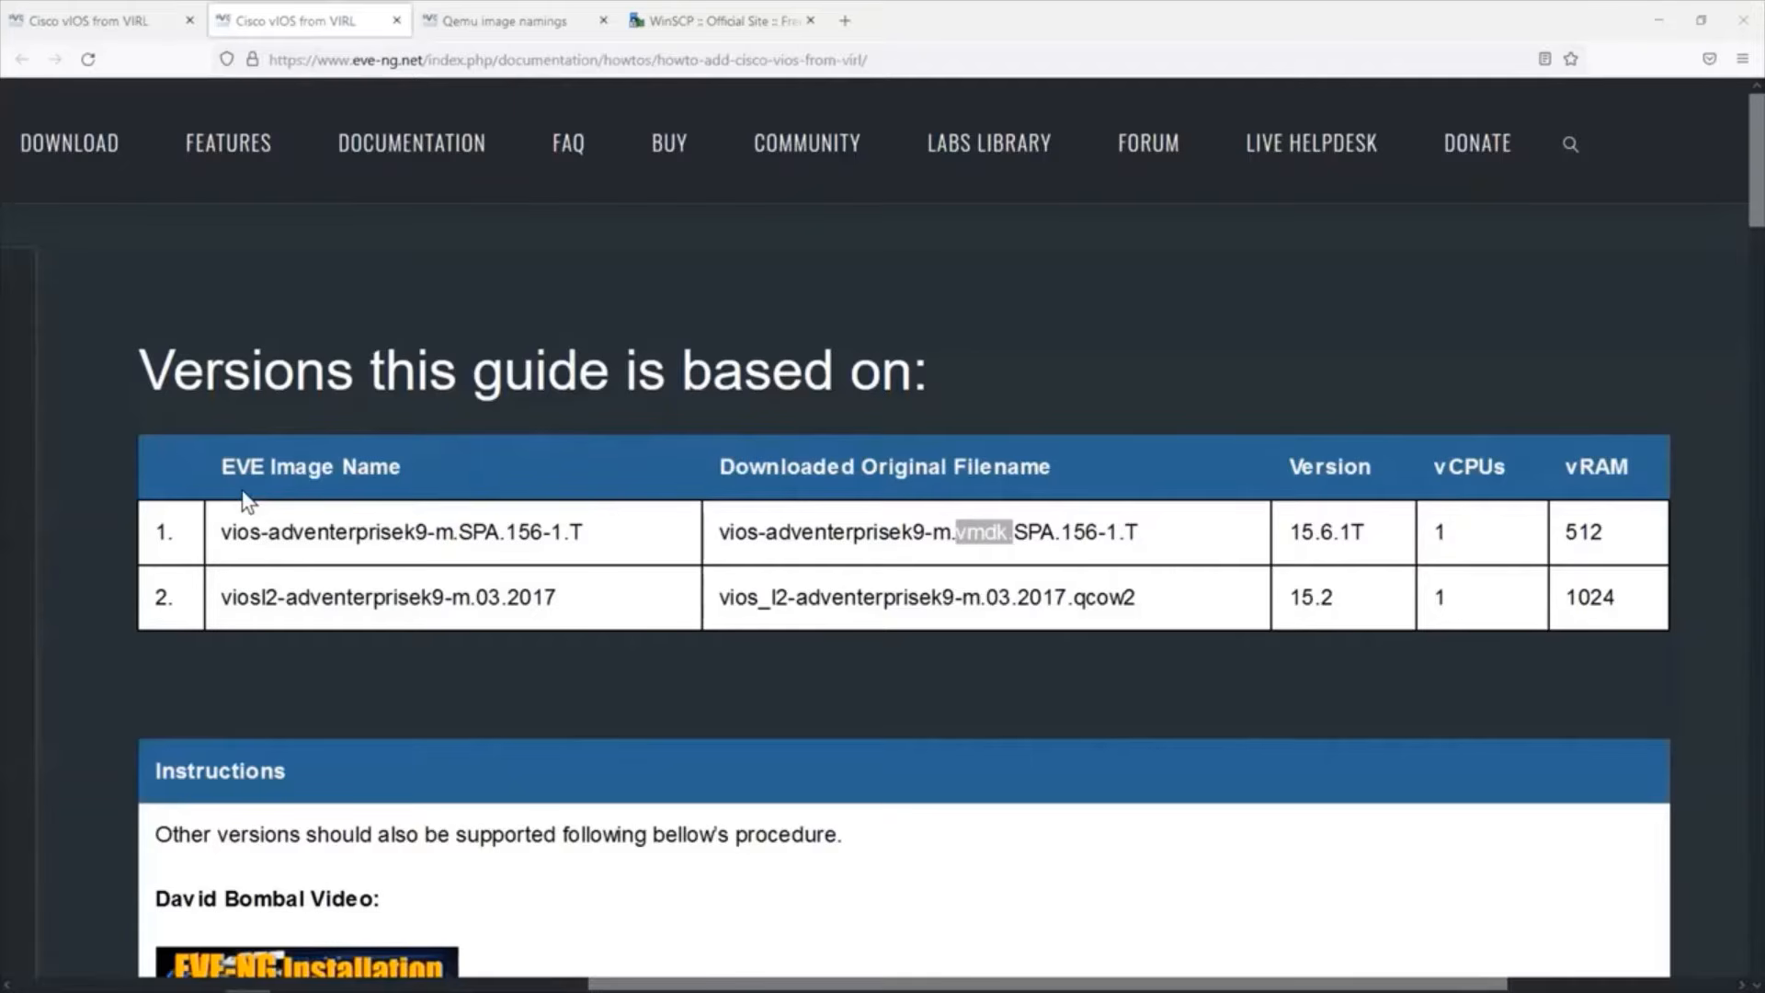
{"action": "left_click_drag", "start_coordinate": [210, 456], "coordinate": [401, 487]}
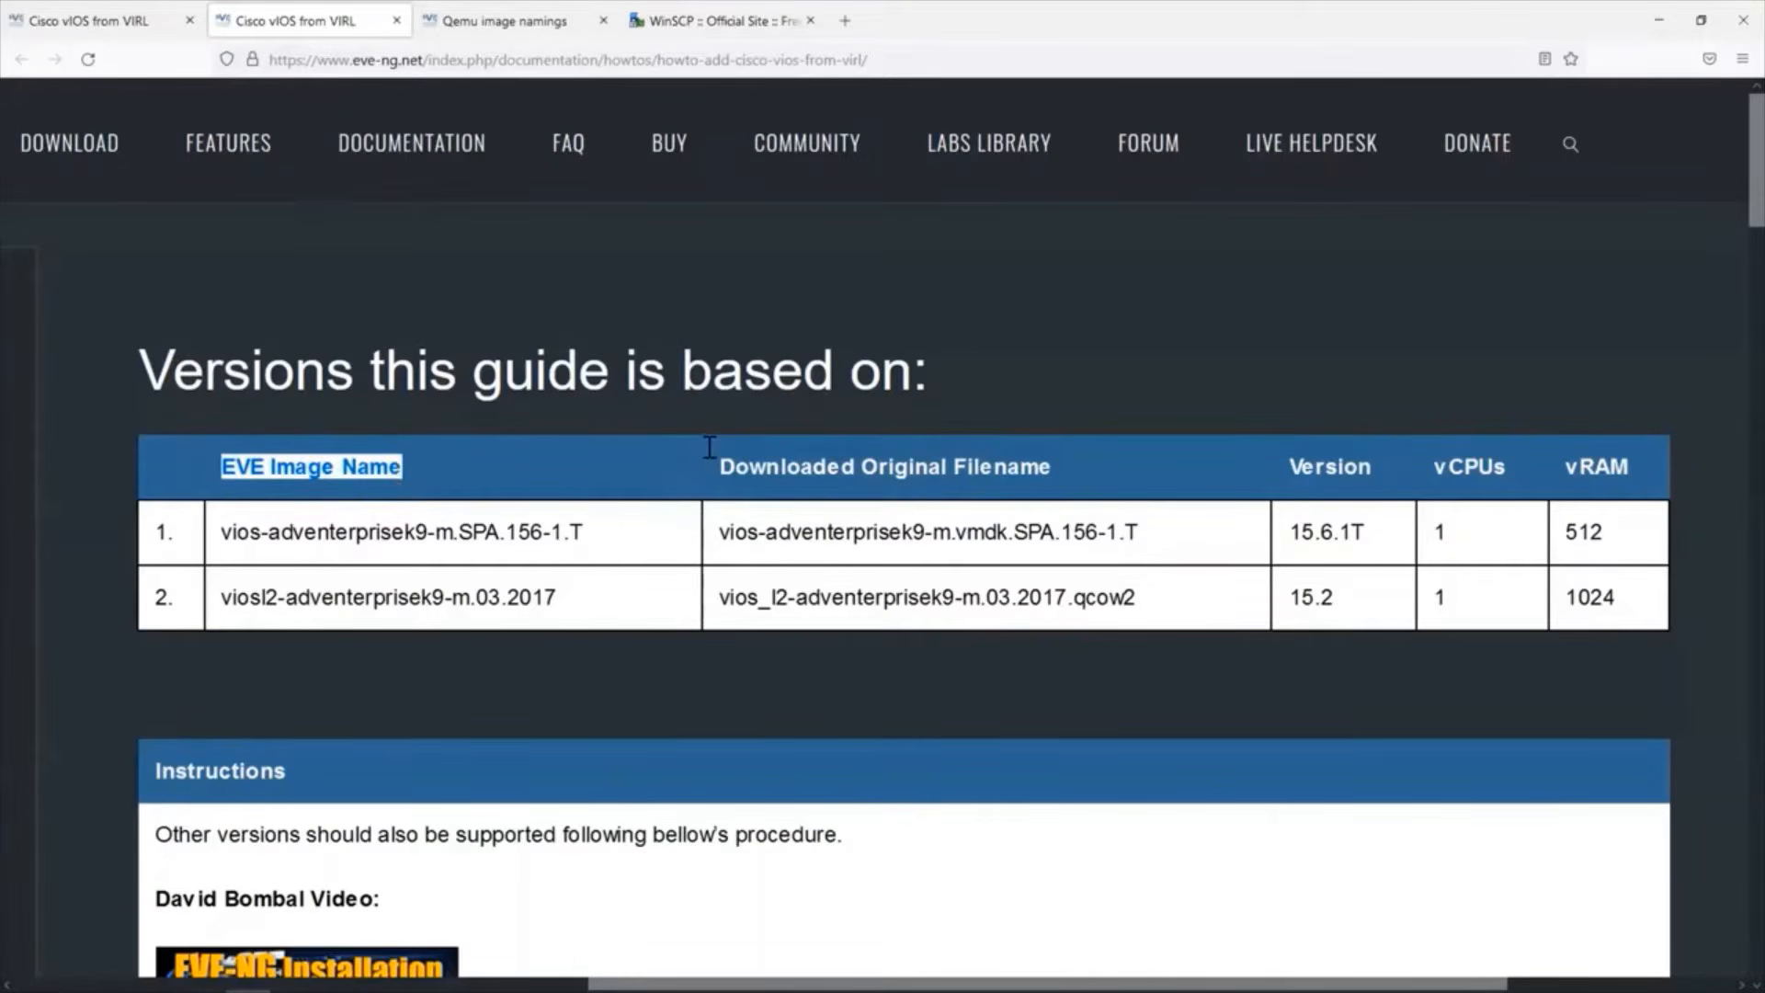
{"action": "left_click", "coordinate": [710, 448]}
{"action": "left_click_drag", "start_coordinate": [709, 448], "coordinate": [1066, 488]}
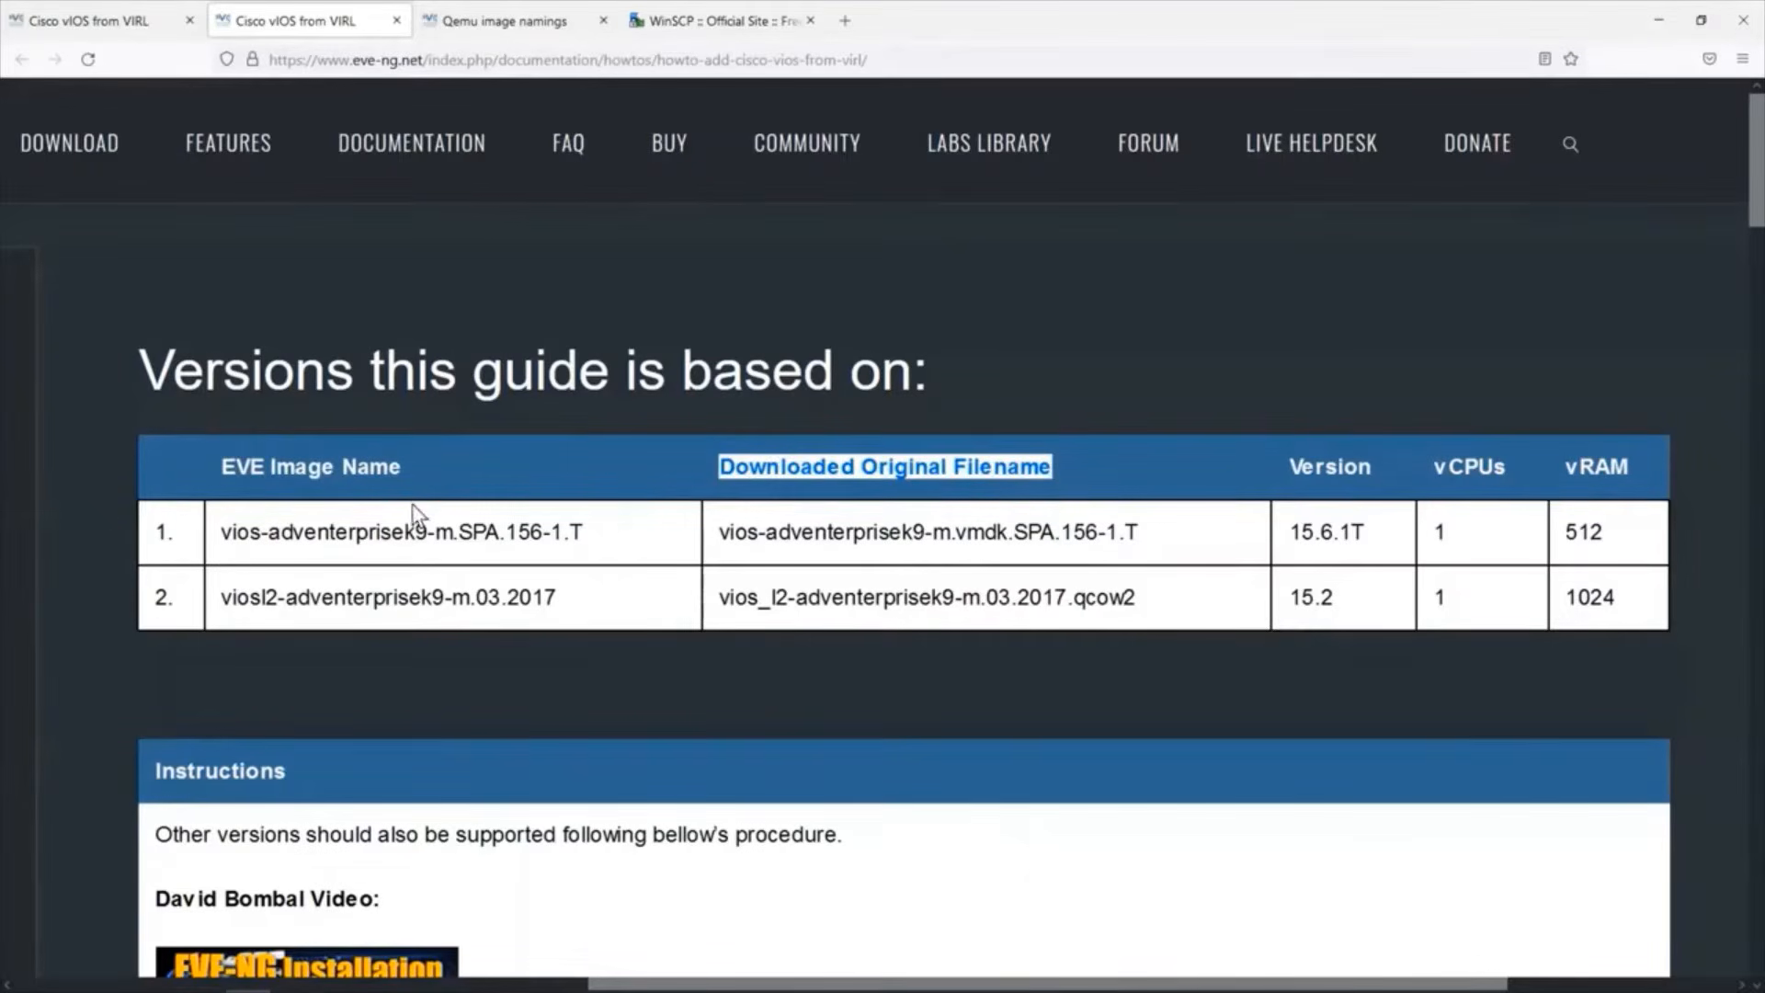
{"action": "left_click_drag", "start_coordinate": [209, 513], "coordinate": [251, 522]}
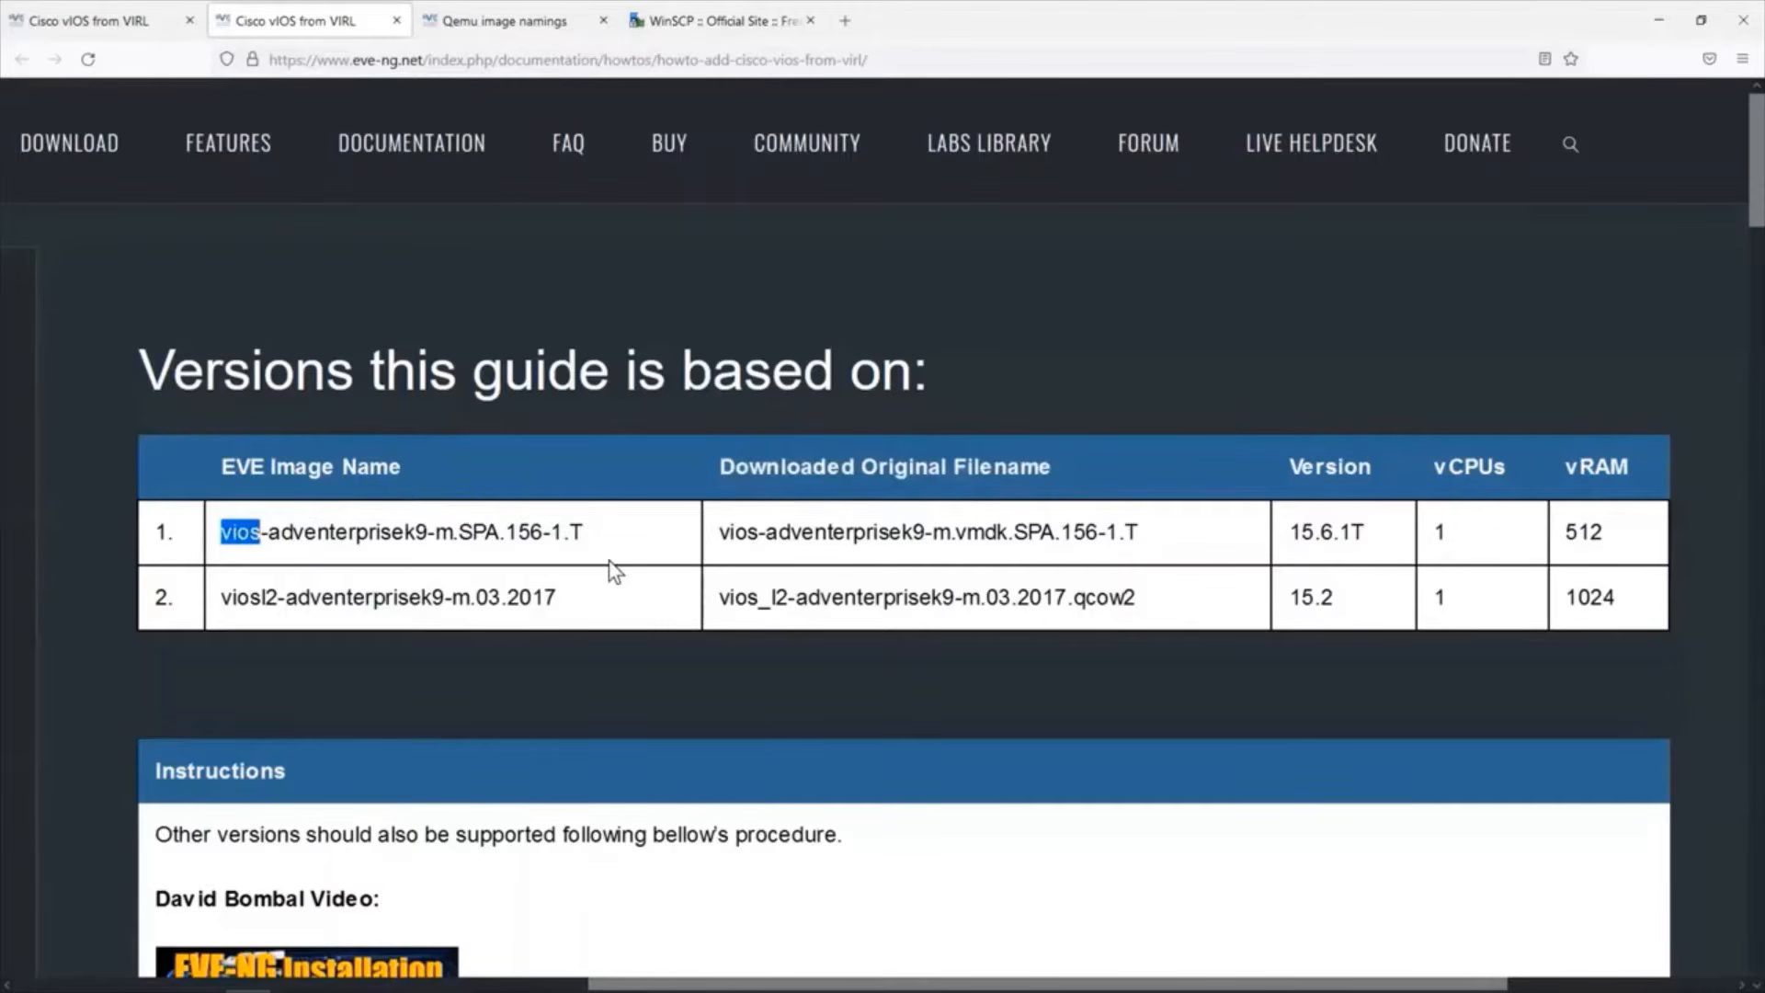
{"action": "left_click_drag", "start_coordinate": [707, 515], "coordinate": [741, 519]}
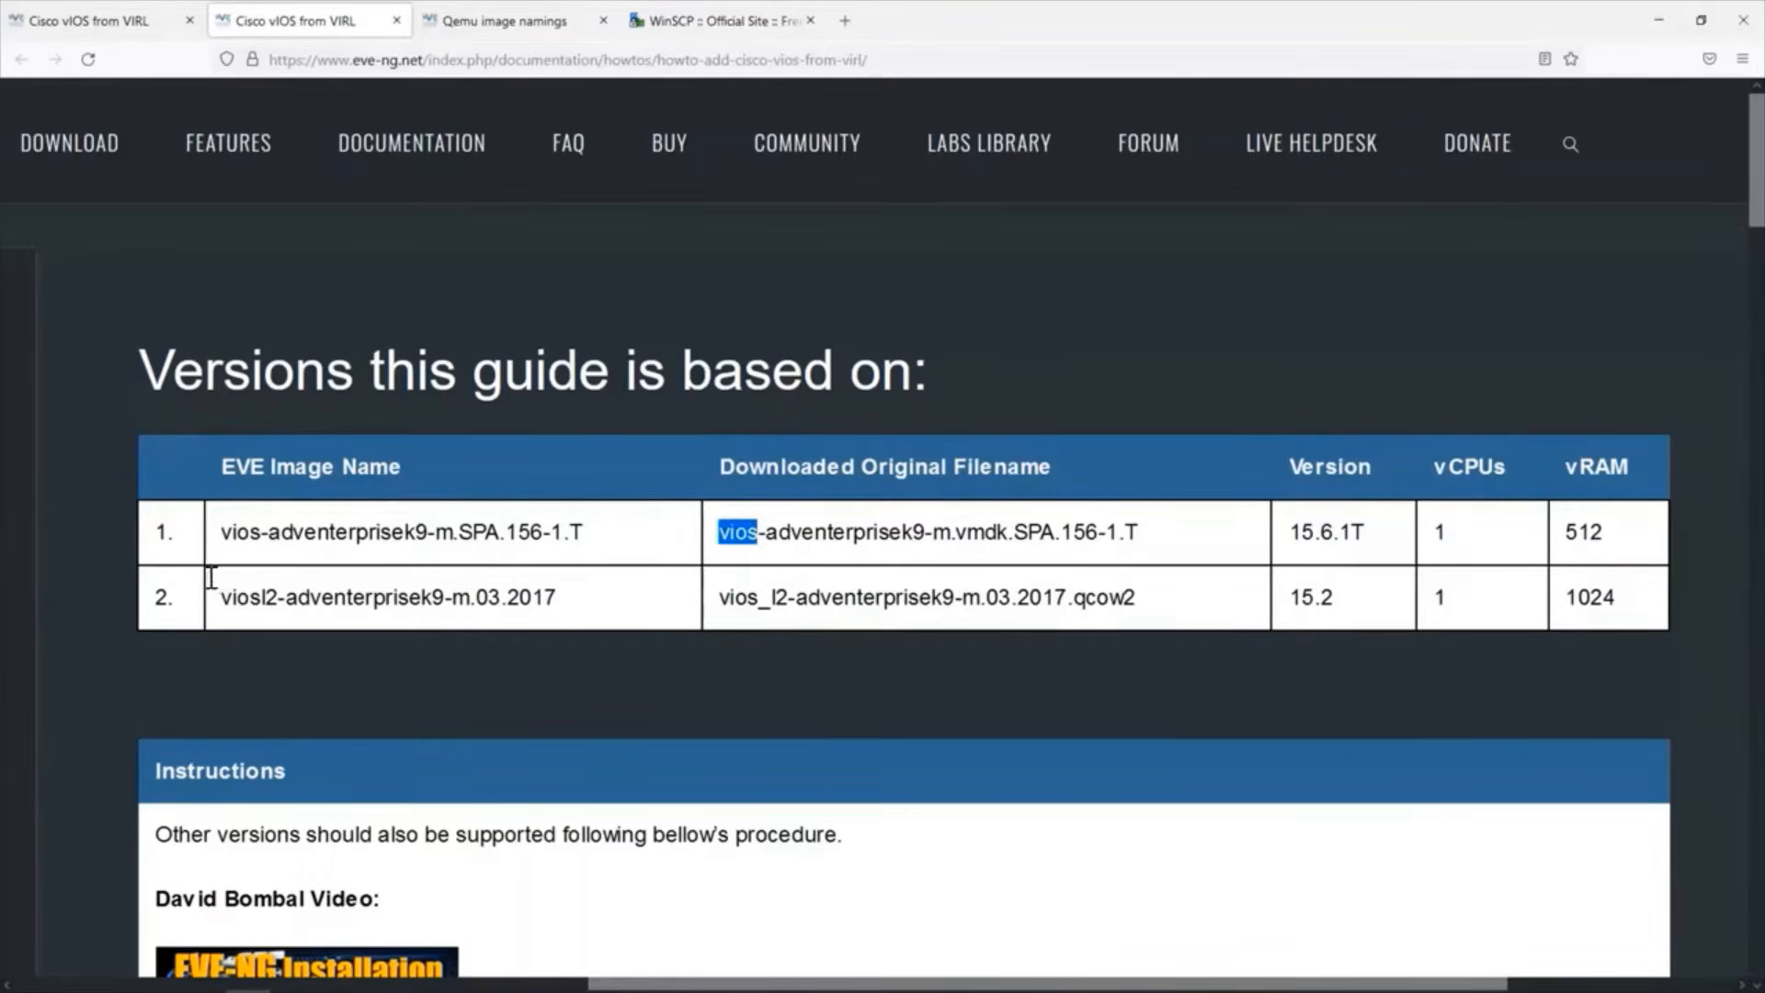
{"action": "left_click_drag", "start_coordinate": [209, 577], "coordinate": [265, 590]}
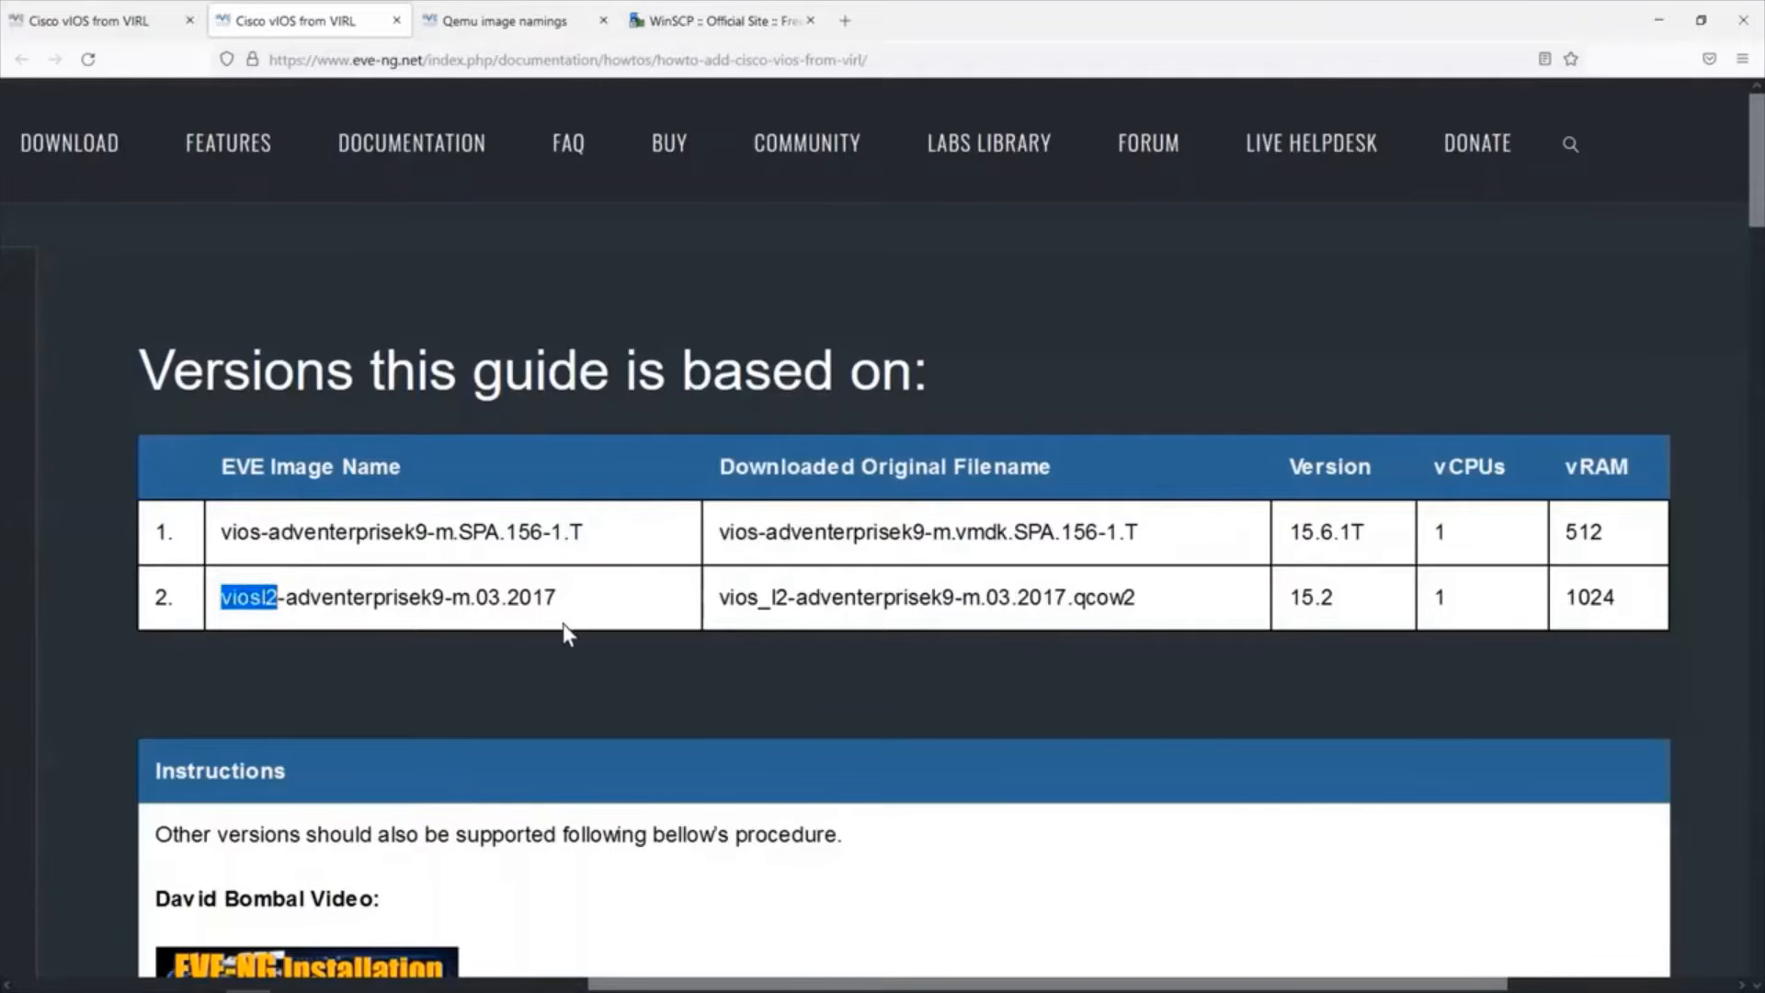
{"action": "left_click_drag", "start_coordinate": [708, 579], "coordinate": [769, 588]}
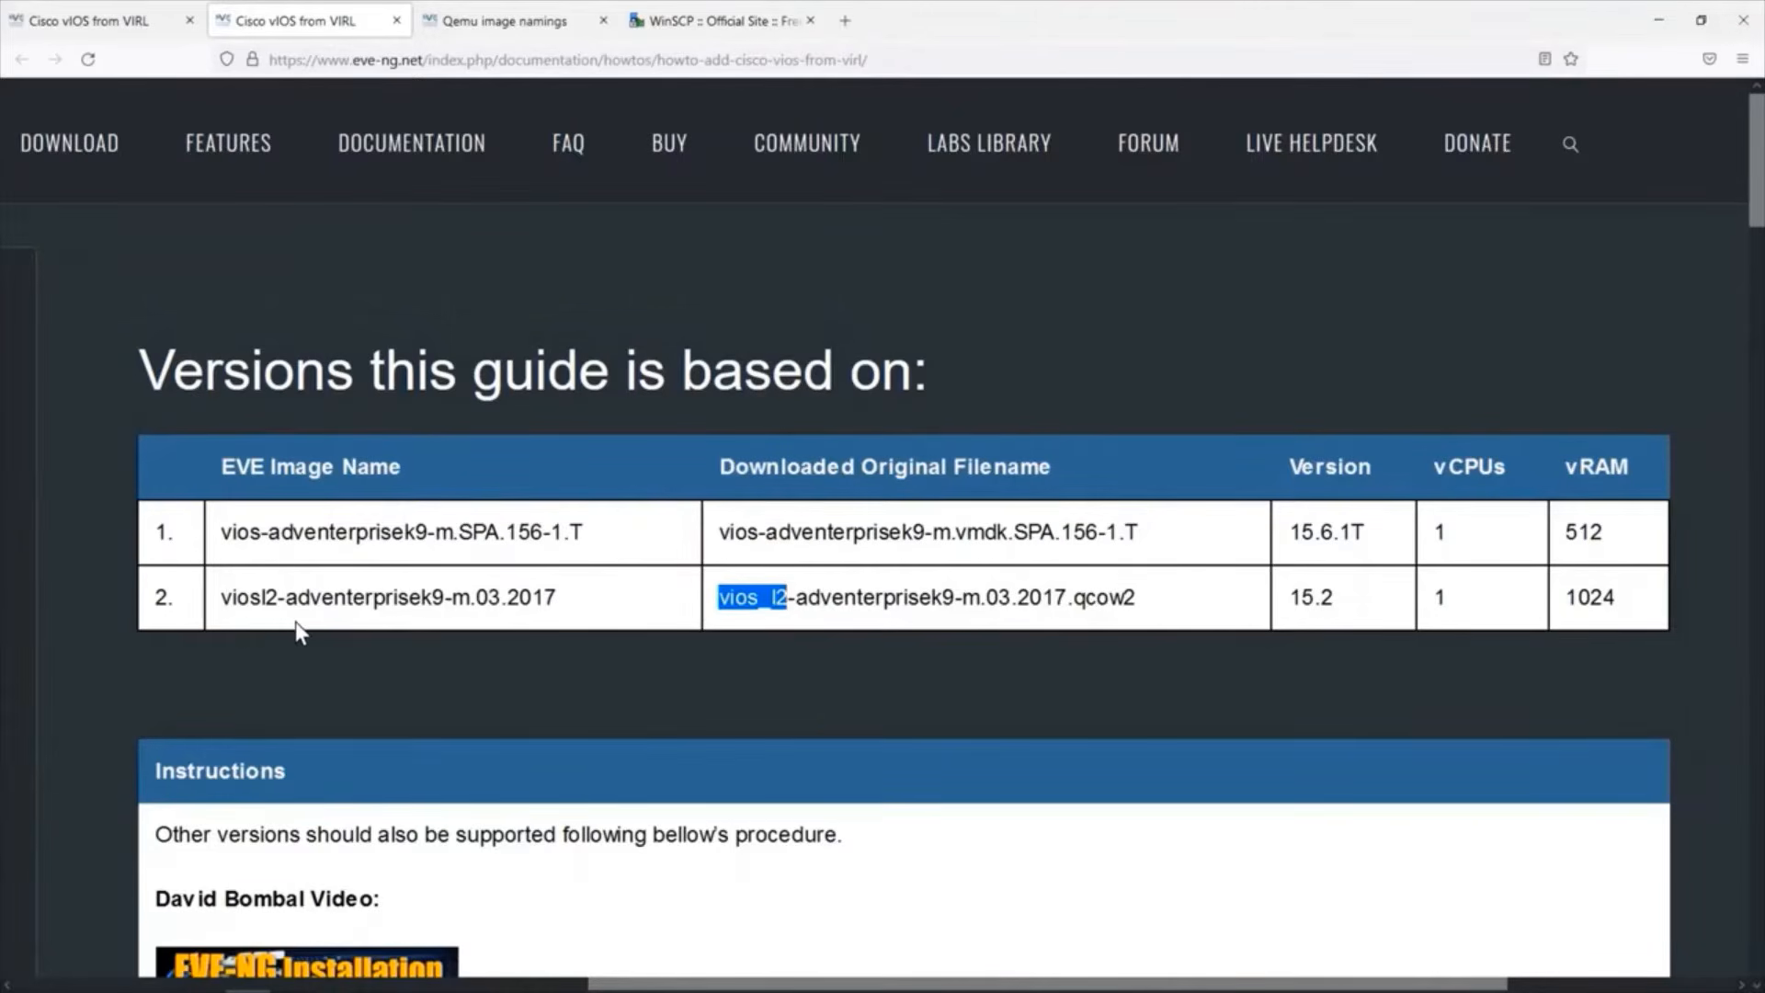
Read the guide's explanation of the VIRL image formats vmdk and qcow2 and the conversion needed for vmdk files.
{"action": "scroll", "coordinate": [295, 622], "scroll_direction": "down", "scroll_amount": 10}
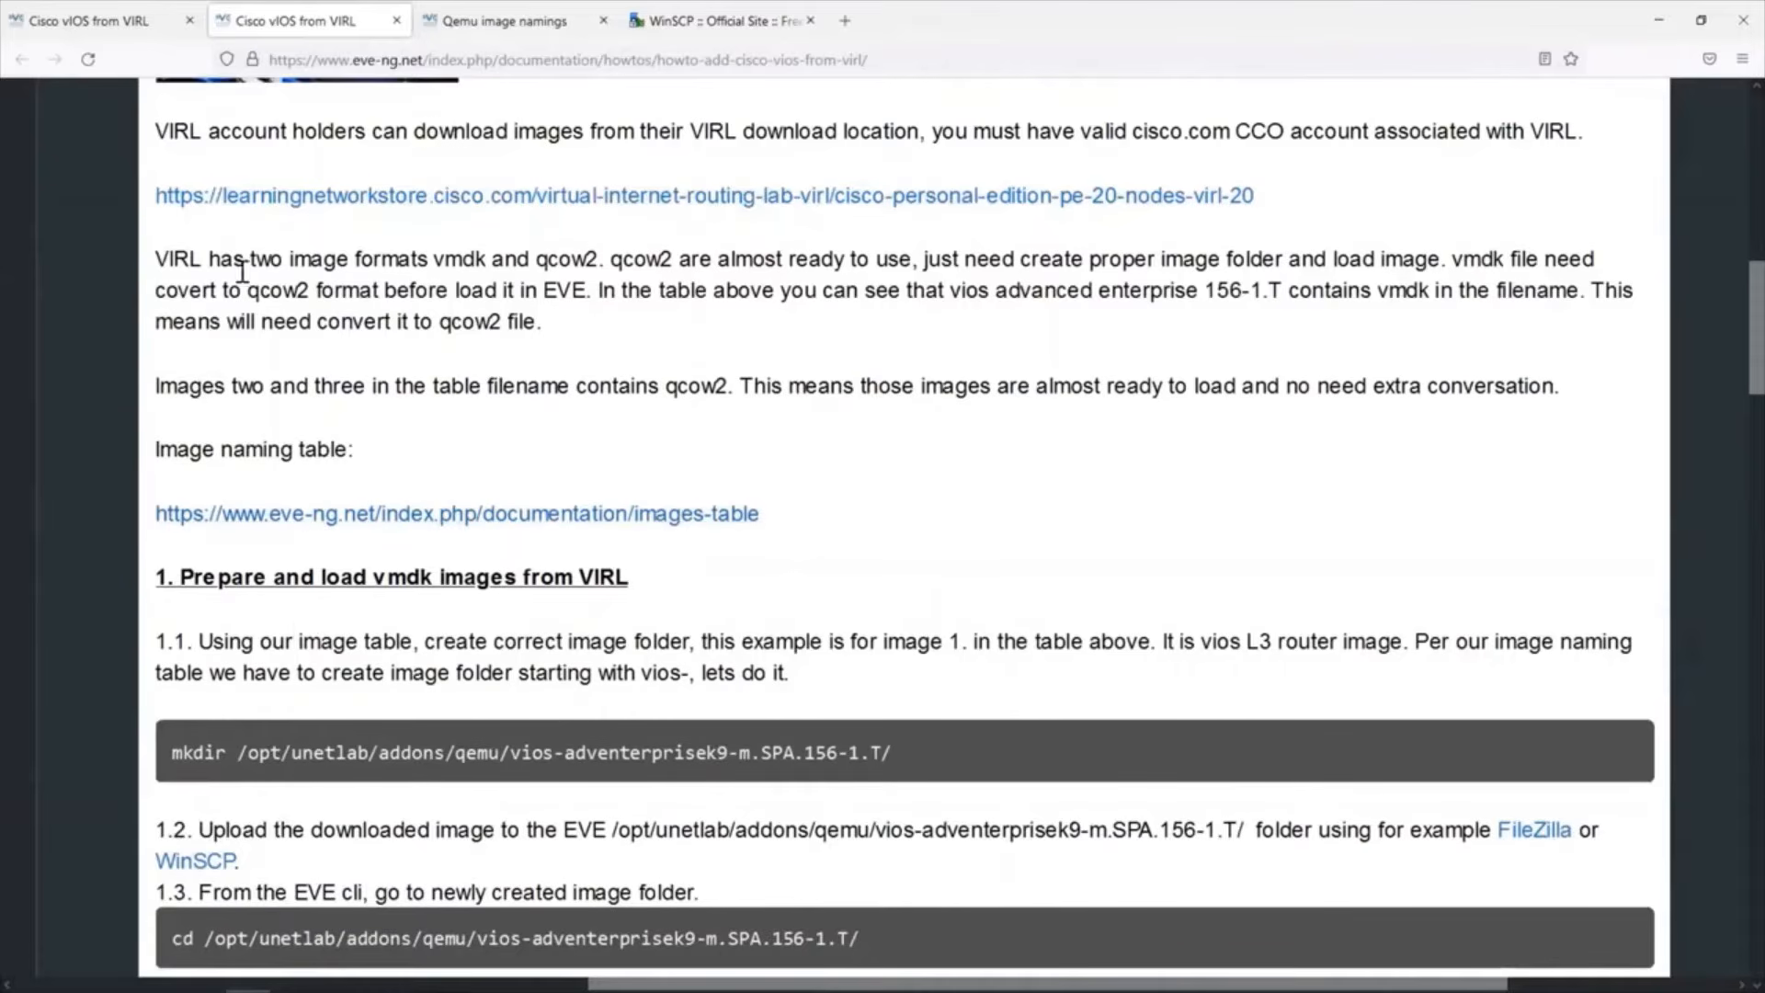
{"action": "left_click_drag", "start_coordinate": [149, 242], "coordinate": [589, 254]}
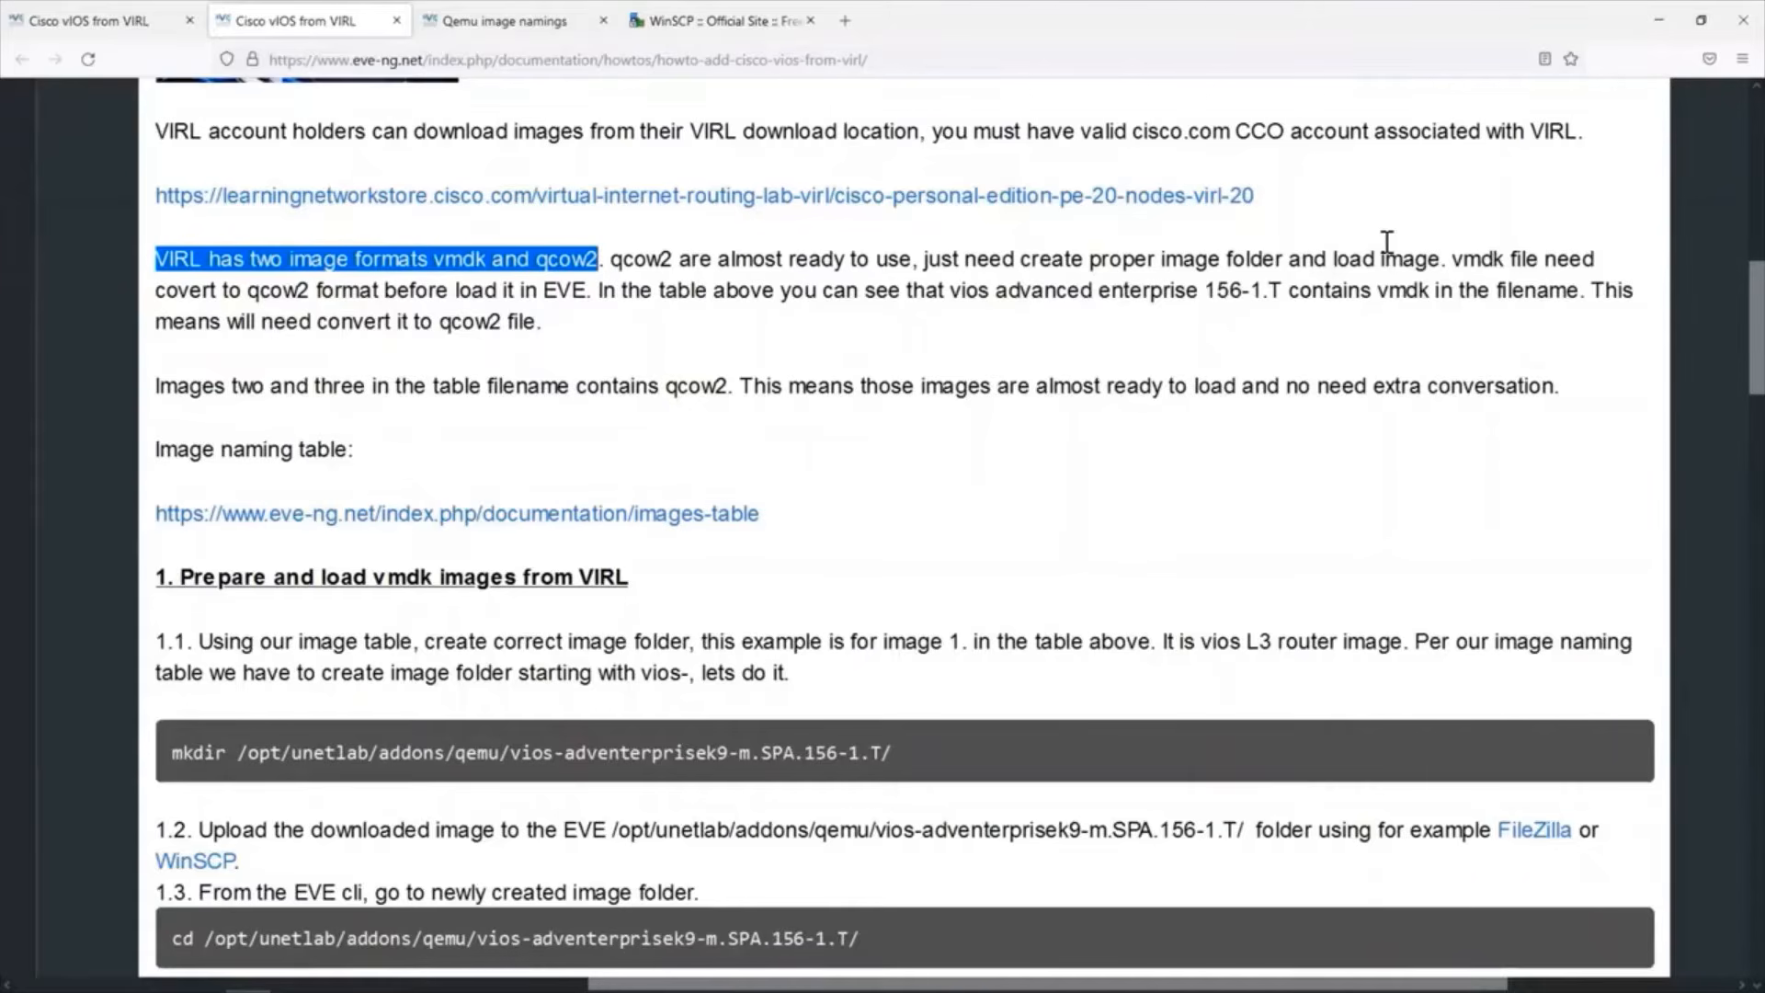
{"action": "left_click_drag", "start_coordinate": [1451, 259], "coordinate": [1522, 261]}
{"action": "left_click_drag", "start_coordinate": [1324, 283], "coordinate": [575, 270]}
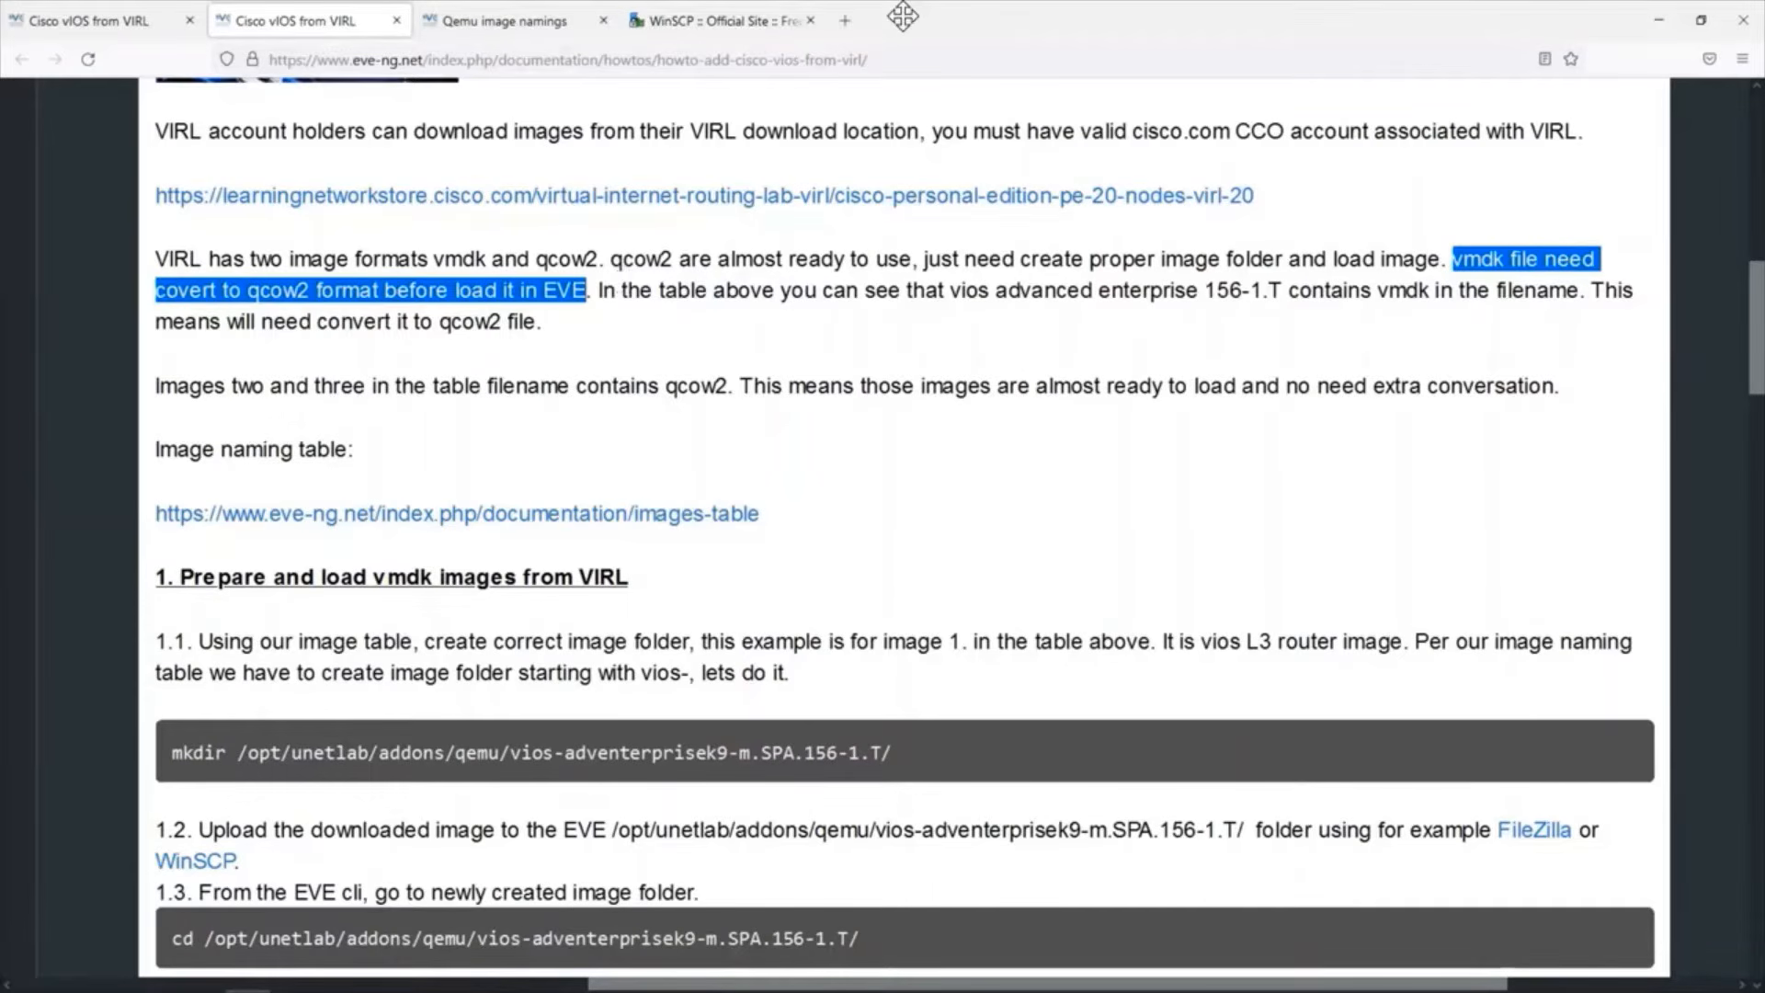
{"action": "left_click", "coordinate": [1256, 6]}
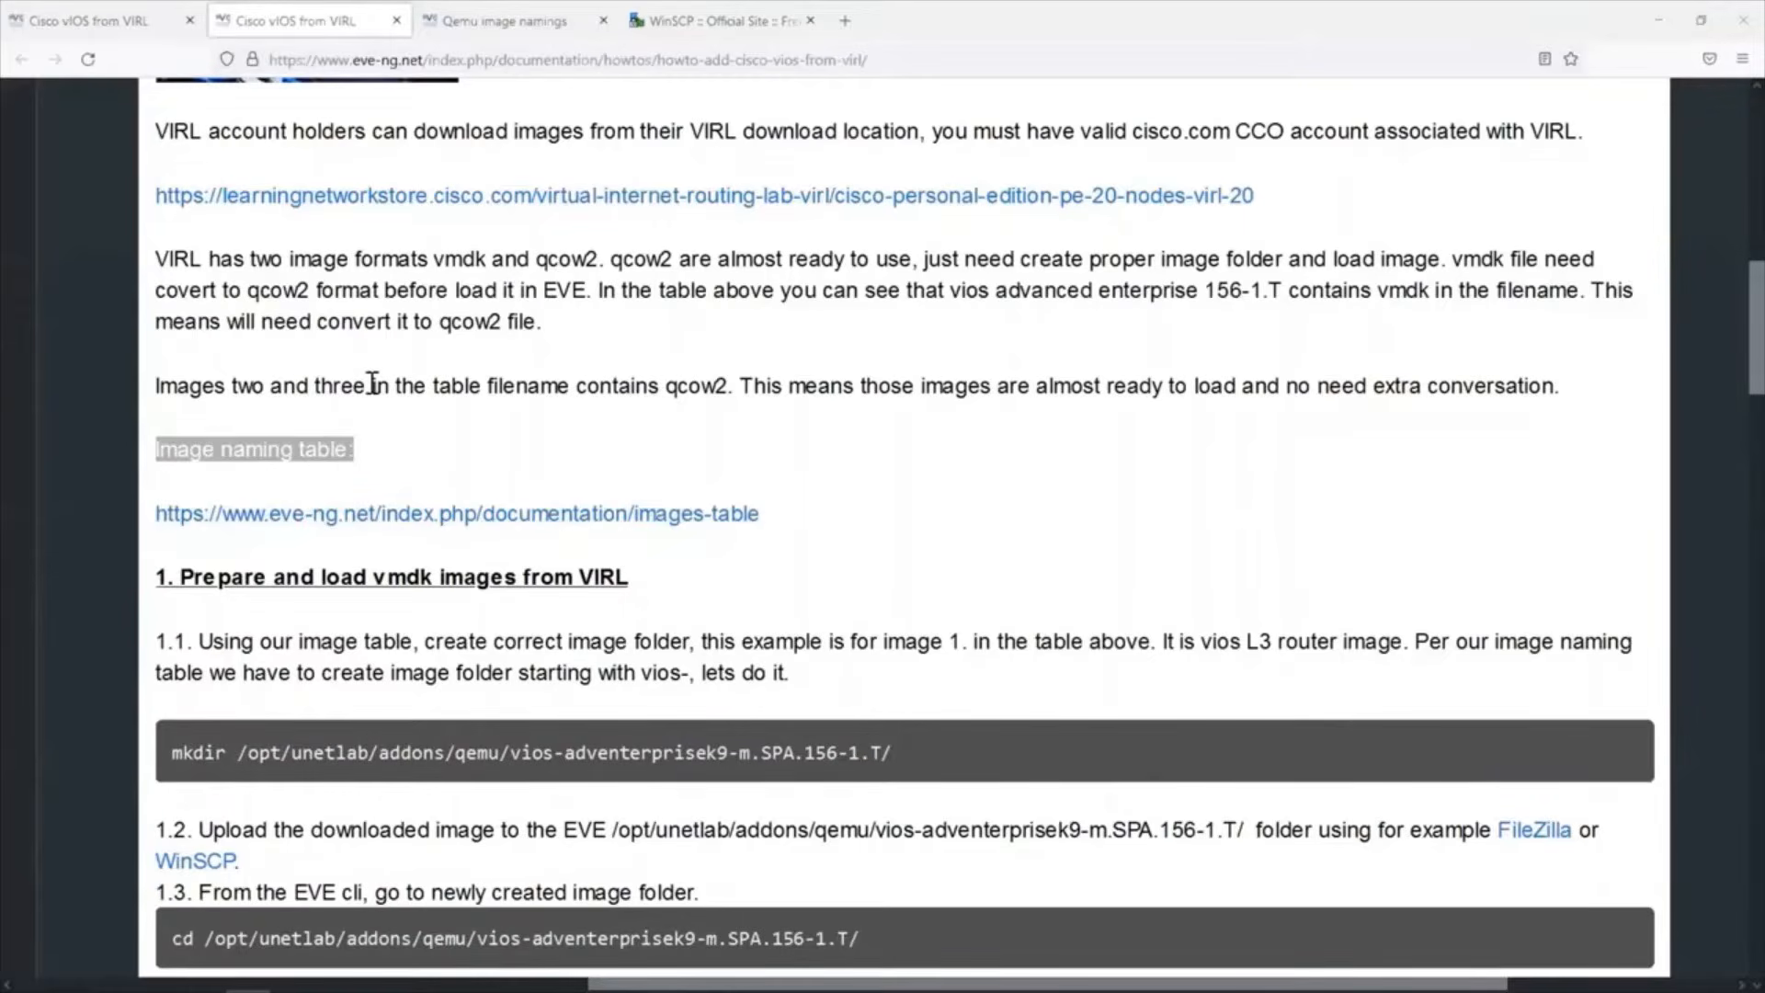
Find the guide's image naming table reference, view the Qemu image namings page, and locate the vios- and viosl2- rows.
{"action": "left_click", "coordinate": [241, 445]}
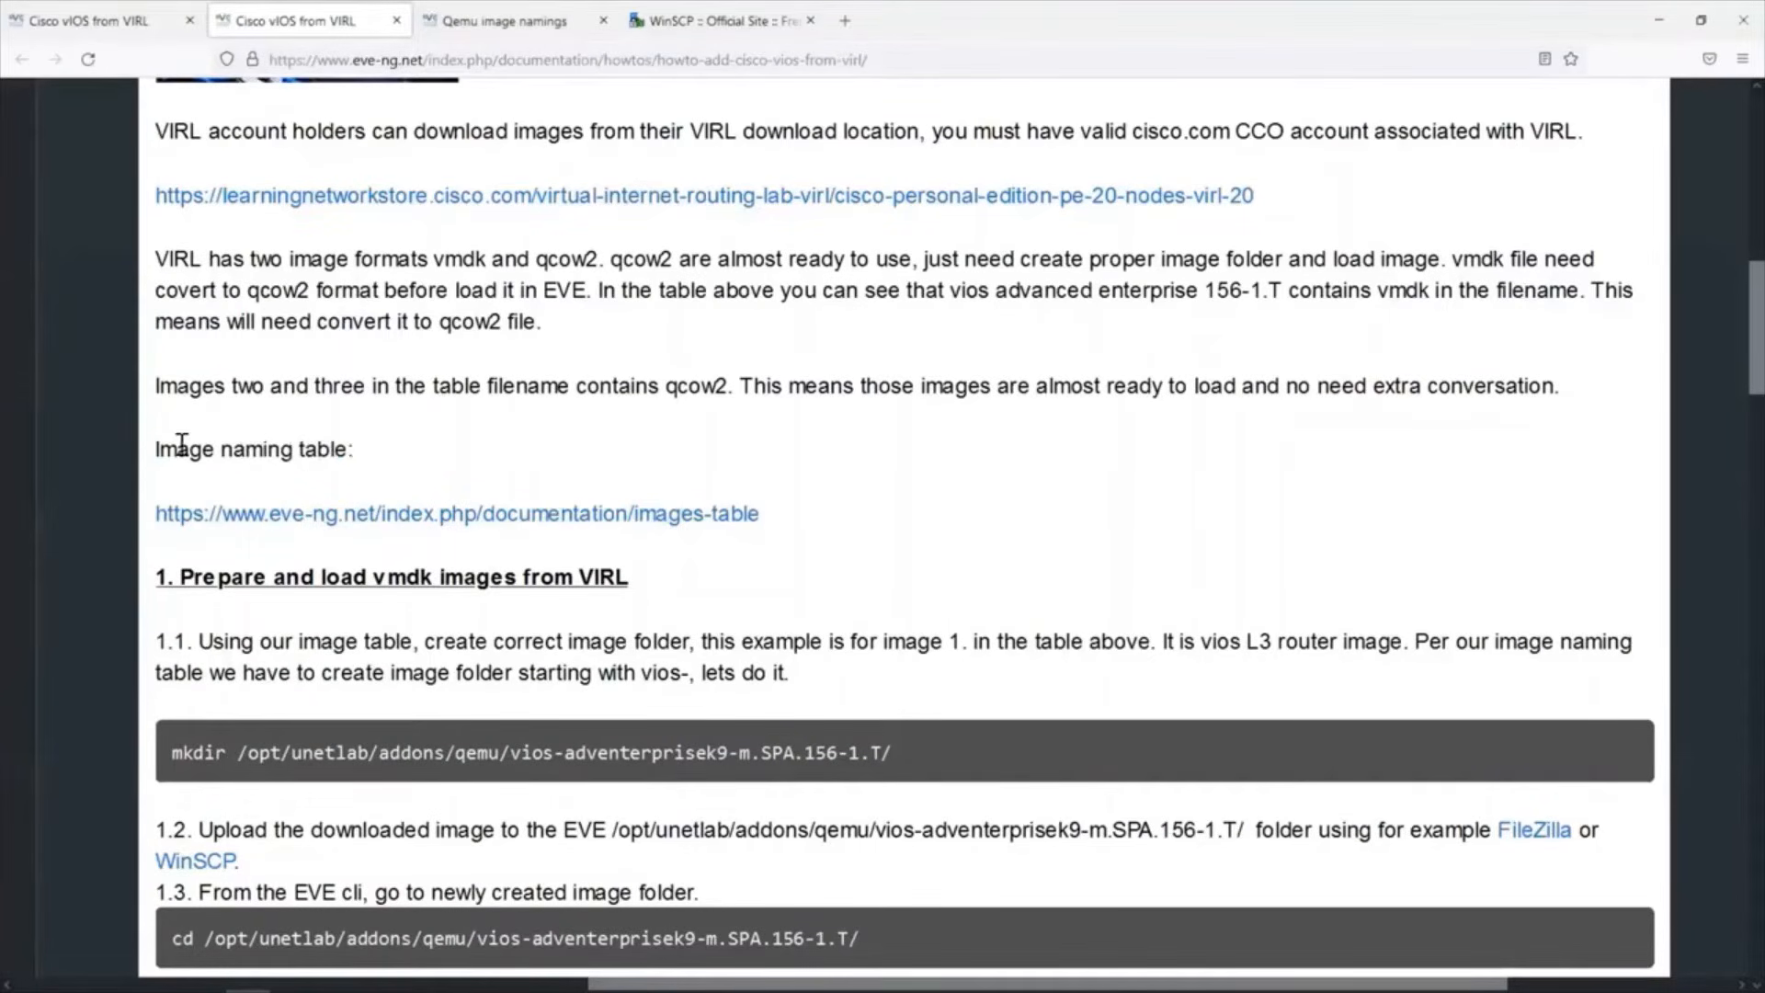
{"action": "left_click_drag", "start_coordinate": [150, 447], "coordinate": [360, 454]}
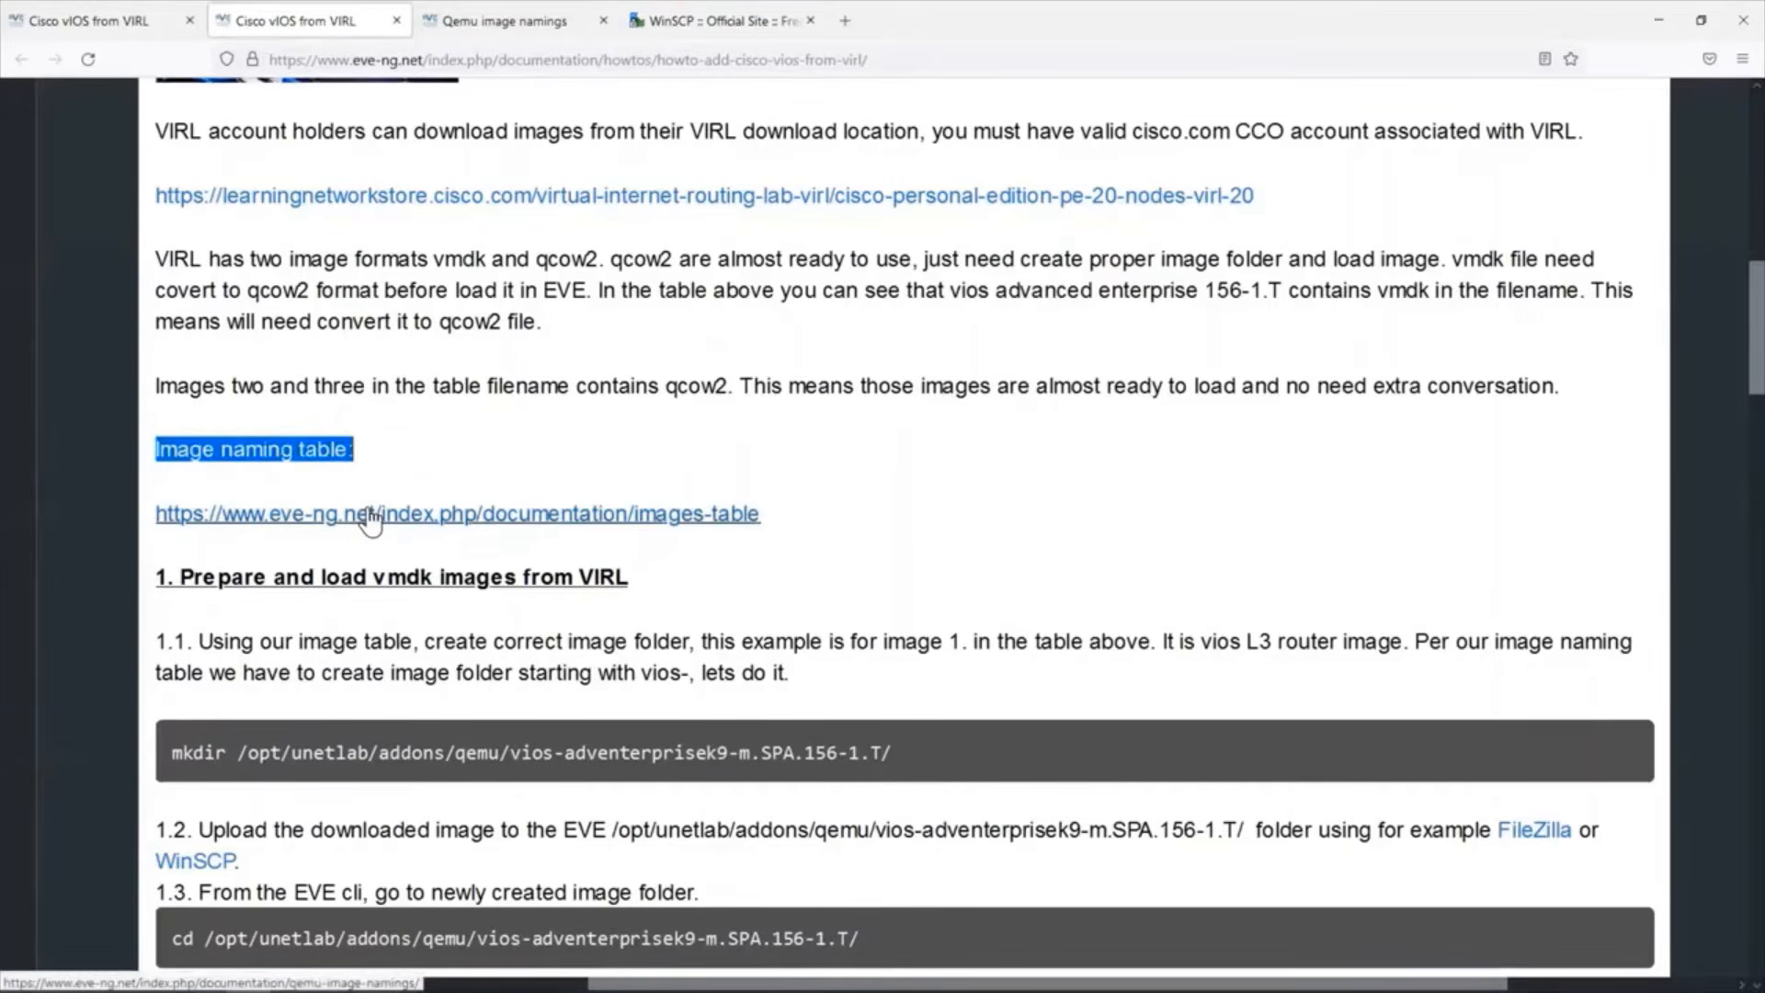
{"action": "left_click", "coordinate": [502, 20]}
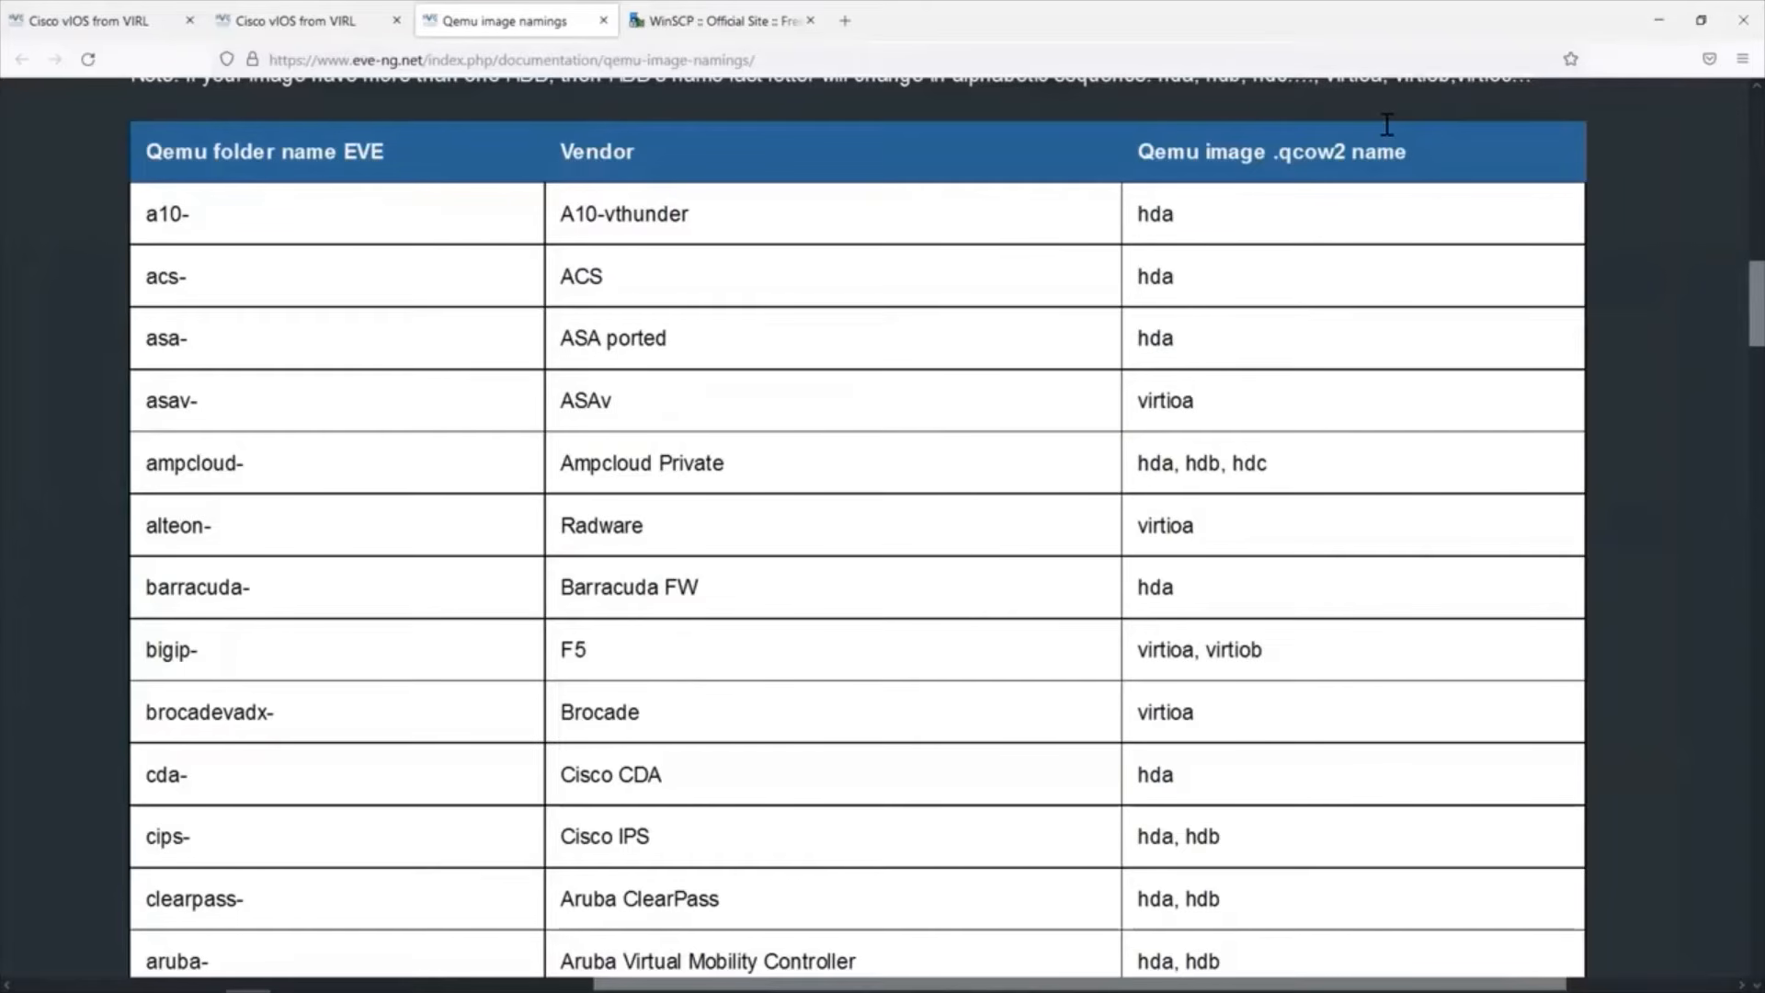
{"action": "scroll", "coordinate": [855, 534], "scroll_direction": "down", "scroll_amount": 20}
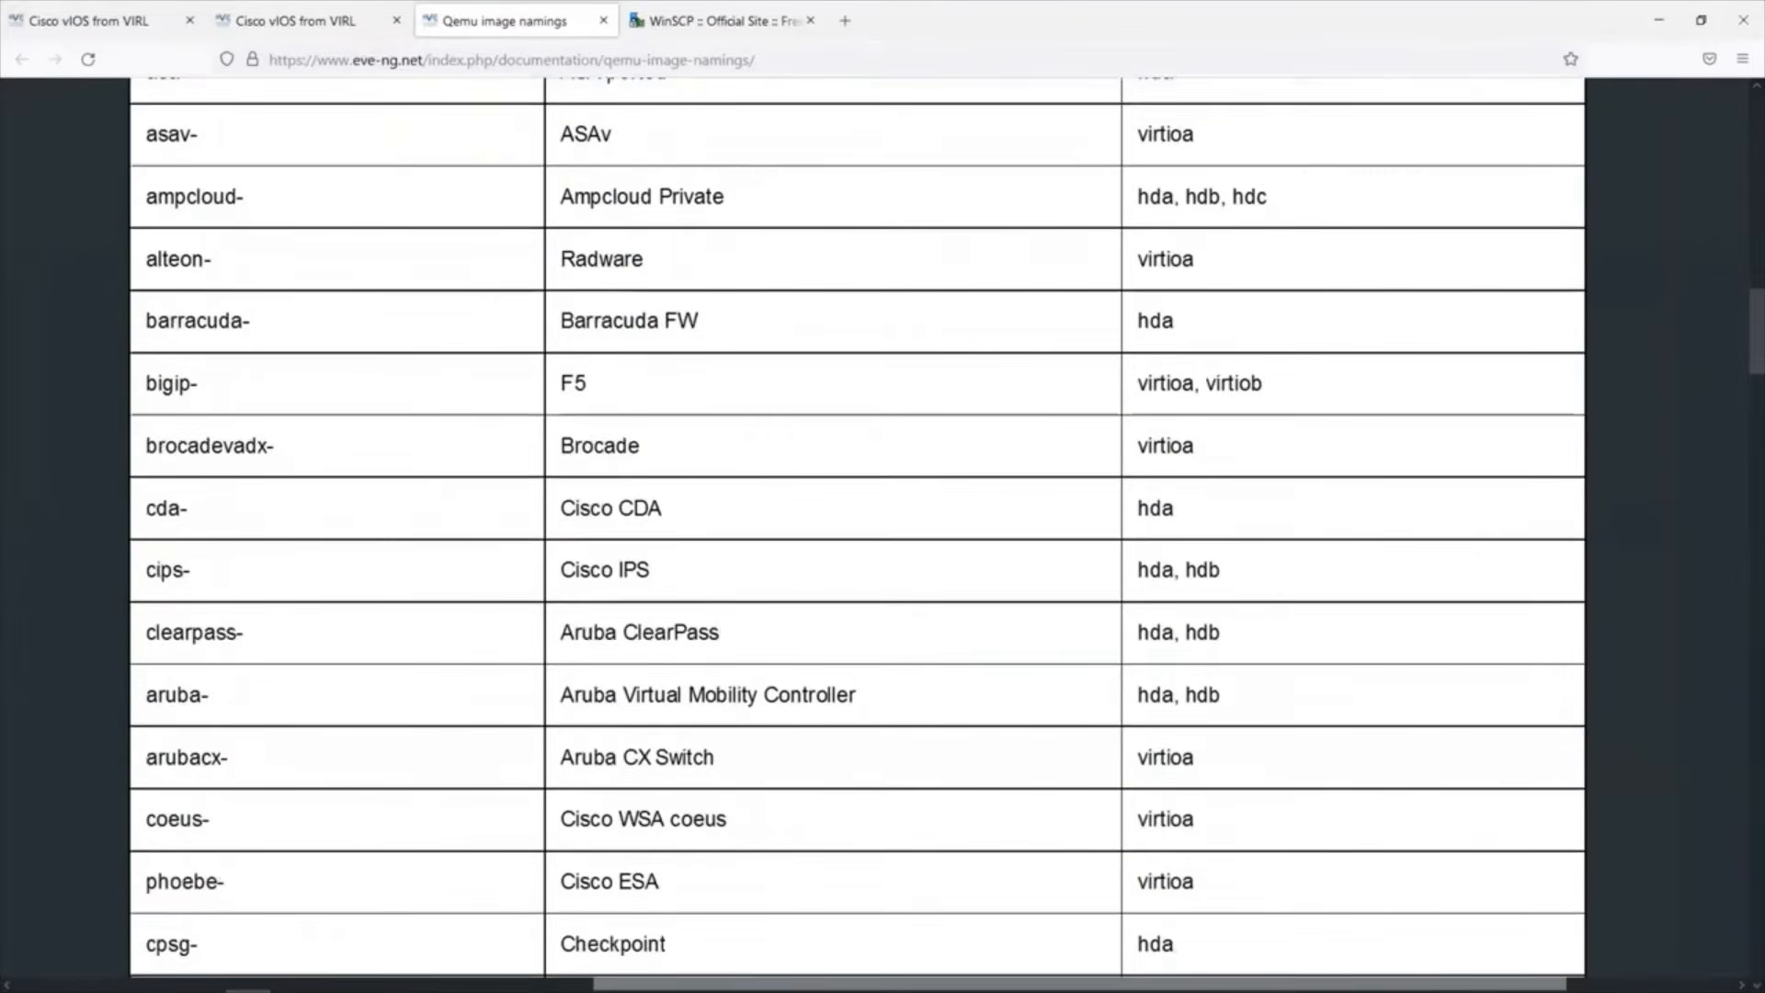
{"action": "scroll", "coordinate": [855, 534], "scroll_direction": "down", "scroll_amount": 20}
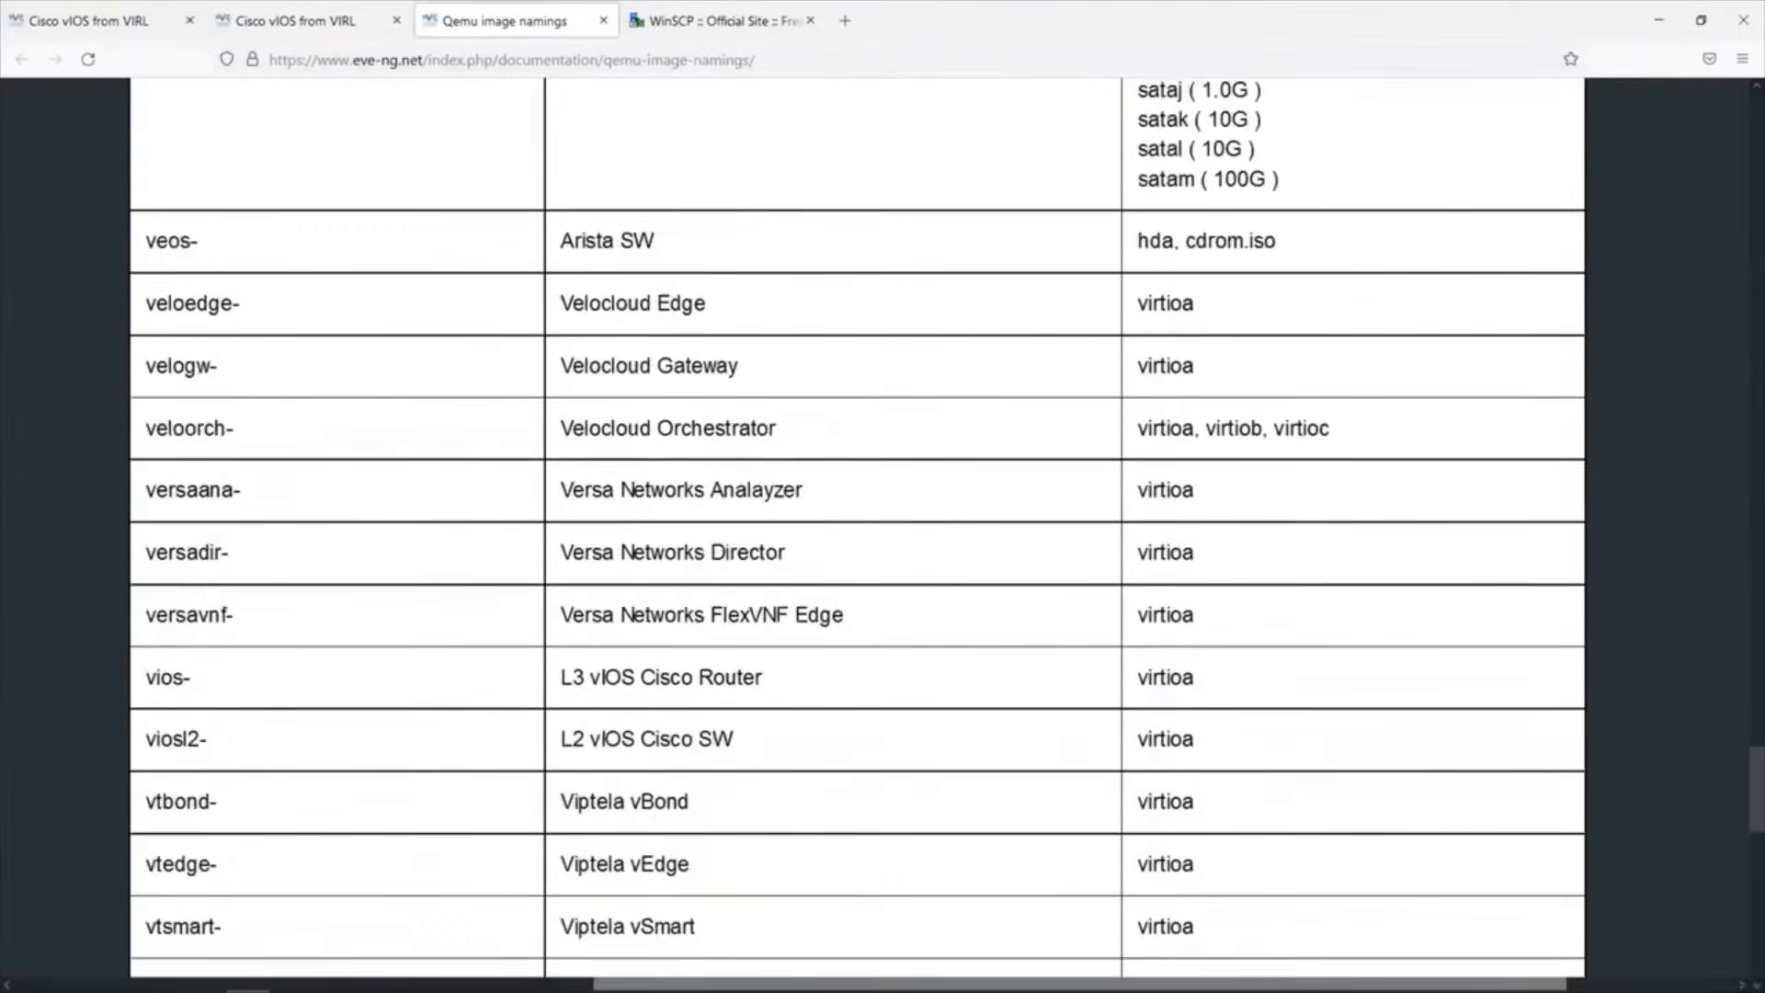
{"action": "scroll", "coordinate": [854, 533], "scroll_direction": "up", "scroll_amount": 6}
{"action": "scroll", "coordinate": [726, 945], "scroll_direction": "up", "scroll_amount": 4}
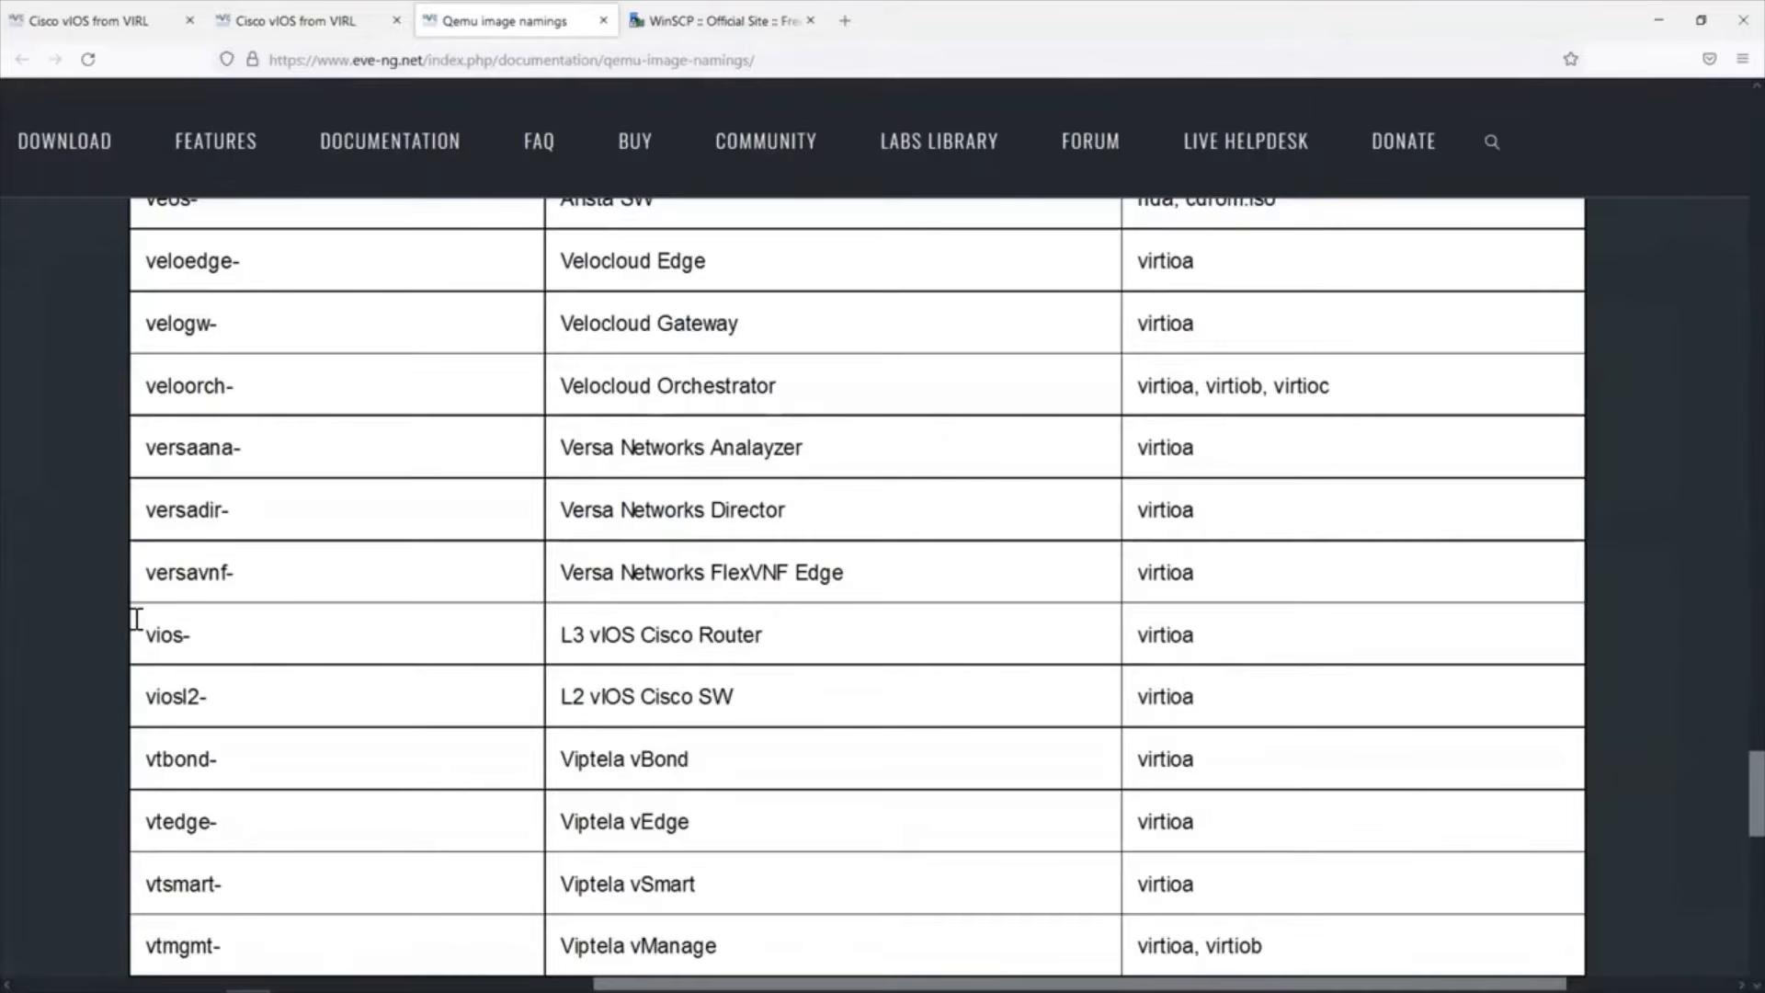
Examine the folder prefixes and .qcow2 image names for the L3 vIOS router and the L2 vIOS switch.
{"action": "left_click_drag", "start_coordinate": [136, 619], "coordinate": [196, 651]}
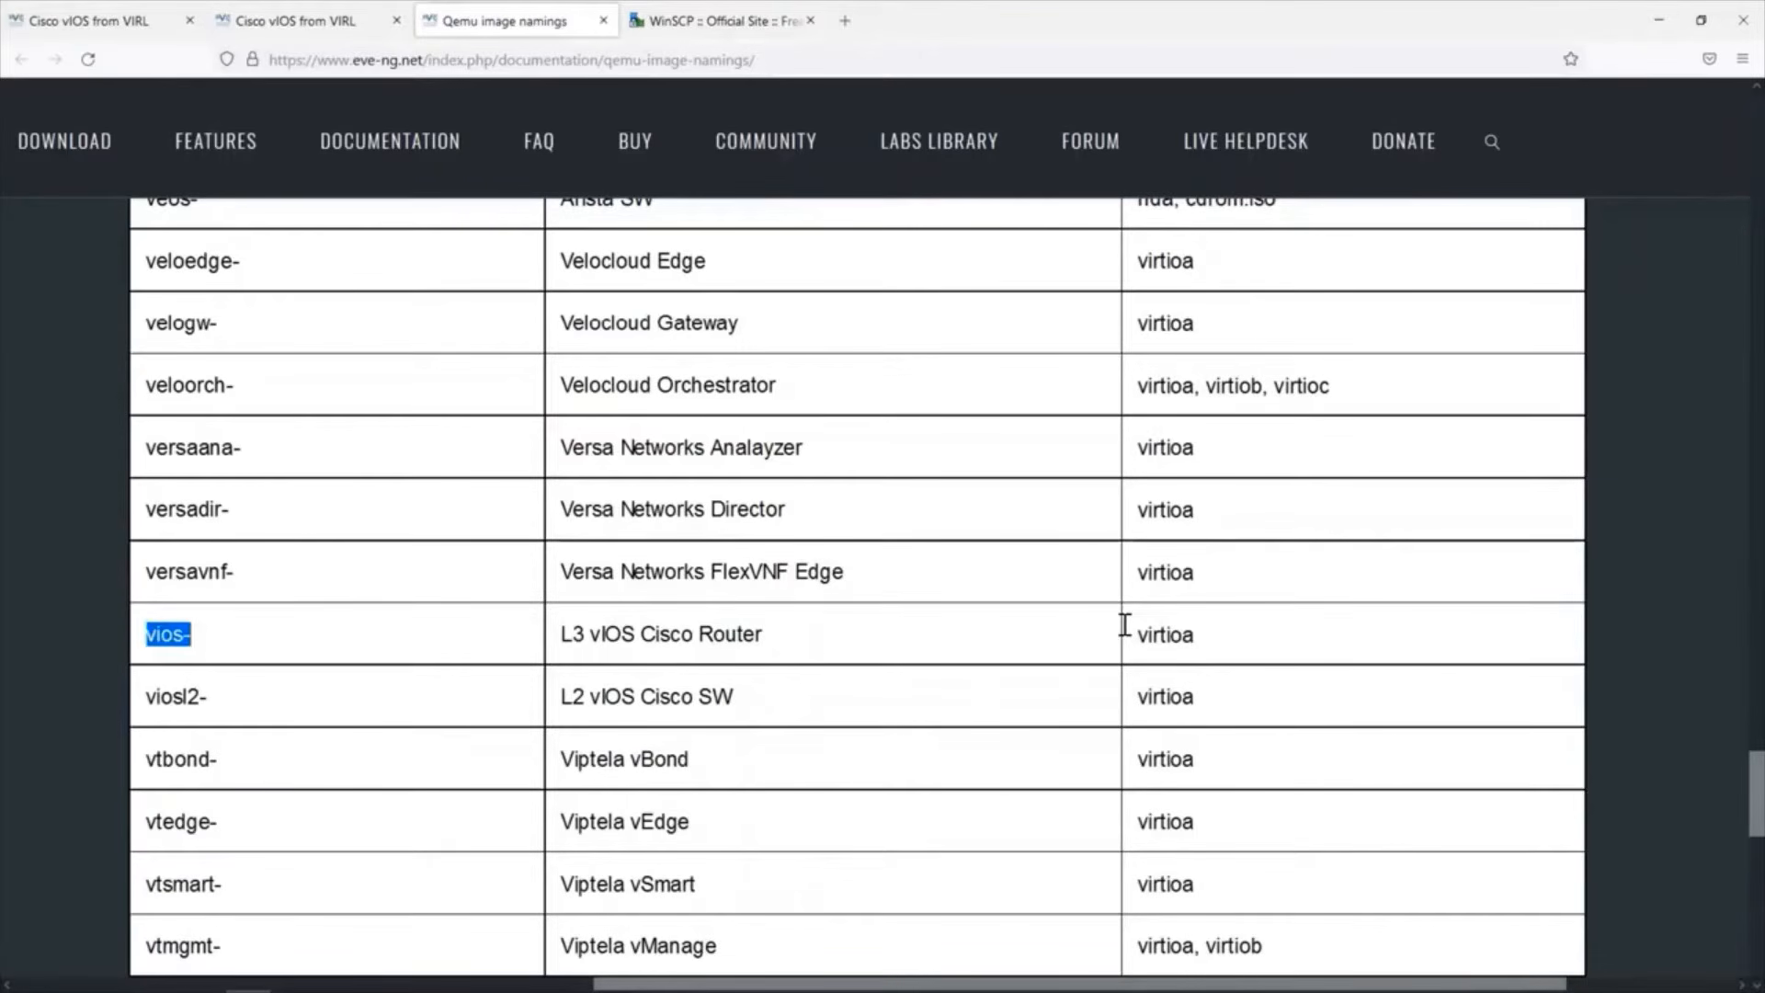
{"action": "left_click_drag", "start_coordinate": [1123, 624], "coordinate": [1196, 637]}
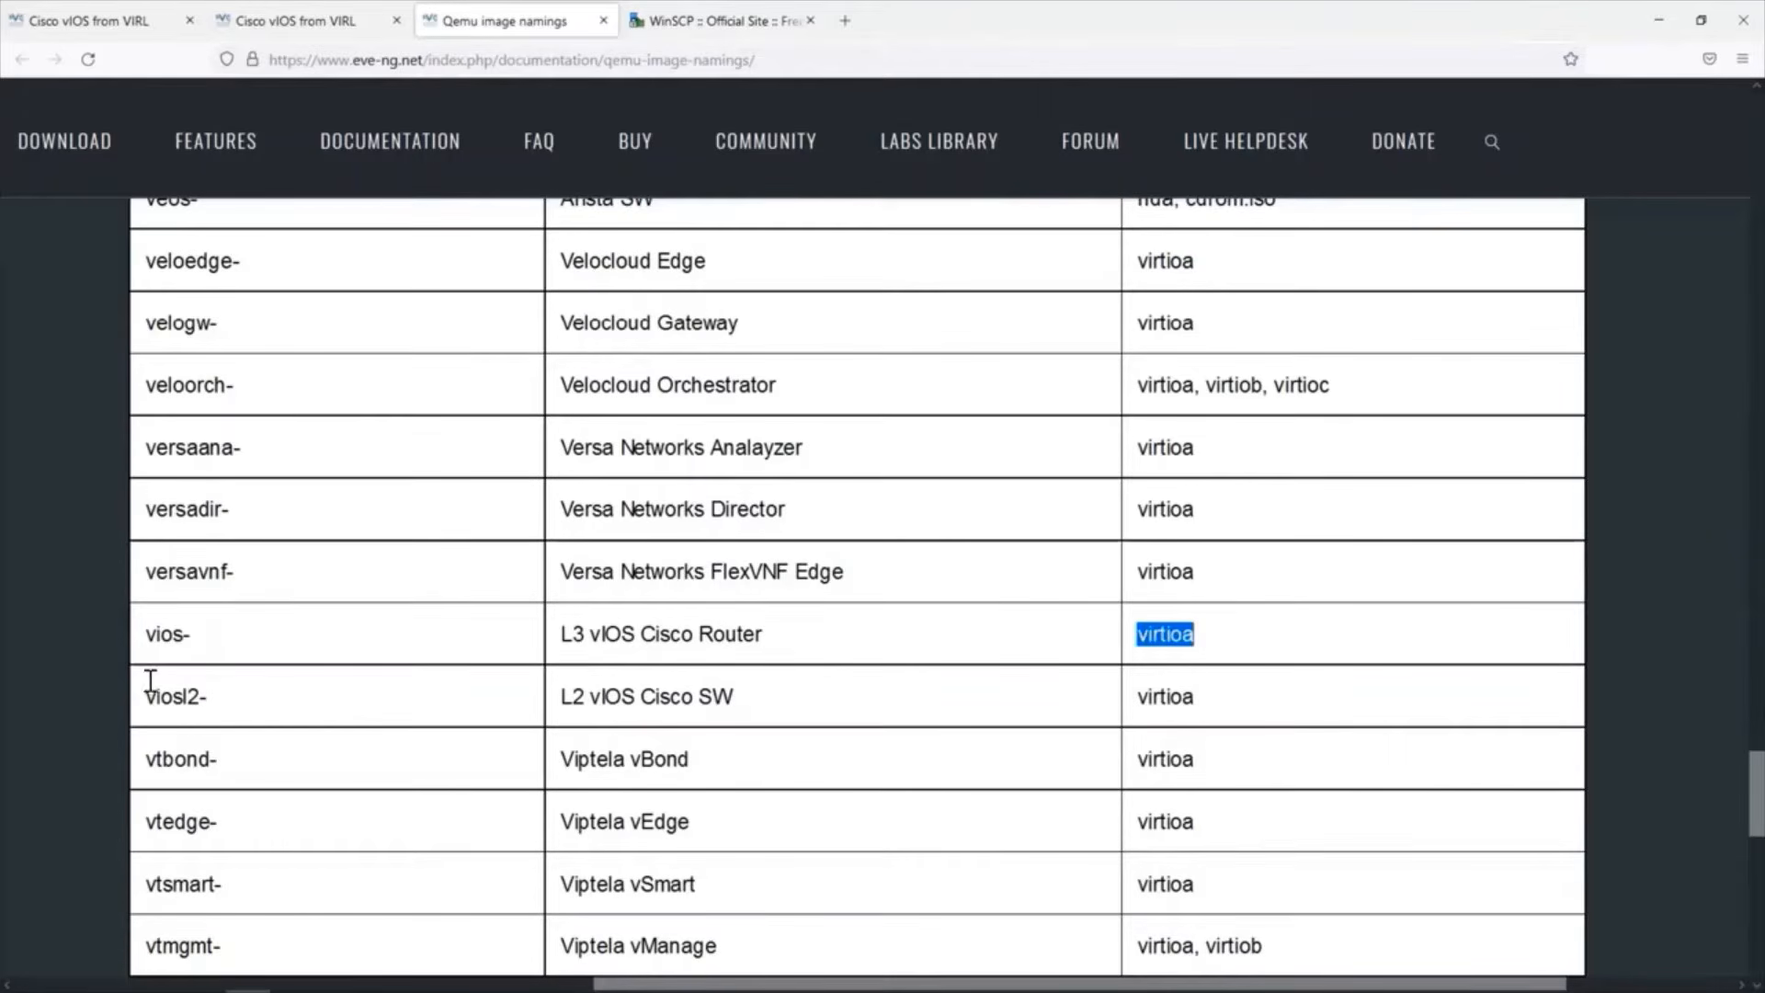
{"action": "left_click_drag", "start_coordinate": [152, 696], "coordinate": [562, 734]}
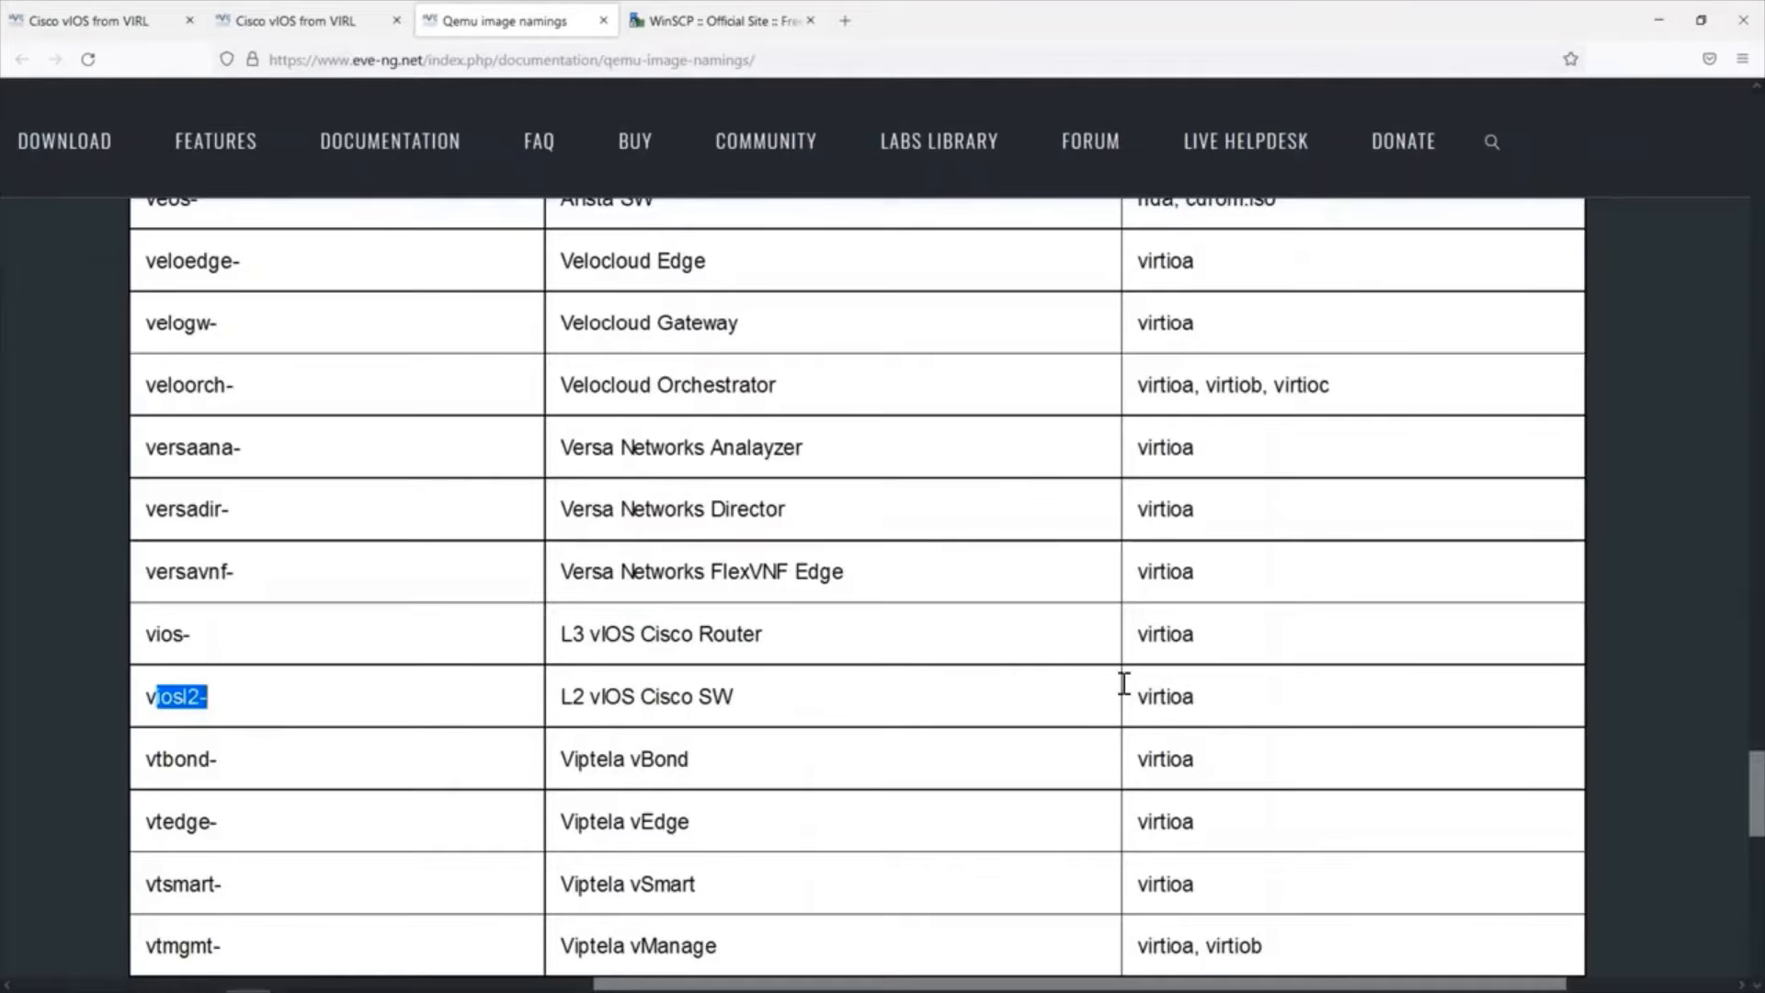
{"action": "left_click_drag", "start_coordinate": [1123, 685], "coordinate": [1198, 717]}
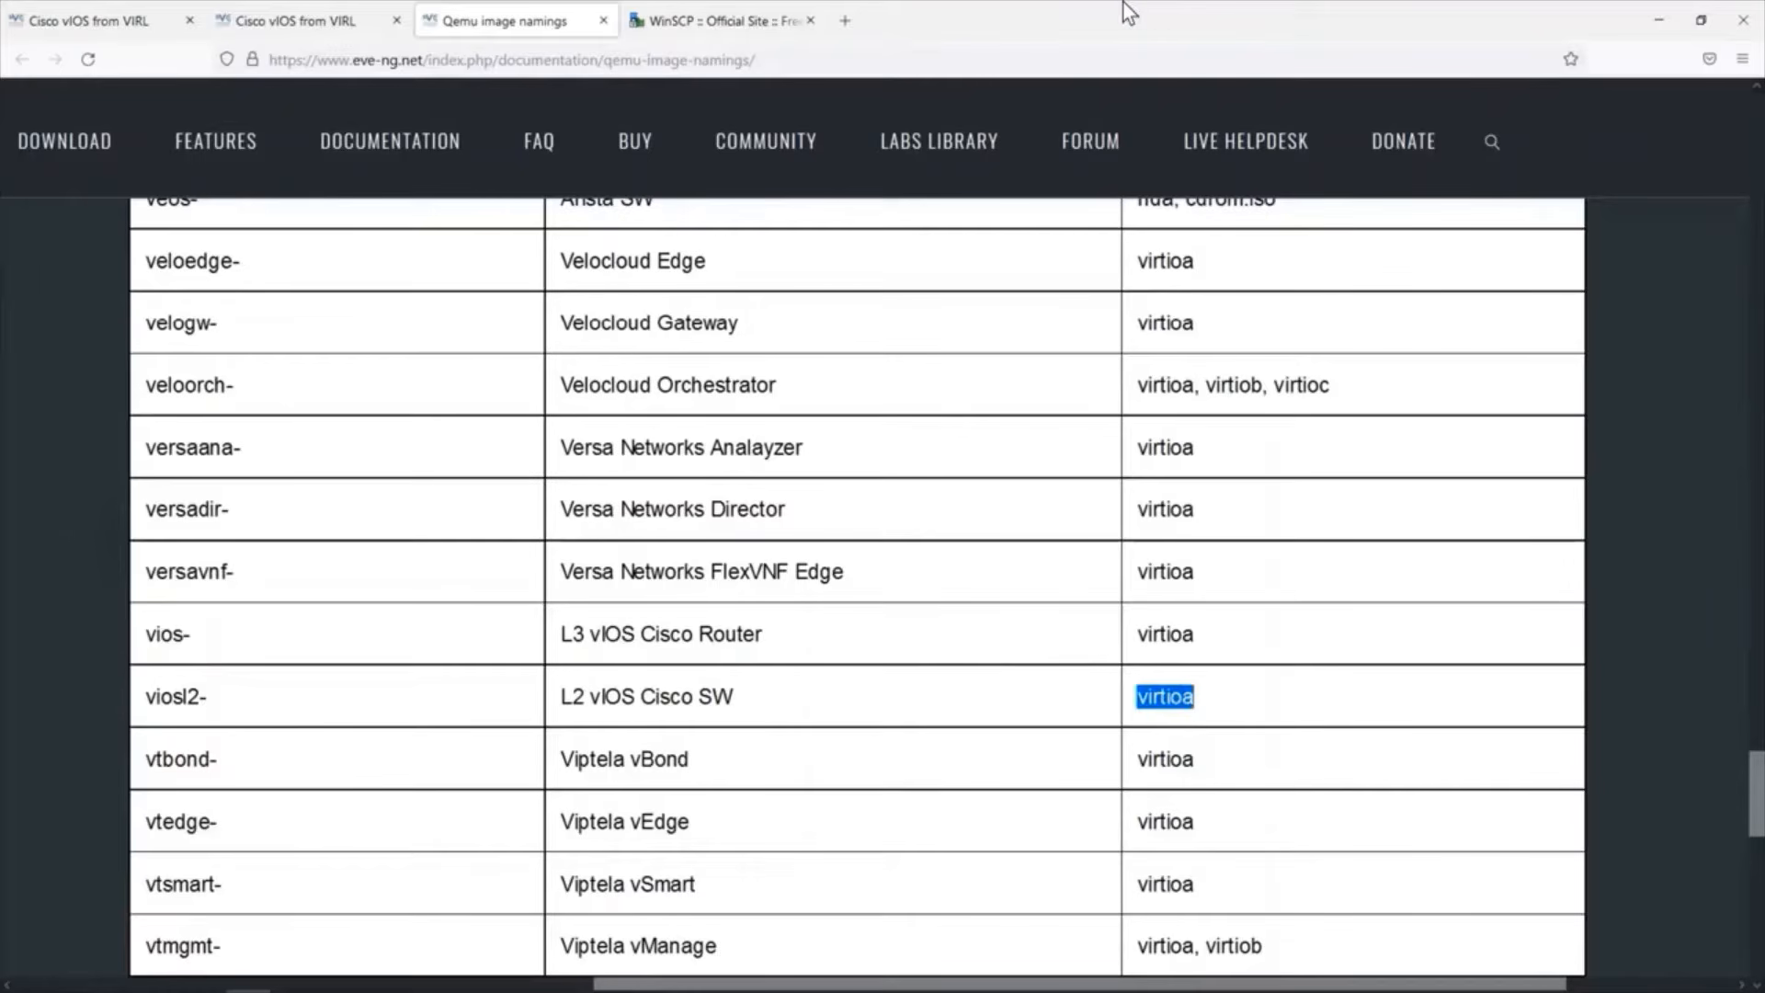
Return to the vIOS guide, view the official site of the WinSCP upload tool it suggests, and go back to the guide.
{"action": "key", "text": "ctrl+shift+Tab"}
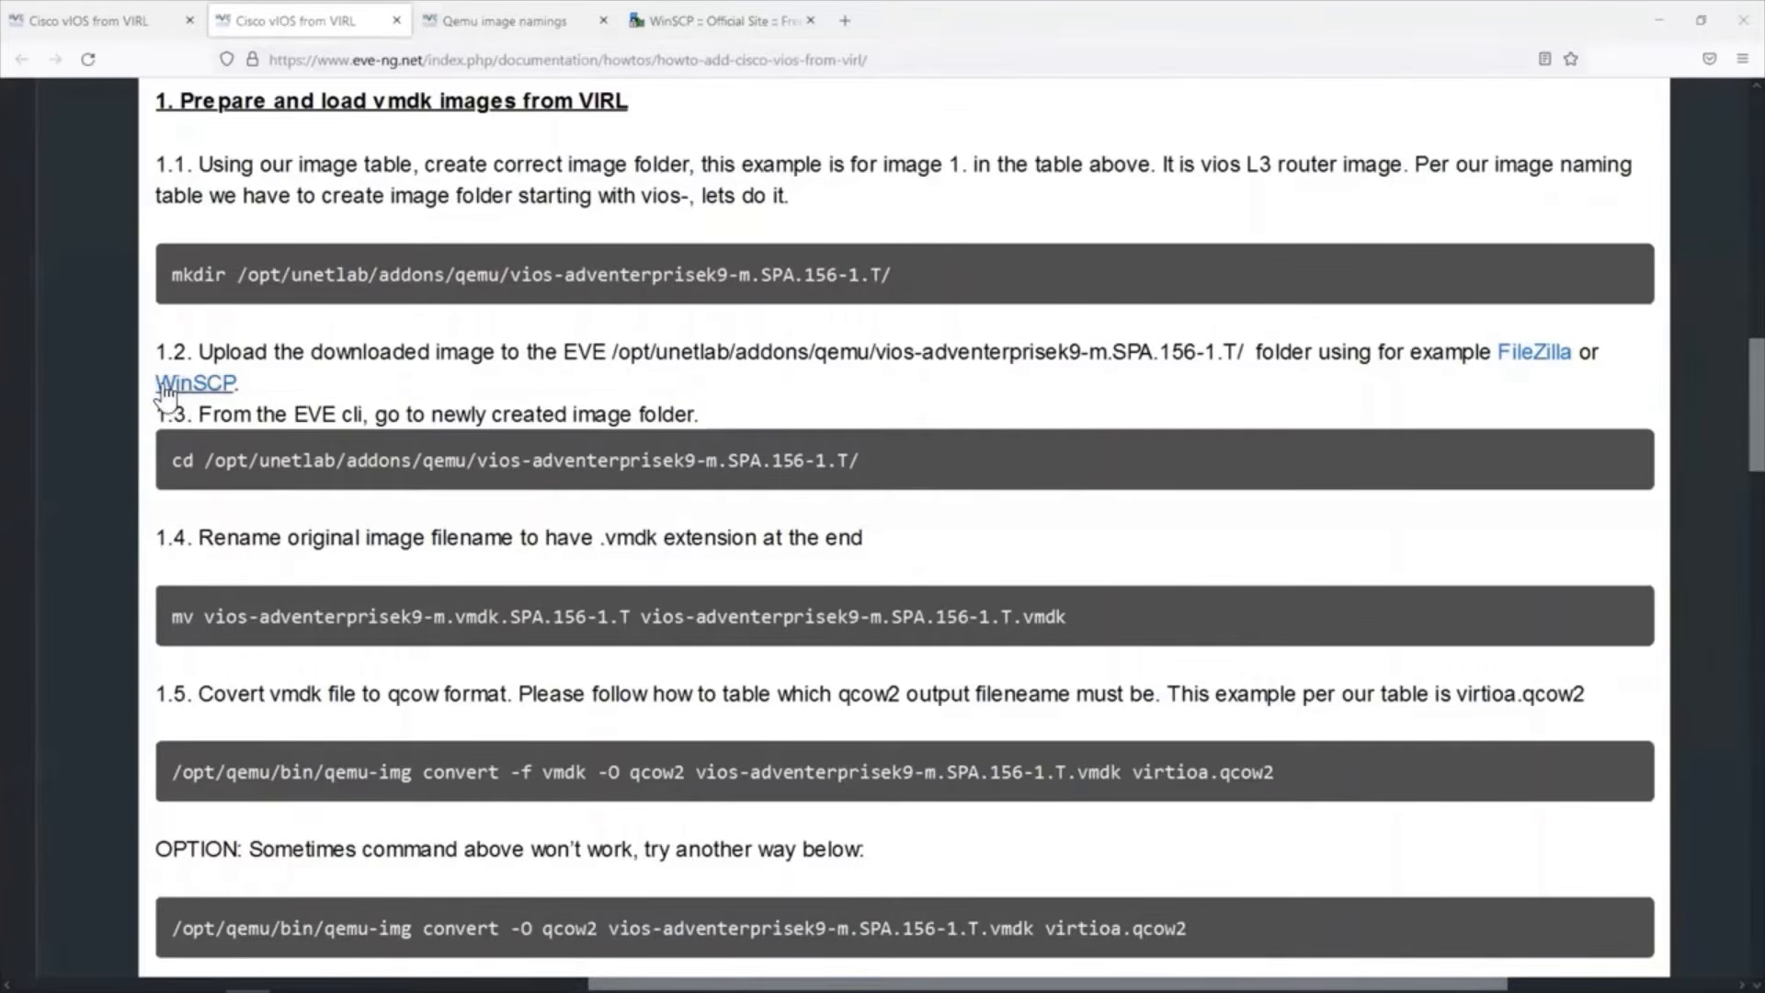
{"action": "left_click_drag", "start_coordinate": [139, 373], "coordinate": [235, 377]}
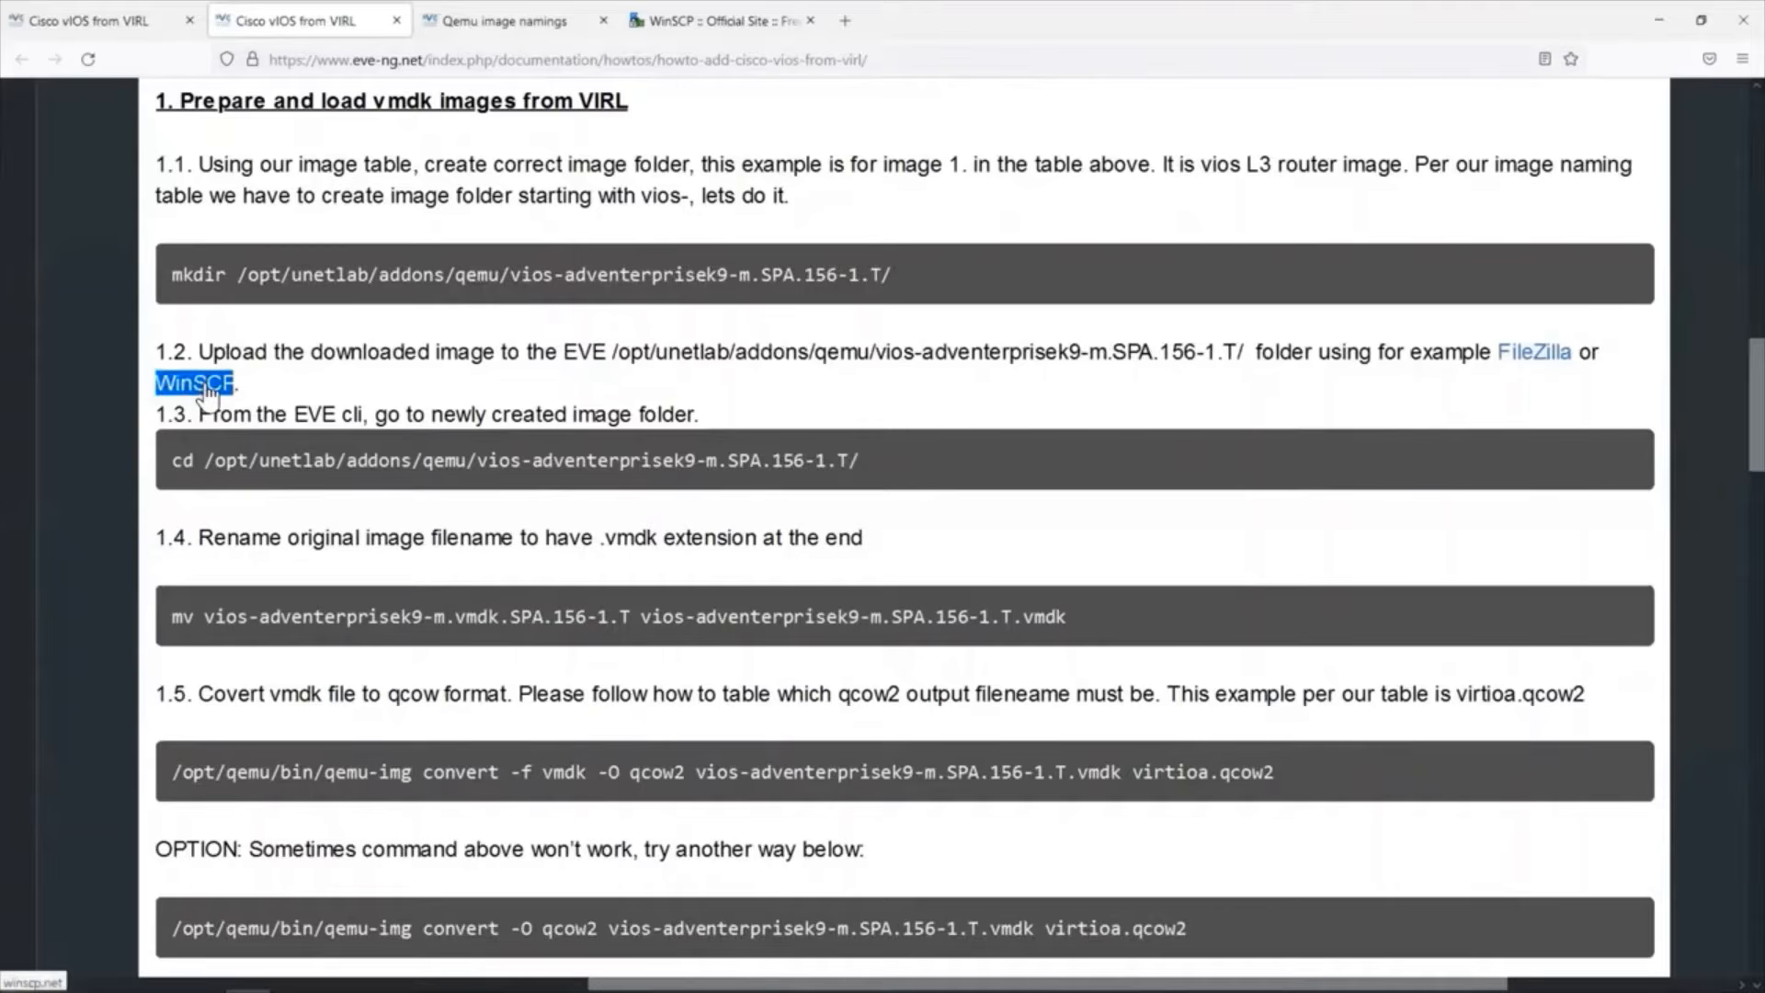
{"action": "left_click", "coordinate": [688, 22]}
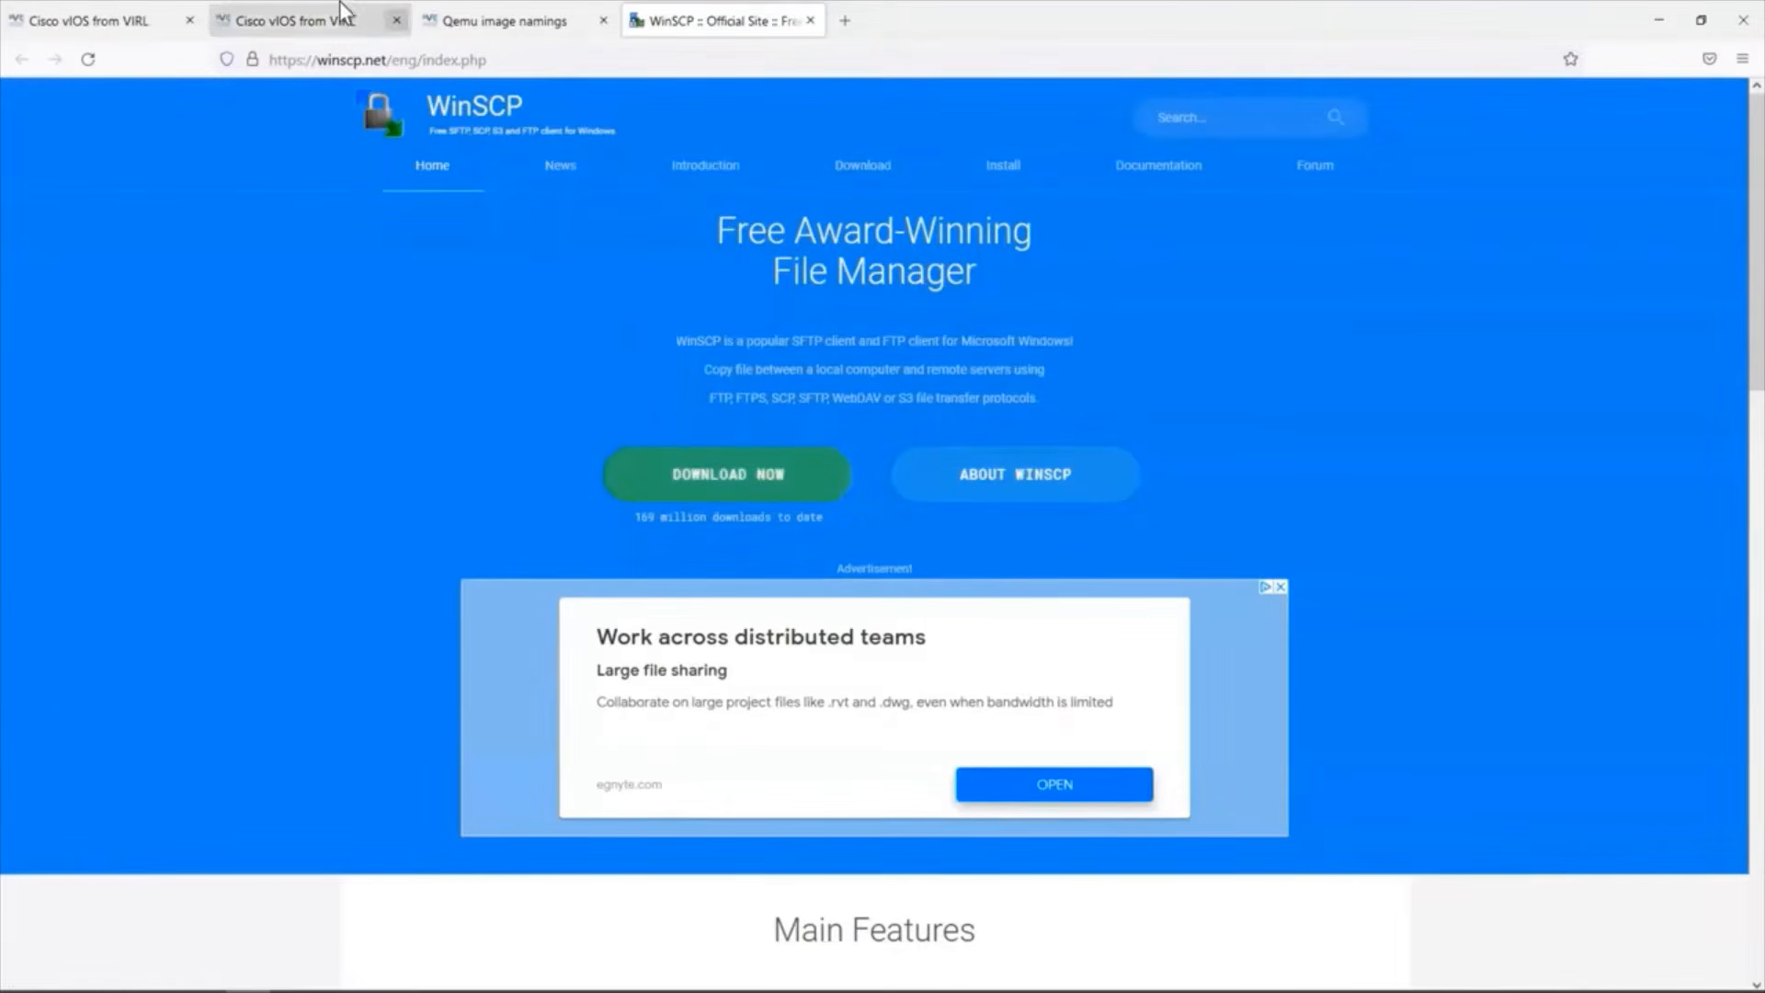
{"action": "left_click", "coordinate": [309, 9]}
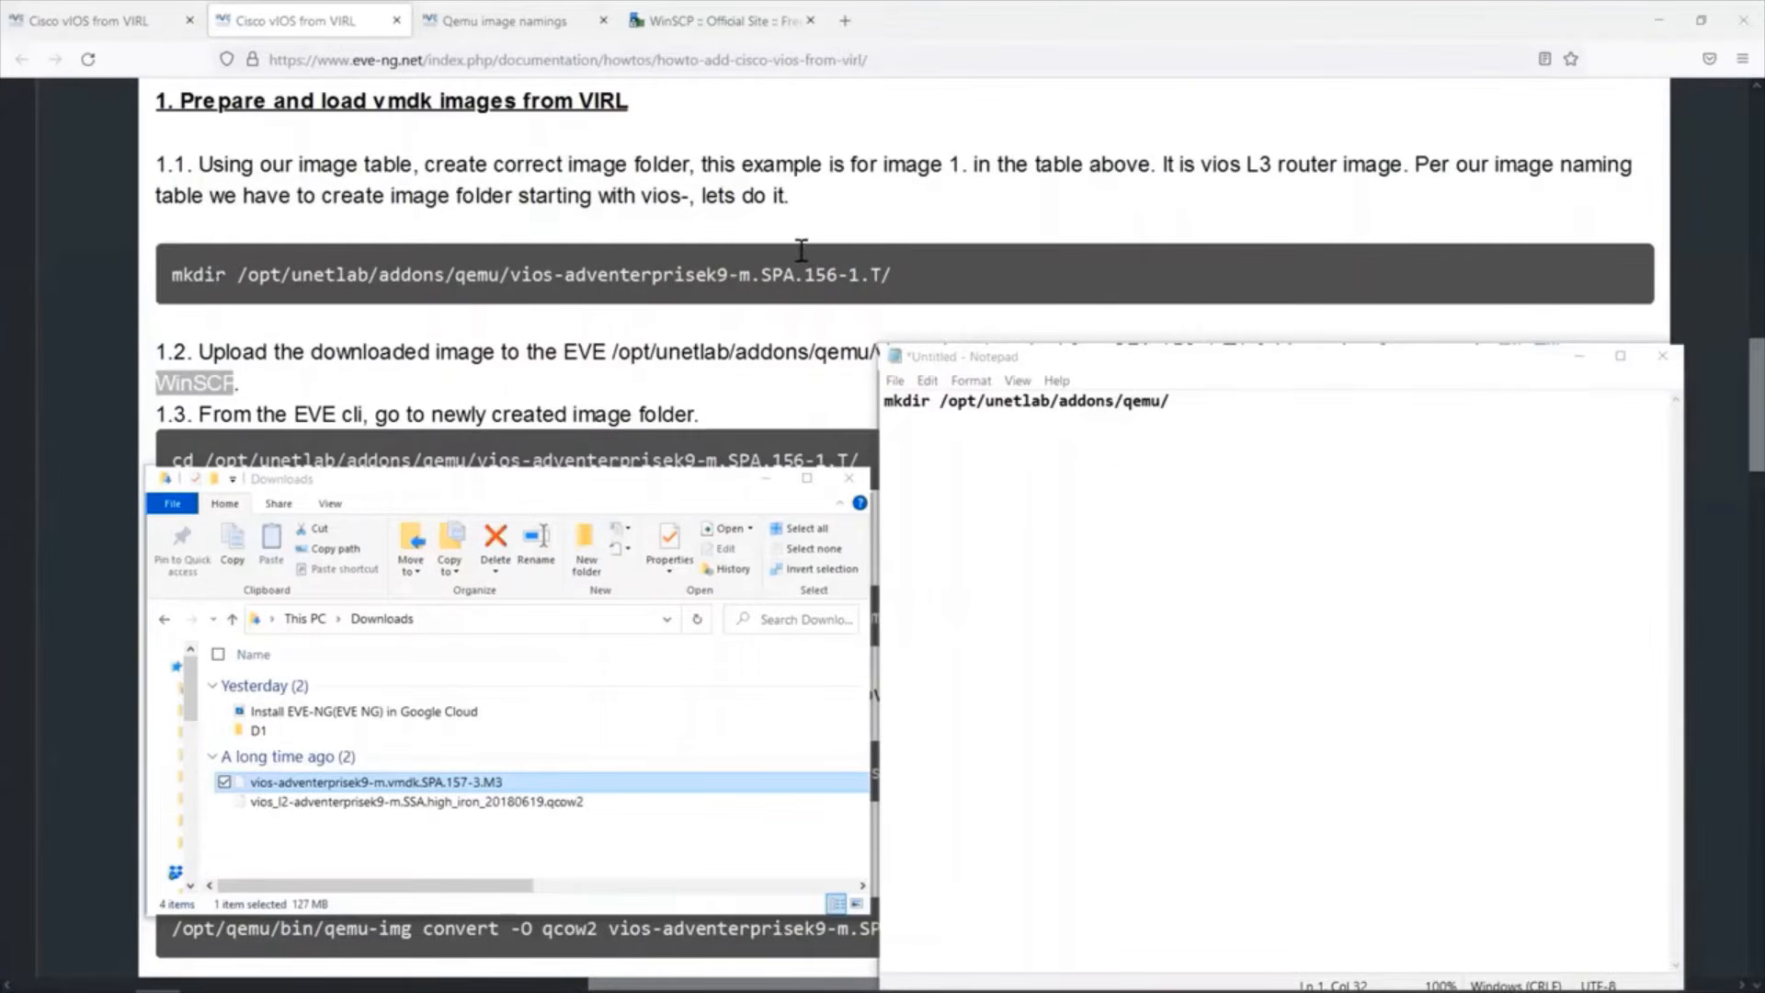
Copy the full filename vios-adventerprisek9-m.vmdk.SPA.157-3.M3 from Downloads and append it to the mkdir /opt/unetlab/addons/qemu/ command in Notepad.
{"action": "left_click", "coordinate": [223, 782]}
{"action": "key", "text": "F2"}
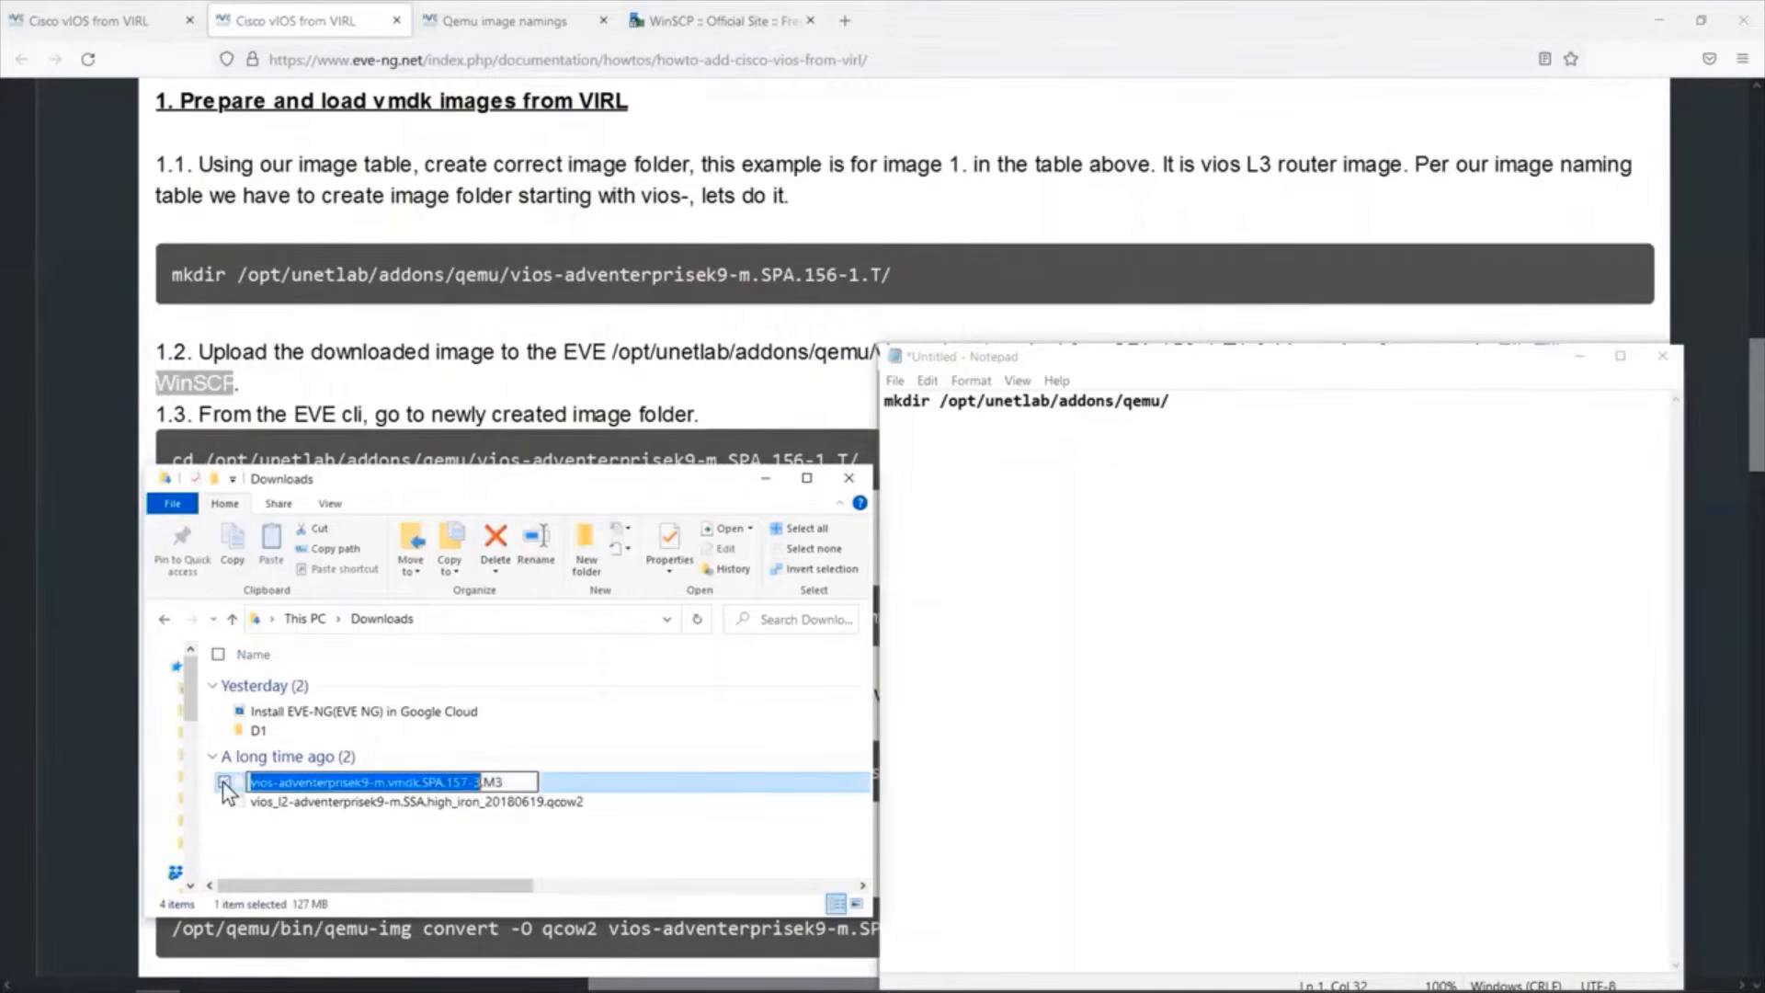
{"action": "key", "text": "shift+Right"}
{"action": "key", "text": "shift+Right"}
{"action": "key", "text": "shift+Right"}
{"action": "right_click", "coordinate": [322, 779]}
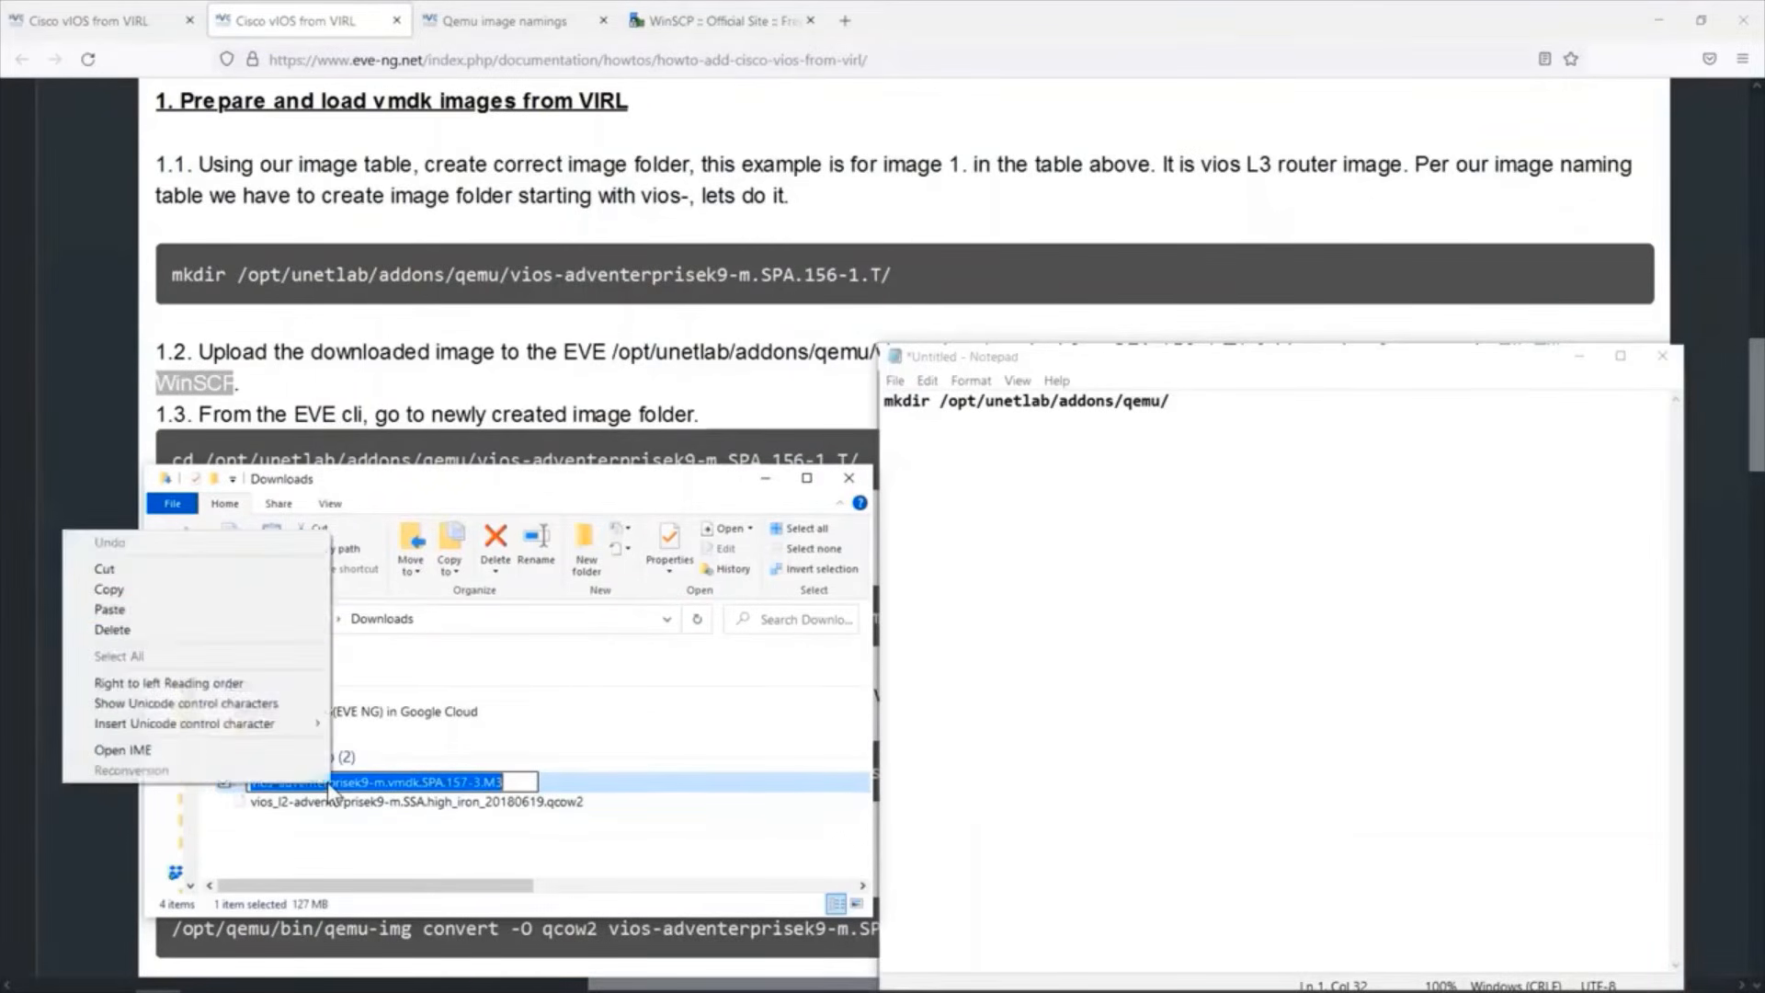
{"action": "left_click", "coordinate": [167, 590]}
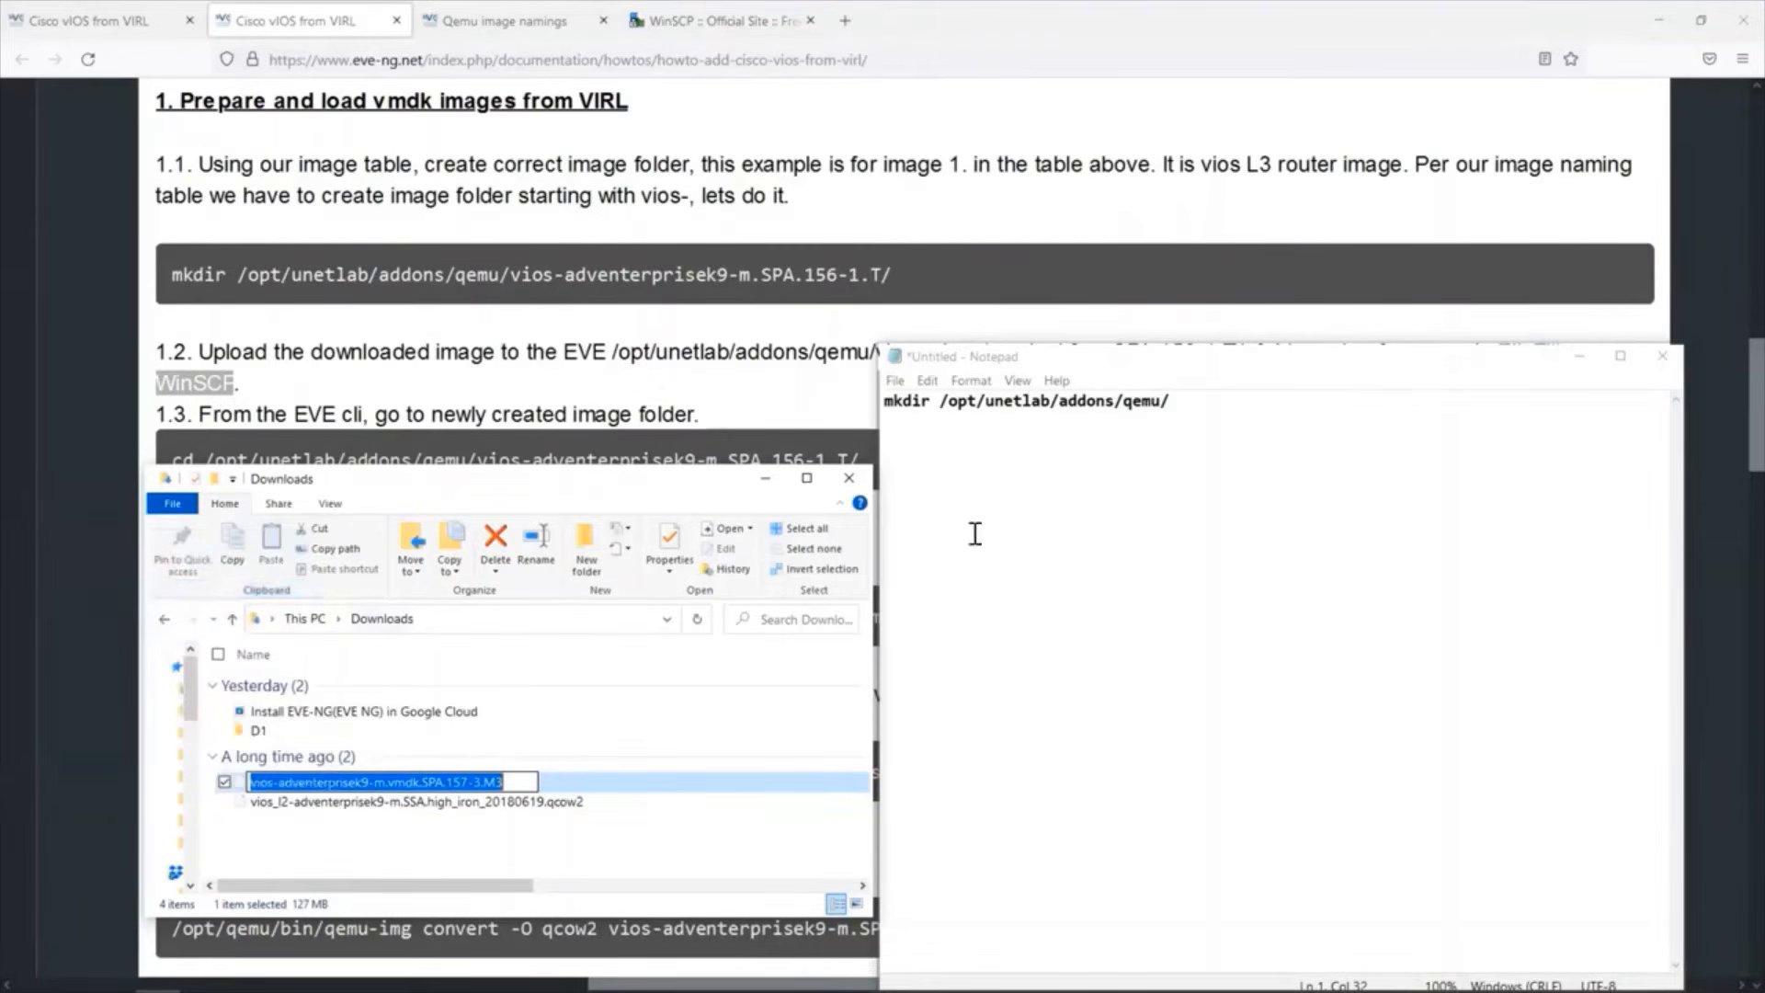
{"action": "left_click", "coordinate": [1167, 386]}
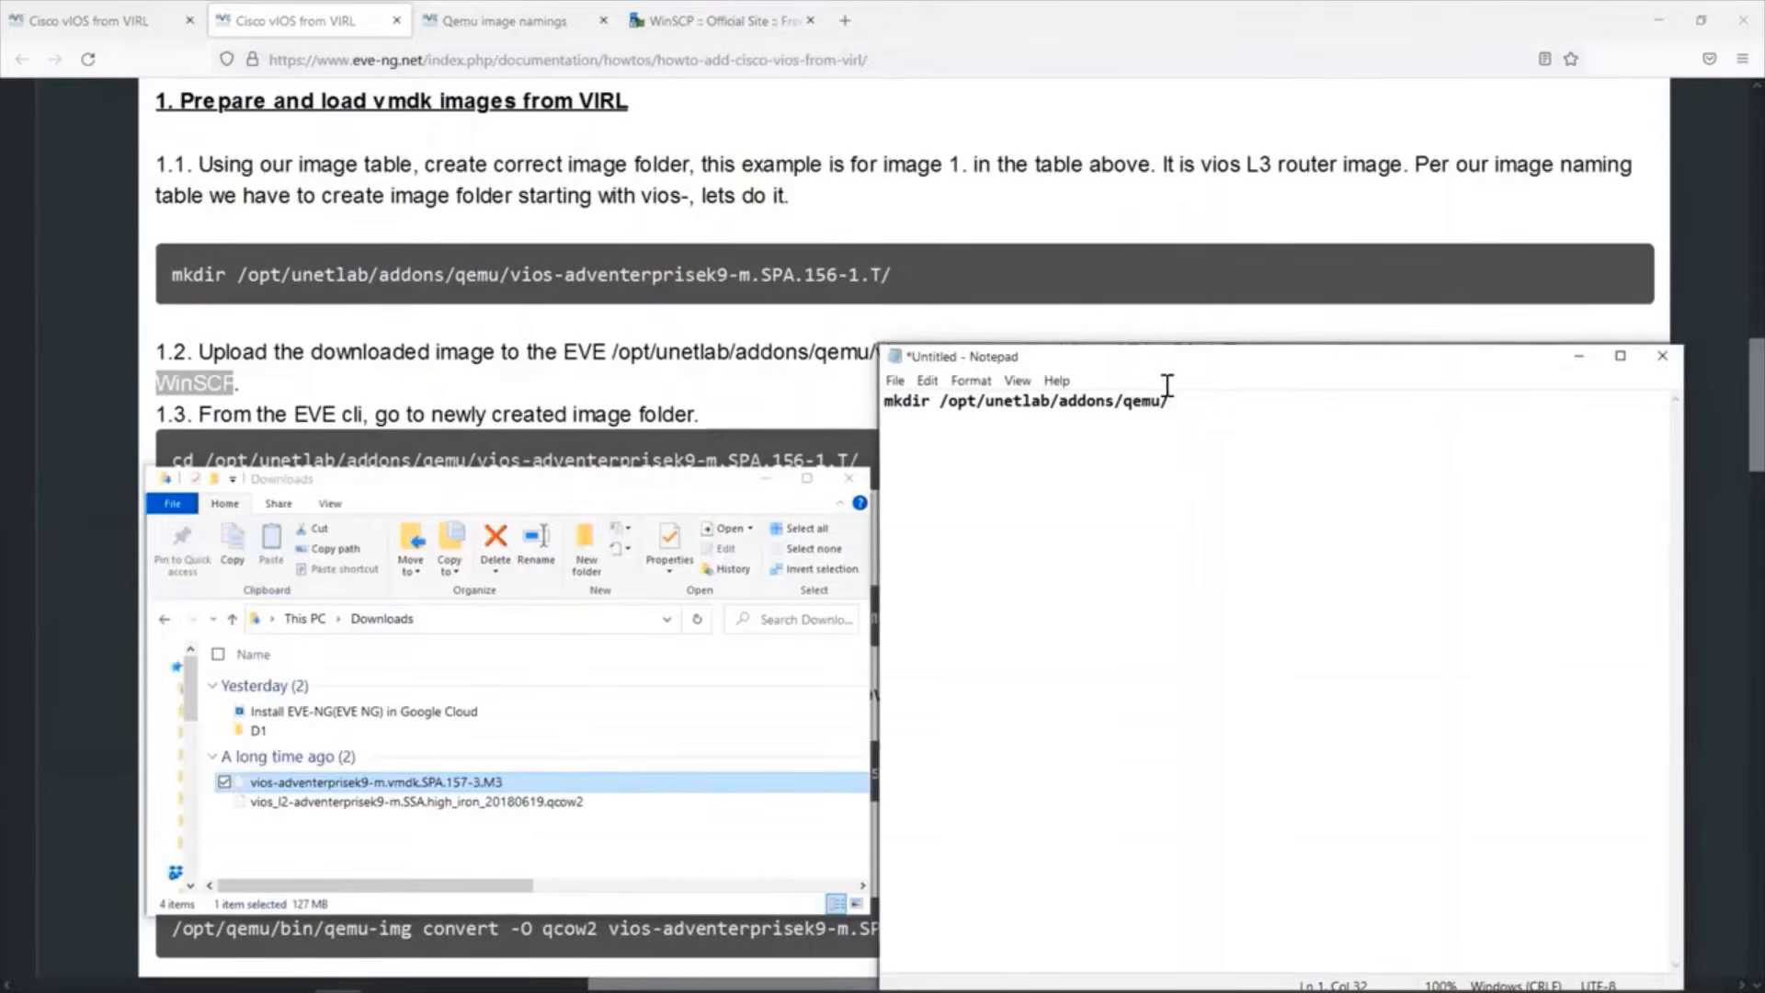
{"action": "key", "text": "ctrl+v"}
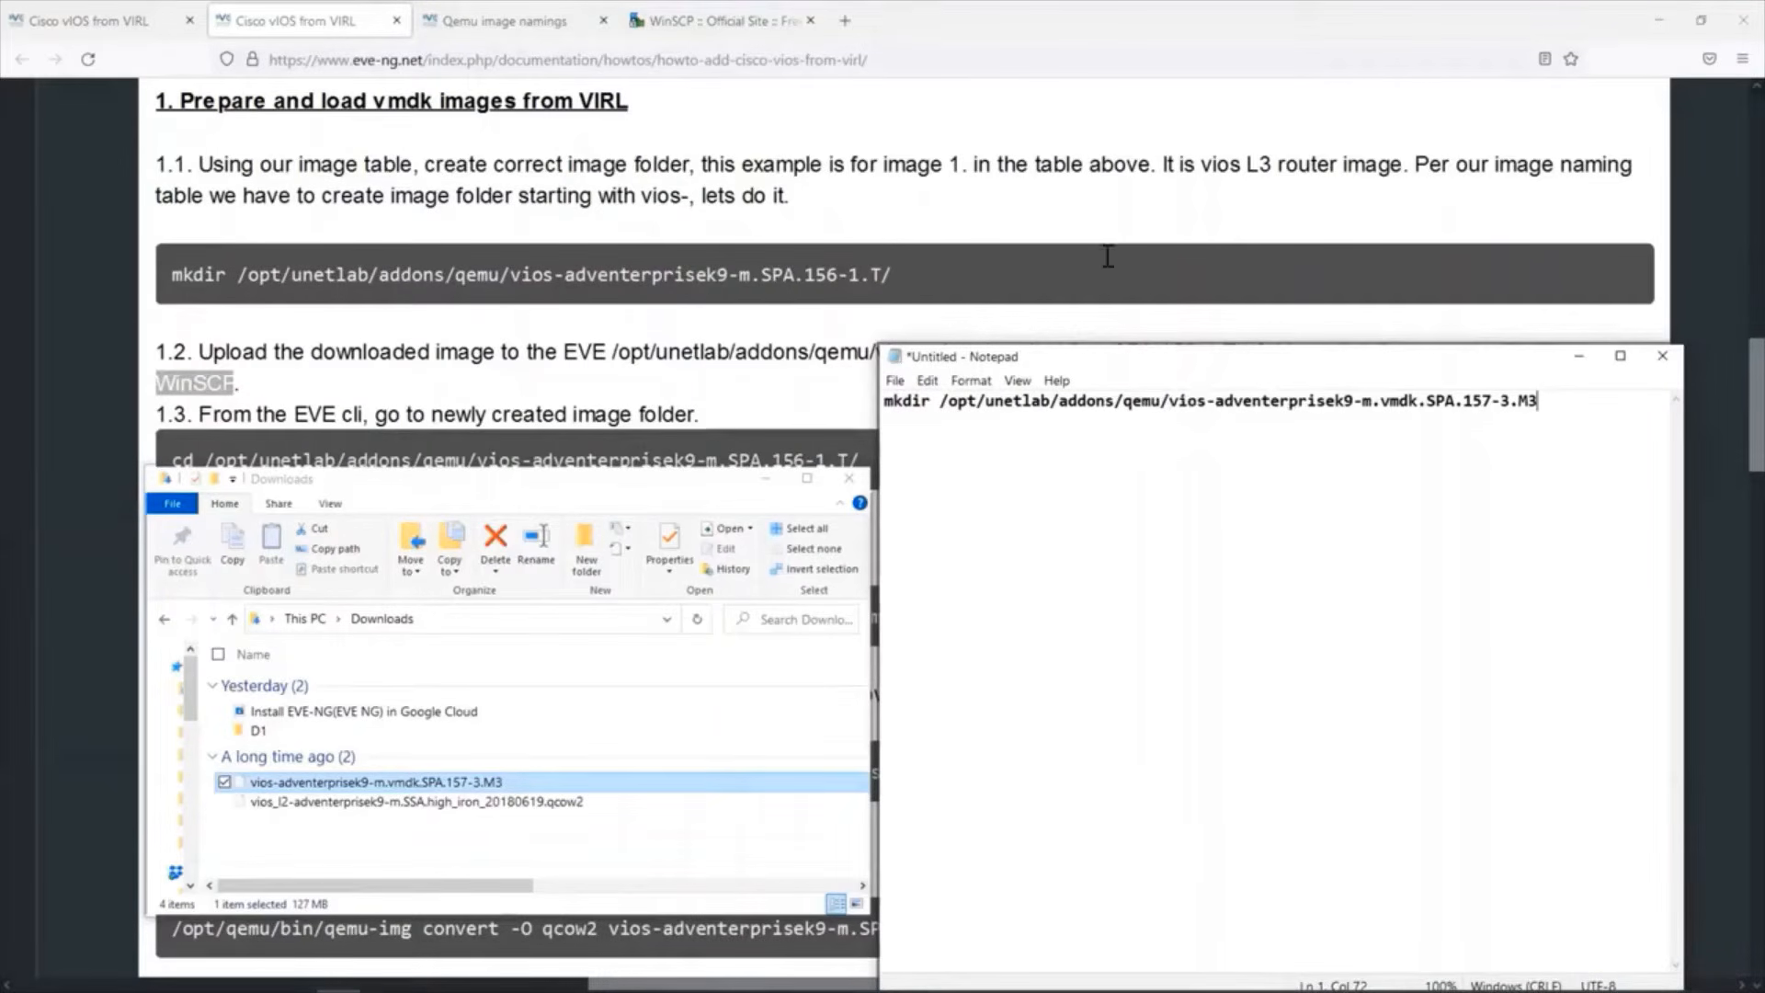
Copy the complete mkdir command for the vios image folder from Notepad.
{"action": "left_click", "coordinate": [1264, 3]}
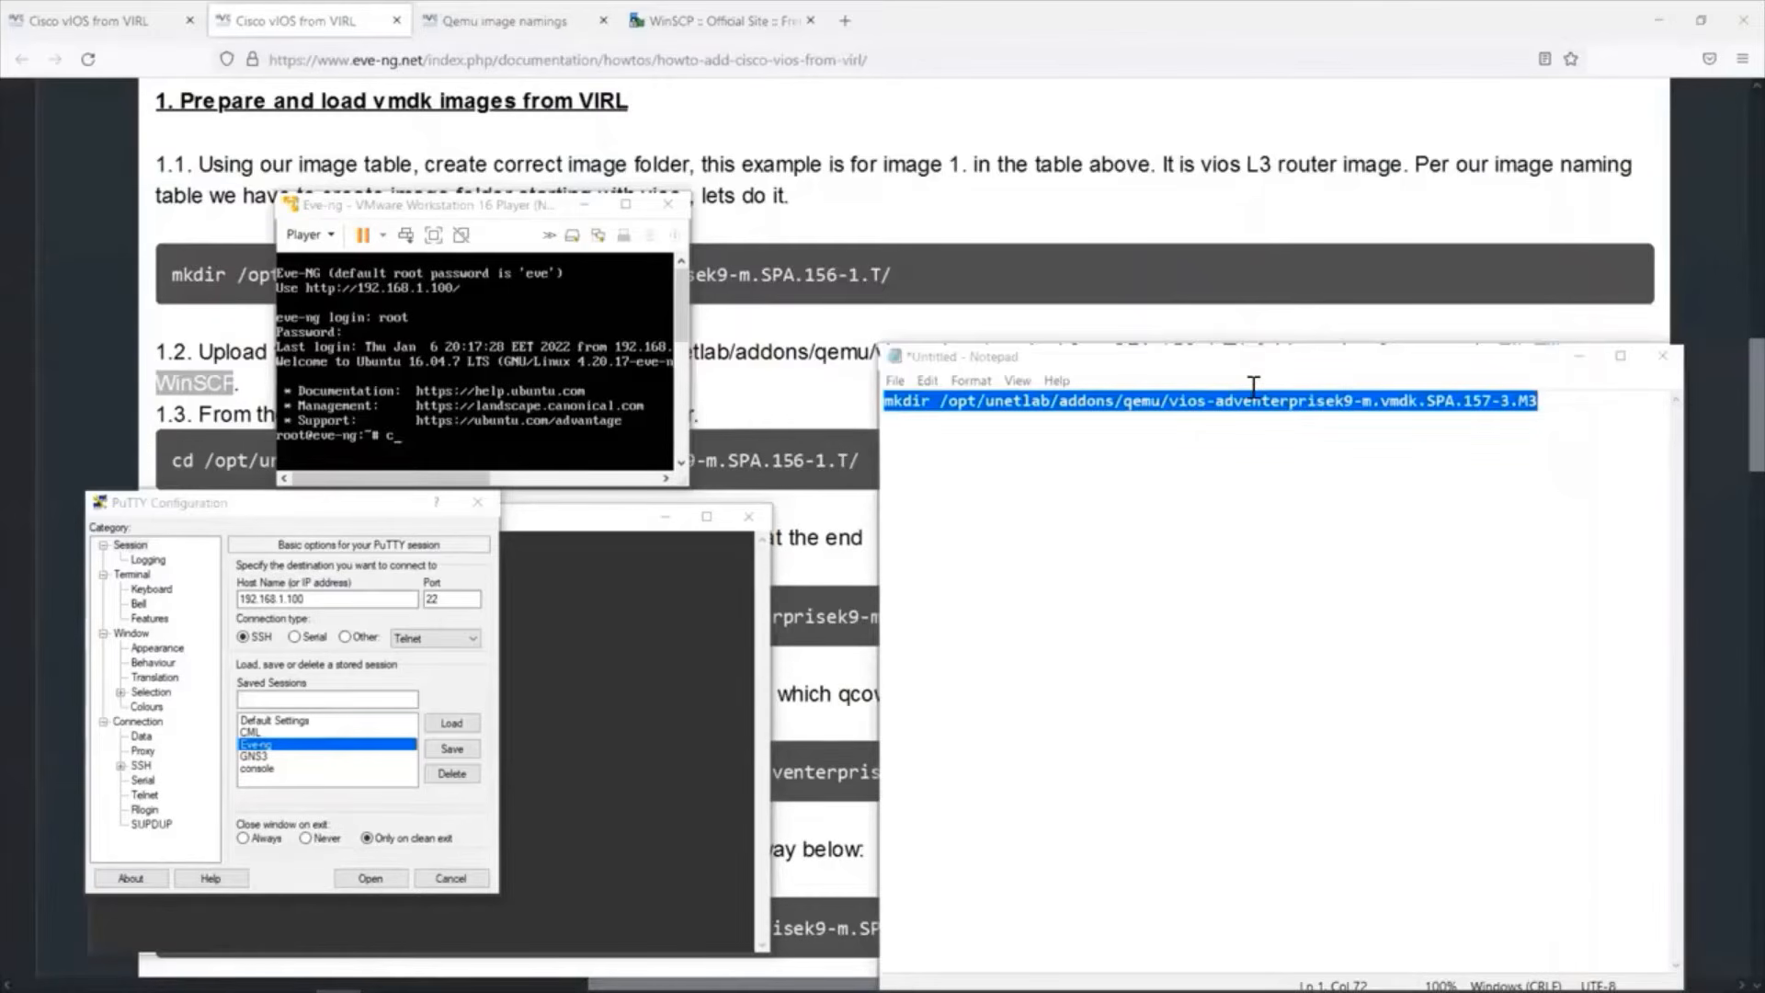
{"action": "right_click", "coordinate": [1267, 405]}
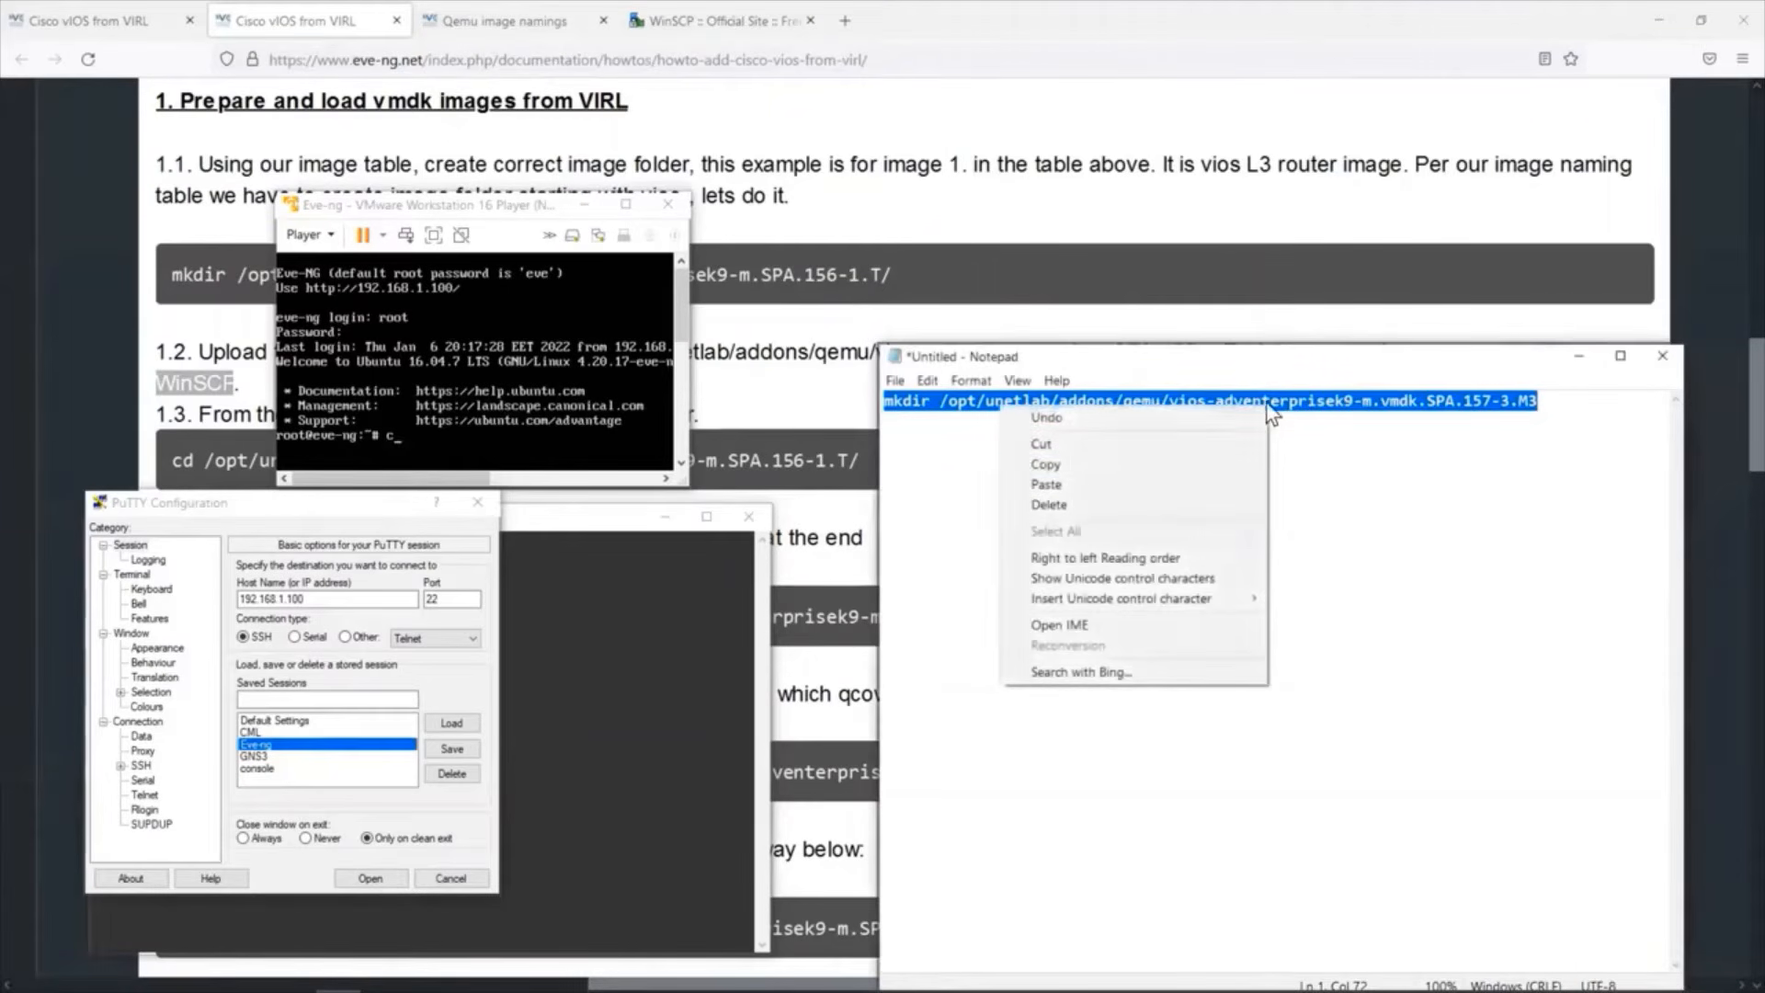
{"action": "left_click", "coordinate": [1133, 461]}
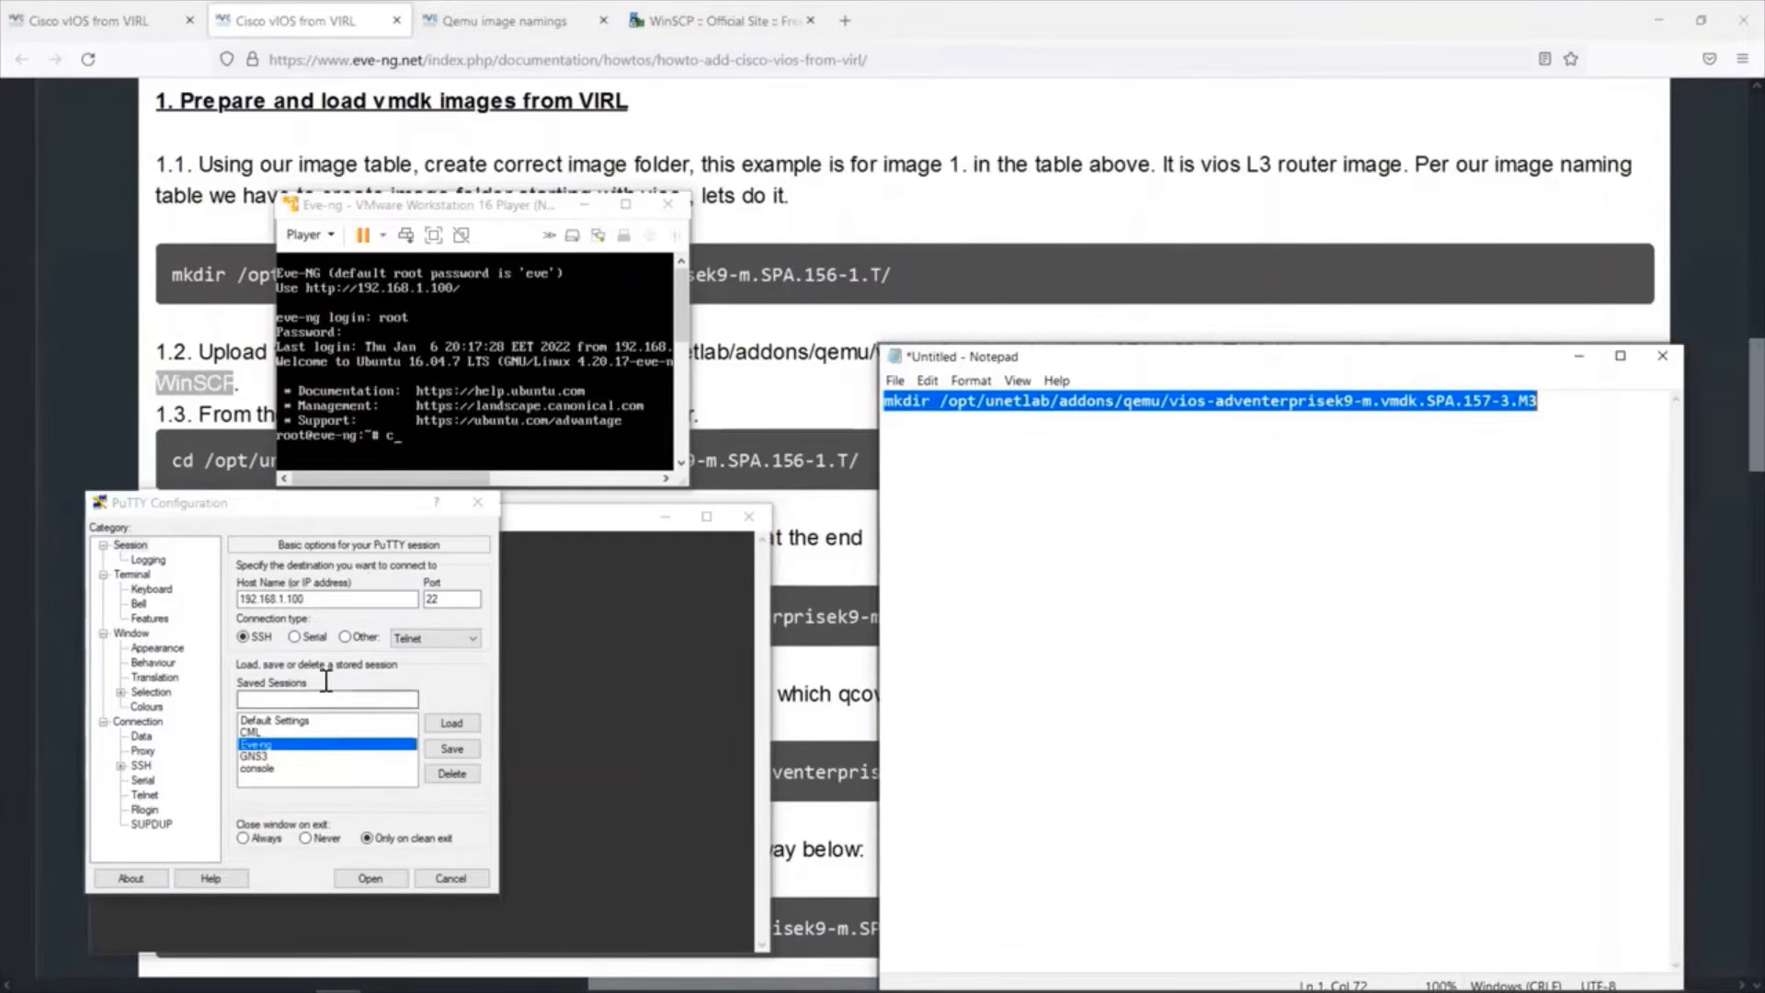
Open the SSH session to 192.168.1.100 and log in as root with the account password.
{"action": "left_click", "coordinate": [369, 878]}
{"action": "type", "text": "root"}
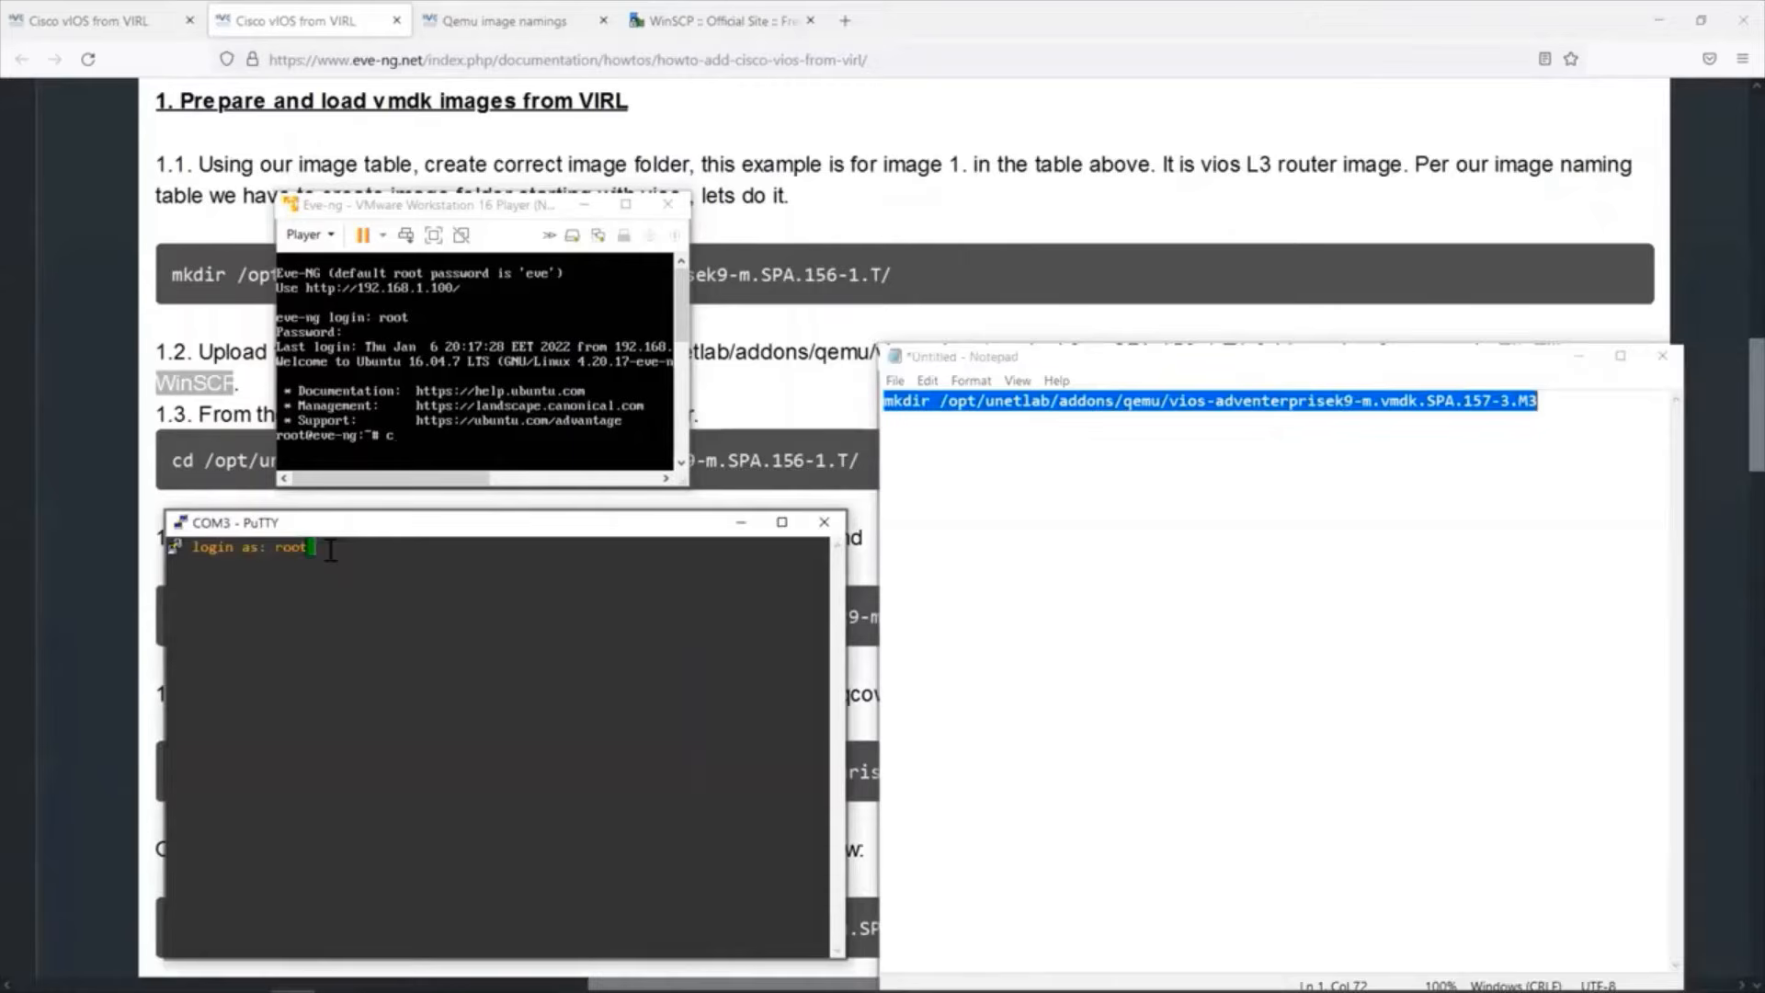
{"action": "key", "text": "Return"}
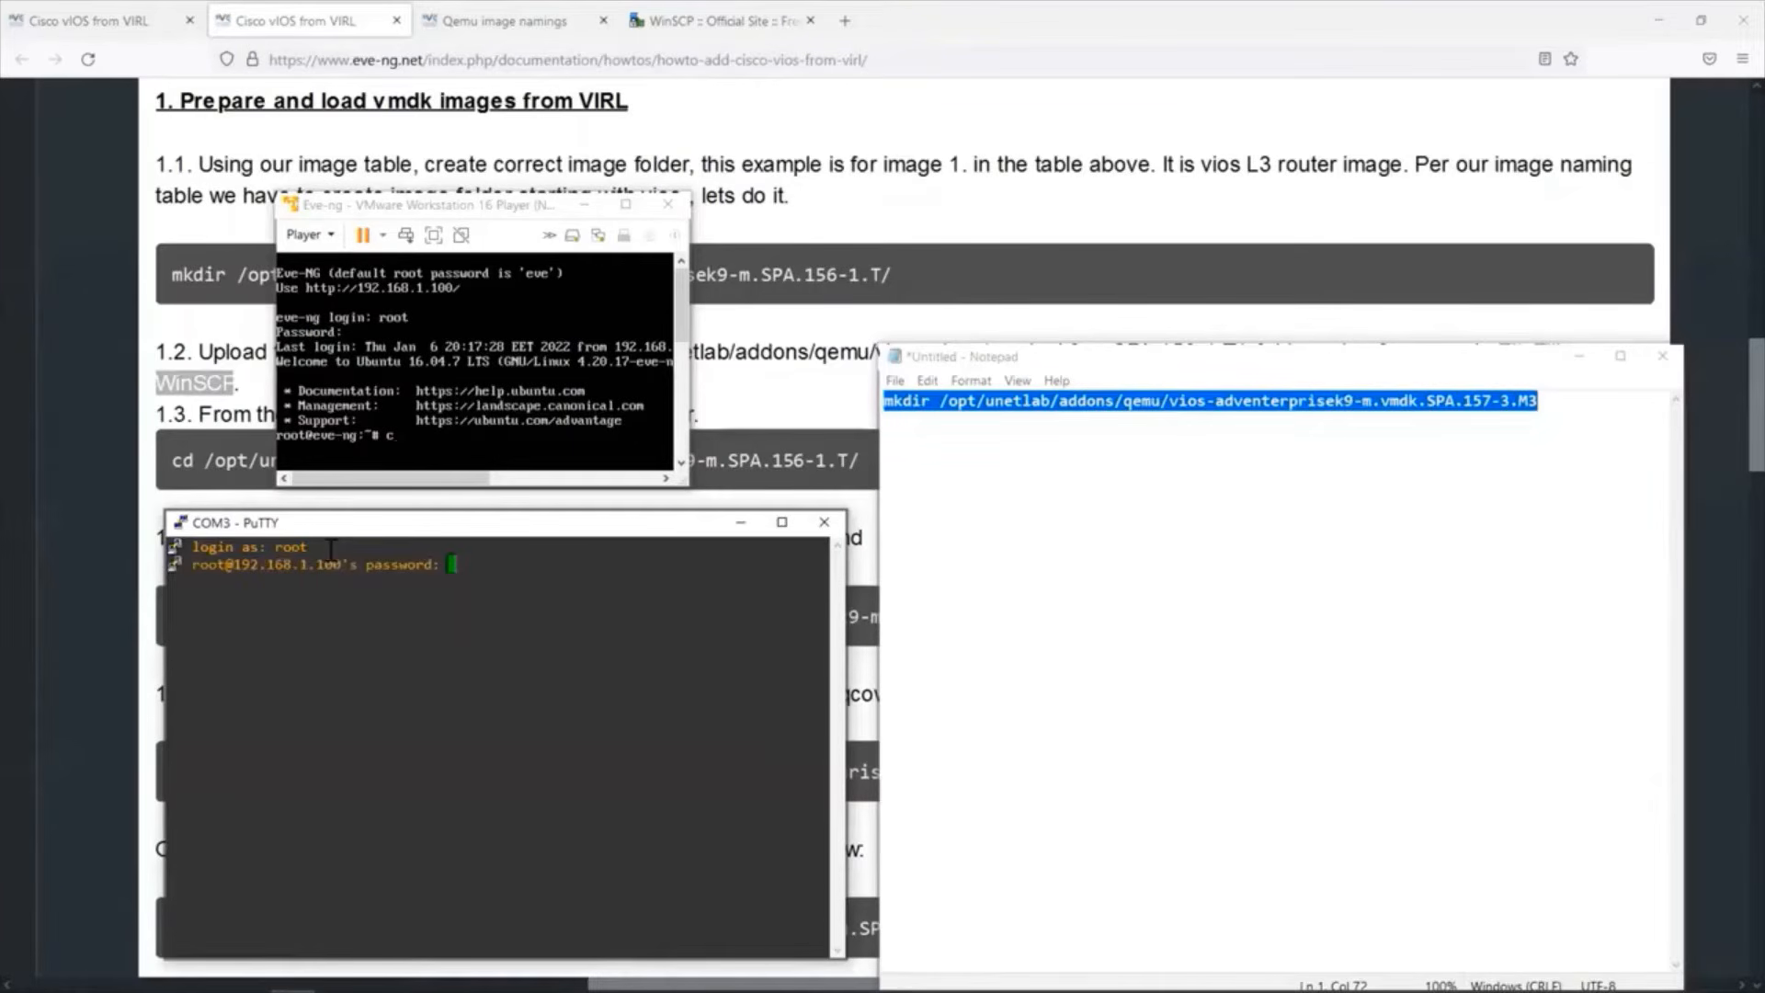
{"action": "type", "text": "eve"}
{"action": "key", "text": "Return"}
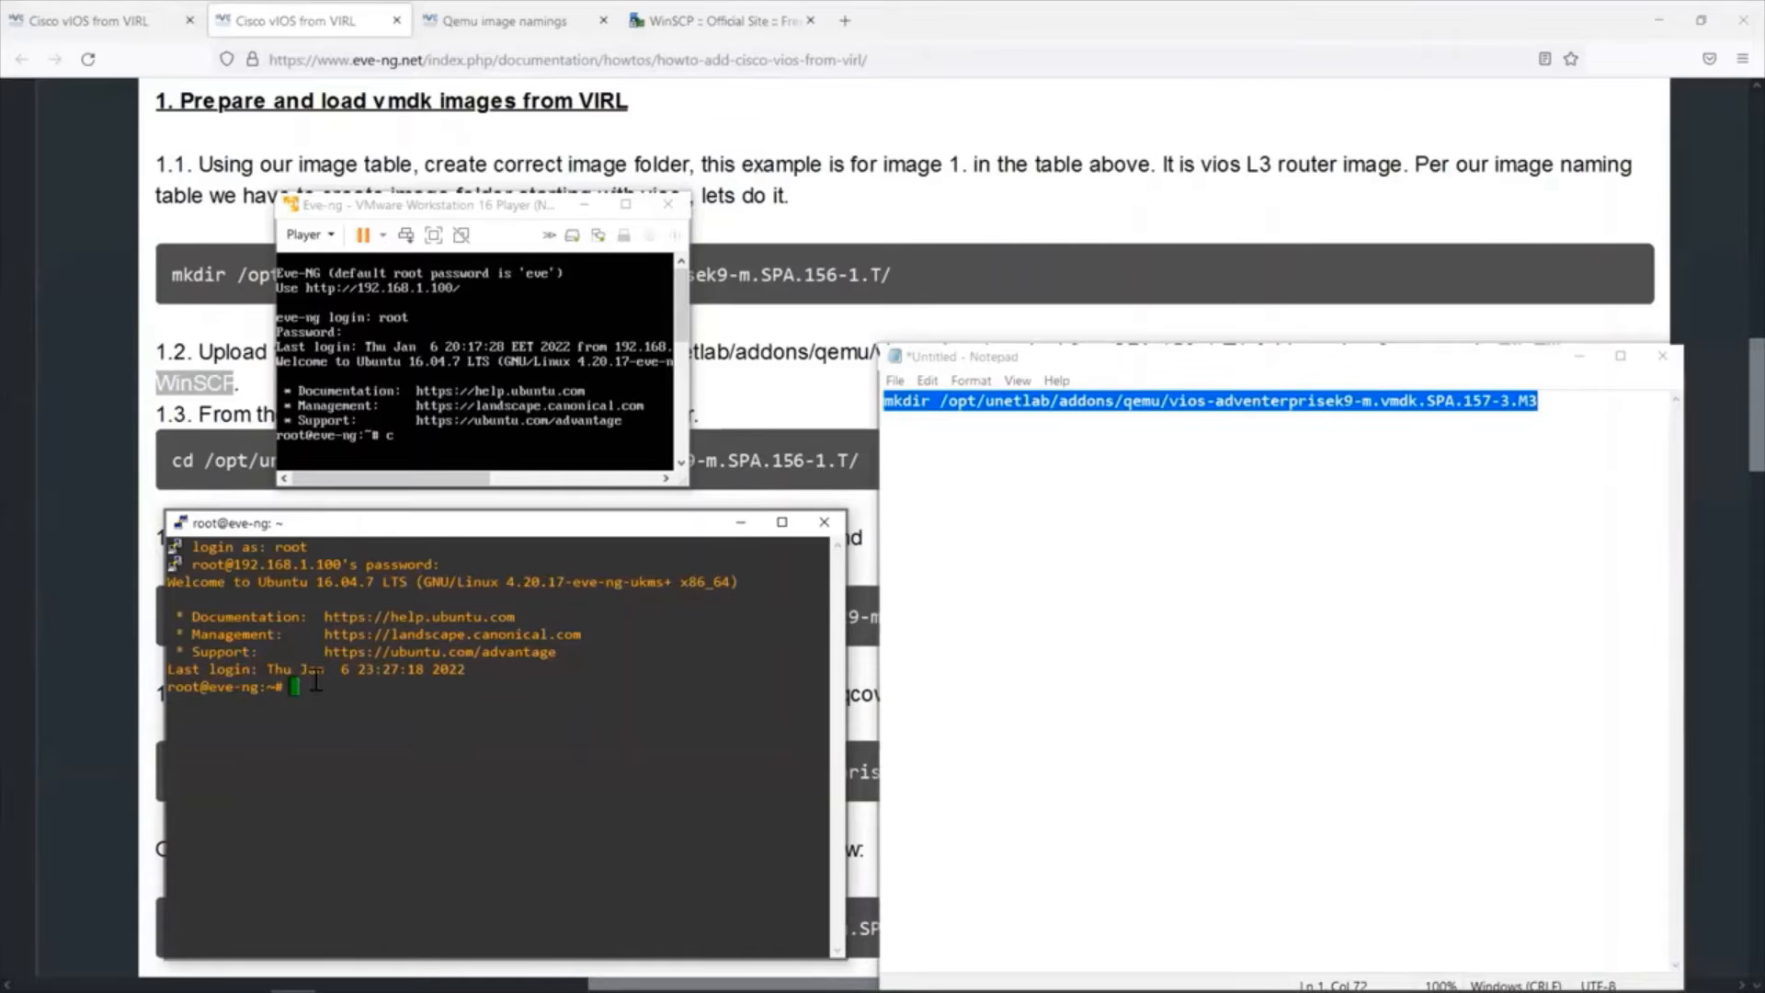
Clear the terminal and run the copied mkdir command to create /opt/unetlab/addons/qemu/vios-adventerprisek9-m.vmdk.SPA.157-3.M3.
{"action": "type", "text": "clear"}
{"action": "key", "text": "Return"}
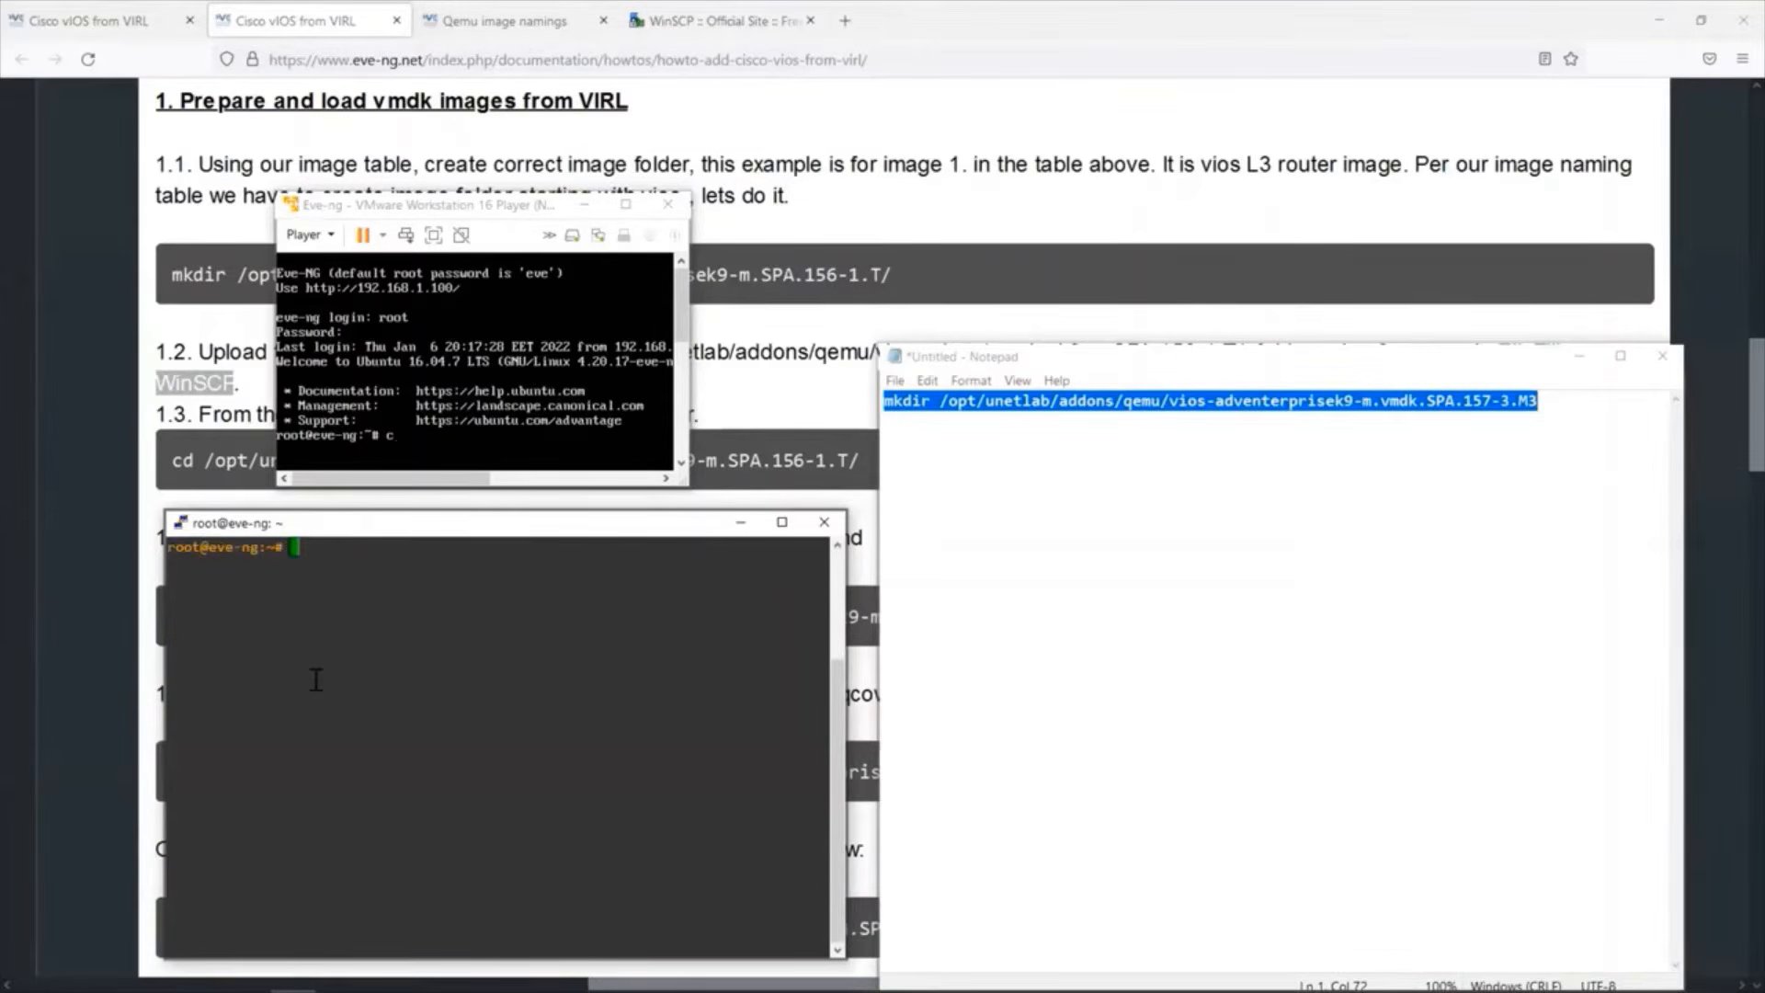
{"action": "right_click", "coordinate": [301, 546]}
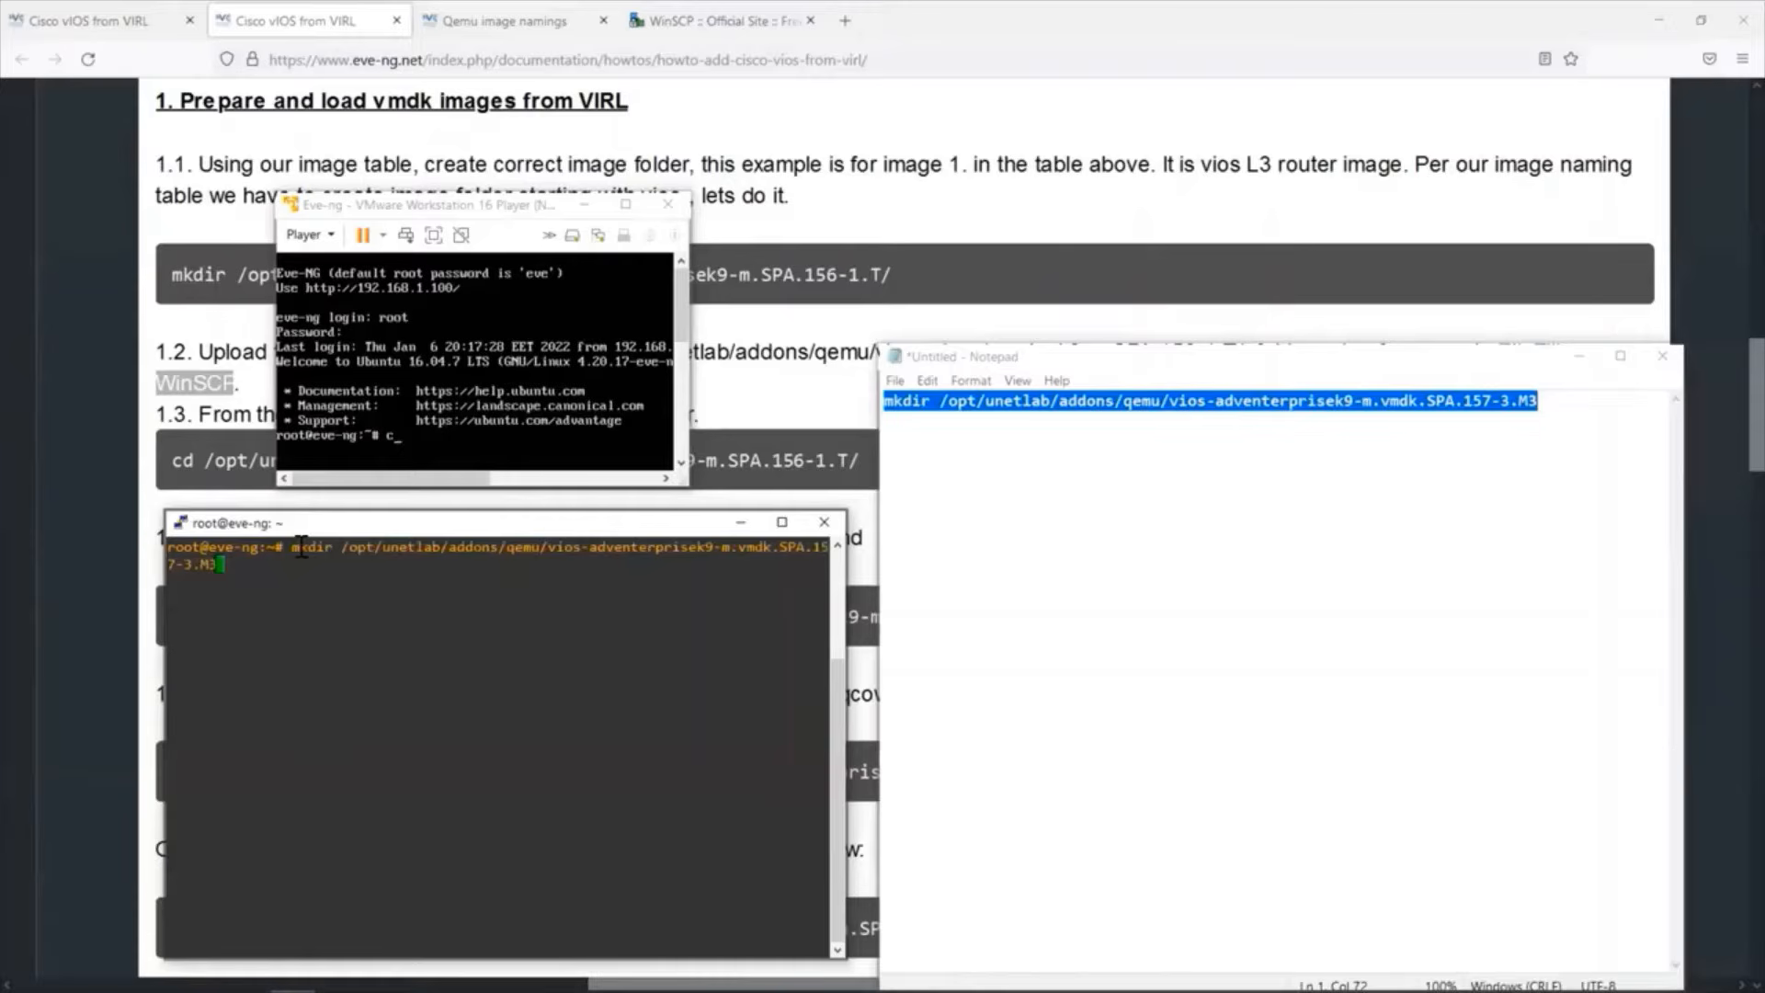
{"action": "key", "text": "Return"}
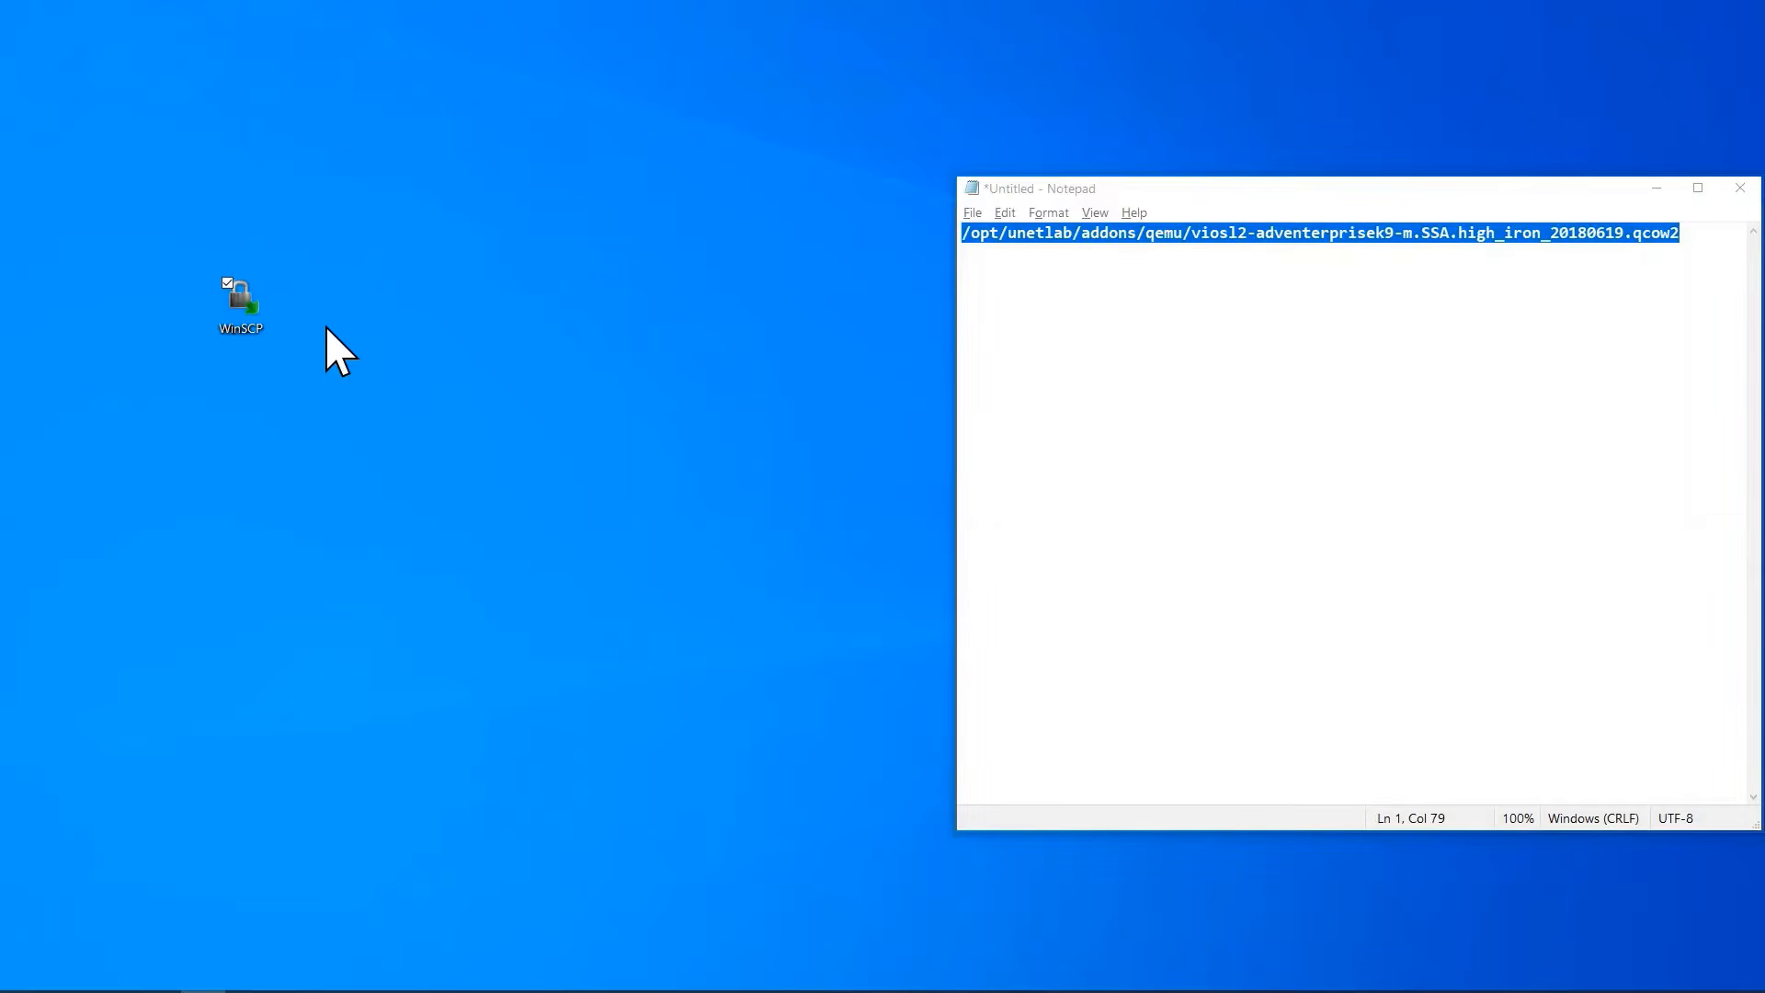
Launch WinSCP and log in to host 192.168.1.100 over SFTP as root with the account password.
{"action": "double_click", "coordinate": [260, 303]}
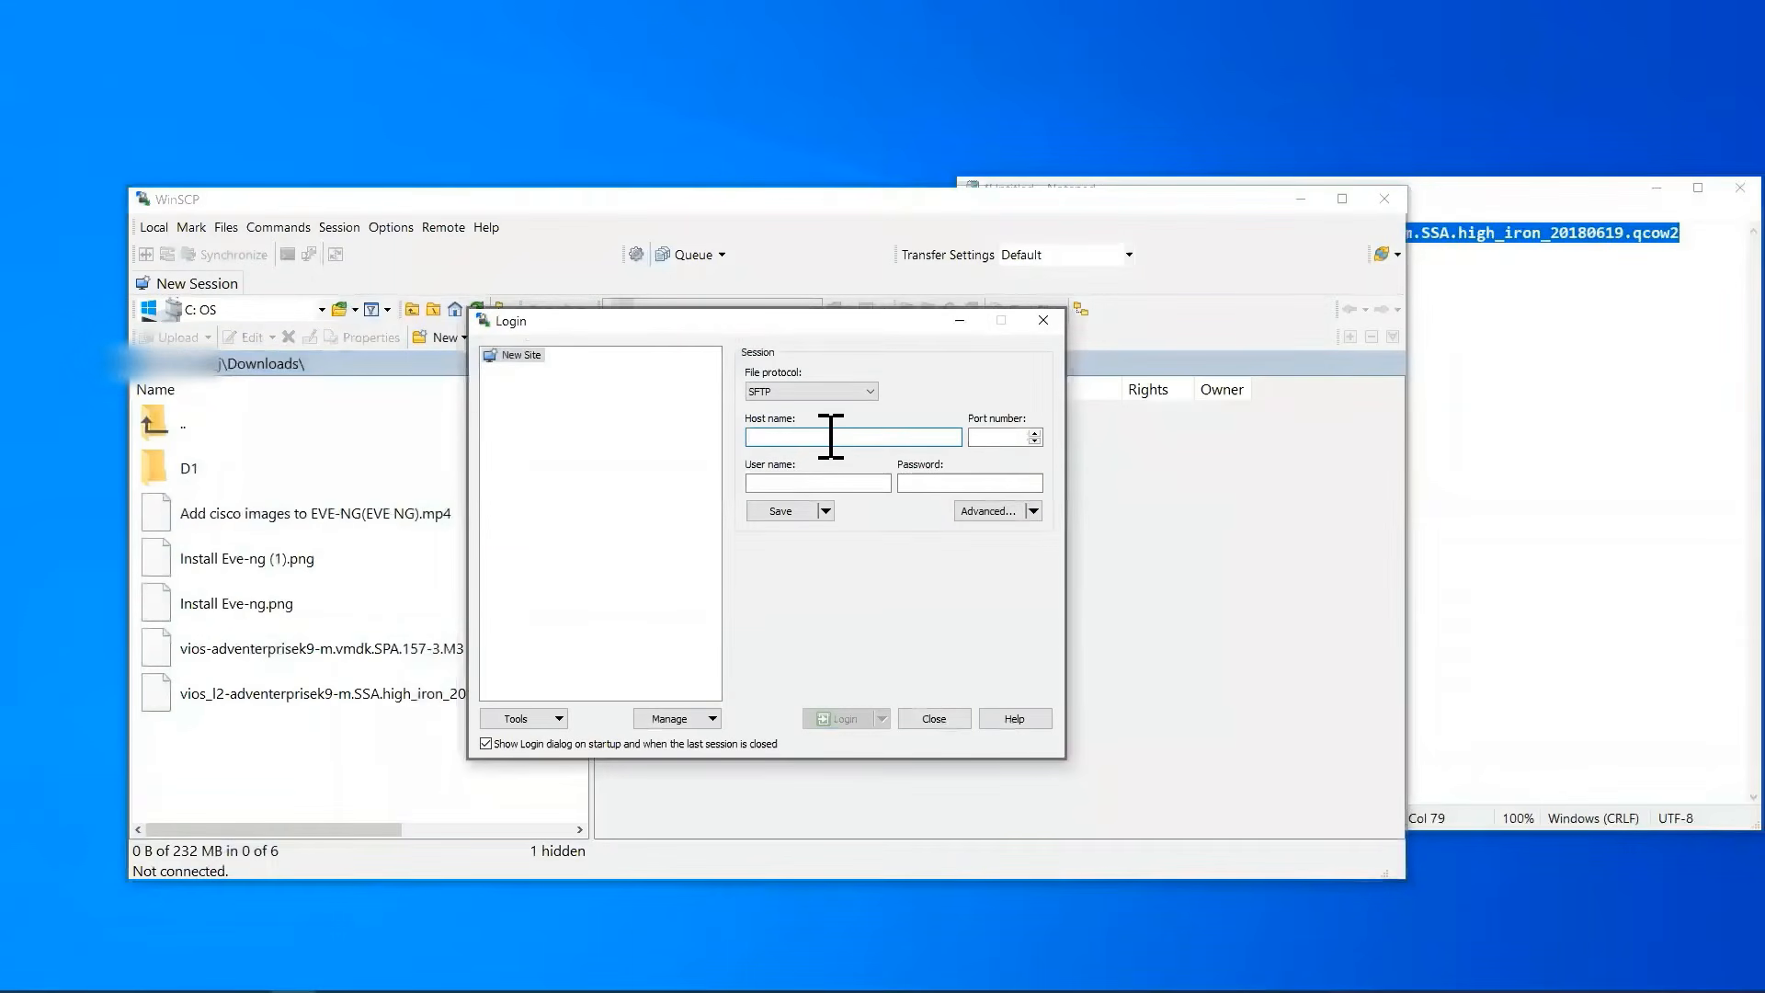
{"action": "type", "text": "192."}
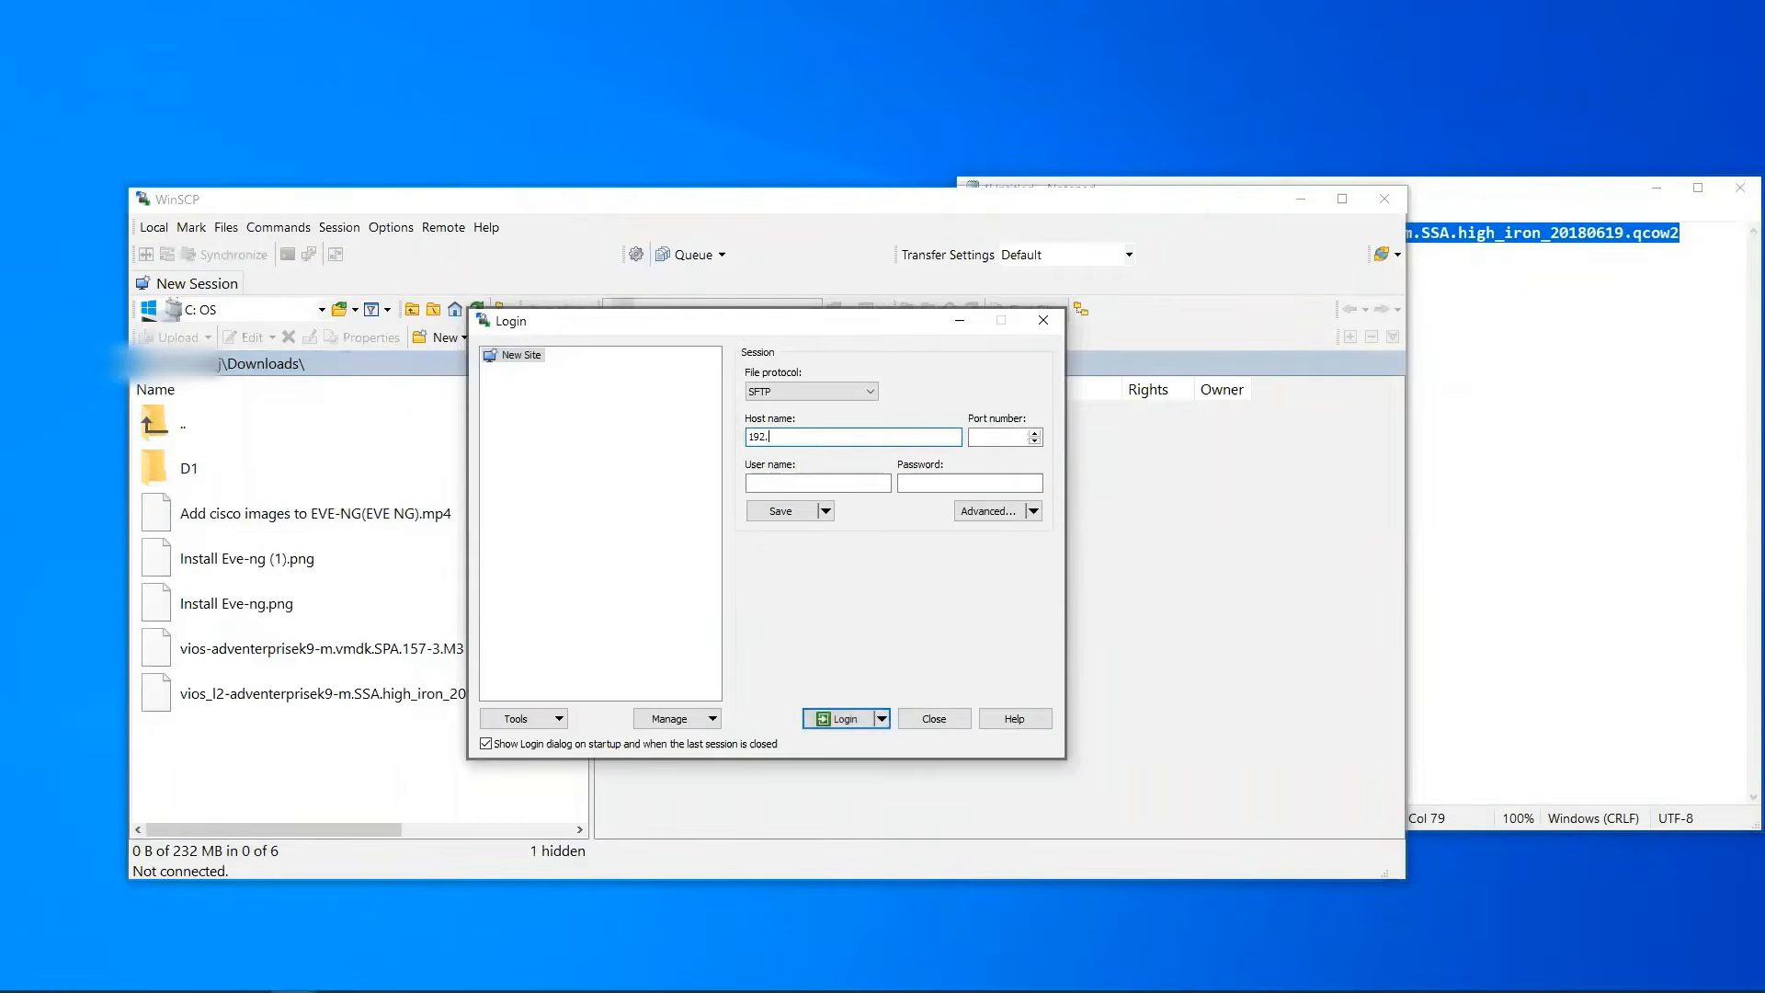
{"action": "type", "text": "168.1.100"}
{"action": "left_click", "coordinate": [810, 484]}
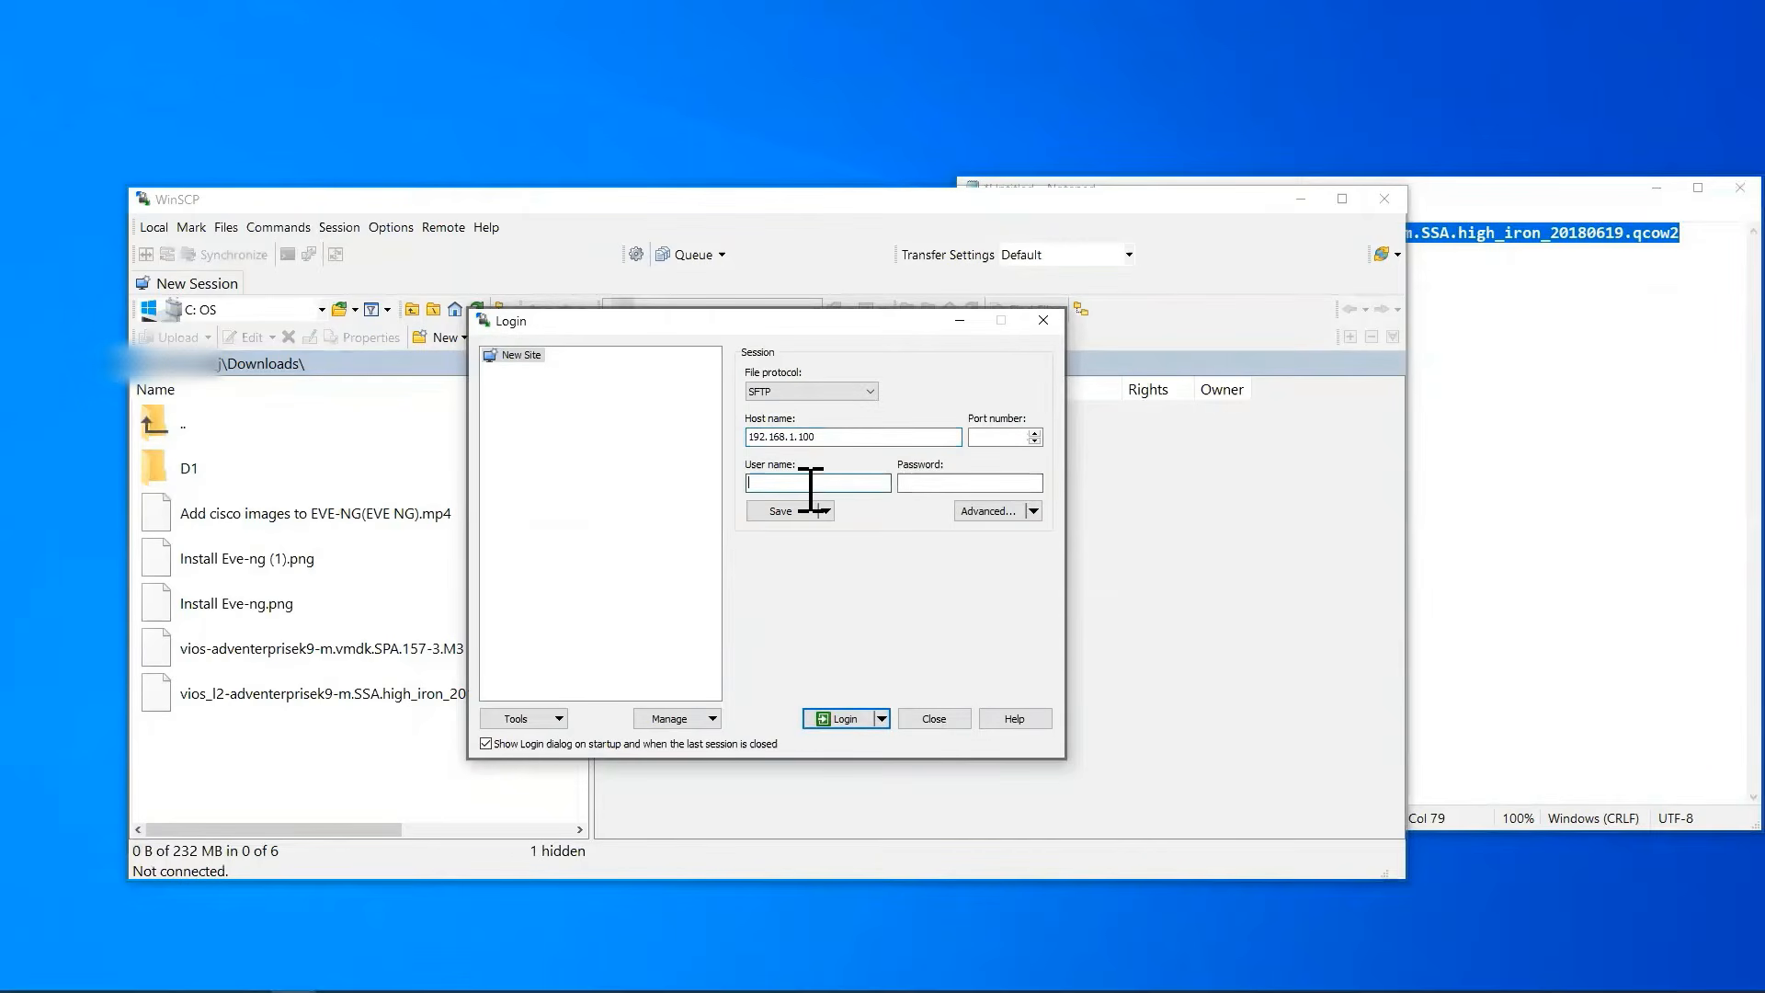
{"action": "type", "text": "root"}
{"action": "left_click", "coordinate": [917, 485]}
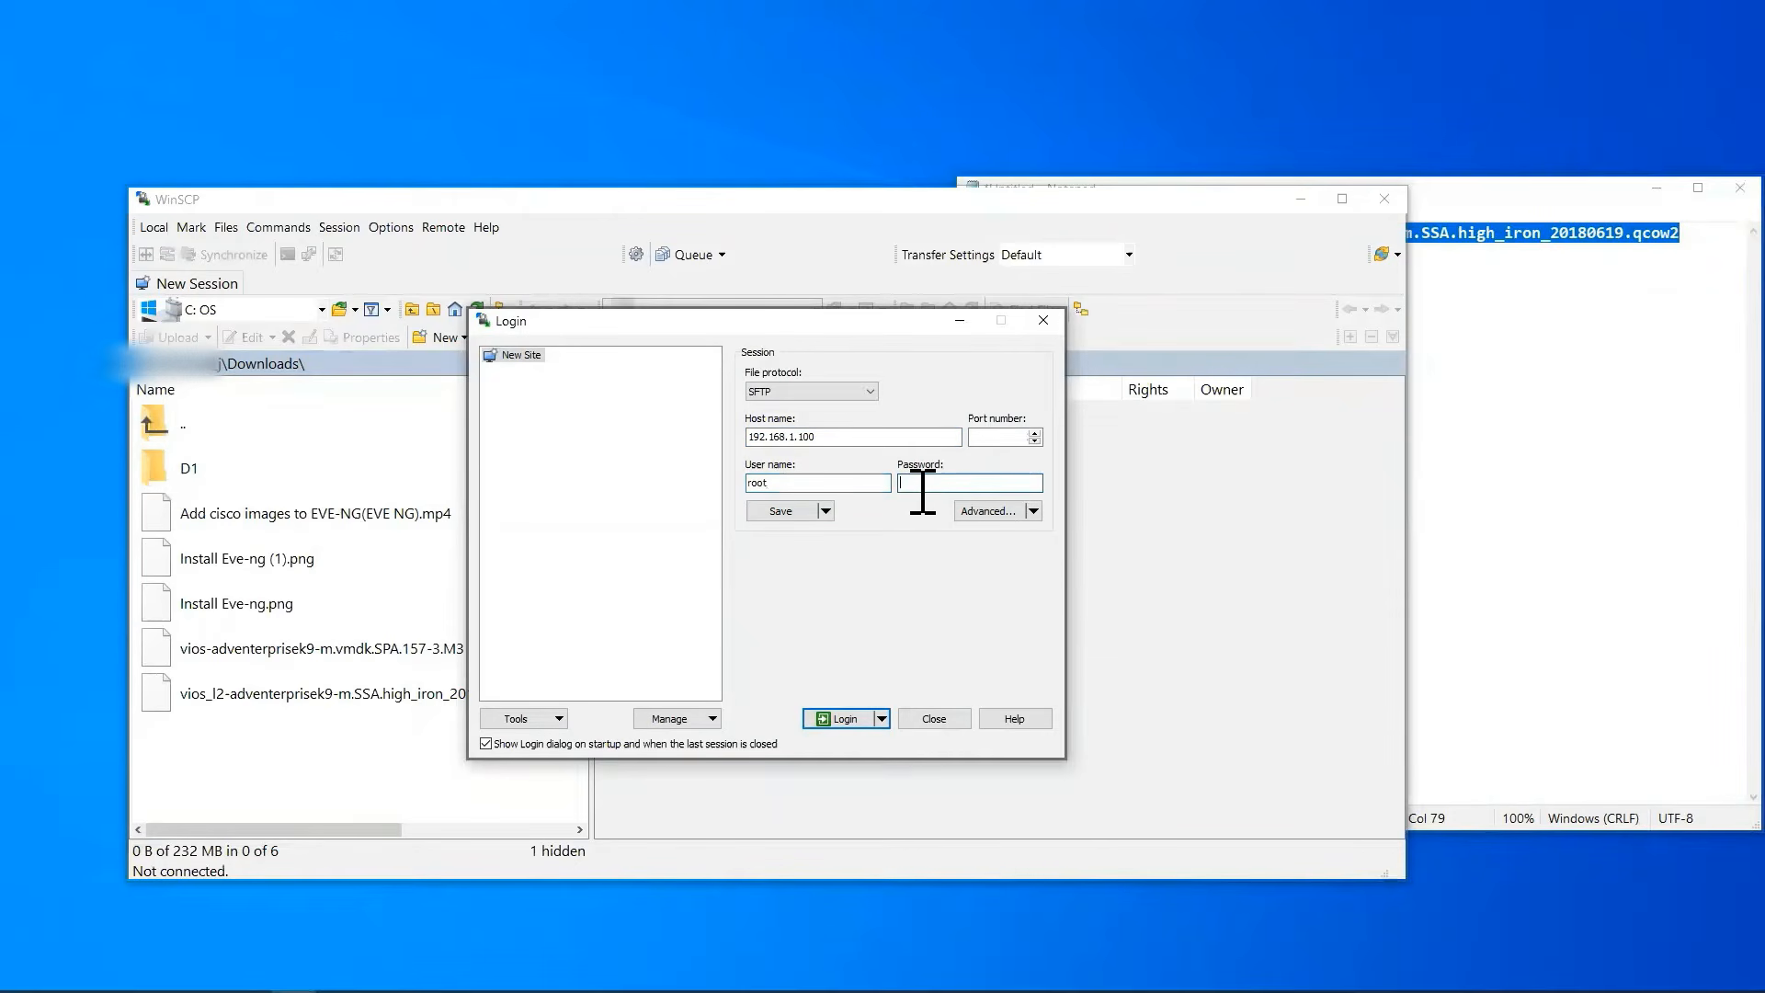
{"action": "type", "text": "eve"}
{"action": "left_click", "coordinate": [844, 718]}
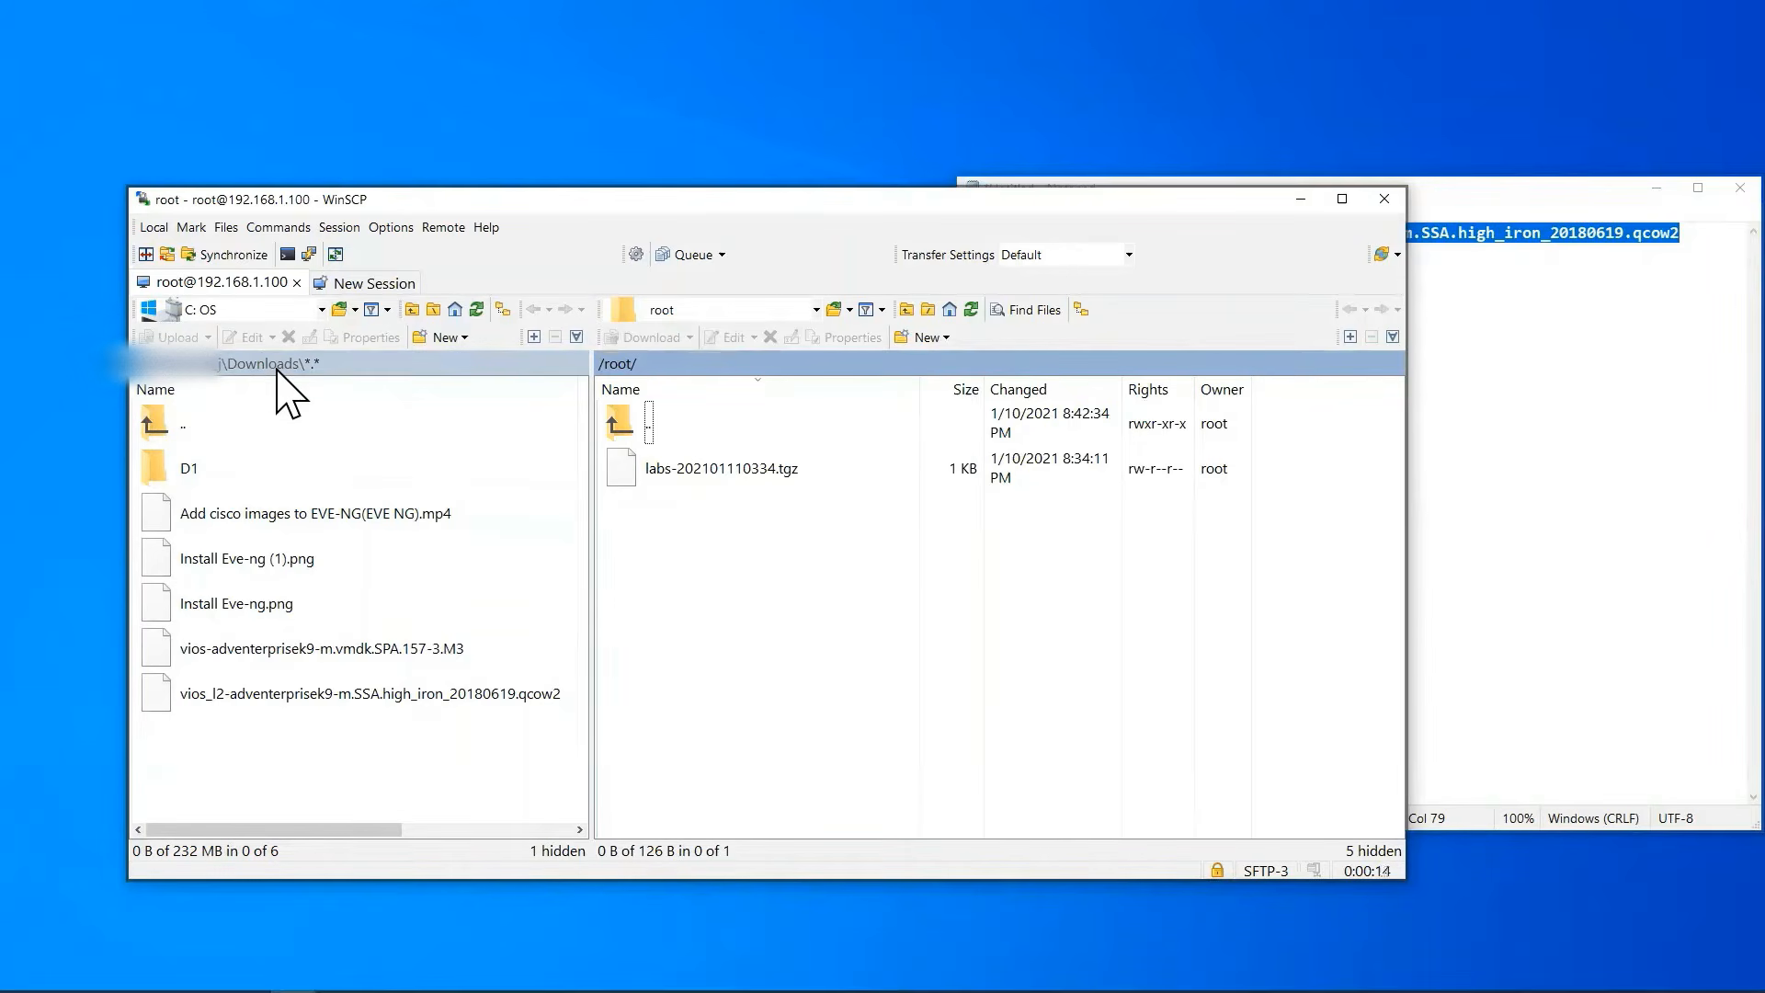
Copy the viosl2 folder path from Notepad and open /opt/unetlab/addons/qemu/viosl2-adventerprisek9-m.SSA.high_iron_20180619.qcow2 as WinSCP's remote directory.
{"action": "left_click", "coordinate": [378, 706]}
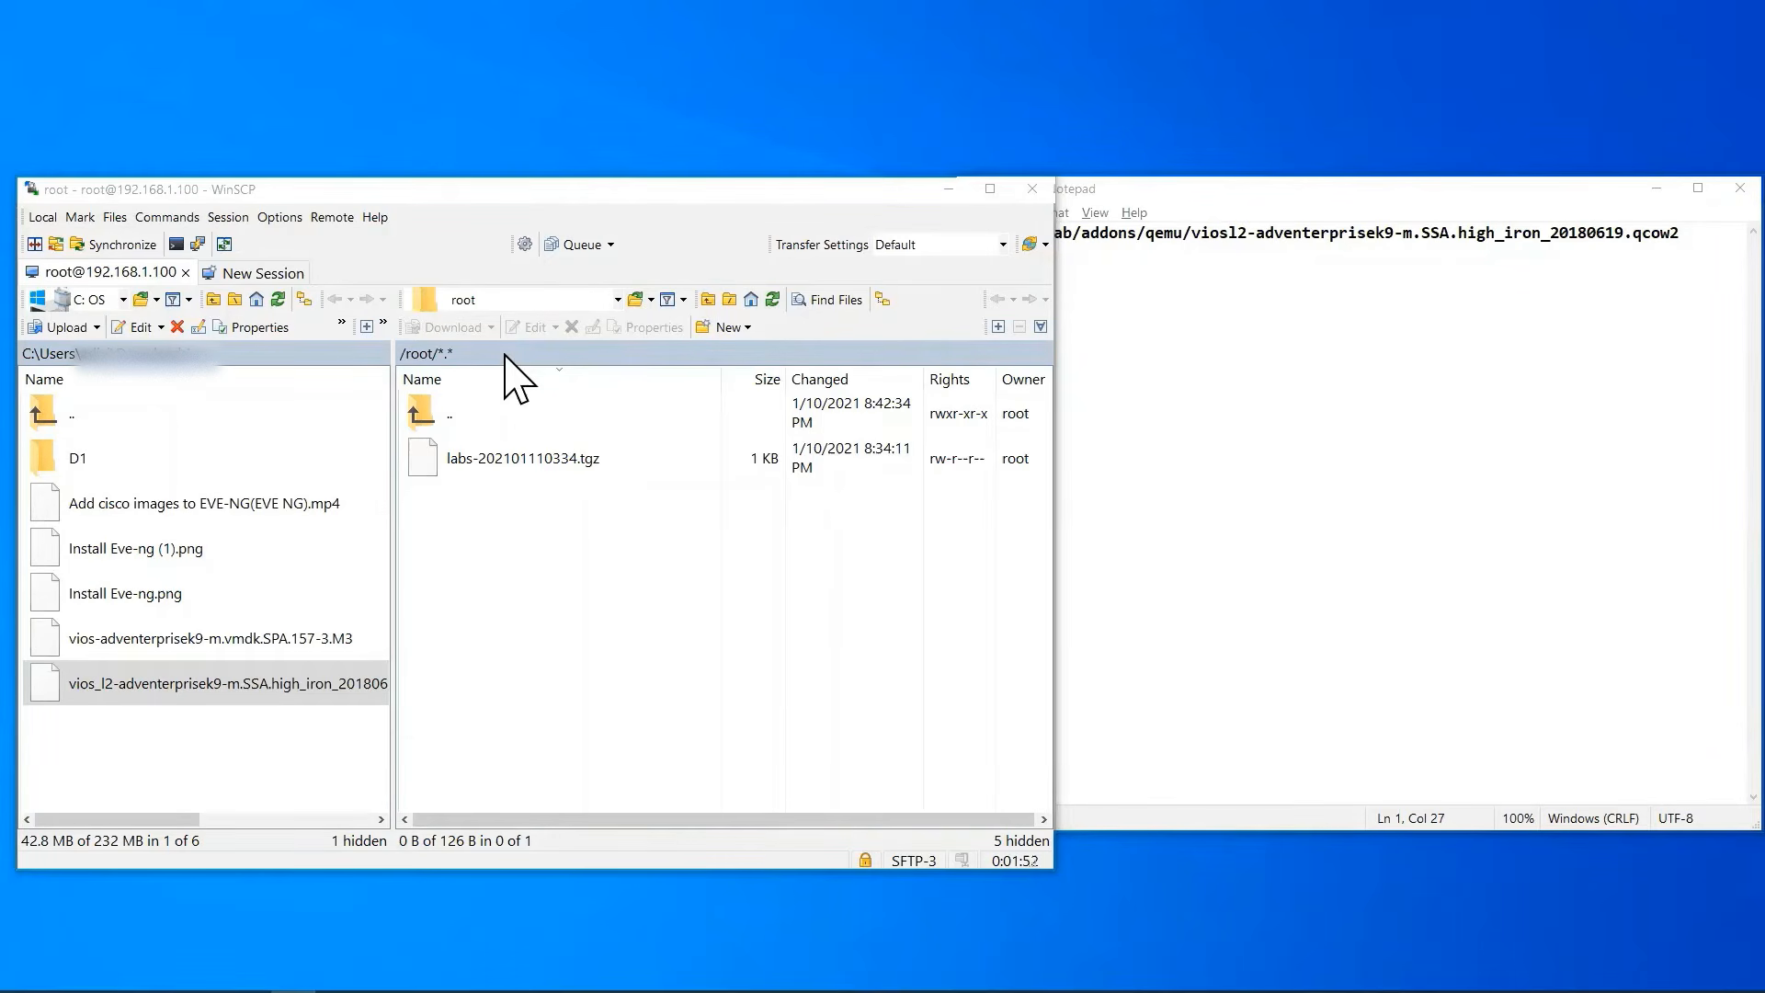
{"action": "double_click", "coordinate": [429, 353]}
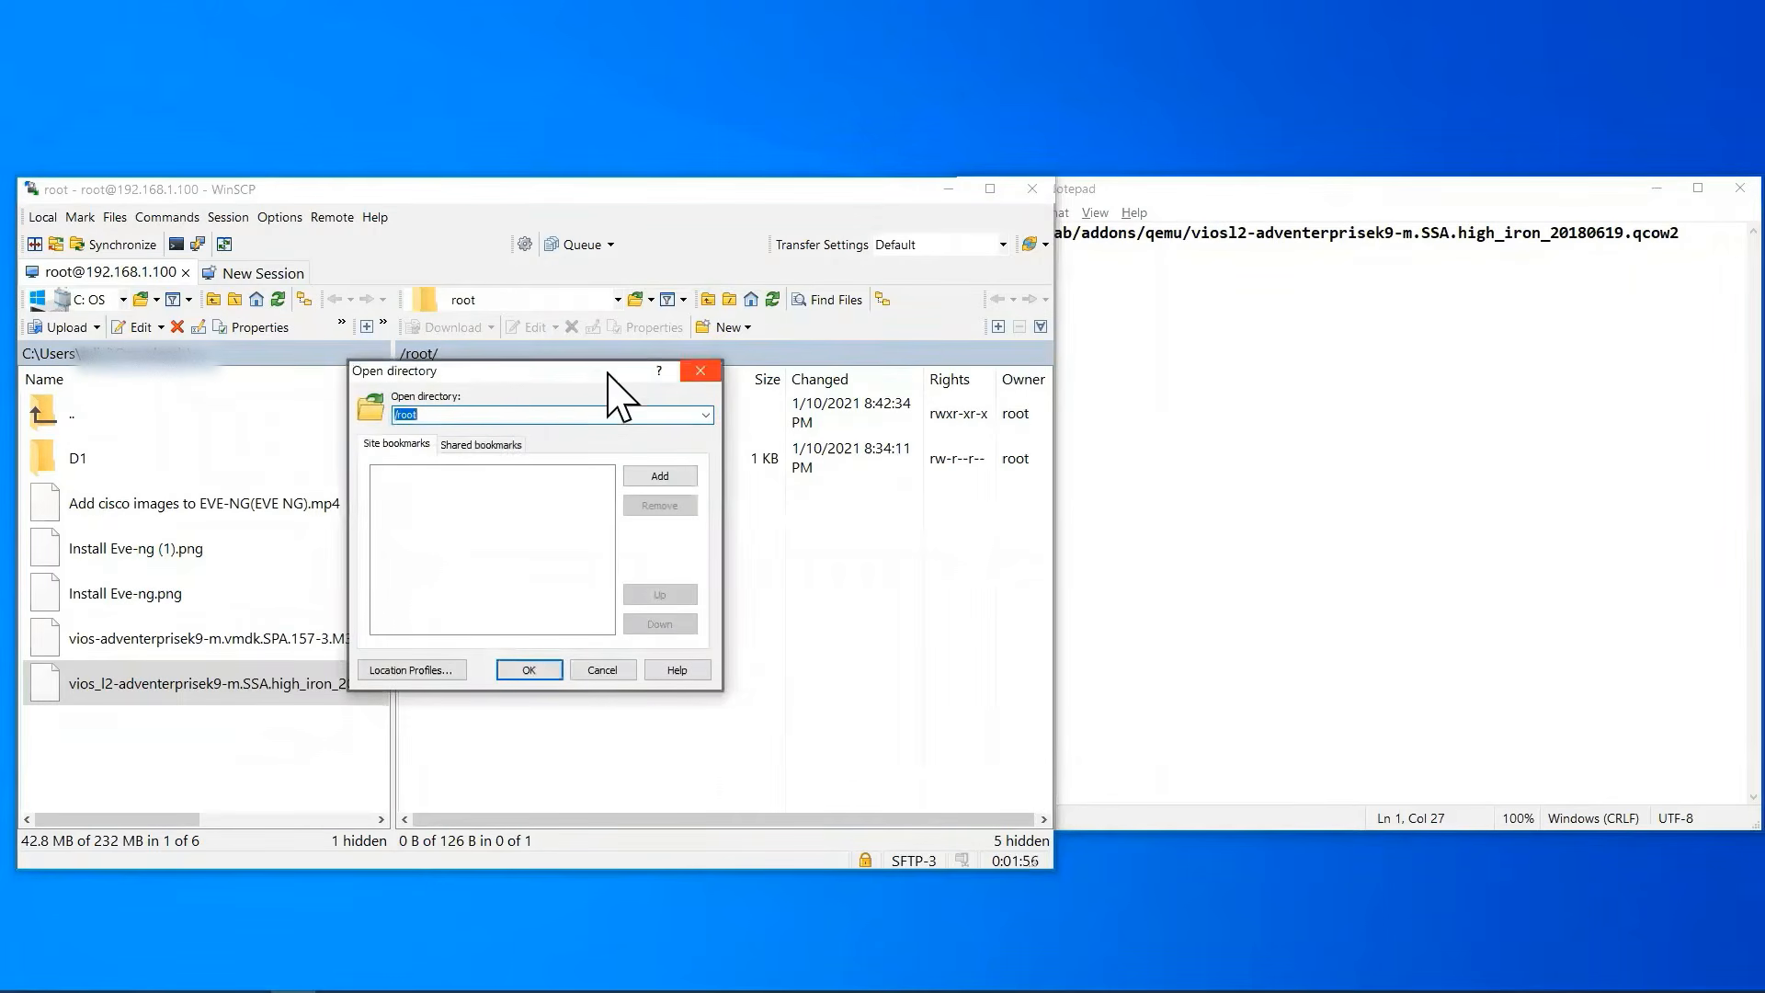
{"action": "left_click", "coordinate": [1201, 246]}
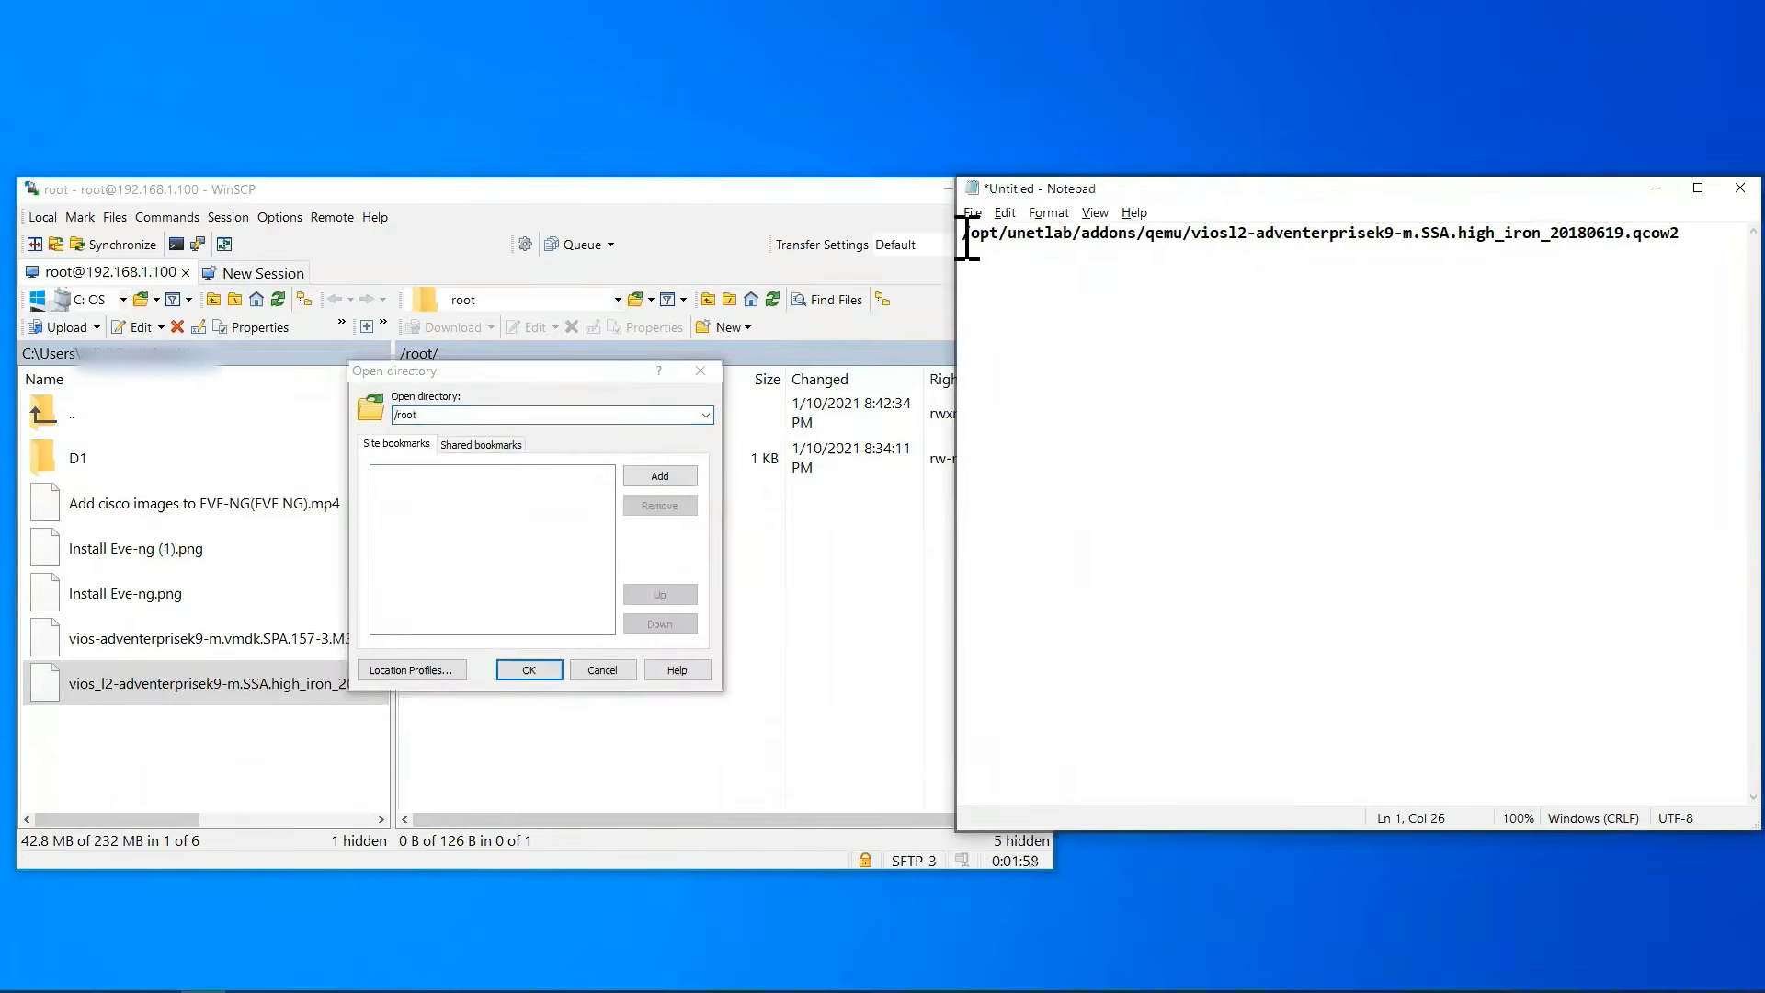
{"action": "left_click_drag", "start_coordinate": [965, 238], "coordinate": [1685, 276]}
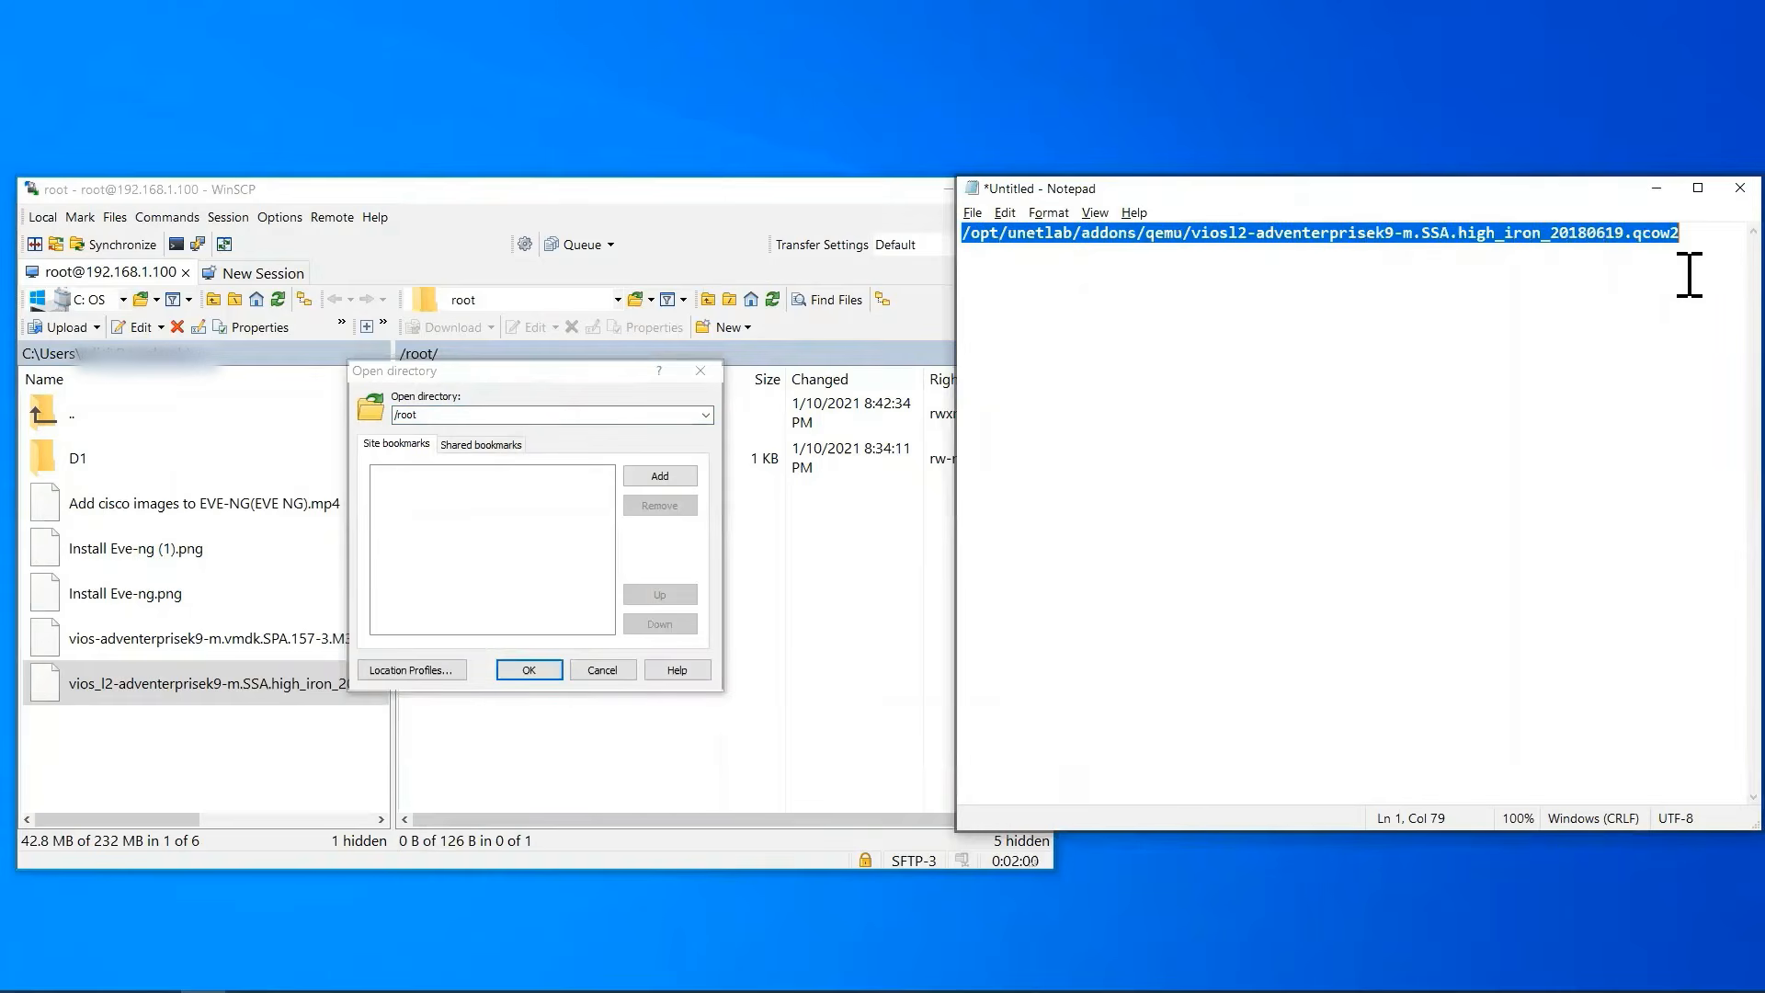
{"action": "right_click", "coordinate": [1575, 231]}
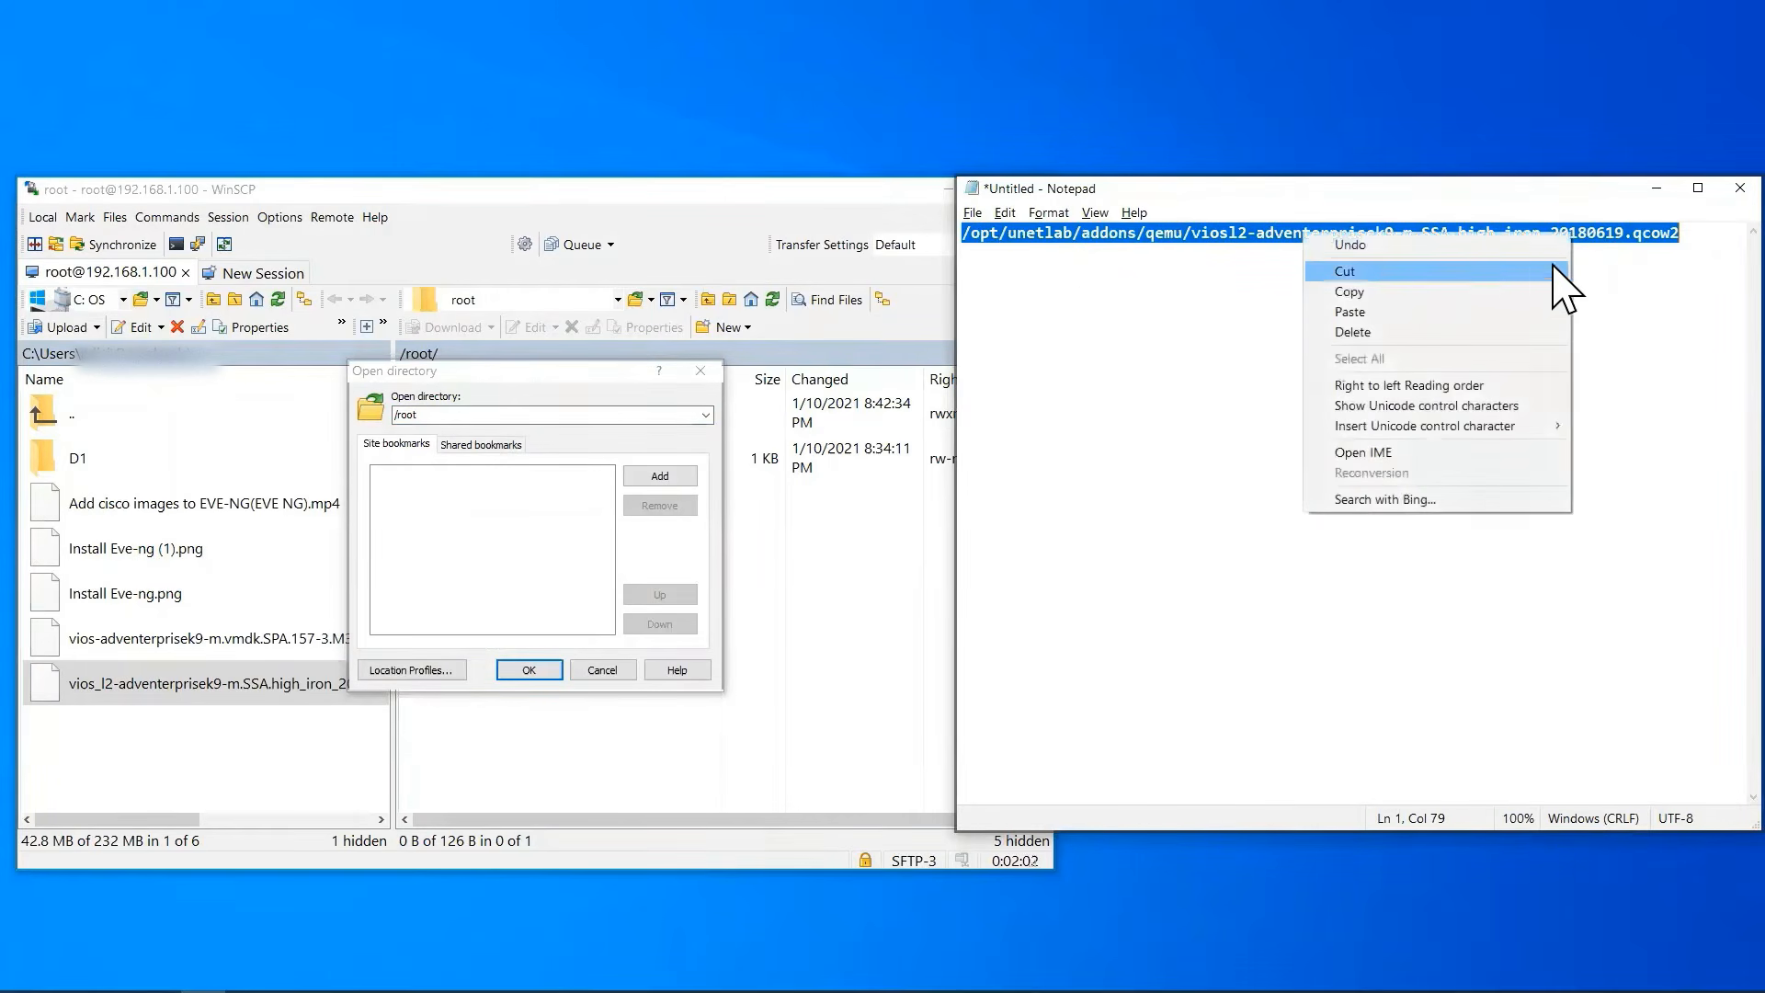
{"action": "left_click", "coordinate": [1432, 293]}
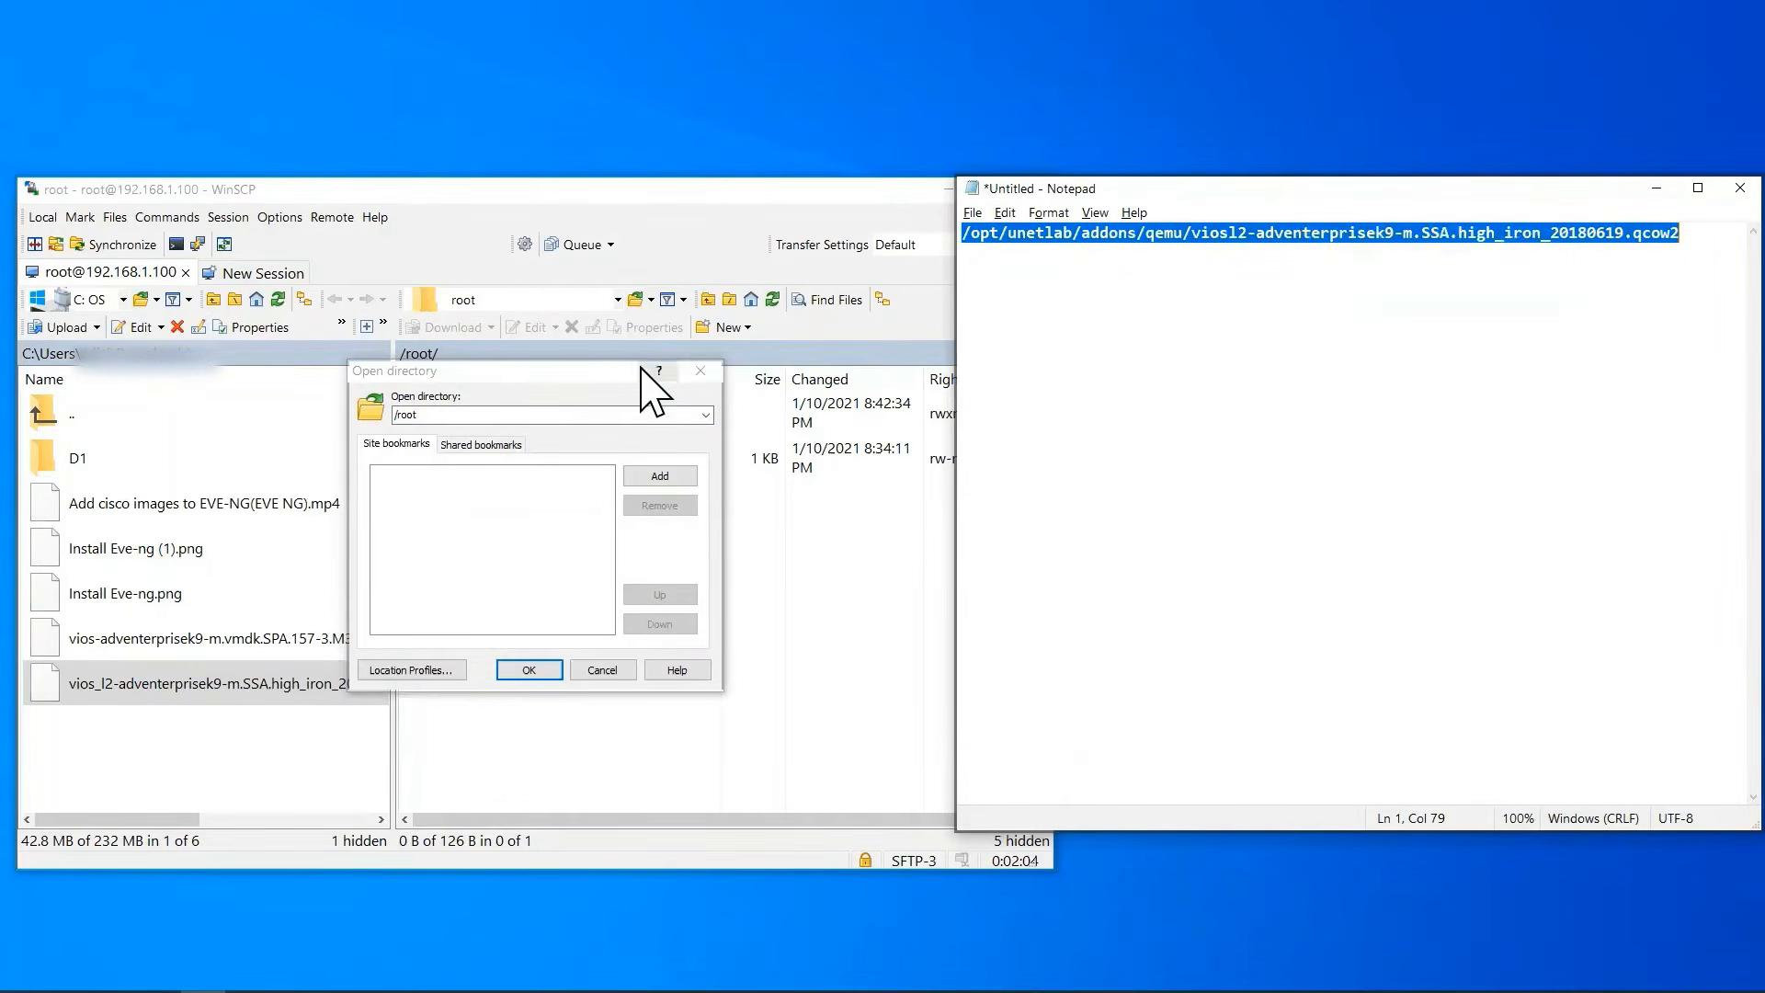
{"action": "left_click", "coordinate": [456, 414]}
{"action": "left_click_drag", "start_coordinate": [457, 414], "coordinate": [386, 416]}
{"action": "key", "text": "ctrl+v"}
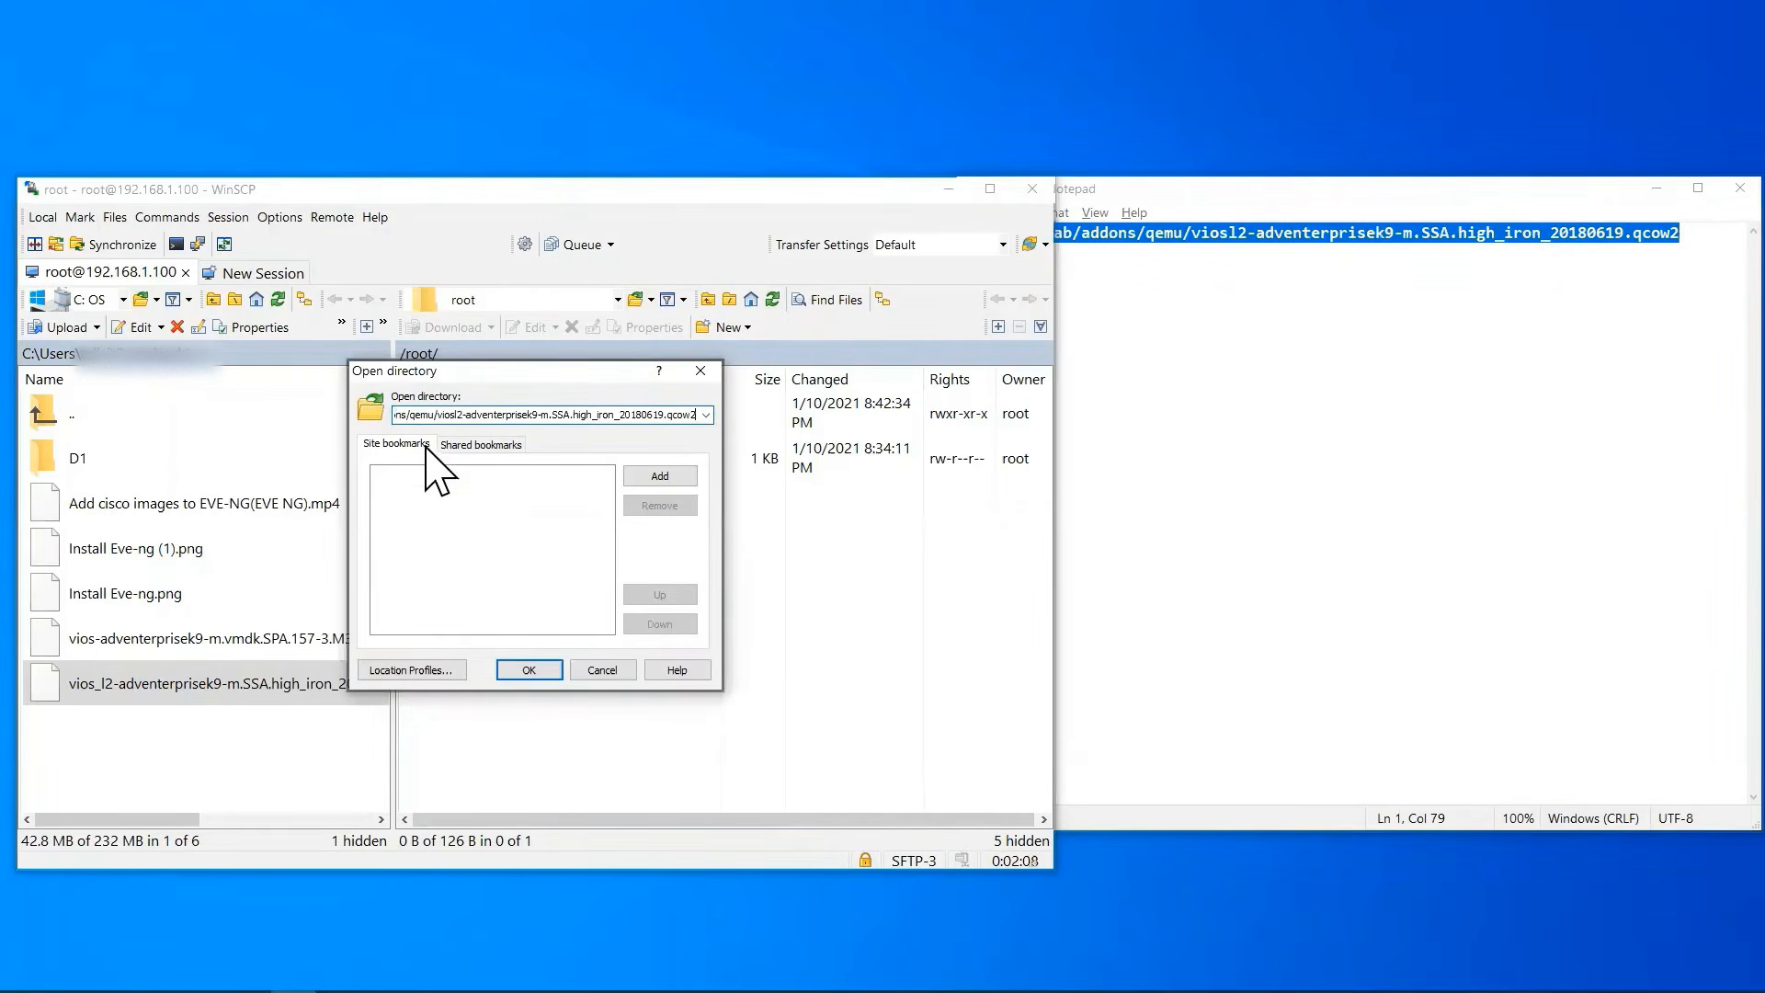
{"action": "left_click", "coordinate": [526, 669]}
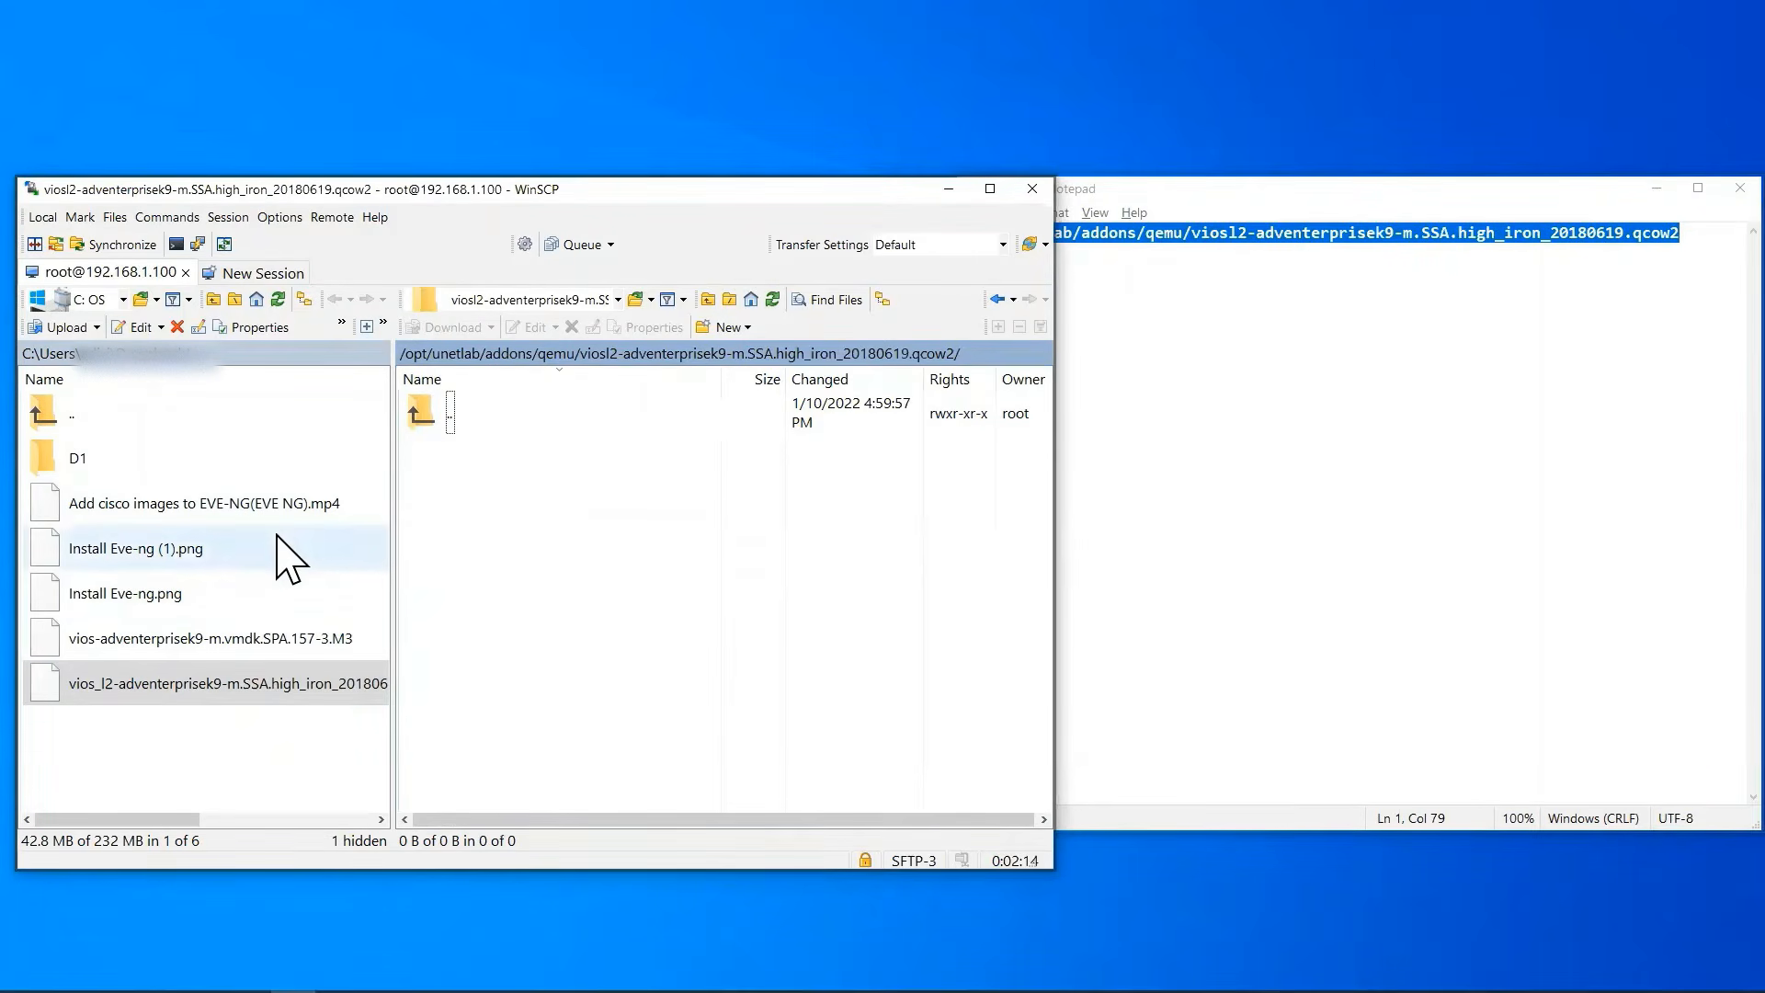
Upload vios_l2-adventerprisek9-m.SSA.high_iron_20180619.qcow2 from Downloads to the open remote viosl2 folder.
{"action": "right_click", "coordinate": [255, 685]}
{"action": "mouse_move", "coordinate": [309, 749]}
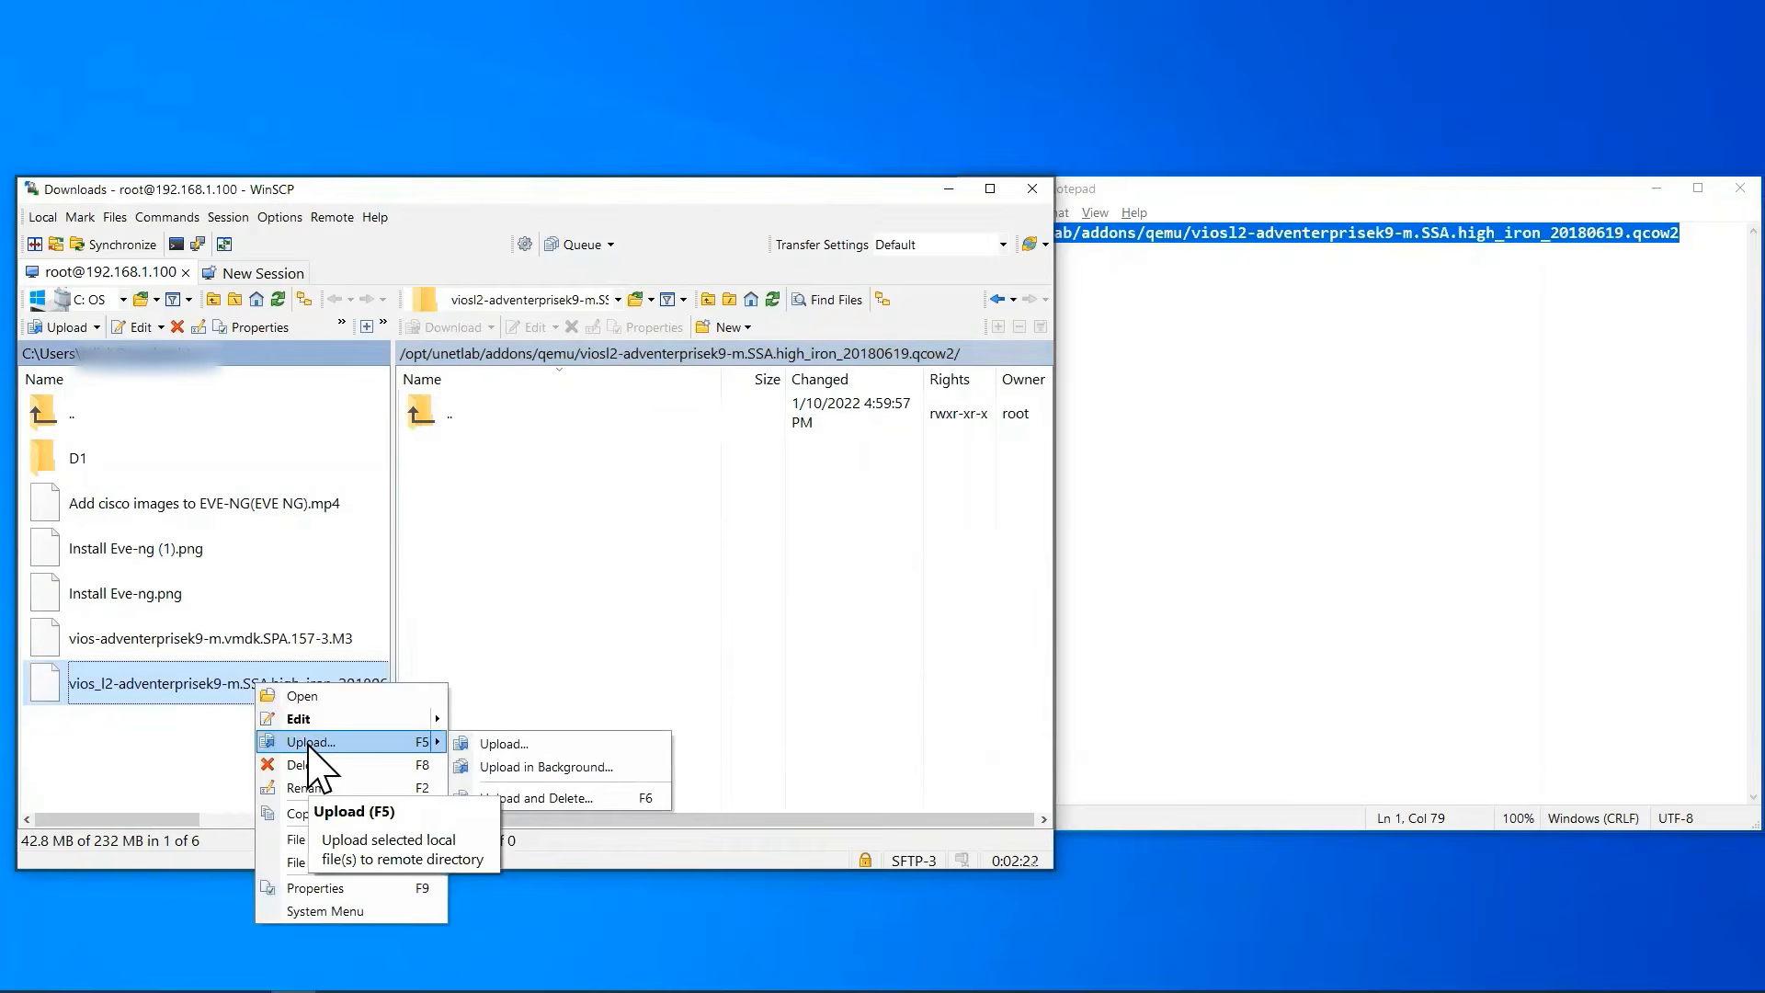
{"action": "left_click", "coordinate": [309, 749]}
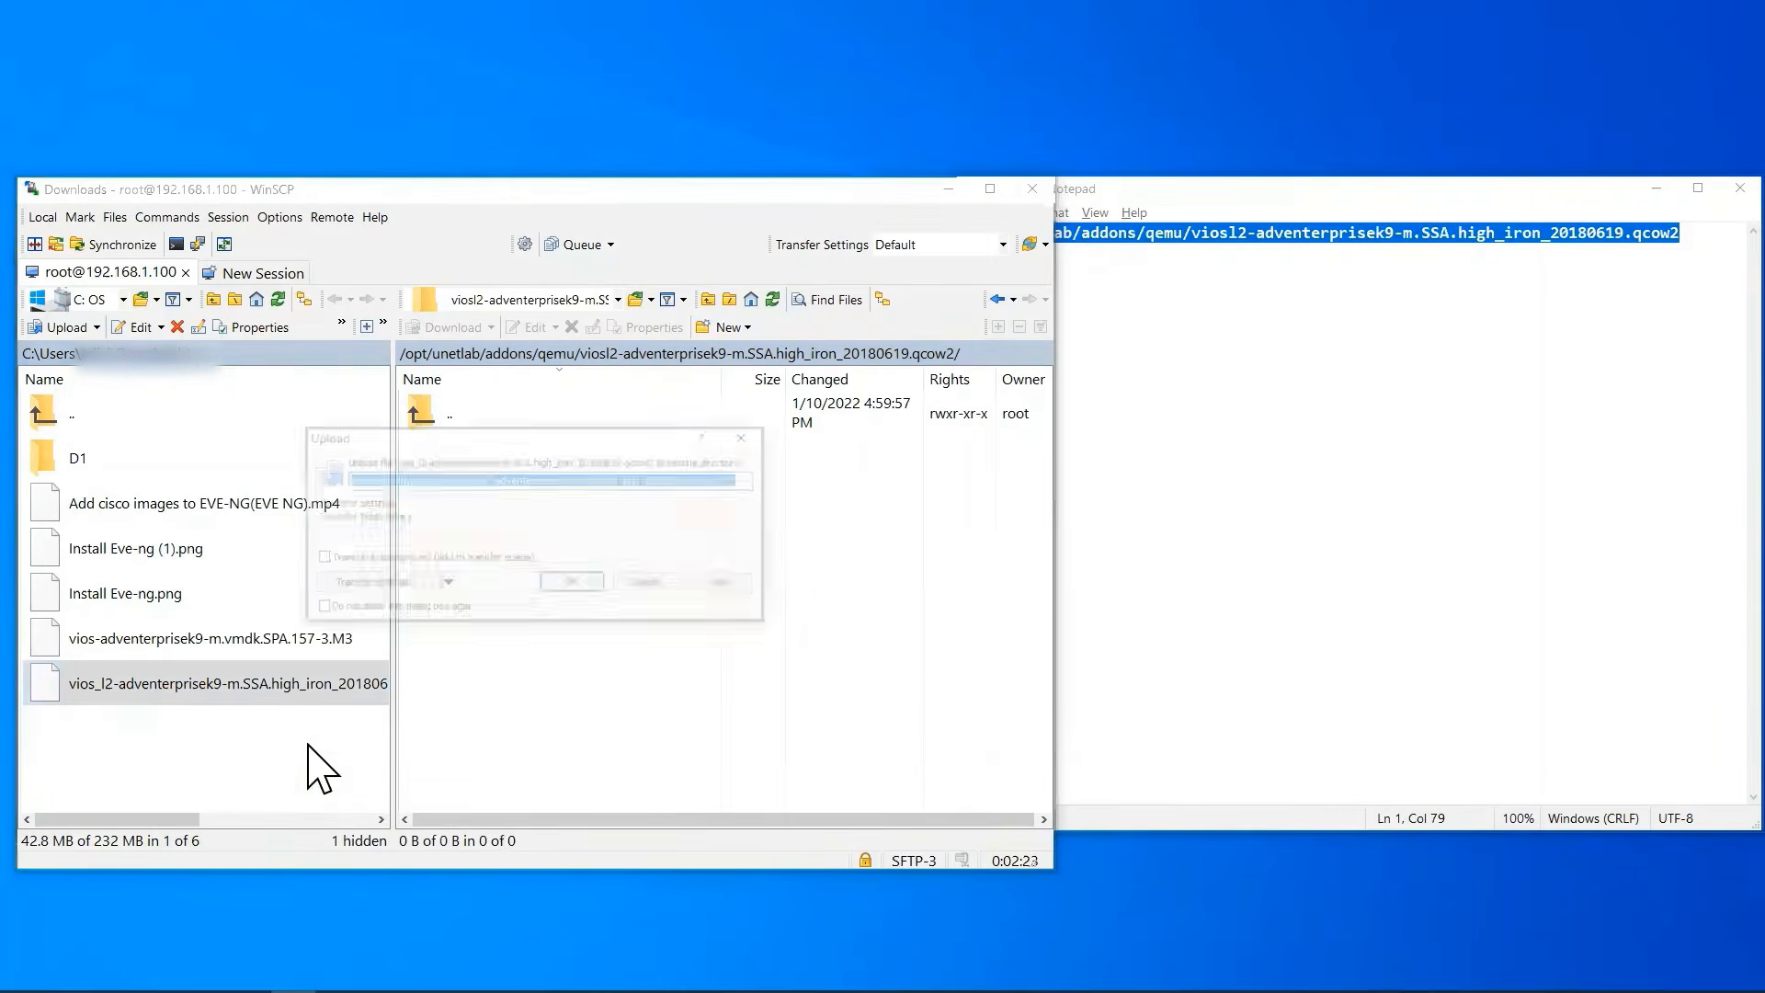
{"action": "left_click", "coordinate": [572, 586]}
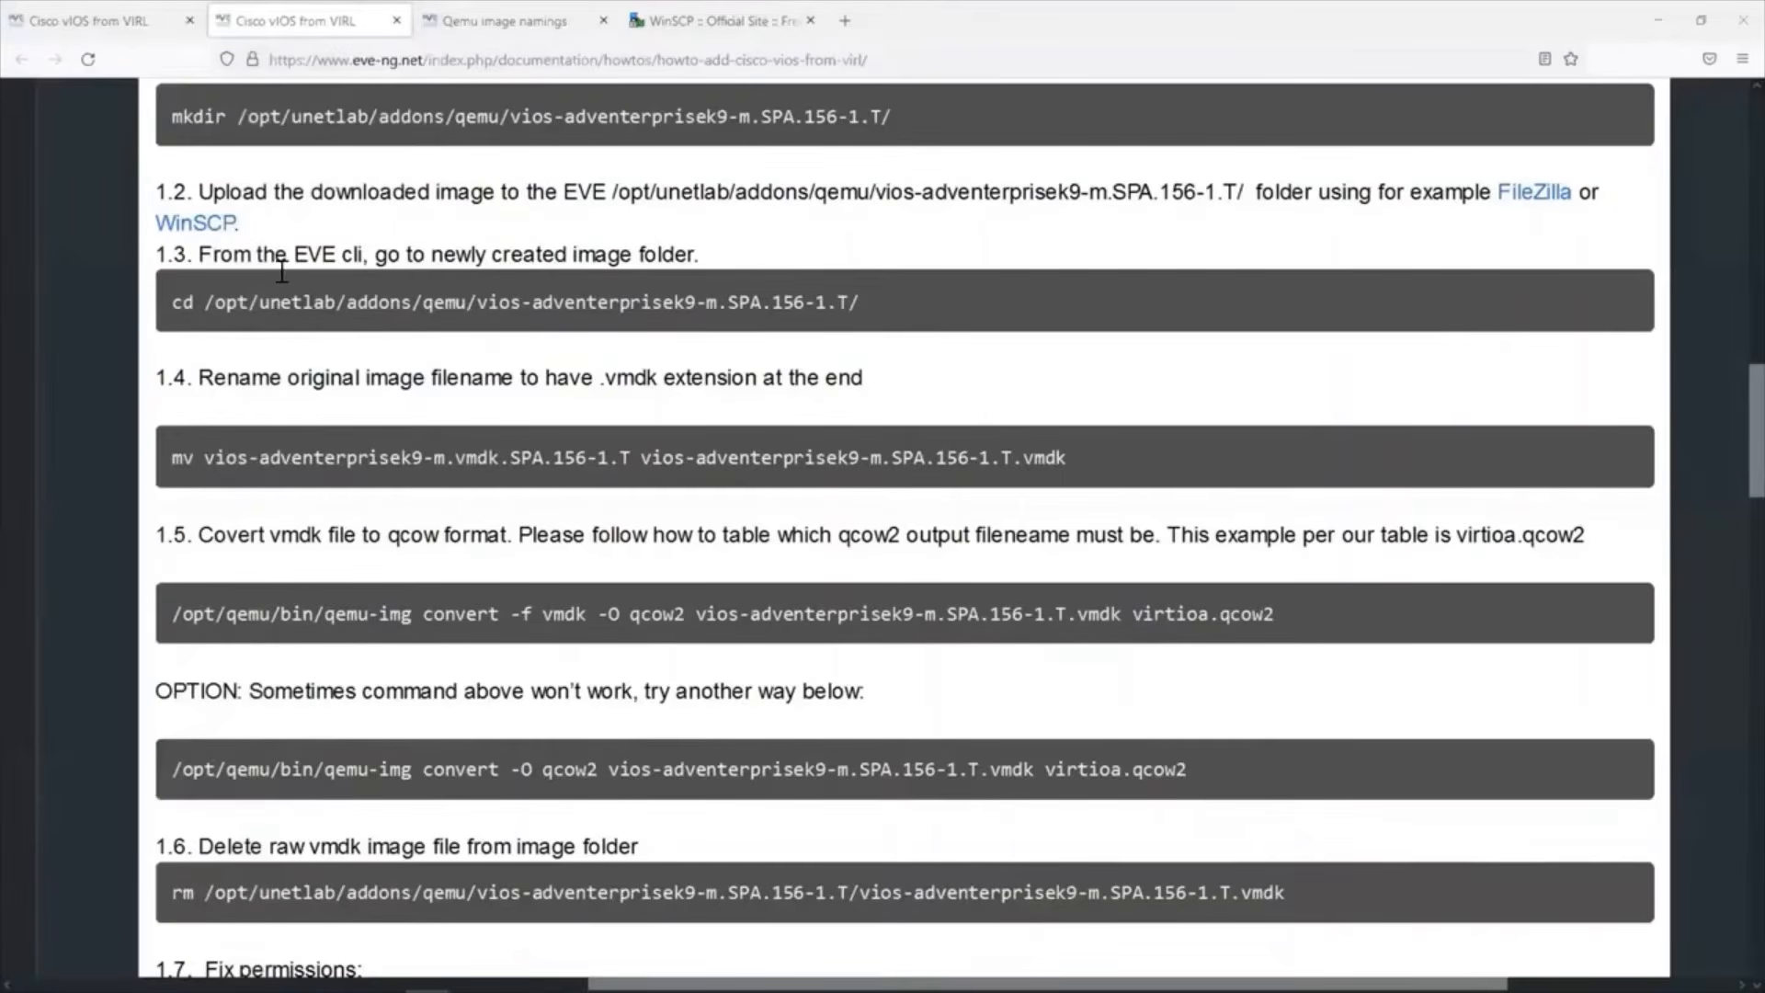
Copy the cd /opt/unetlab/addons/qemu/ part of the command in step 1.3 of the vIOS guide.
{"action": "left_click_drag", "start_coordinate": [199, 252], "coordinate": [648, 250]}
{"action": "left_click_drag", "start_coordinate": [679, 239], "coordinate": [682, 241]}
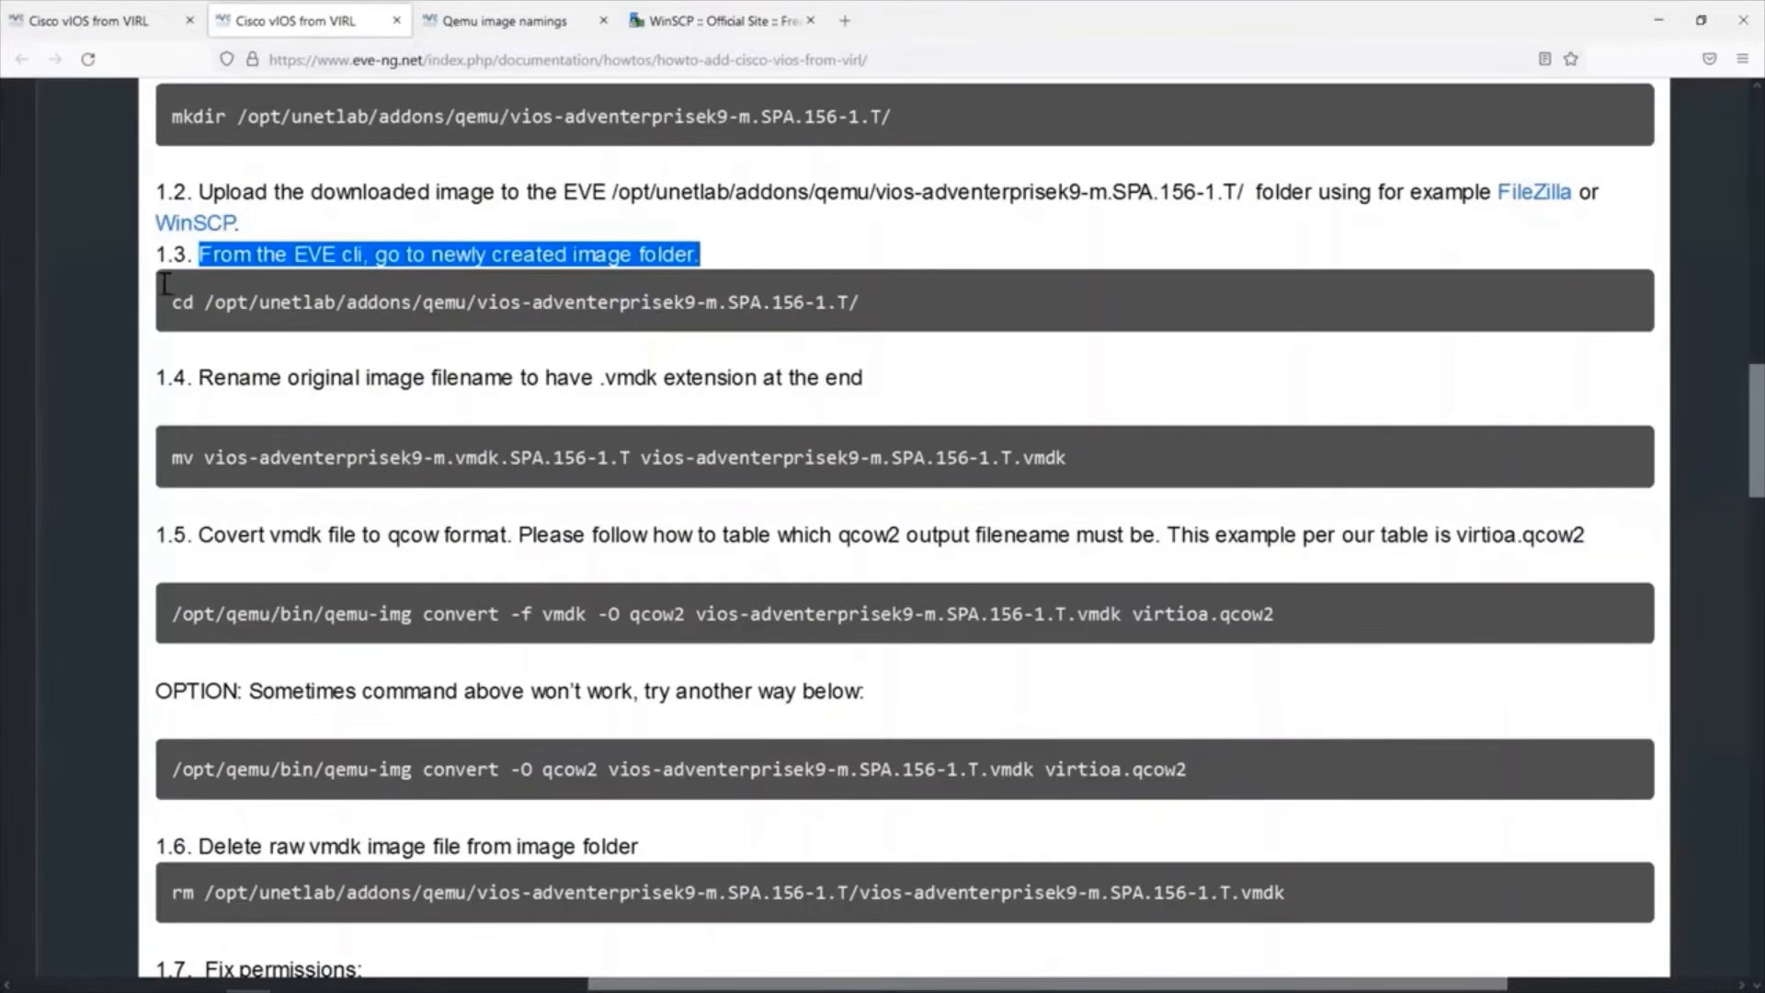
{"action": "left_click_drag", "start_coordinate": [163, 286], "coordinate": [480, 336]}
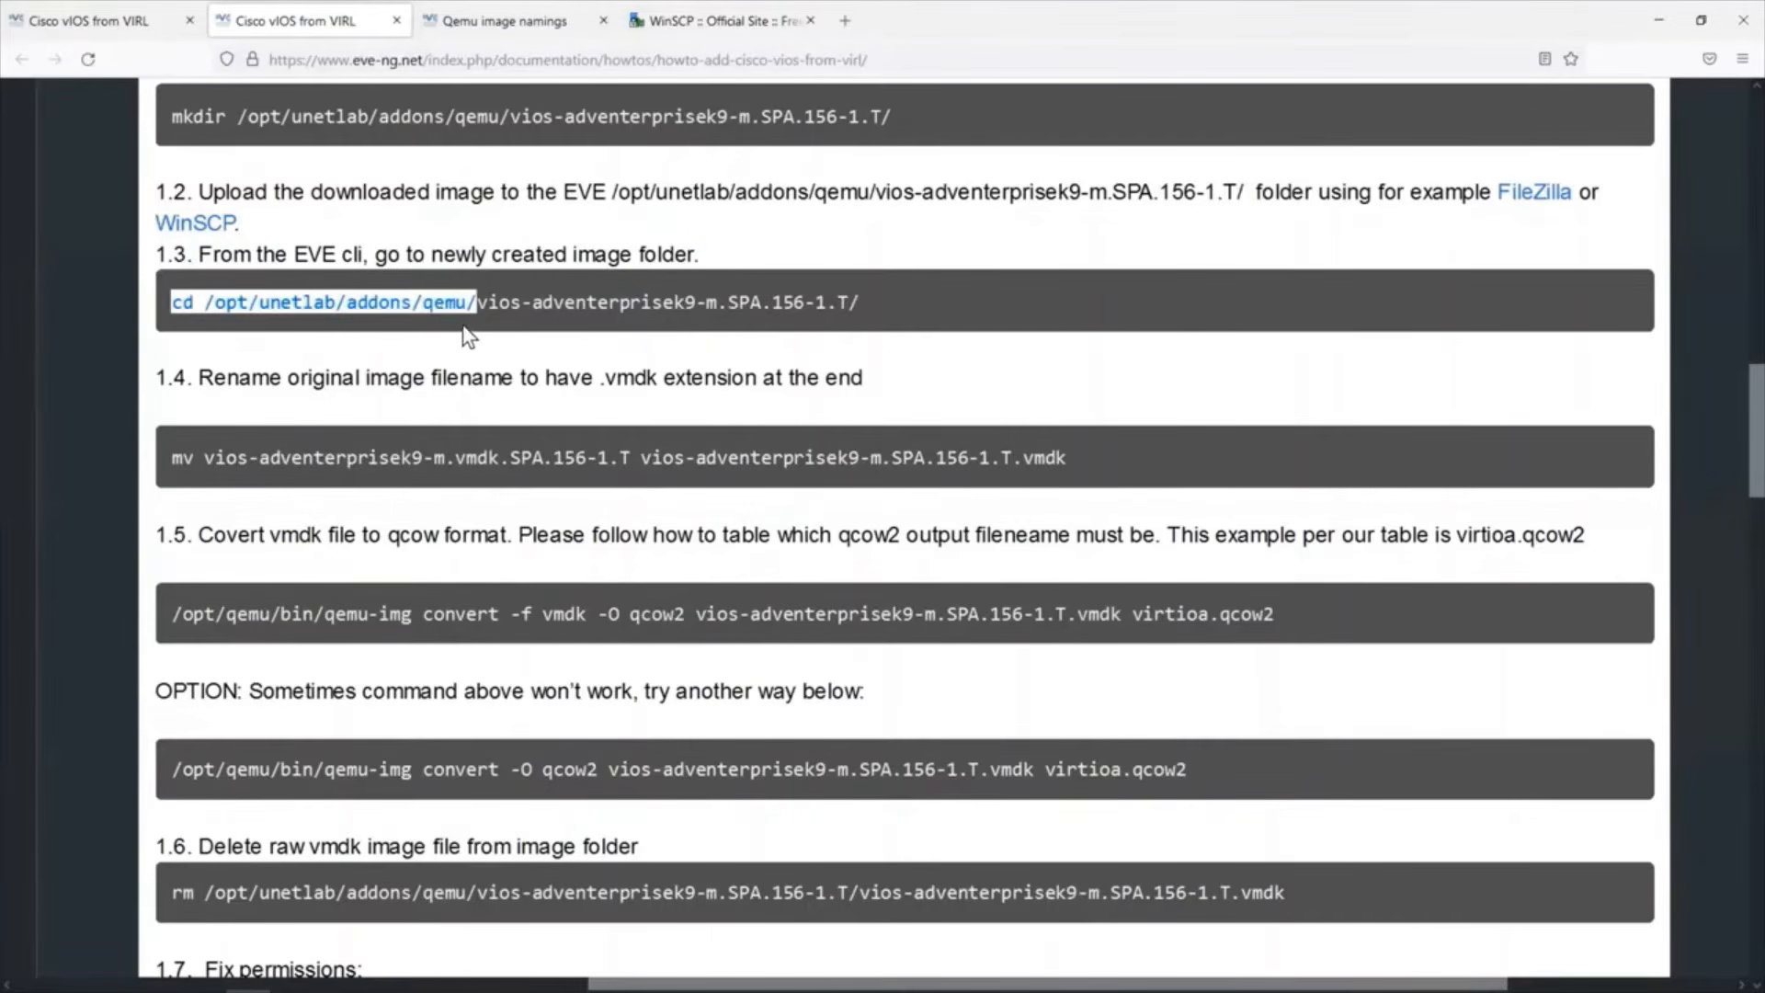
{"action": "right_click", "coordinate": [451, 311]}
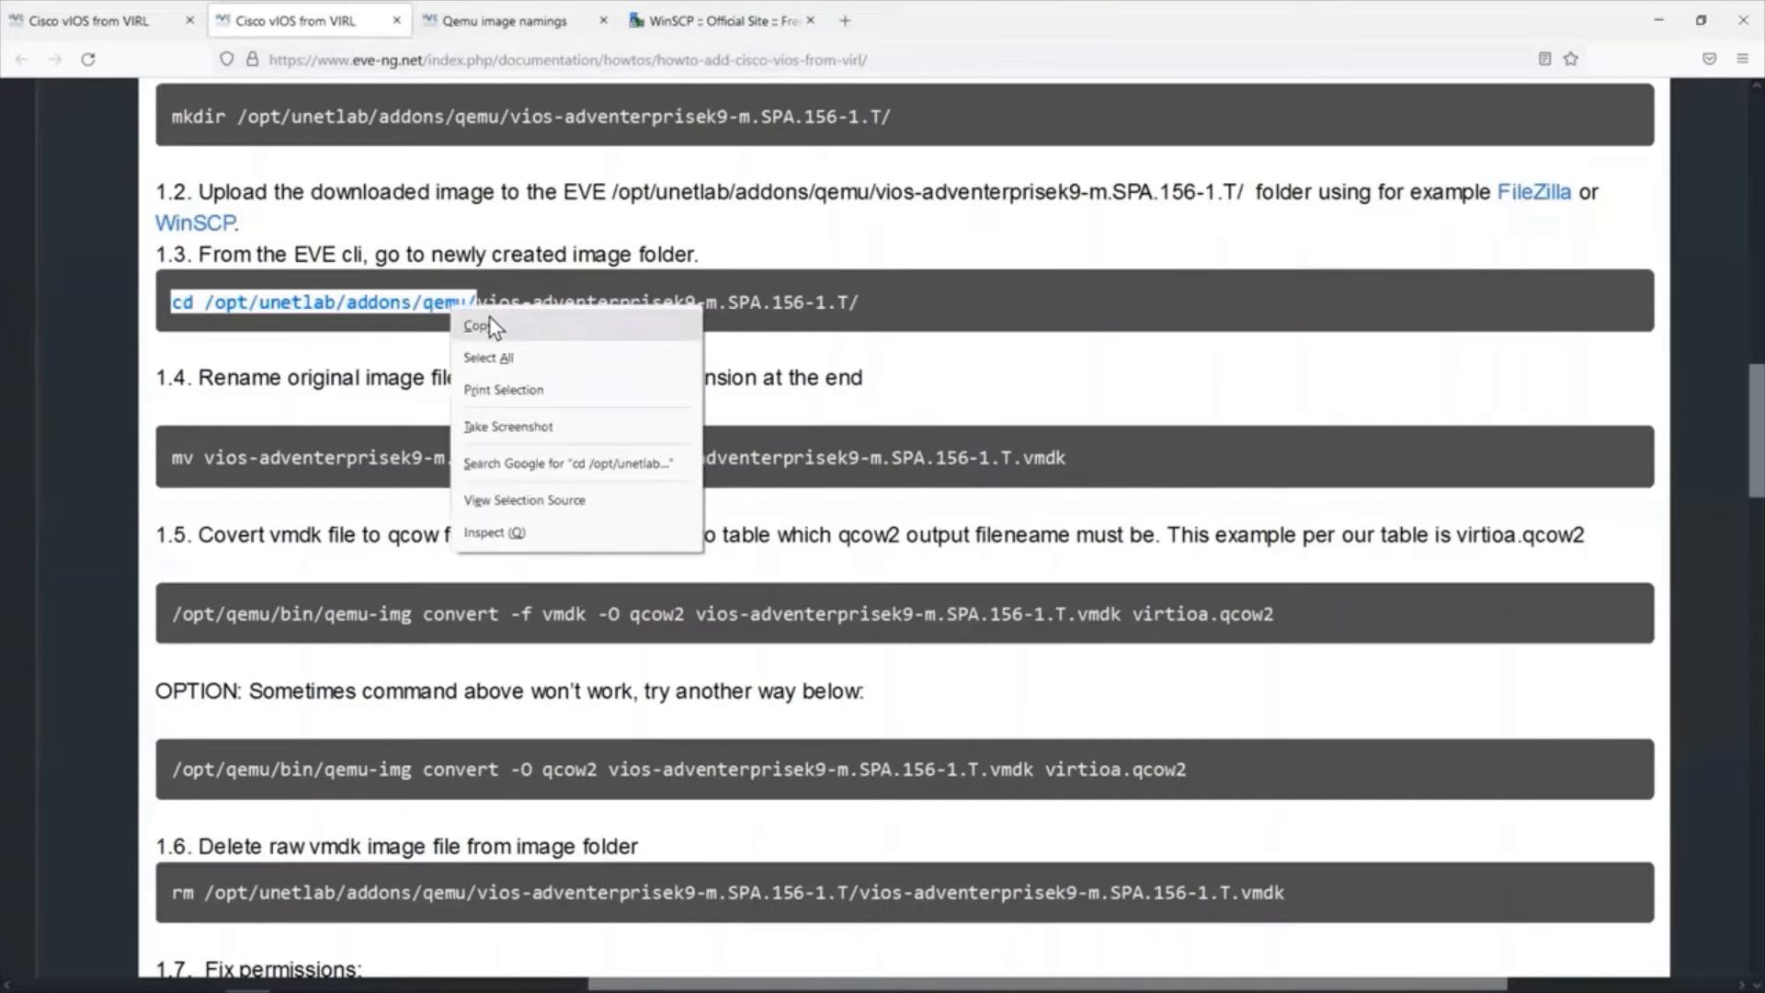
{"action": "left_click", "coordinate": [490, 324]}
In the PuTTY session, change to the directory /opt/unetlab/addons/qemu/vios-adventerprisek9-m.vmdk.SPA.157-3.M3/.
{"action": "key", "text": "alt+Tab"}
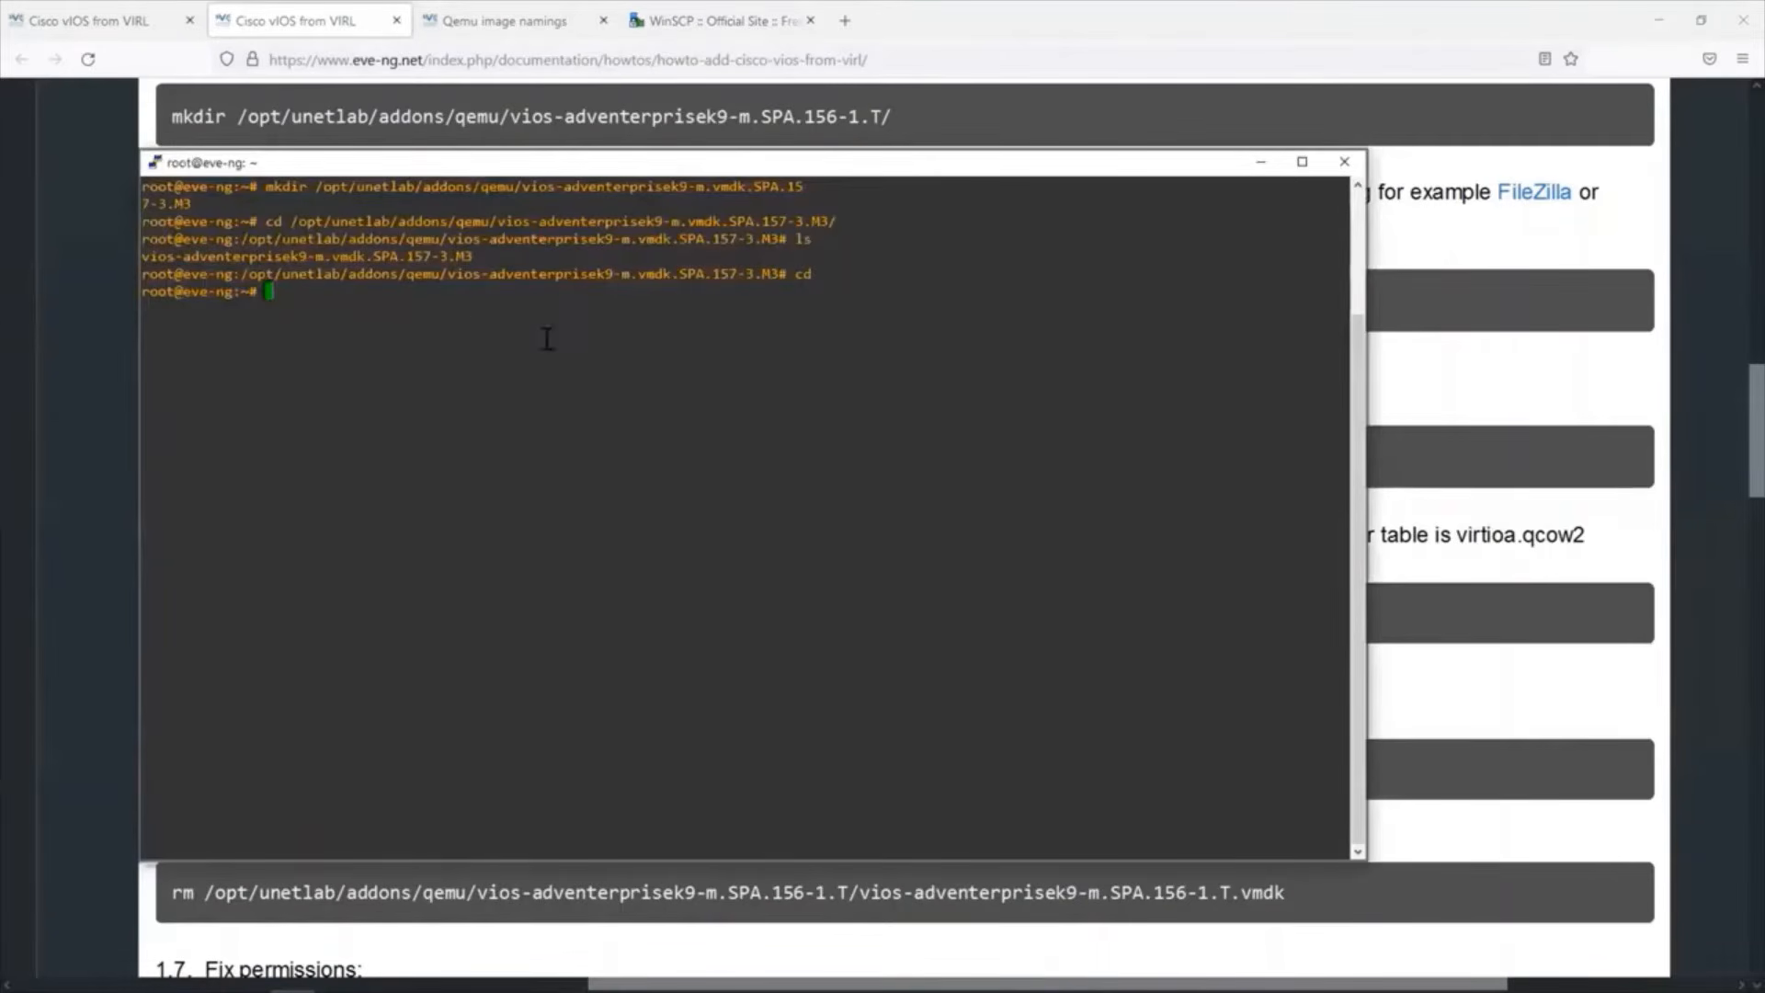
{"action": "right_click", "coordinate": [374, 299]}
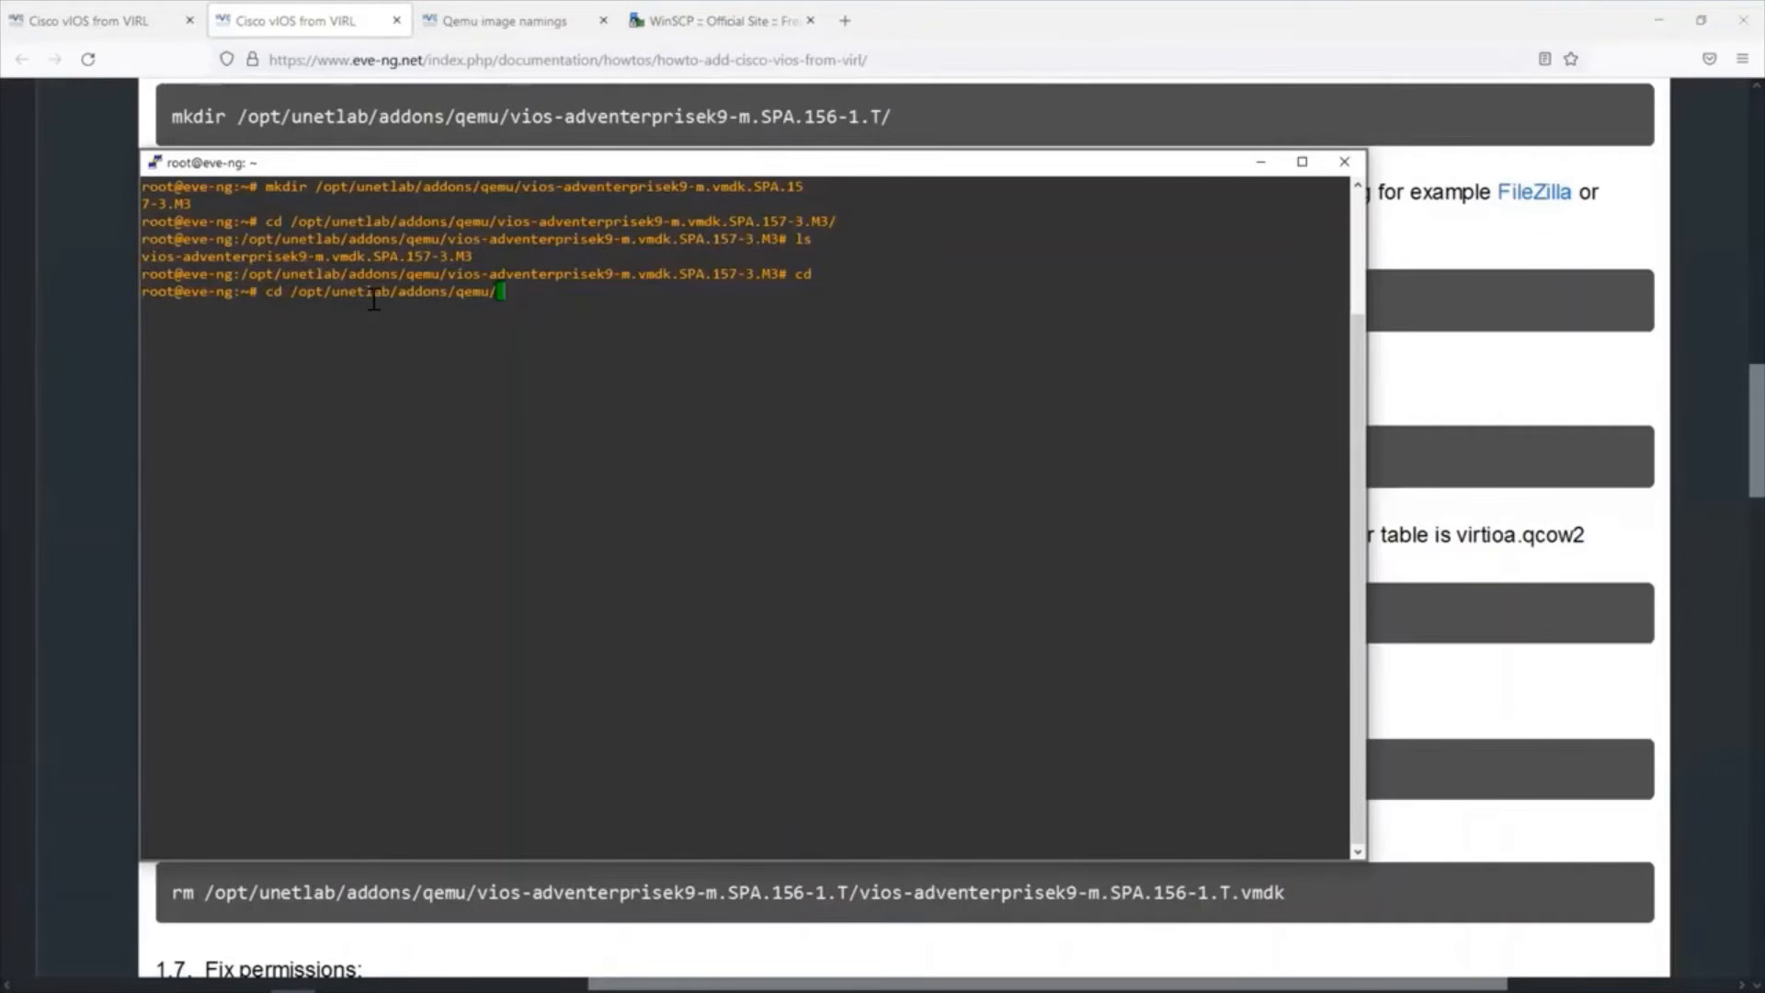
{"action": "type", "text": "vi"}
{"action": "key", "text": "Tab"}
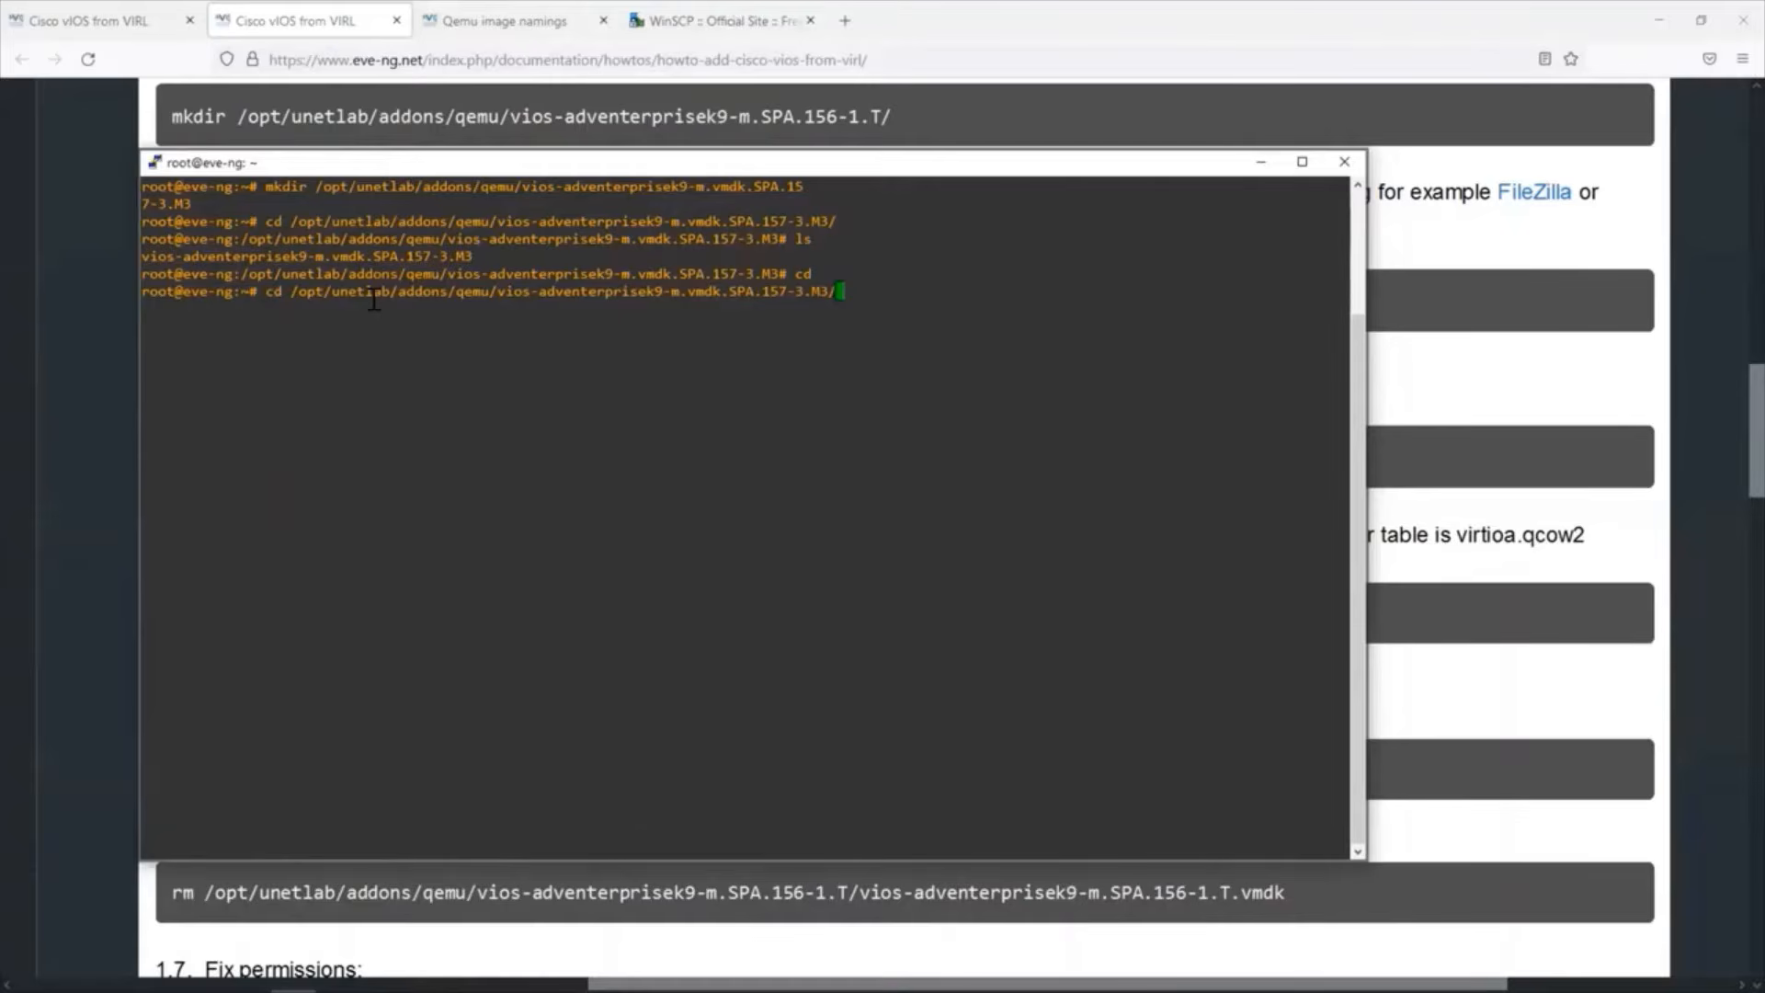
{"action": "key", "text": "Return"}
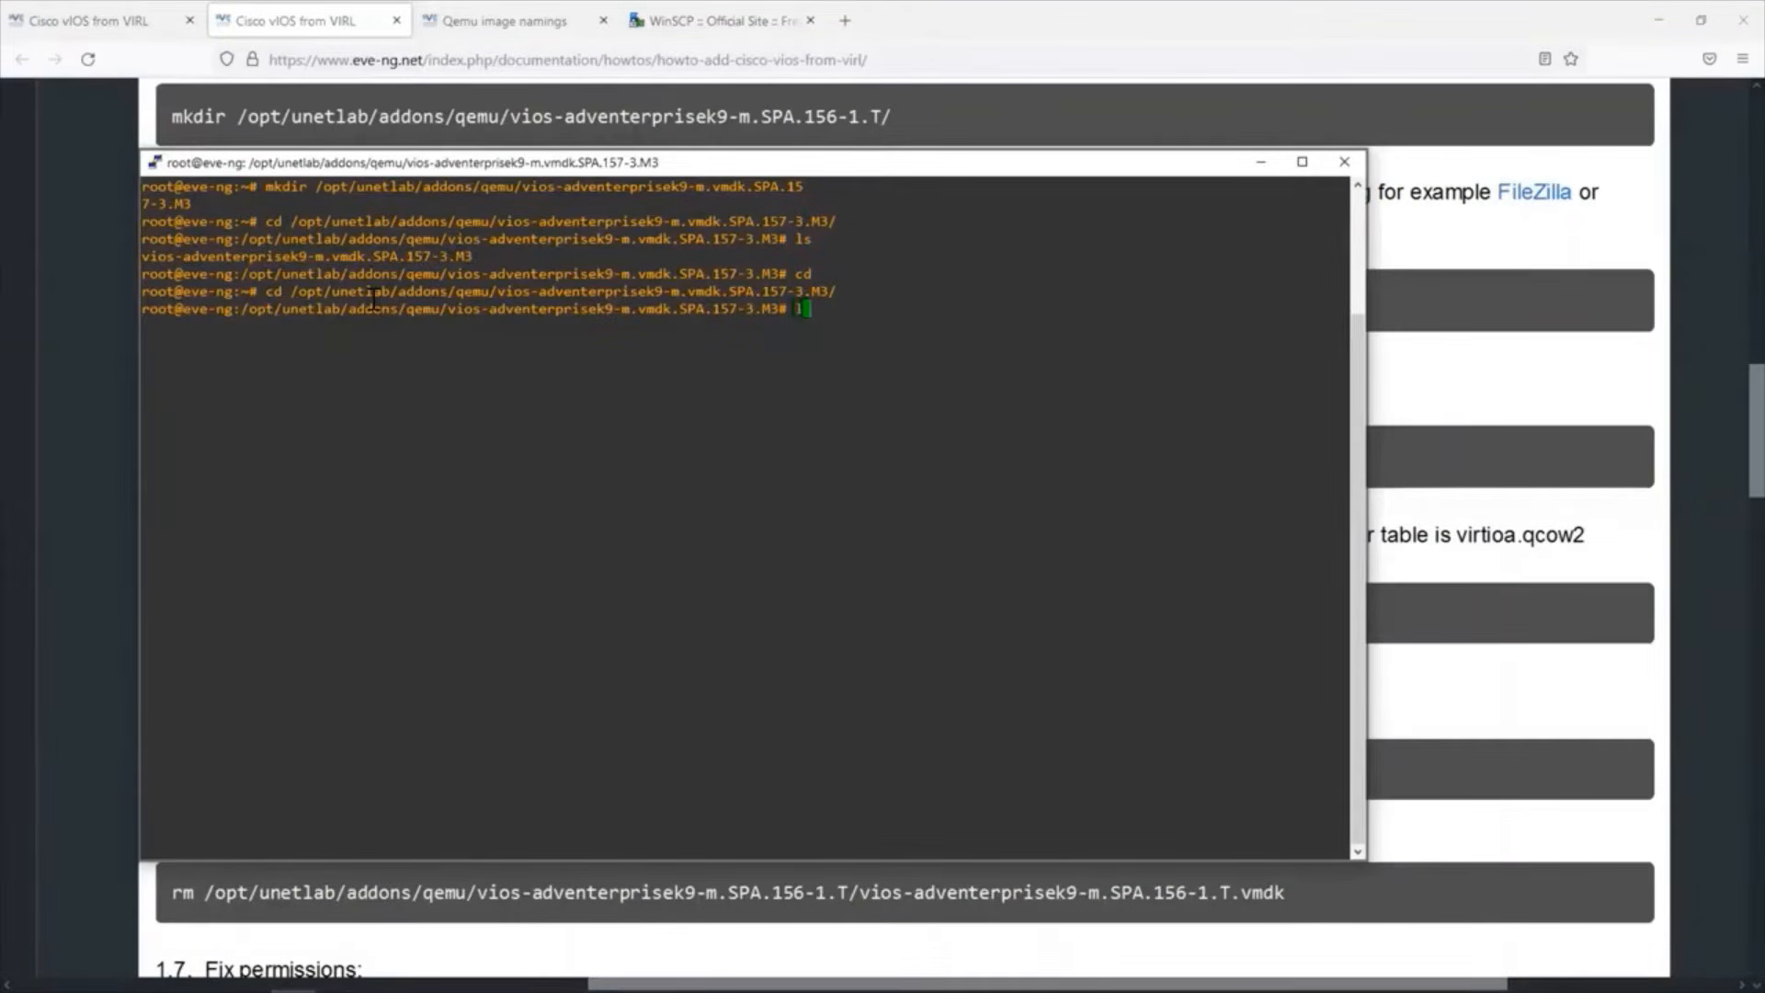
List the contents of the vios image folder and highlight the image's filename.
{"action": "type", "text": "ls"}
{"action": "key", "text": "Return"}
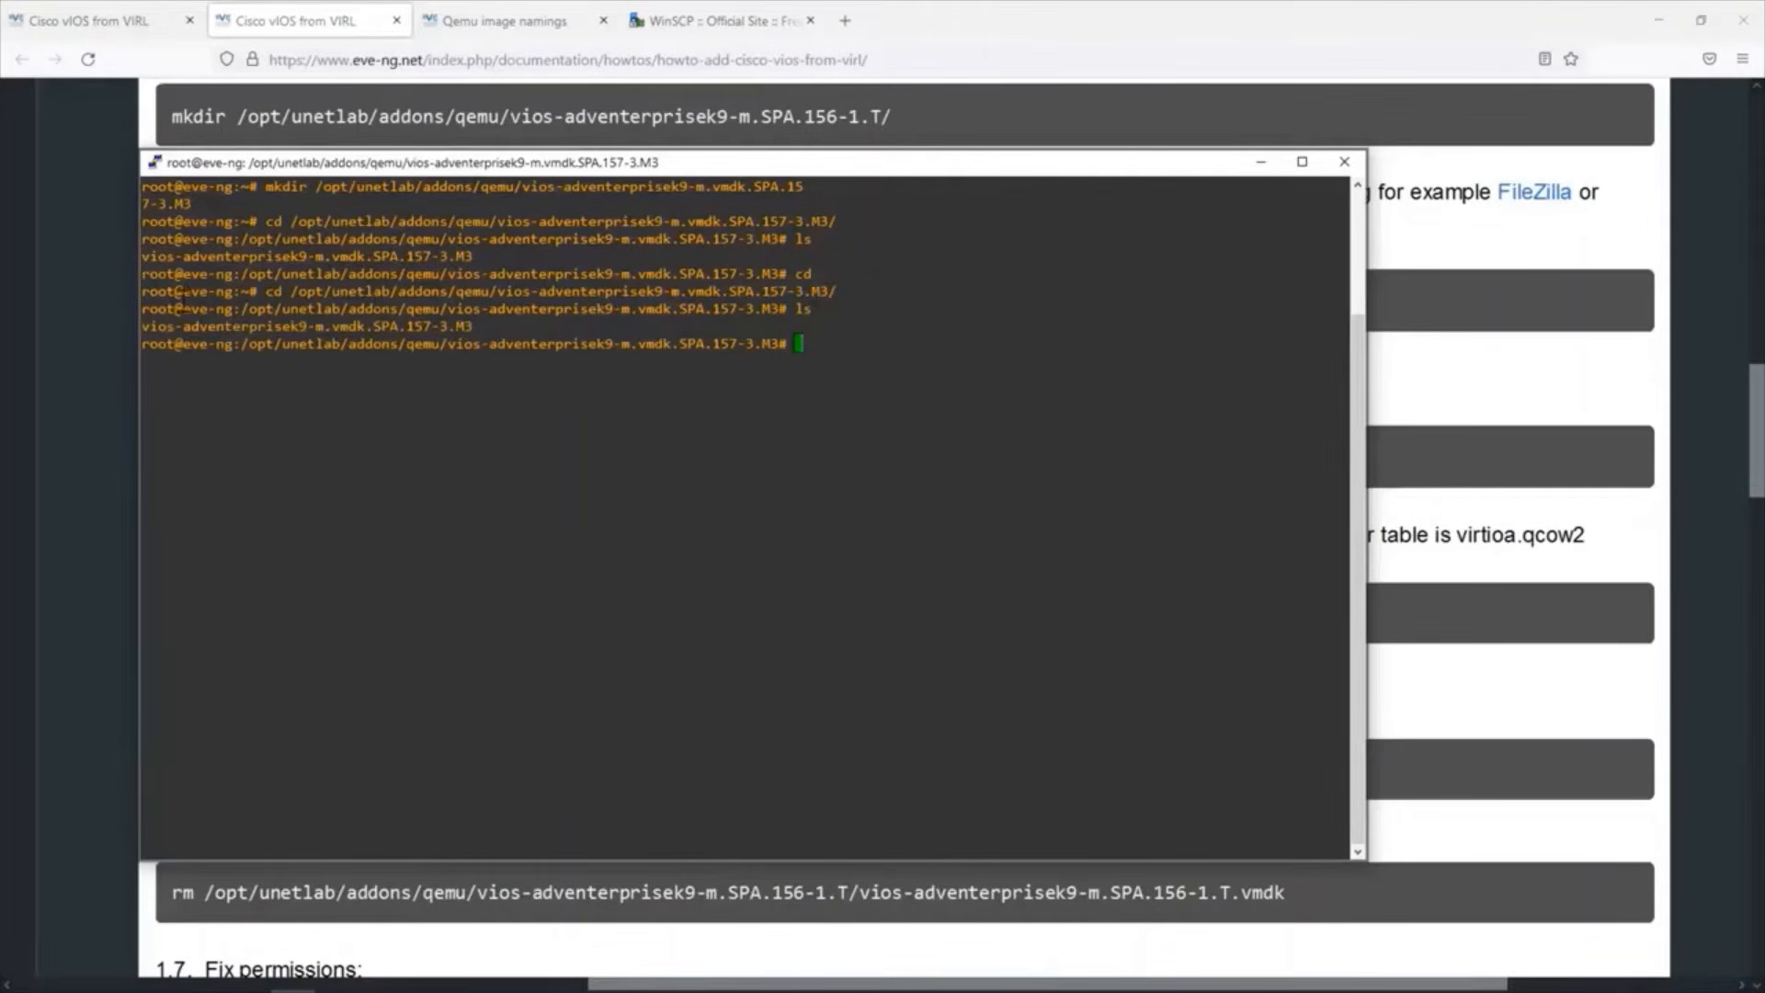
{"action": "left_click_drag", "start_coordinate": [141, 324], "coordinate": [458, 314]}
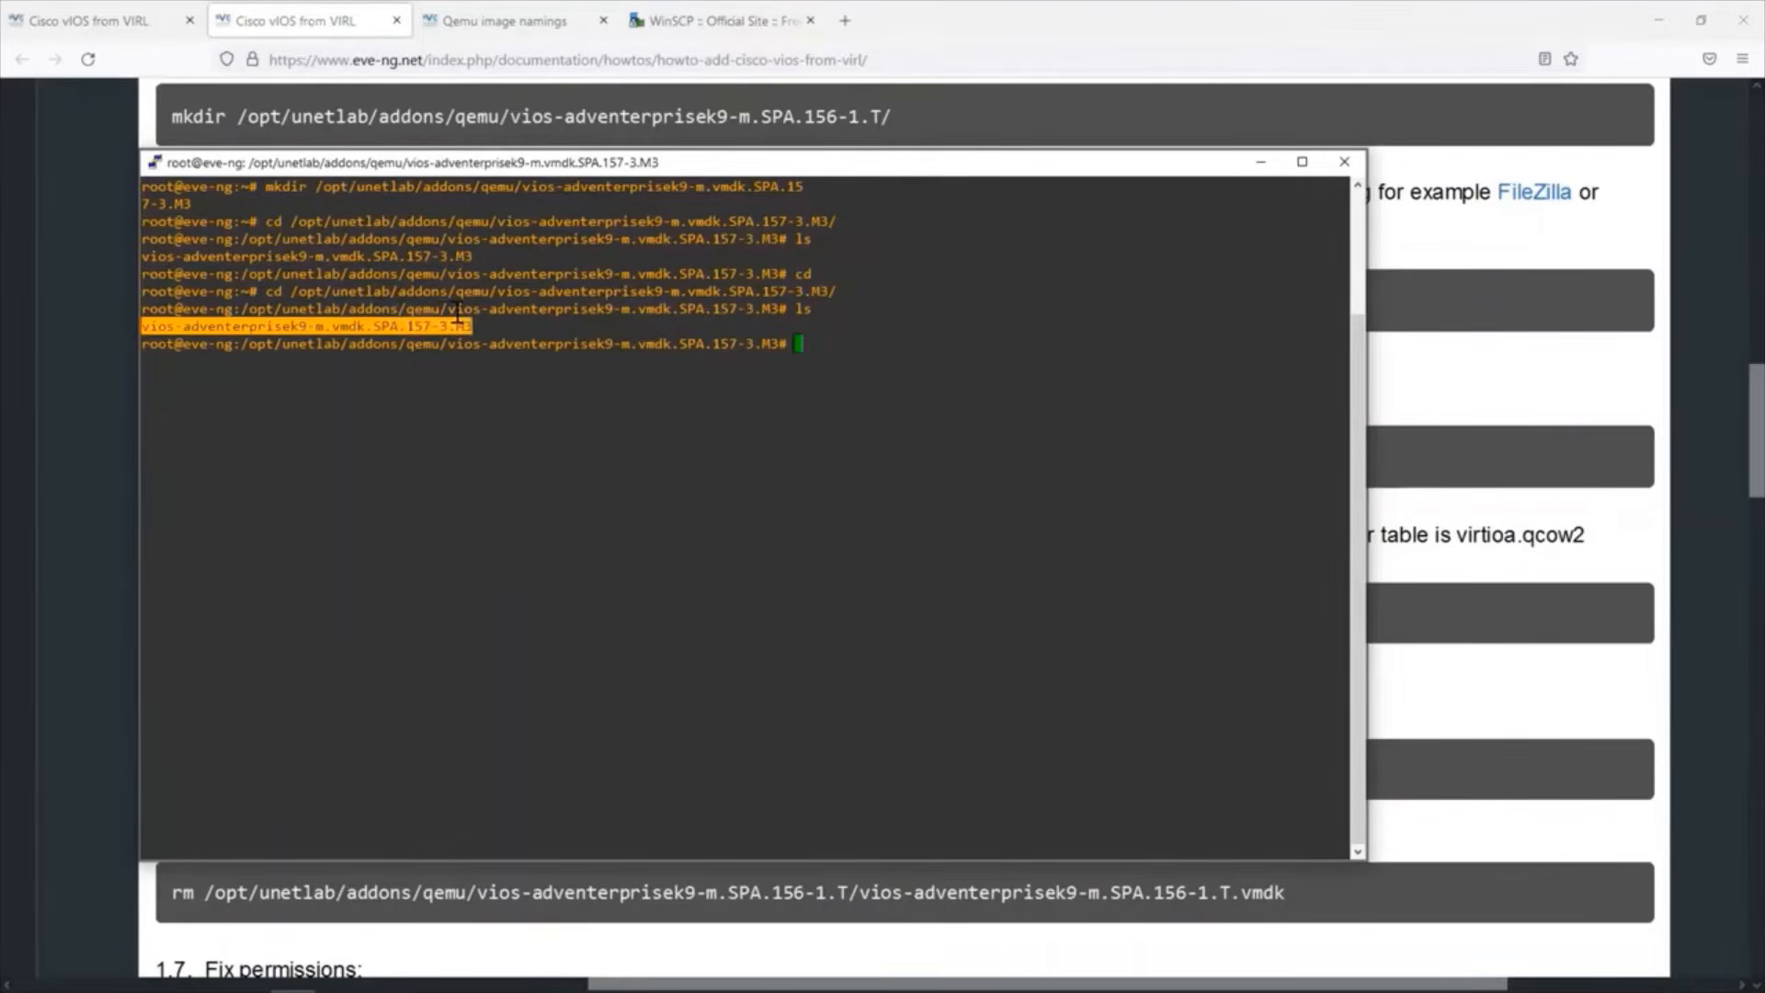
Following guide step 1.4, rename vios-adventerprisek9-m.vmdk.SPA.157-3.M3 to vios-adventerprisek9-m.vmdk.SPA.157-3.M3.vmdk in the PuTTY session.
{"action": "left_click", "coordinate": [844, 49]}
{"action": "scroll", "coordinate": [329, 245], "scroll_direction": "down", "scroll_amount": 3}
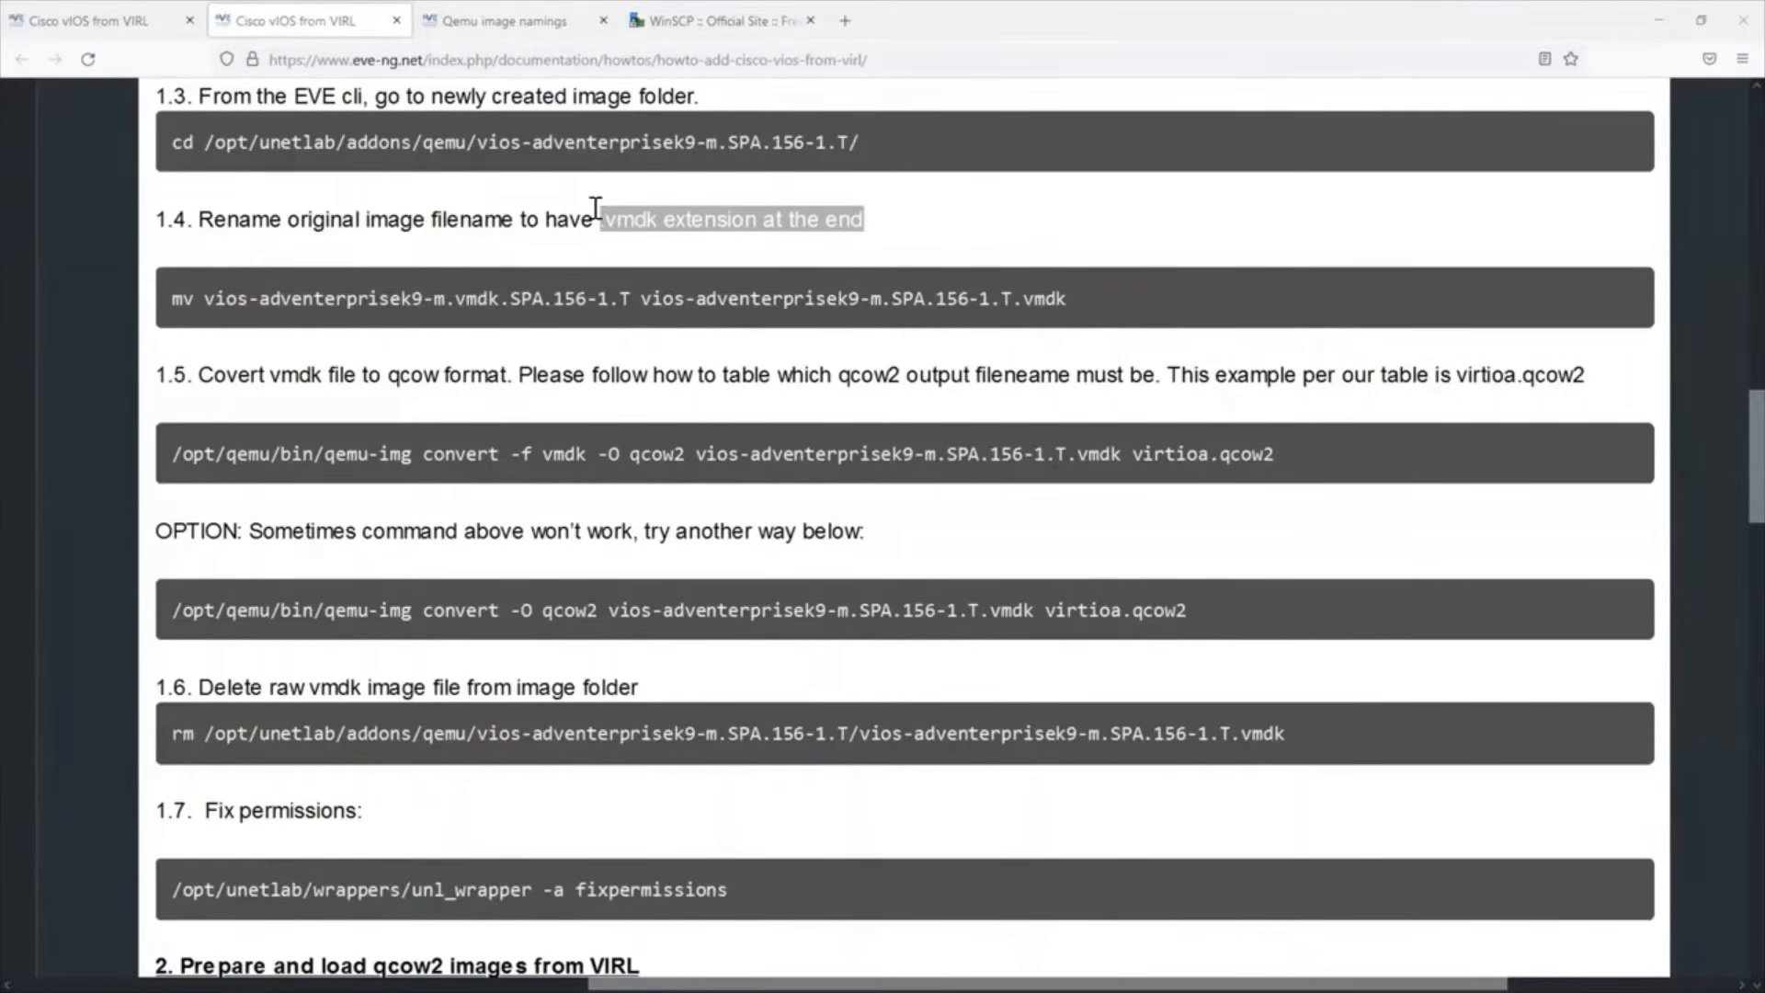
{"action": "key", "text": "alt+Tab"}
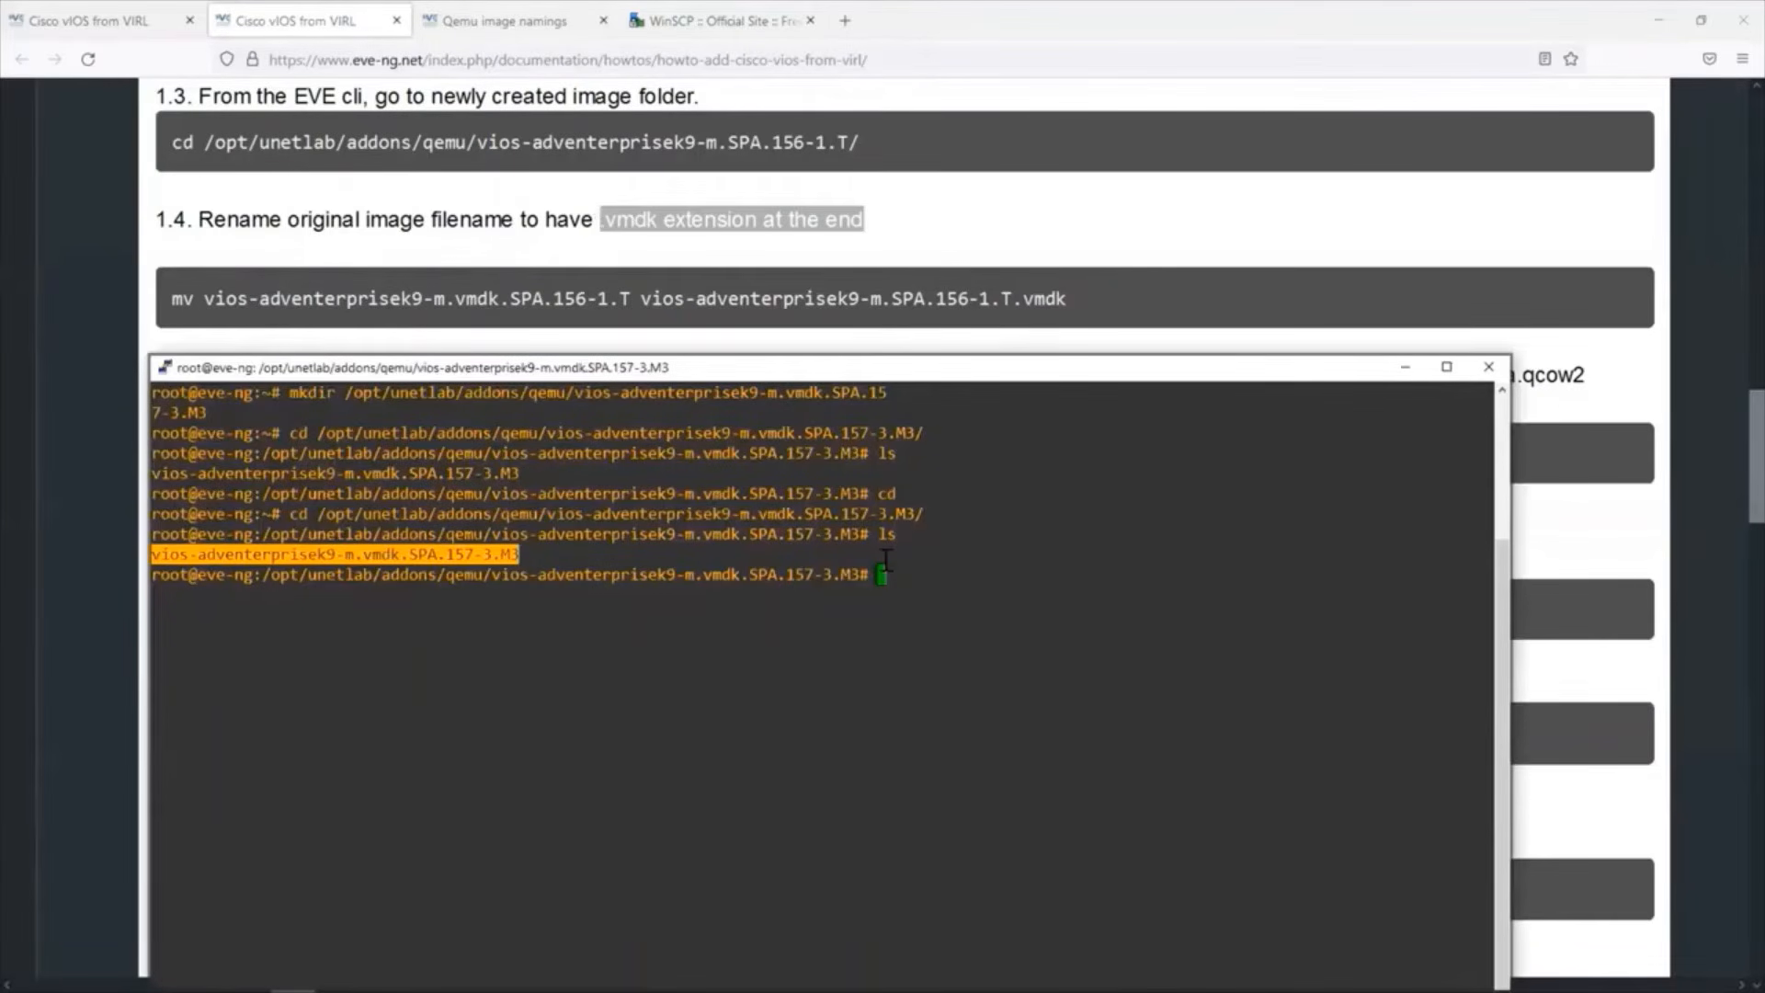
{"action": "type", "text": "mv vi"}
{"action": "key", "text": "Tab"}
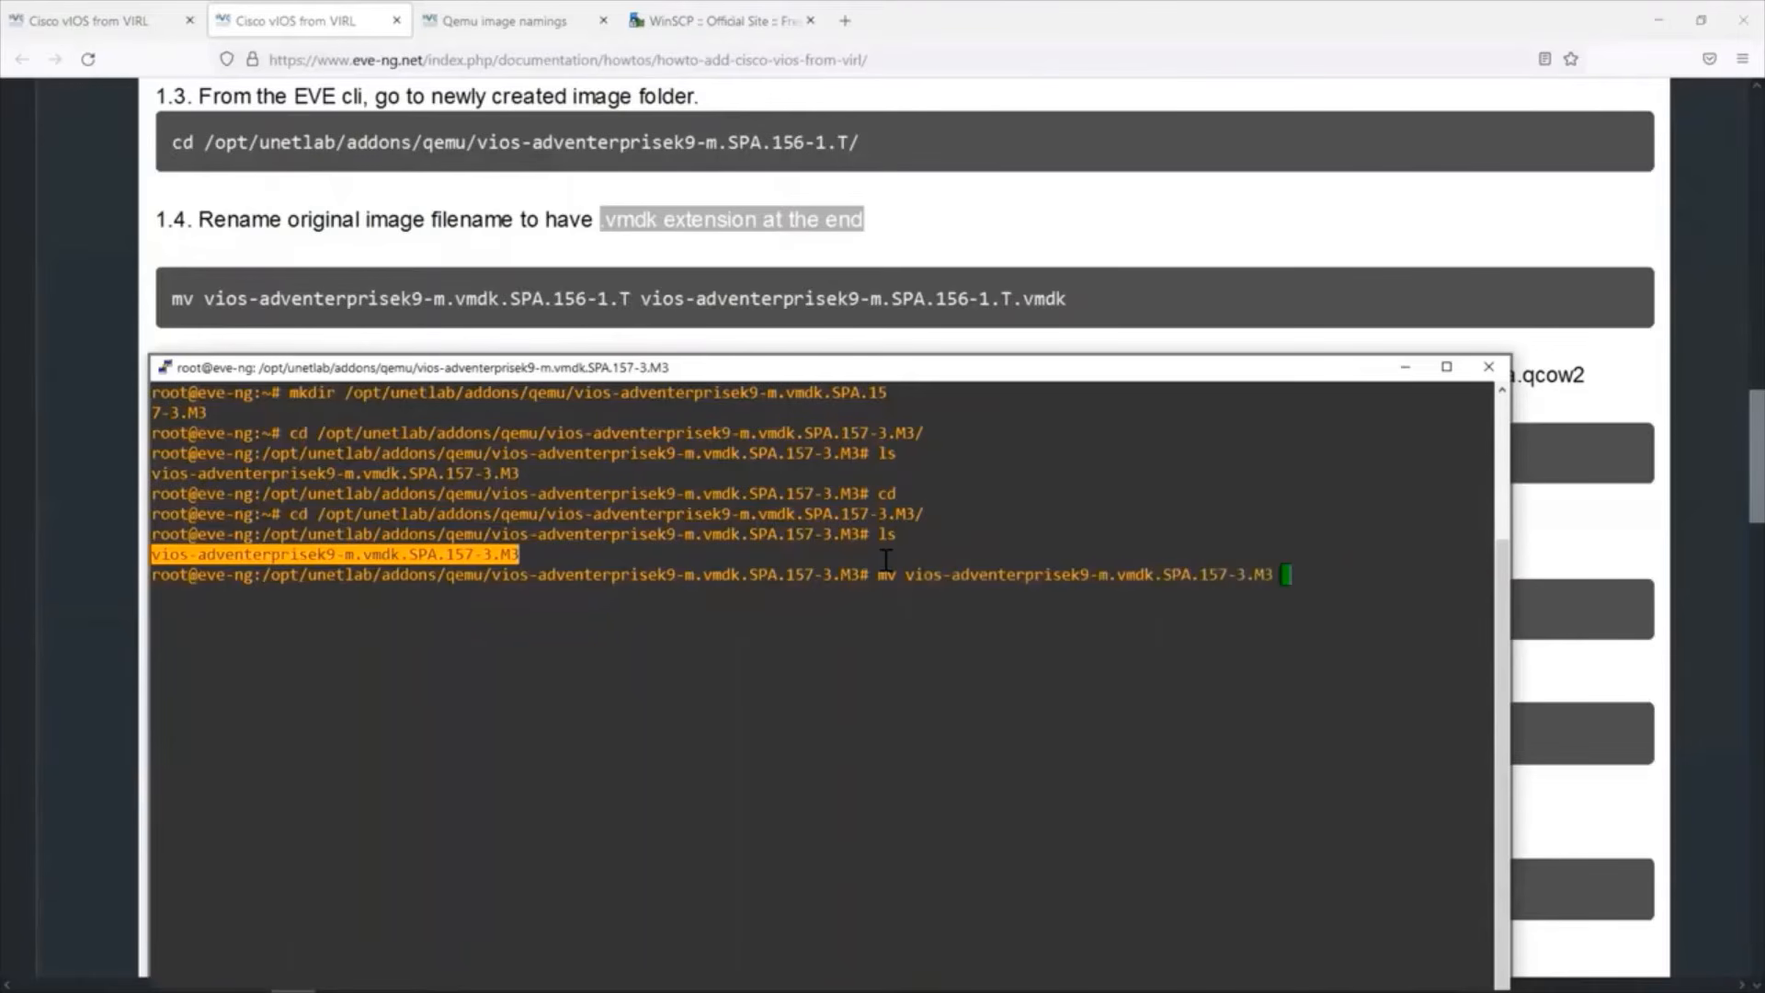
{"action": "type", "text": "vi"}
{"action": "key", "text": "Tab"}
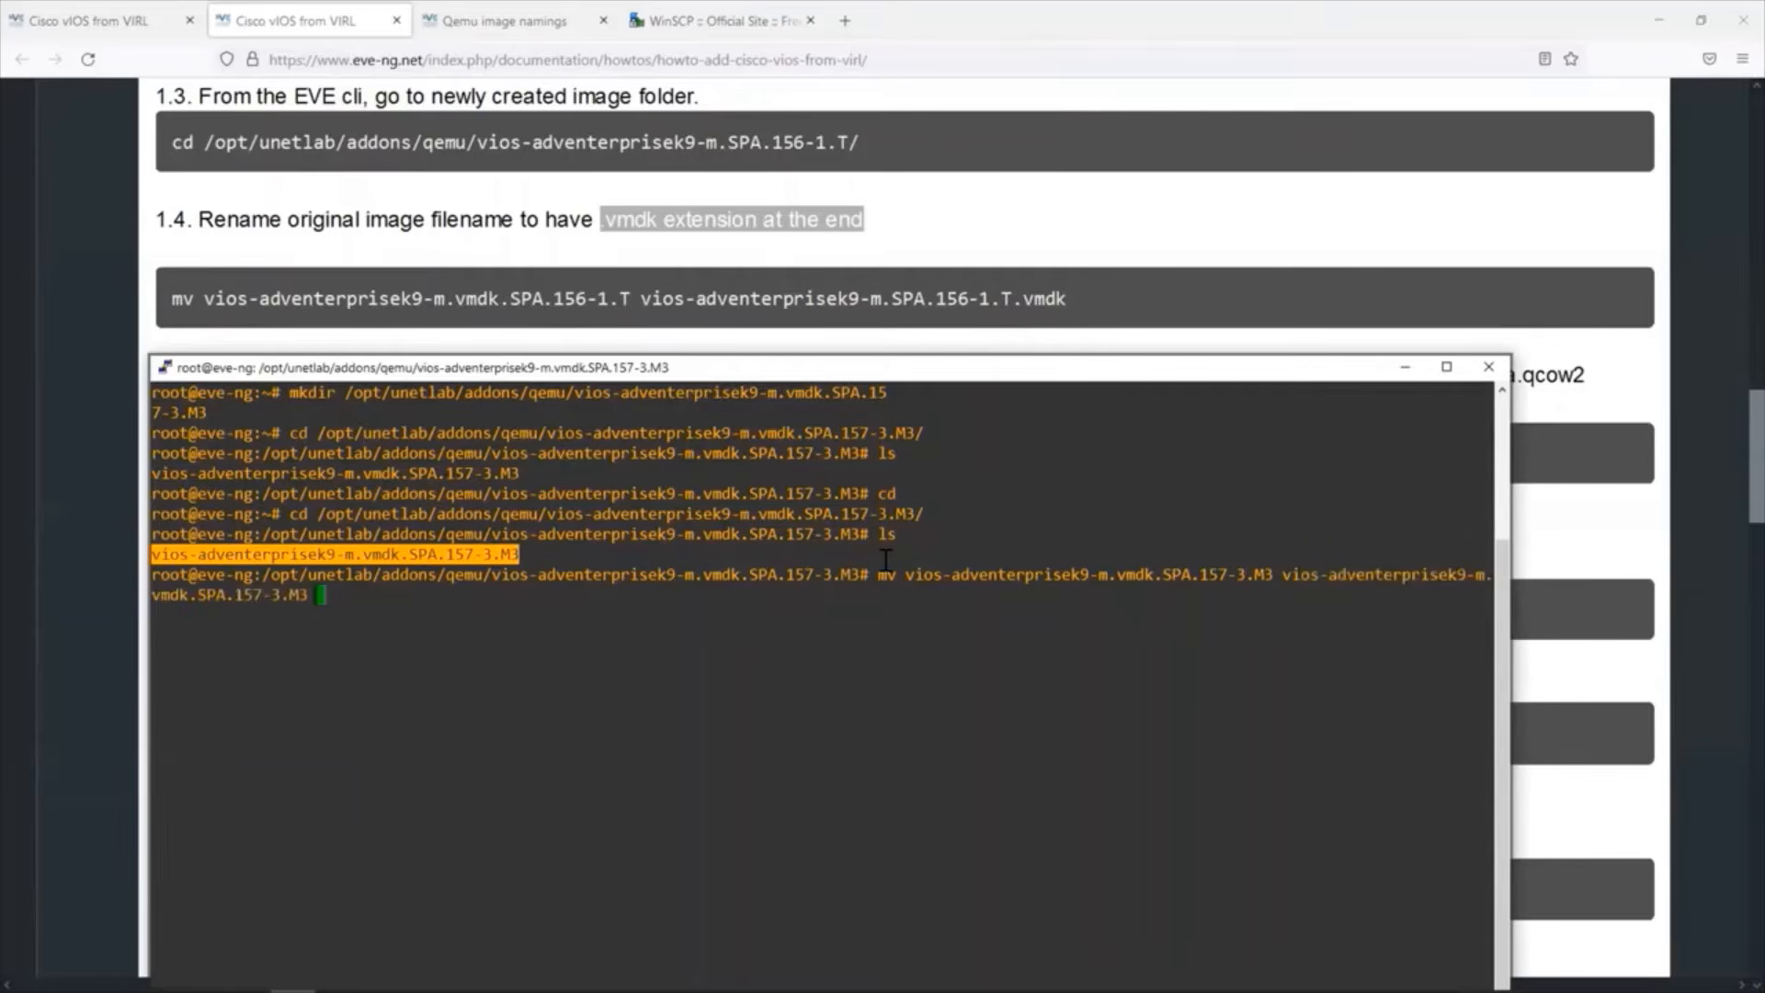
{"action": "key", "text": "BackSpace"}
{"action": "type", "text": ".vmdk"}
{"action": "key", "text": "Return"}
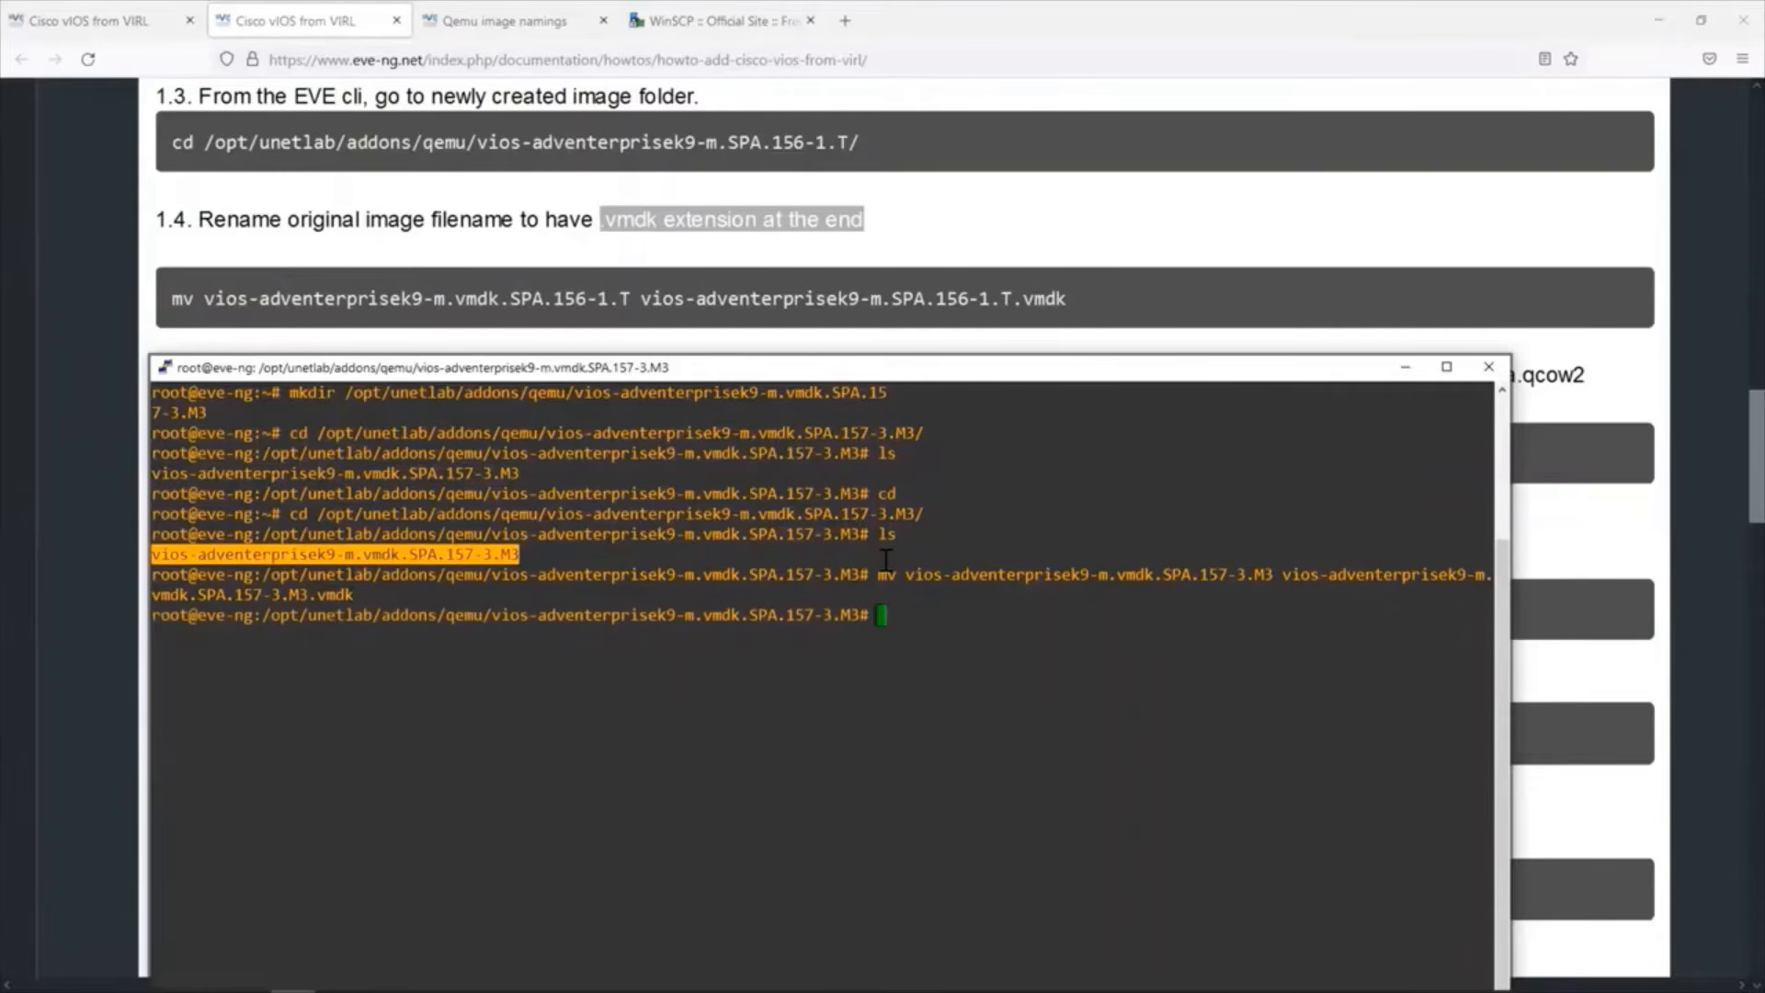
List the vios image folder's contents and highlight the renamed .vmdk file.
{"action": "type", "text": "ls"}
{"action": "key", "text": "Return"}
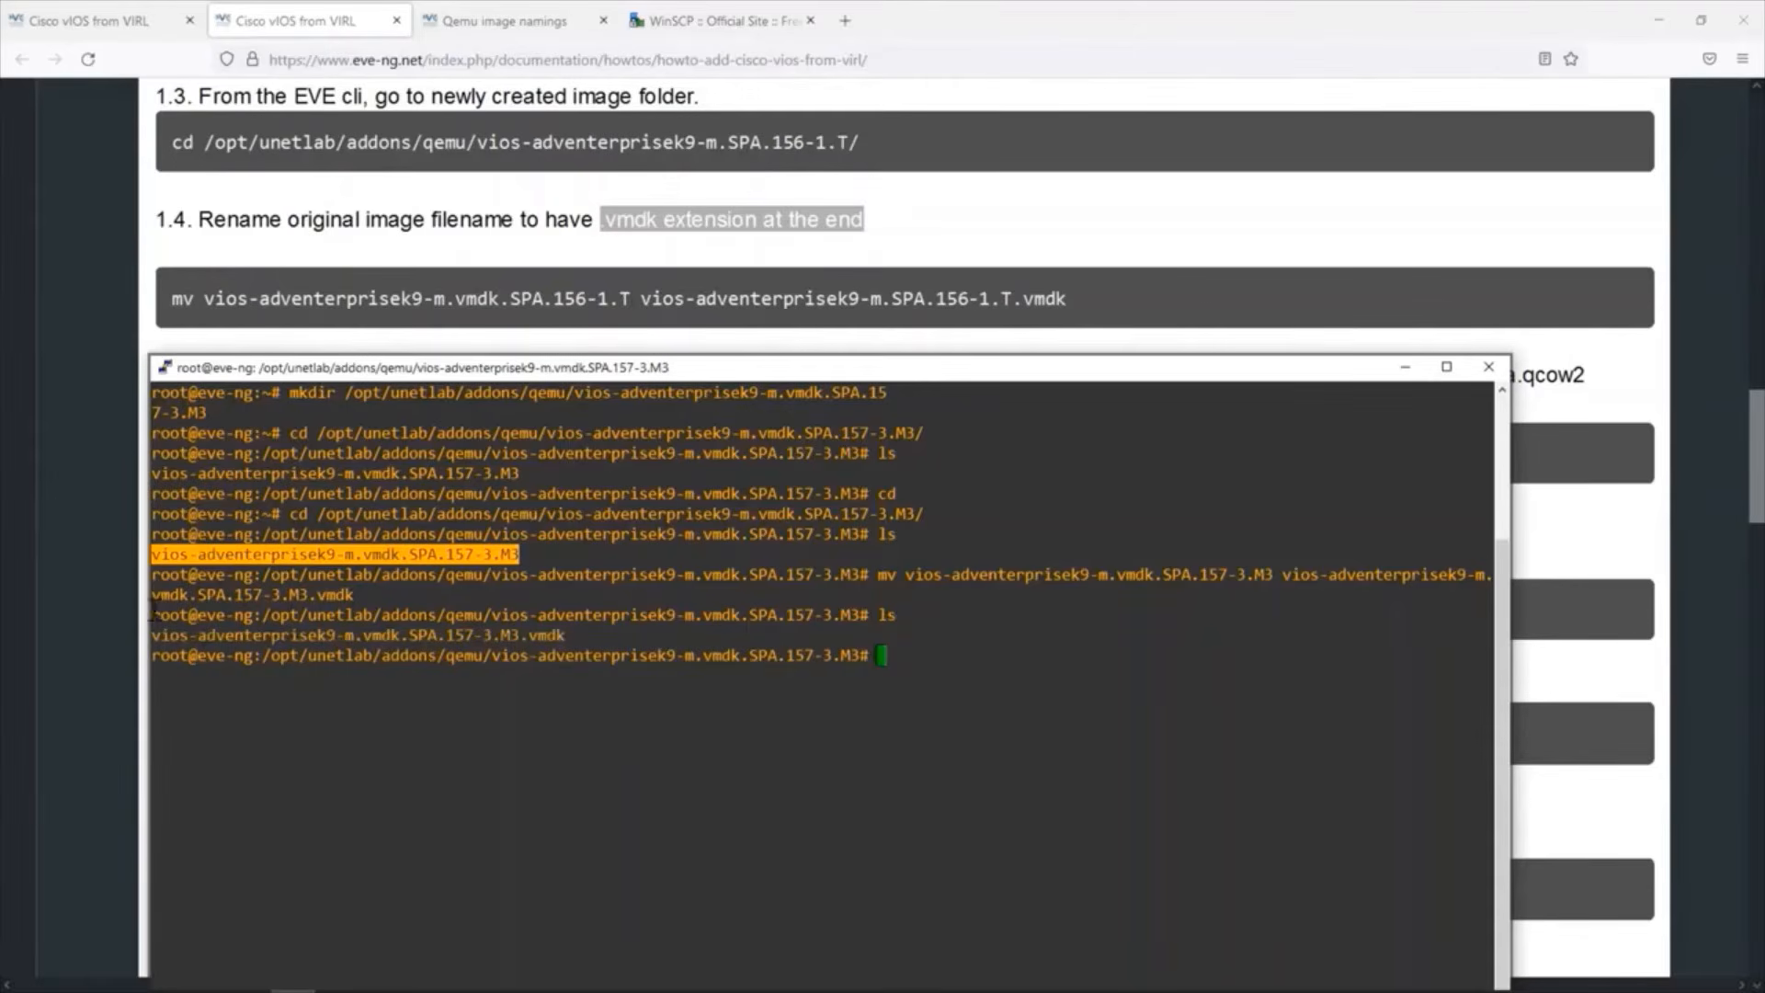
{"action": "left_click_drag", "start_coordinate": [147, 635], "coordinate": [545, 628]}
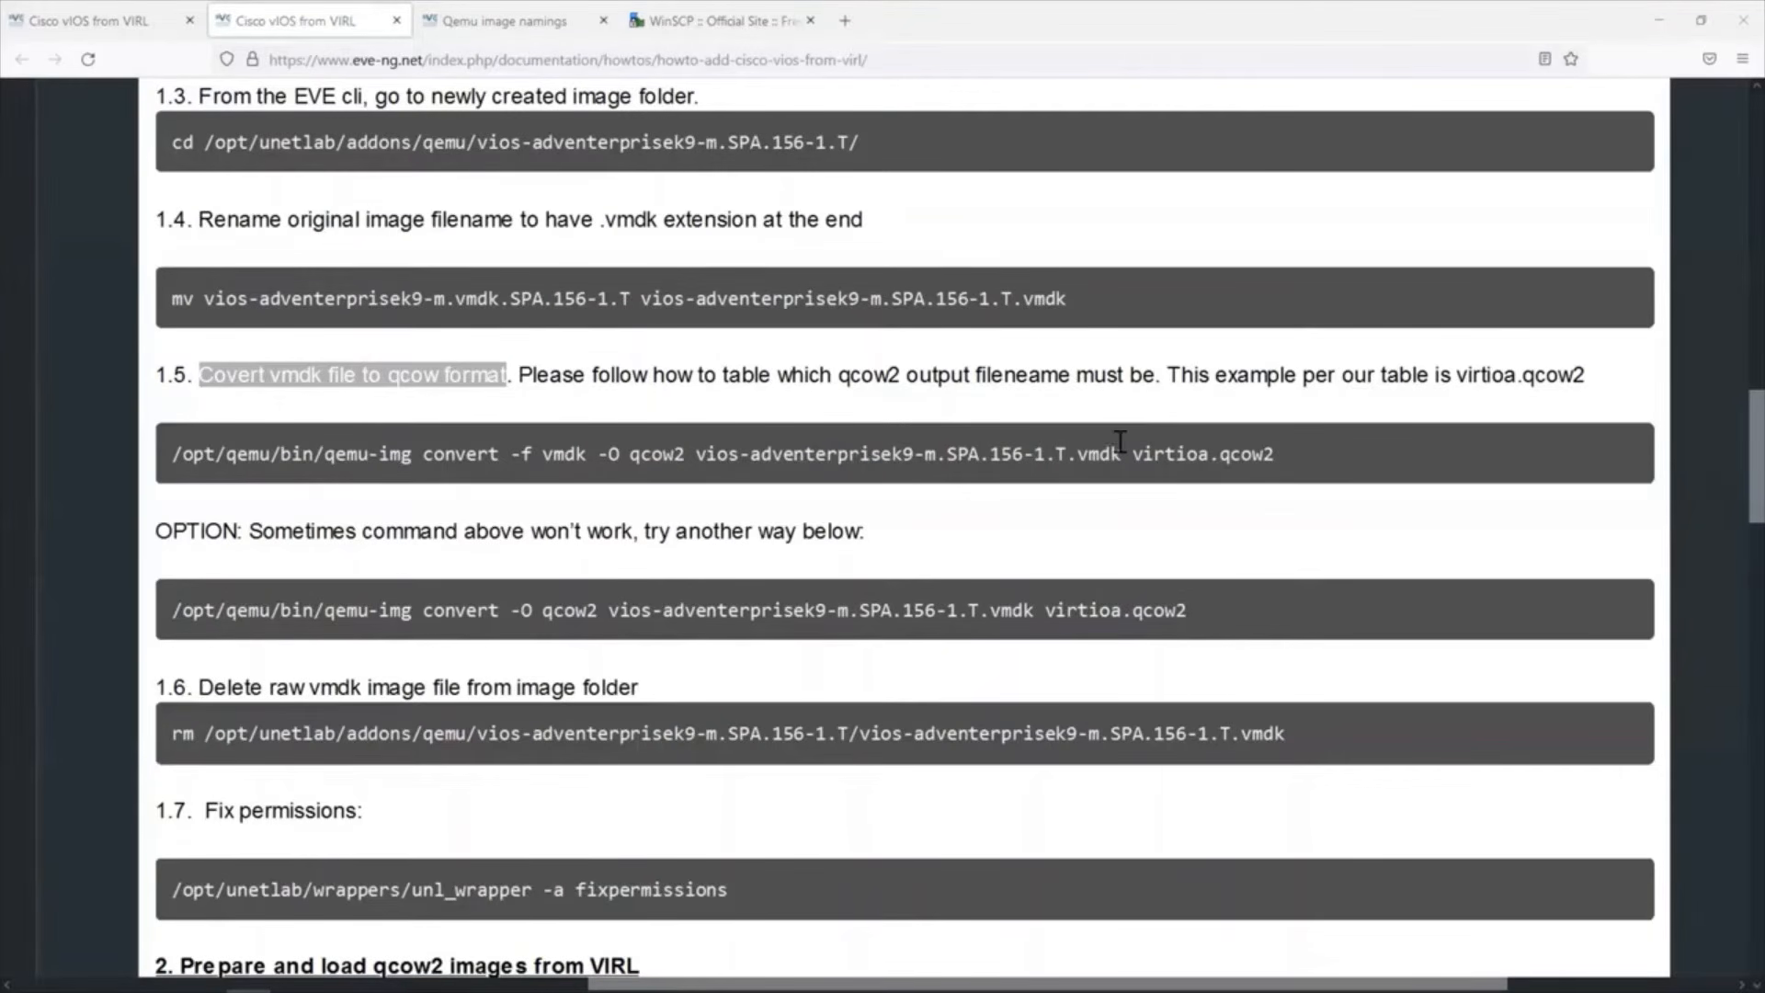
Highlight virtioa in the guide's step 1.5 command and compare it with the vios- row of the Qemu image namings table.
{"action": "left_click_drag", "start_coordinate": [1120, 441], "coordinate": [1197, 440]}
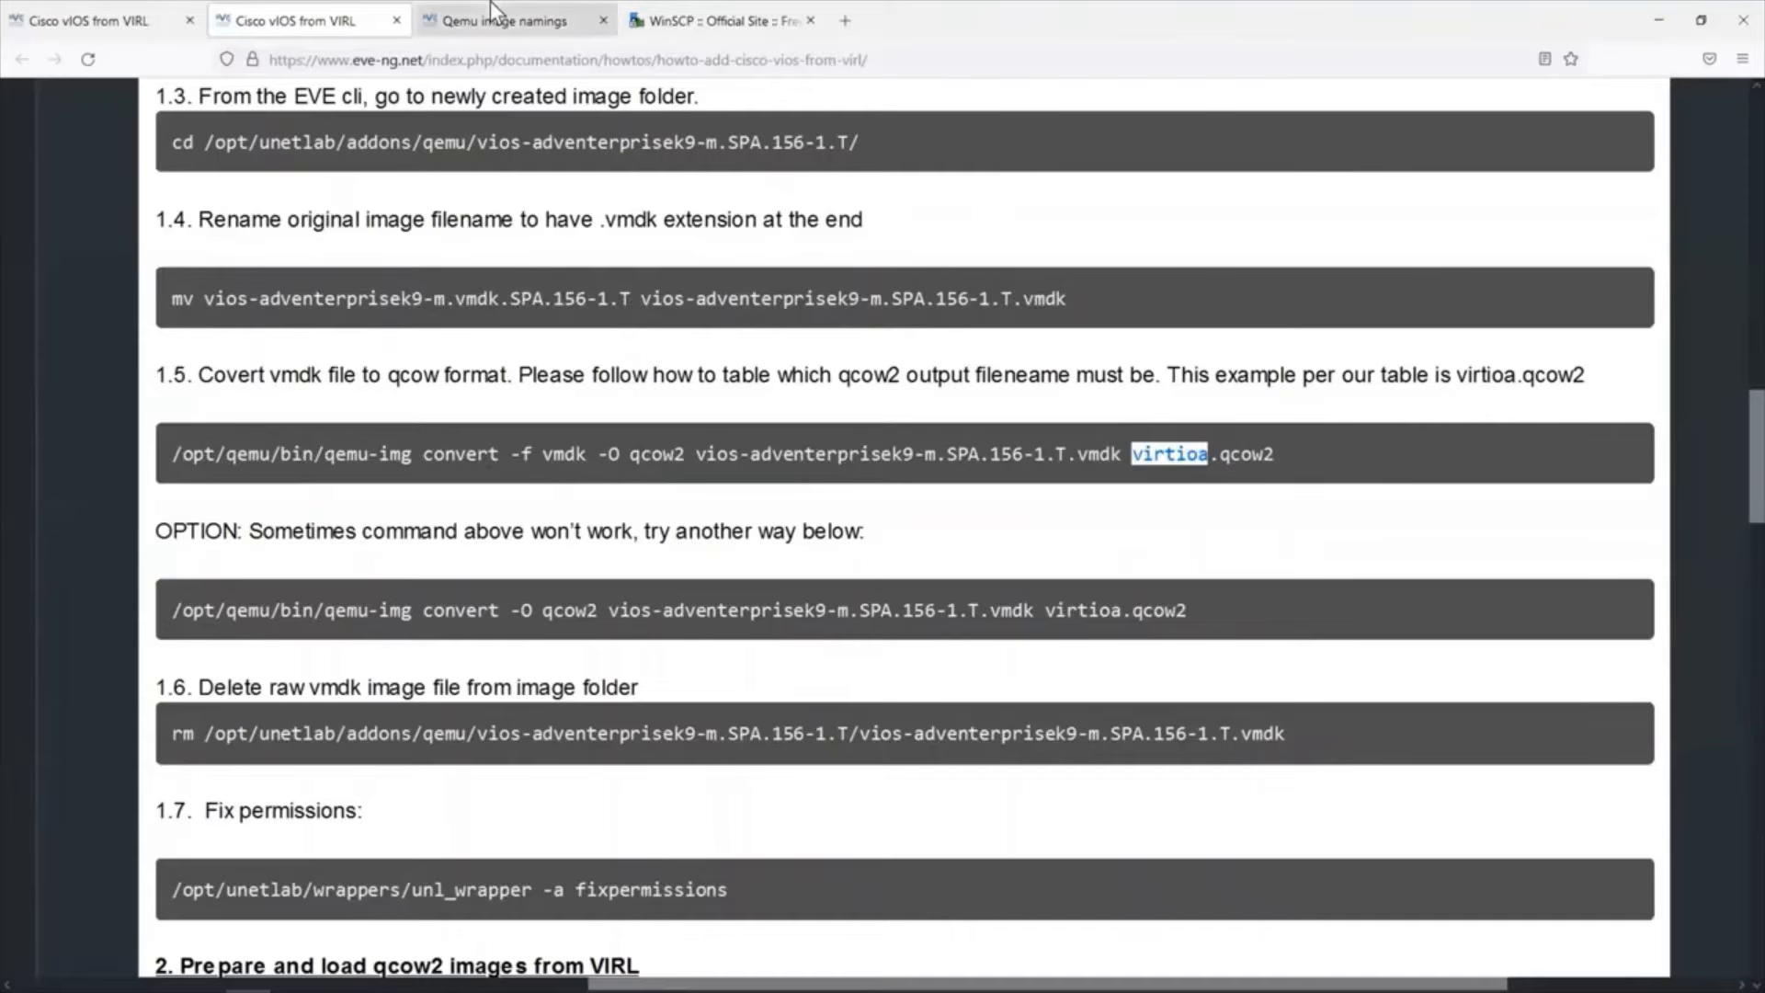
{"action": "left_click", "coordinate": [504, 27]}
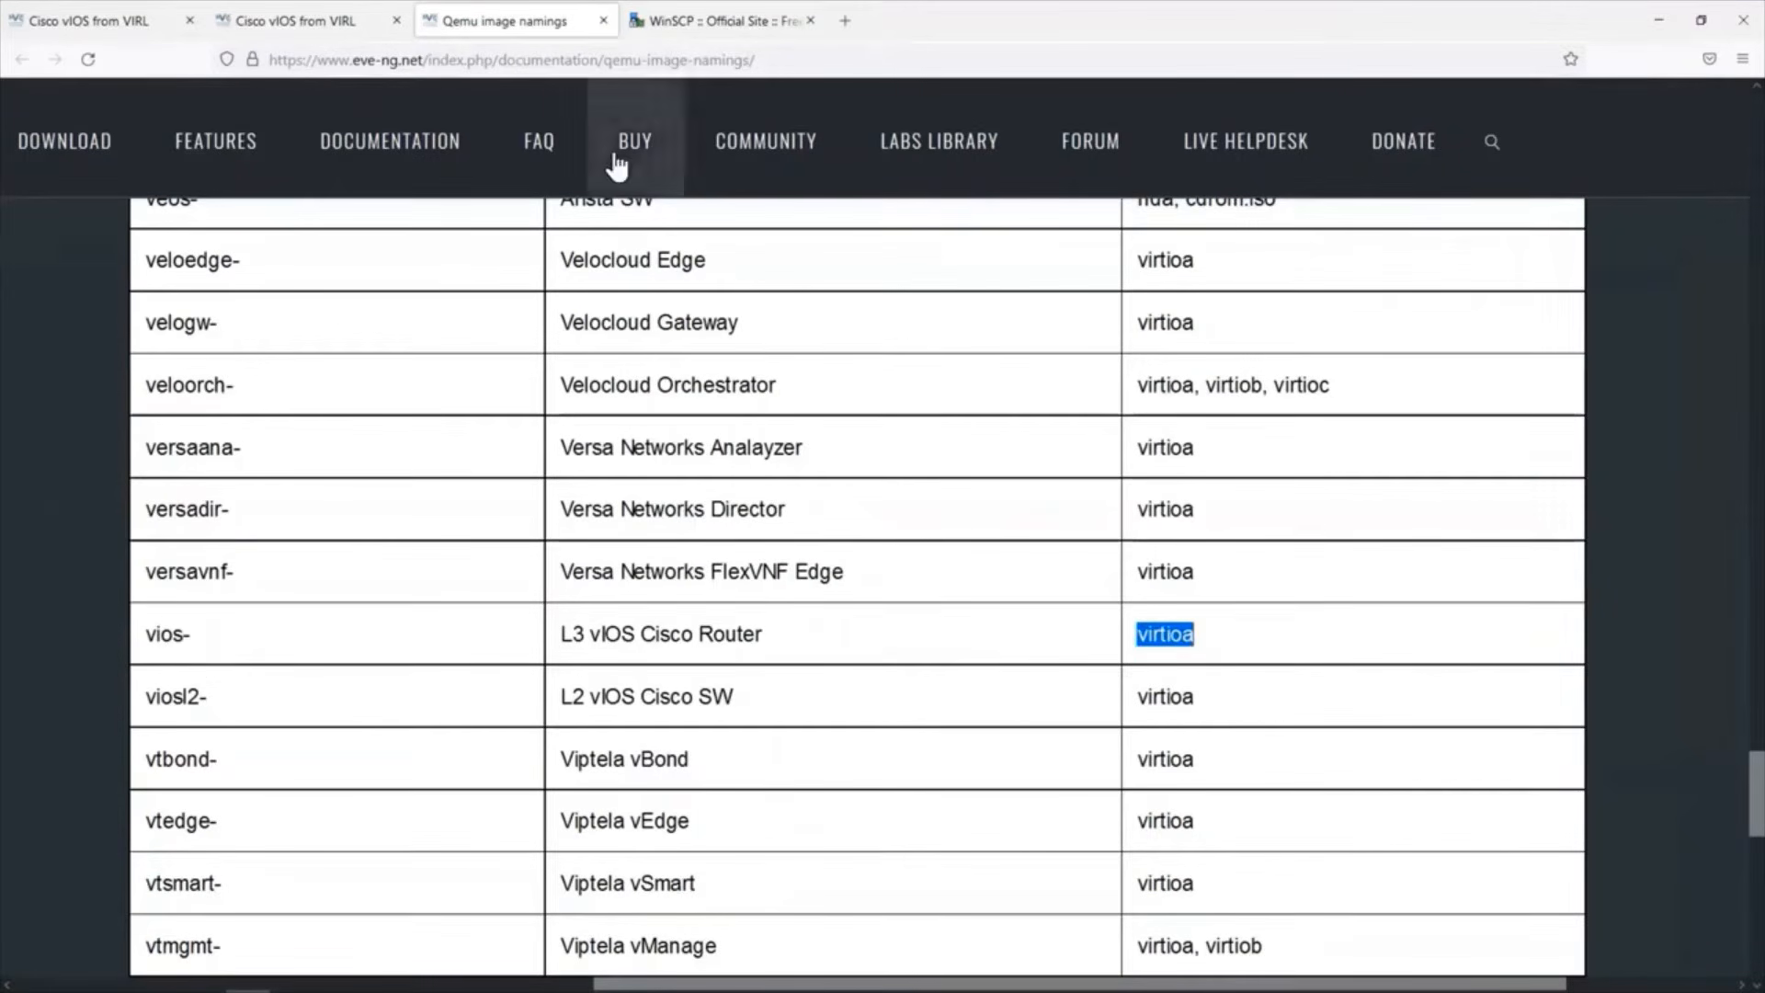
{"action": "left_click", "coordinate": [288, 26]}
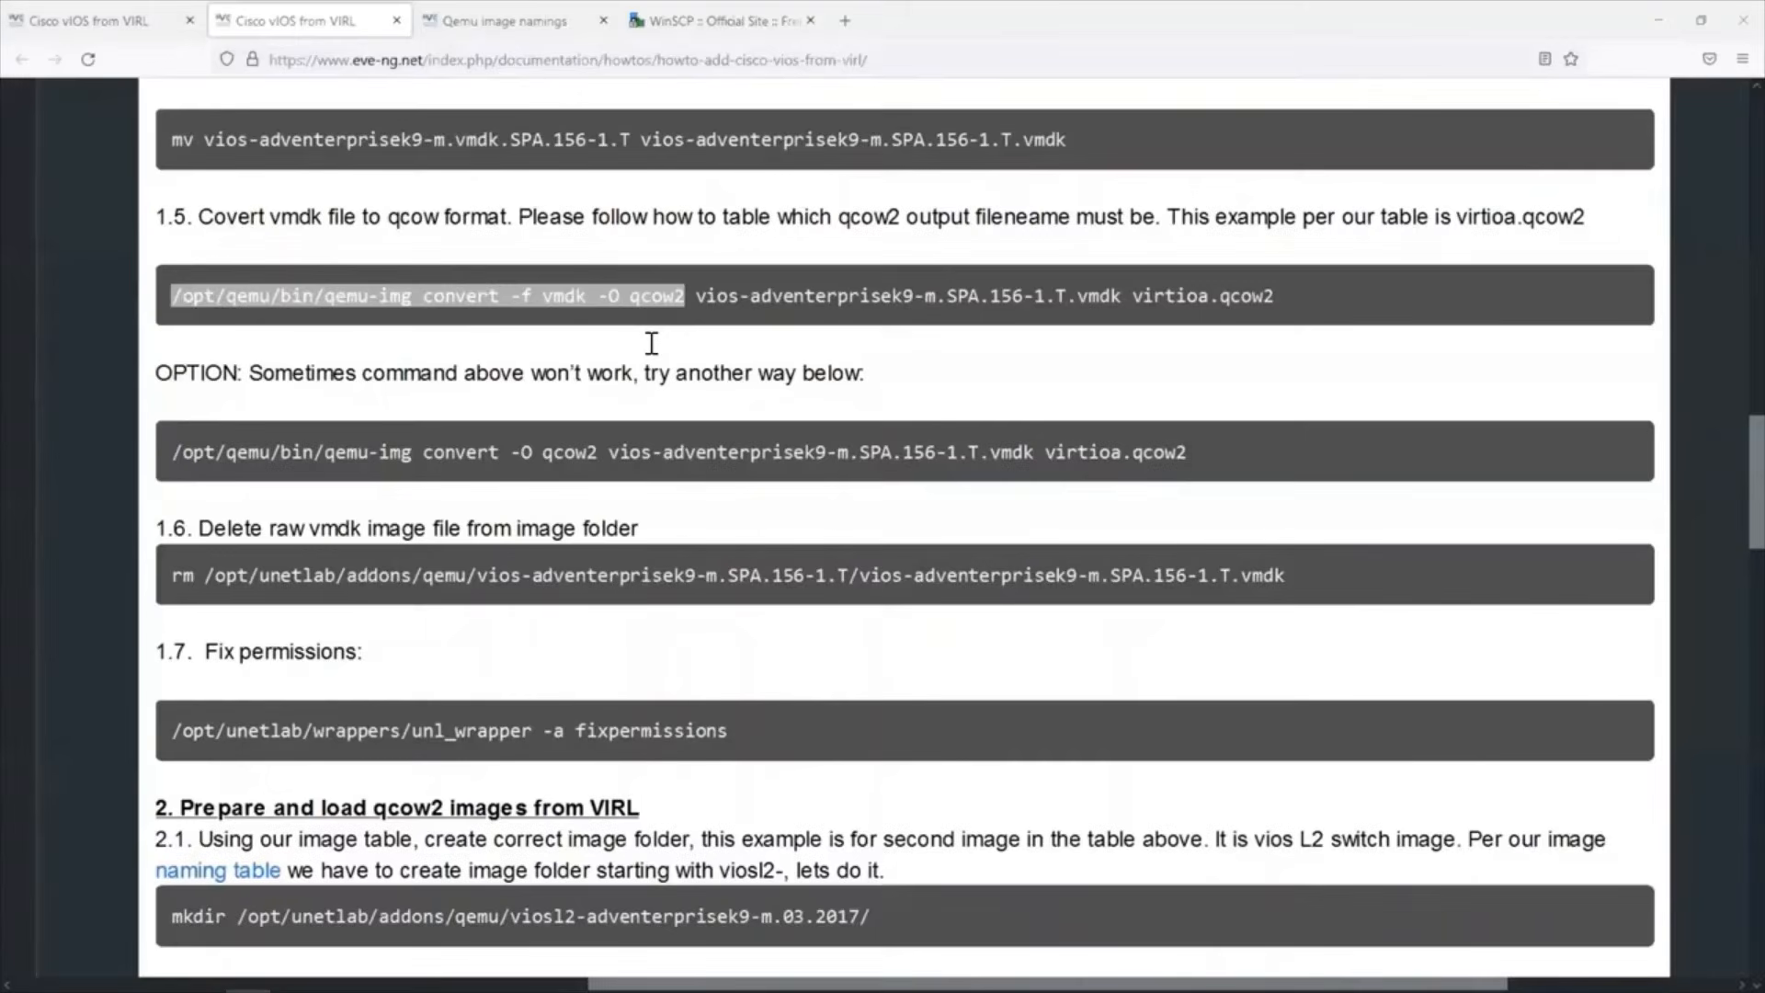
Copy /opt/qemu/bin/qemu-img convert -f vmdk -O qcow2 from step 1.5 into the PuTTY prompt and append the vios .vmdk filename.
{"action": "right_click", "coordinate": [591, 282]}
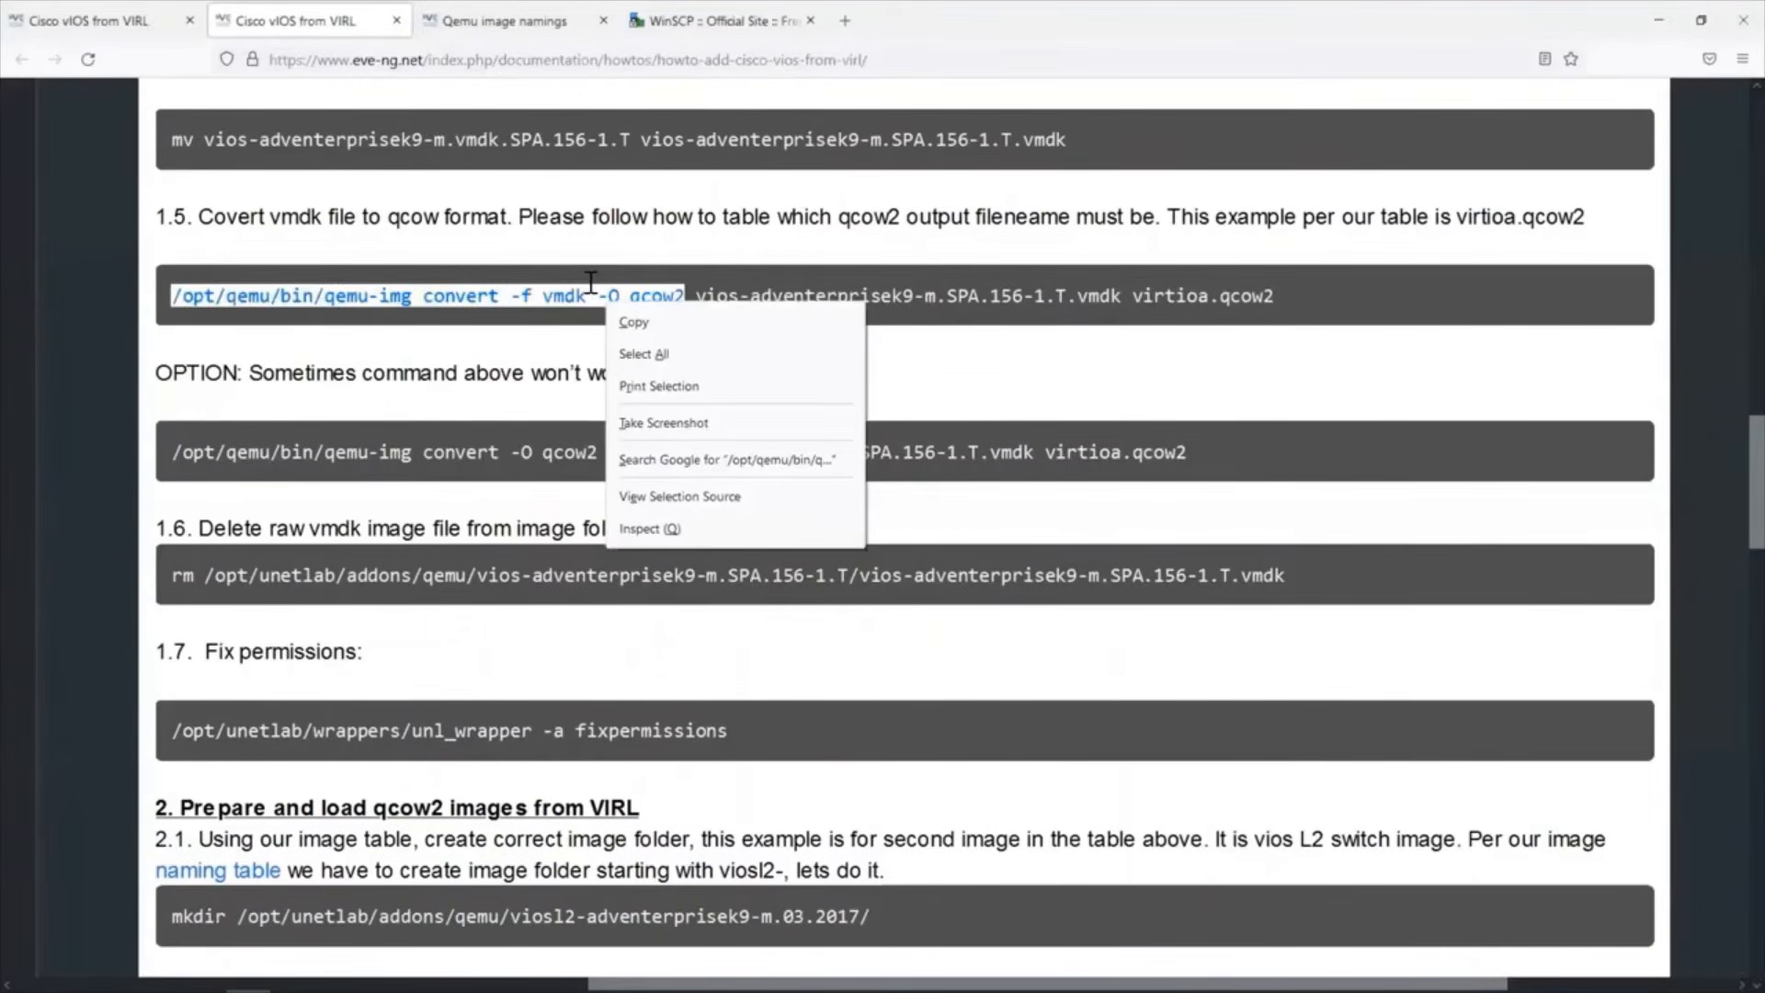
{"action": "left_click", "coordinate": [632, 322]}
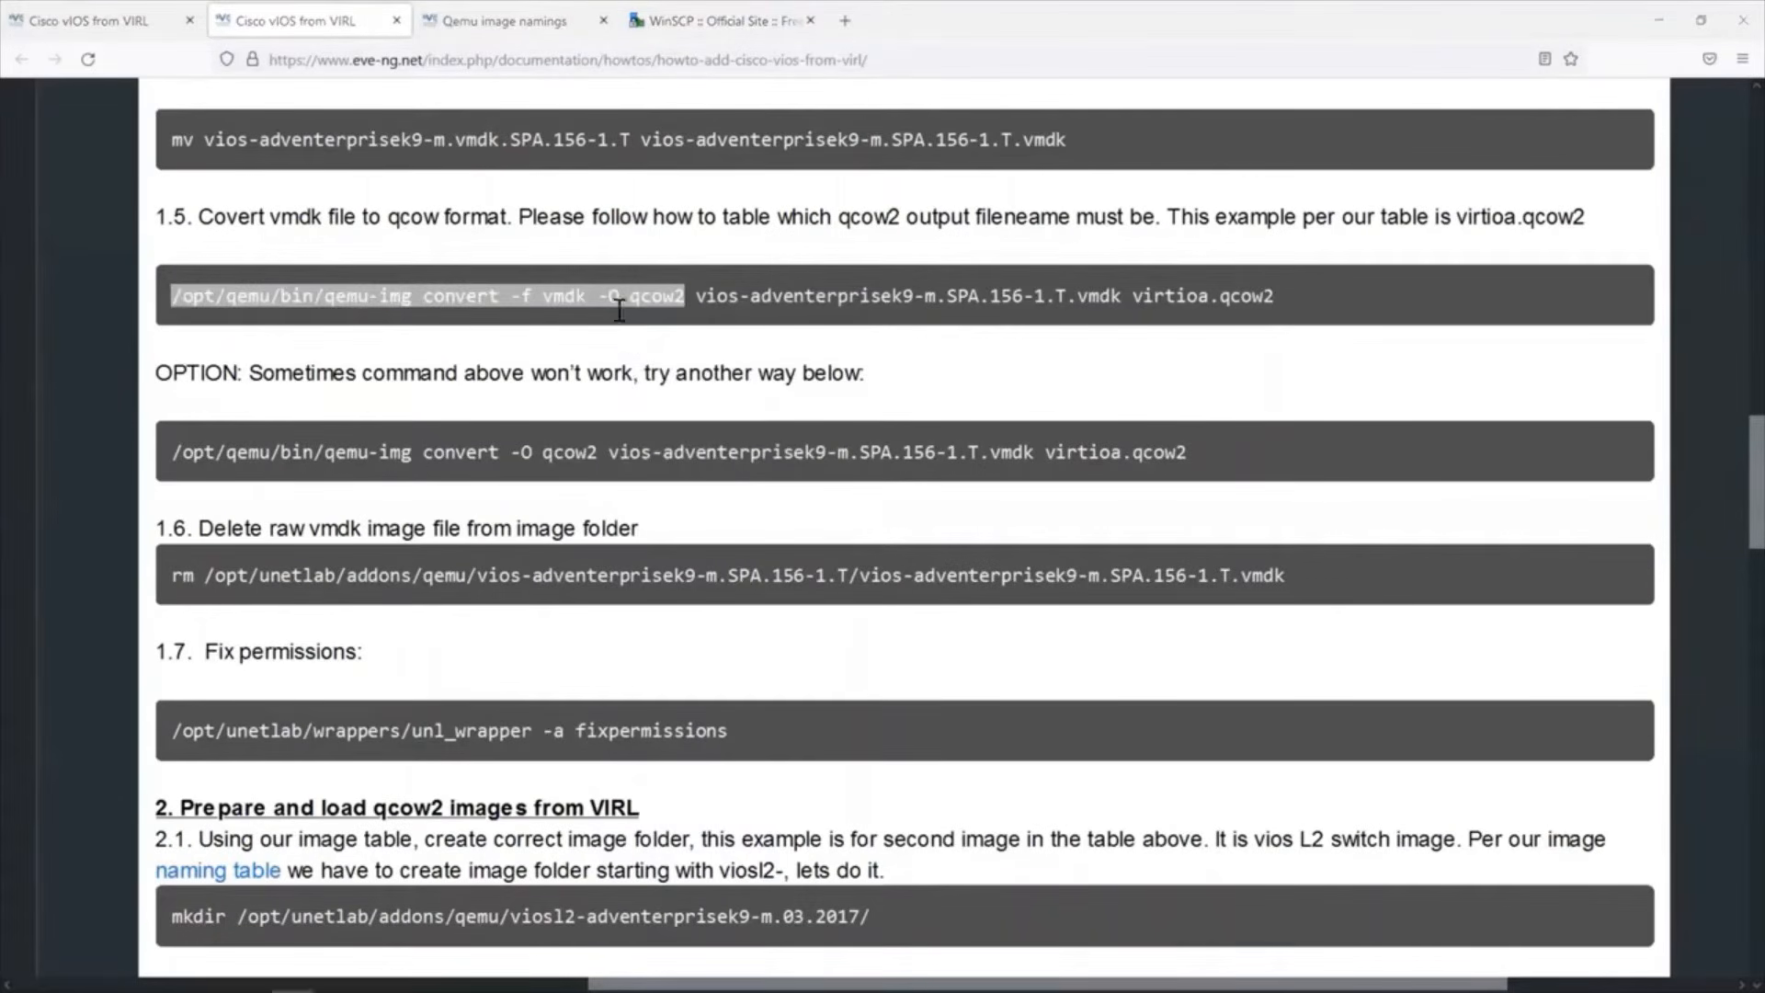
{"action": "key", "text": "alt+Tab"}
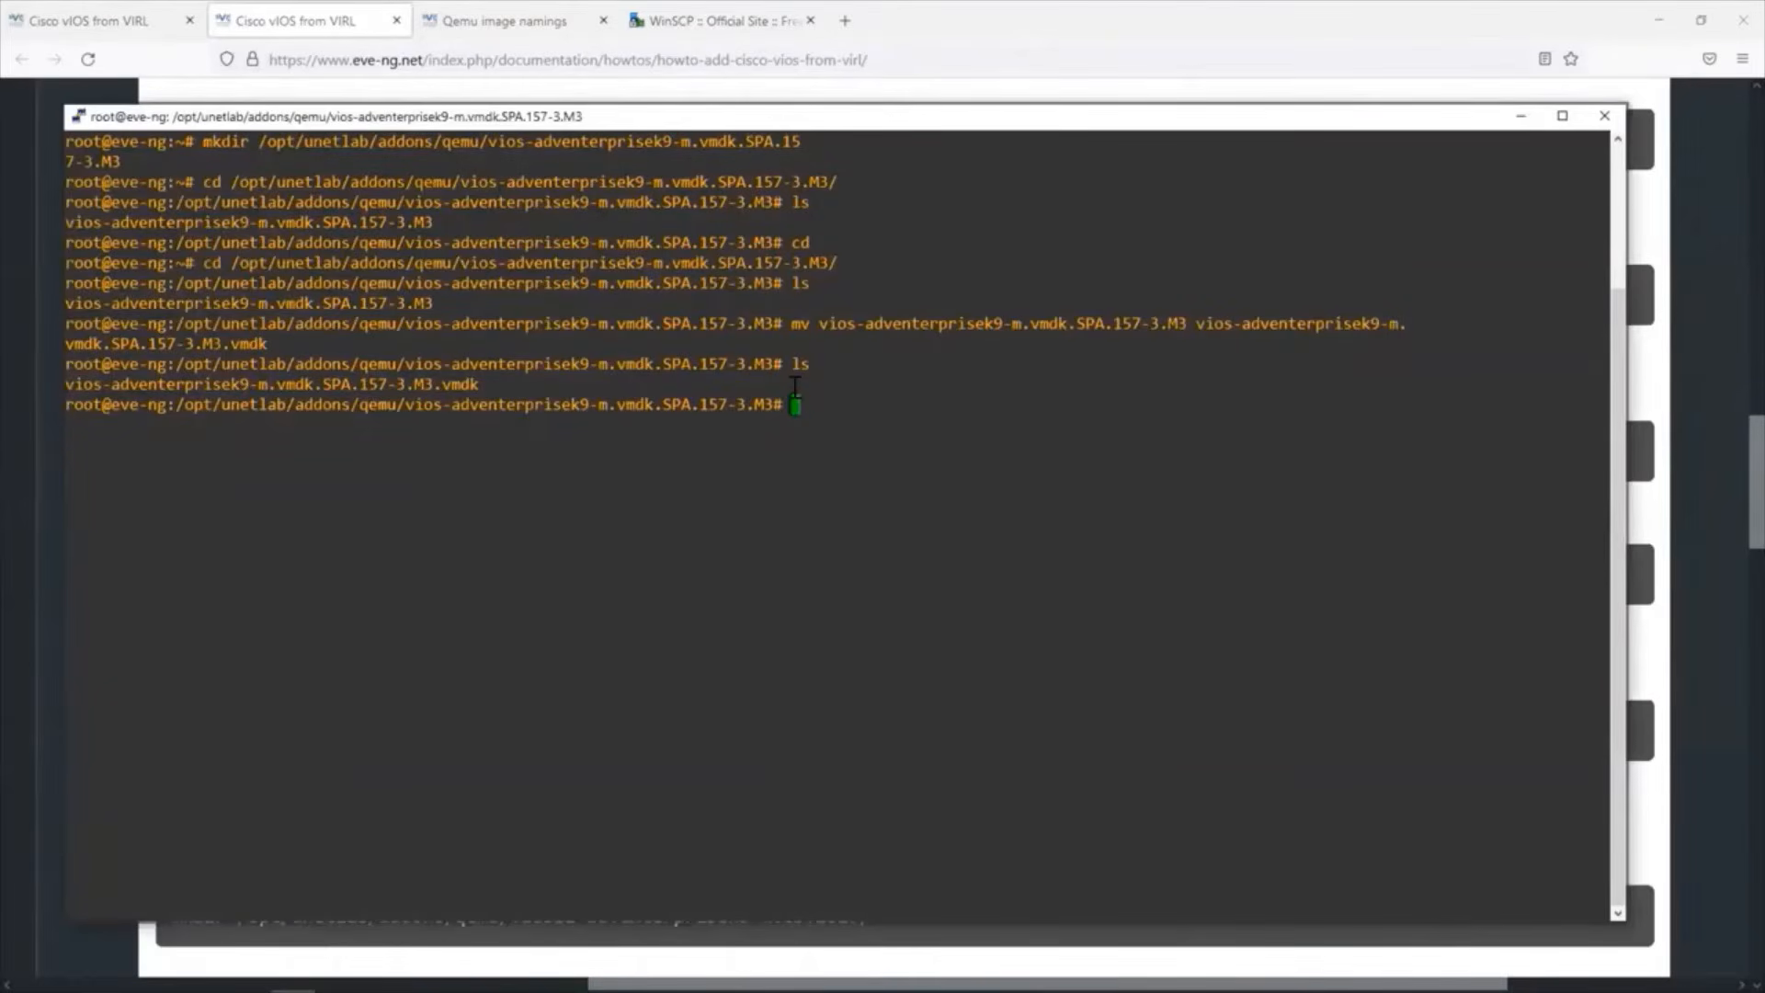
{"action": "right_click", "coordinate": [796, 386]}
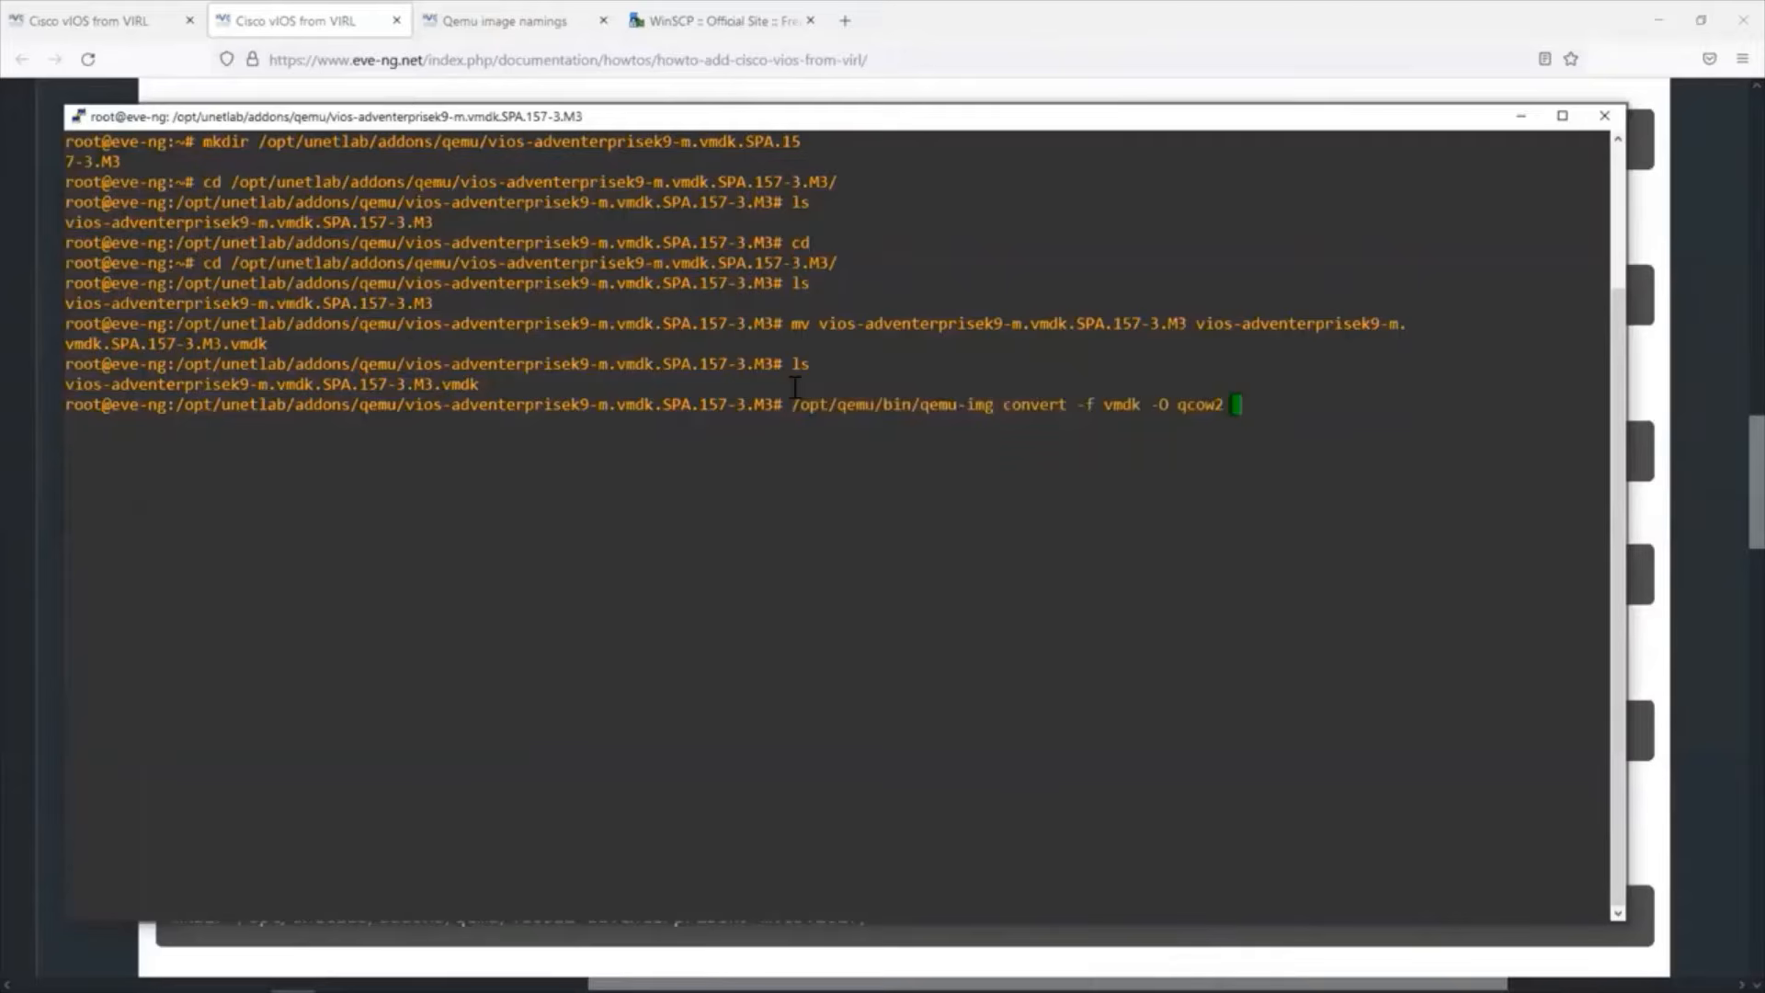
{"action": "type", "text": "vi"}
{"action": "key", "text": "Tab"}
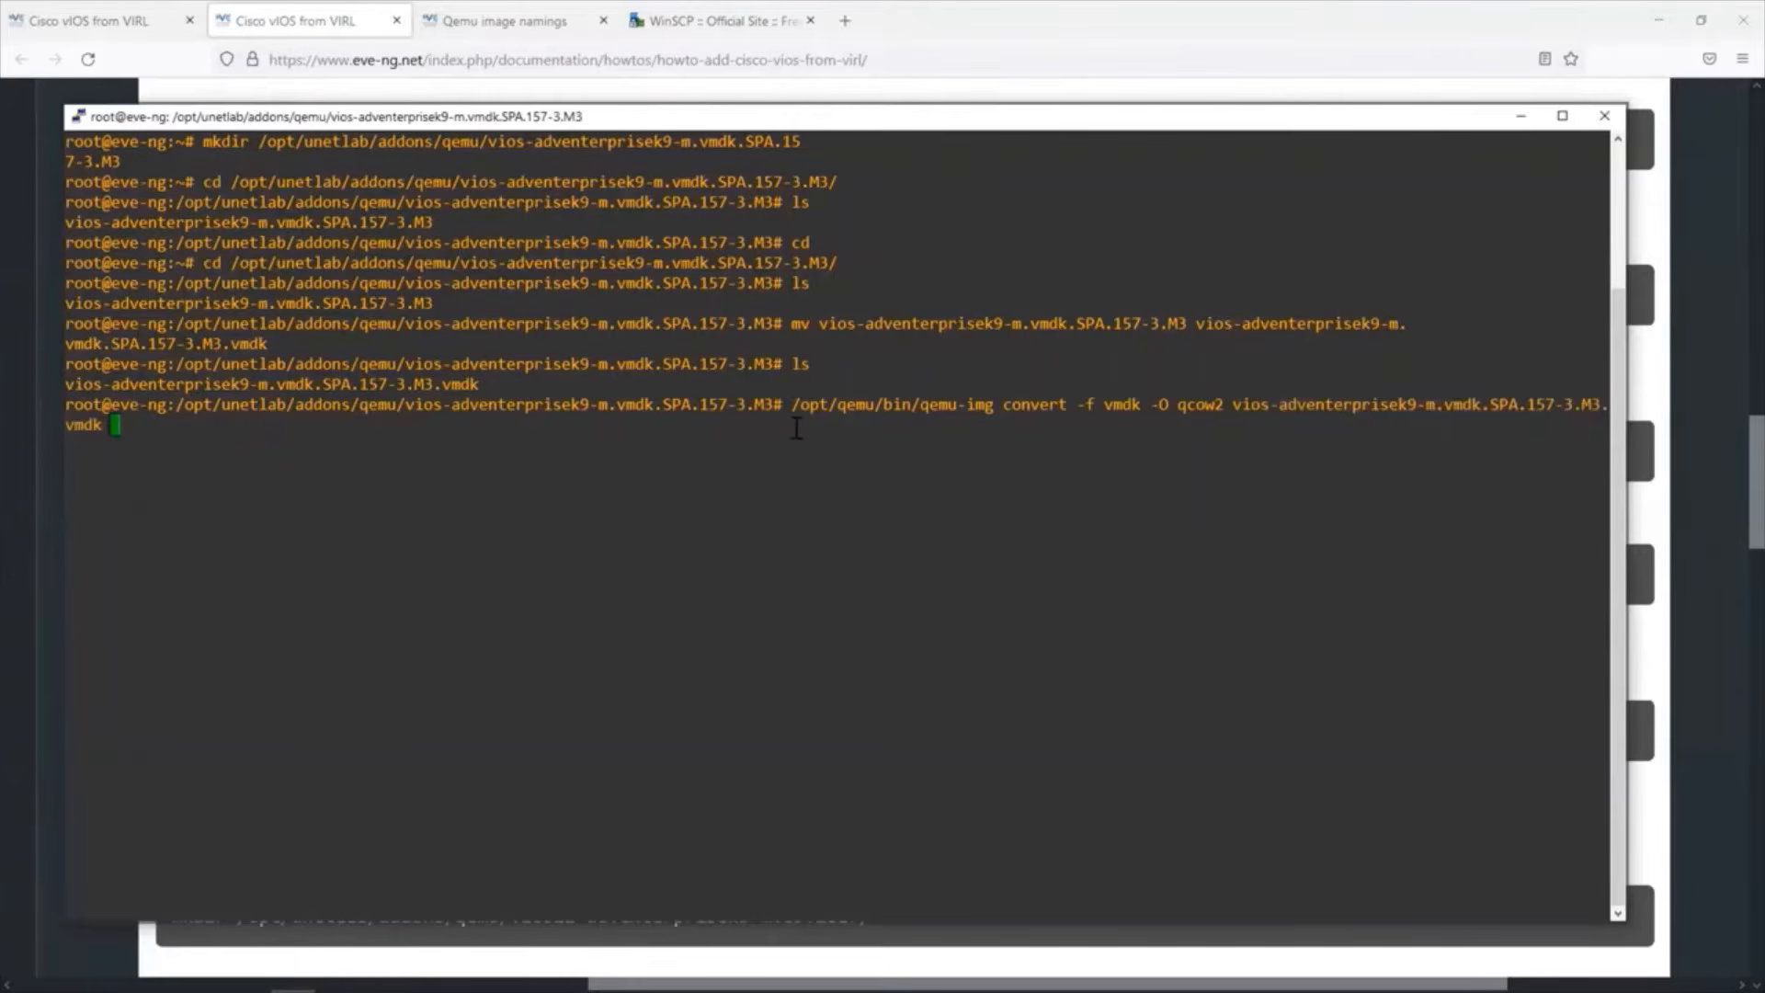
Copy virtioa.qcow2 from the guide's step 1.5 as the output filename and run the conversion command in PuTTY.
{"action": "left_click", "coordinate": [829, 92]}
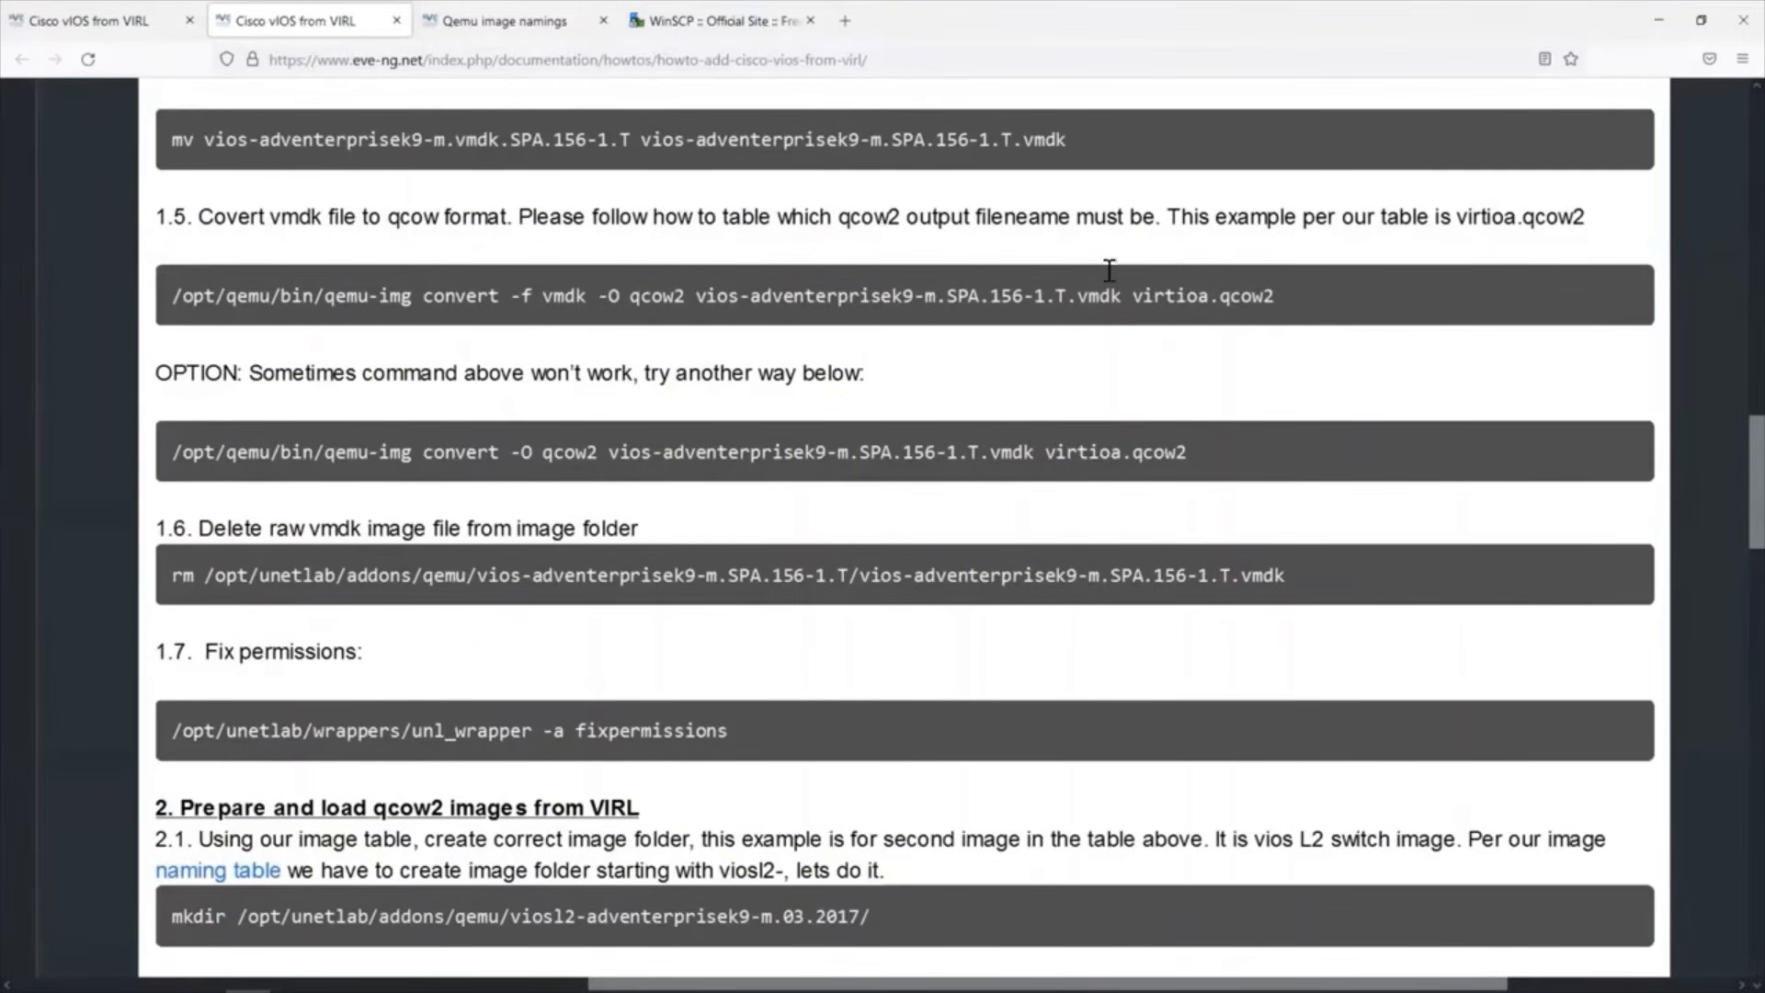
{"action": "left_click_drag", "start_coordinate": [1129, 294], "coordinate": [1281, 301]}
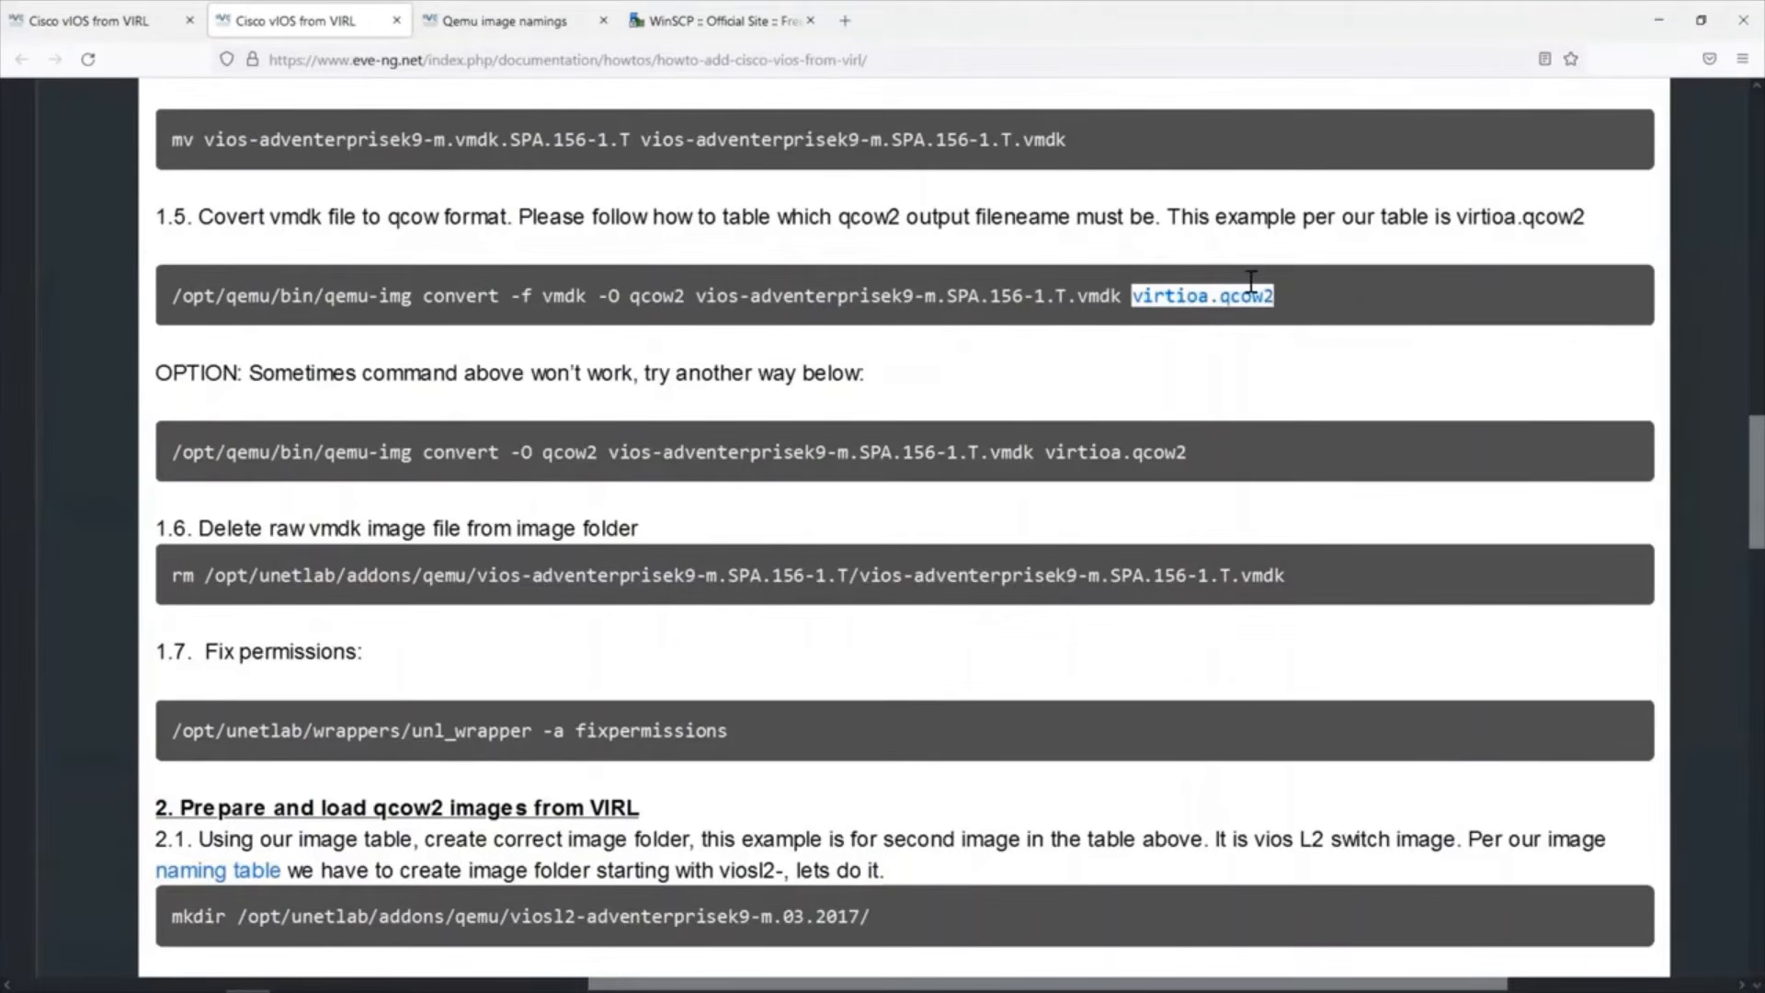
{"action": "right_click", "coordinate": [1268, 300]}
{"action": "left_click", "coordinate": [1294, 320]}
{"action": "key", "text": "alt+Tab"}
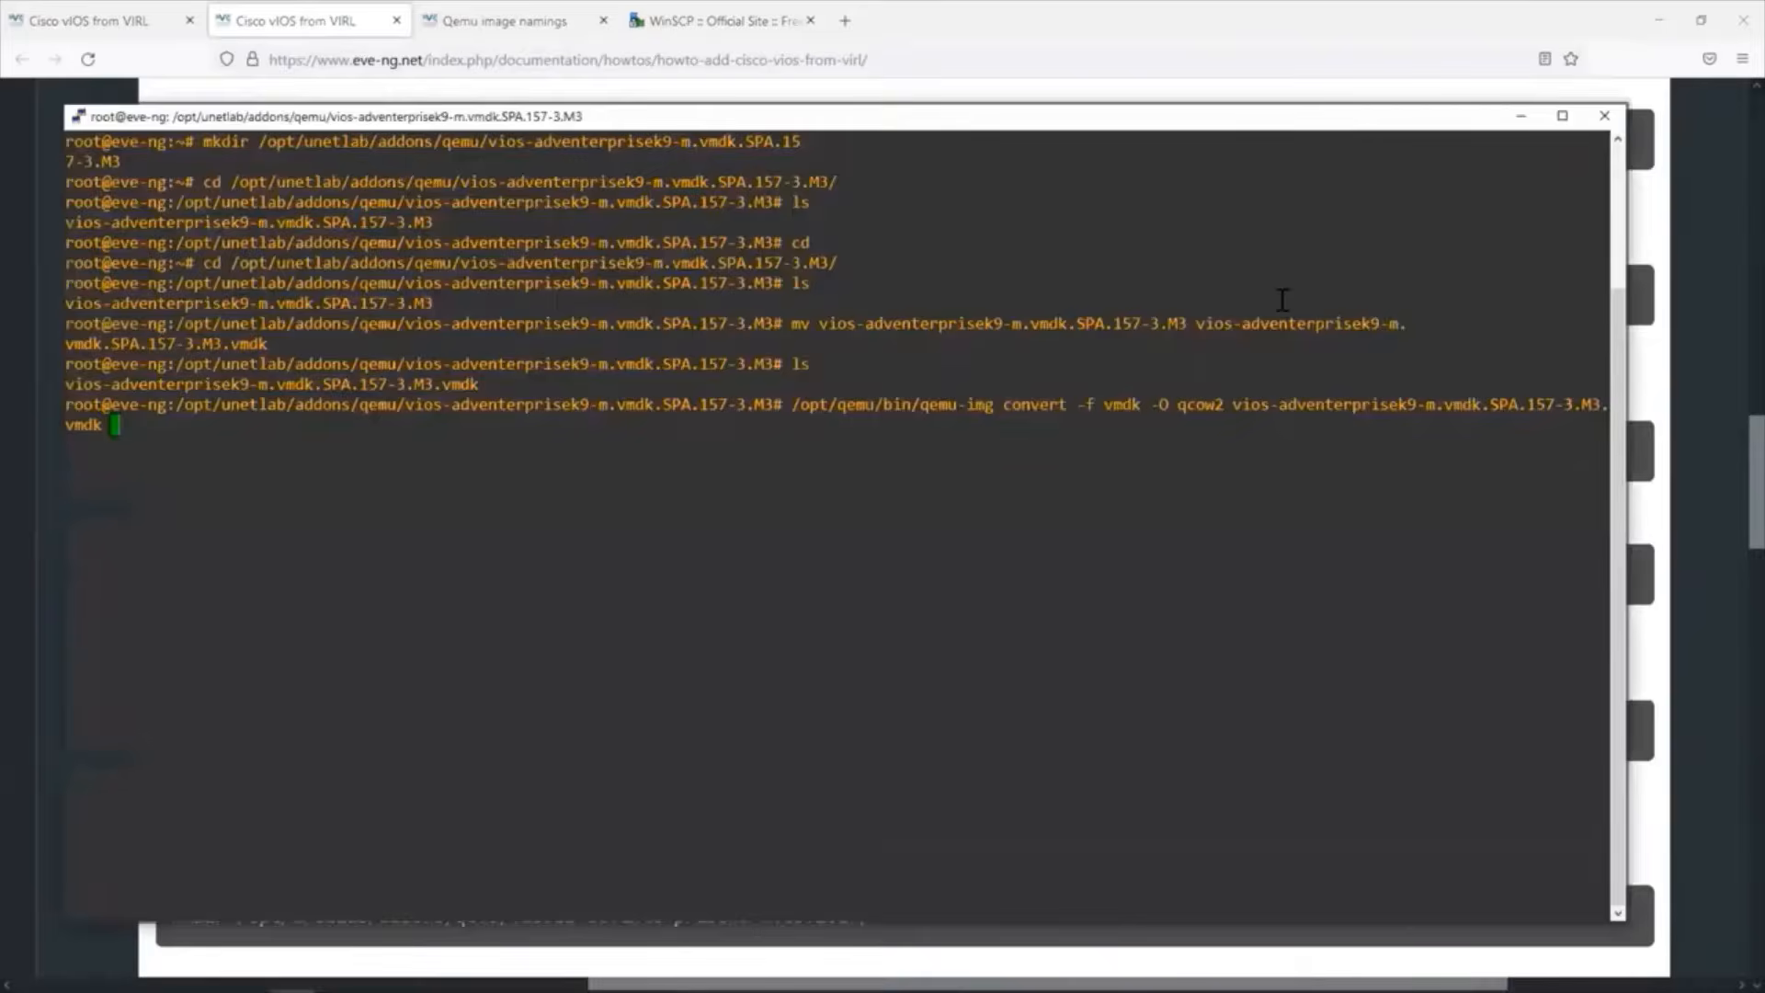
{"action": "right_click", "coordinate": [463, 443]}
{"action": "key", "text": "Return"}
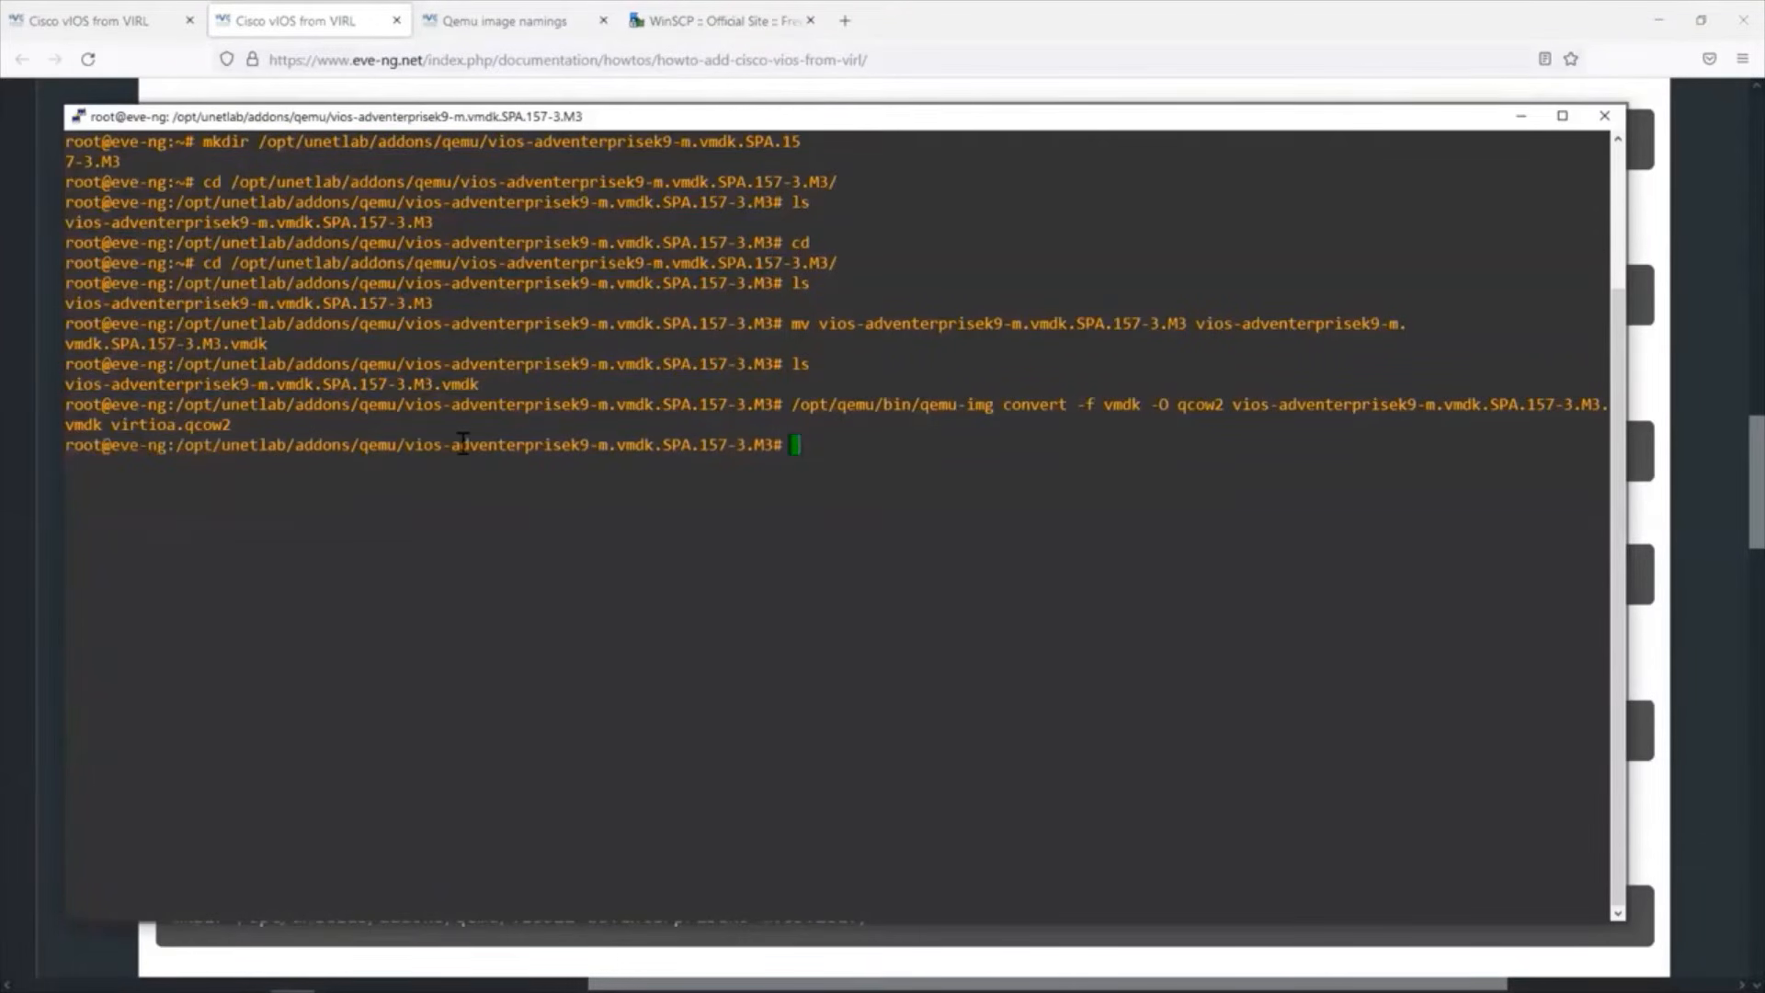
List the vios image folder's contents to check the converted image.
{"action": "type", "text": "ls"}
{"action": "key", "text": "Return"}
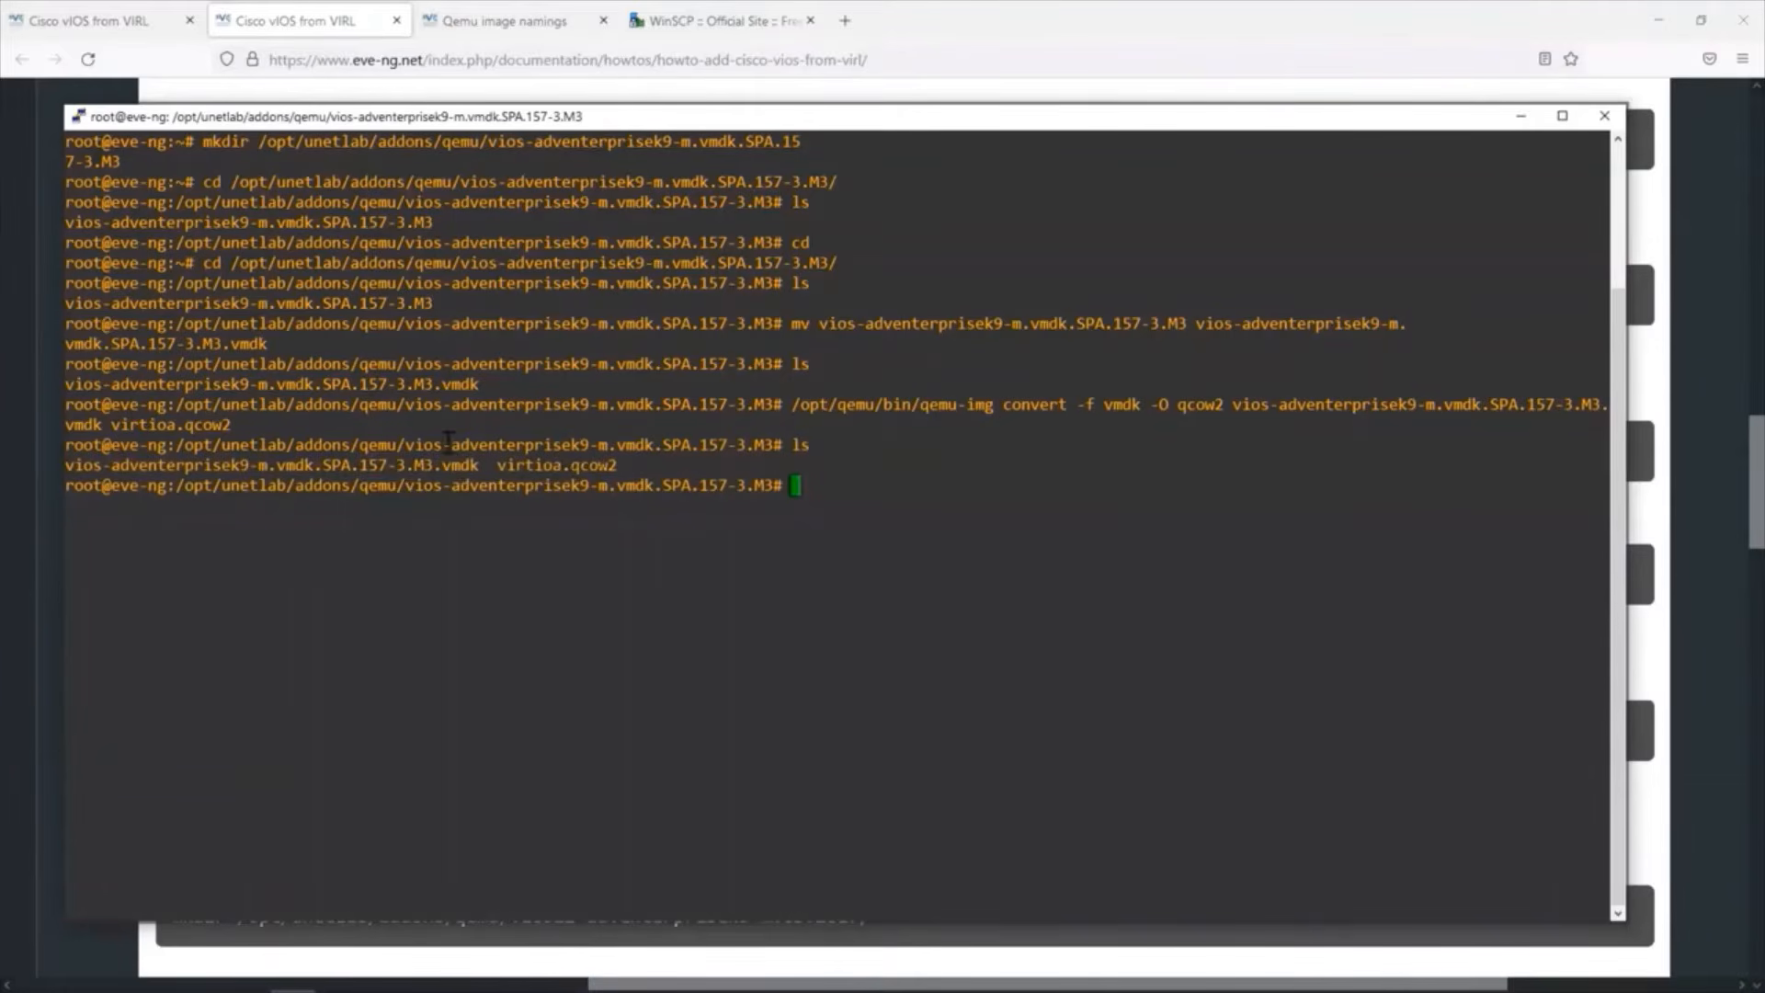
Following guide step 1.6, delete the raw vios-adventerprisek9-m.vmdk.SPA.157-3.M3.vmdk file with rm in the PuTTY session.
{"action": "left_click", "coordinate": [870, 94]}
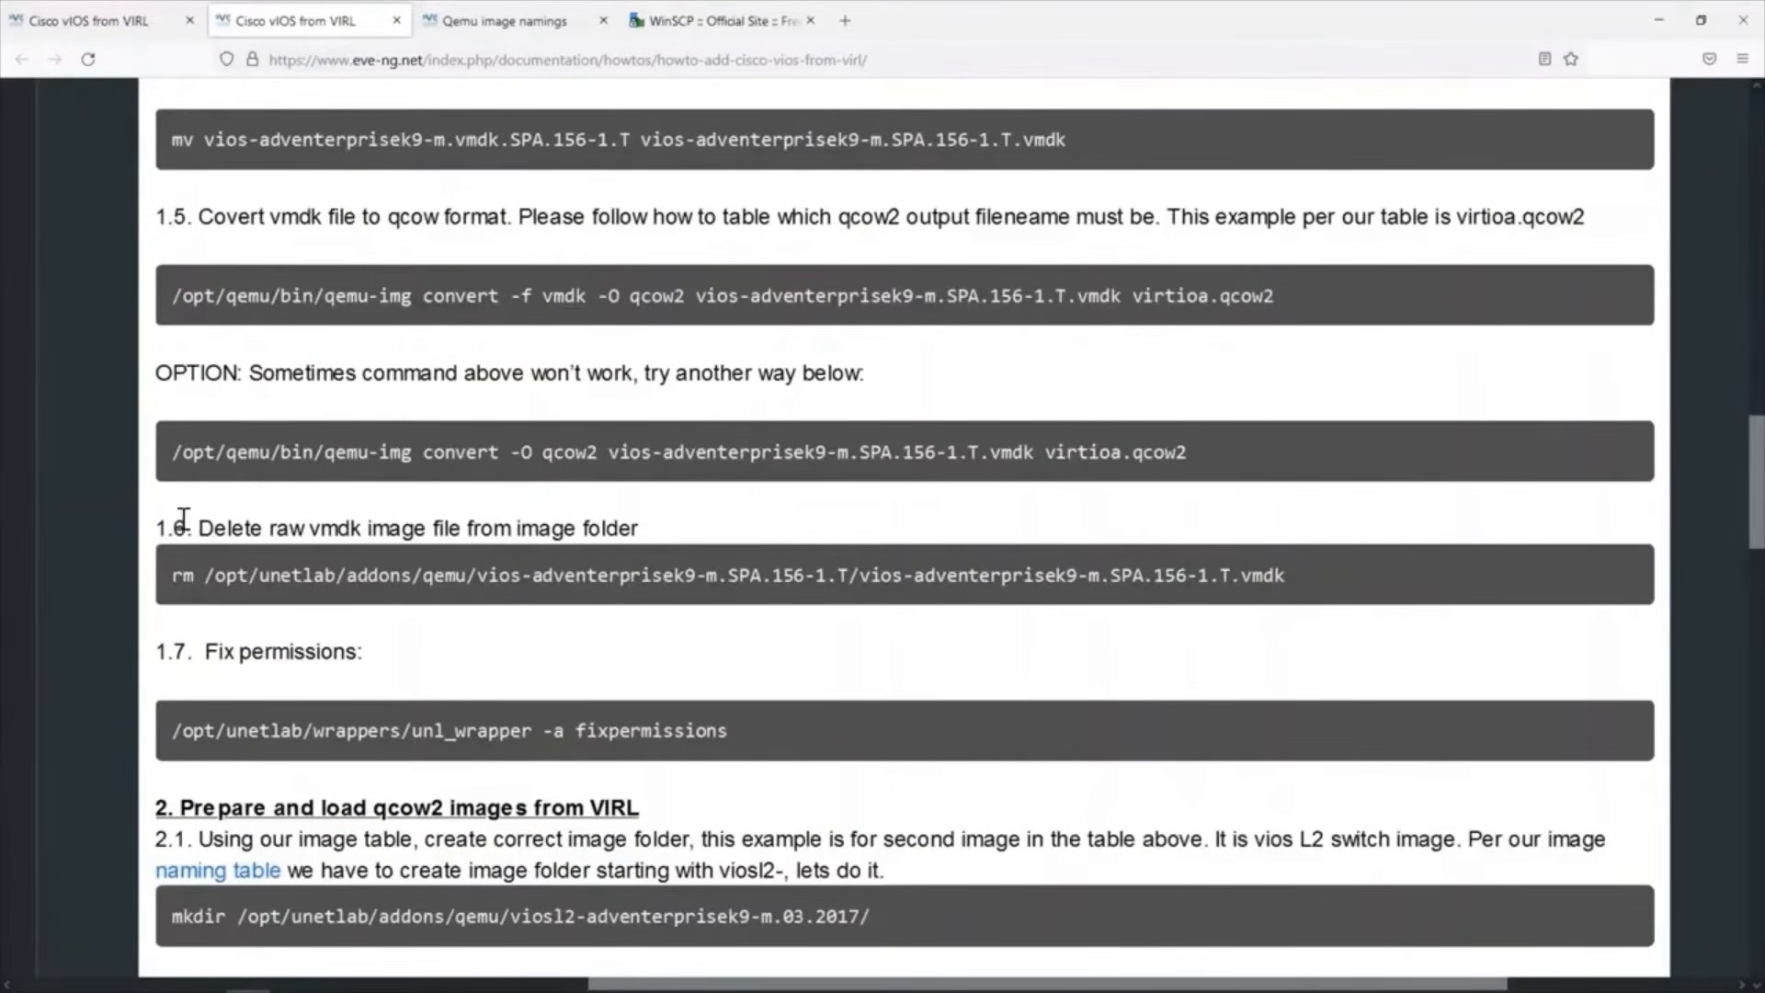
{"action": "double_click", "coordinate": [229, 528]}
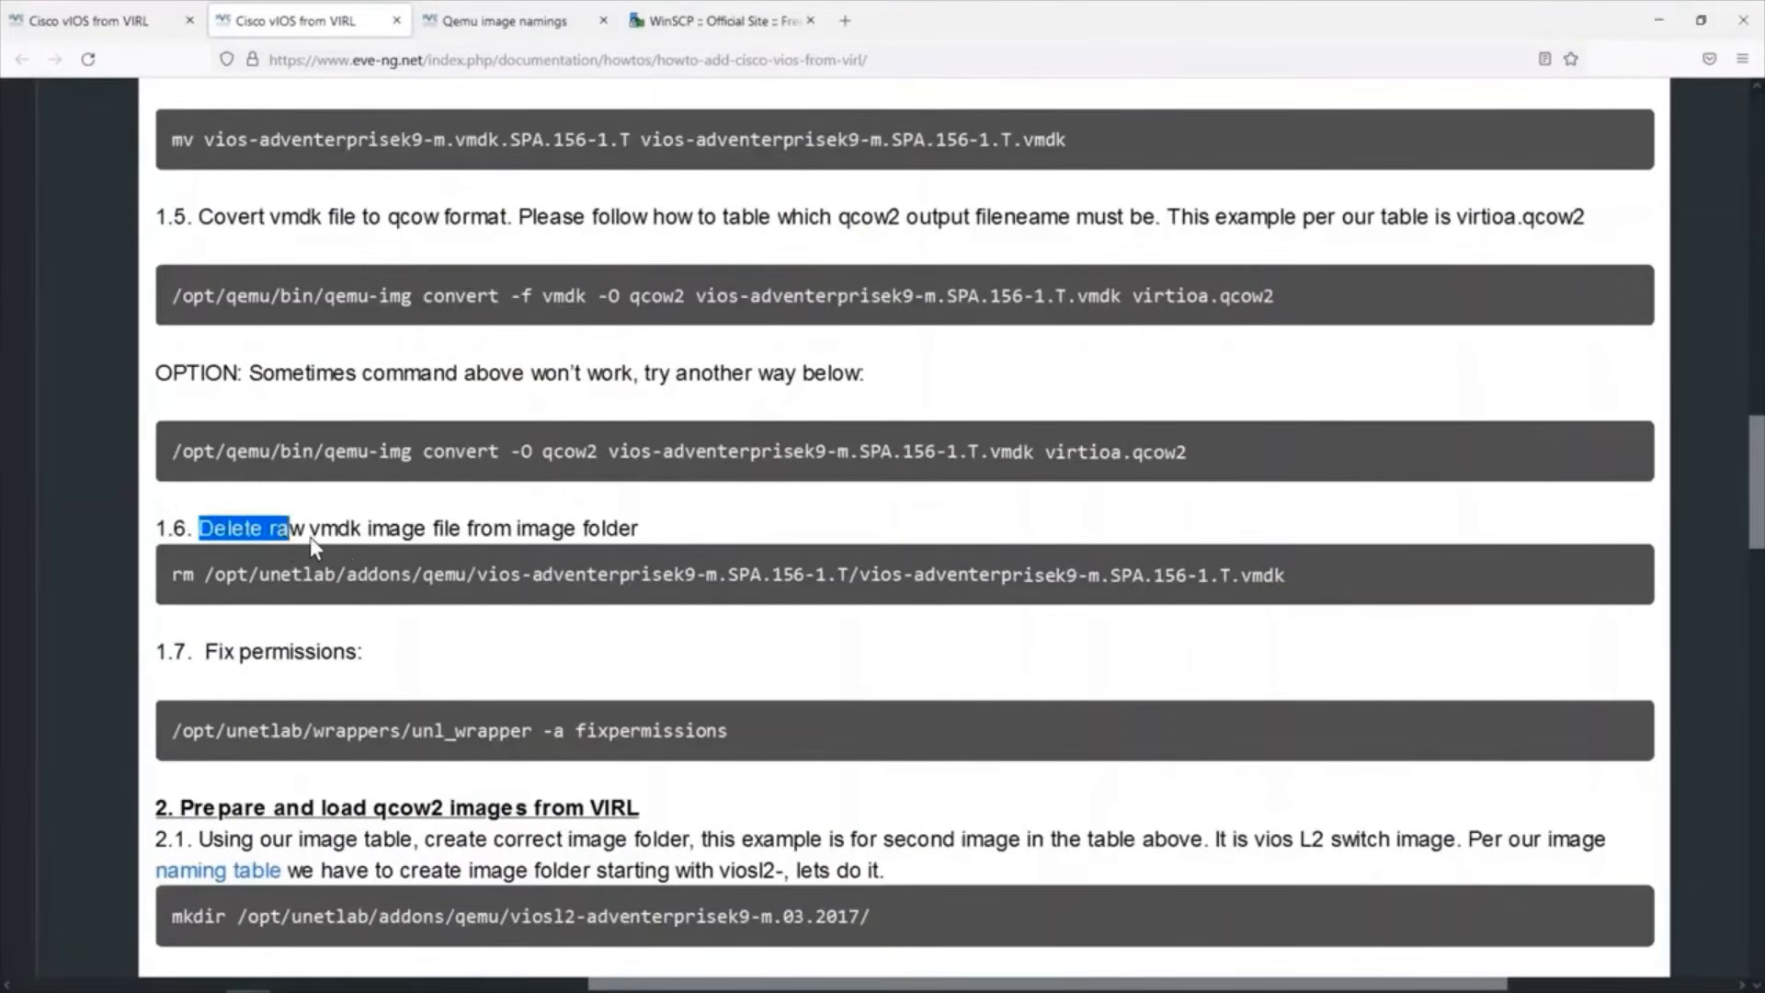
{"action": "left_click_drag", "start_coordinate": [311, 537], "coordinate": [637, 532]}
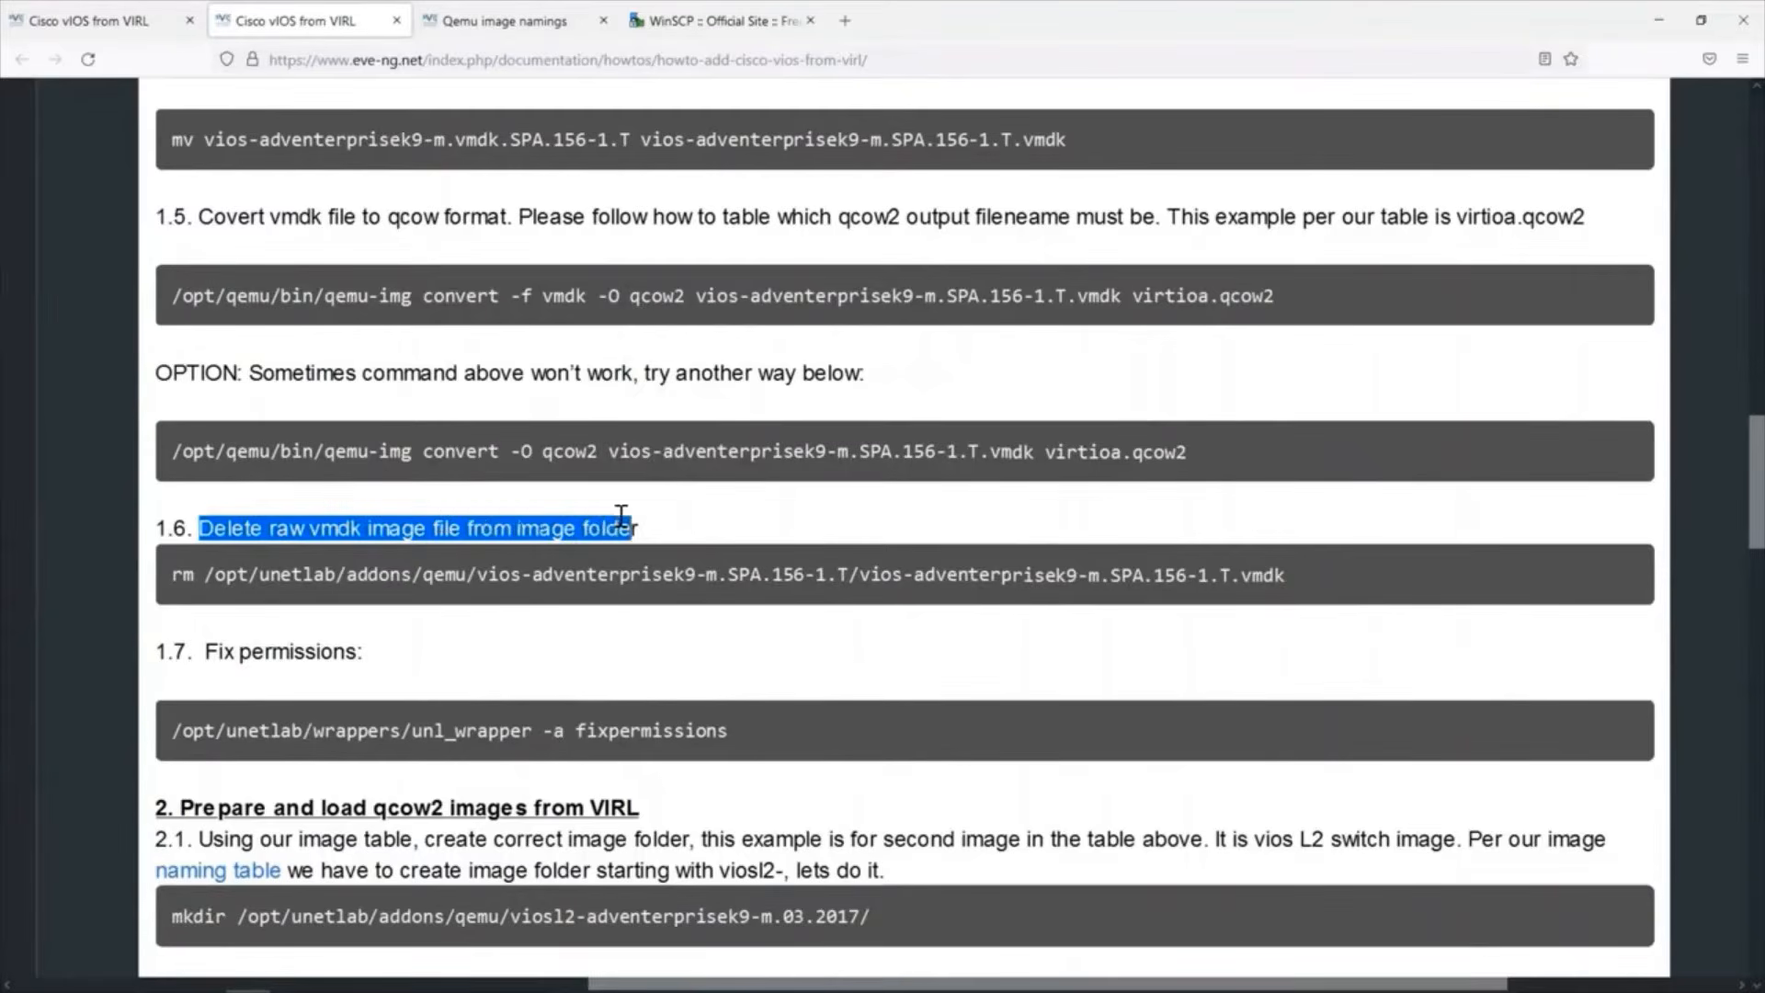
{"action": "double_click", "coordinate": [181, 574]}
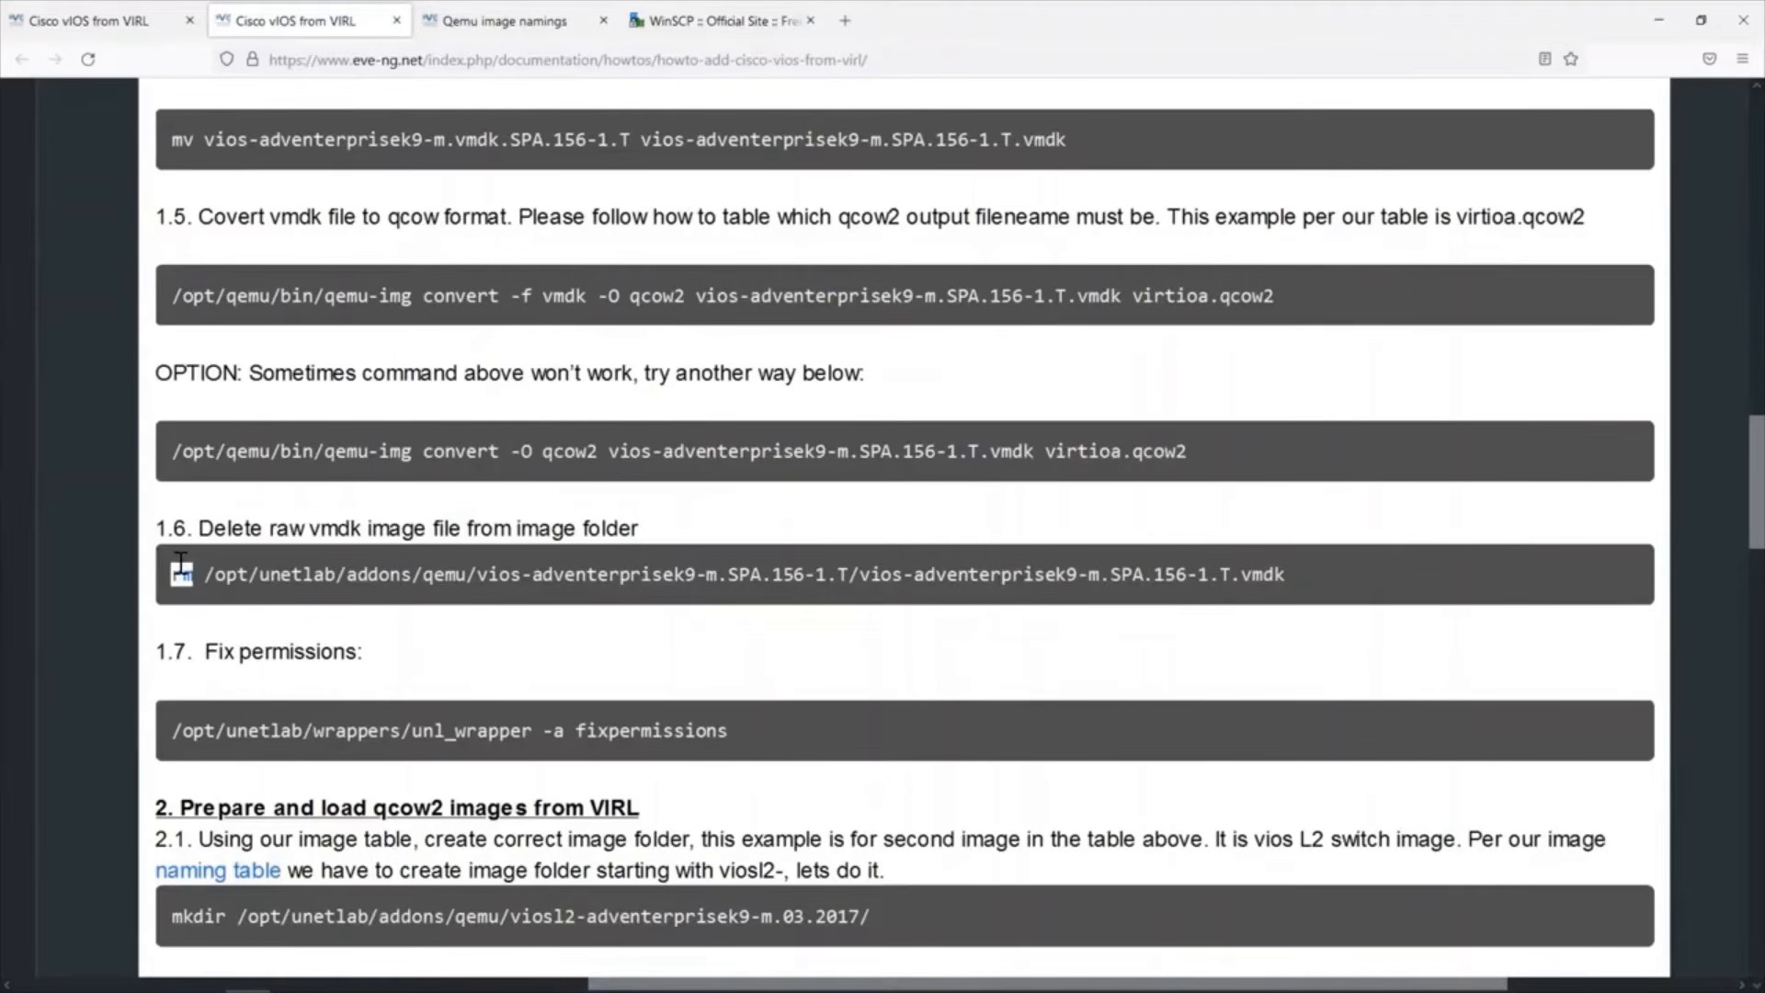
{"action": "key", "text": "alt+Tab"}
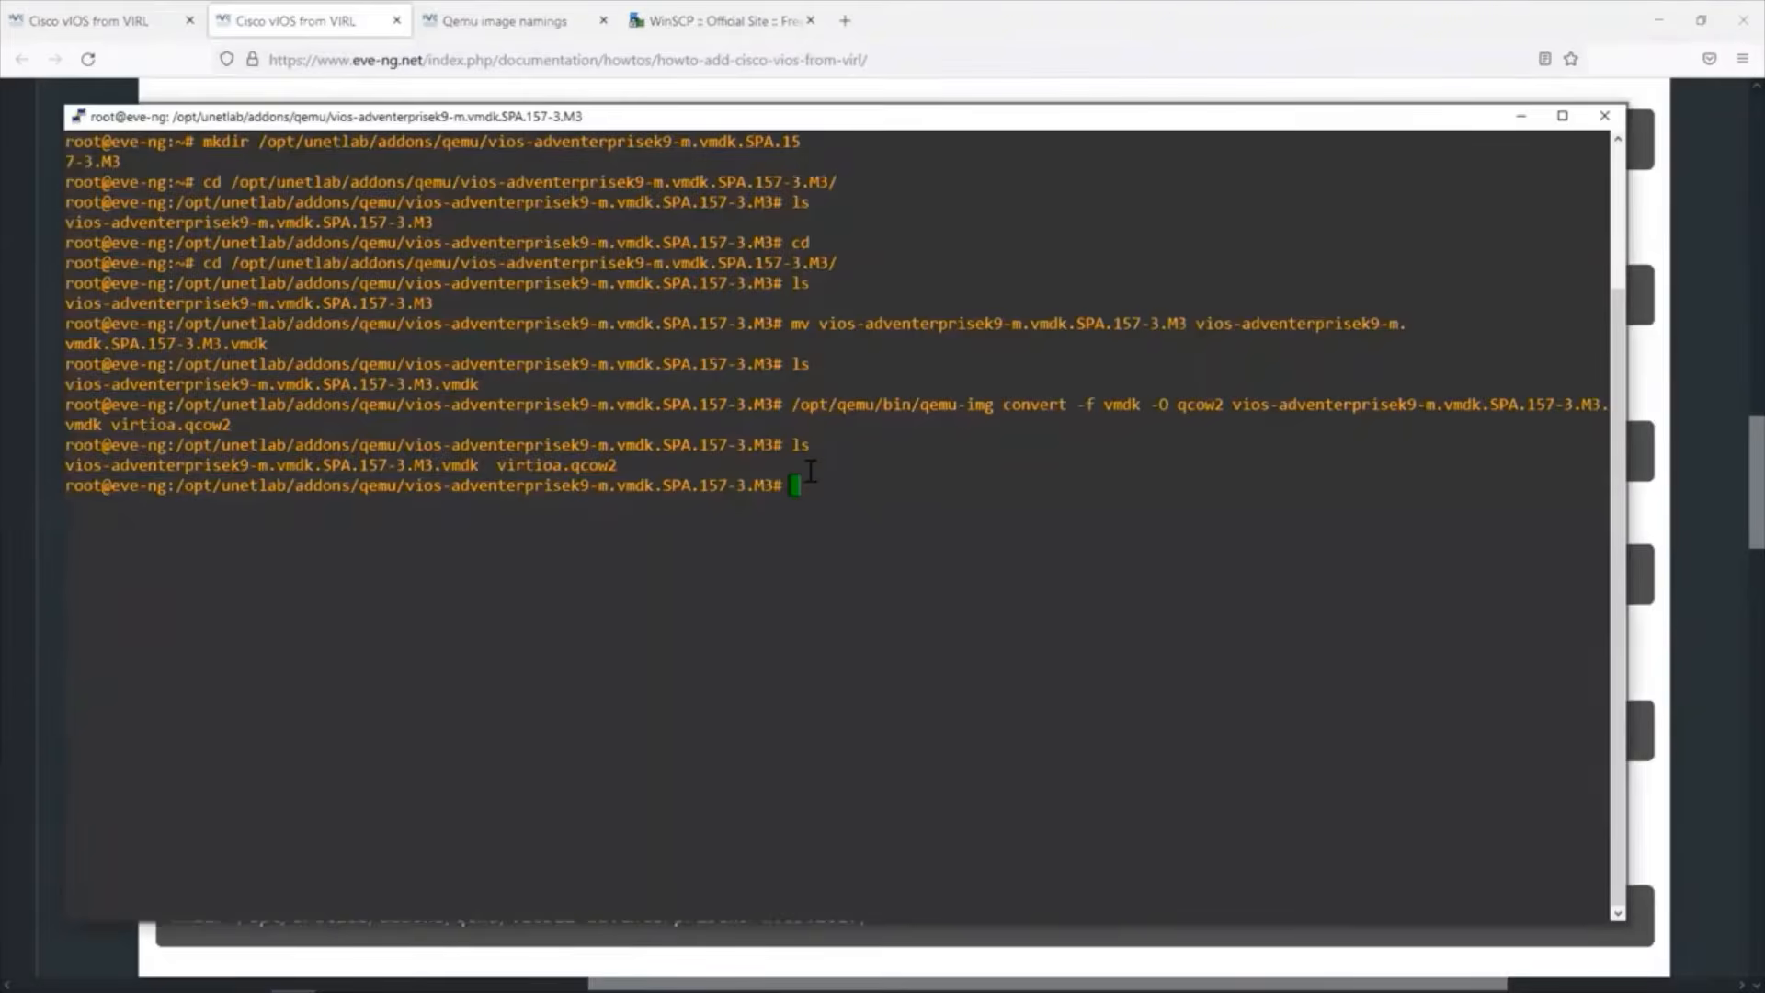
{"action": "type", "text": "rm vio"}
{"action": "key", "text": "Tab"}
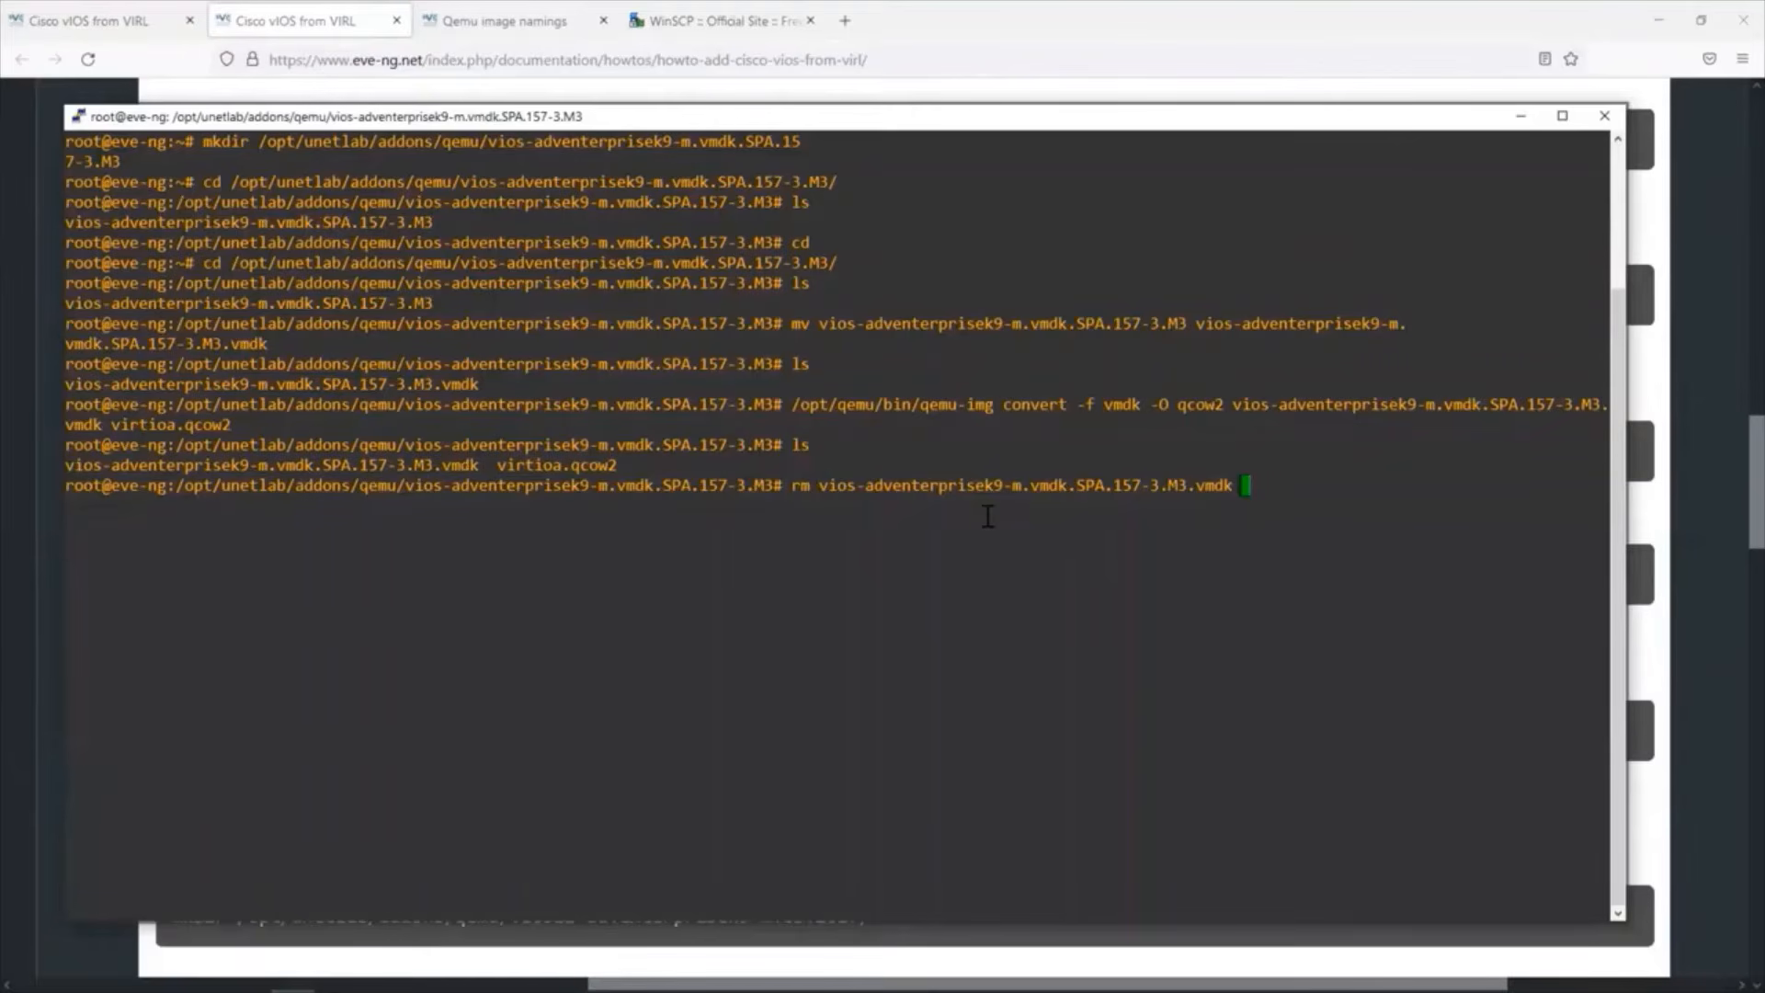
{"action": "key", "text": "Return"}
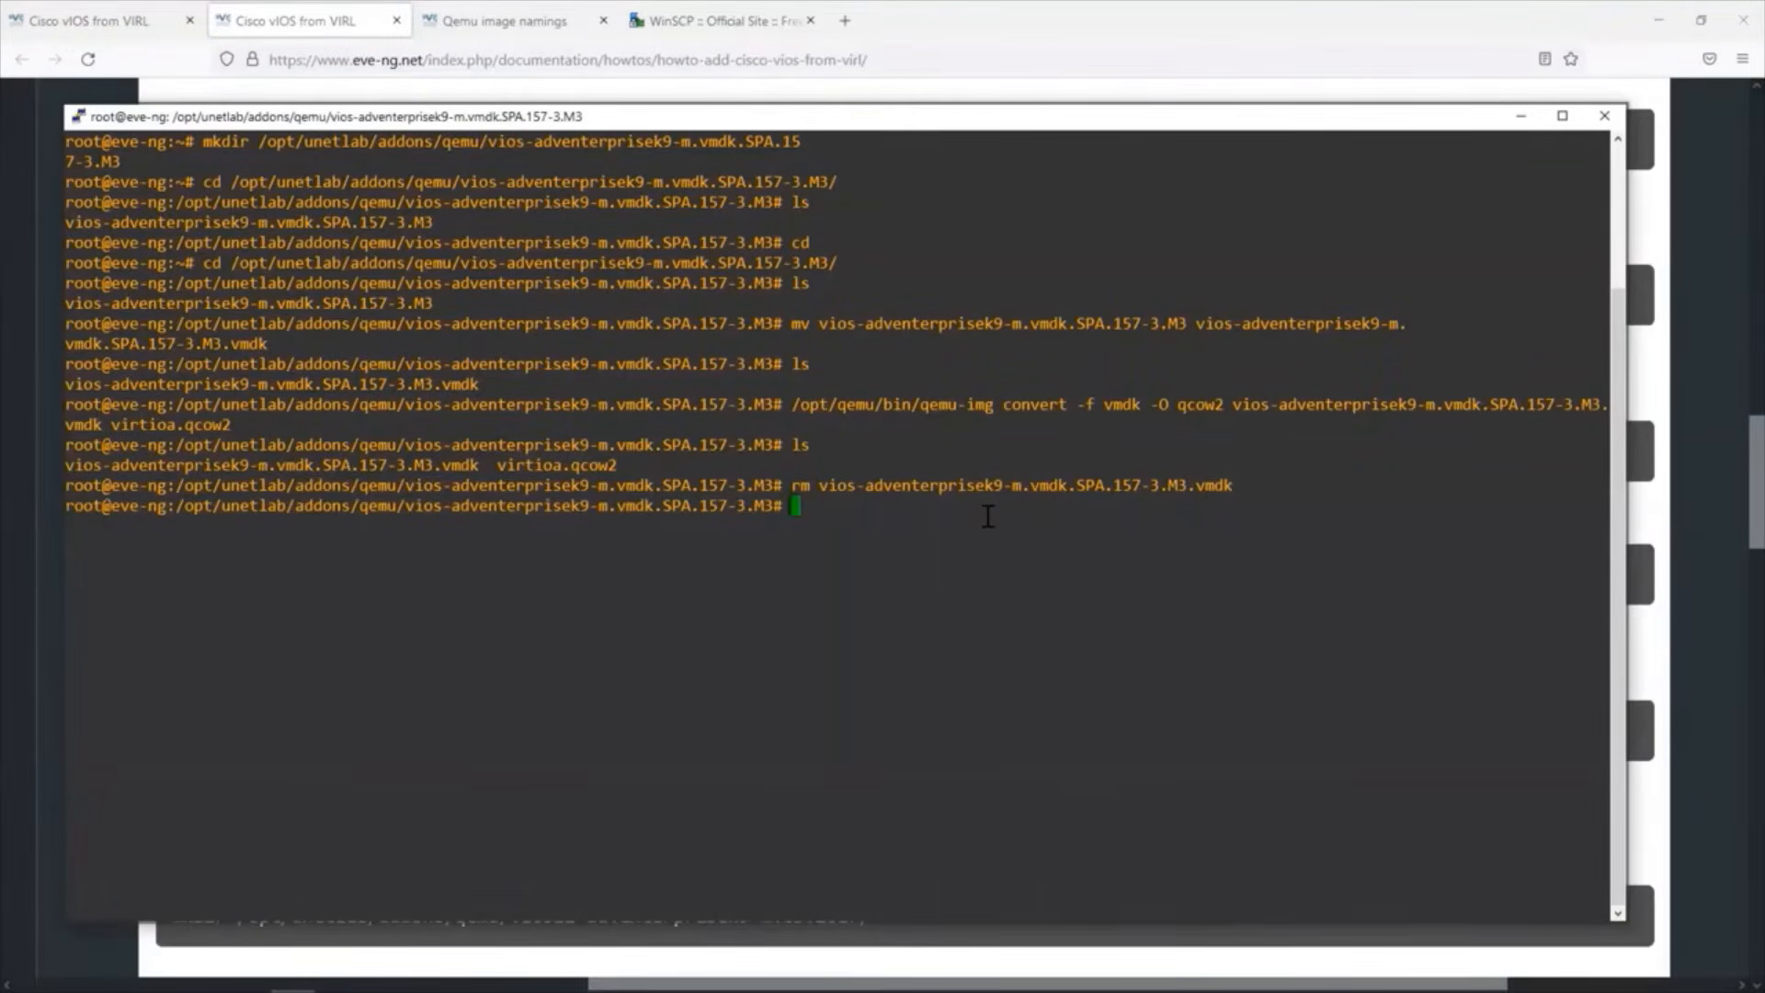
List the folder's contents after the deletion and highlight virtioa.qcow2.
{"action": "type", "text": "ls"}
{"action": "key", "text": "Return"}
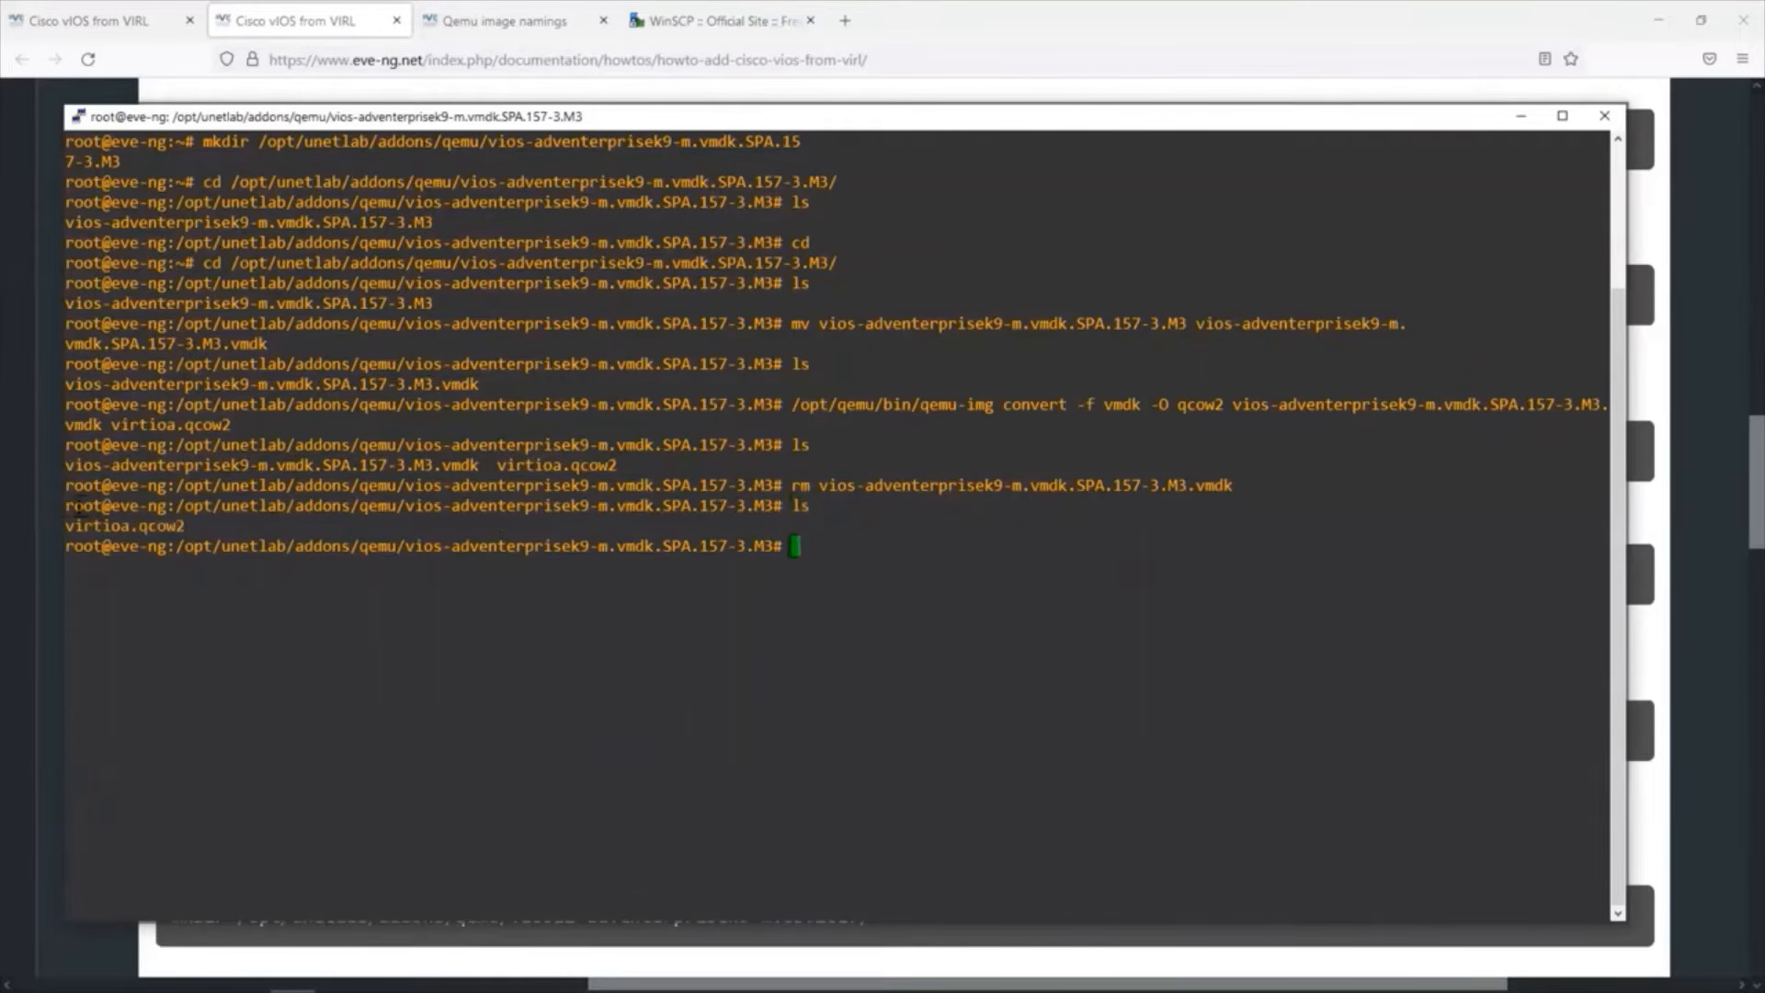
{"action": "left_click_drag", "start_coordinate": [65, 524], "coordinate": [179, 524]}
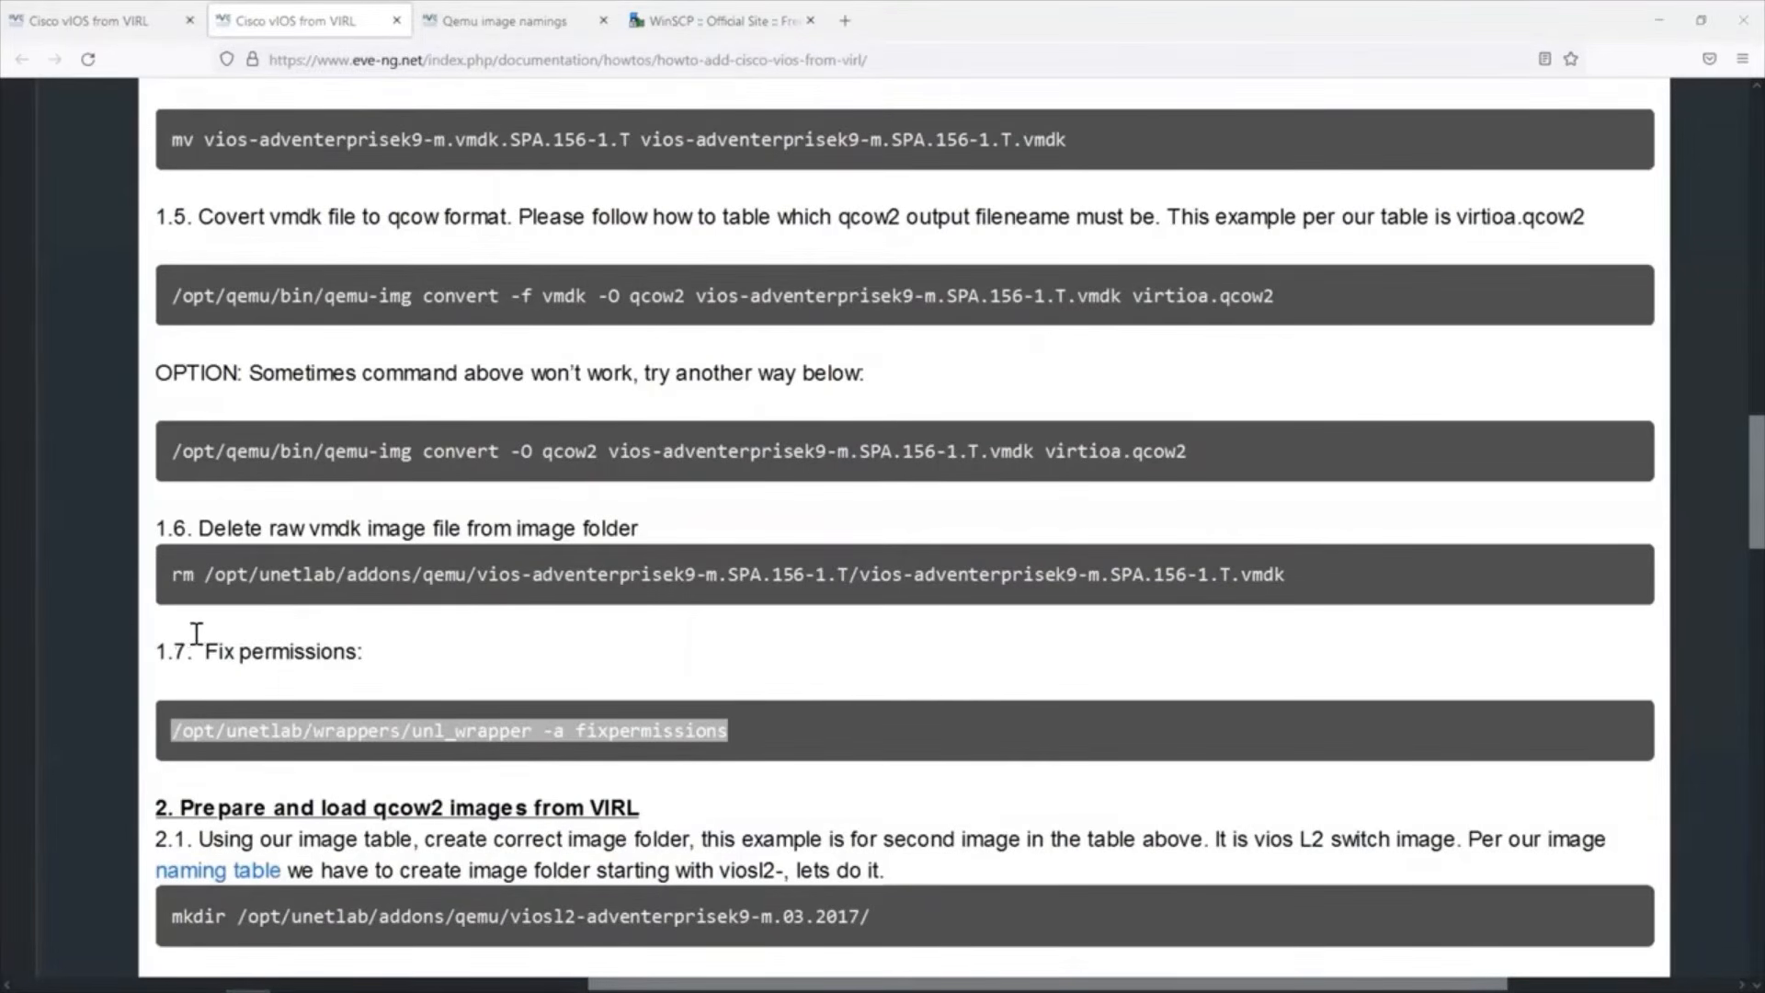
Copy /opt/unetlab/wrappers/unl_wrapper -a fixpermissions from the guide's step 1.7 and run it in the PuTTY session.
{"action": "left_click_drag", "start_coordinate": [203, 644], "coordinate": [320, 649]}
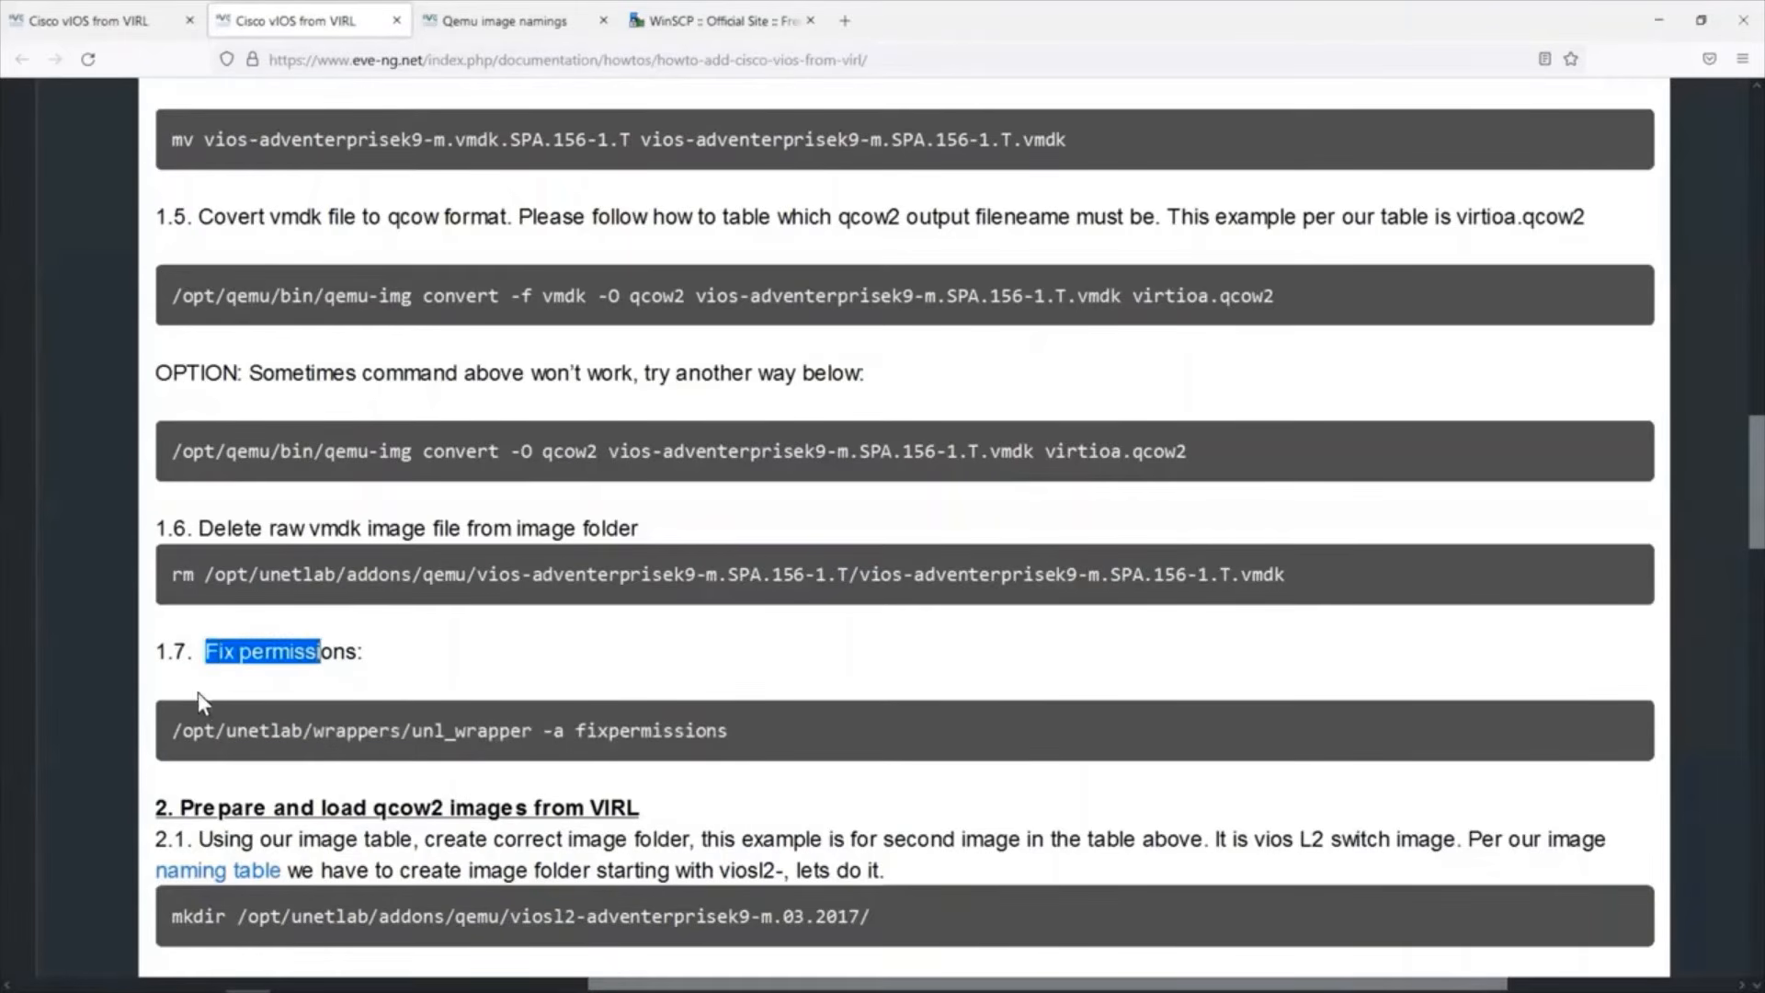
{"action": "left_click_drag", "start_coordinate": [171, 730], "coordinate": [554, 766]}
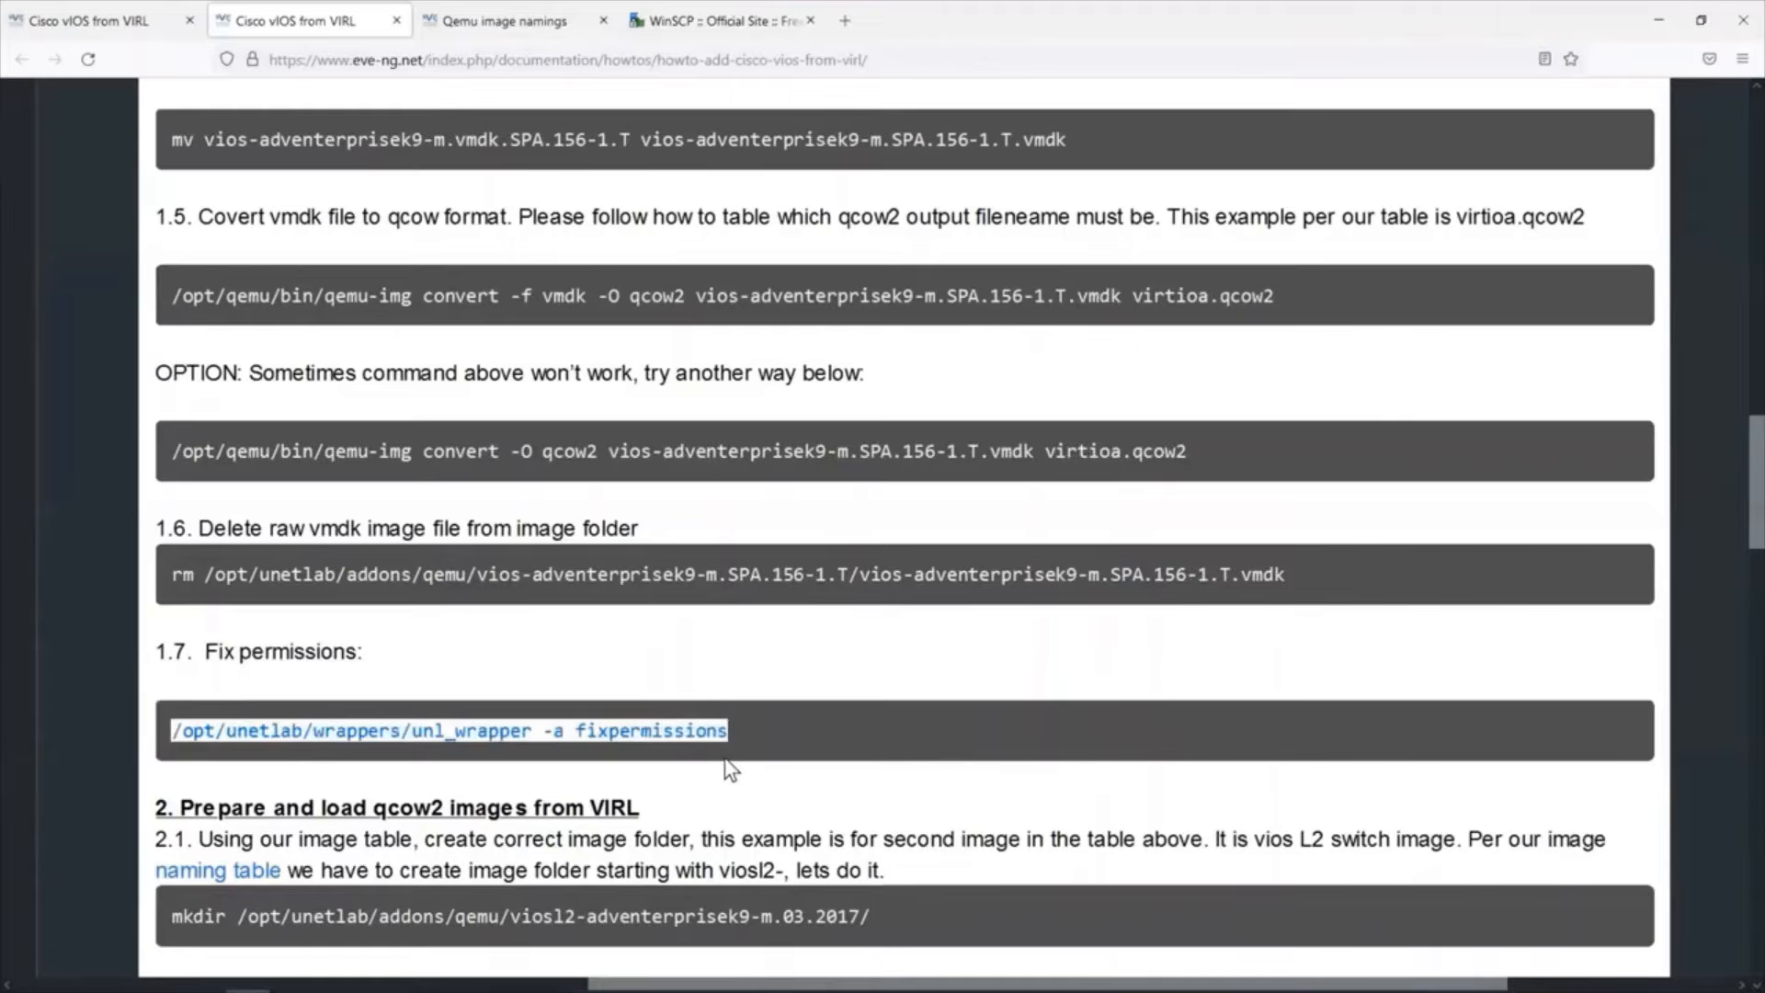
{"action": "right_click", "coordinate": [680, 720]}
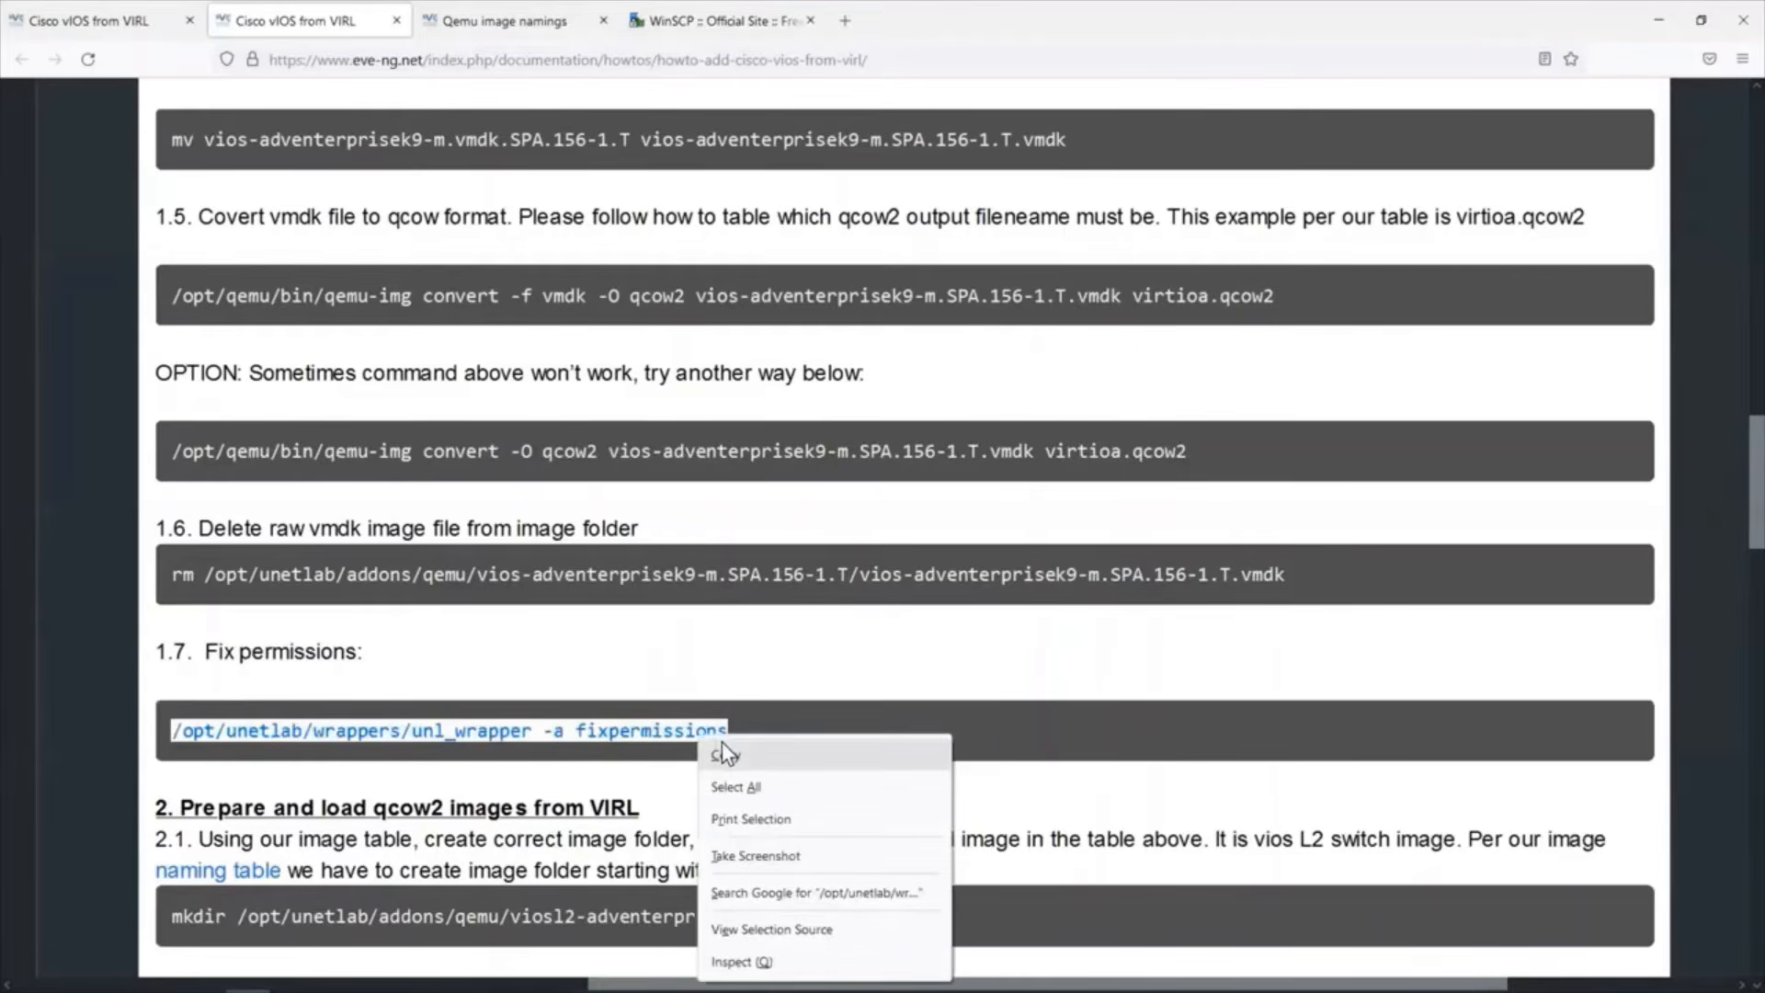
{"action": "left_click", "coordinate": [721, 741]}
{"action": "key", "text": "alt+Tab"}
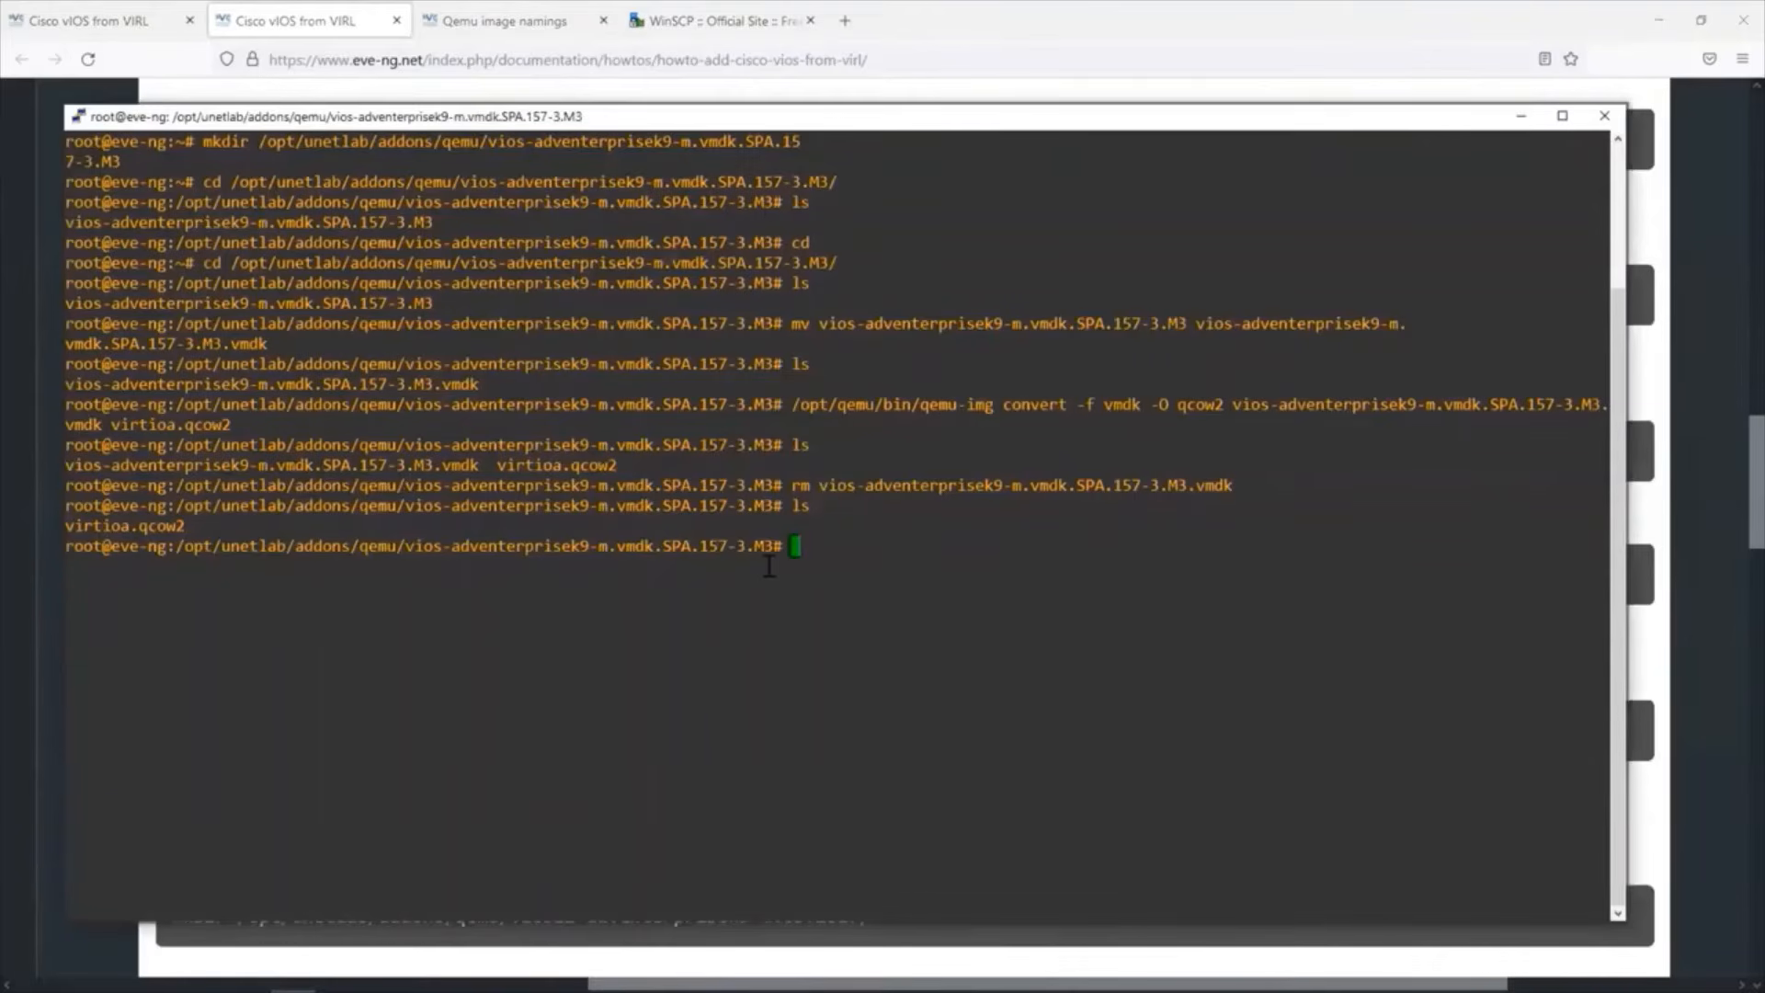
{"action": "right_click", "coordinate": [769, 566]}
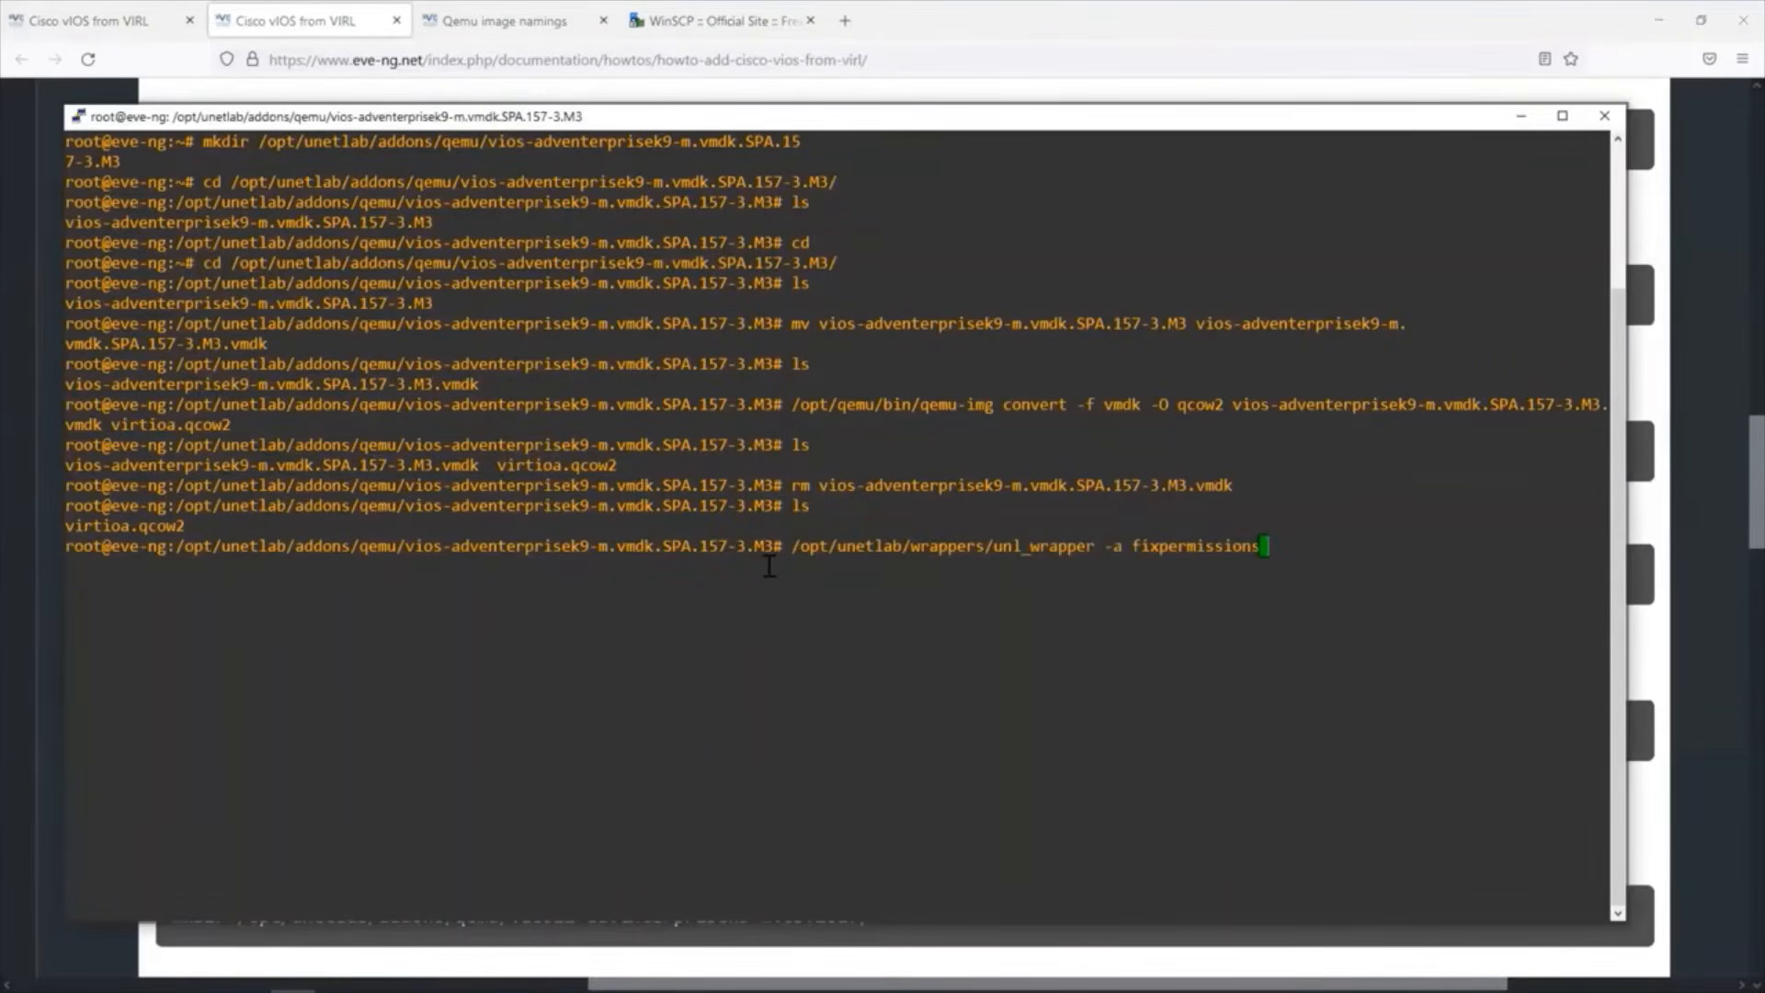
{"action": "key", "text": "Return"}
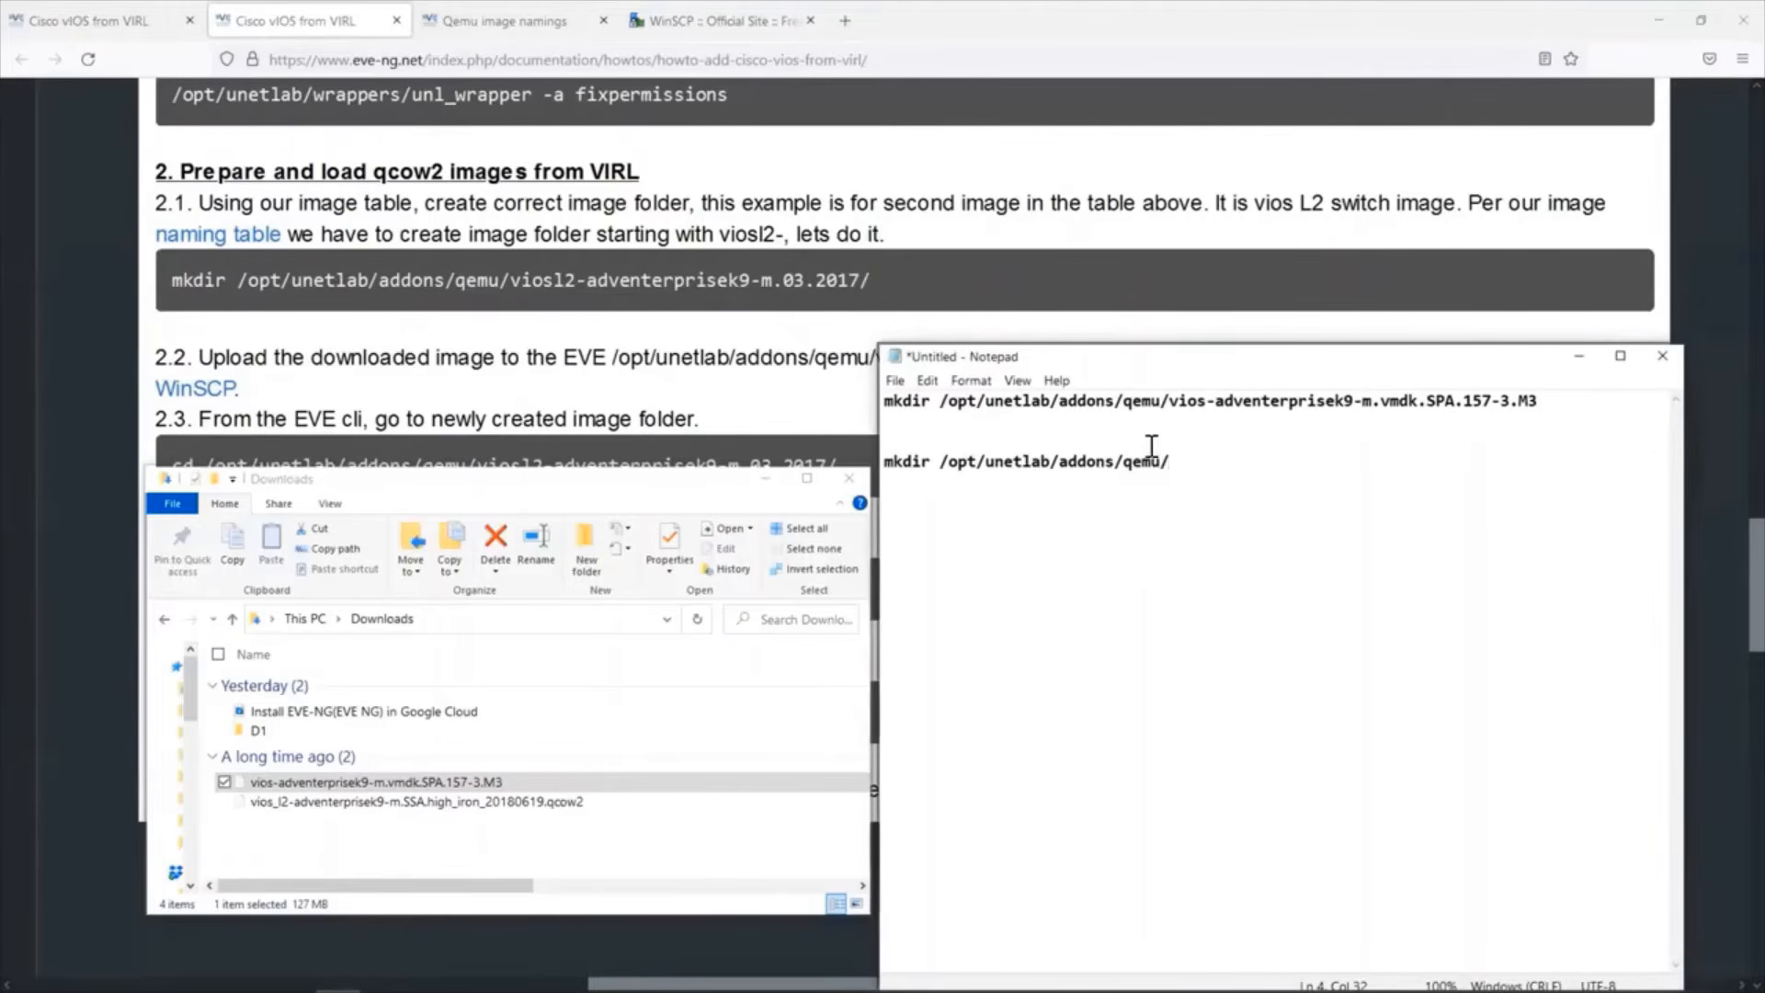
Copy the full vios_l2 image file name from Downloads onto Notepad's second mkdir path and remove its underscore so the folder name starts with viosl2-.
{"action": "left_click", "coordinate": [295, 801]}
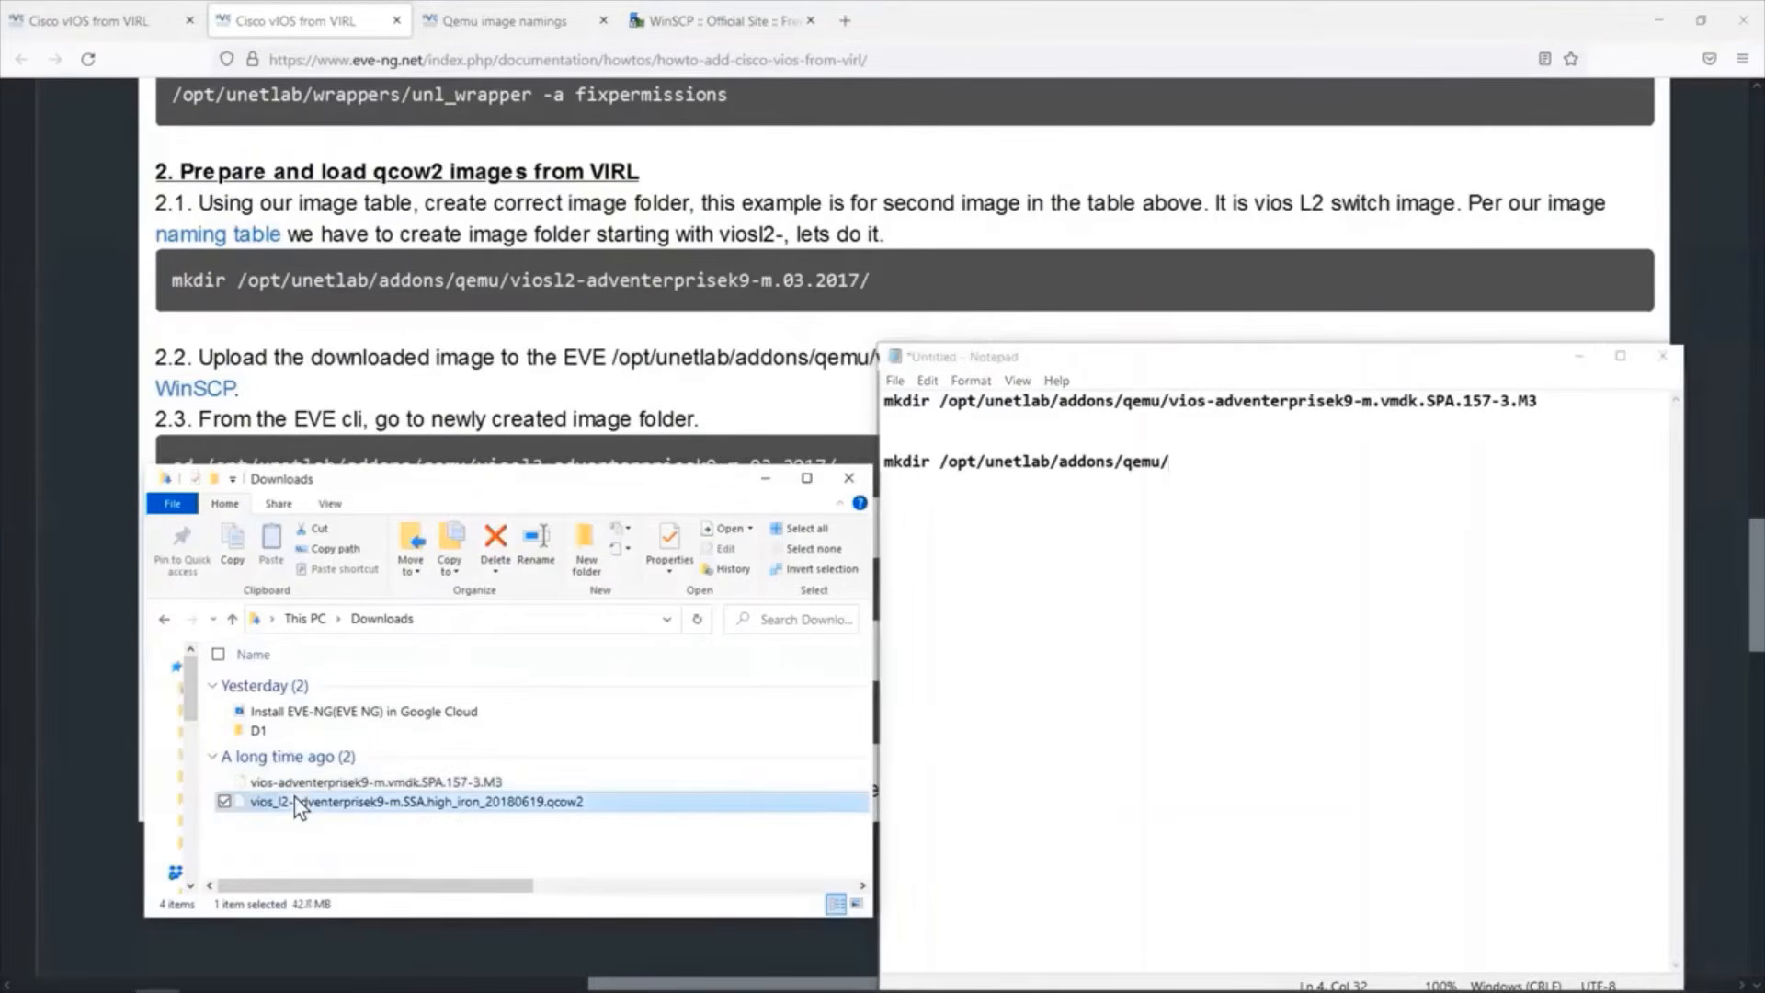
{"action": "left_click", "coordinate": [294, 801]}
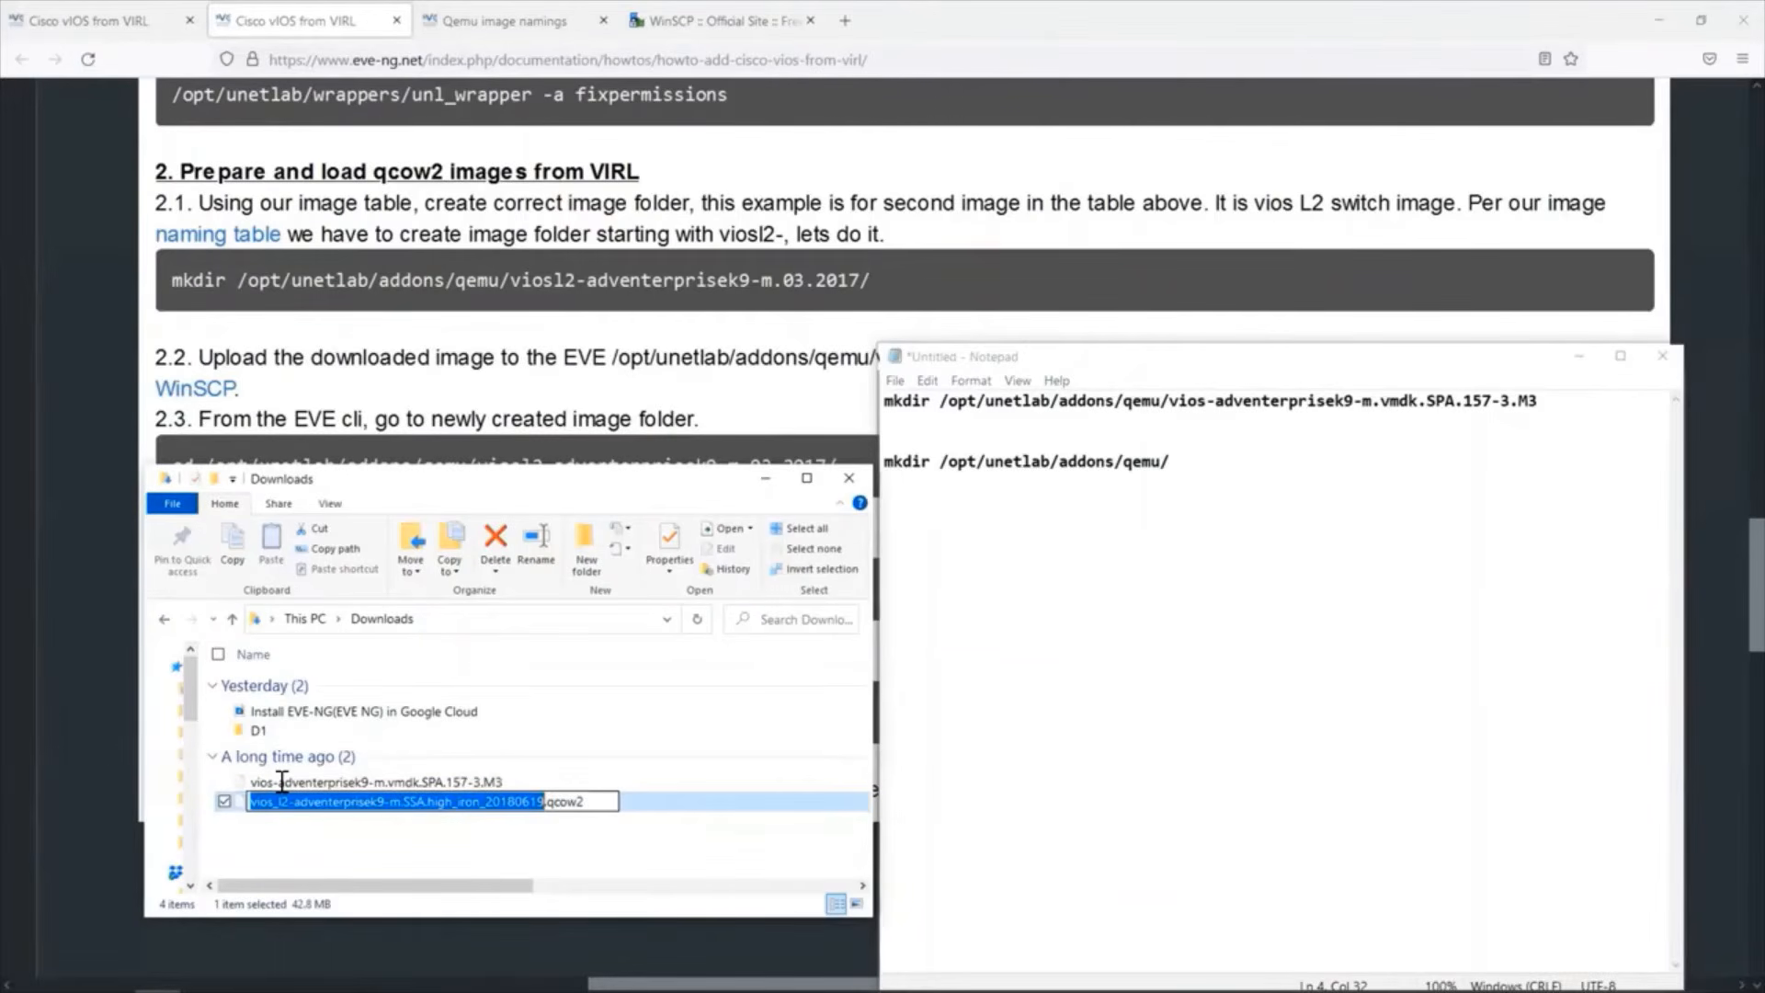
{"action": "key", "text": "shift+Right"}
{"action": "key", "text": "shift+Right"}
{"action": "key", "text": "shift+Right"}
{"action": "key", "text": "shift+Right"}
{"action": "key", "text": "shift+Right"}
{"action": "key", "text": "shift+Right"}
{"action": "right_click", "coordinate": [296, 781]}
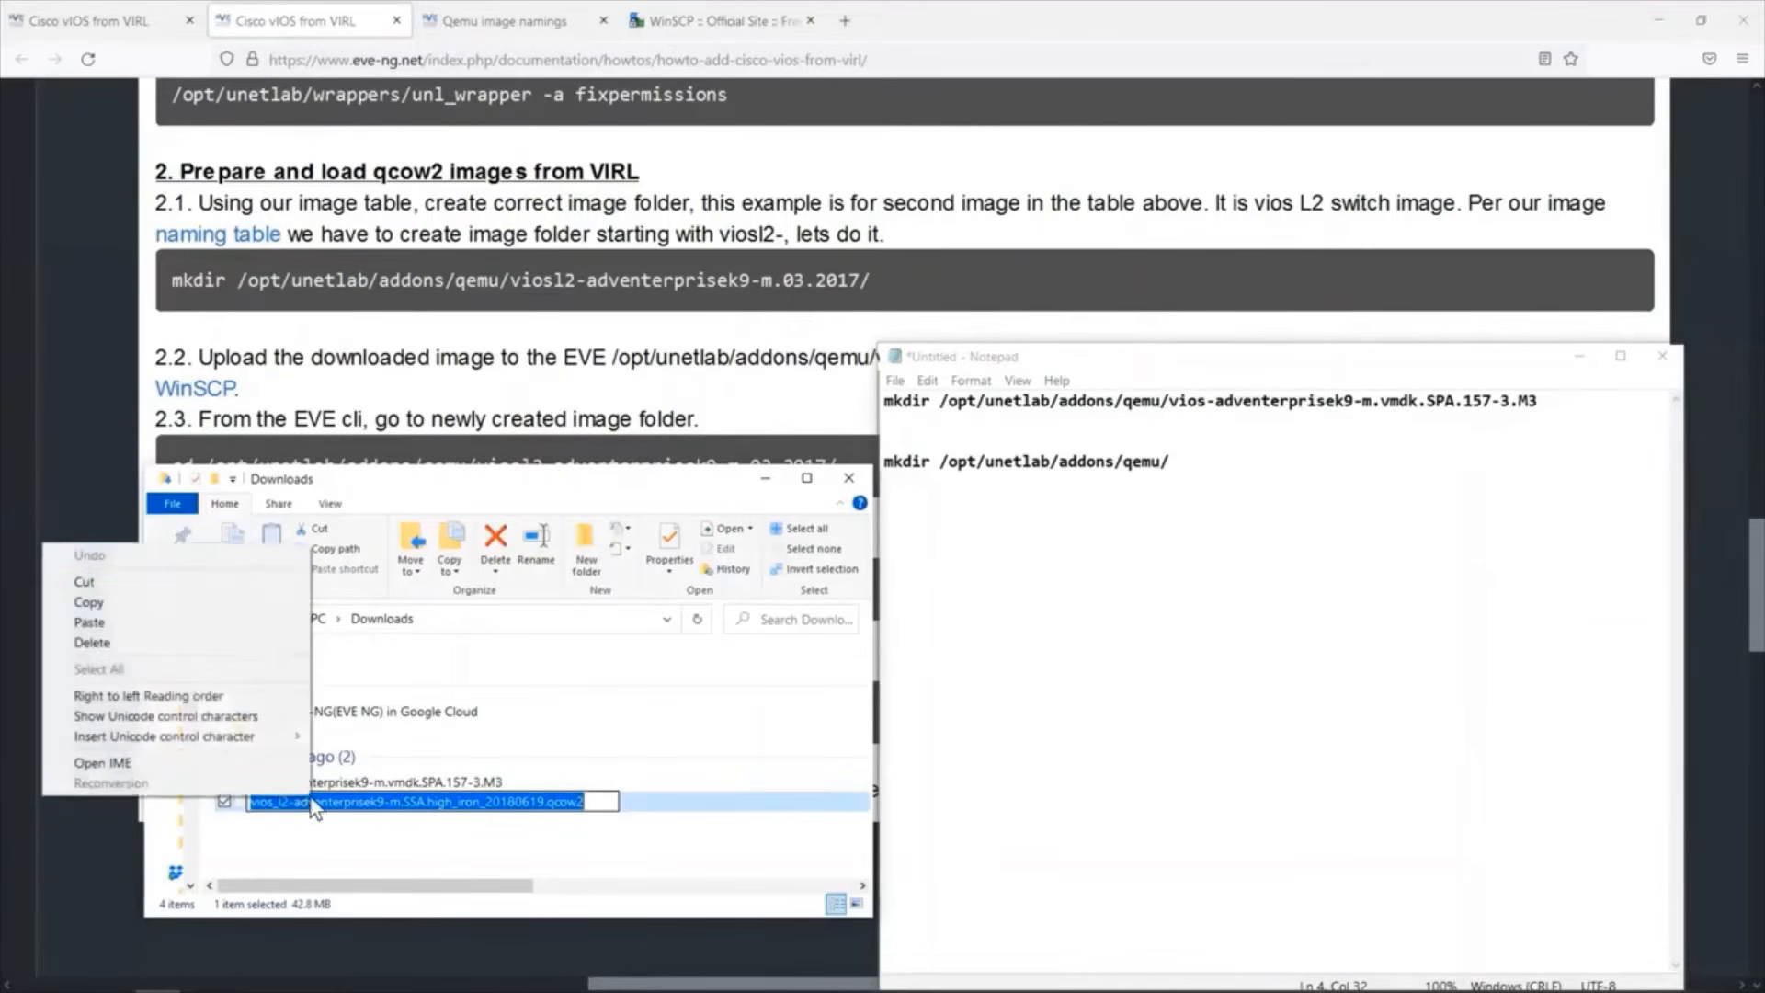
{"action": "left_click", "coordinate": [152, 592]}
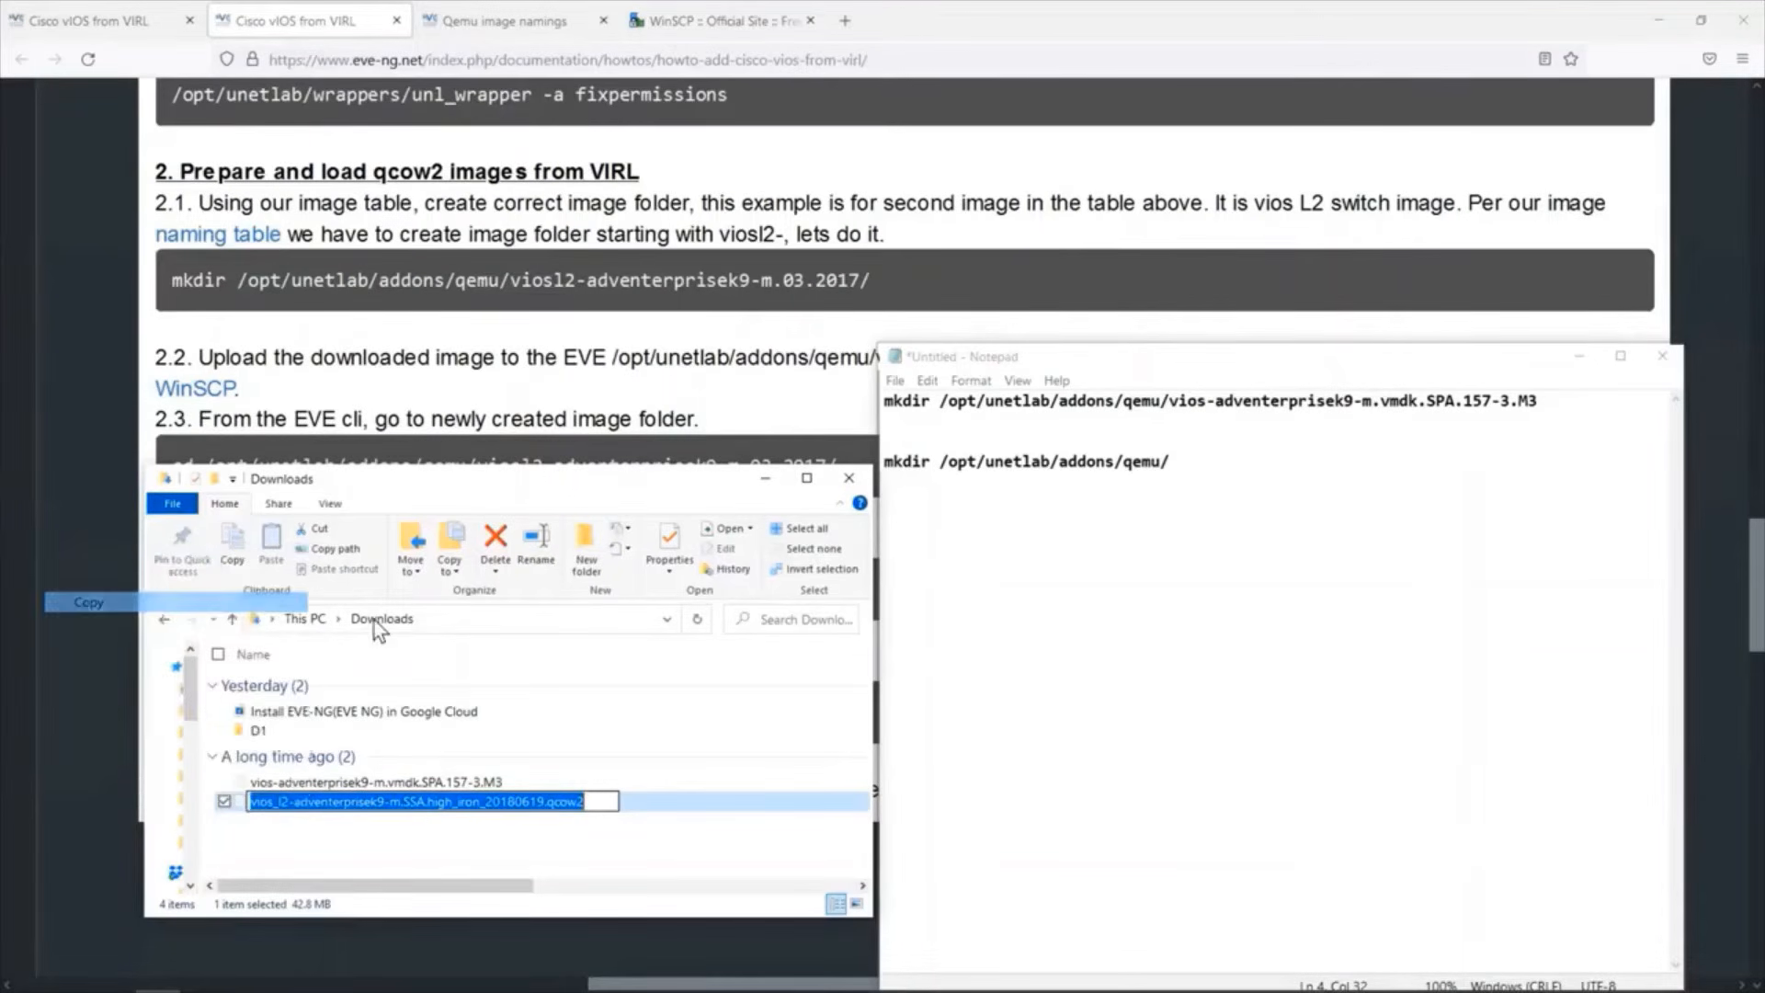
{"action": "left_click", "coordinate": [1182, 446]}
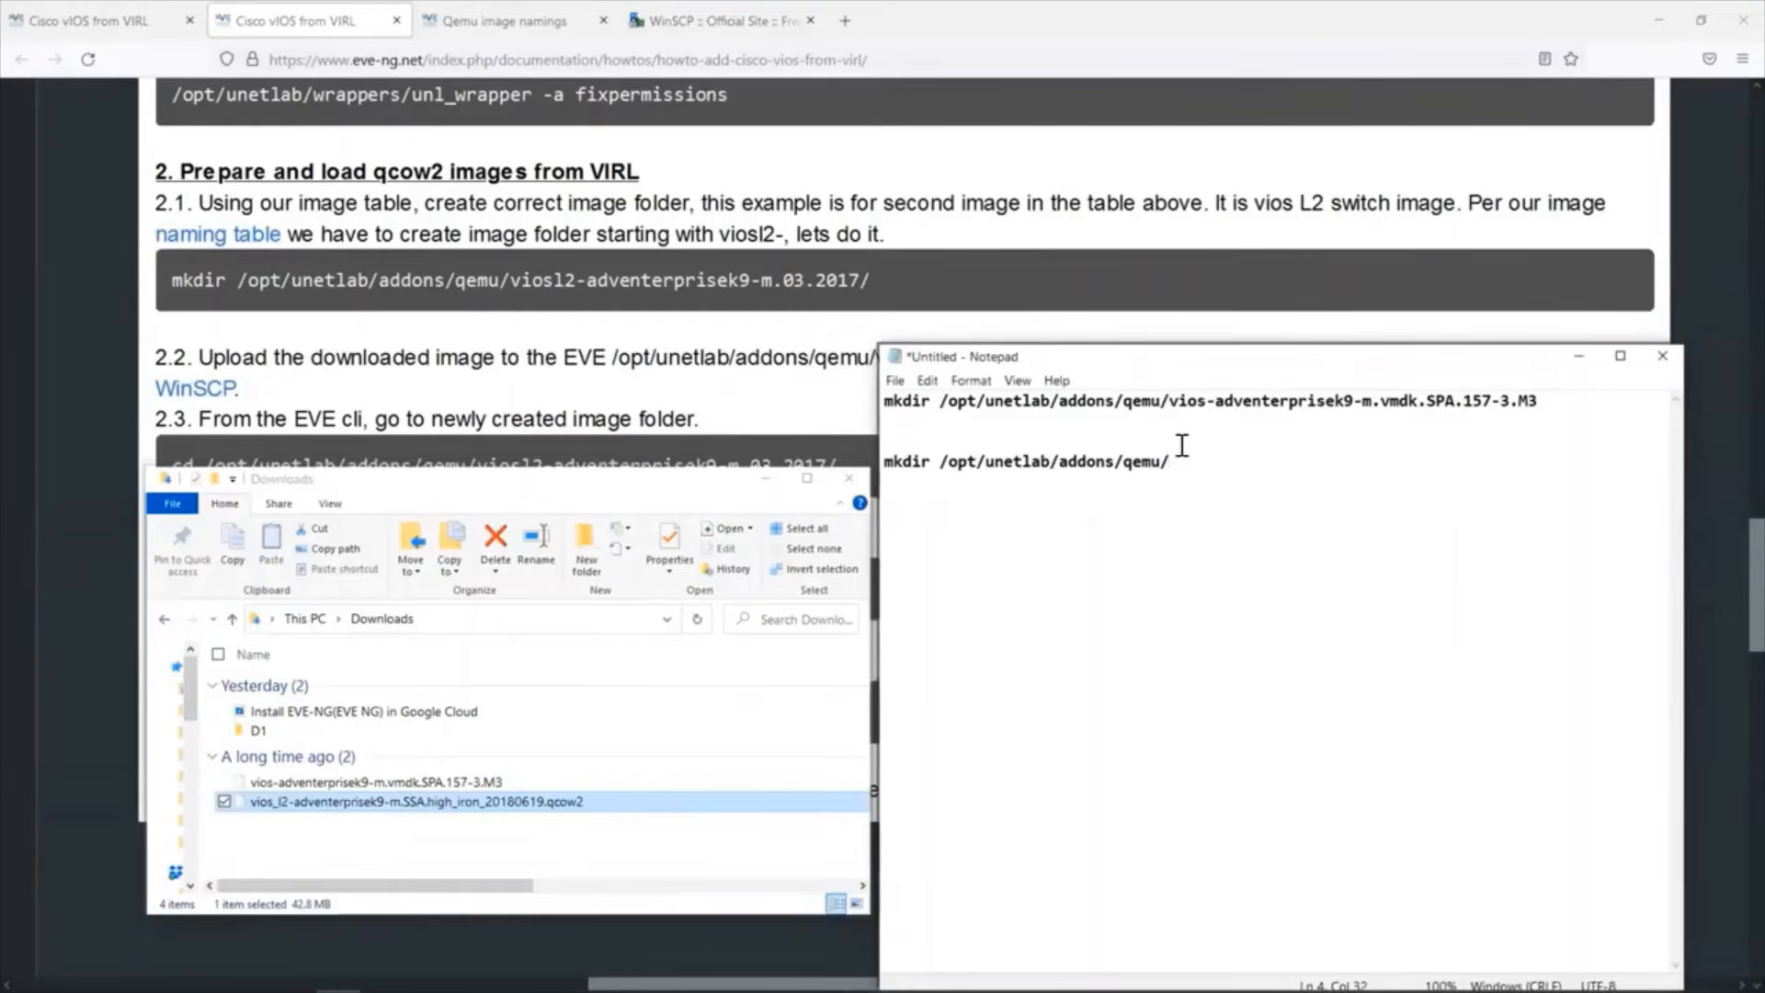
{"action": "key", "text": "ctrl+v"}
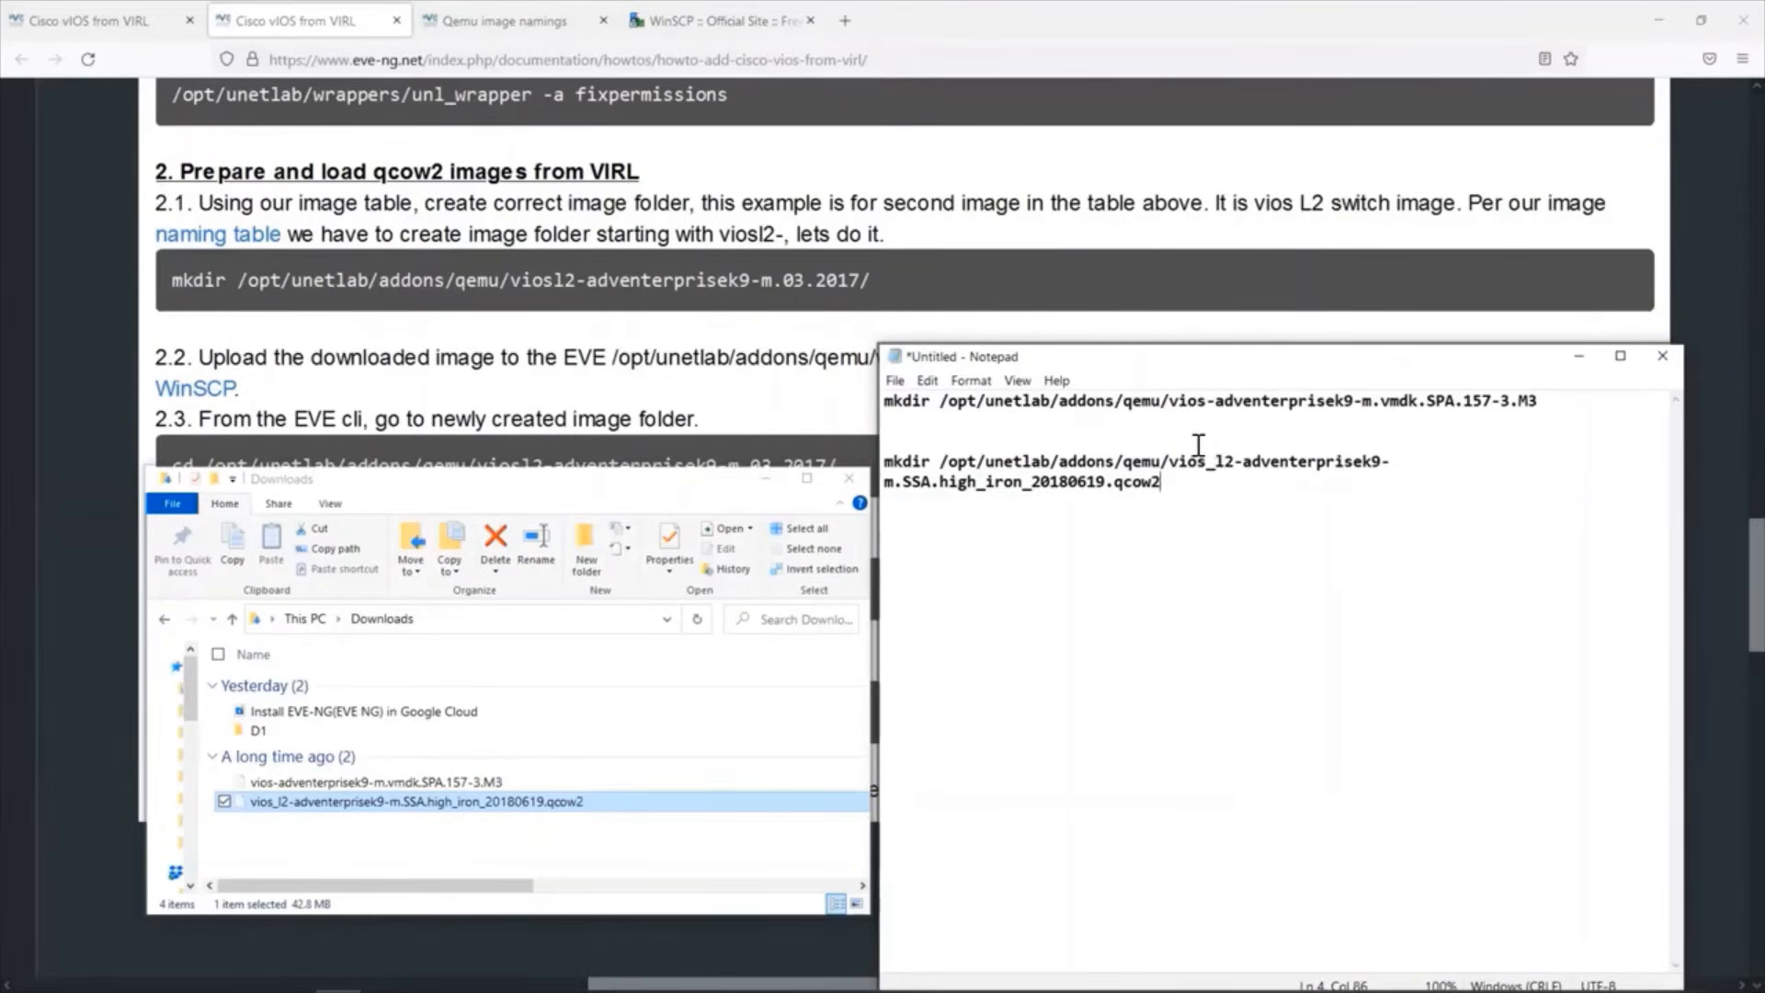
{"action": "left_click", "coordinate": [1197, 444]}
{"action": "key", "text": "BackSpace"}
Copy mkdir /opt/unetlab/addons/qemu/viosl2-adventerprisek9-m.SSA.high_iron_20180619.qcow2 from Notepad and run it in the PuTTY session.
{"action": "left_click_drag", "start_coordinate": [884, 461], "coordinate": [1657, 462]}
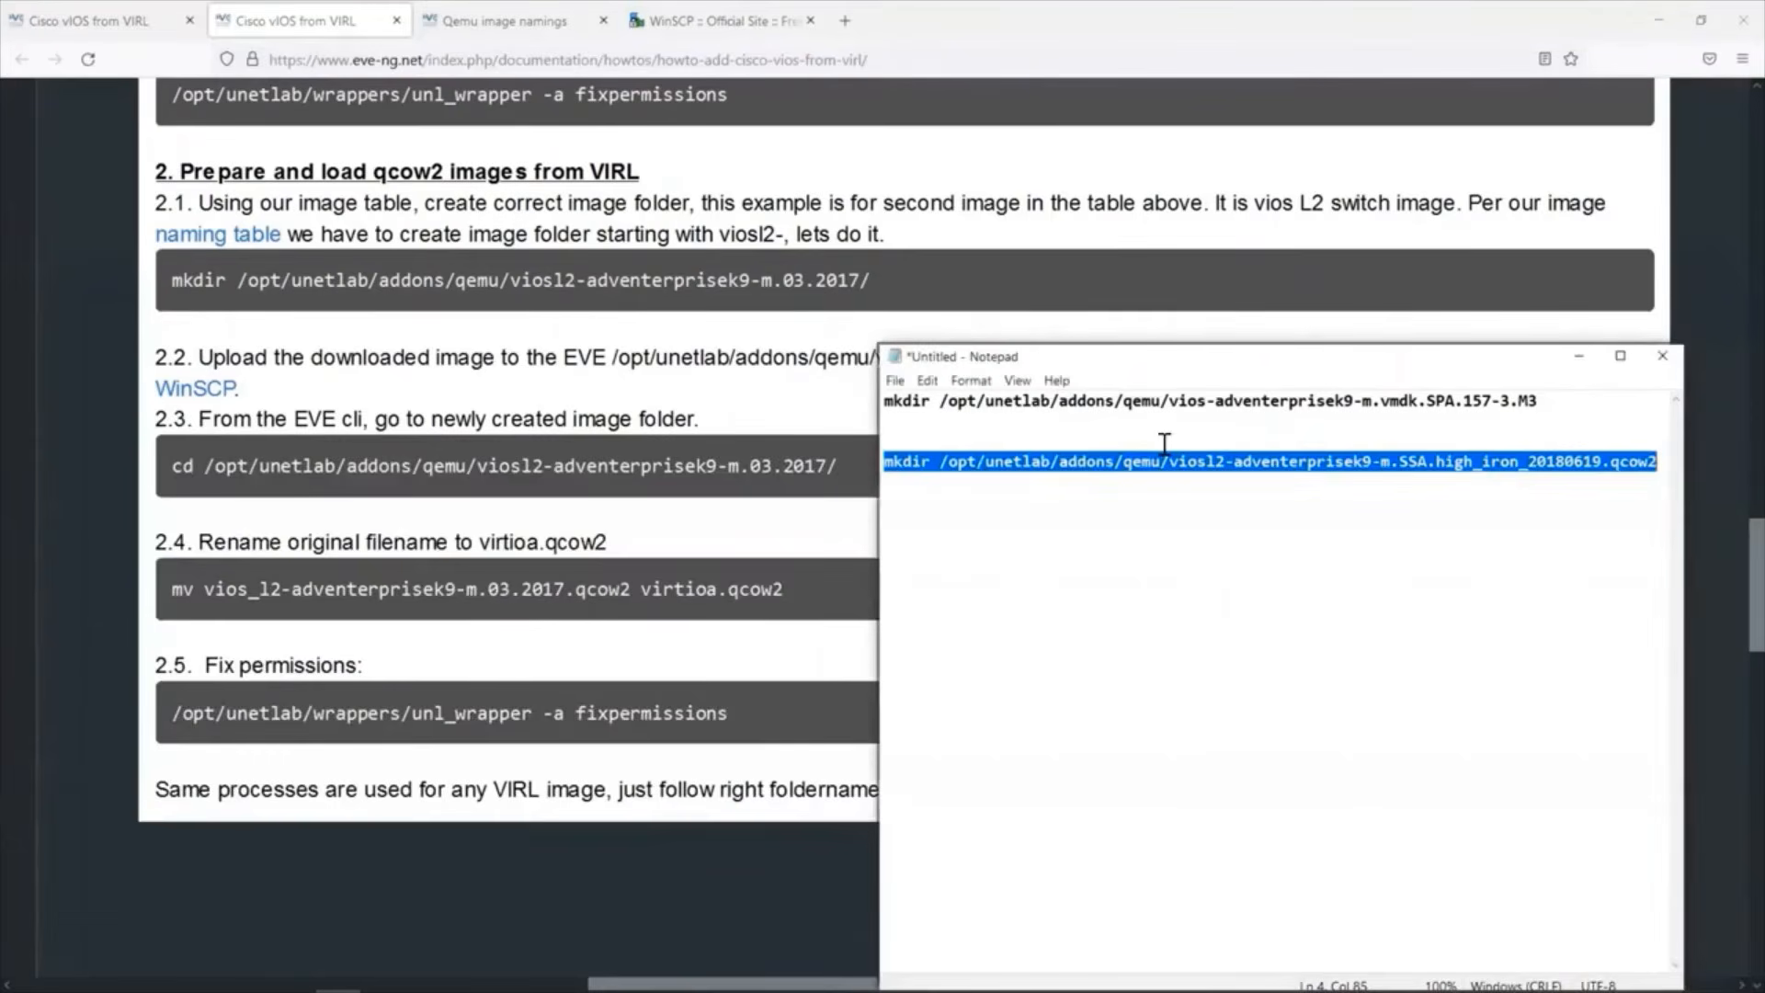
{"action": "right_click", "coordinate": [909, 462]}
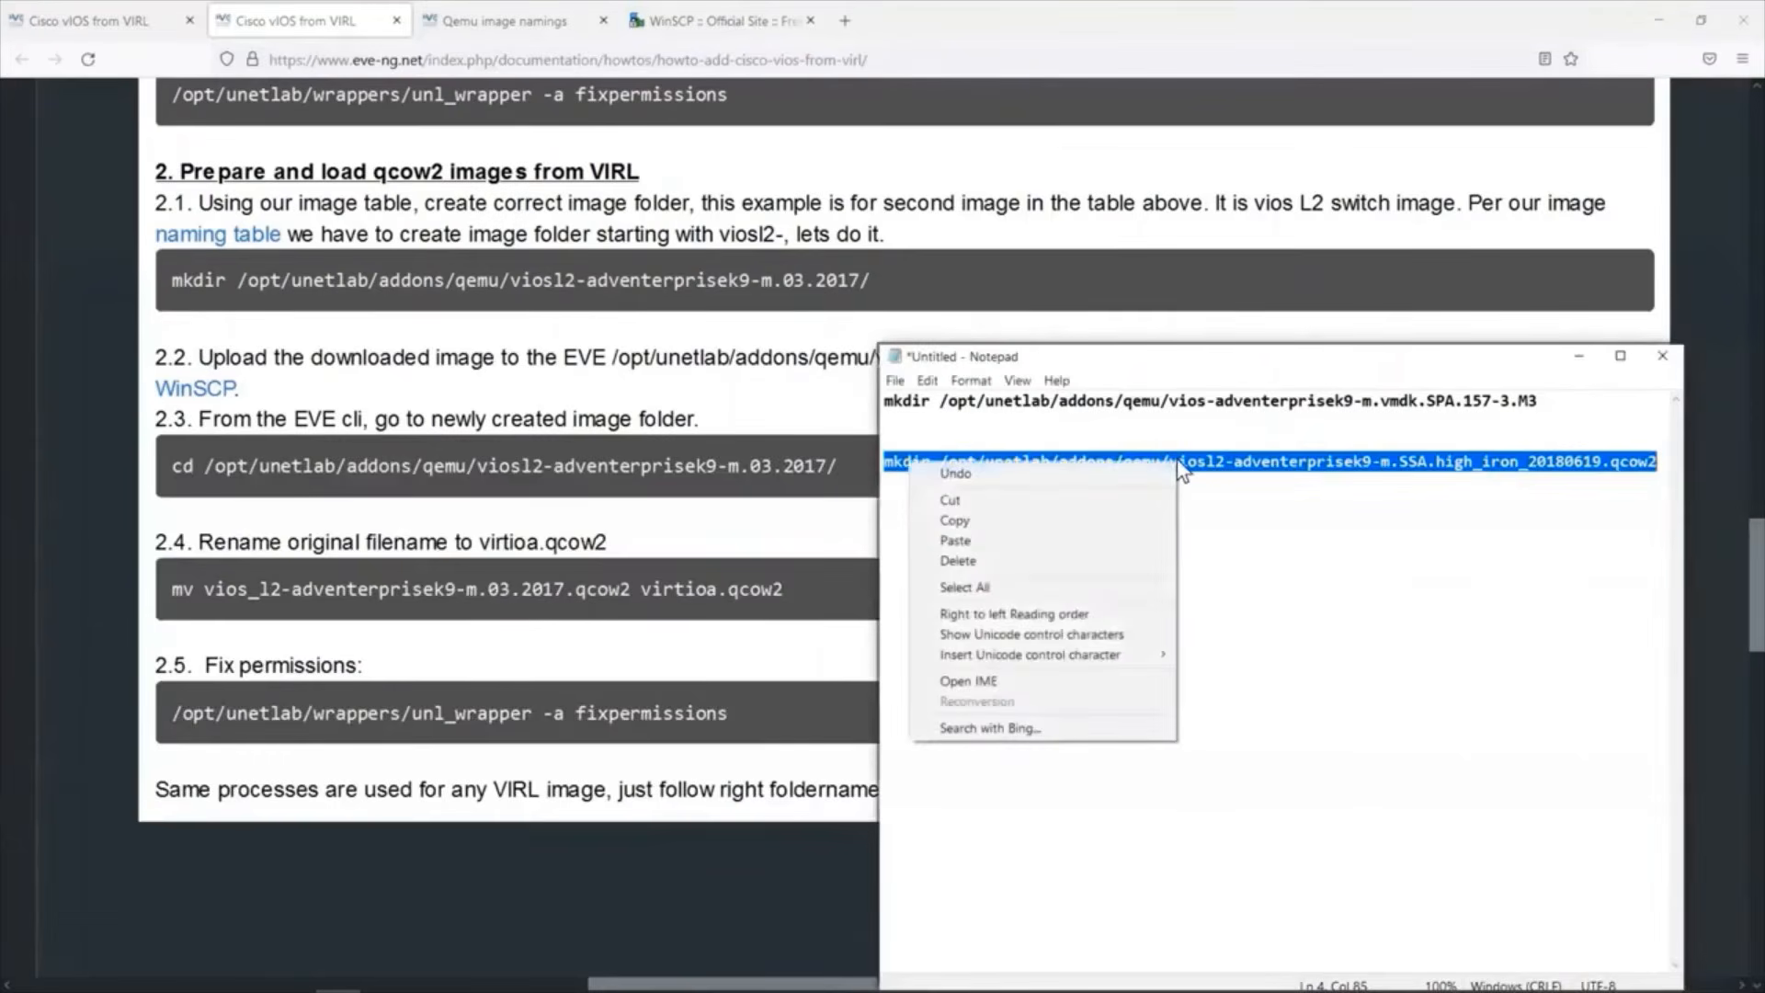
{"action": "left_click", "coordinate": [1089, 517]}
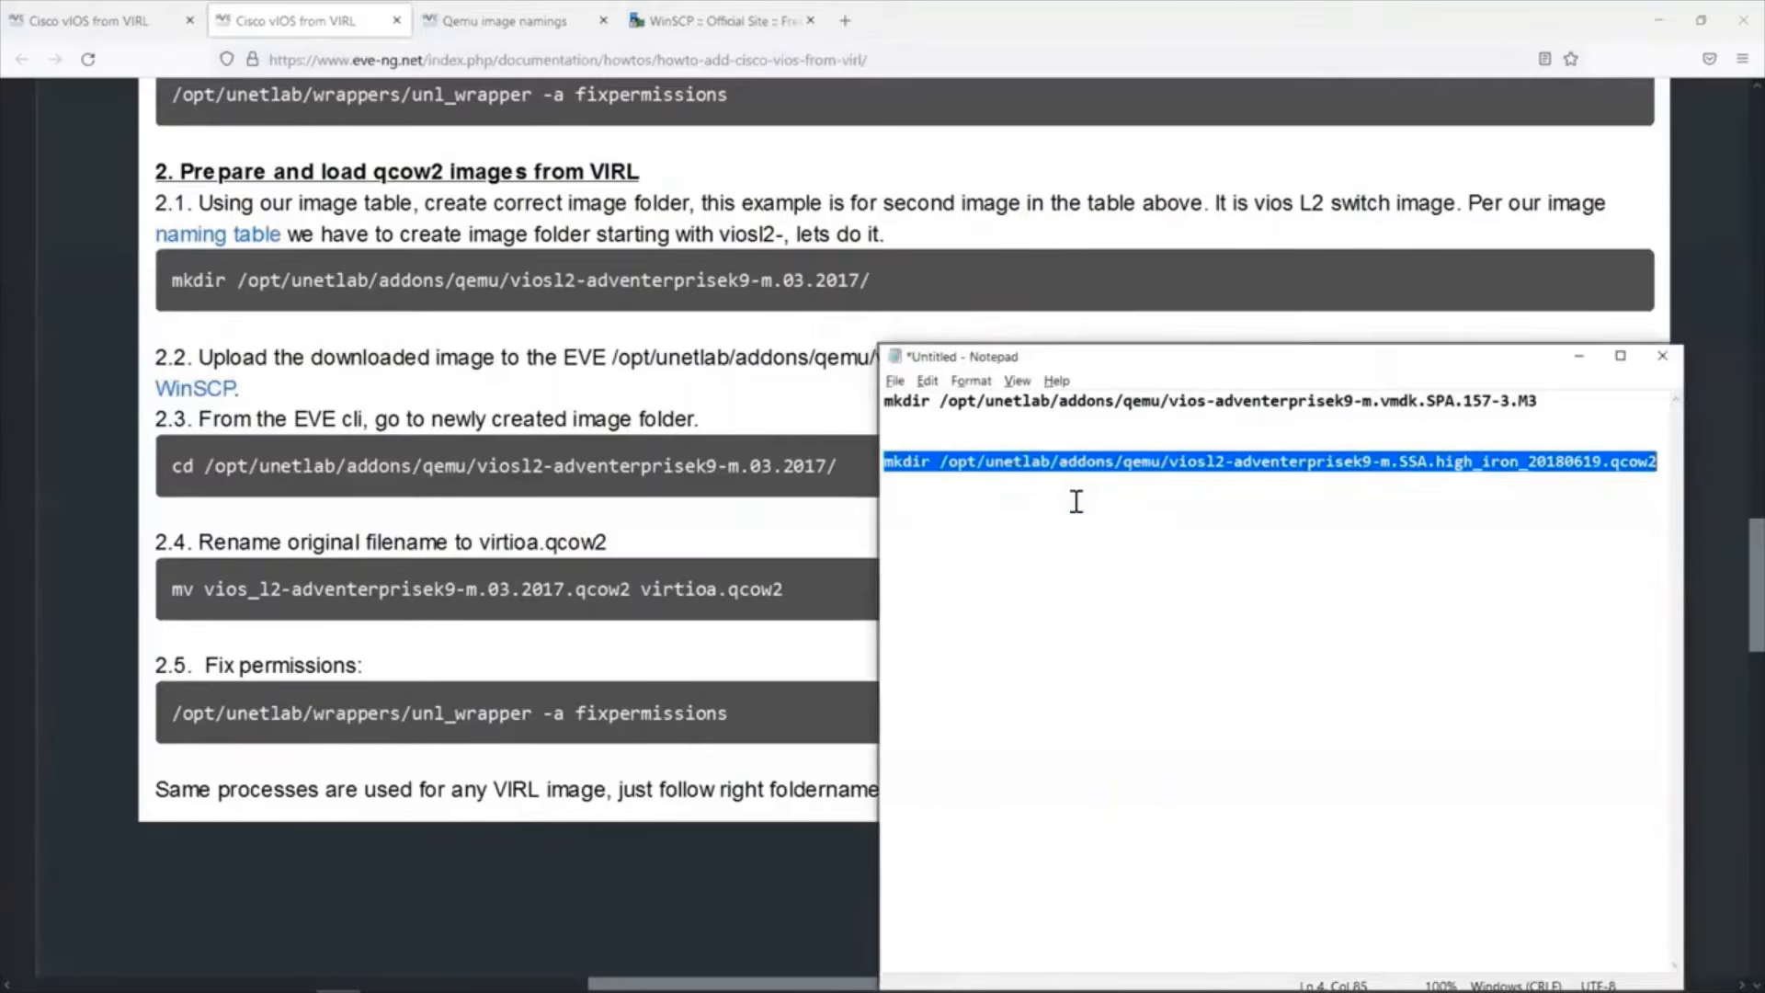
{"action": "key", "text": "alt+Tab"}
{"action": "key", "text": "alt+Tab"}
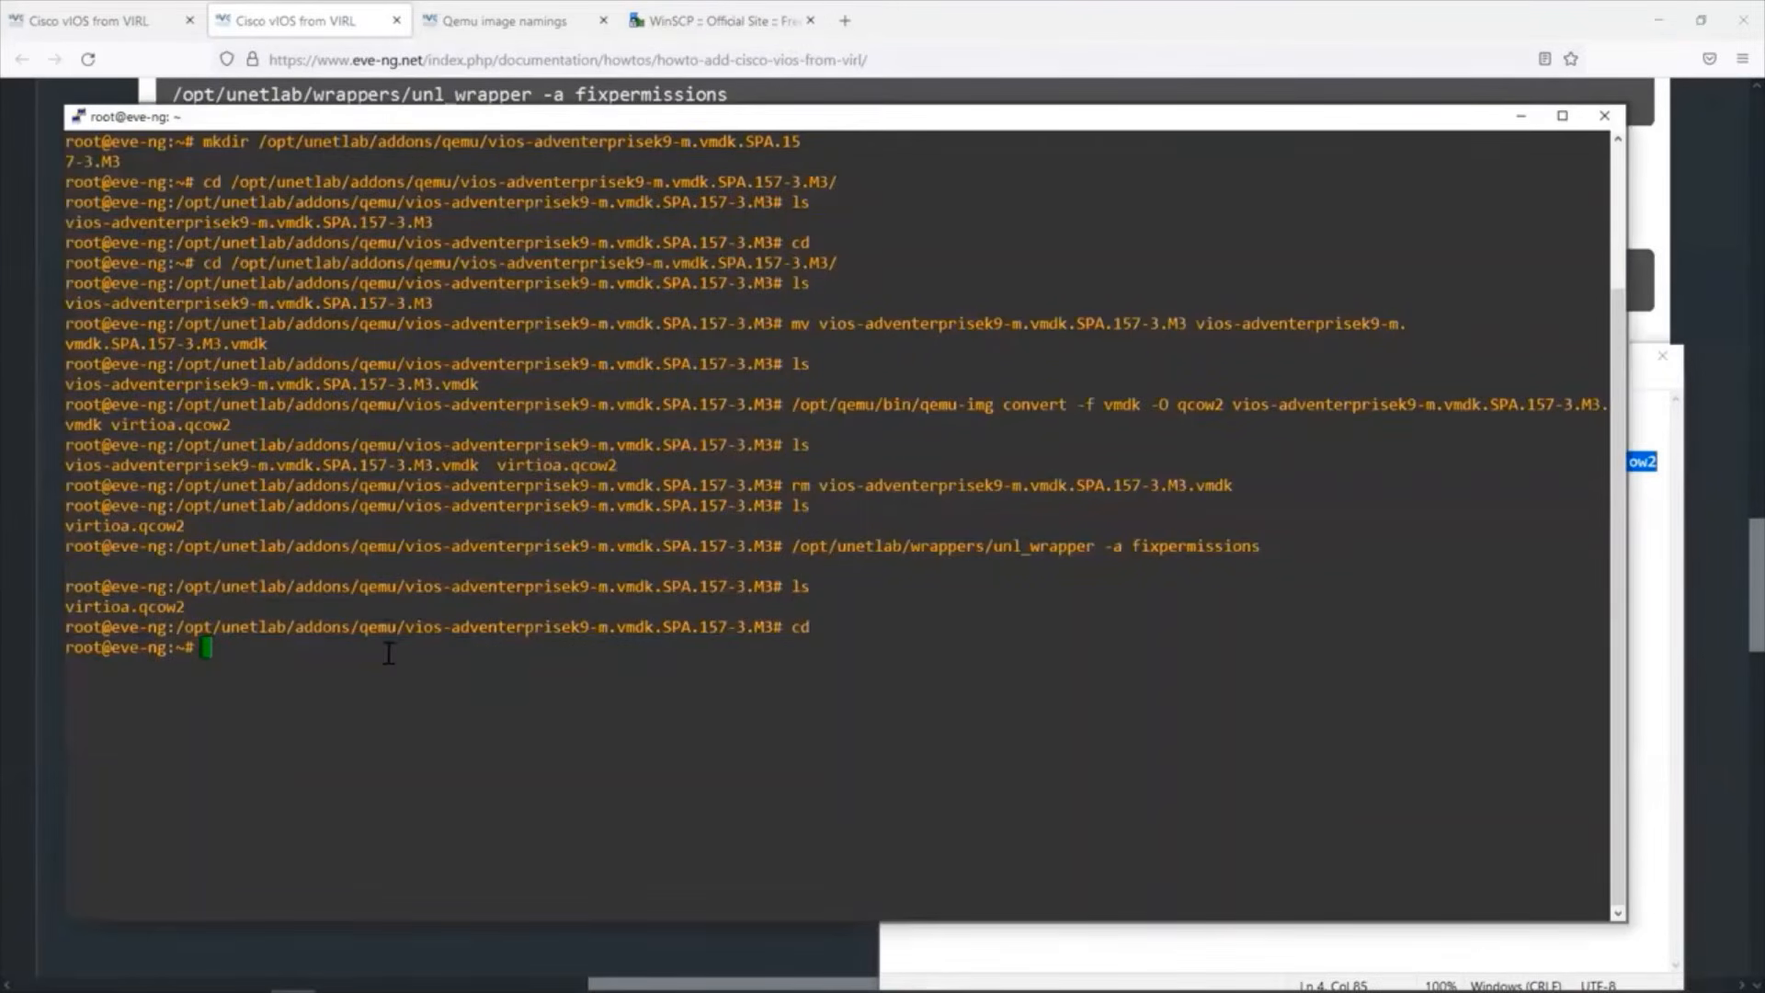
{"action": "right_click", "coordinate": [389, 652]}
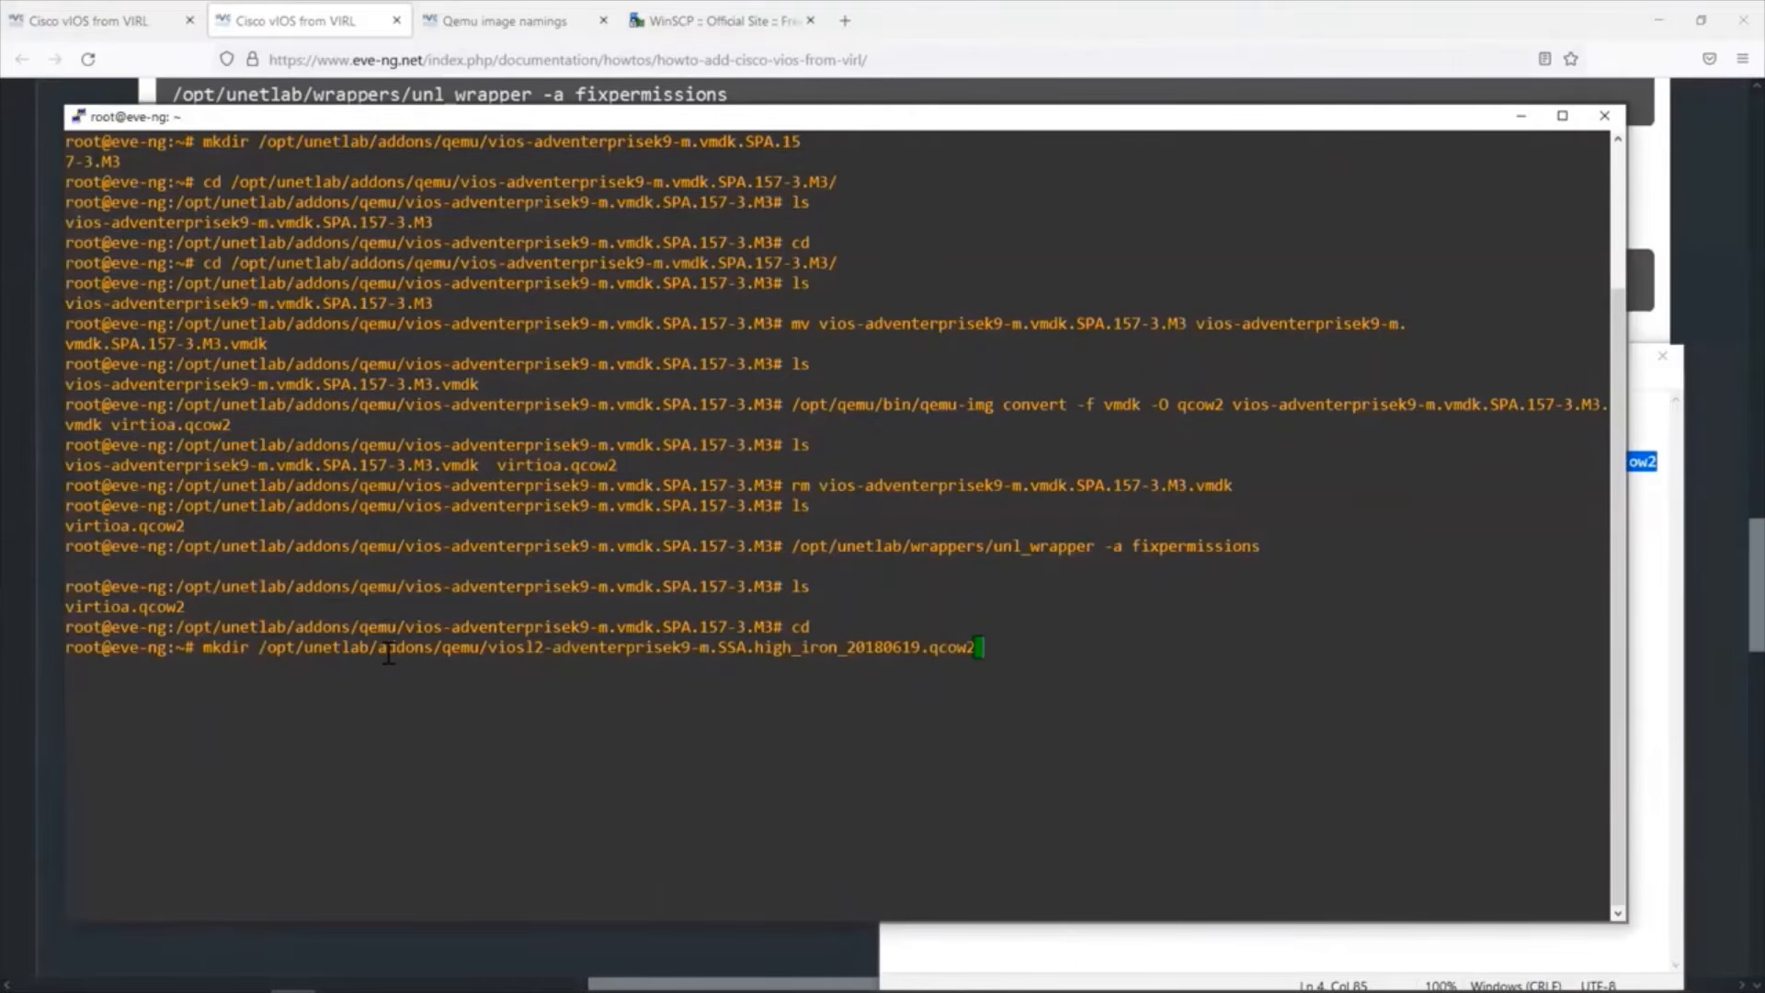
{"action": "key", "text": "Return"}
Following guide step 2.2, select the vios_l2 image in WinSCP and open the remote directory /opt/unetlab/addons/qemu/viosl2-adventerprisek9-m.SSA.high_iron_20180619.qcow2.
{"action": "key", "text": "alt+Tab"}
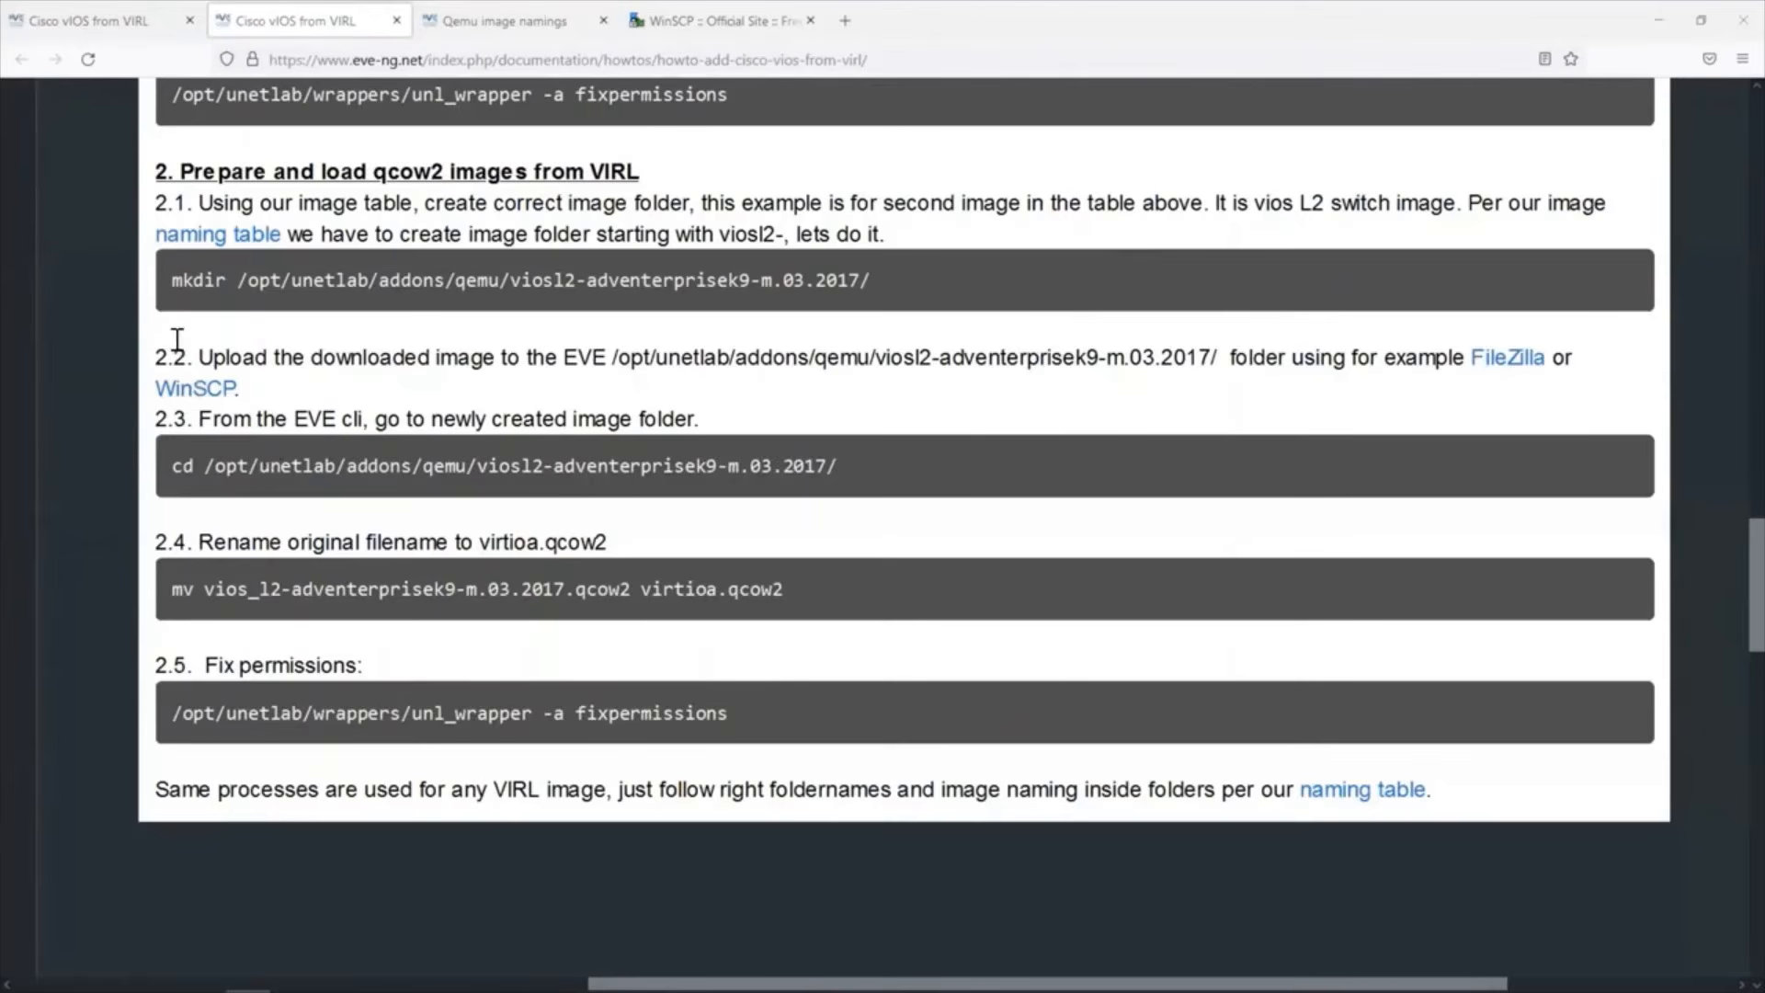
{"action": "left_click_drag", "start_coordinate": [187, 356], "coordinate": [477, 340]}
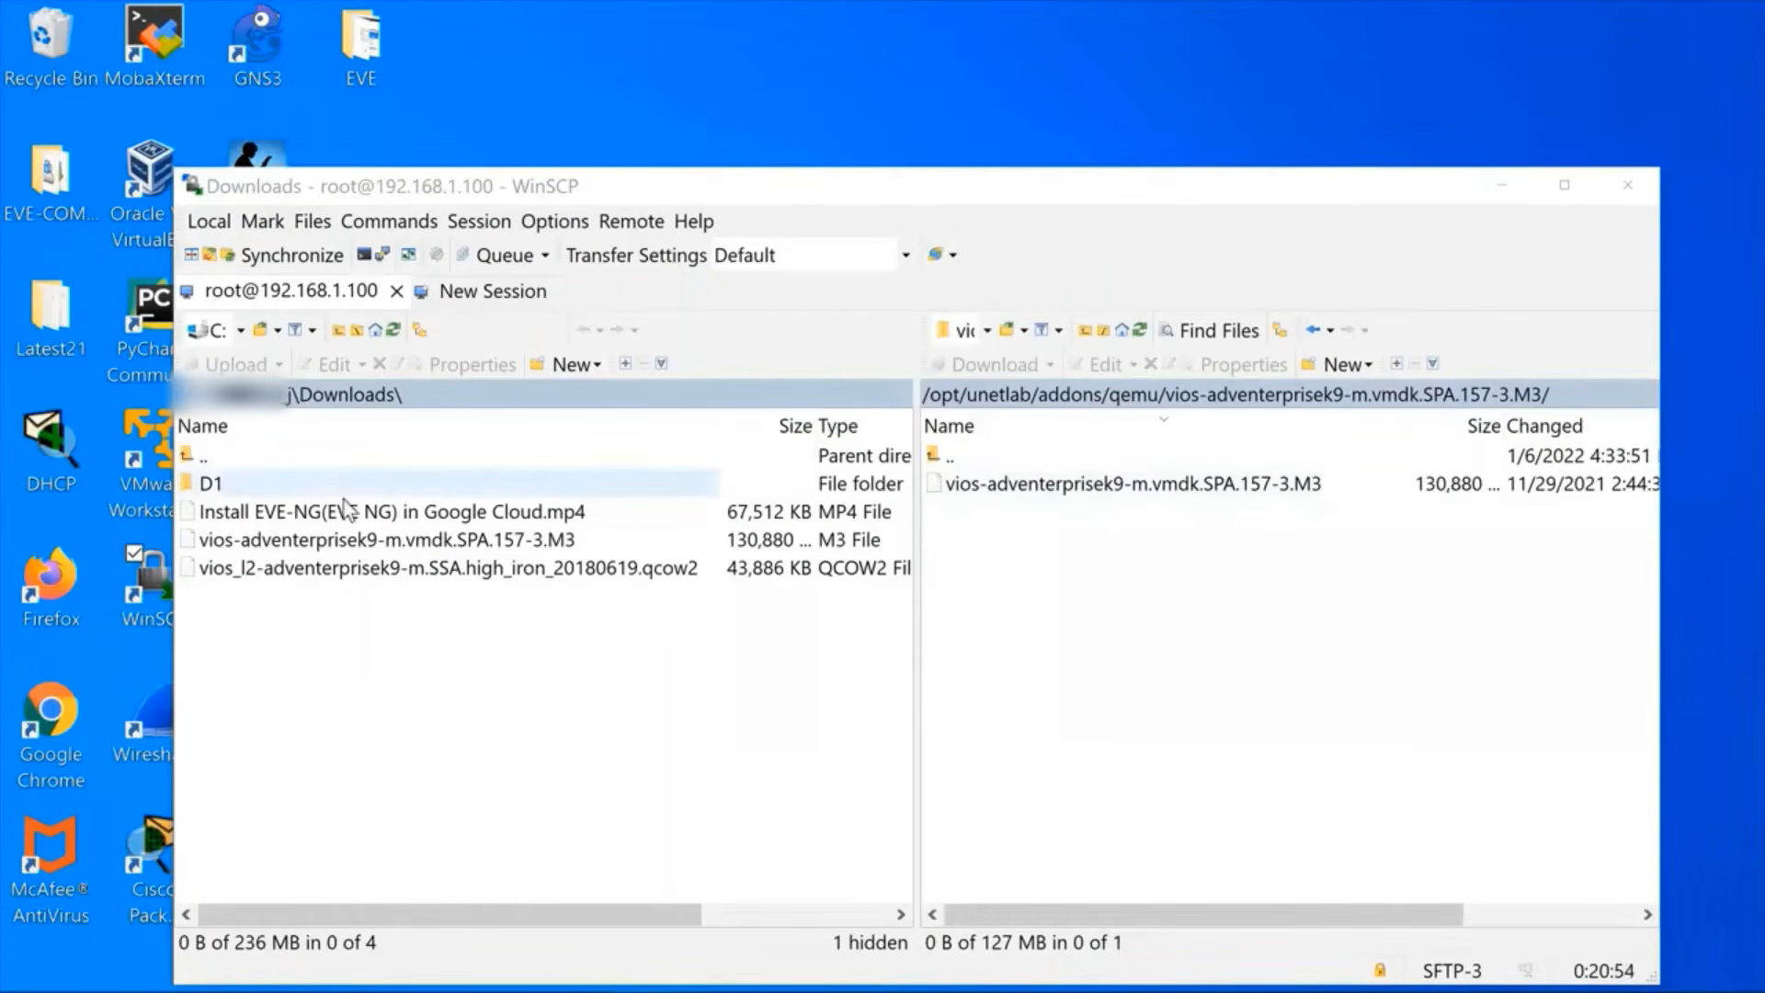
{"action": "left_click", "coordinate": [356, 576]}
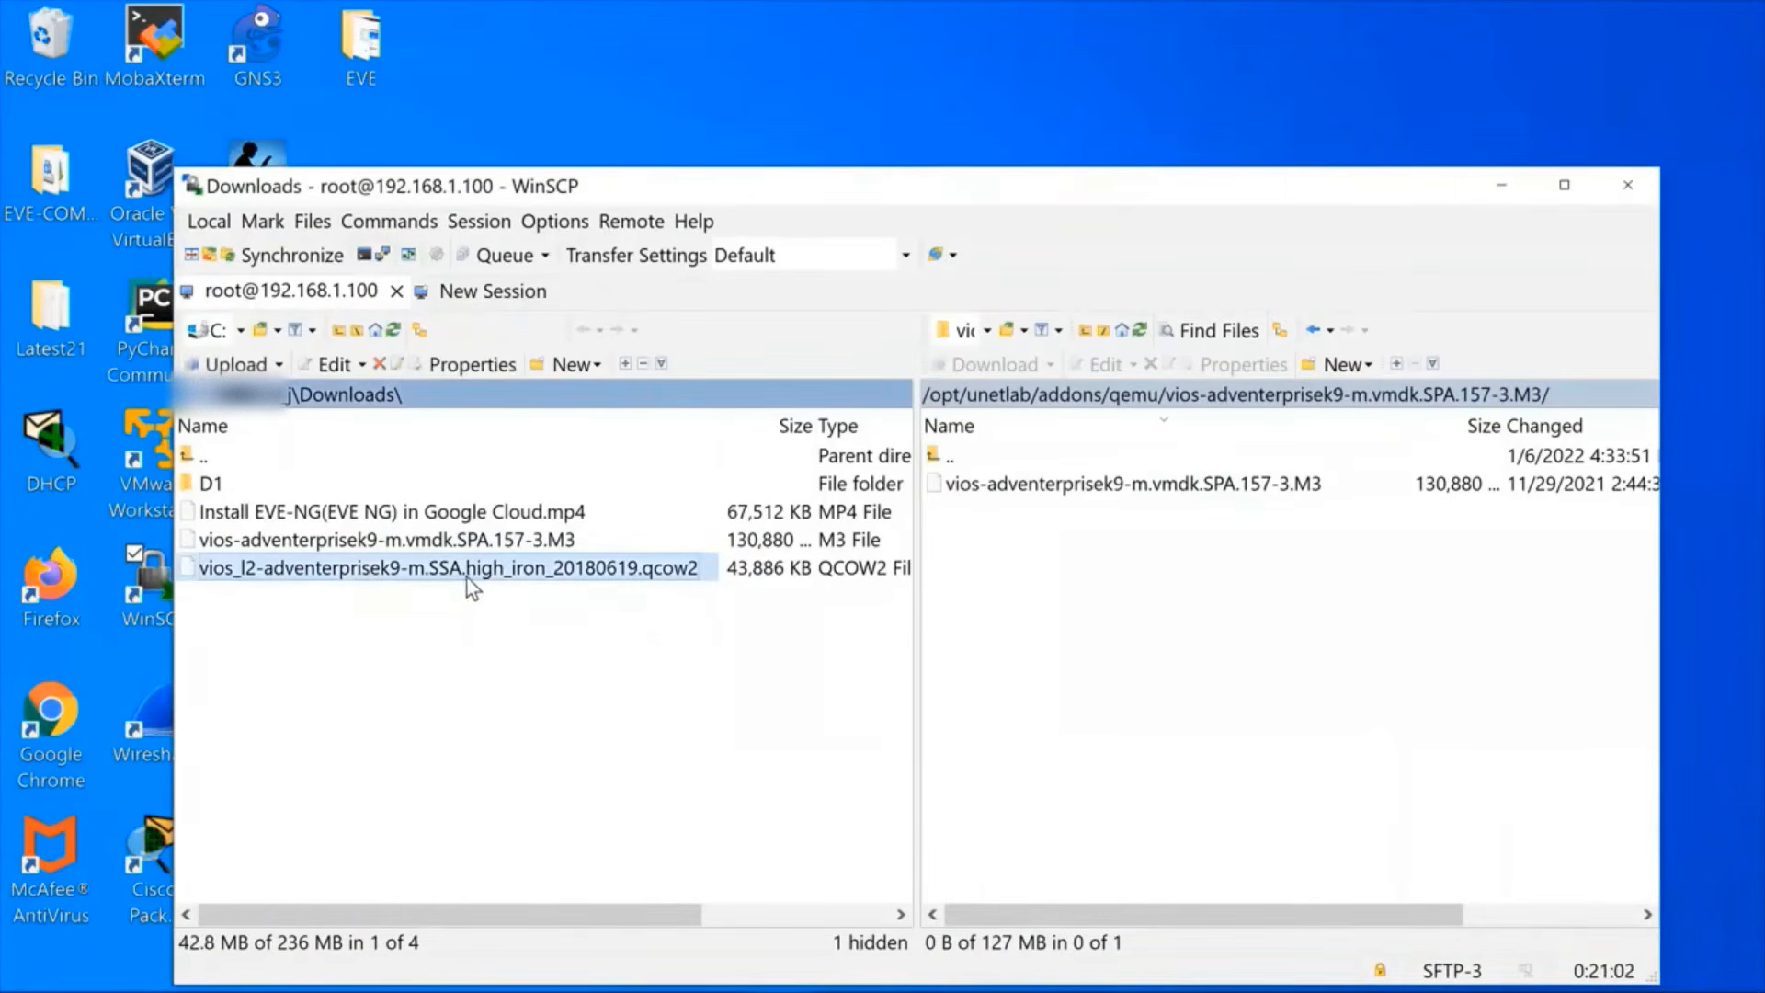
{"action": "left_click", "coordinate": [947, 398]}
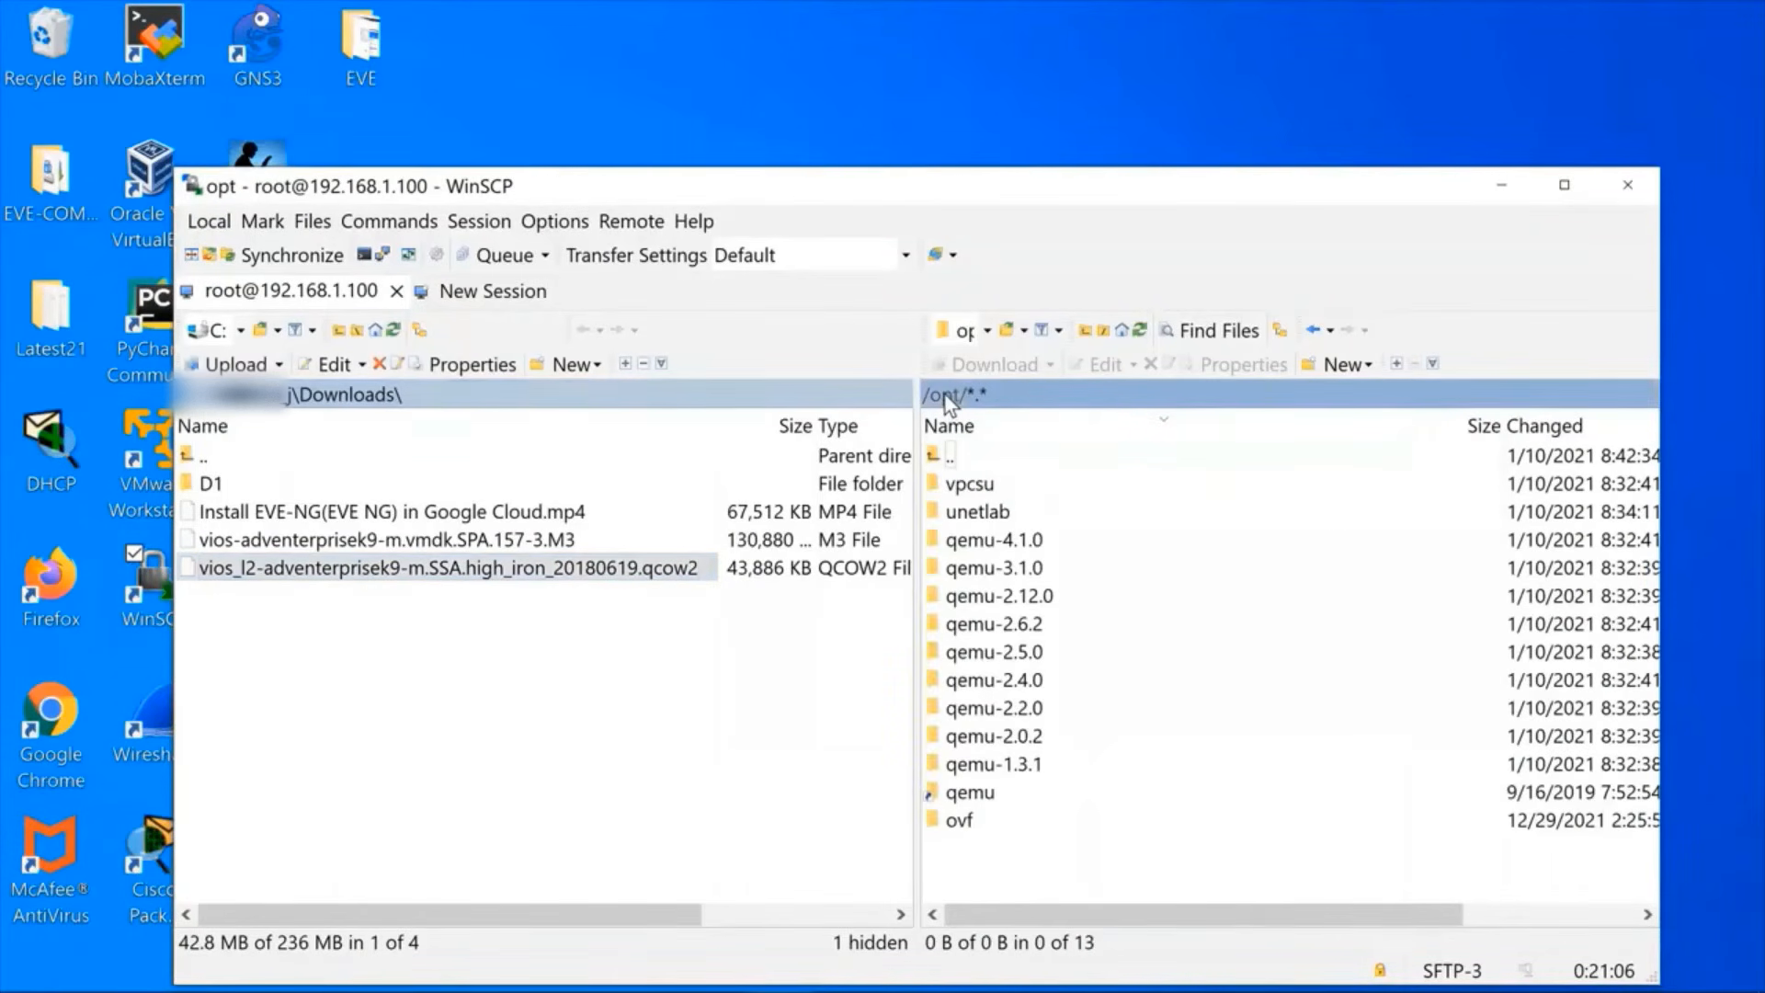
{"action": "double_click", "coordinate": [945, 396]}
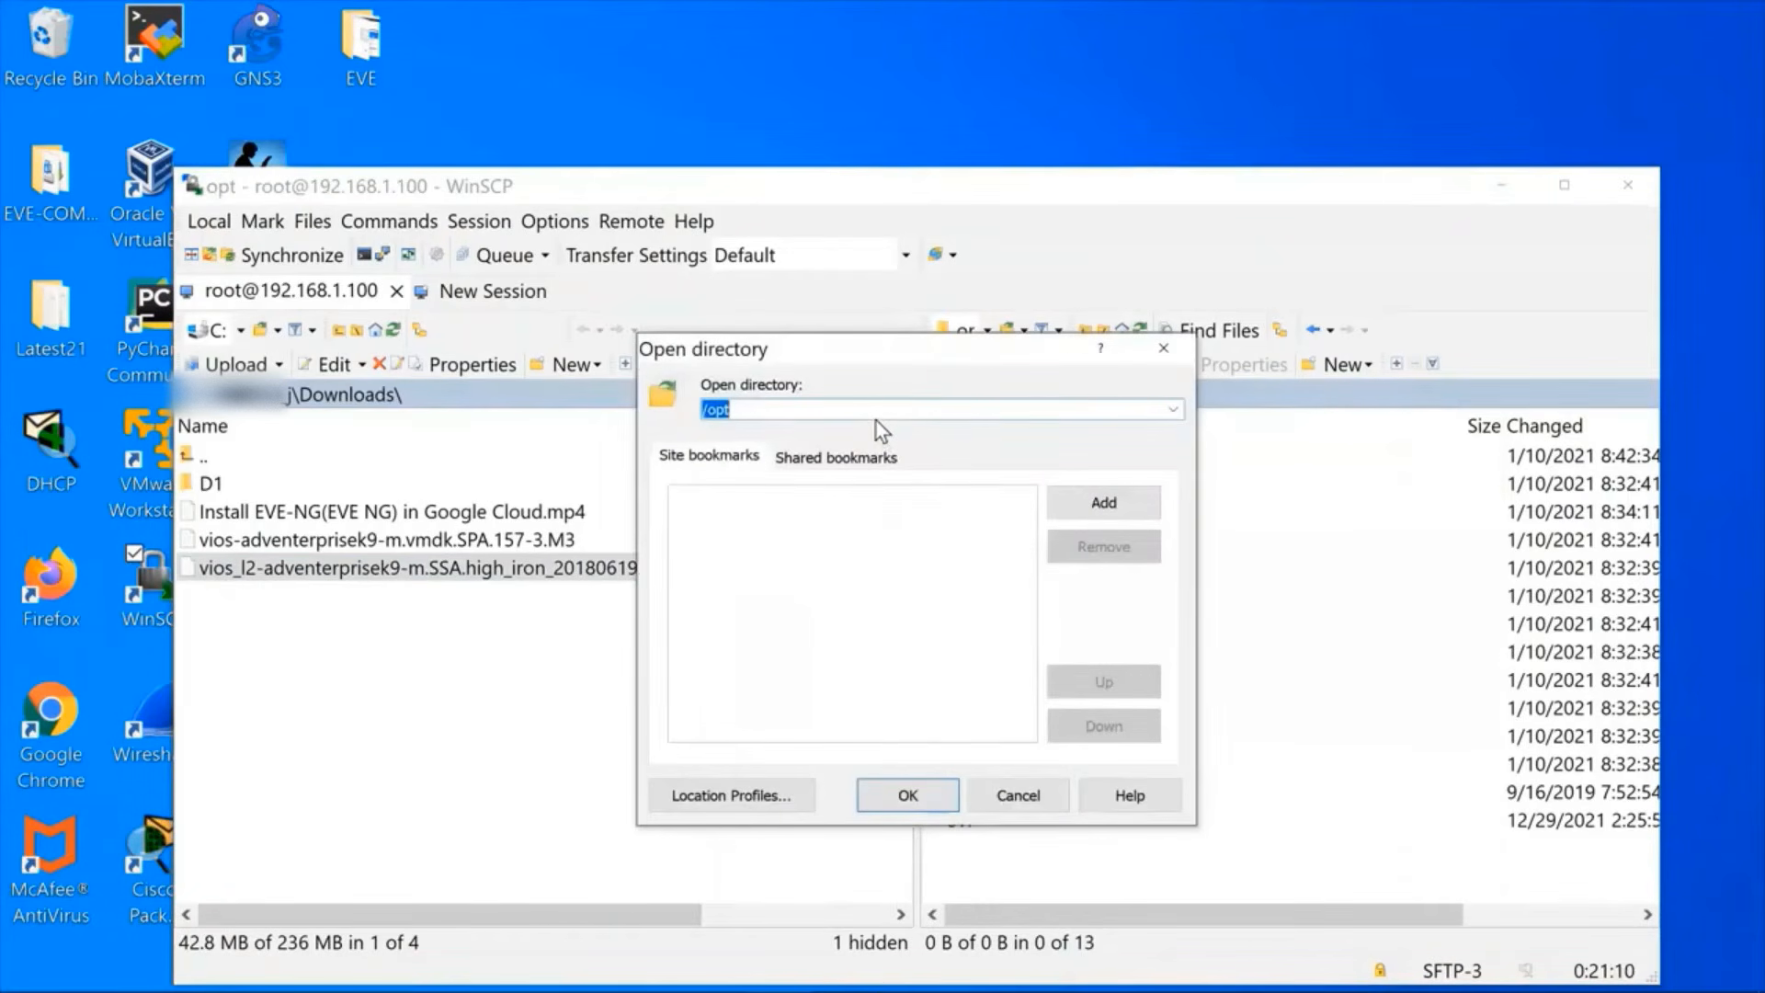
{"action": "key", "text": "ctrl+v"}
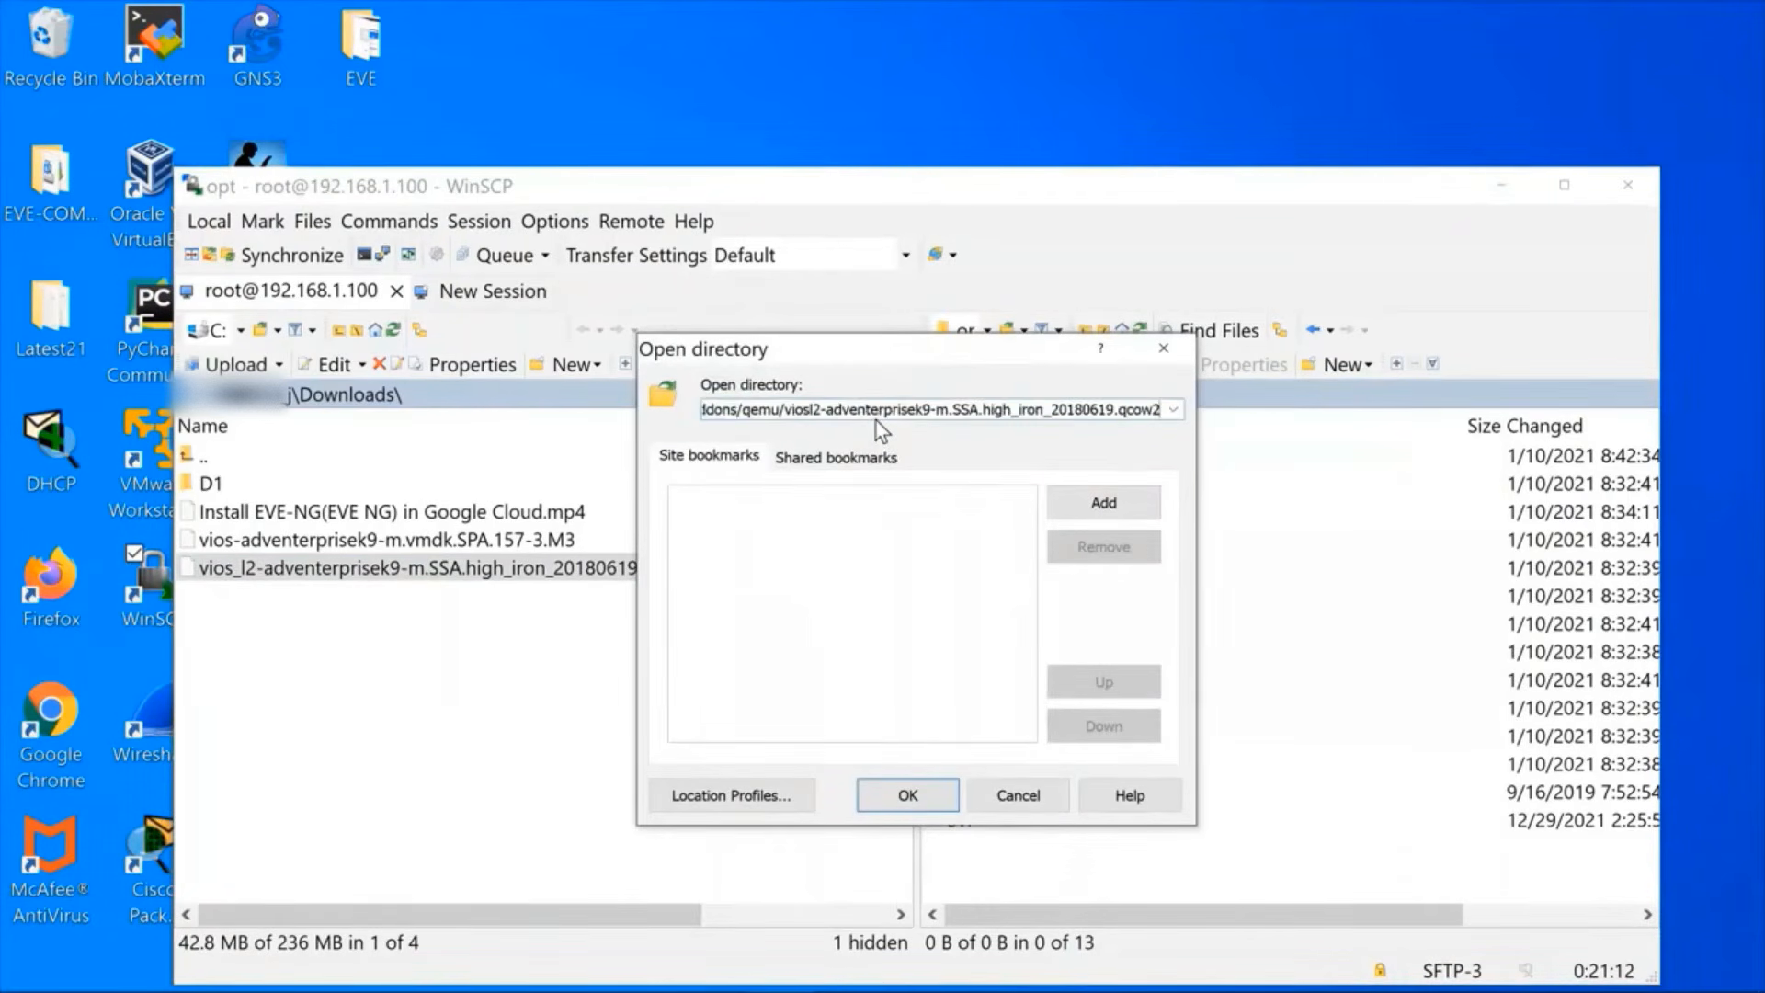
{"action": "left_click", "coordinate": [910, 794]}
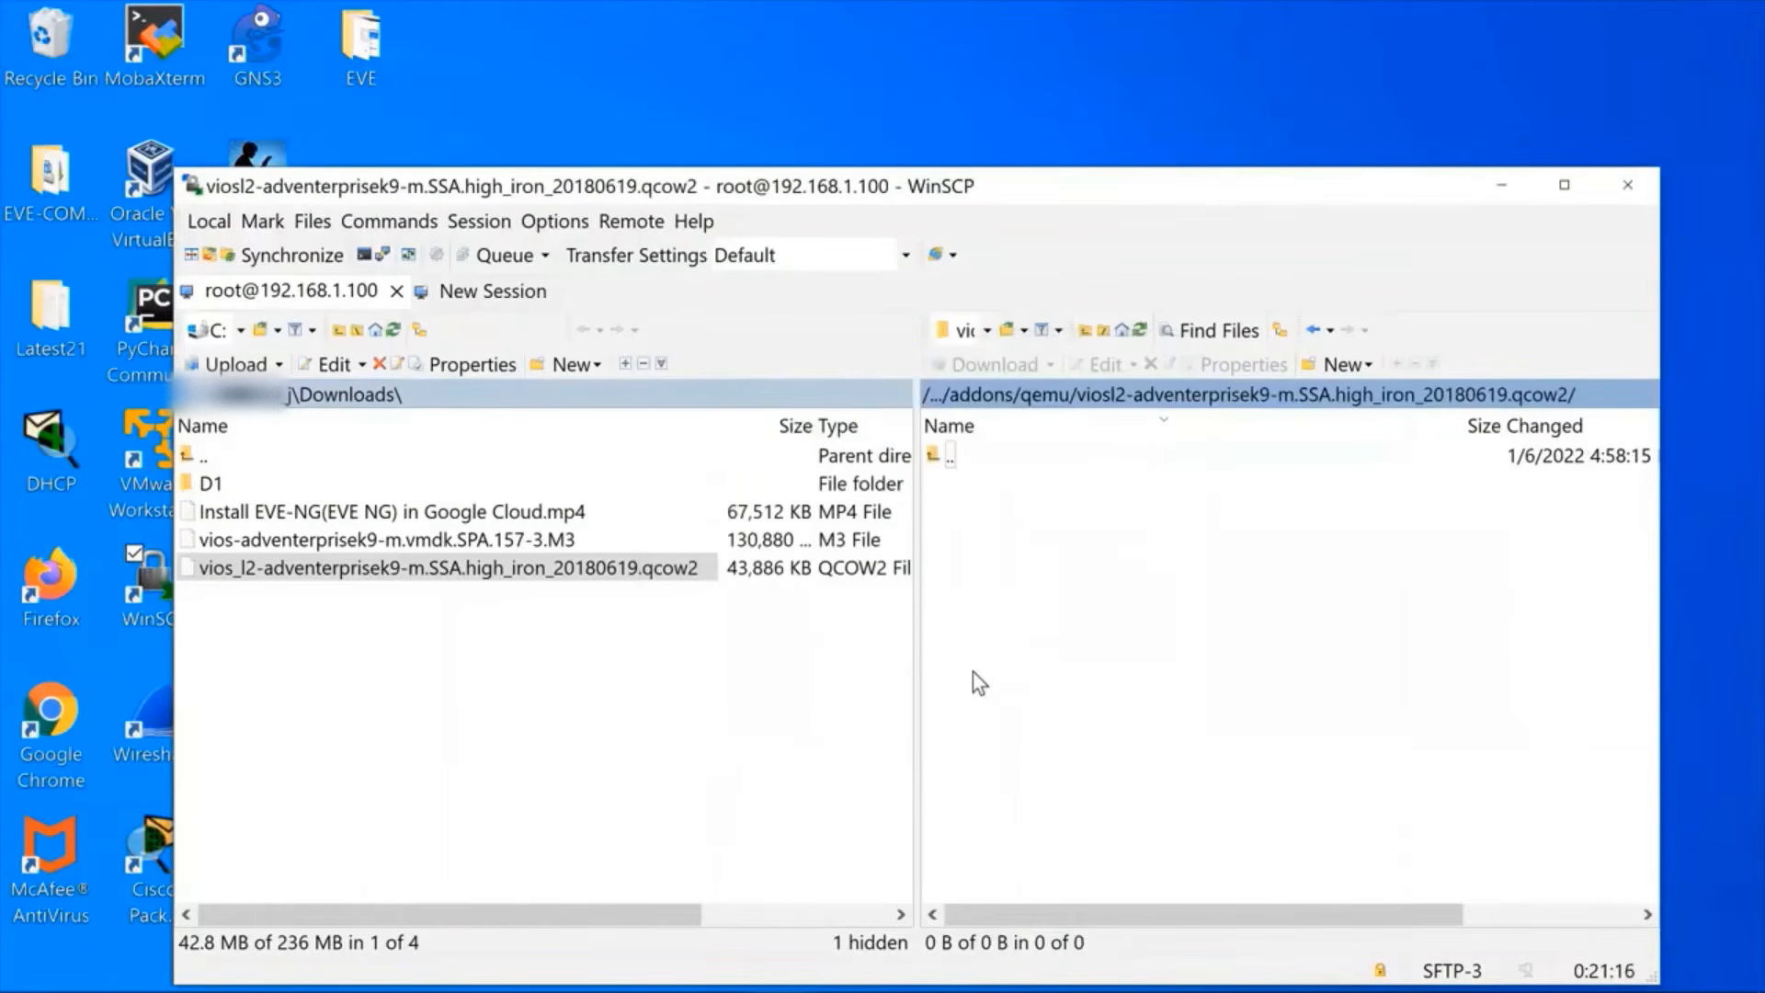
Upload vios_l2-adventerprisek9-m.SSA.high_iron_20180619.qcow2 from the local Downloads folder to the opened remote viosl2 folder.
{"action": "right_click", "coordinate": [520, 572]}
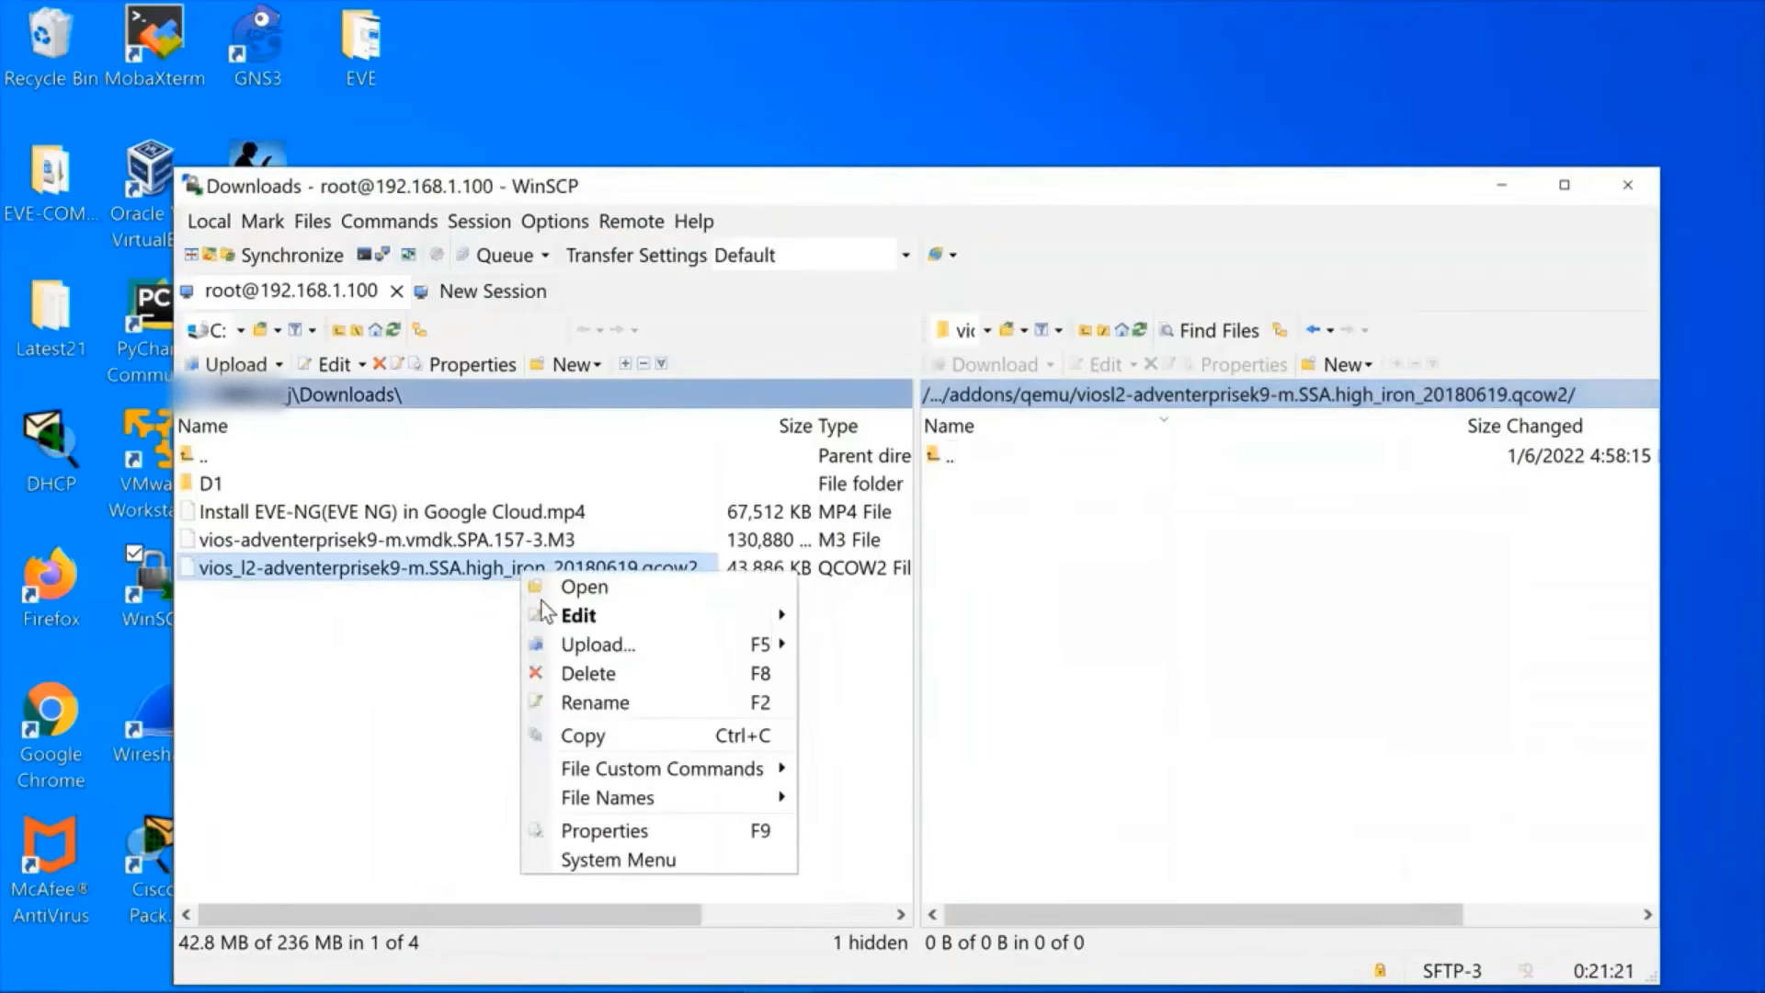
{"action": "left_click", "coordinate": [576, 648]}
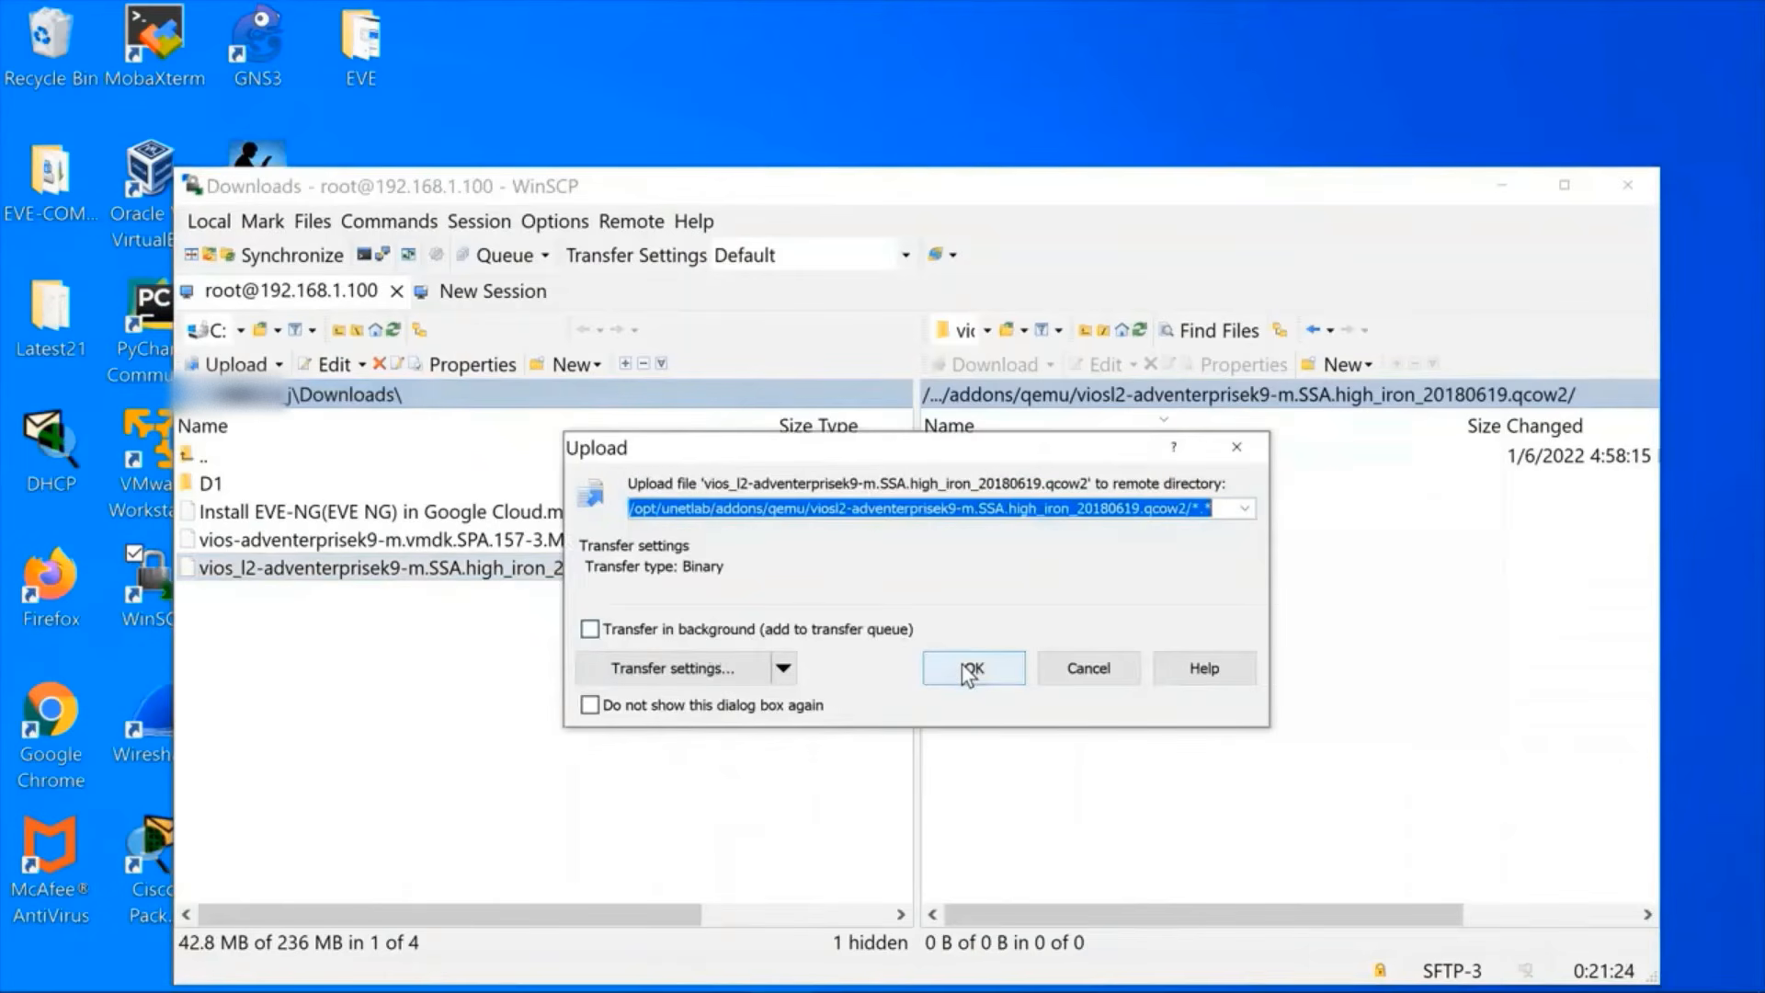
{"action": "left_click", "coordinate": [967, 670]}
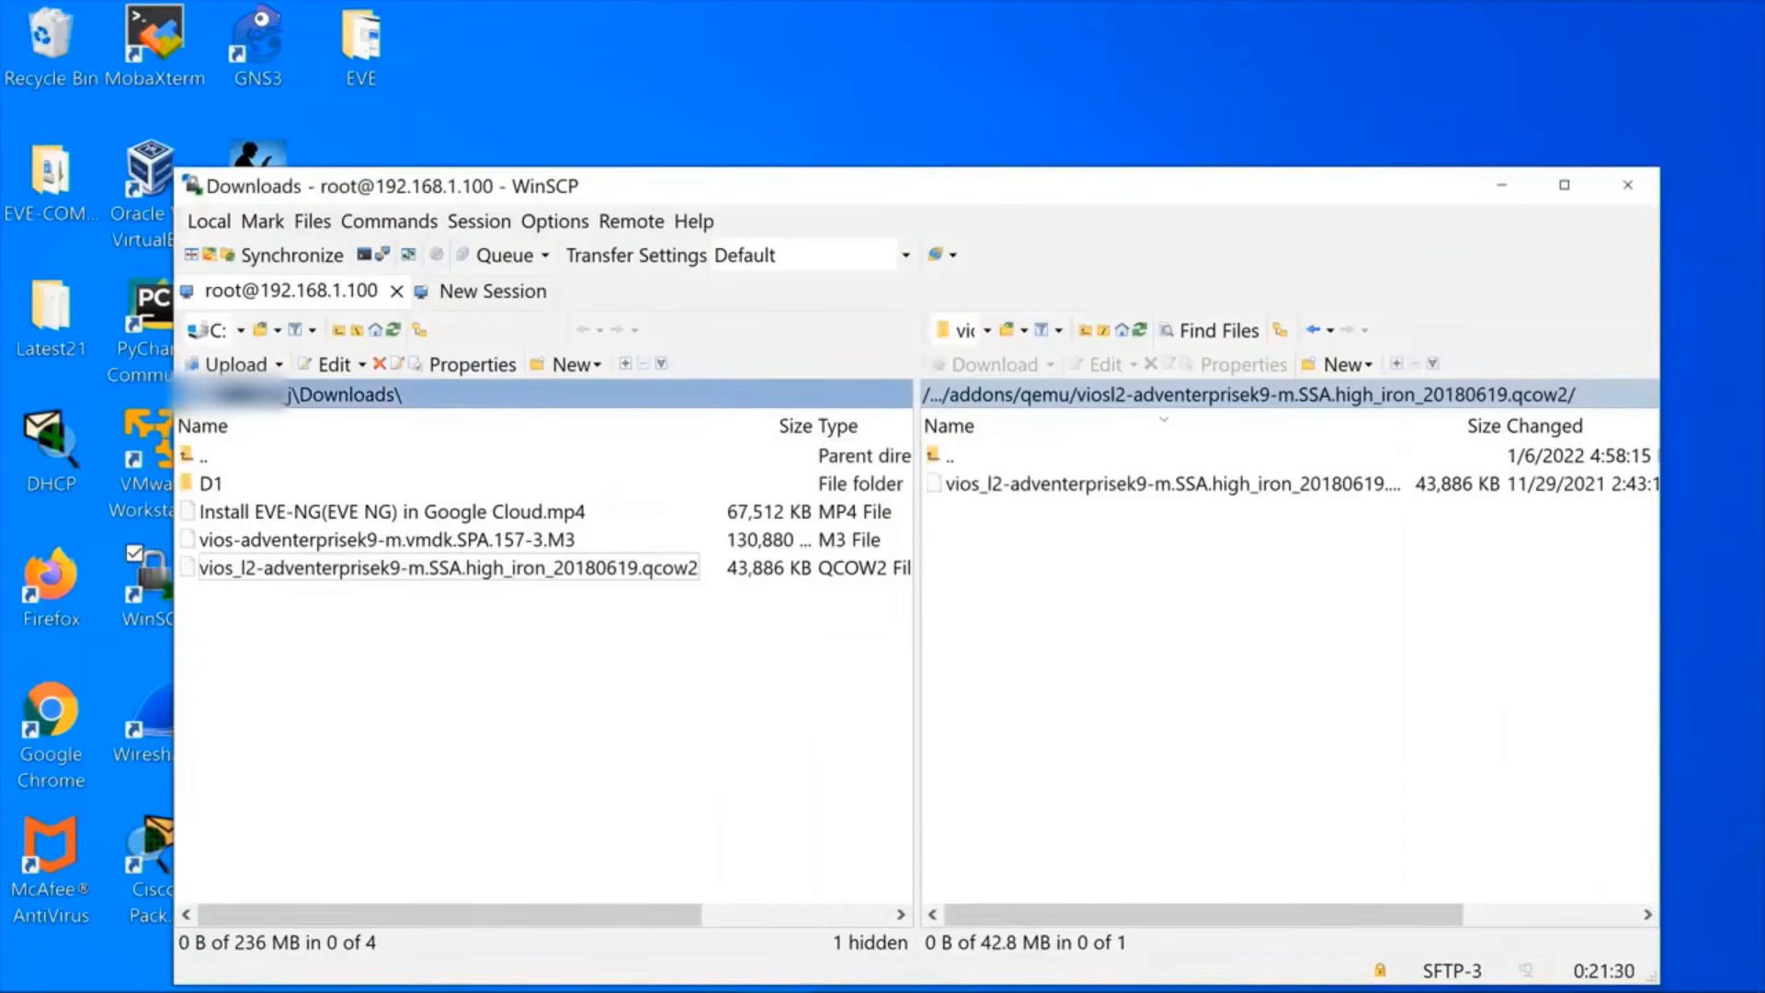
Copy cd /opt/unetlab/addons/qemu/ from the guide's step 2.3 into the PuTTY session, complete it with the viosl2-adventerprisek9-m.SSA.high_iron_20180619.qcow2 folder and run it.
{"action": "key", "text": "alt+Tab"}
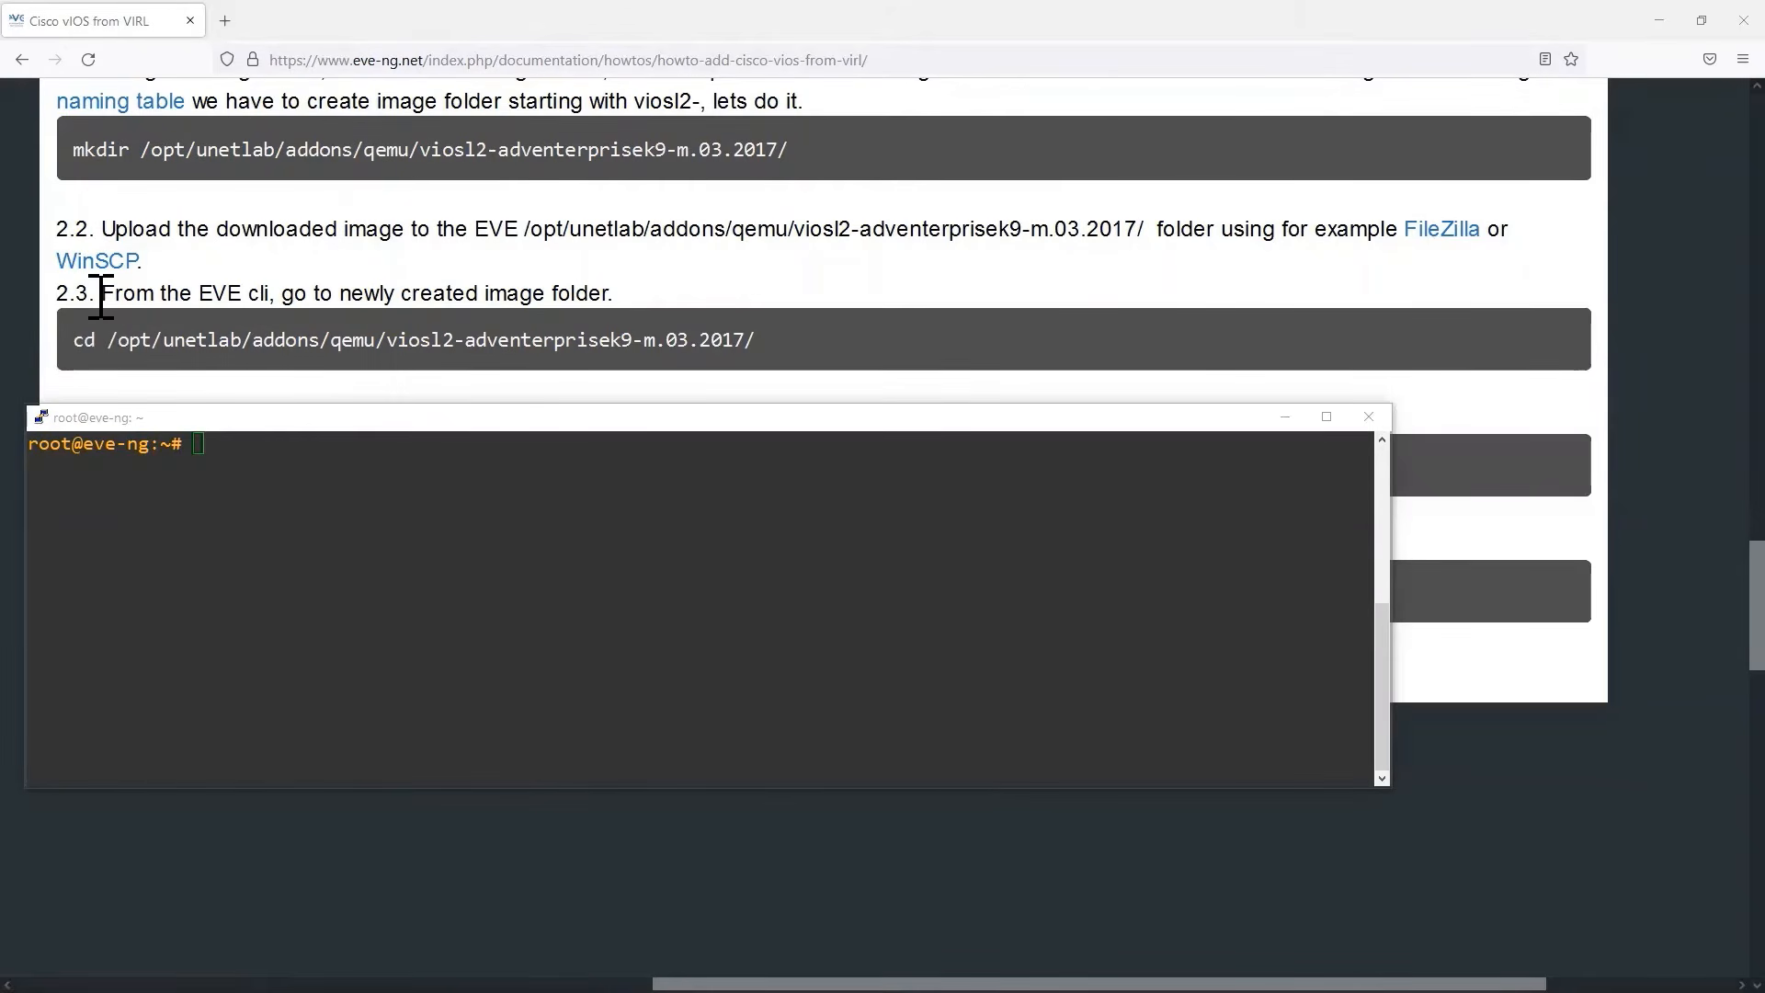
{"action": "left_click_drag", "start_coordinate": [101, 296], "coordinate": [275, 296]}
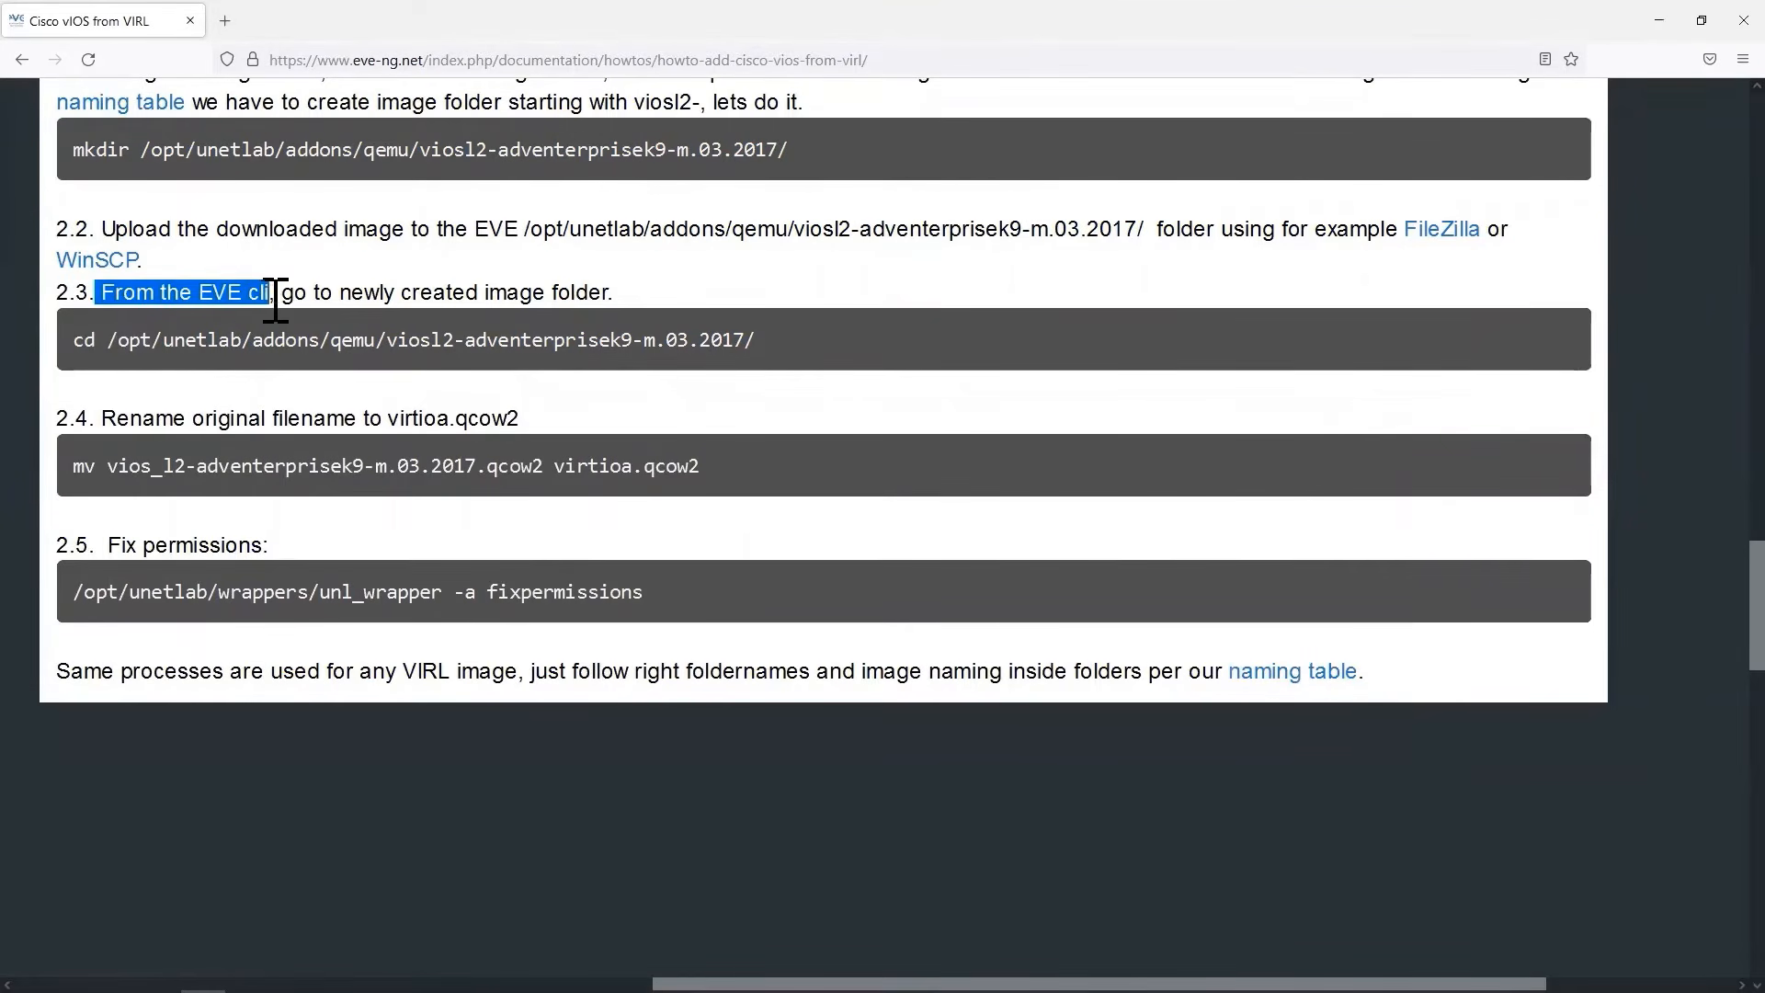
{"action": "left_click", "coordinate": [79, 342]}
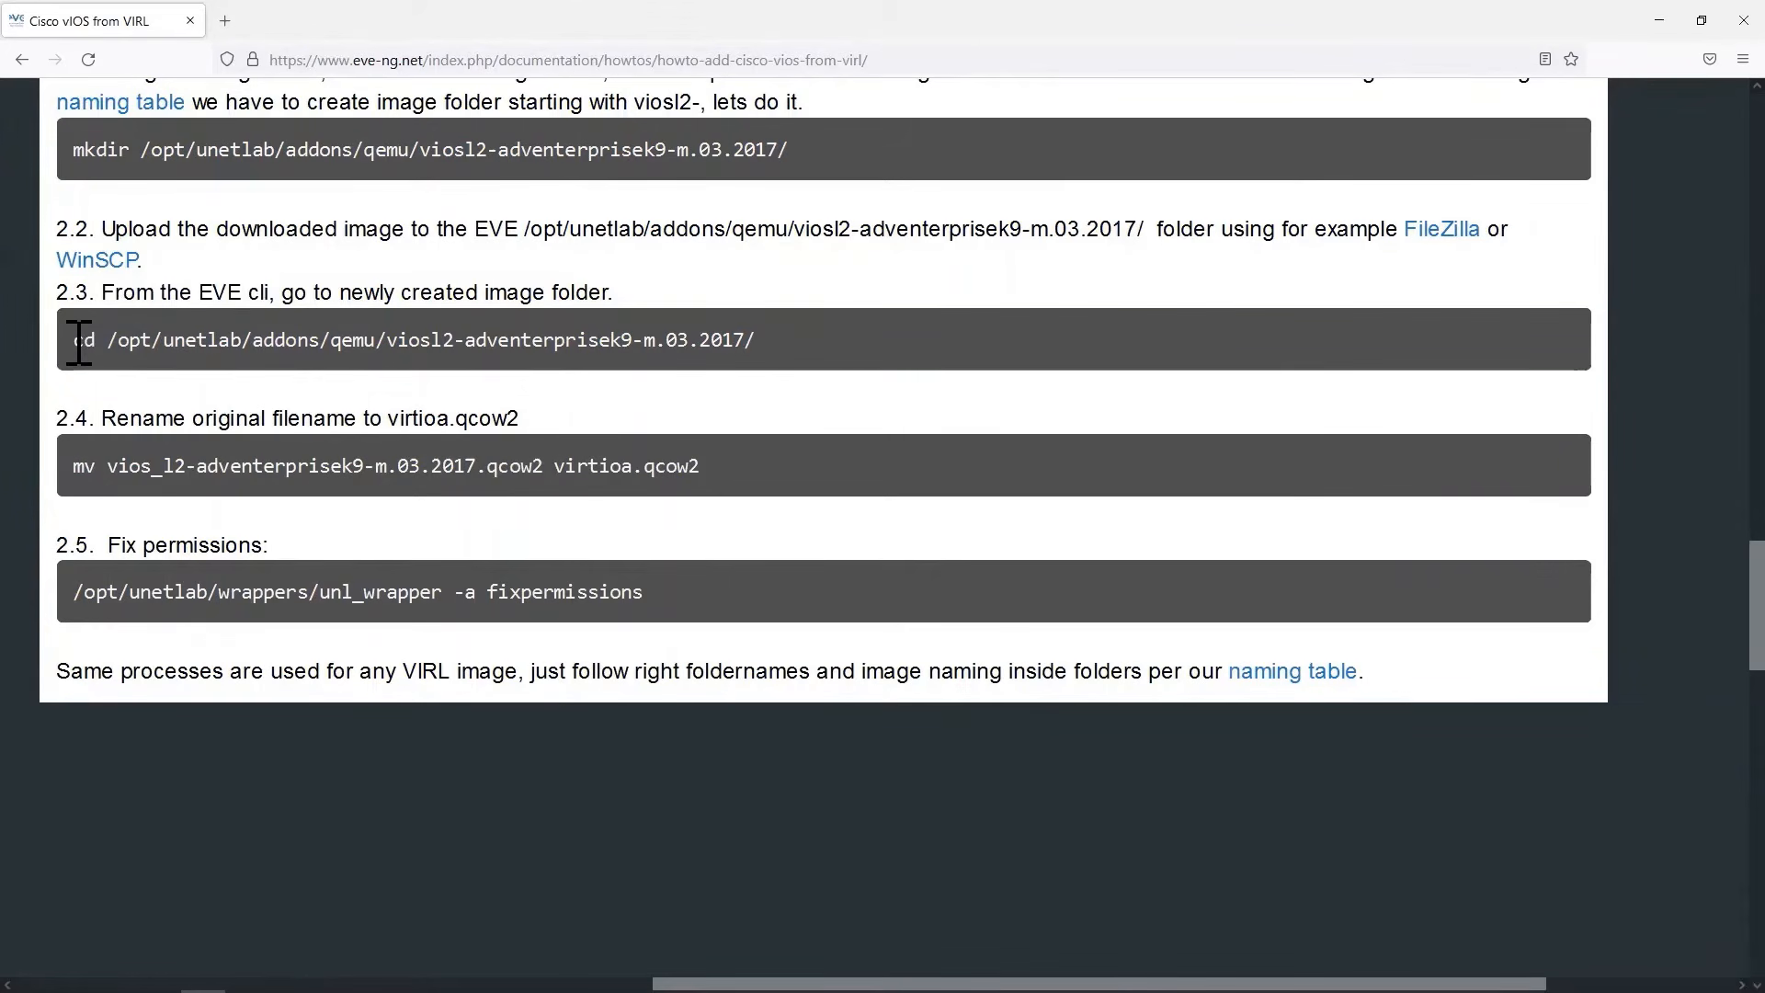
{"action": "left_click_drag", "start_coordinate": [74, 342], "coordinate": [383, 364]}
{"action": "key", "text": "ctrl+c"}
{"action": "right_click", "coordinate": [390, 339]}
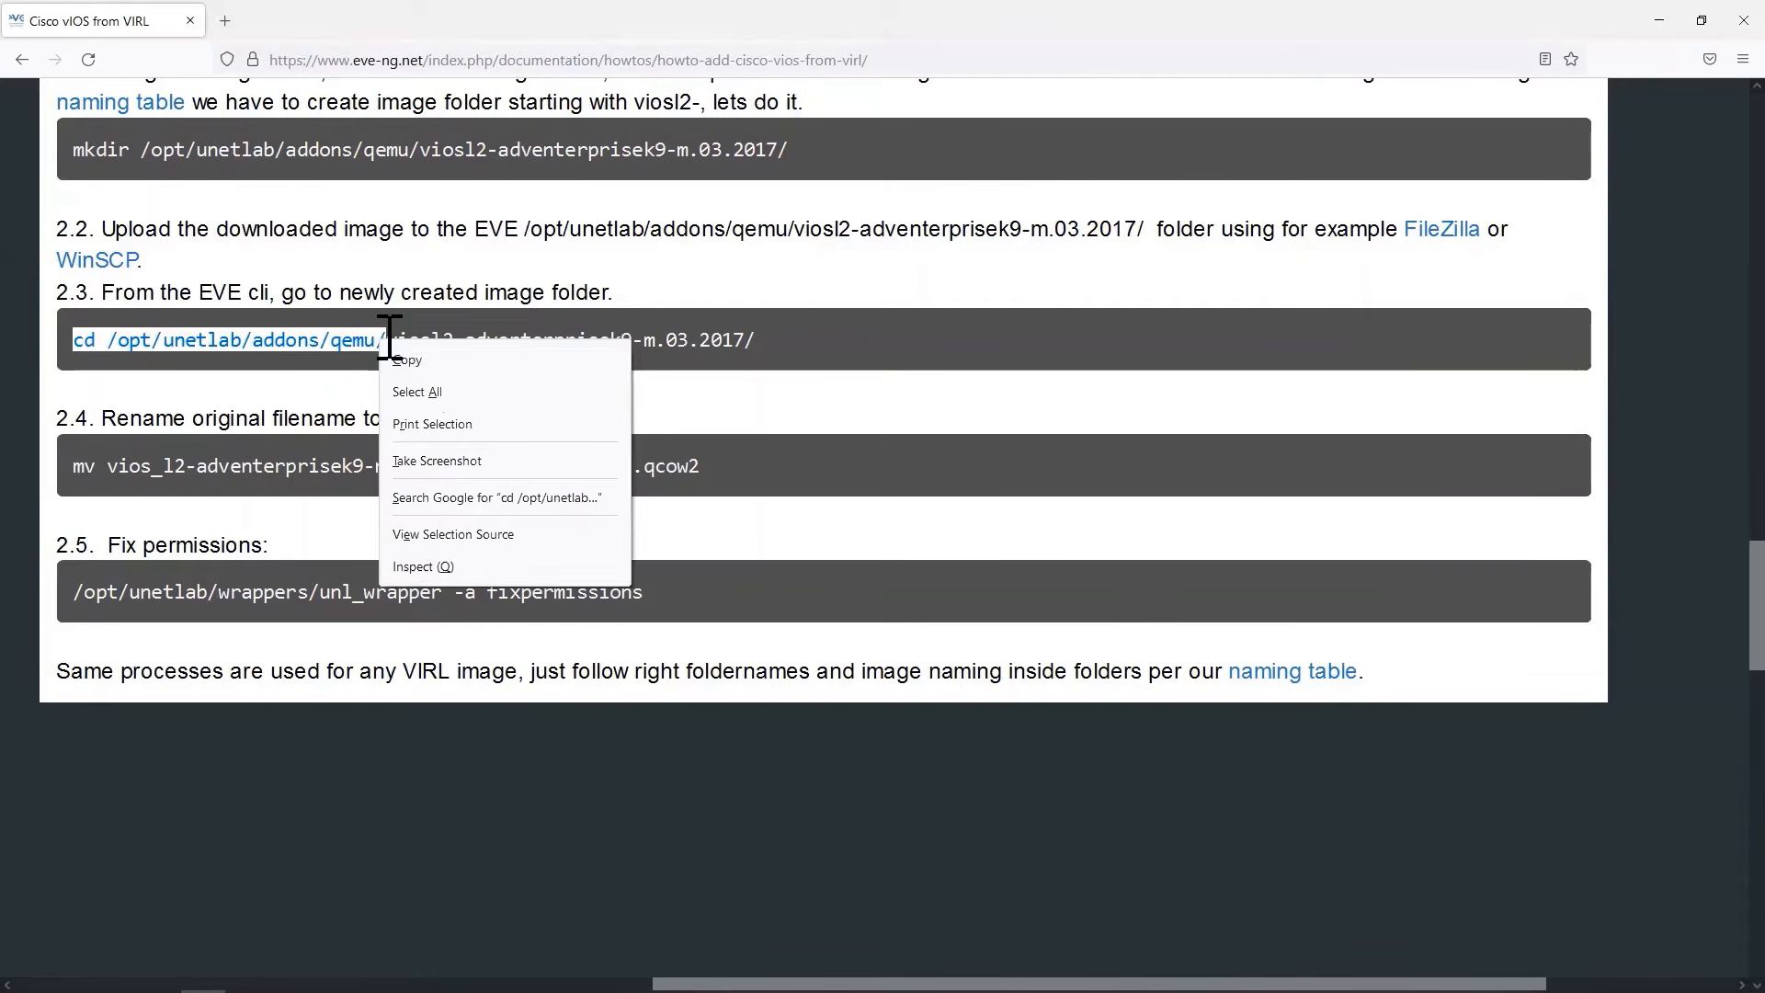
{"action": "left_click", "coordinate": [429, 361]}
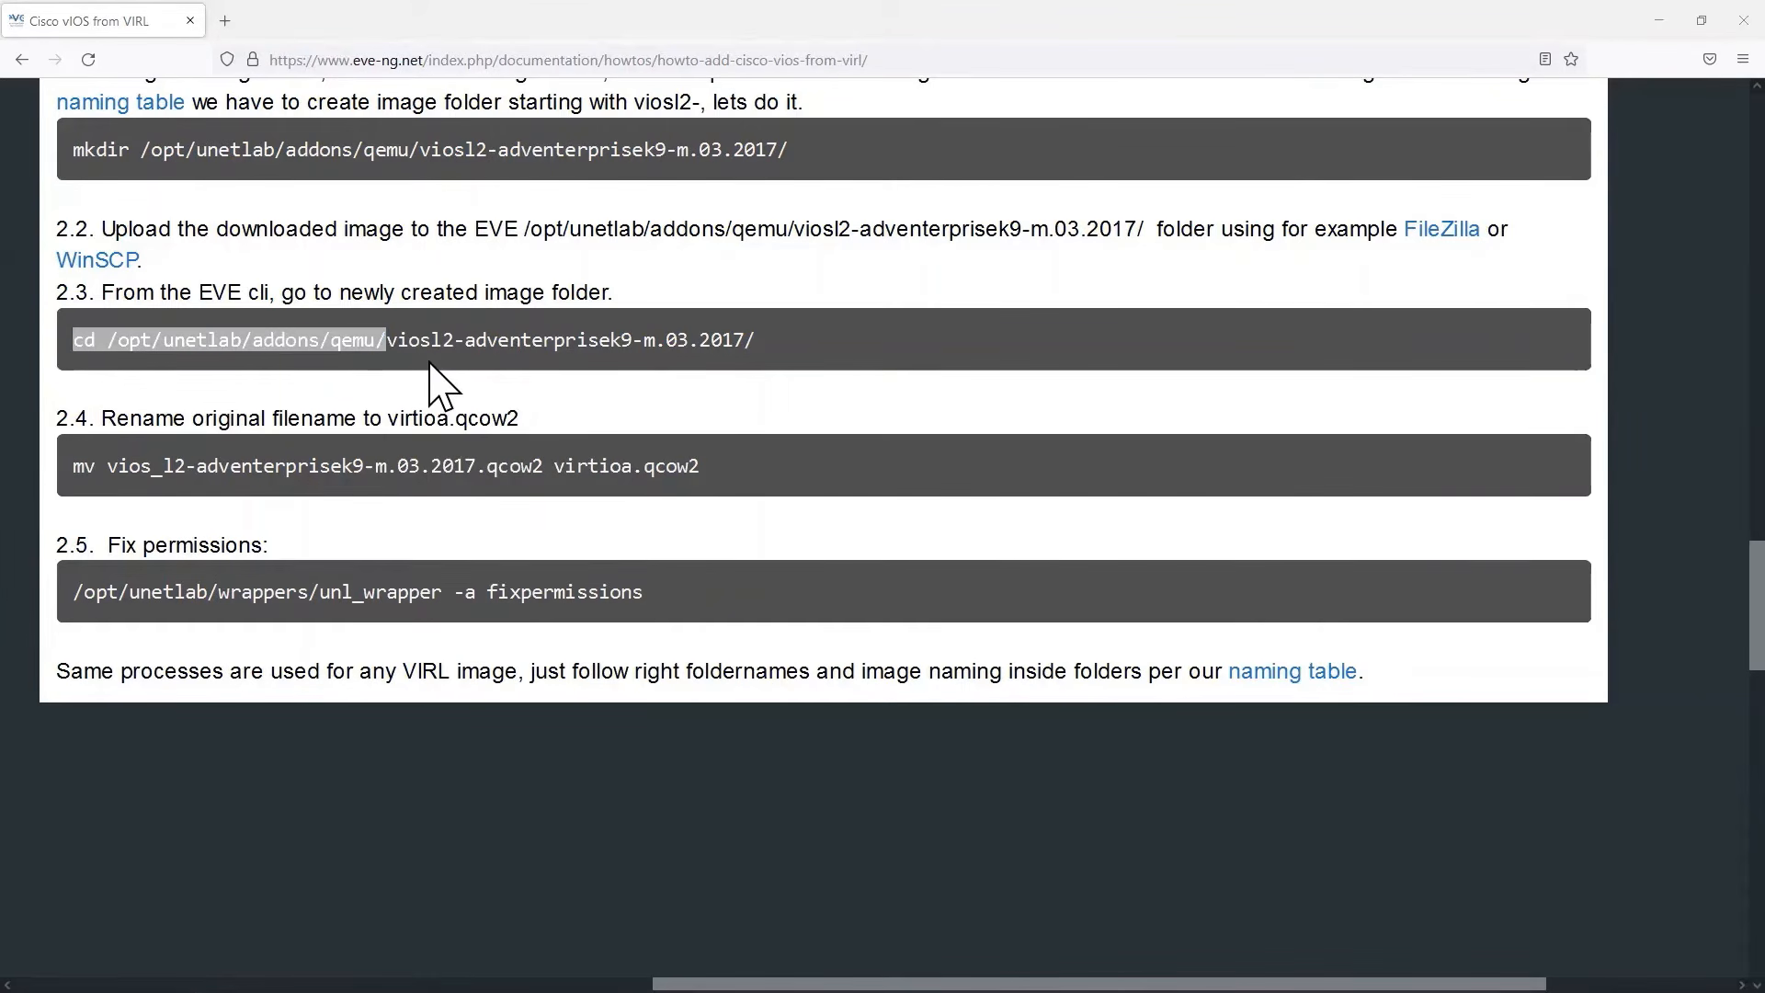
{"action": "key", "text": "alt+Tab"}
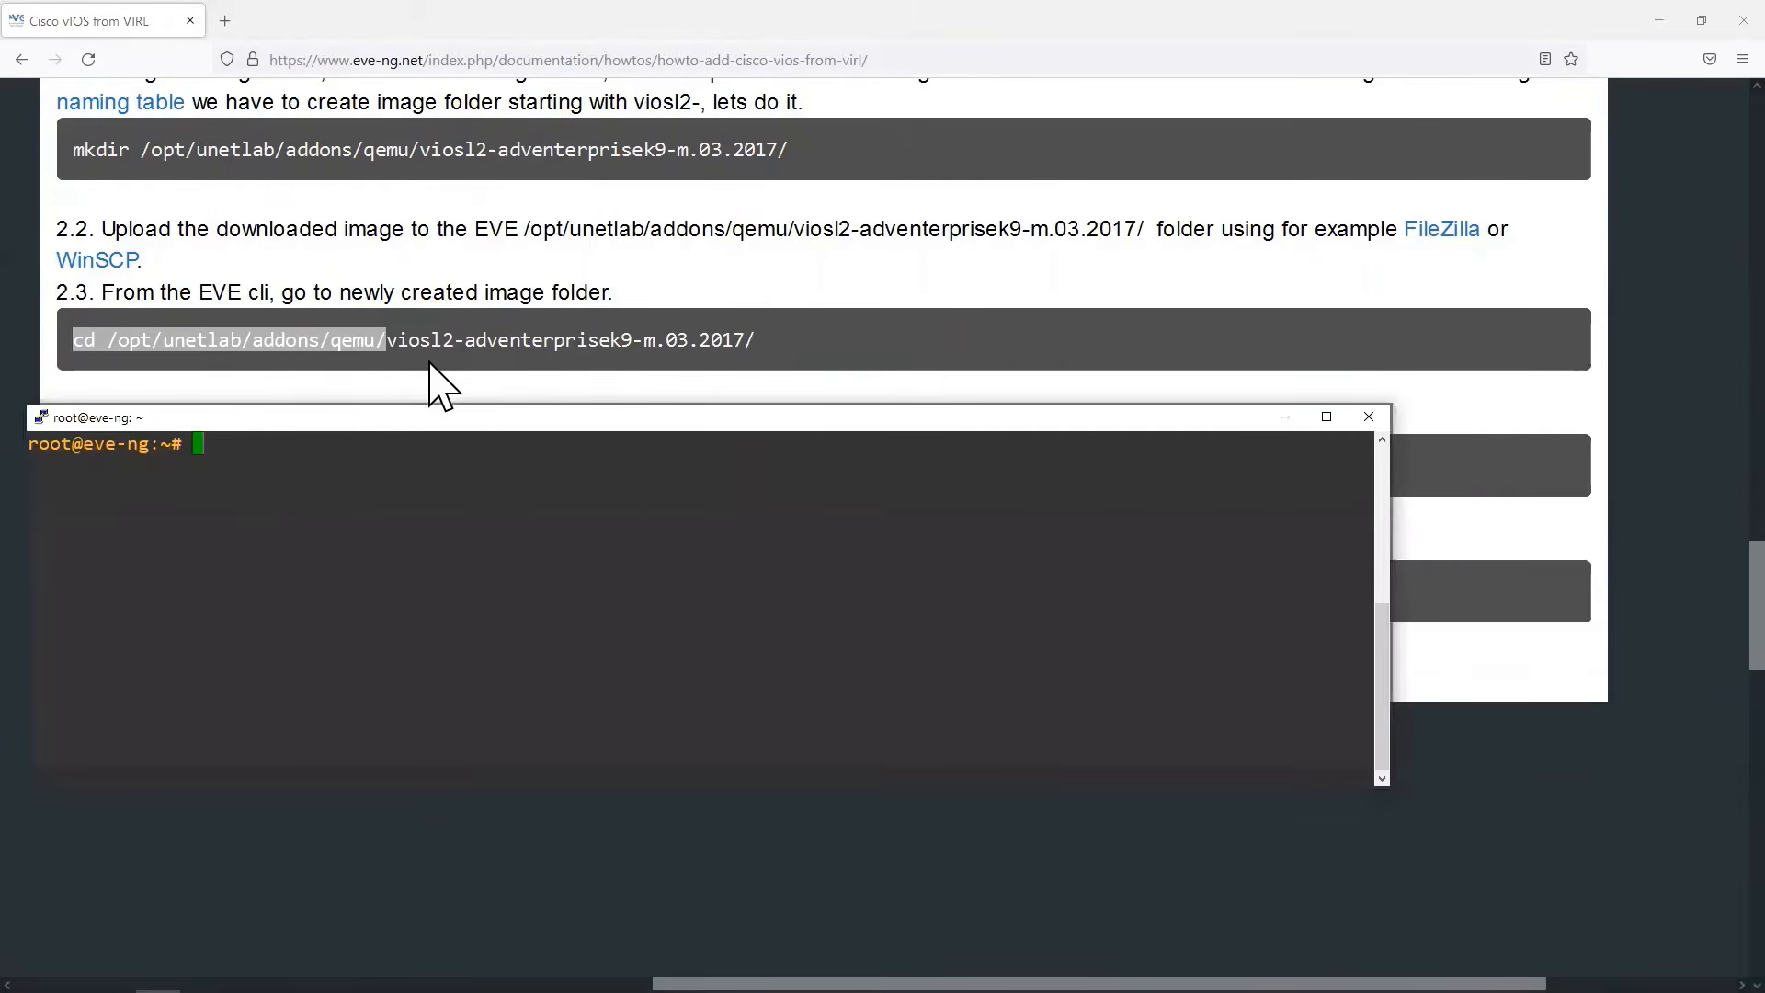
{"action": "right_click", "coordinate": [303, 457]}
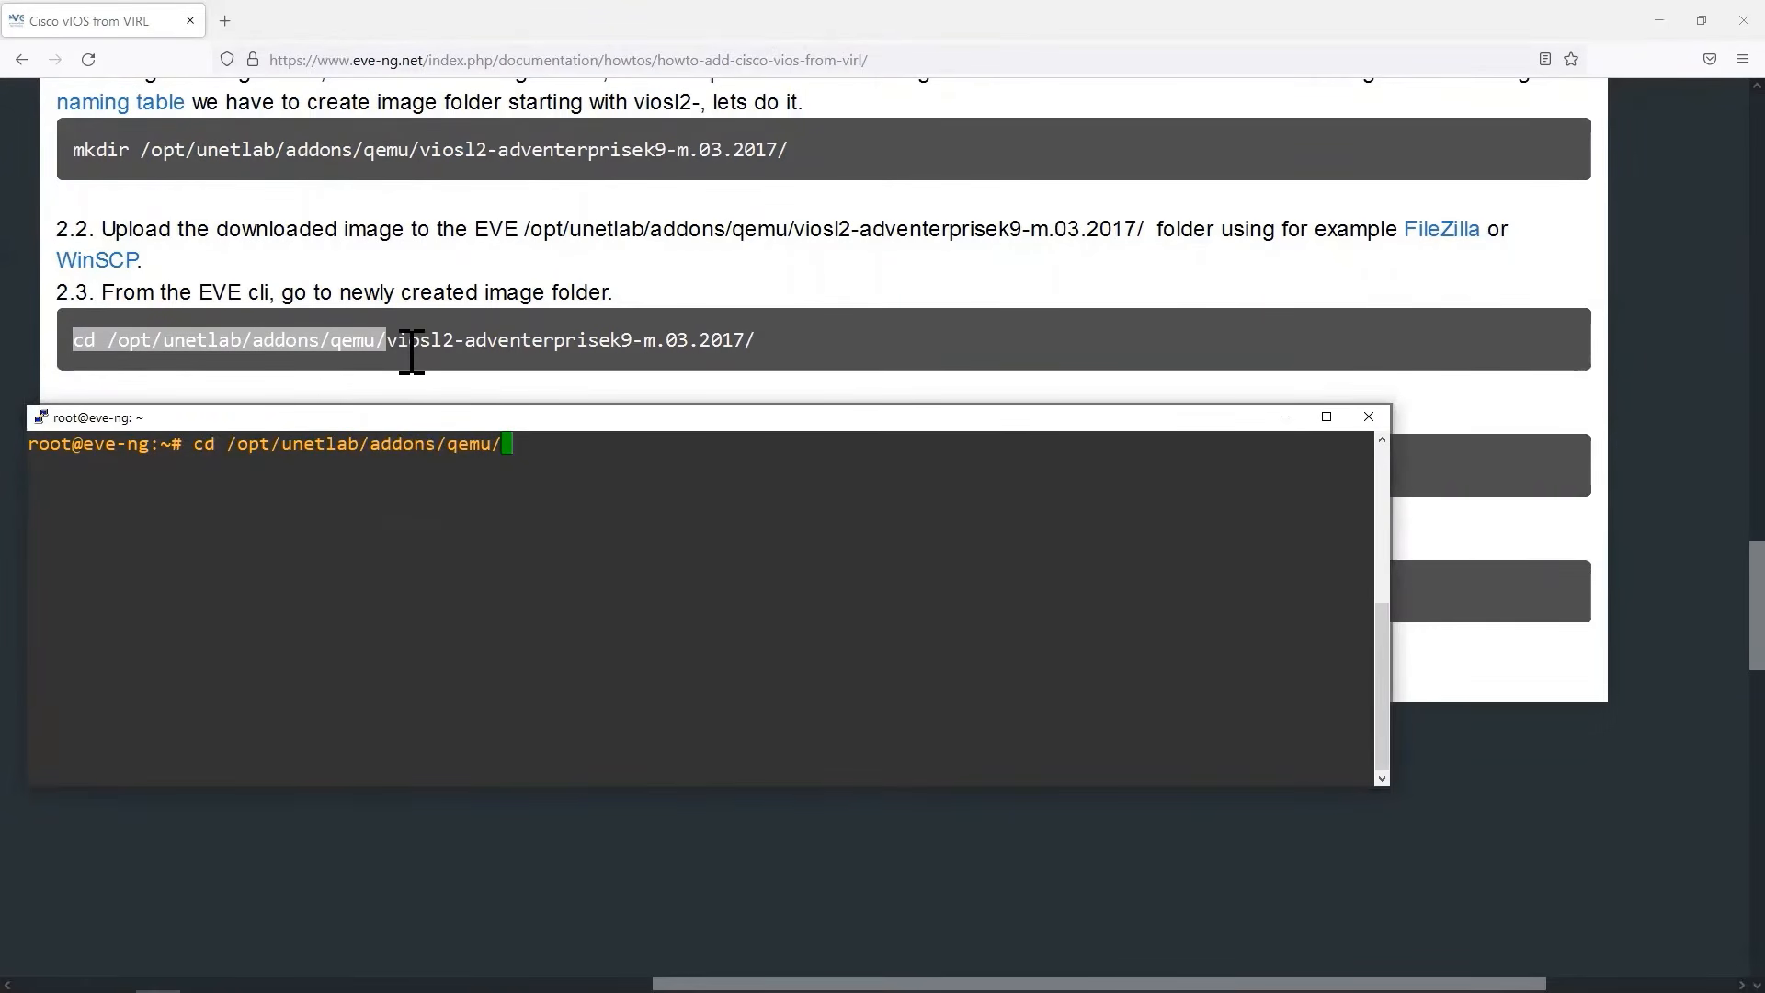
{"action": "type", "text": "viosl"}
{"action": "key", "text": "Tab"}
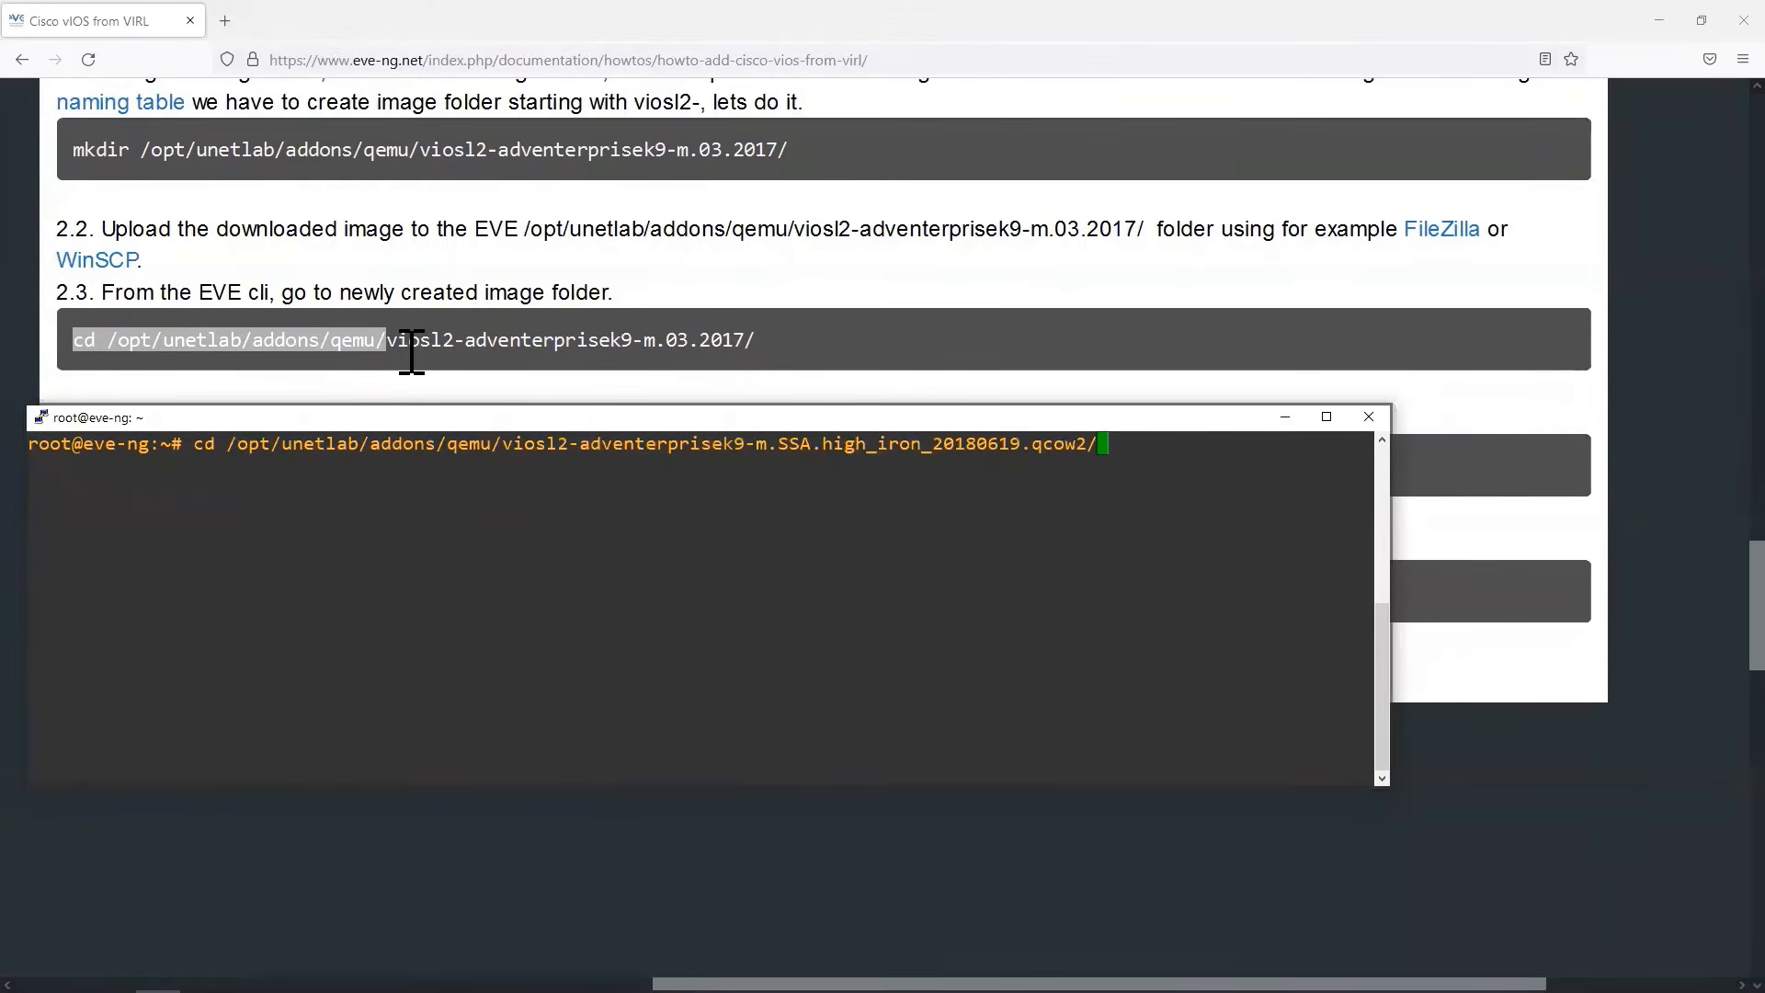
{"action": "key", "text": "Return"}
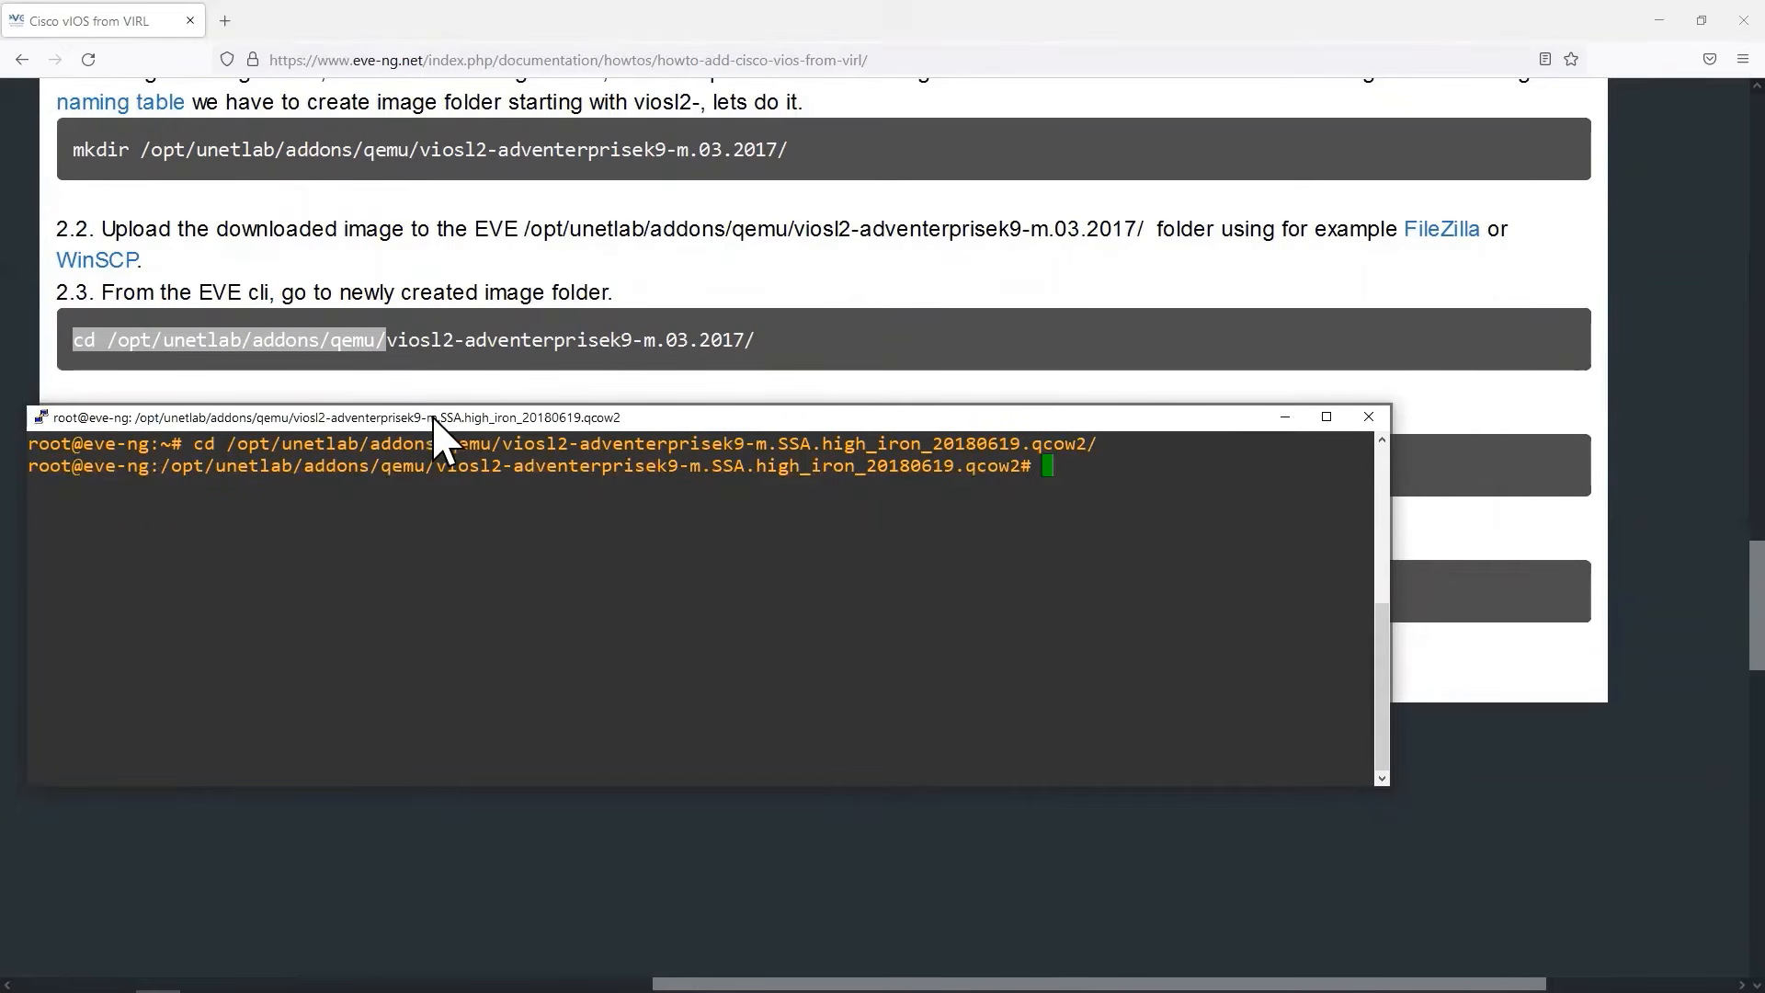
Rename vios_l2-adventerprisek9-m.SSA.high_iron_20180619.qcow2 to virtioa.qcow2 with mv in the PuTTY session, copying the new name from the guide's step 2.4.
{"action": "left_click_drag", "start_coordinate": [438, 428], "coordinate": [453, 528]}
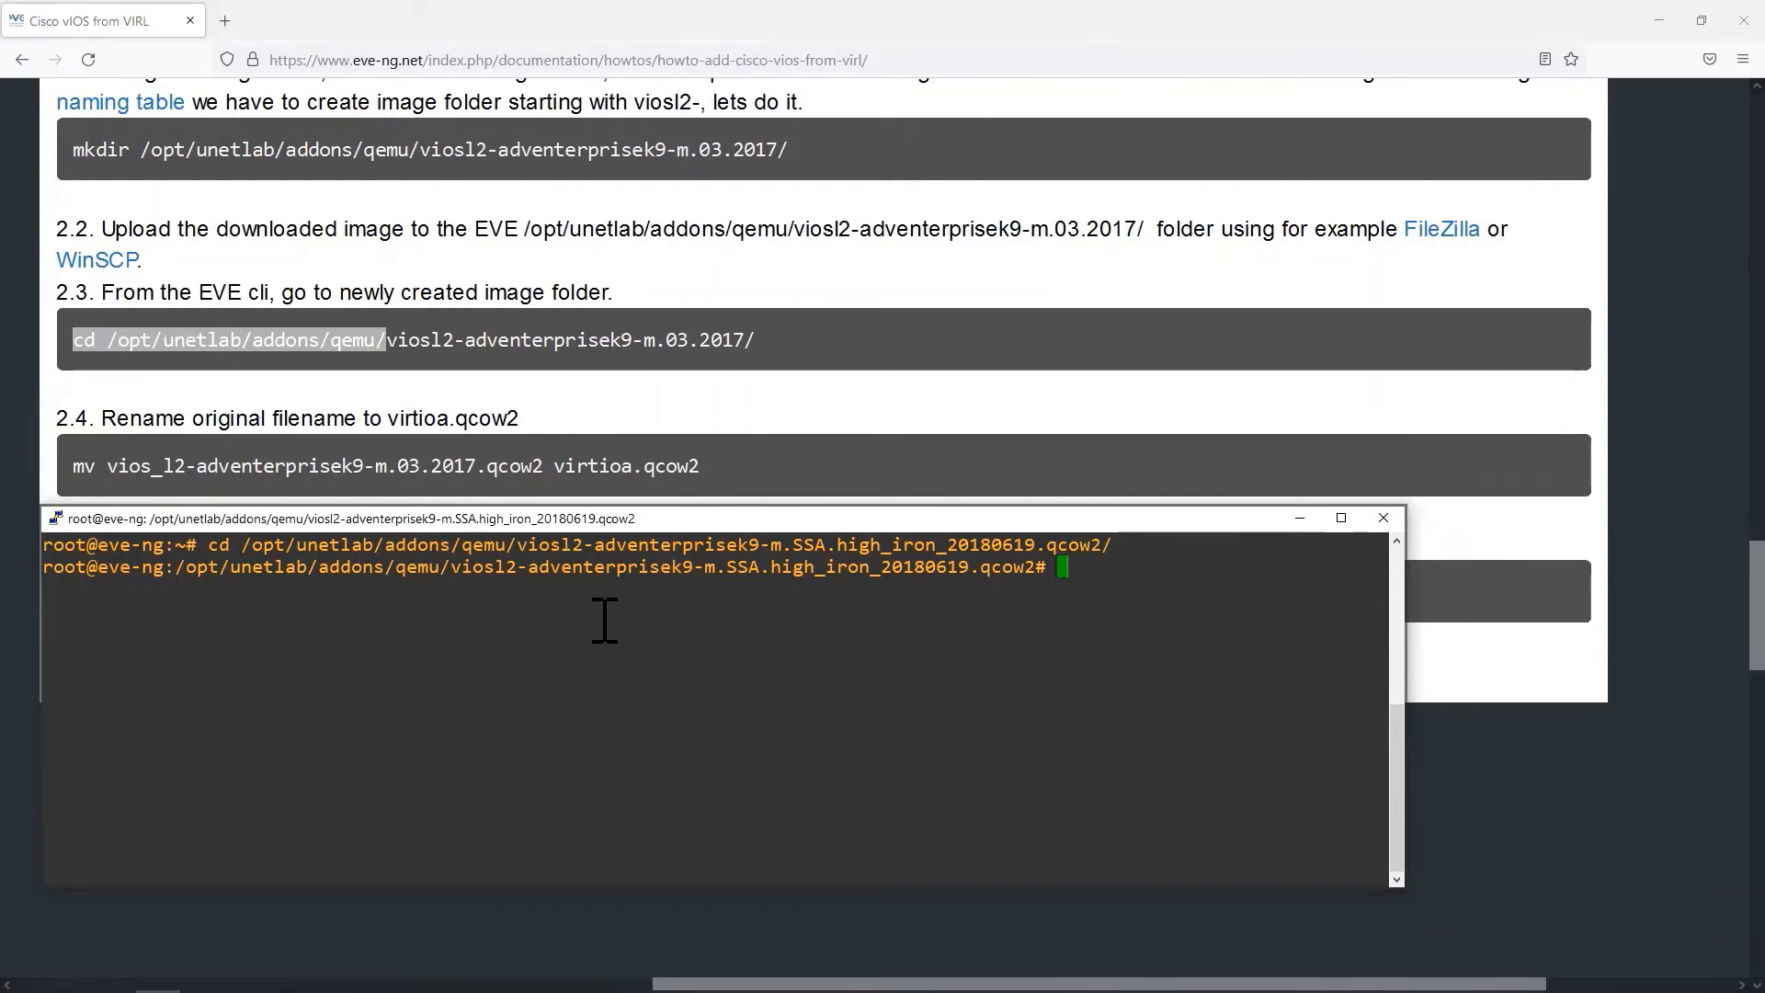
{"action": "type", "text": "mv vios"}
{"action": "key", "text": "Tab"}
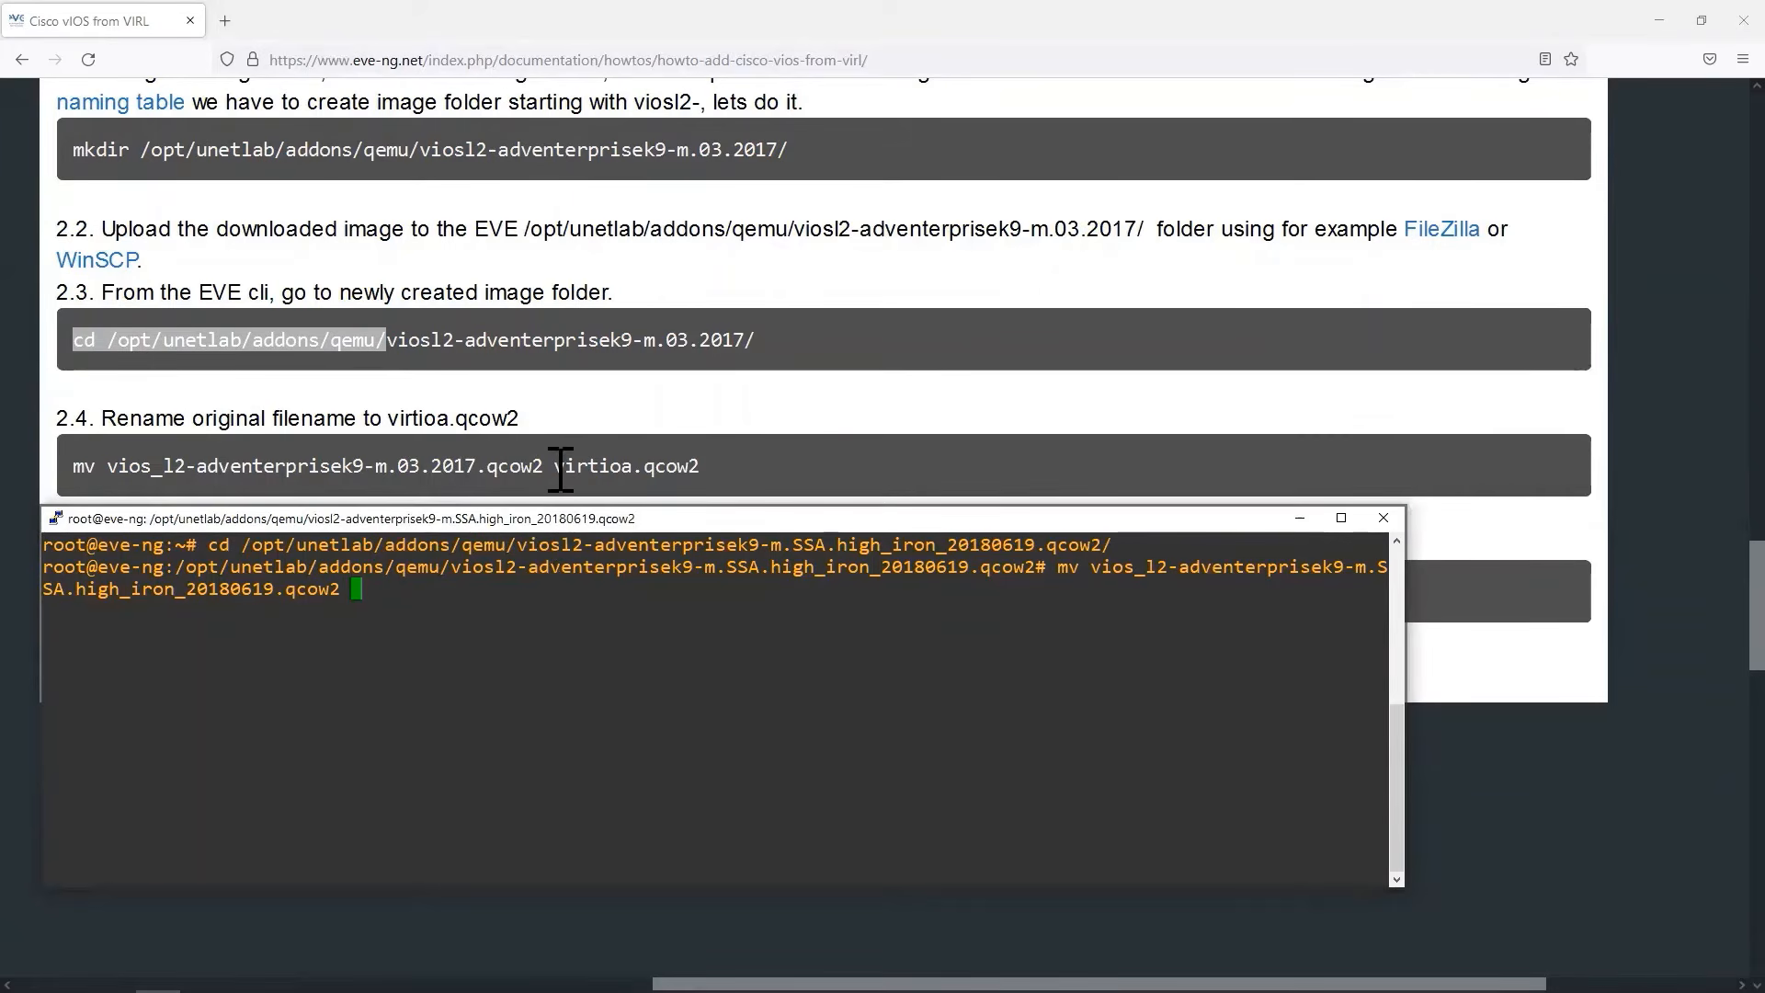
{"action": "left_click_drag", "start_coordinate": [555, 466], "coordinate": [709, 493]}
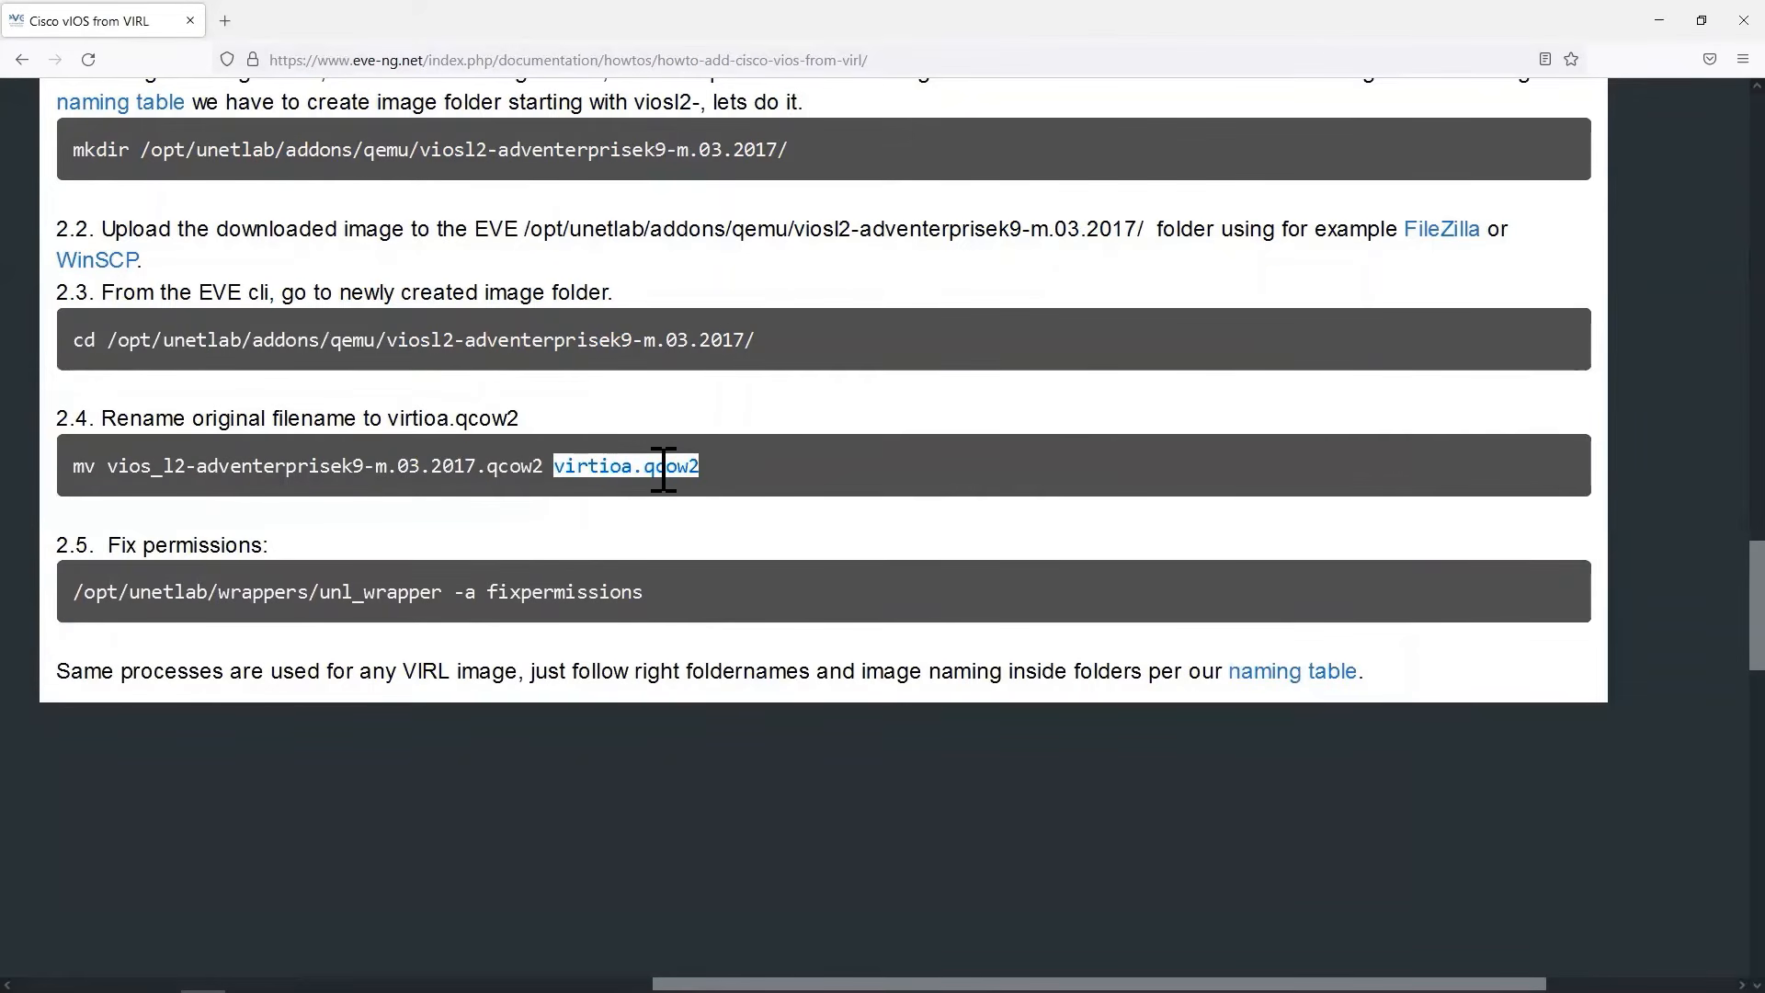
{"action": "right_click", "coordinate": [694, 467]}
{"action": "left_click", "coordinate": [699, 487]}
{"action": "key", "text": "alt+Tab"}
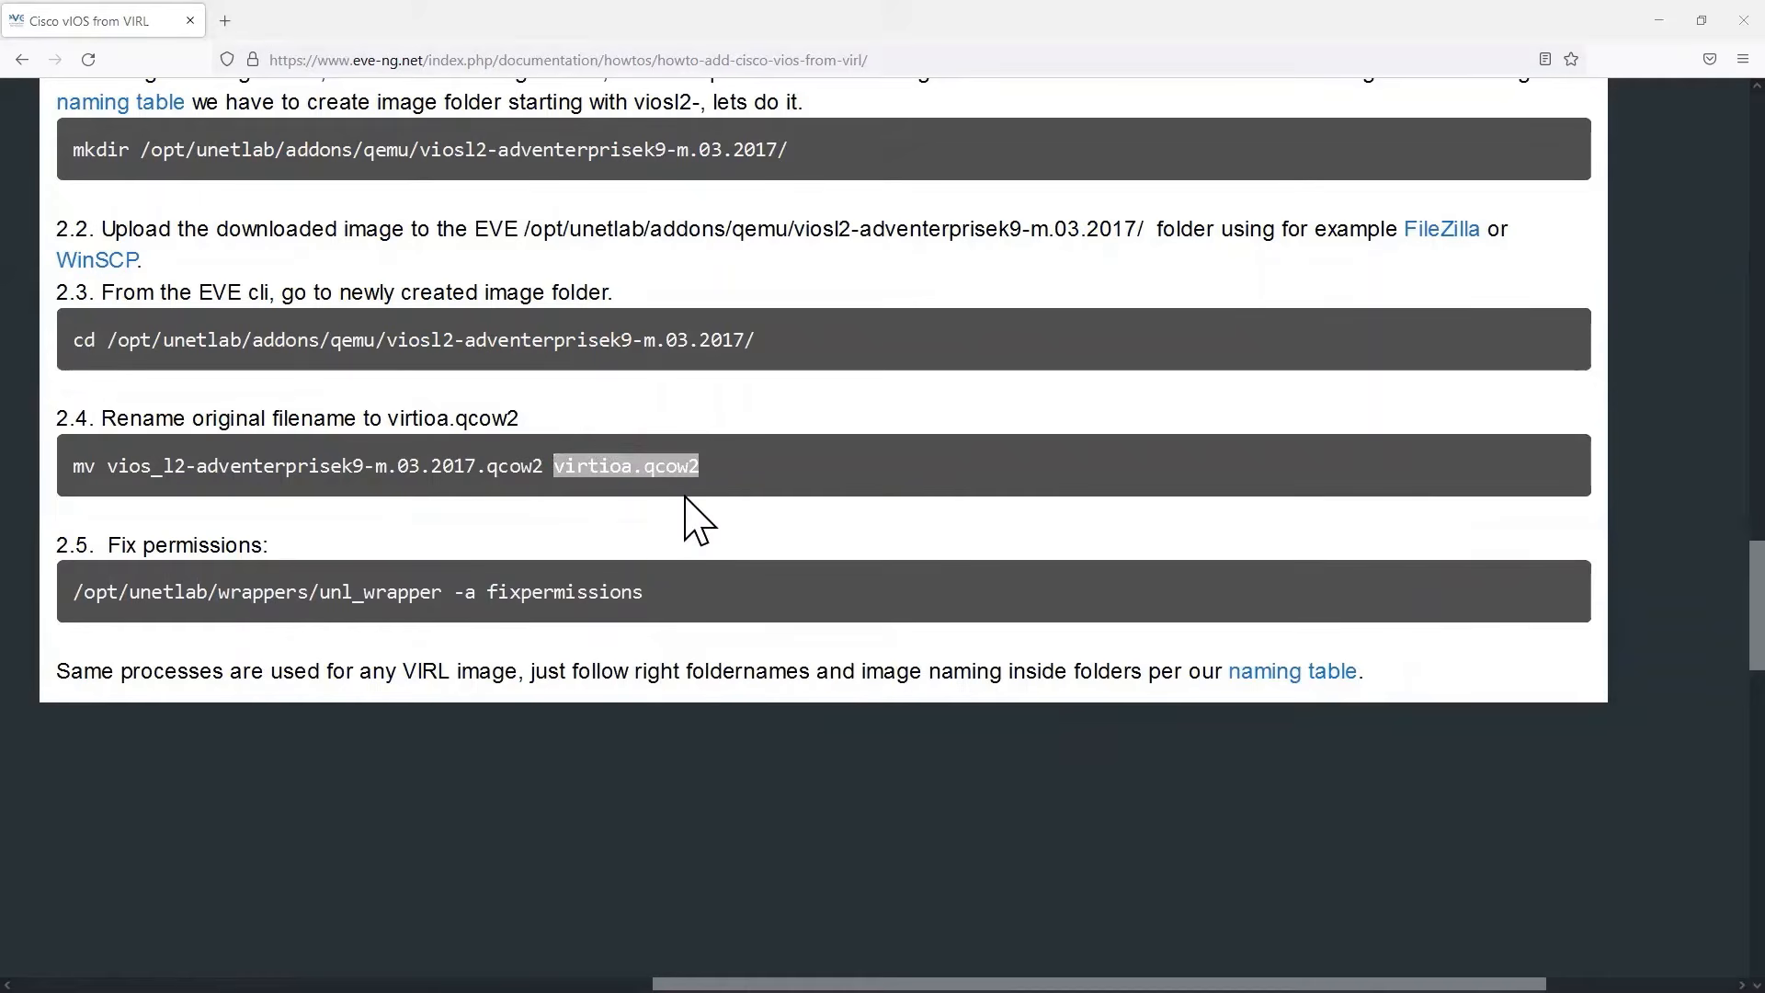
{"action": "right_click", "coordinate": [422, 603]}
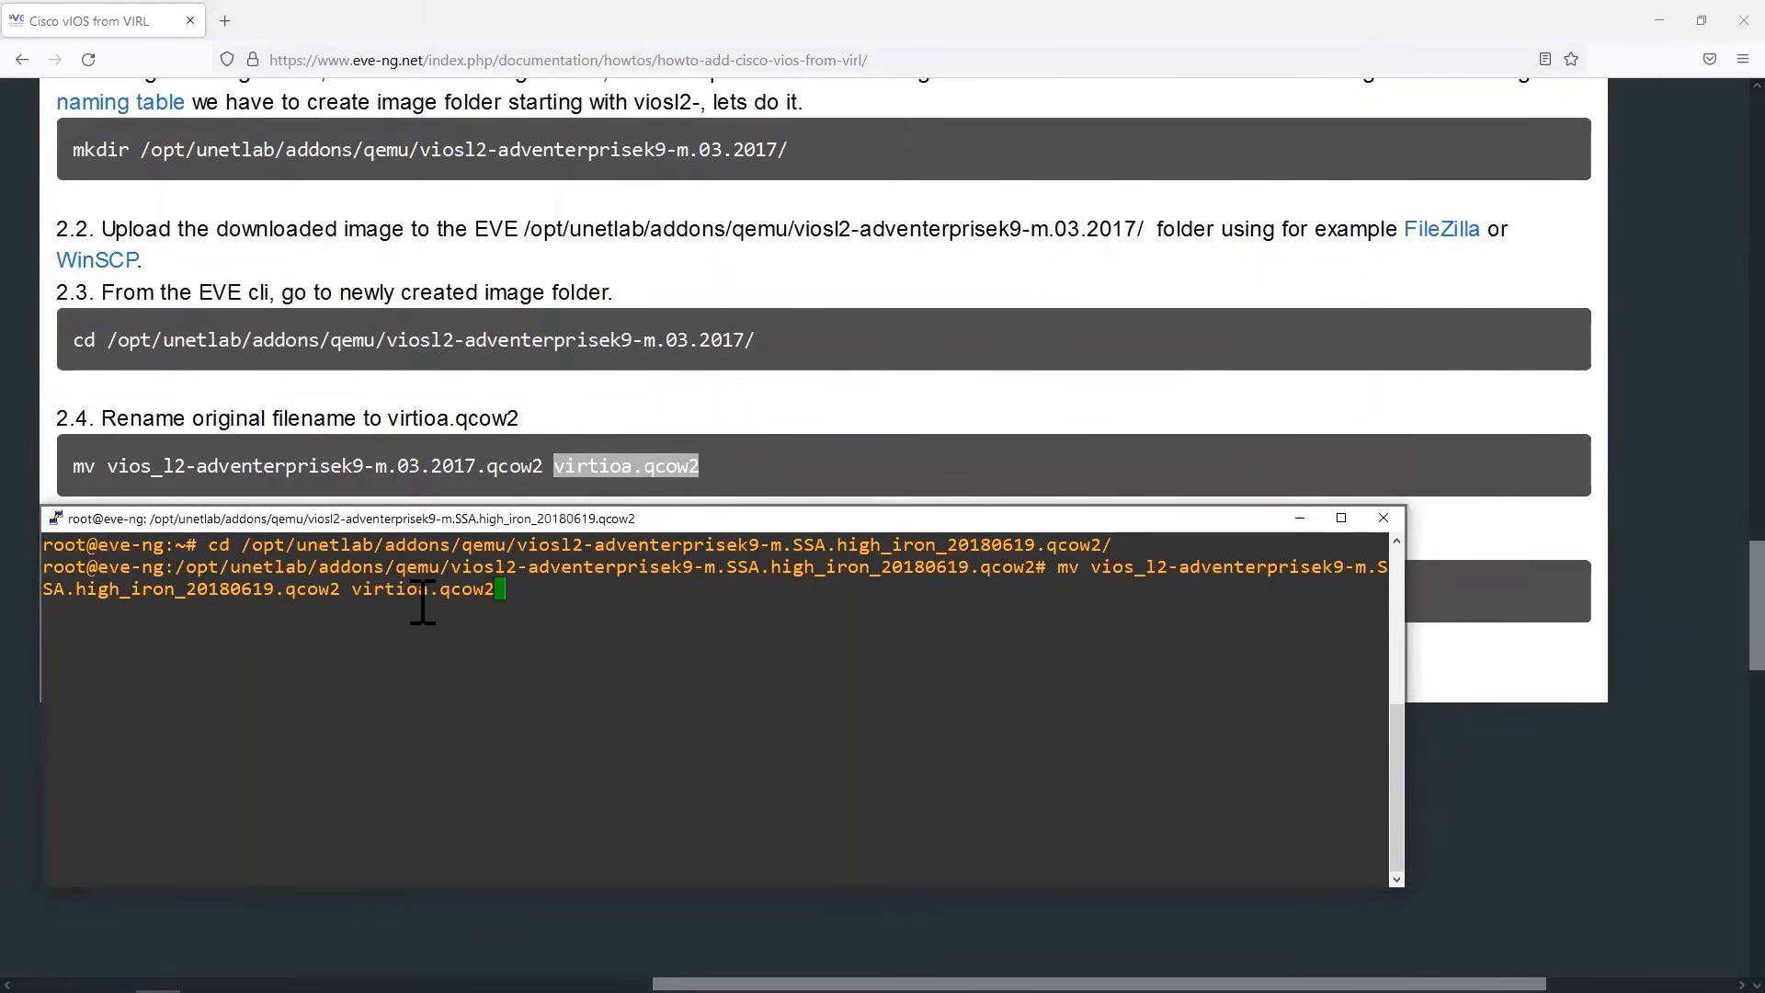
{"action": "key", "text": "Return"}
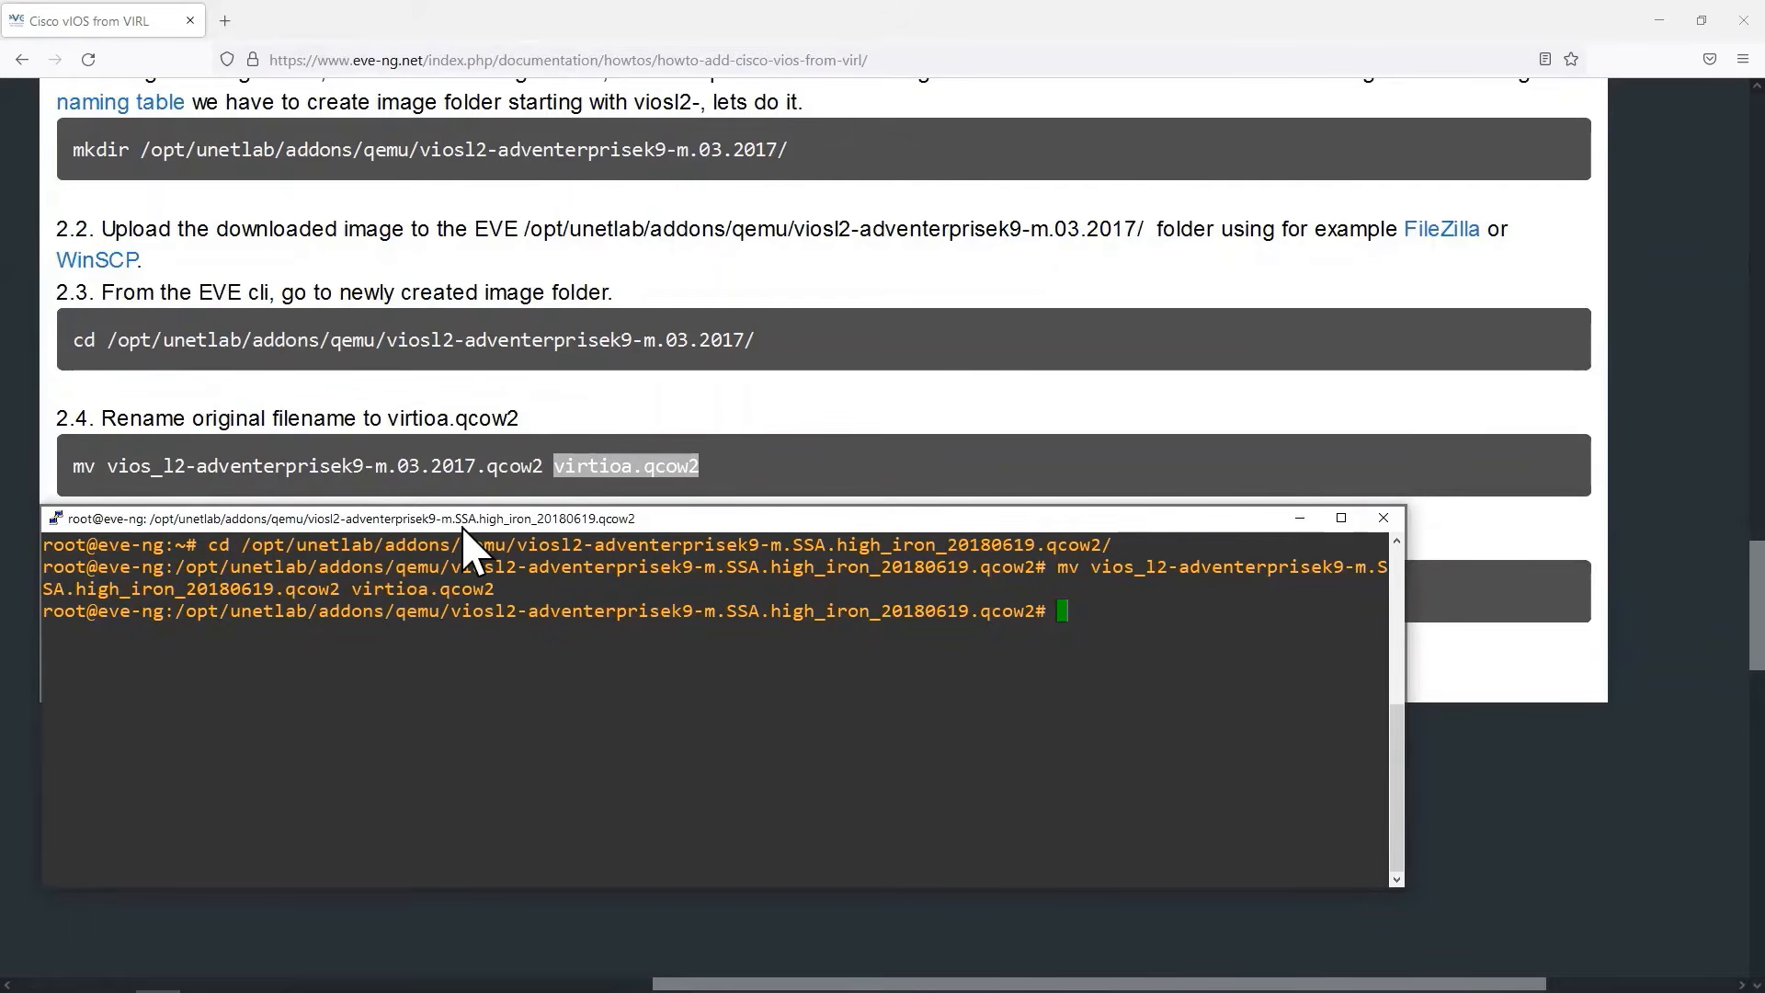
Copy /opt/unetlab/wrappers/unl_wrapper -a fixpermissions from the guide's step 2.5 and run it in the PuTTY session.
{"action": "left_click_drag", "start_coordinate": [462, 529], "coordinate": [463, 666]}
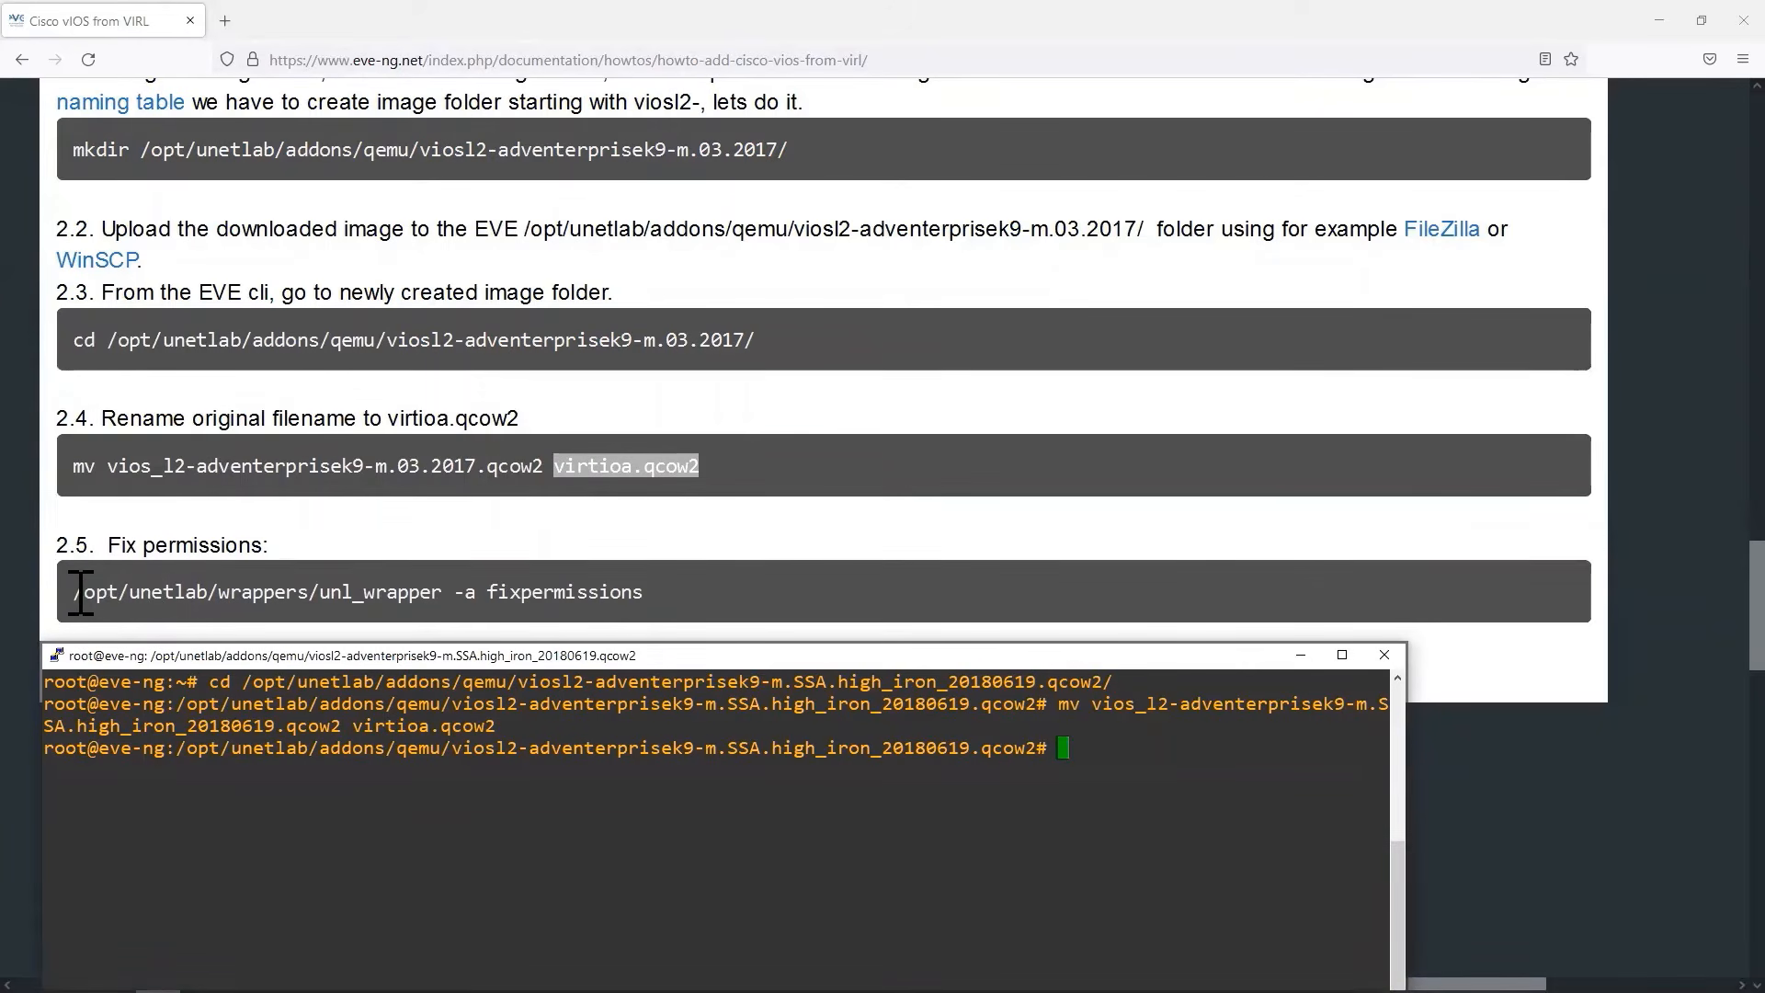
{"action": "left_click_drag", "start_coordinate": [78, 595], "coordinate": [650, 650]}
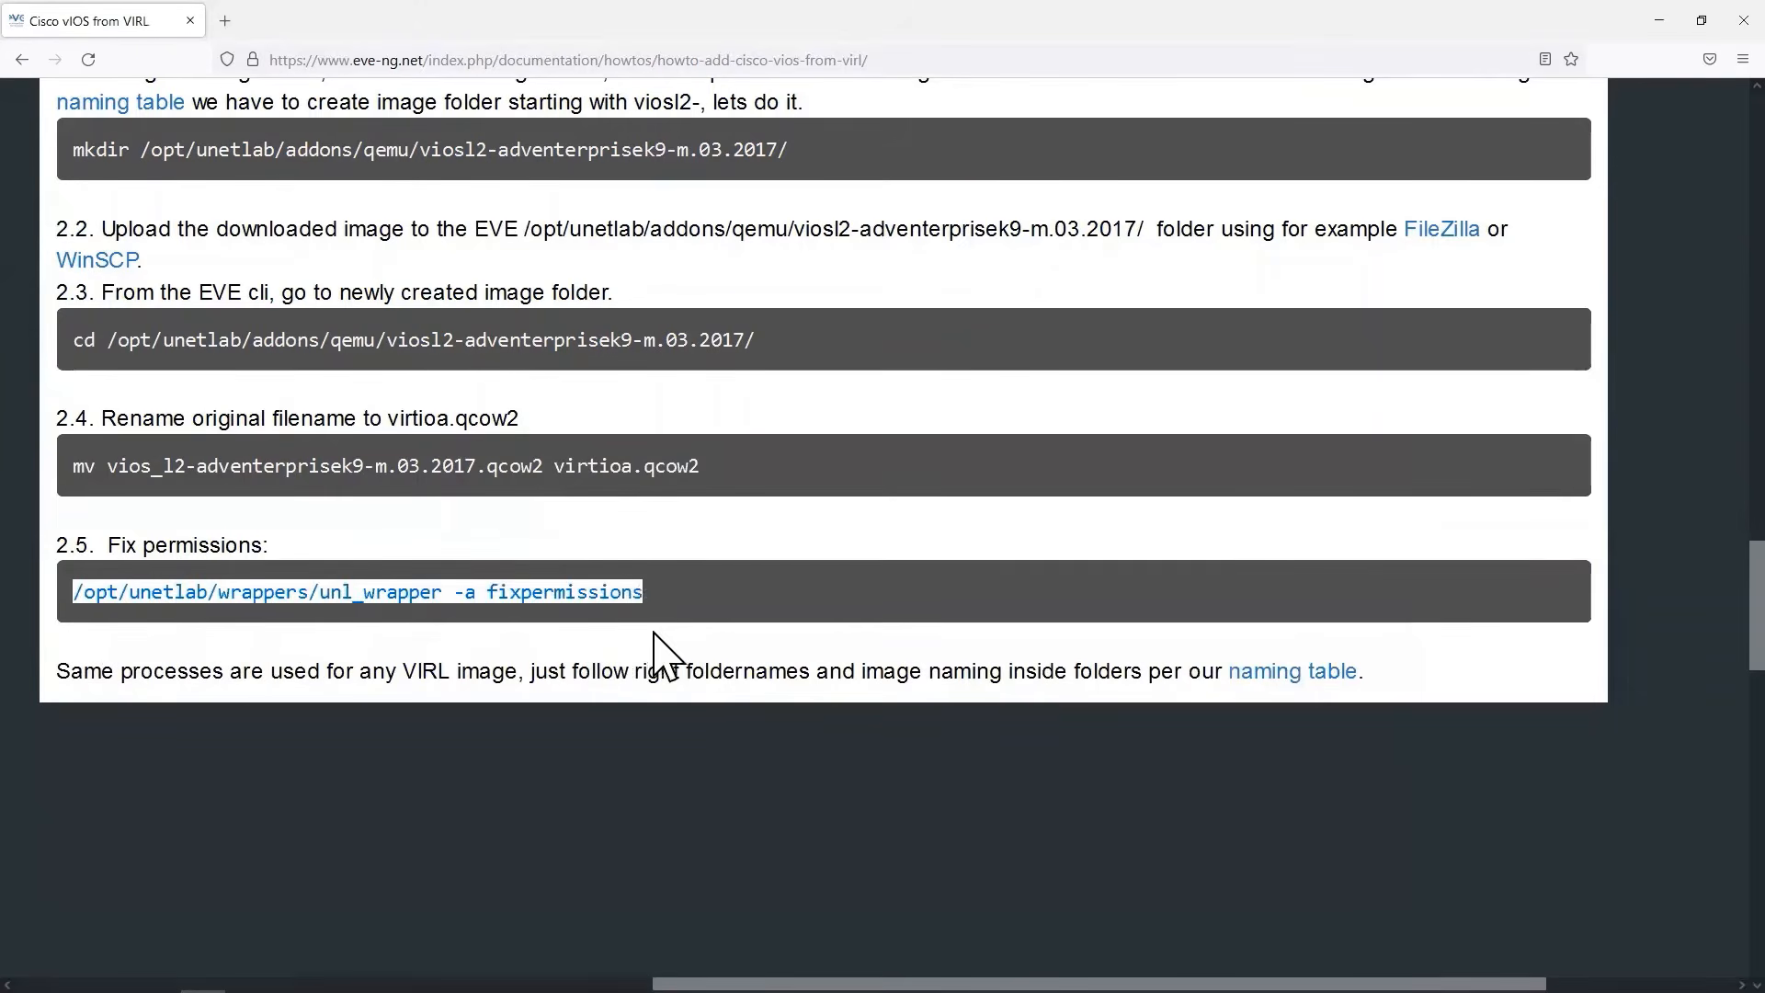
{"action": "right_click", "coordinate": [618, 596]}
{"action": "left_click", "coordinate": [644, 616]}
{"action": "key", "text": "alt+Tab"}
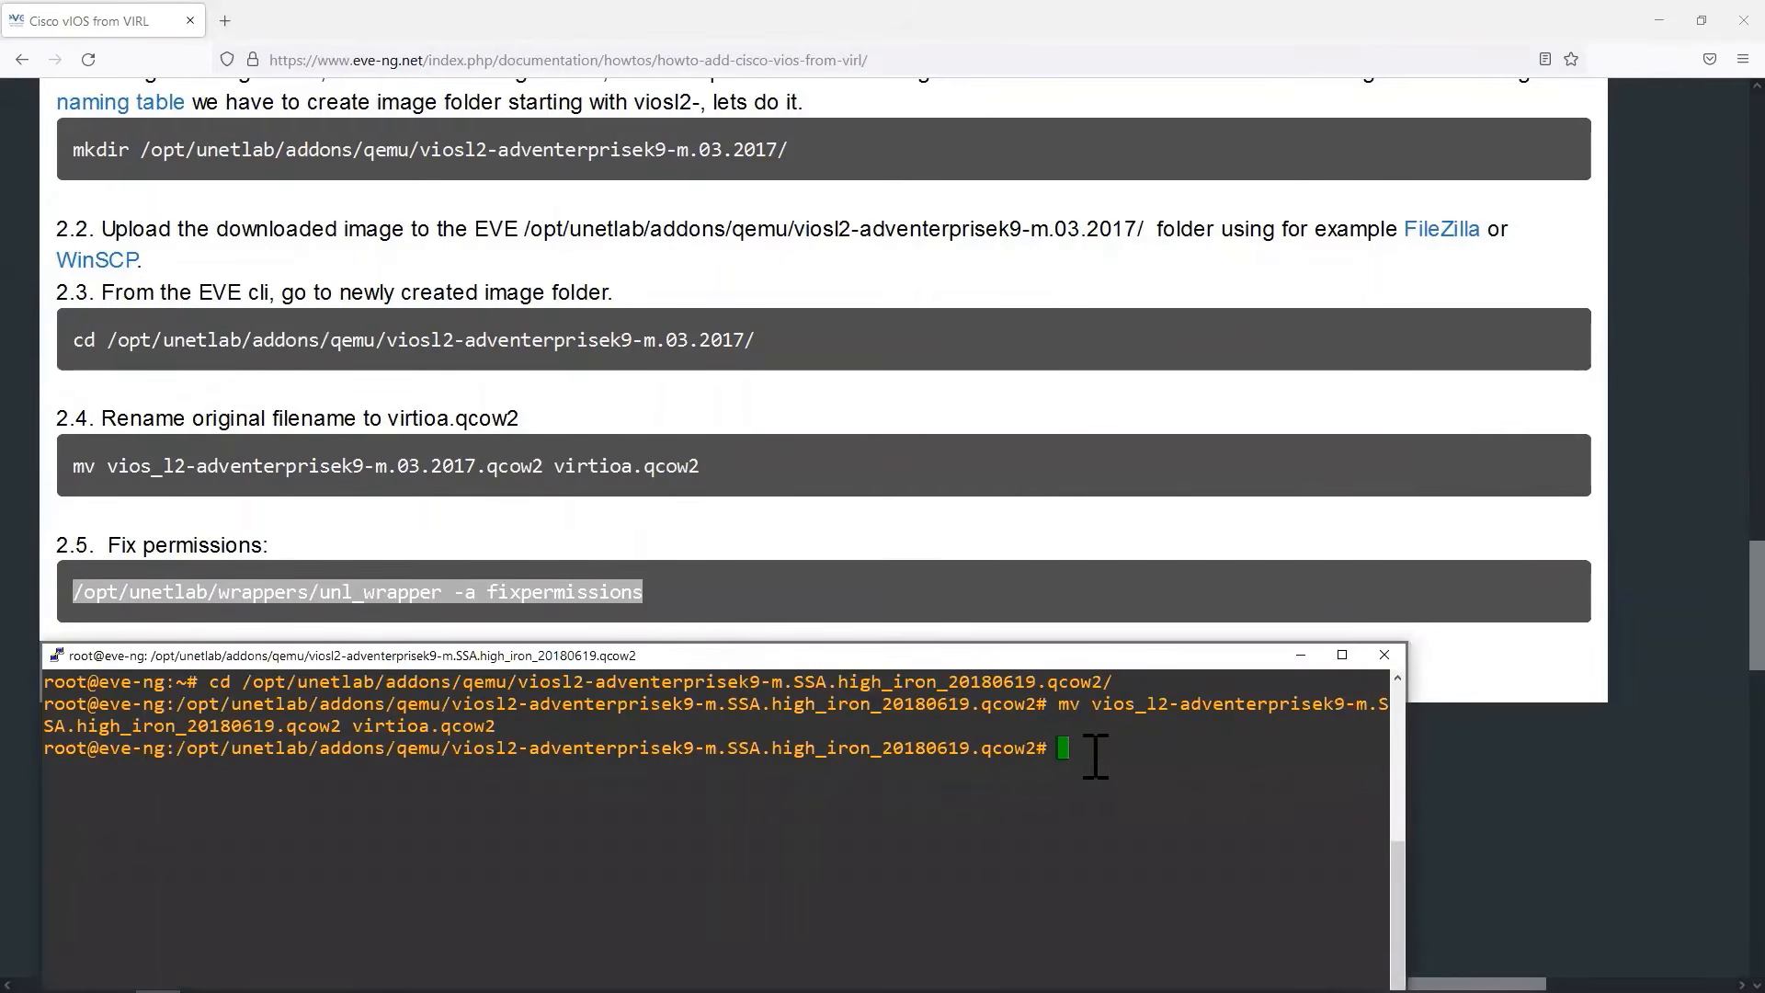
{"action": "right_click", "coordinate": [1052, 749]}
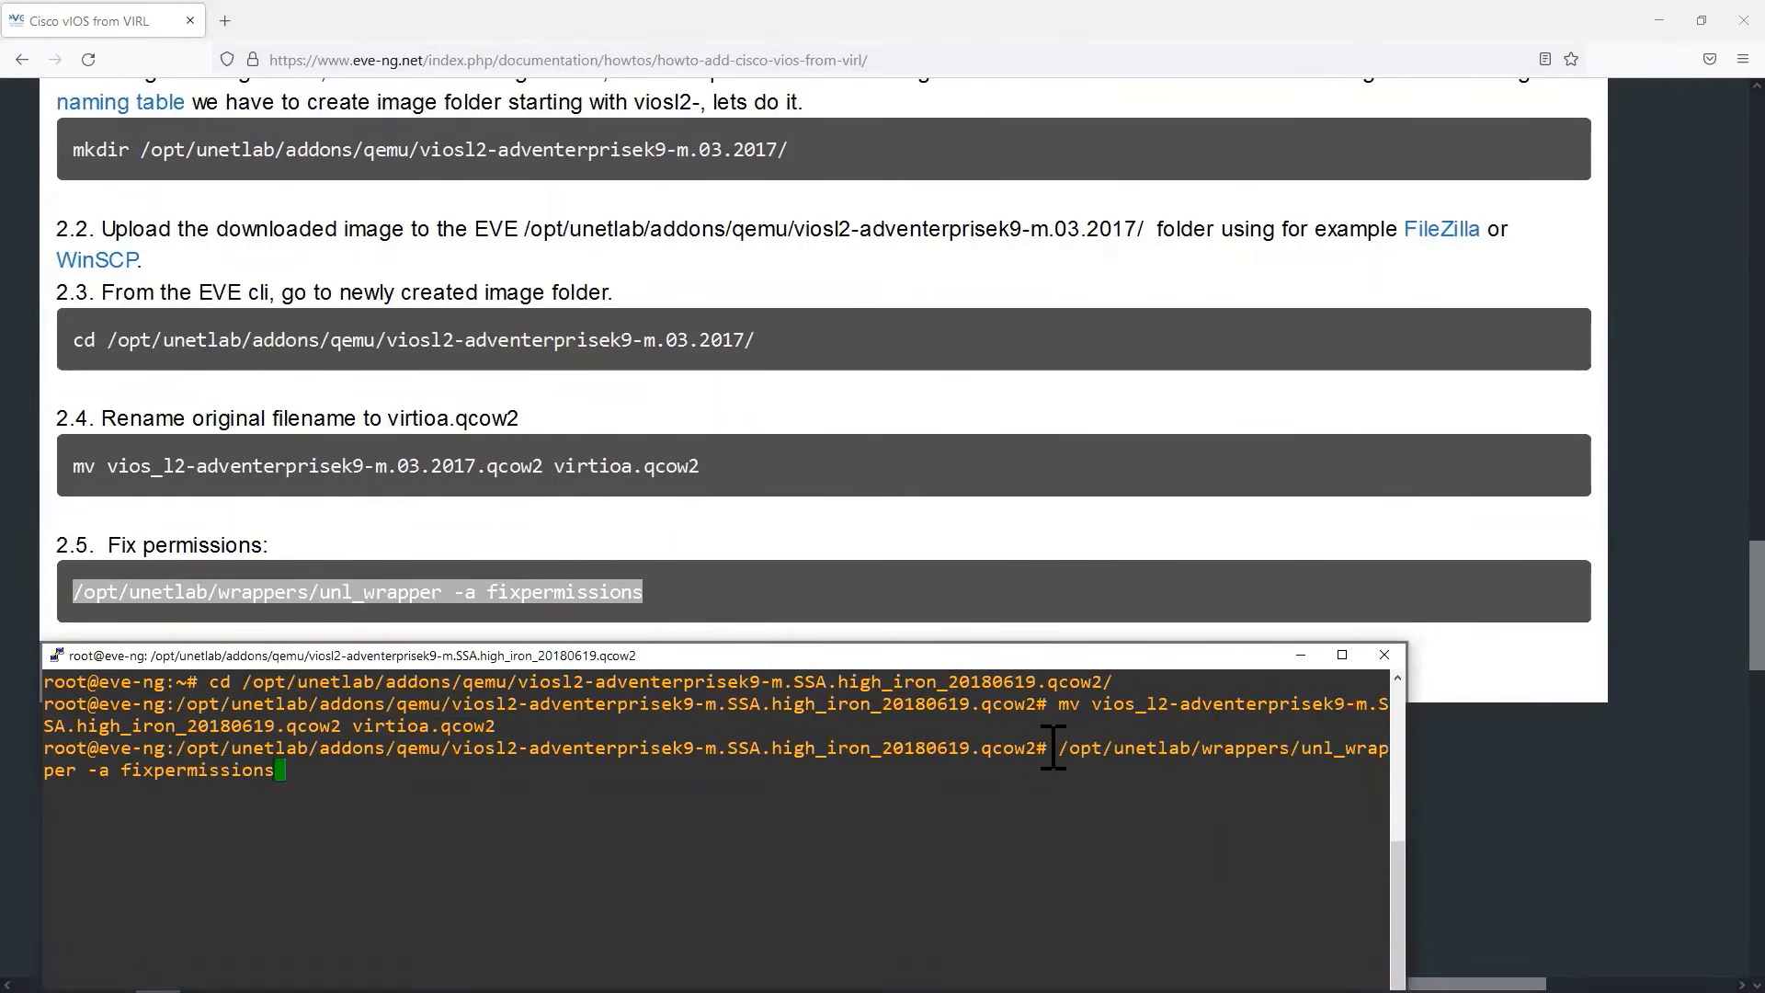
{"action": "key", "text": "Return"}
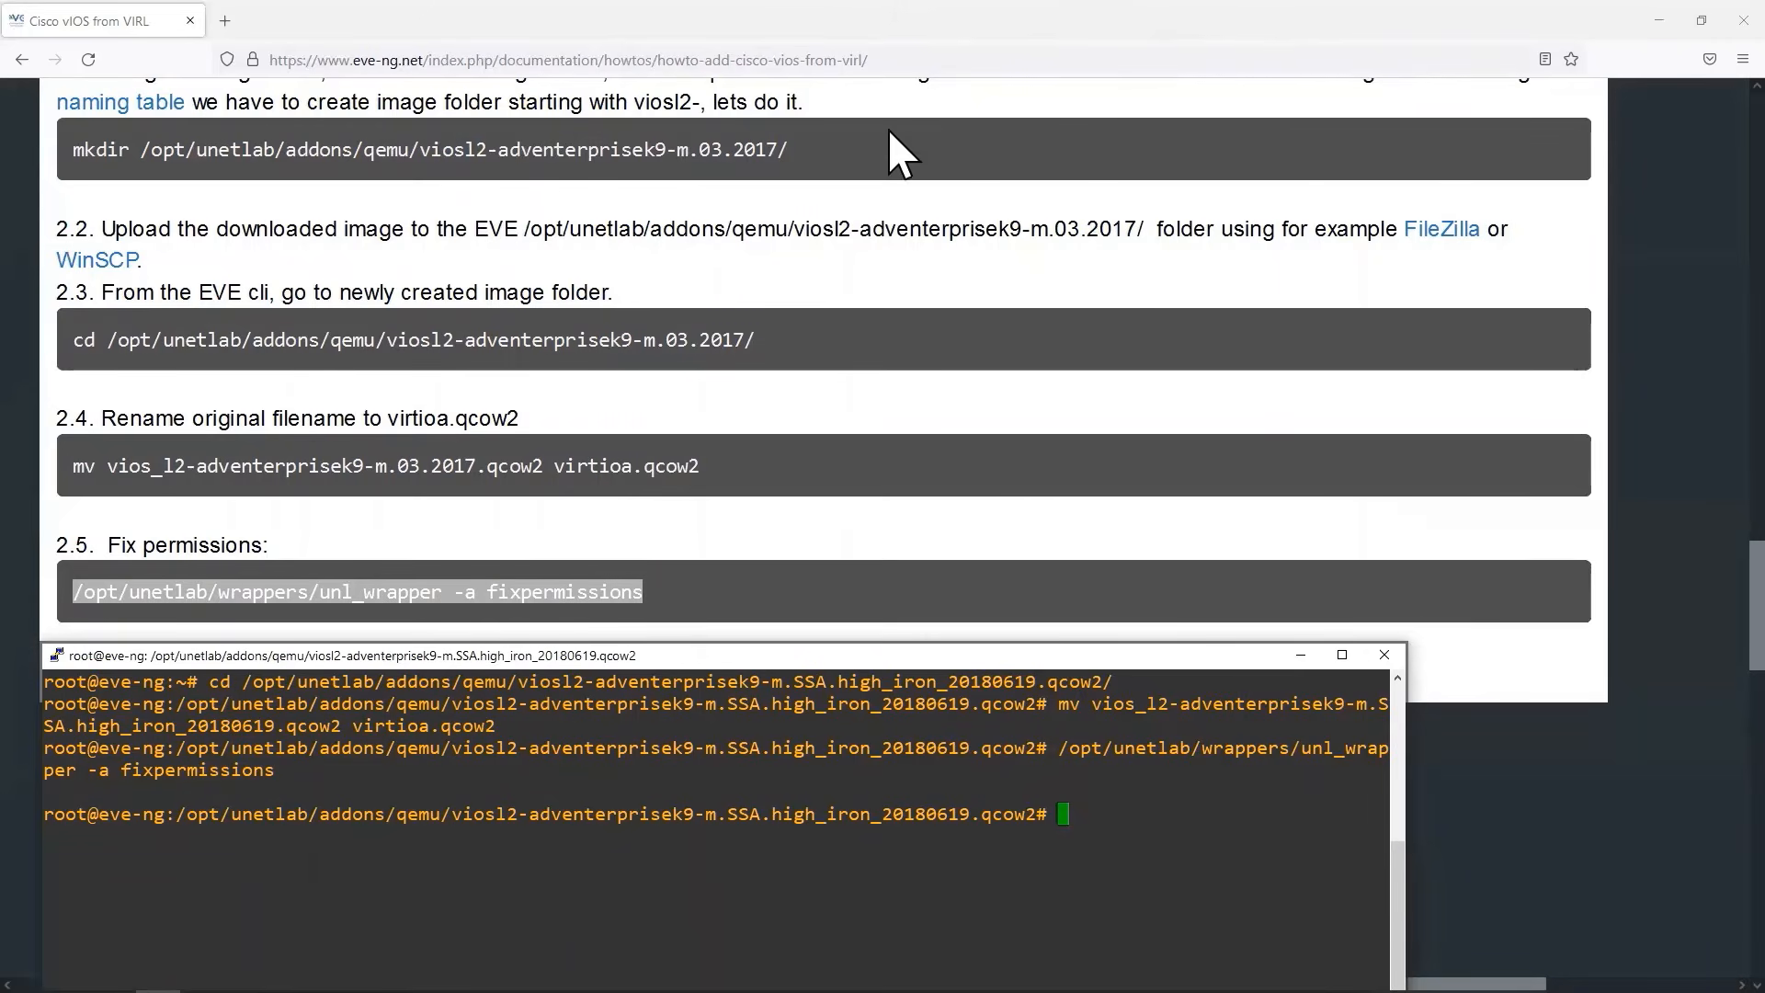
Switch to the EVE-NG topology in Edge and start a new node, searching templates for vios and choosing Cisco vIOS Router.
{"action": "left_click", "coordinate": [1257, 32]}
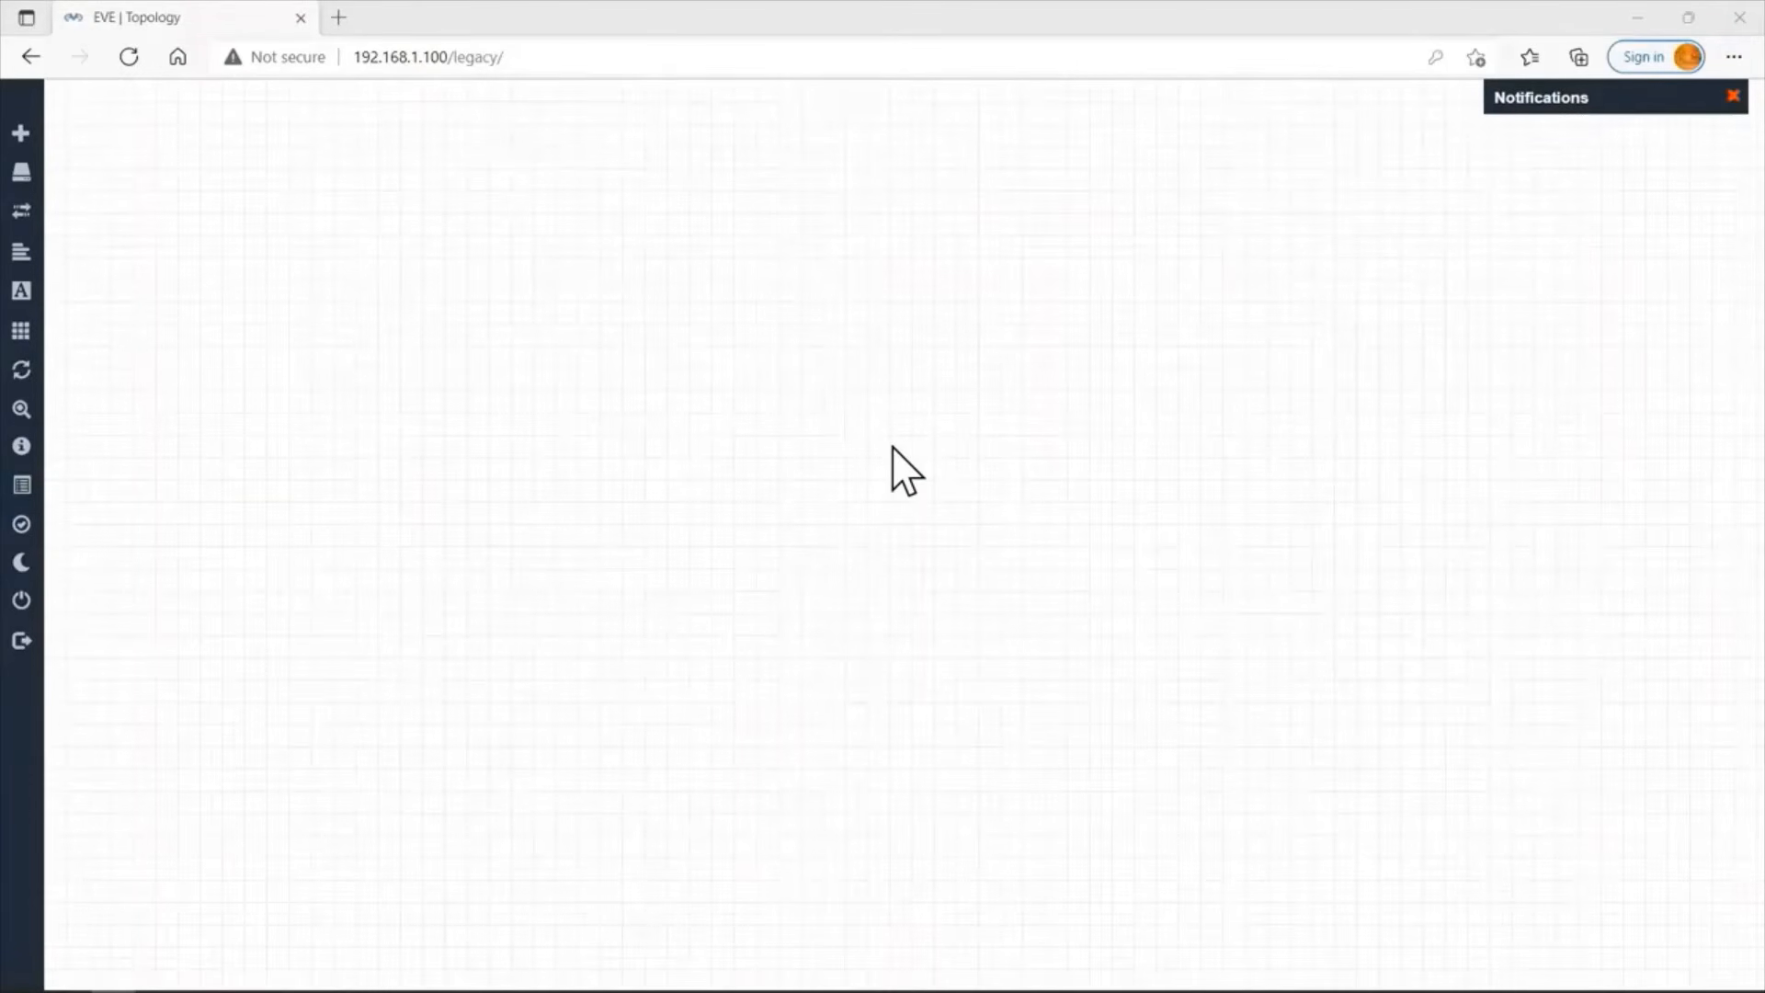
{"action": "left_click", "coordinate": [838, 302]}
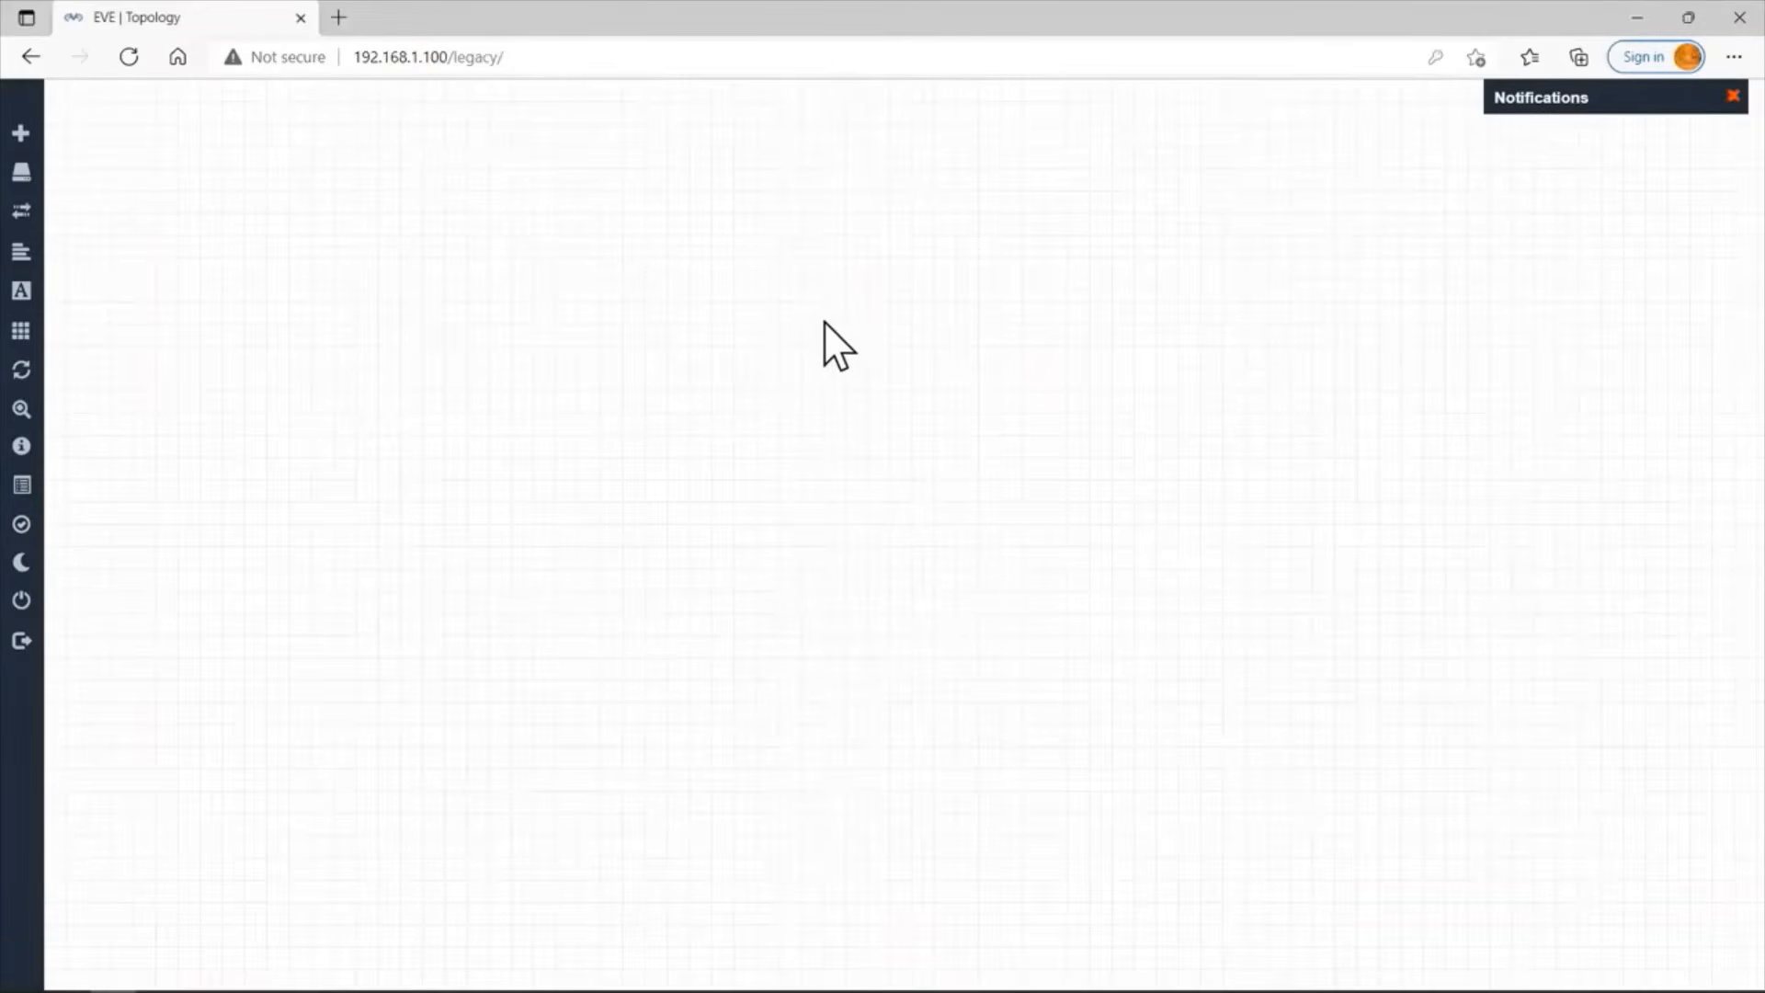
{"action": "right_click", "coordinate": [827, 323]}
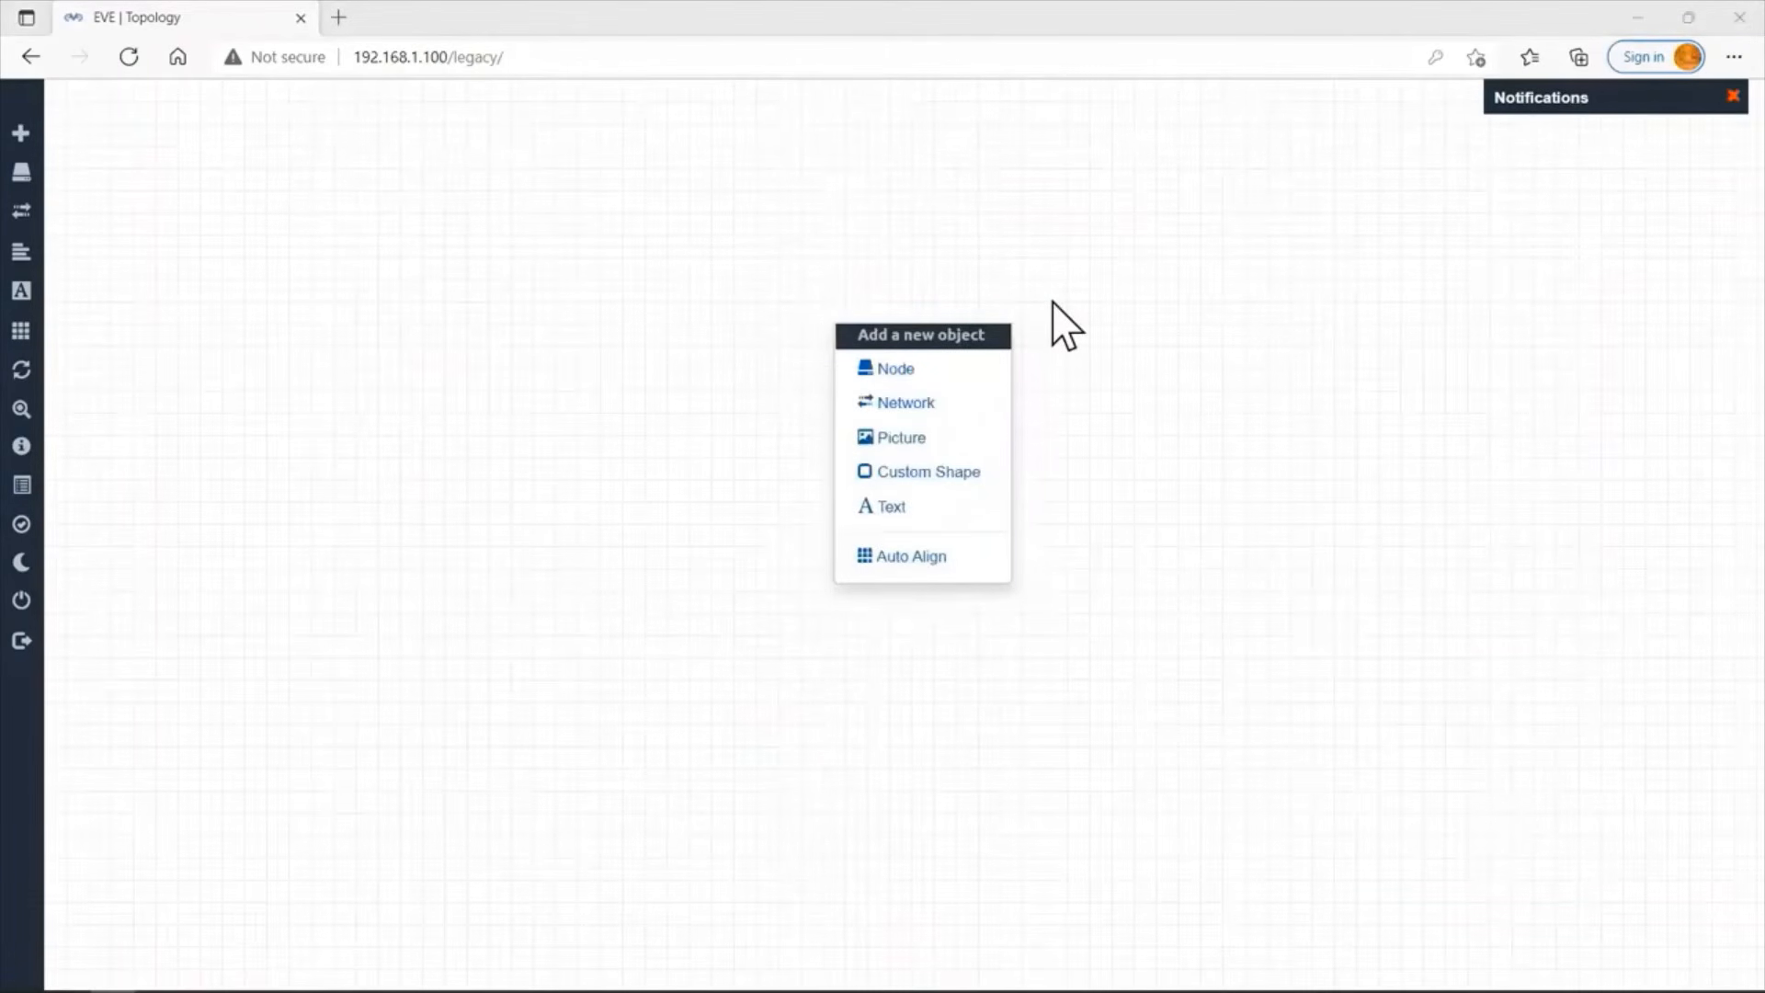
{"action": "left_click", "coordinate": [930, 369]}
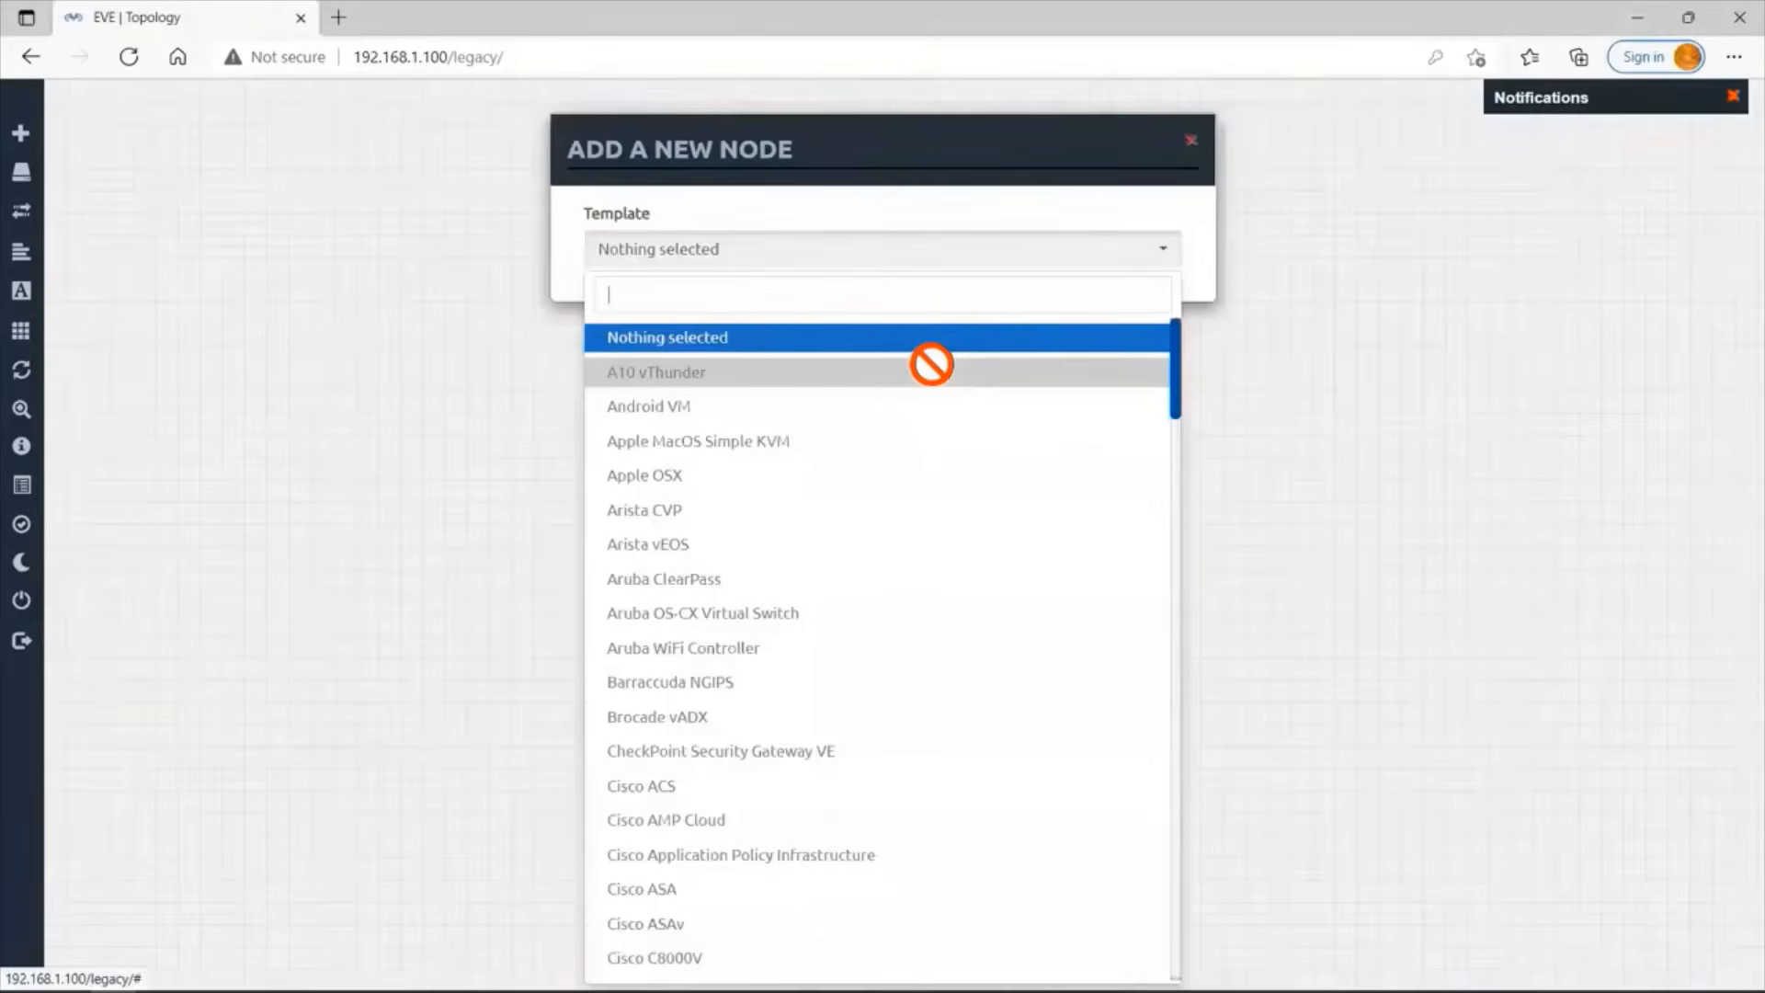
{"action": "type", "text": "vios"}
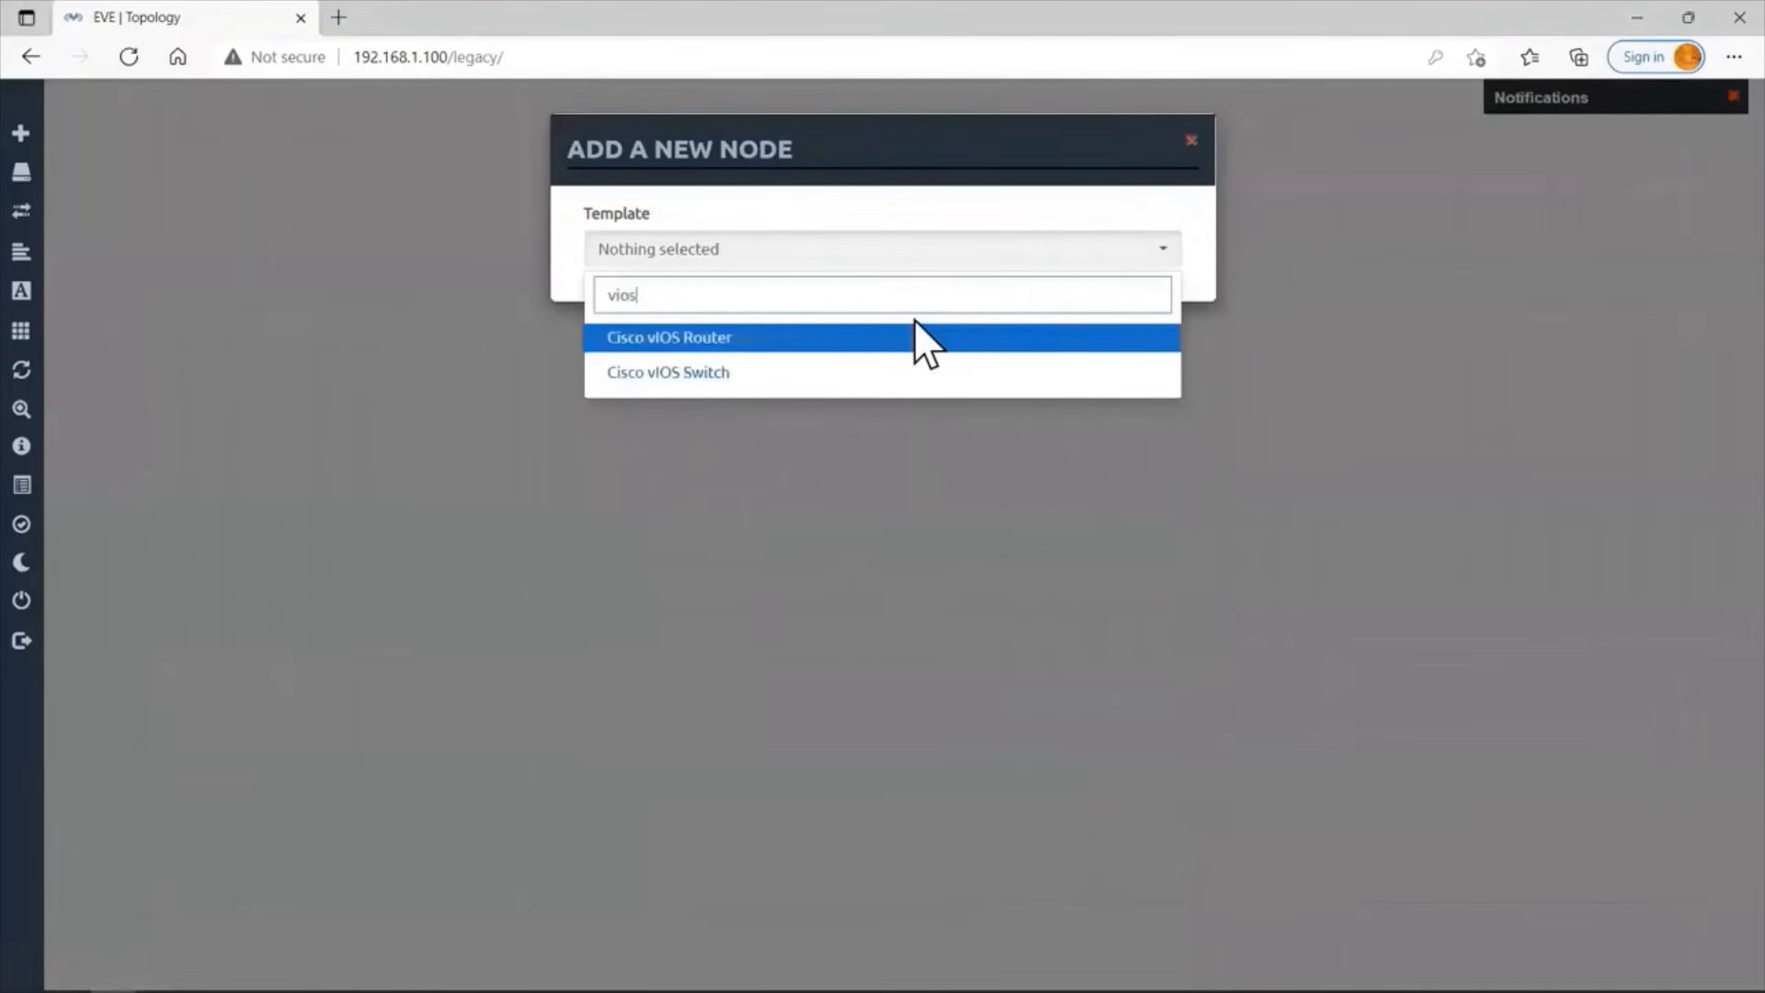
{"action": "left_click", "coordinate": [826, 341]}
Set the number of nodes to 2 and the name prefix to R, add the routers, and move R2 away from R1.
{"action": "left_click", "coordinate": [671, 349]}
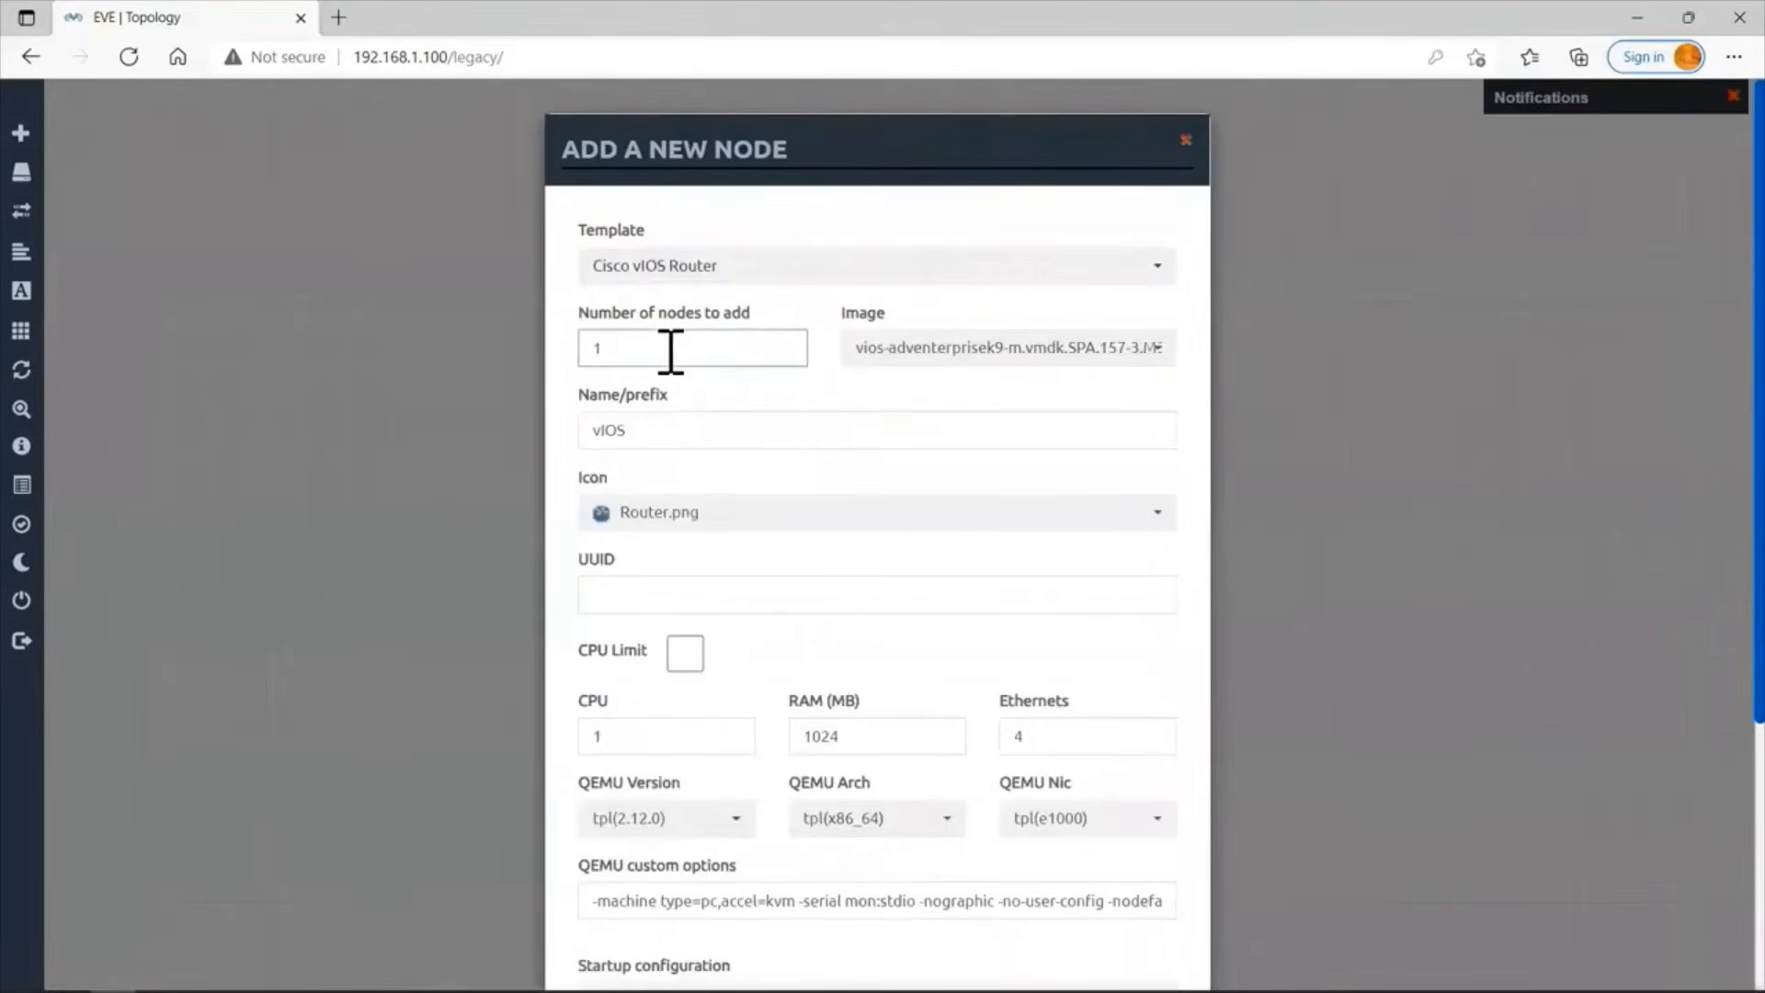
{"action": "key", "text": "BackSpace"}
{"action": "type", "text": "2"}
{"action": "left_click", "coordinate": [659, 432]}
{"action": "key", "text": "BackSpace"}
{"action": "key", "text": "BackSpace"}
{"action": "key", "text": "BackSpace"}
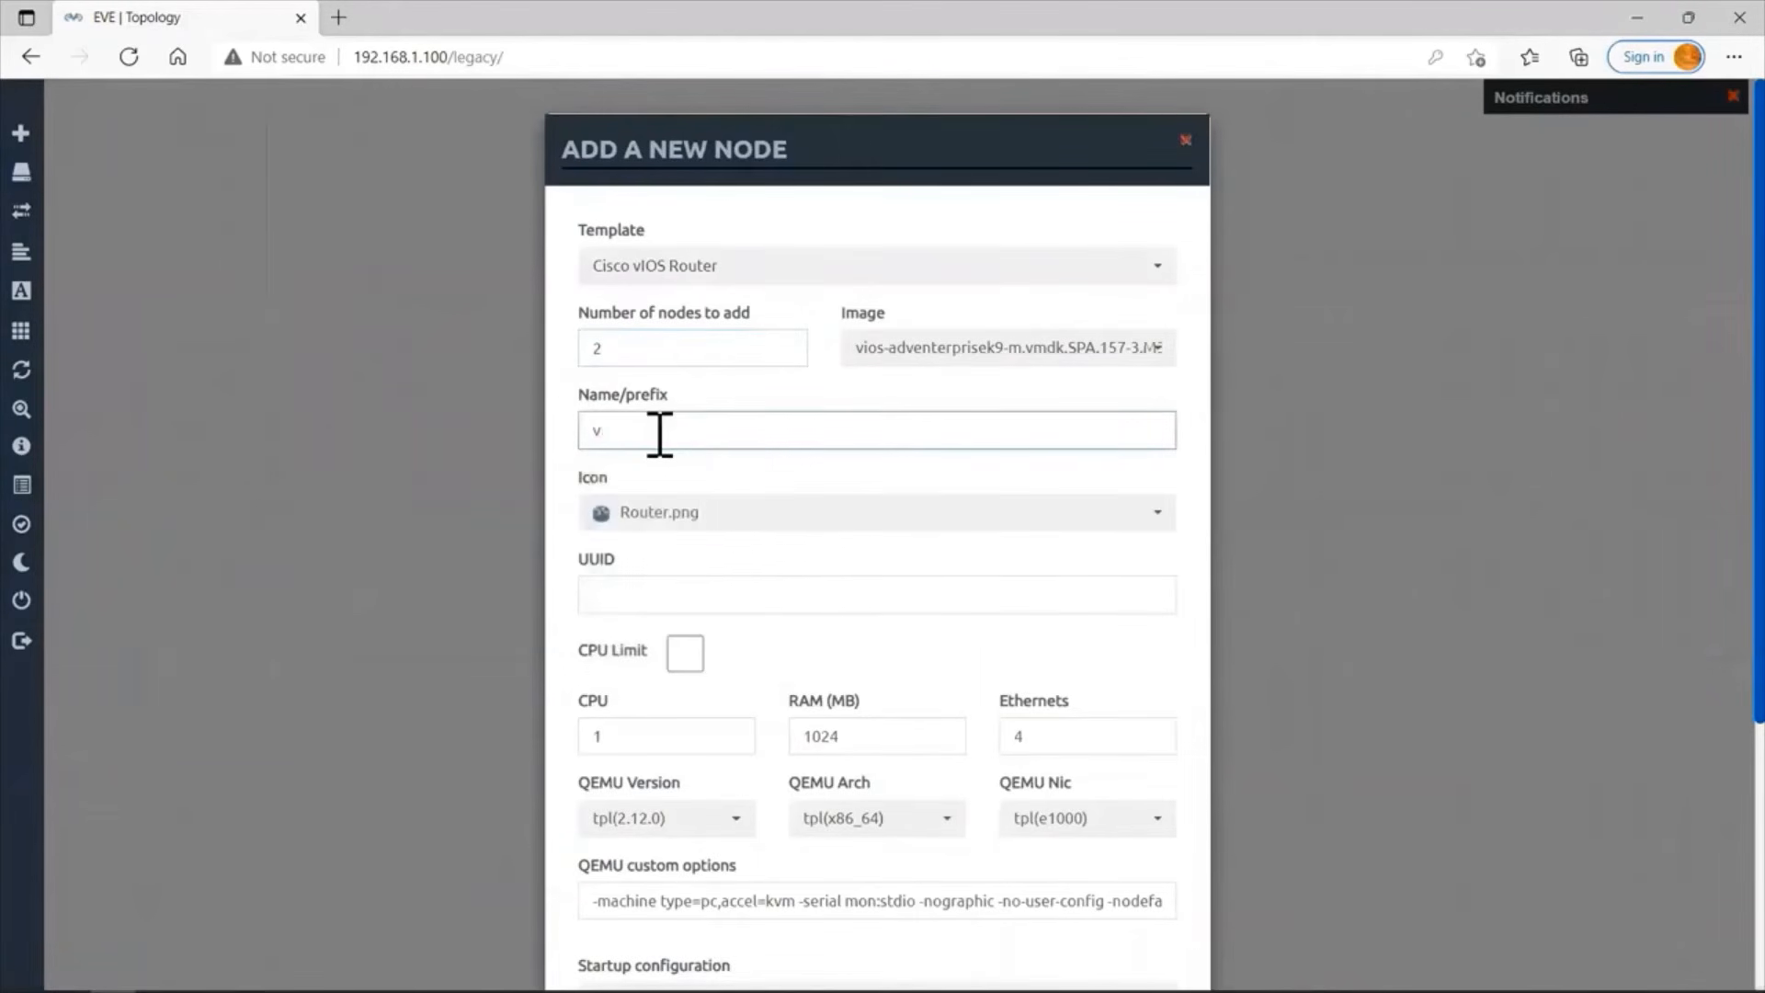
{"action": "key", "text": "BackSpace"}
{"action": "type", "text": "R"}
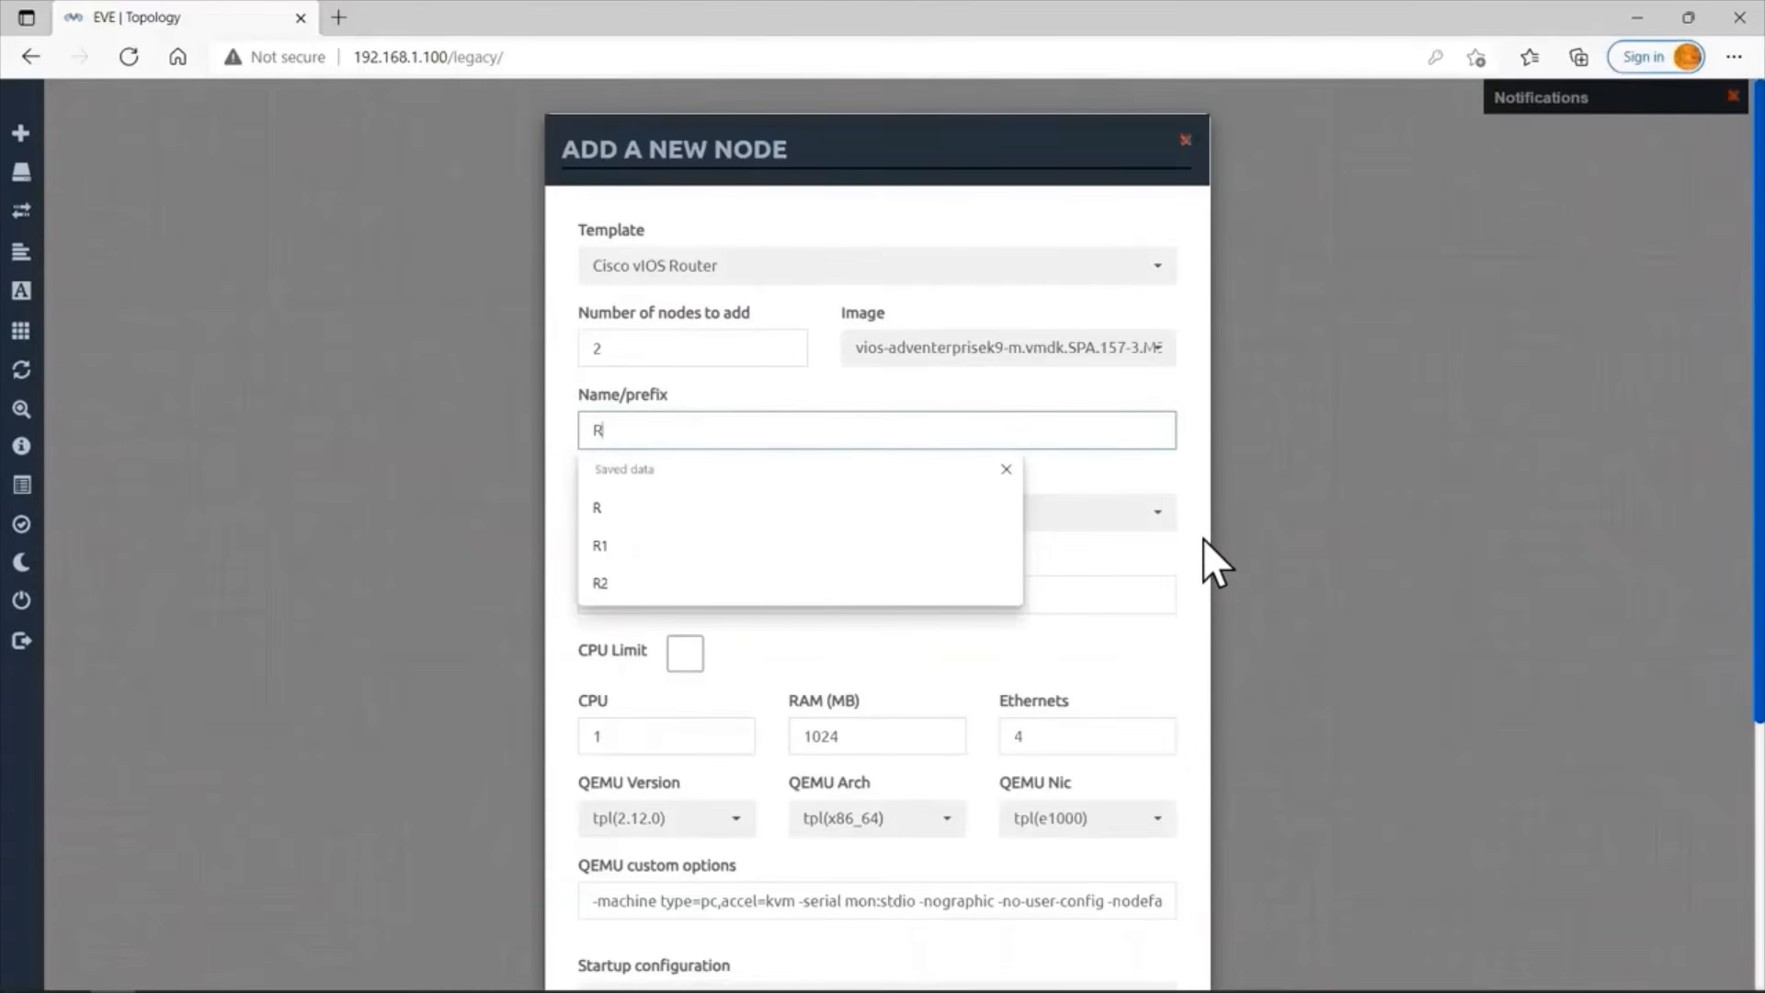
{"action": "key", "text": "Return"}
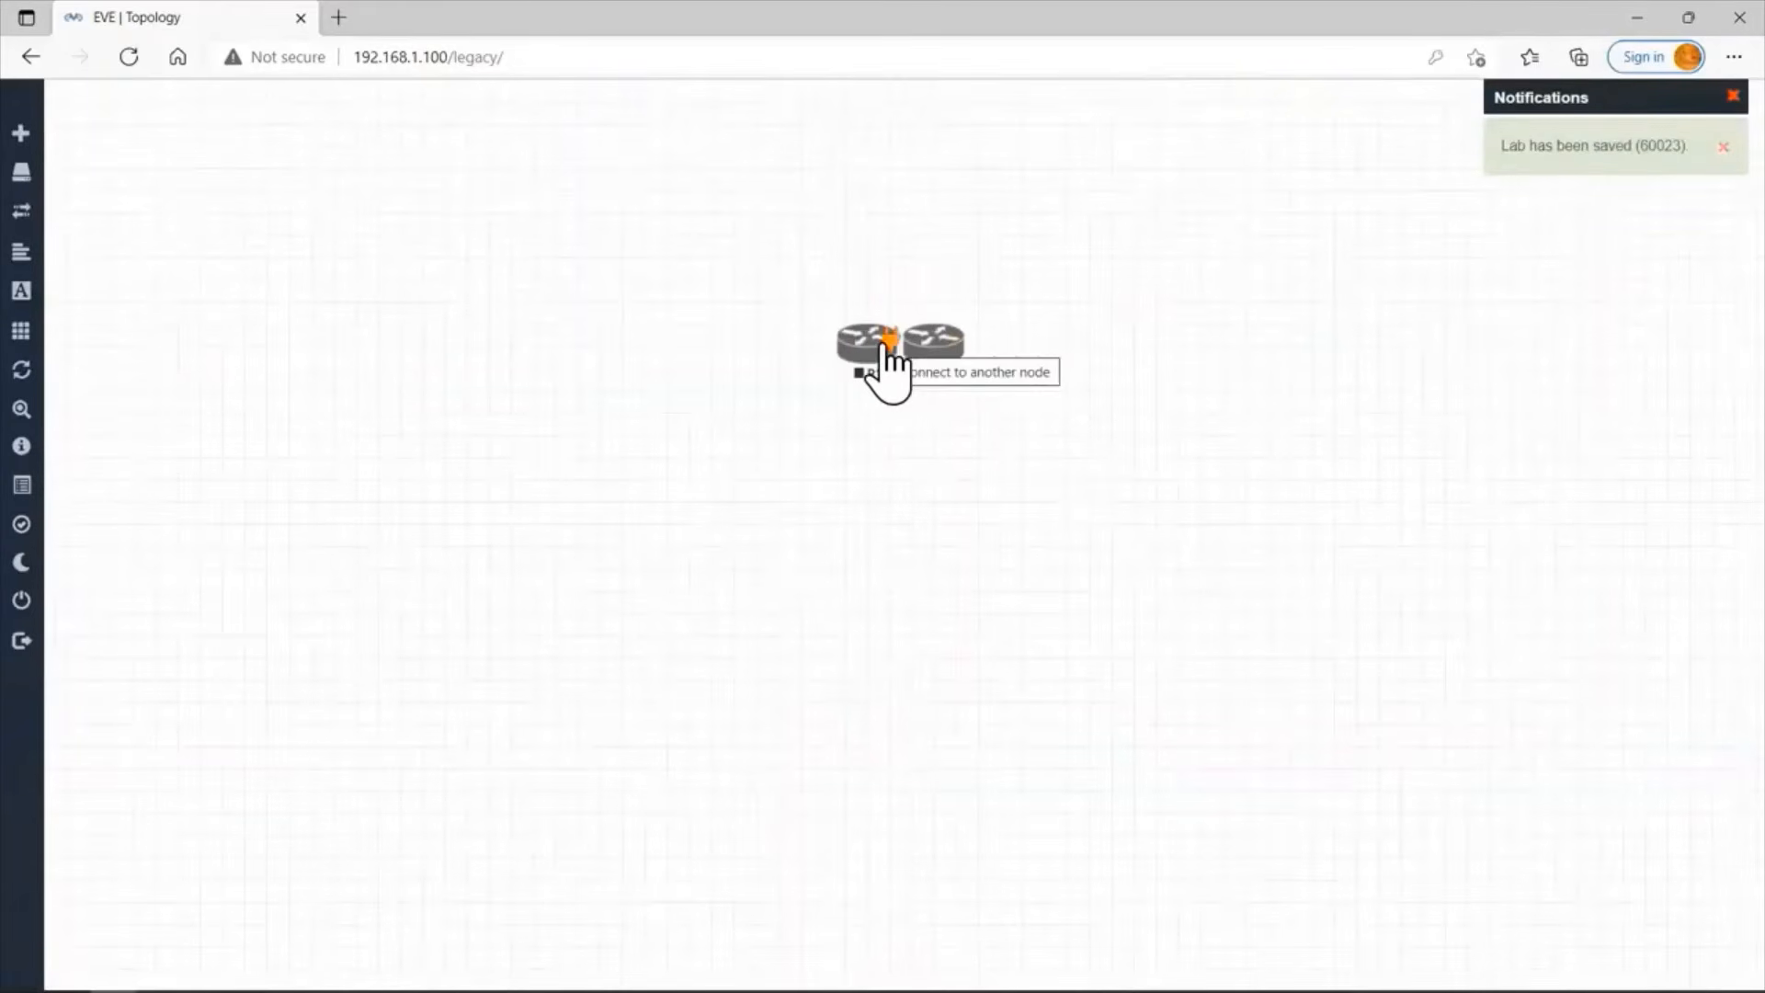
{"action": "left_click_drag", "start_coordinate": [884, 345], "coordinate": [1064, 357]}
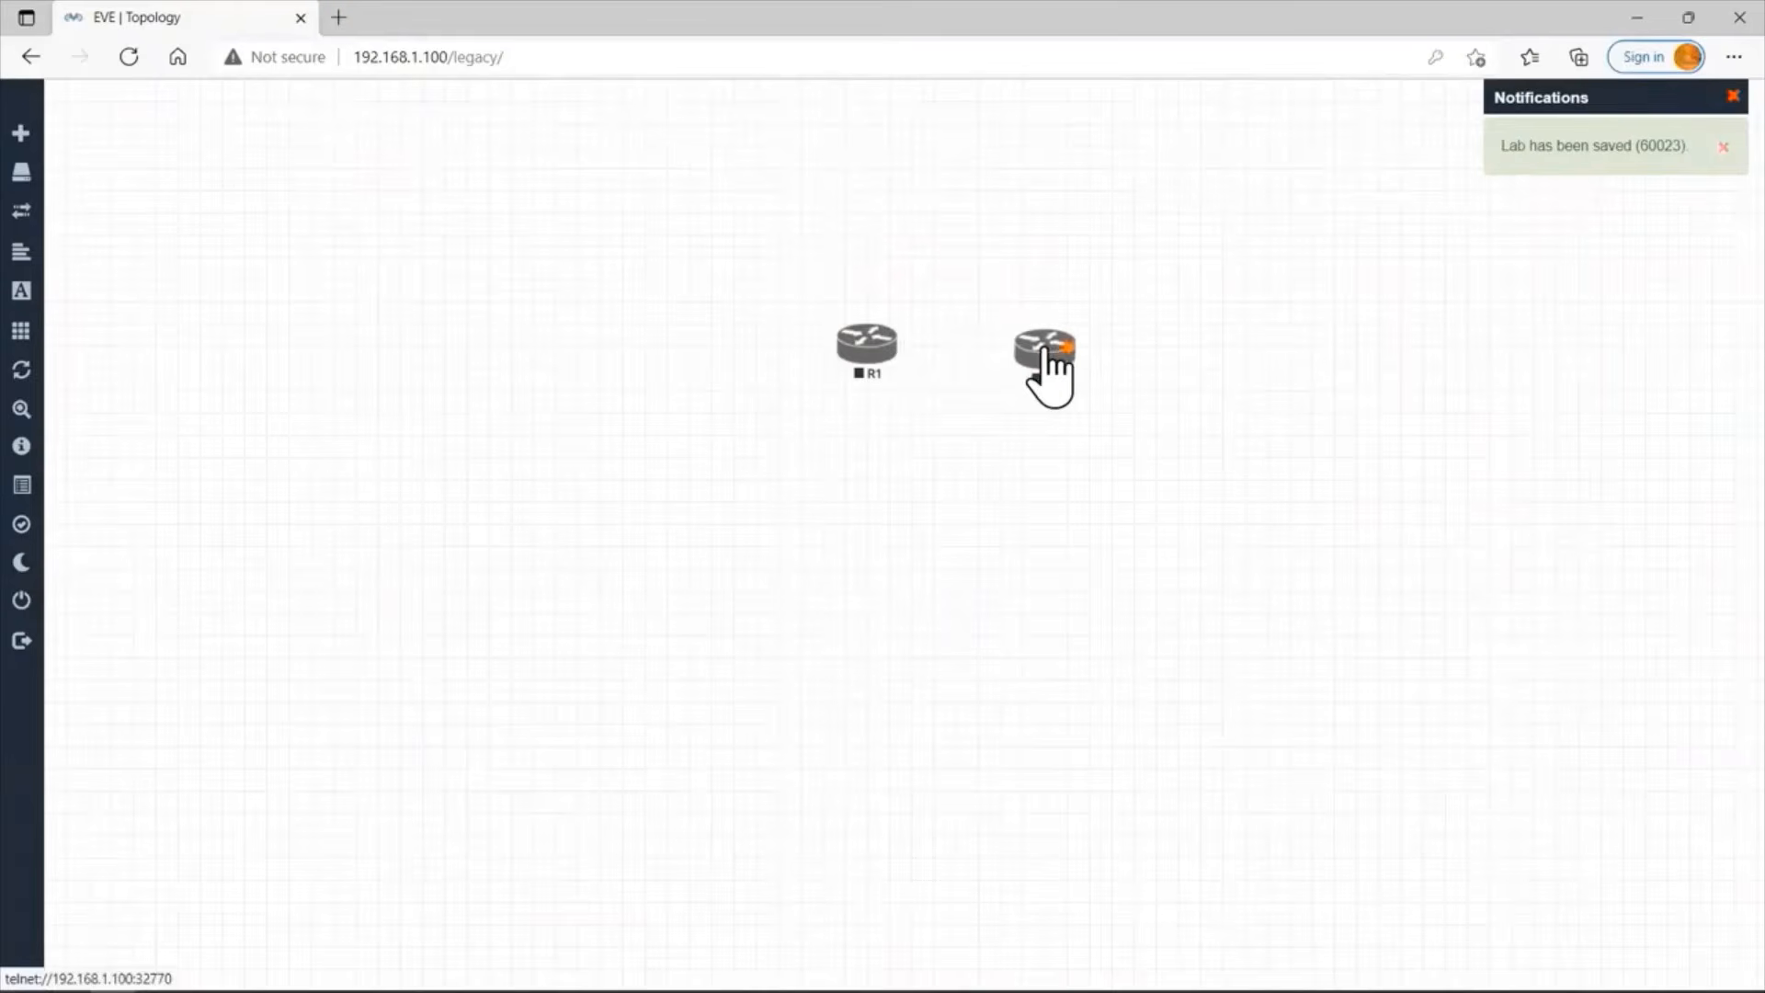
Add one Cisco vIOS Switch node to the topology and name it Sw.
{"action": "right_click", "coordinate": [878, 276]}
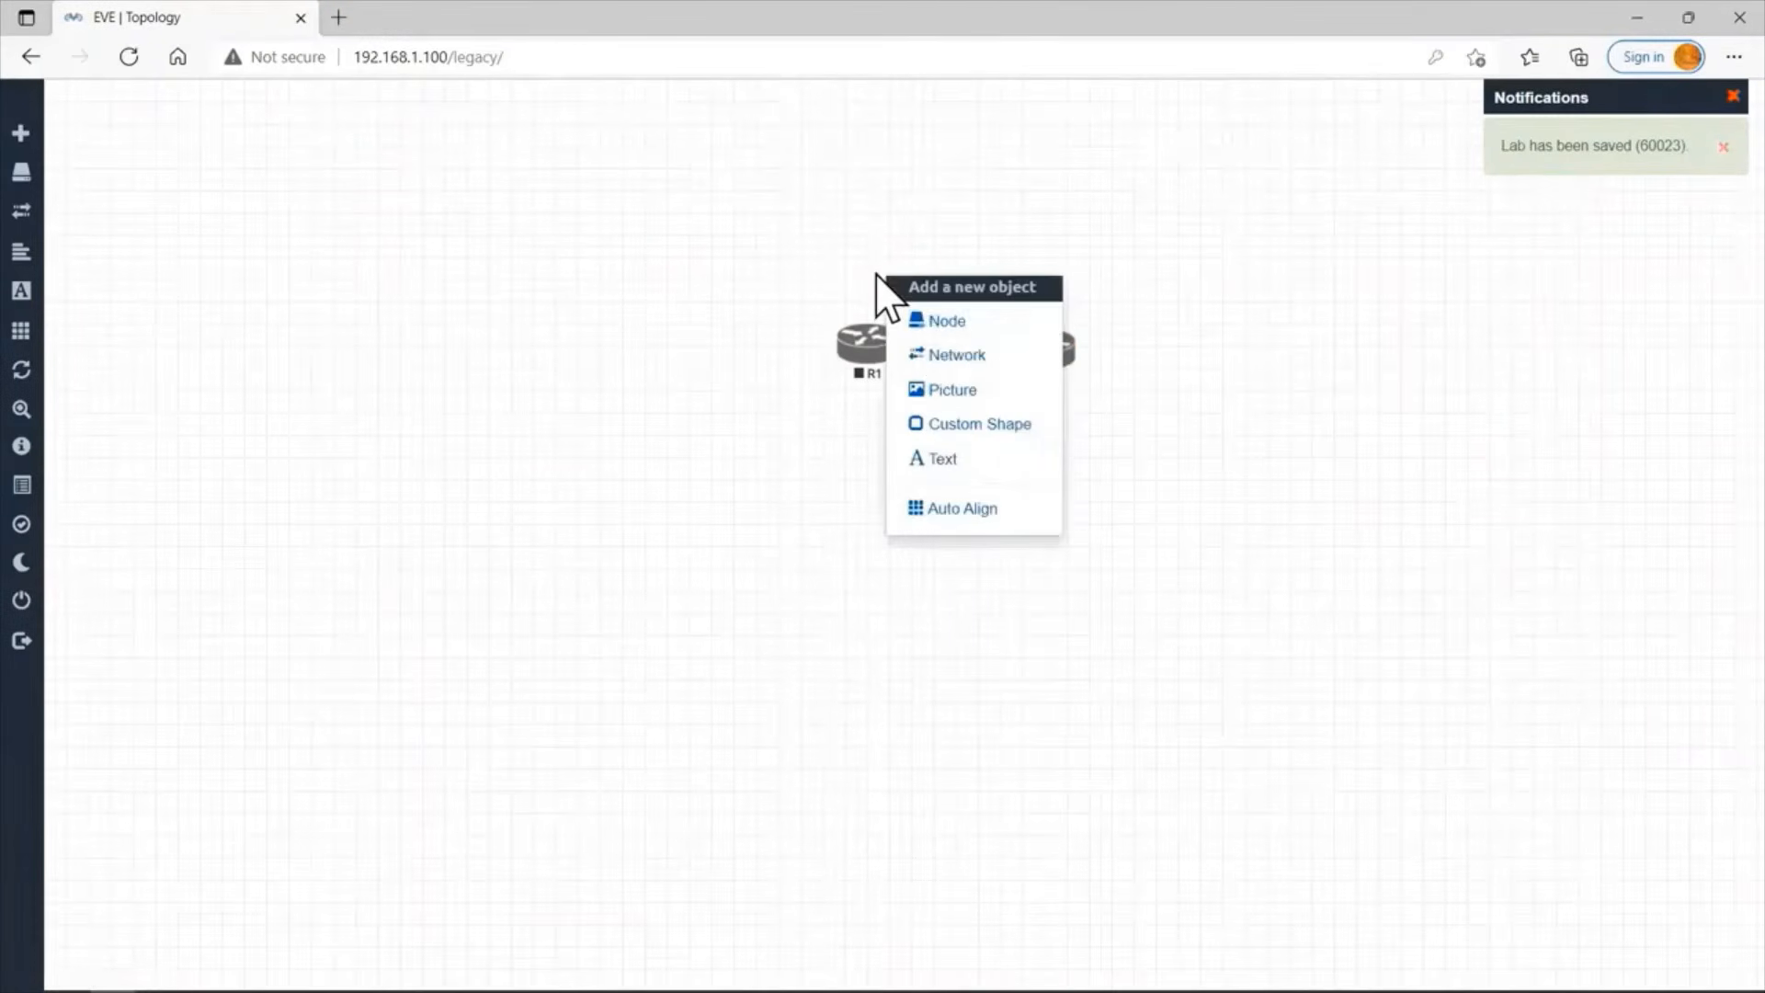
{"action": "left_click", "coordinate": [934, 319]}
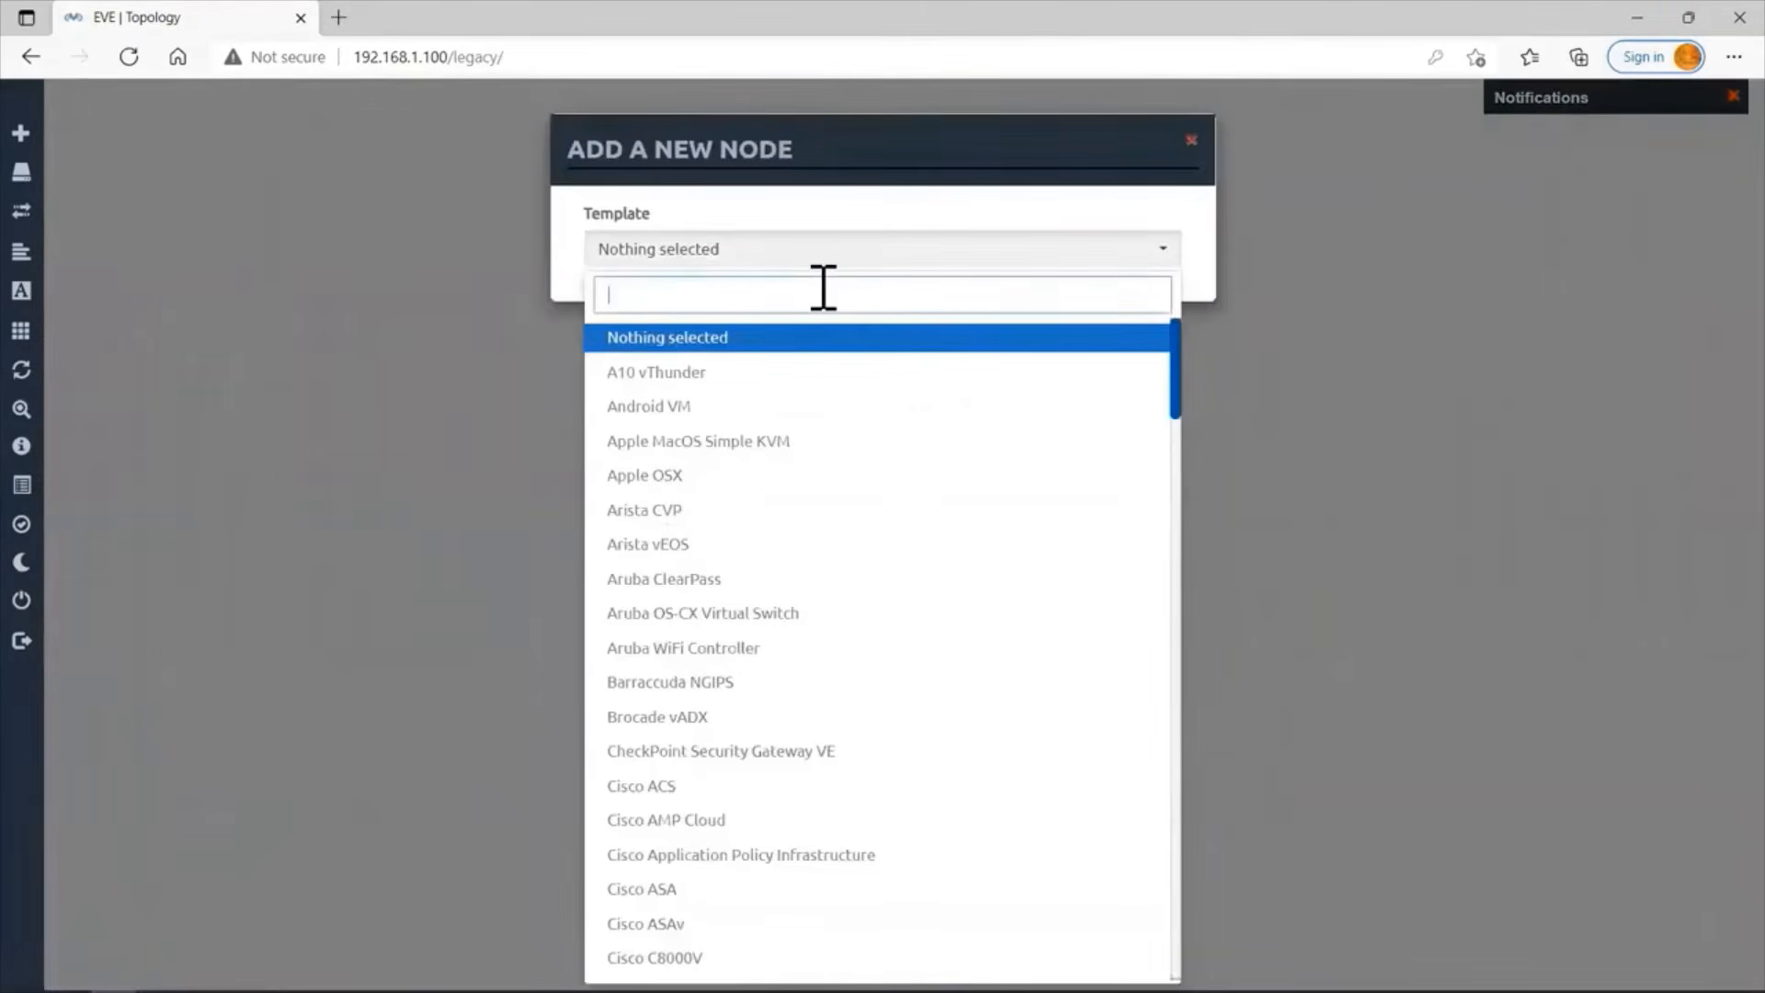
{"action": "type", "text": "vios"}
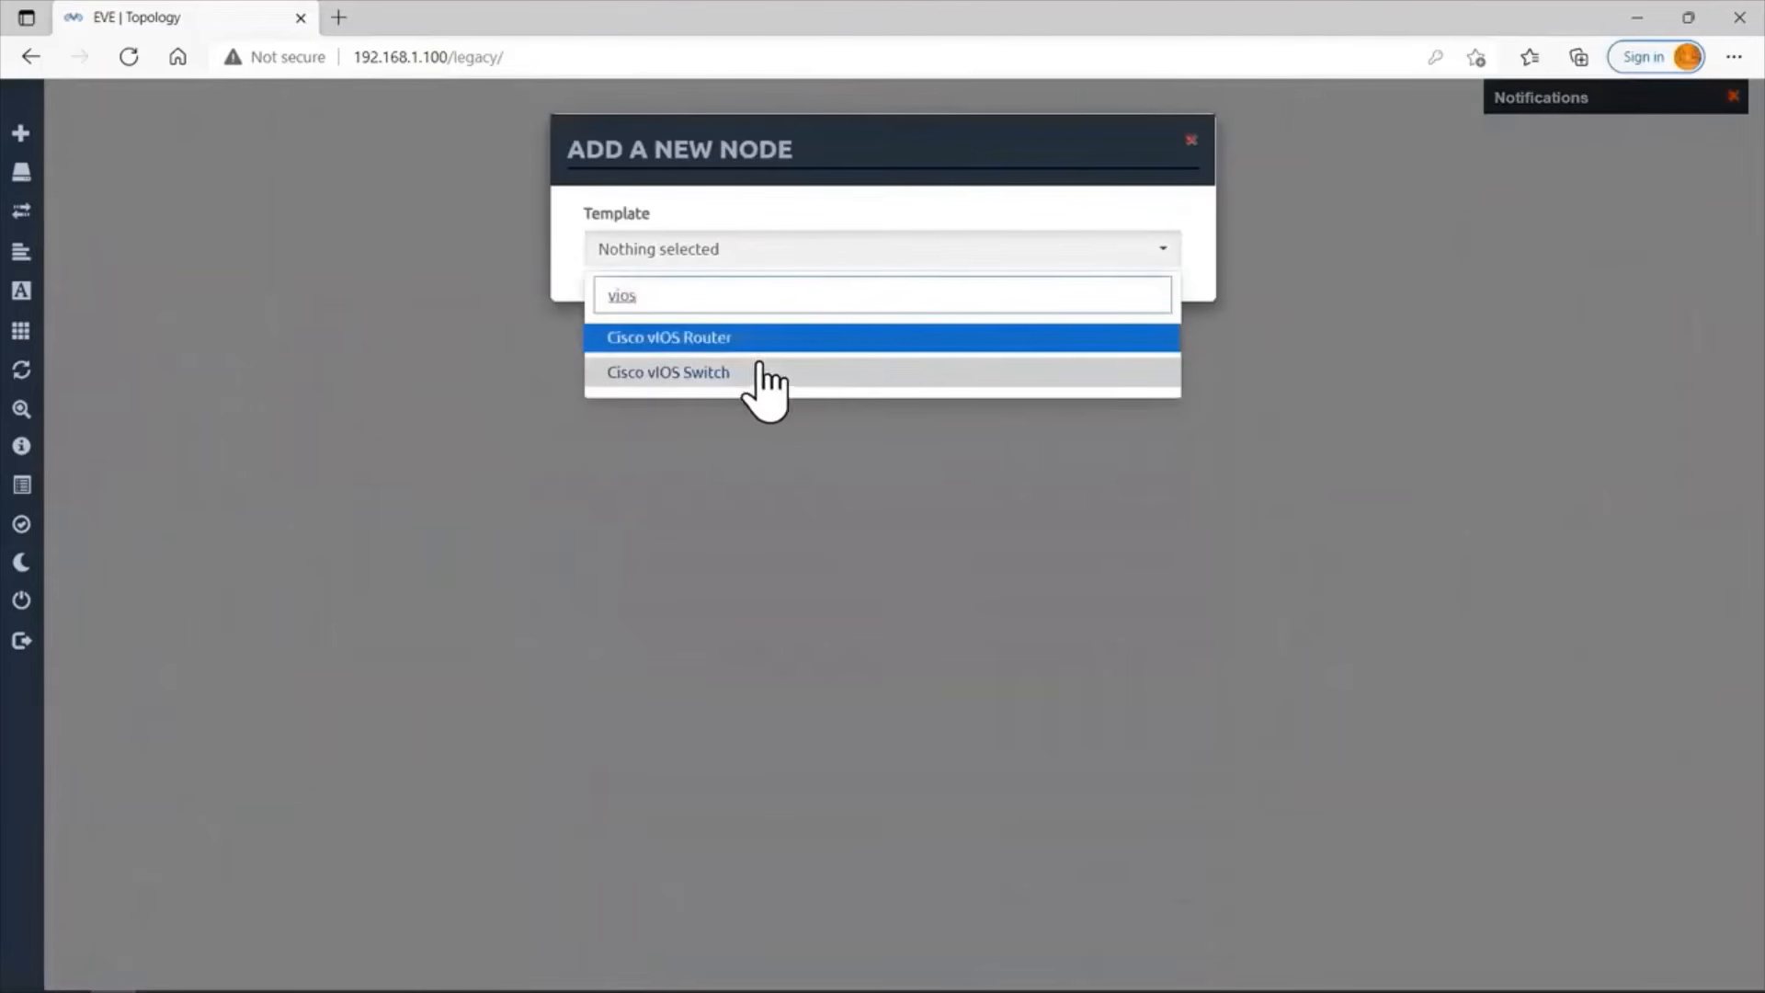
{"action": "left_click", "coordinate": [756, 370]}
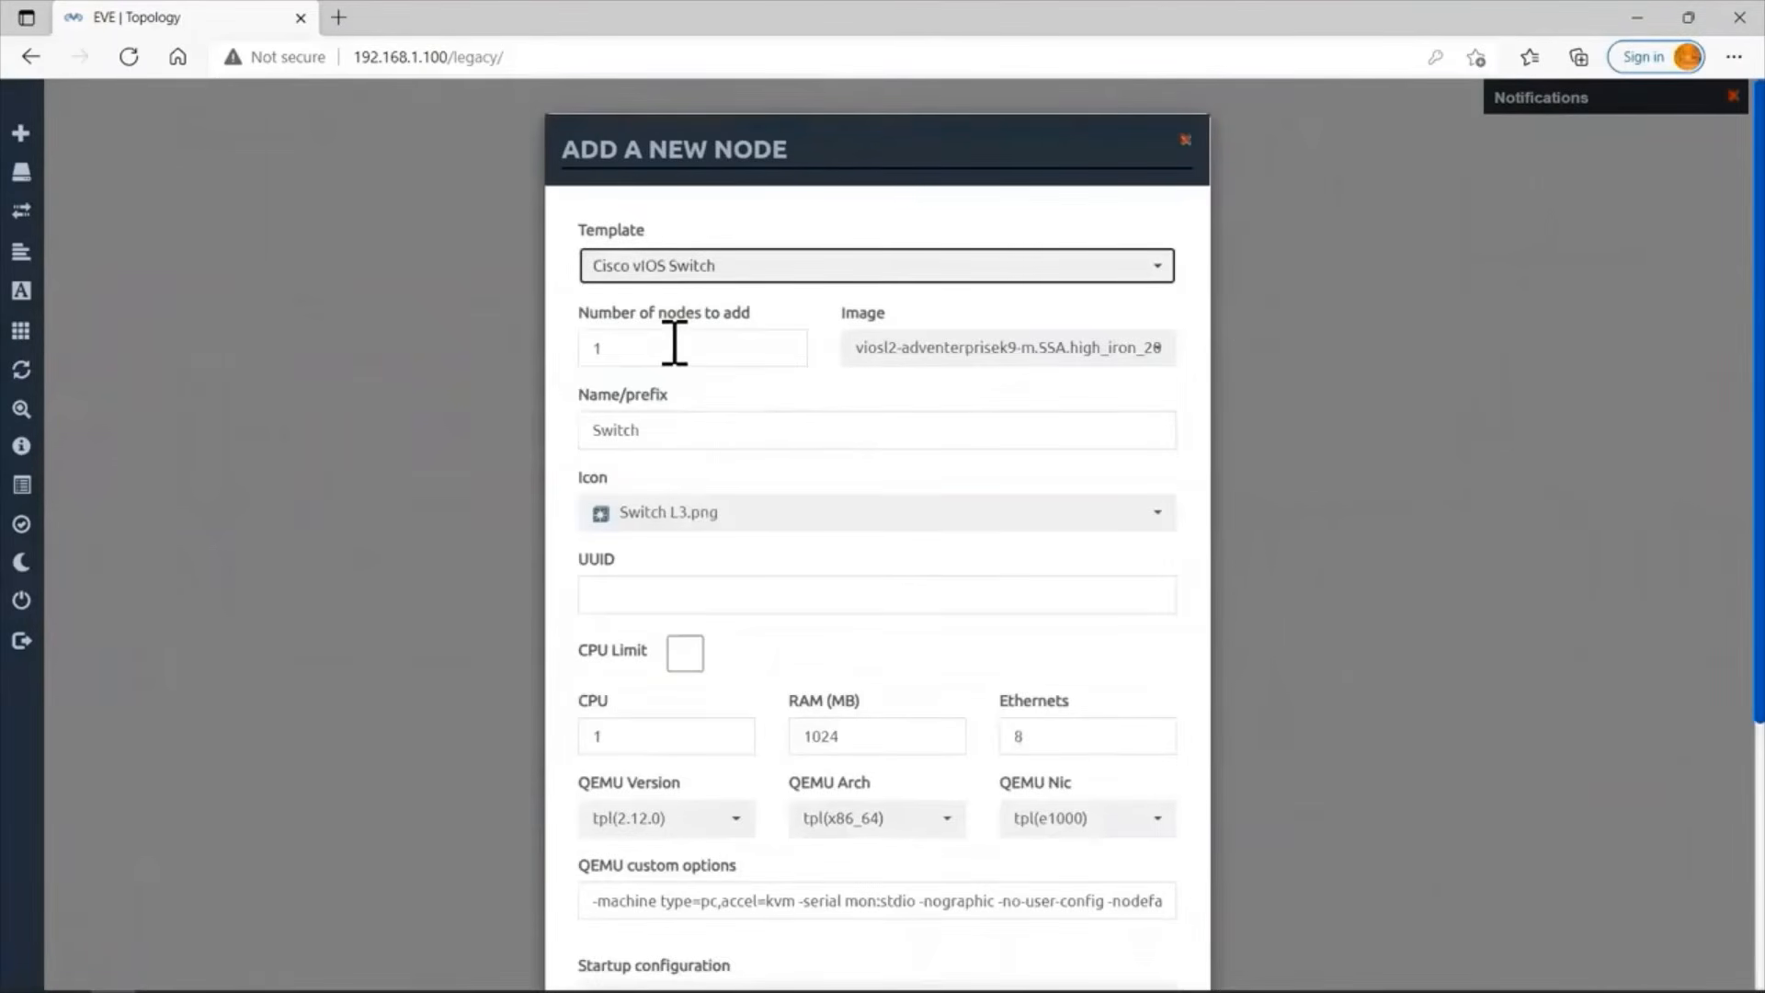
{"action": "left_click", "coordinate": [668, 430]}
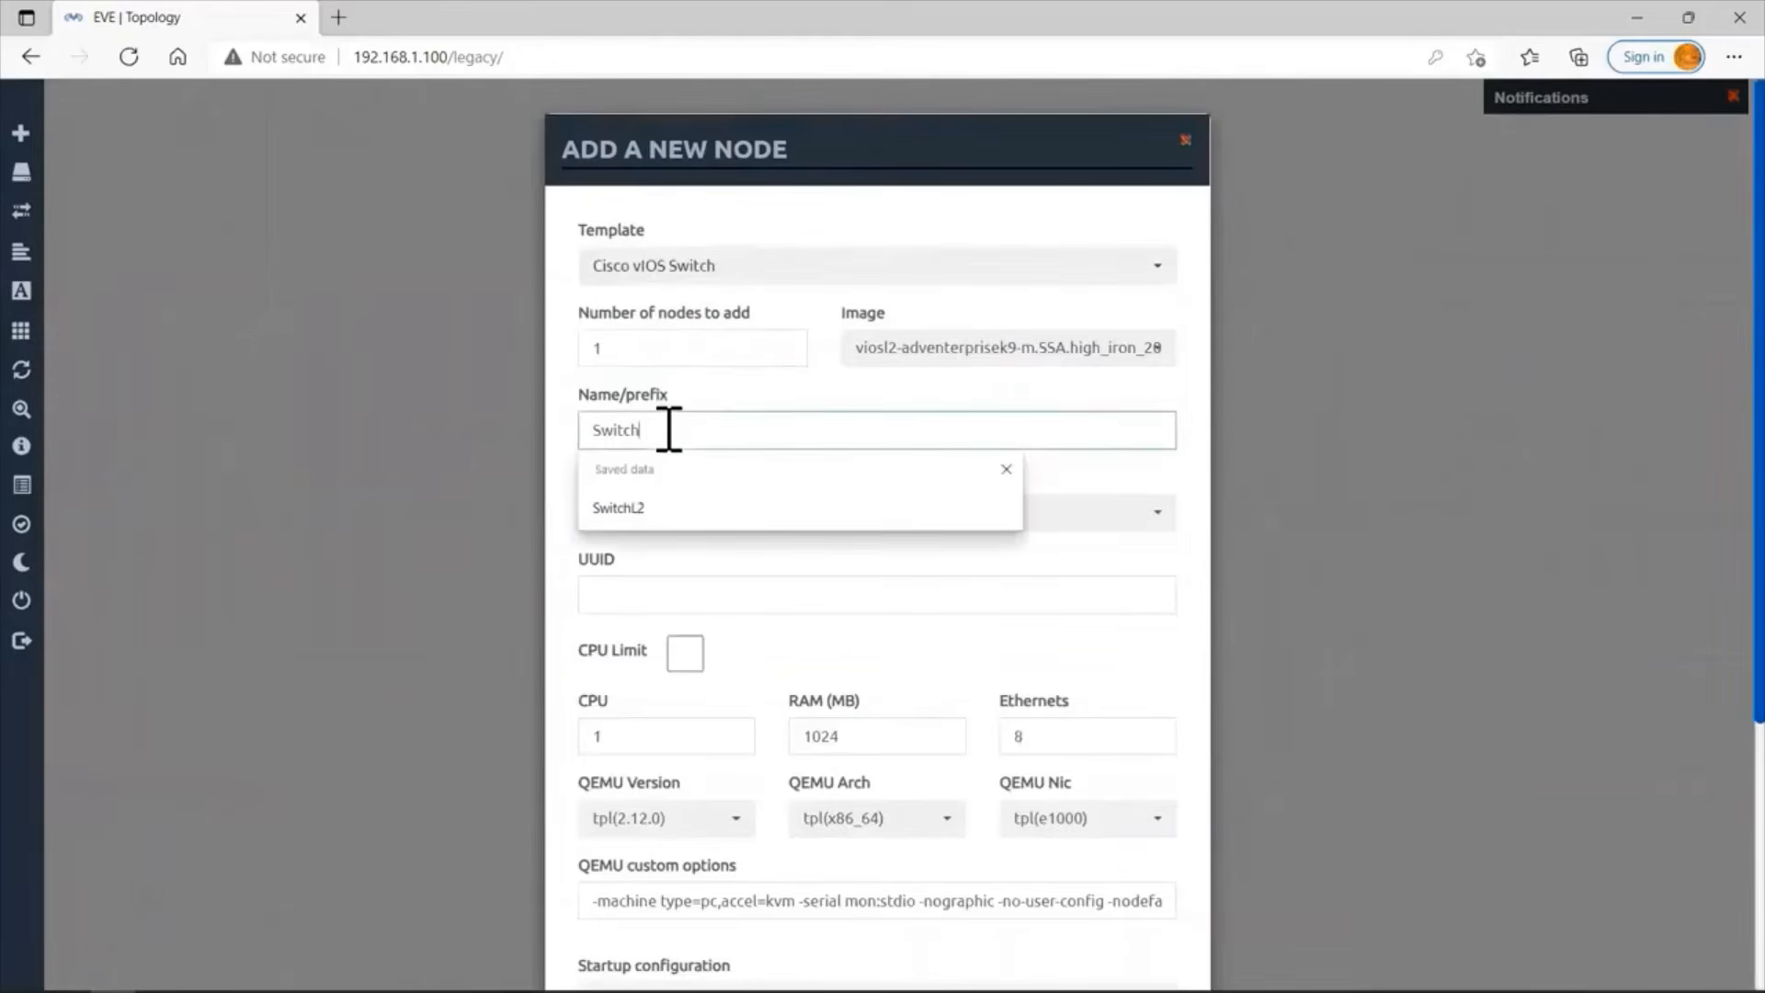
{"action": "key", "text": "BackSpace"}
{"action": "key", "text": "BackSpace"}
{"action": "key", "text": "BackSpace"}
{"action": "key", "text": "BackSpace"}
{"action": "key", "text": "Return"}
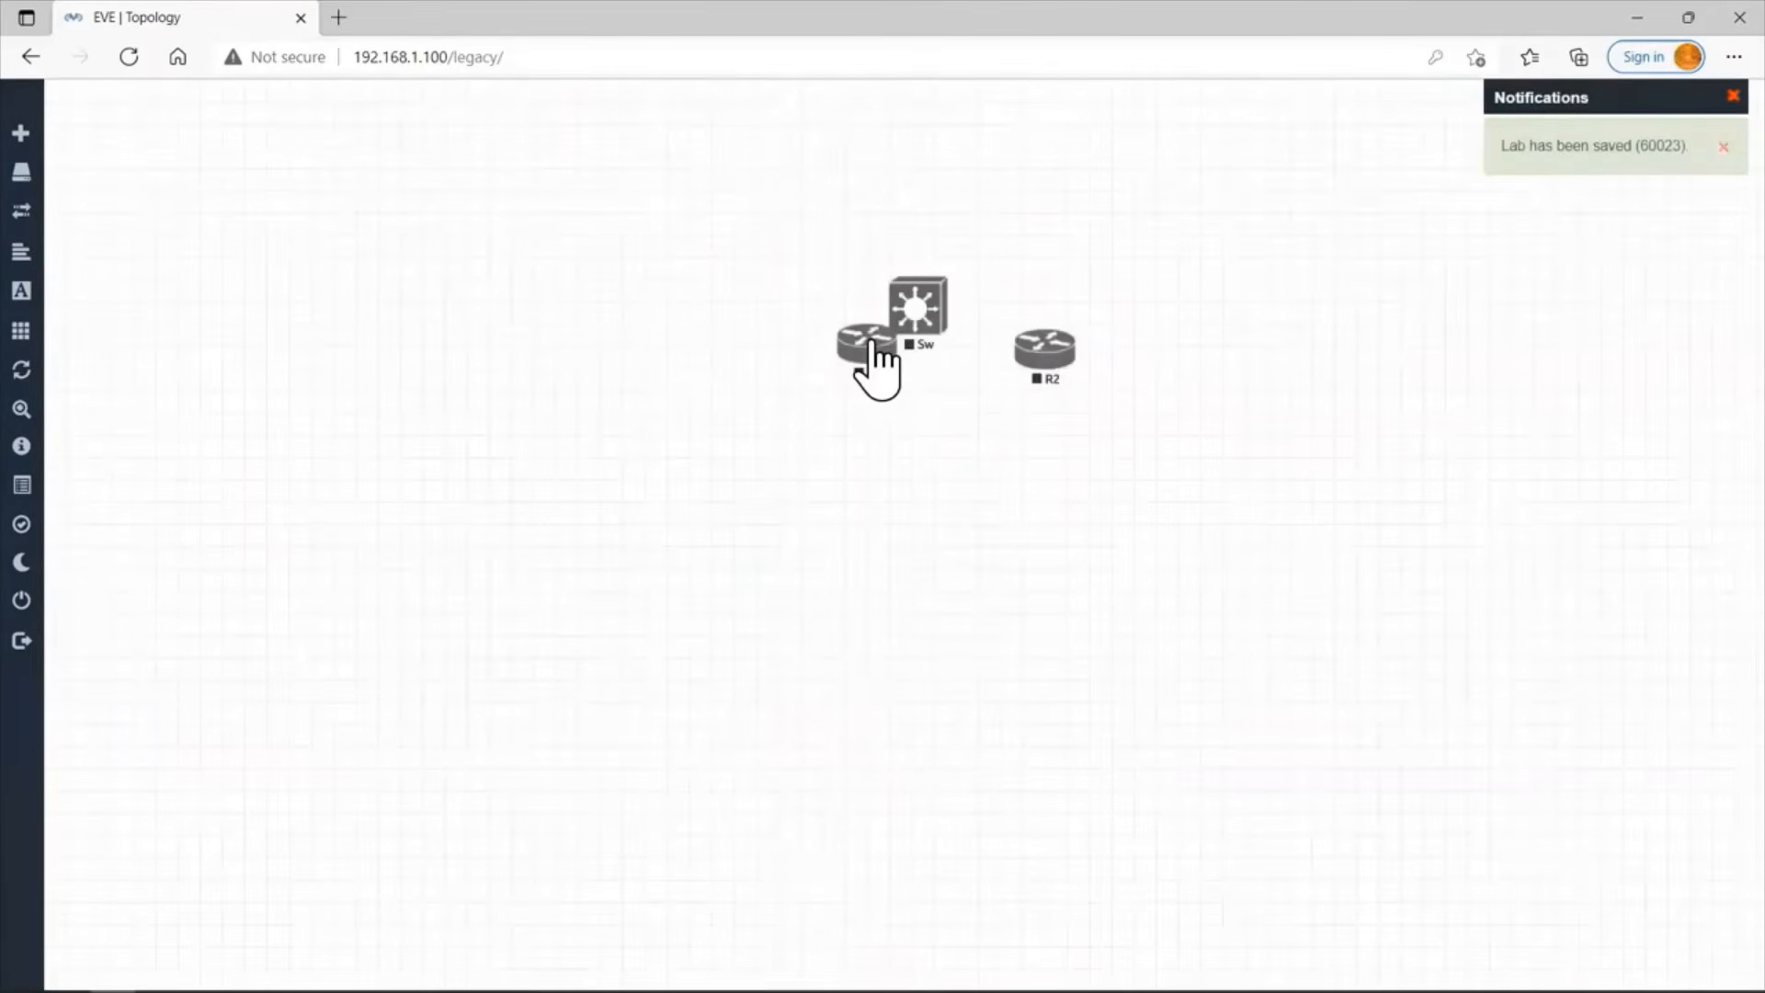
Arrange the nodes in a row with the Sw switch between routers R1 and R2.
{"action": "left_click_drag", "start_coordinate": [870, 342], "coordinate": [635, 346]}
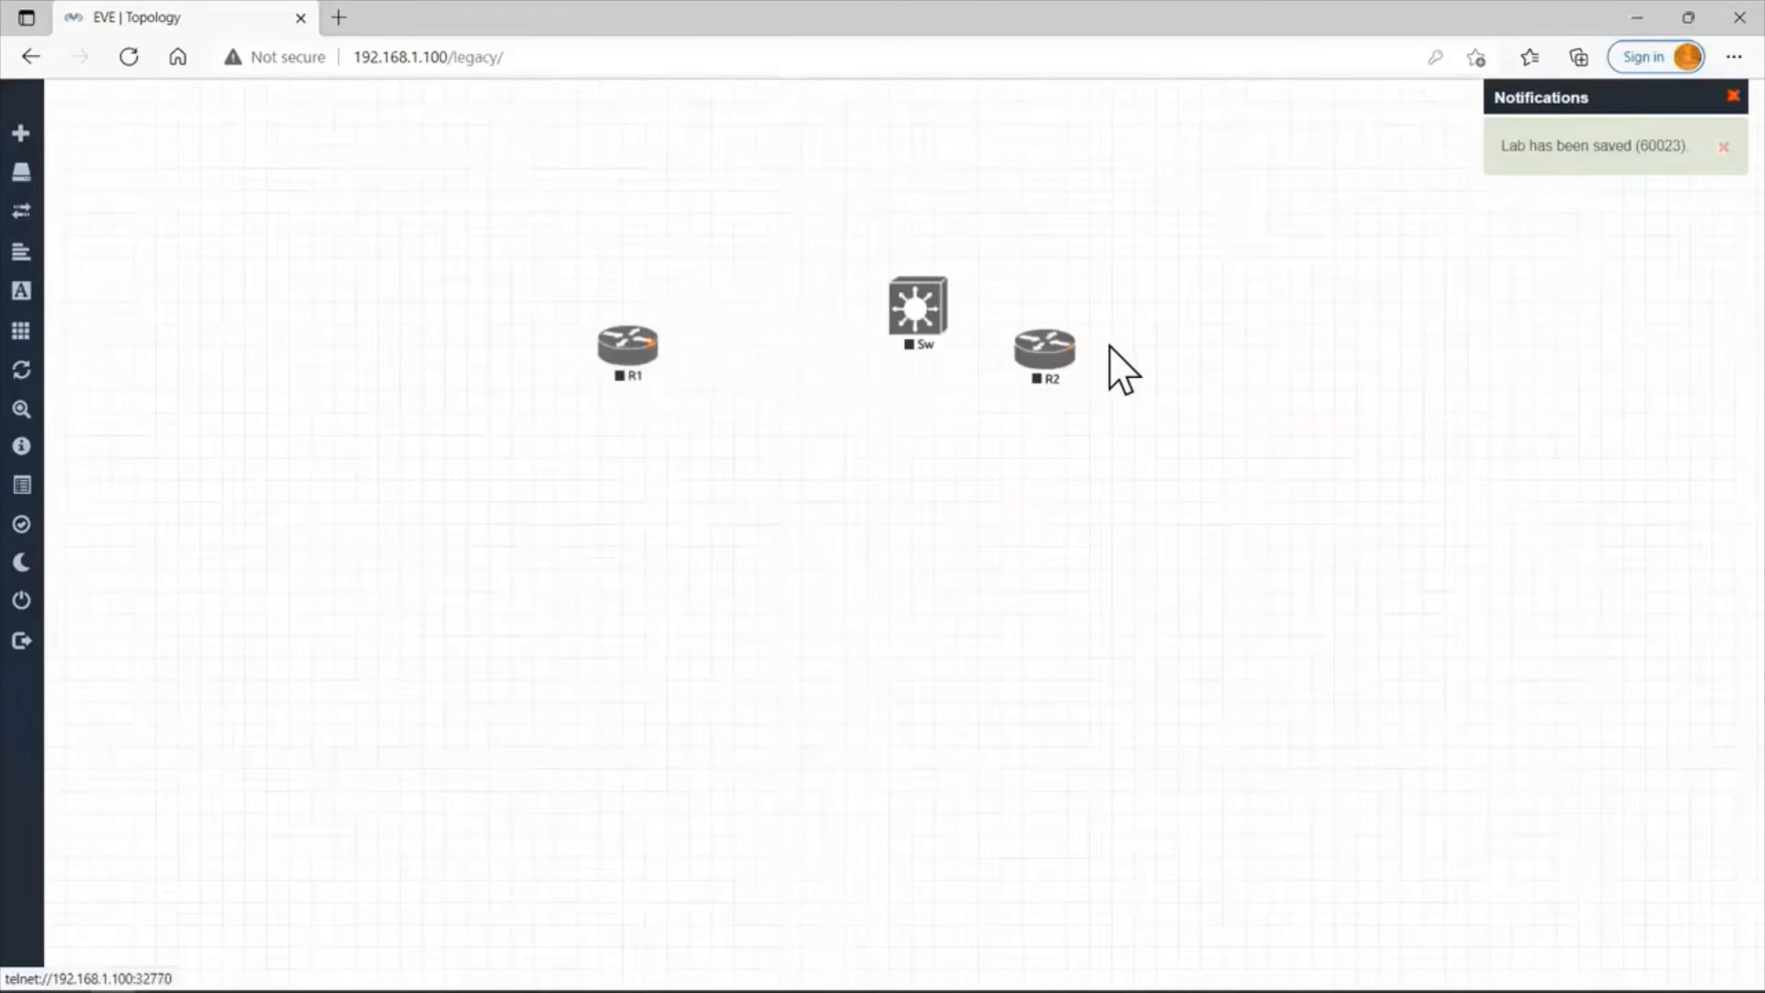
{"action": "left_click_drag", "start_coordinate": [1048, 356], "coordinate": [1184, 339]}
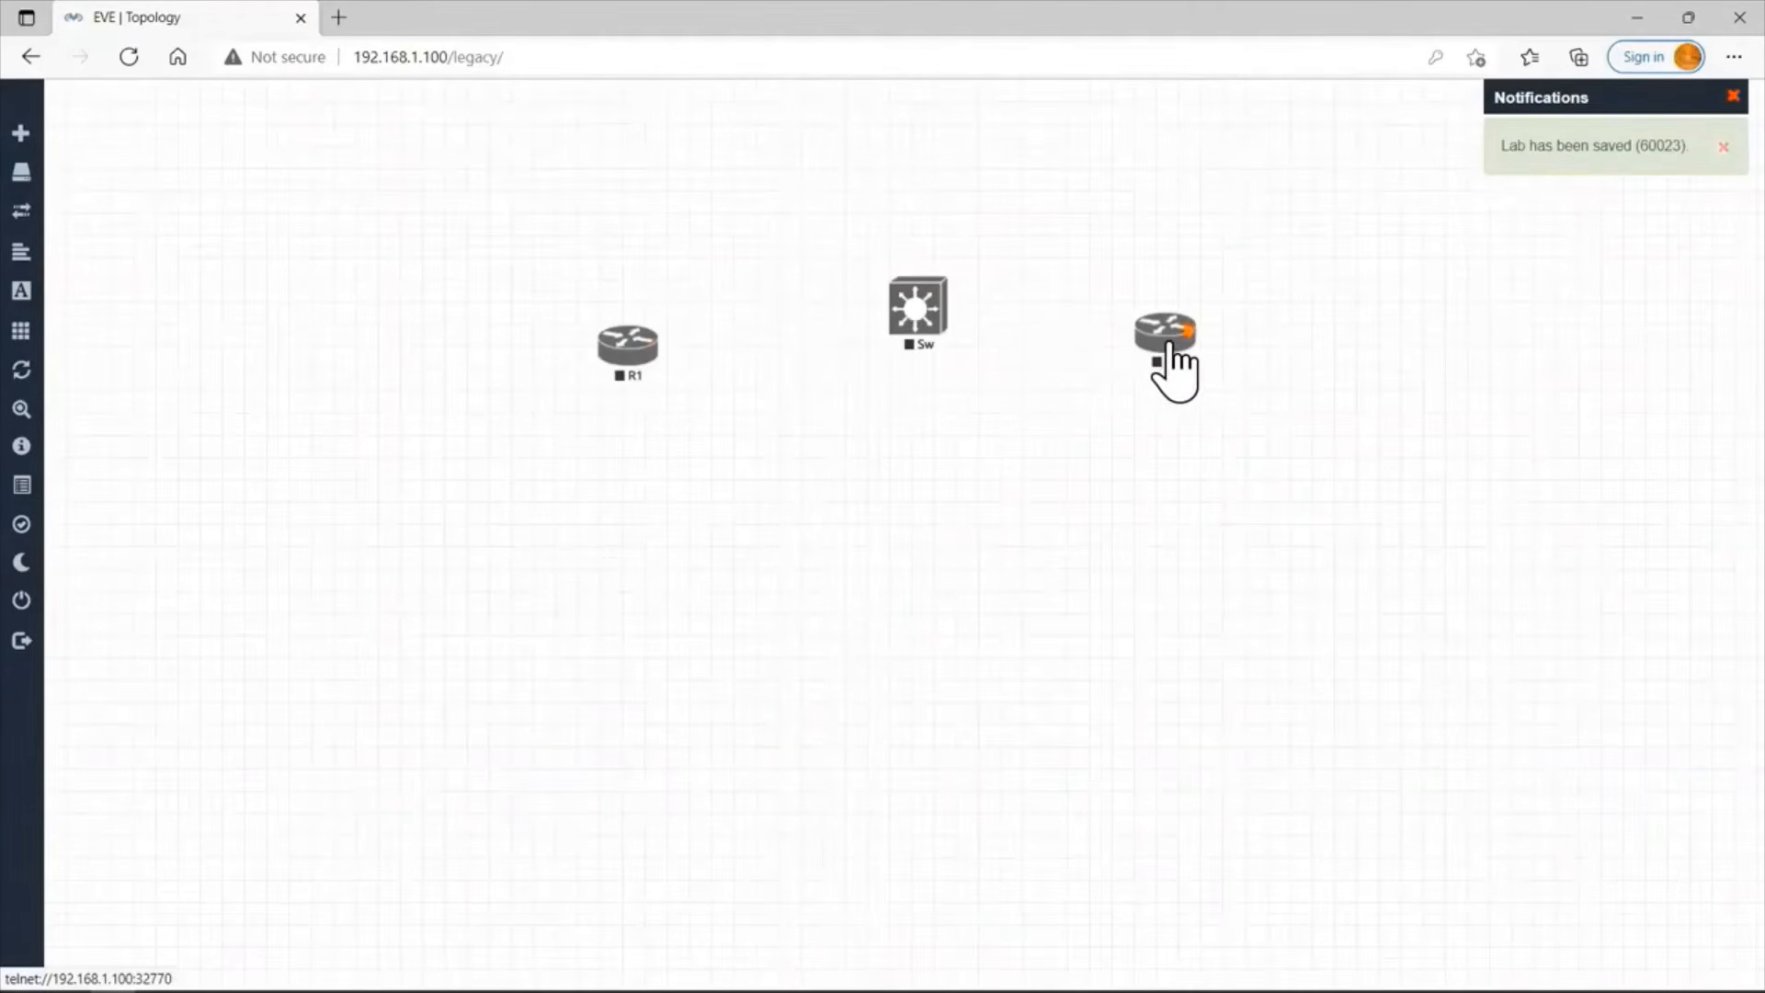
{"action": "left_click_drag", "start_coordinate": [923, 310], "coordinate": [876, 346]}
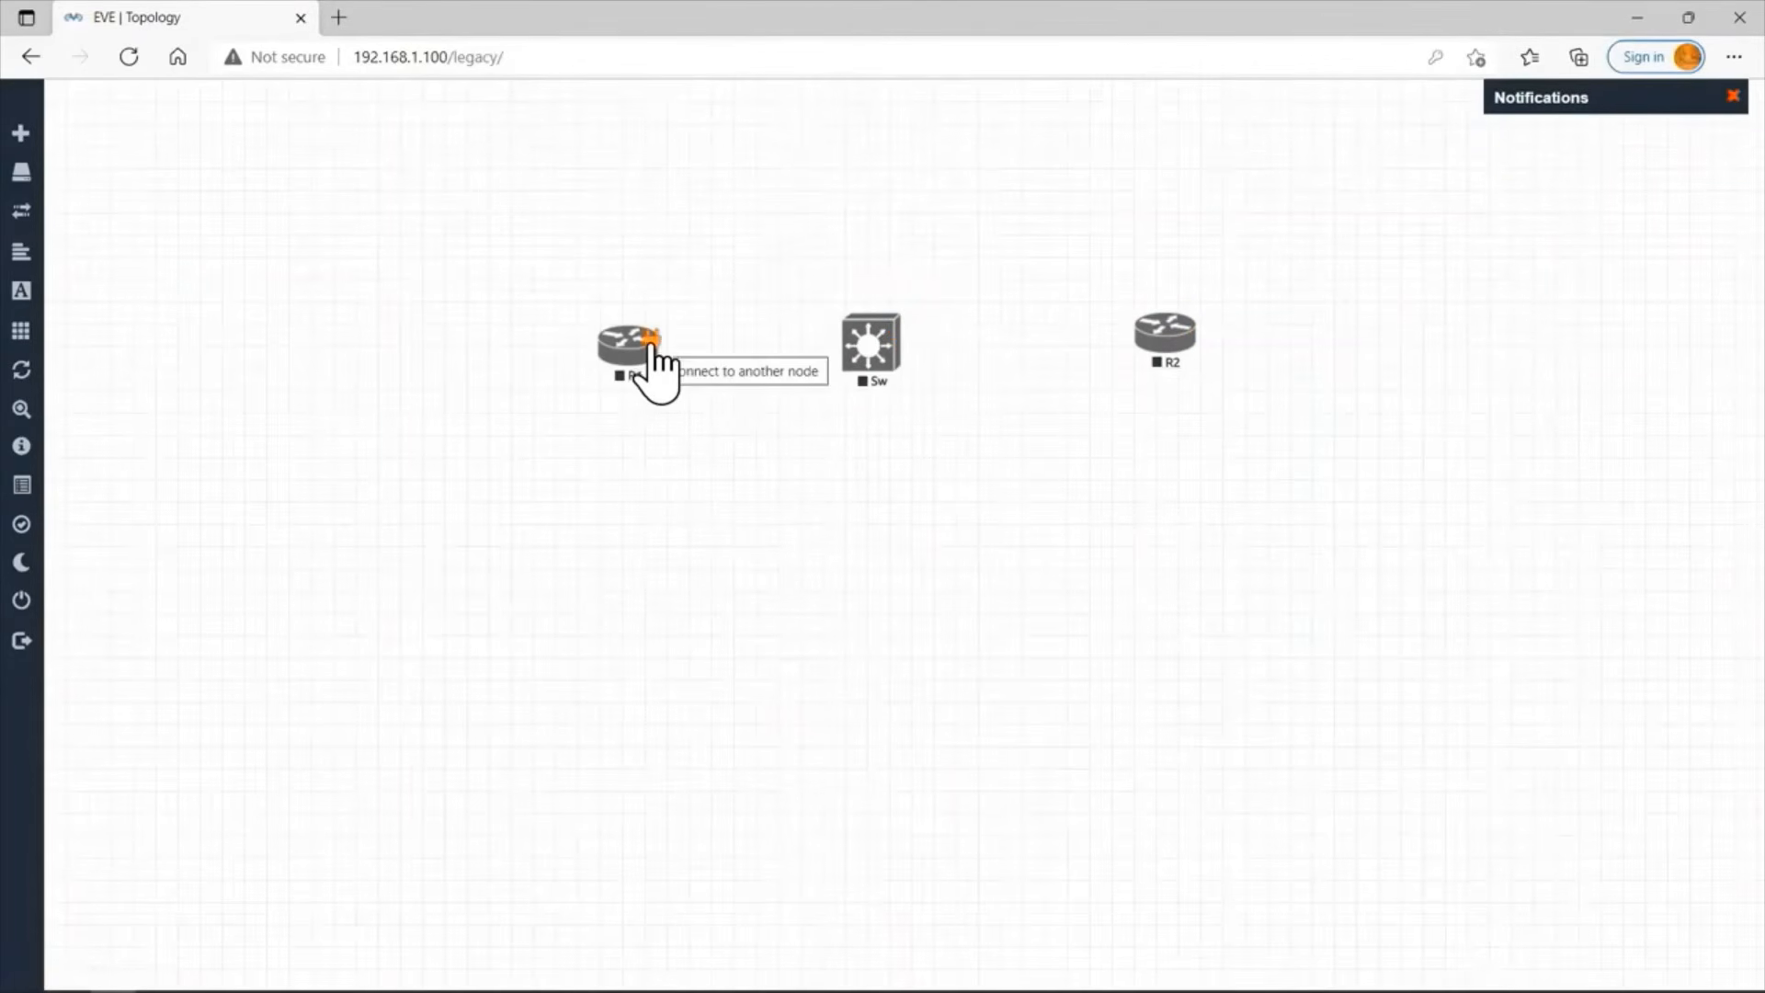
Connect R1 interface Gi0/0 to Sw interface Gi0/1 and save the connection.
{"action": "left_click_drag", "start_coordinate": [650, 343], "coordinate": [872, 347]}
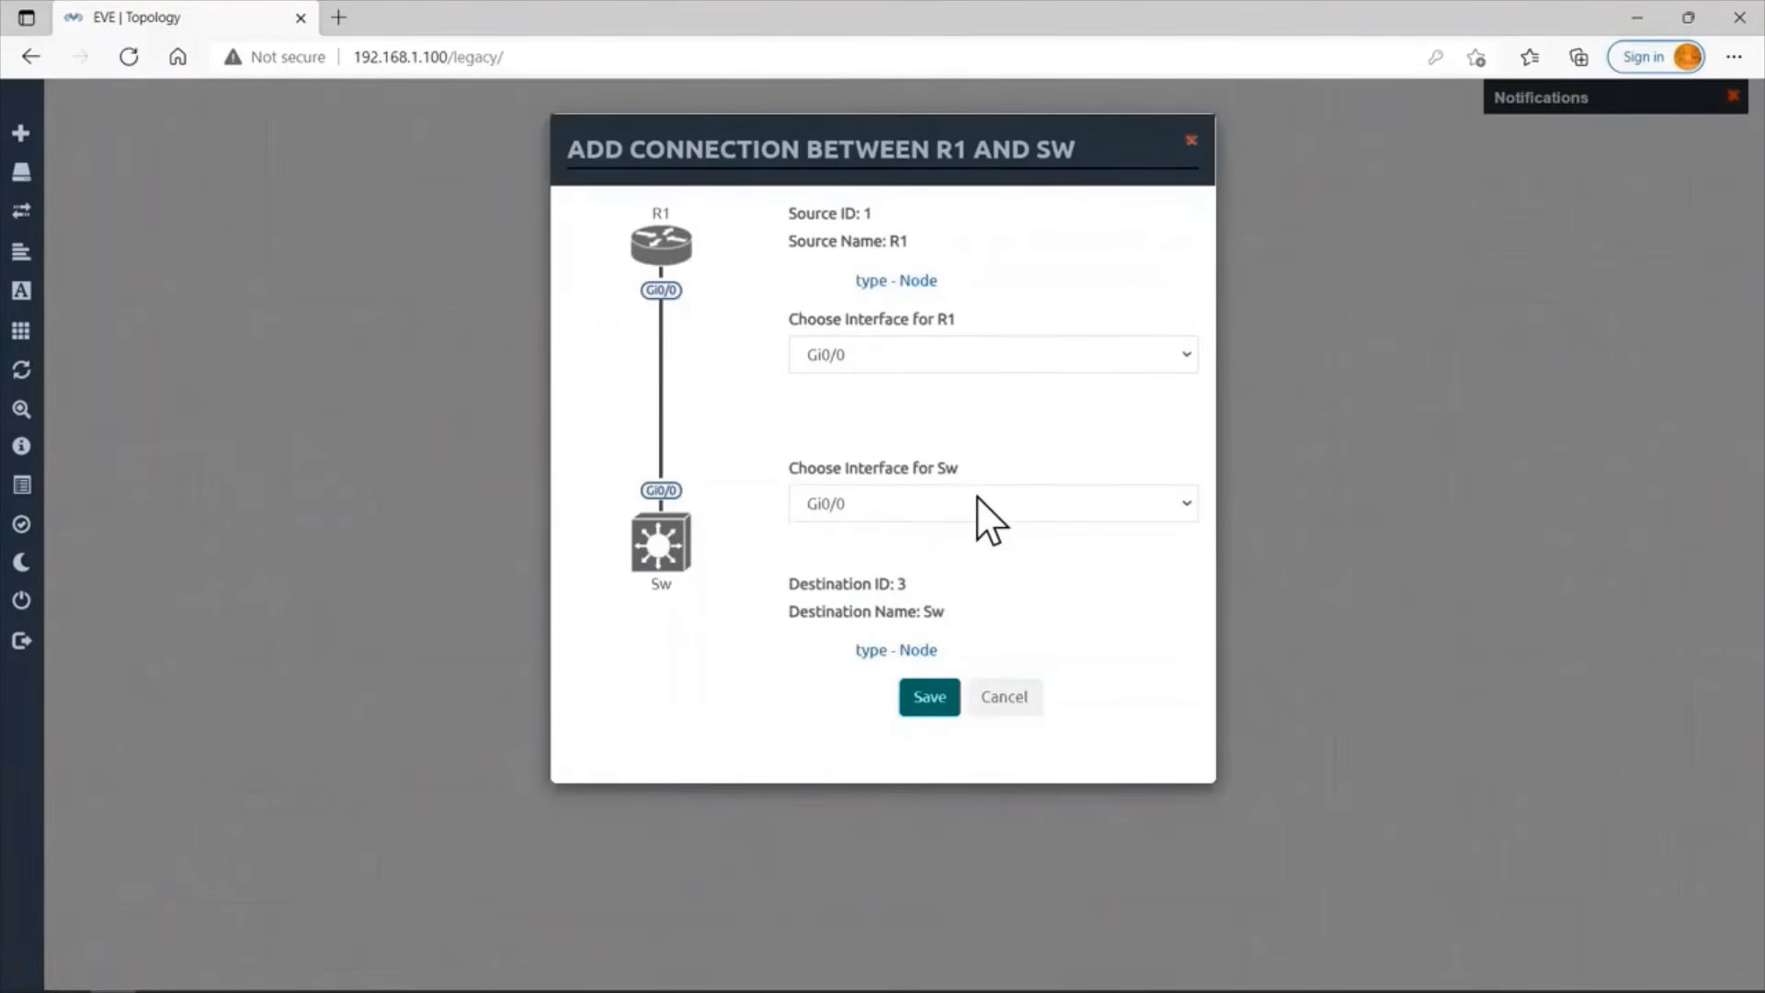
{"action": "left_click", "coordinate": [1013, 504]}
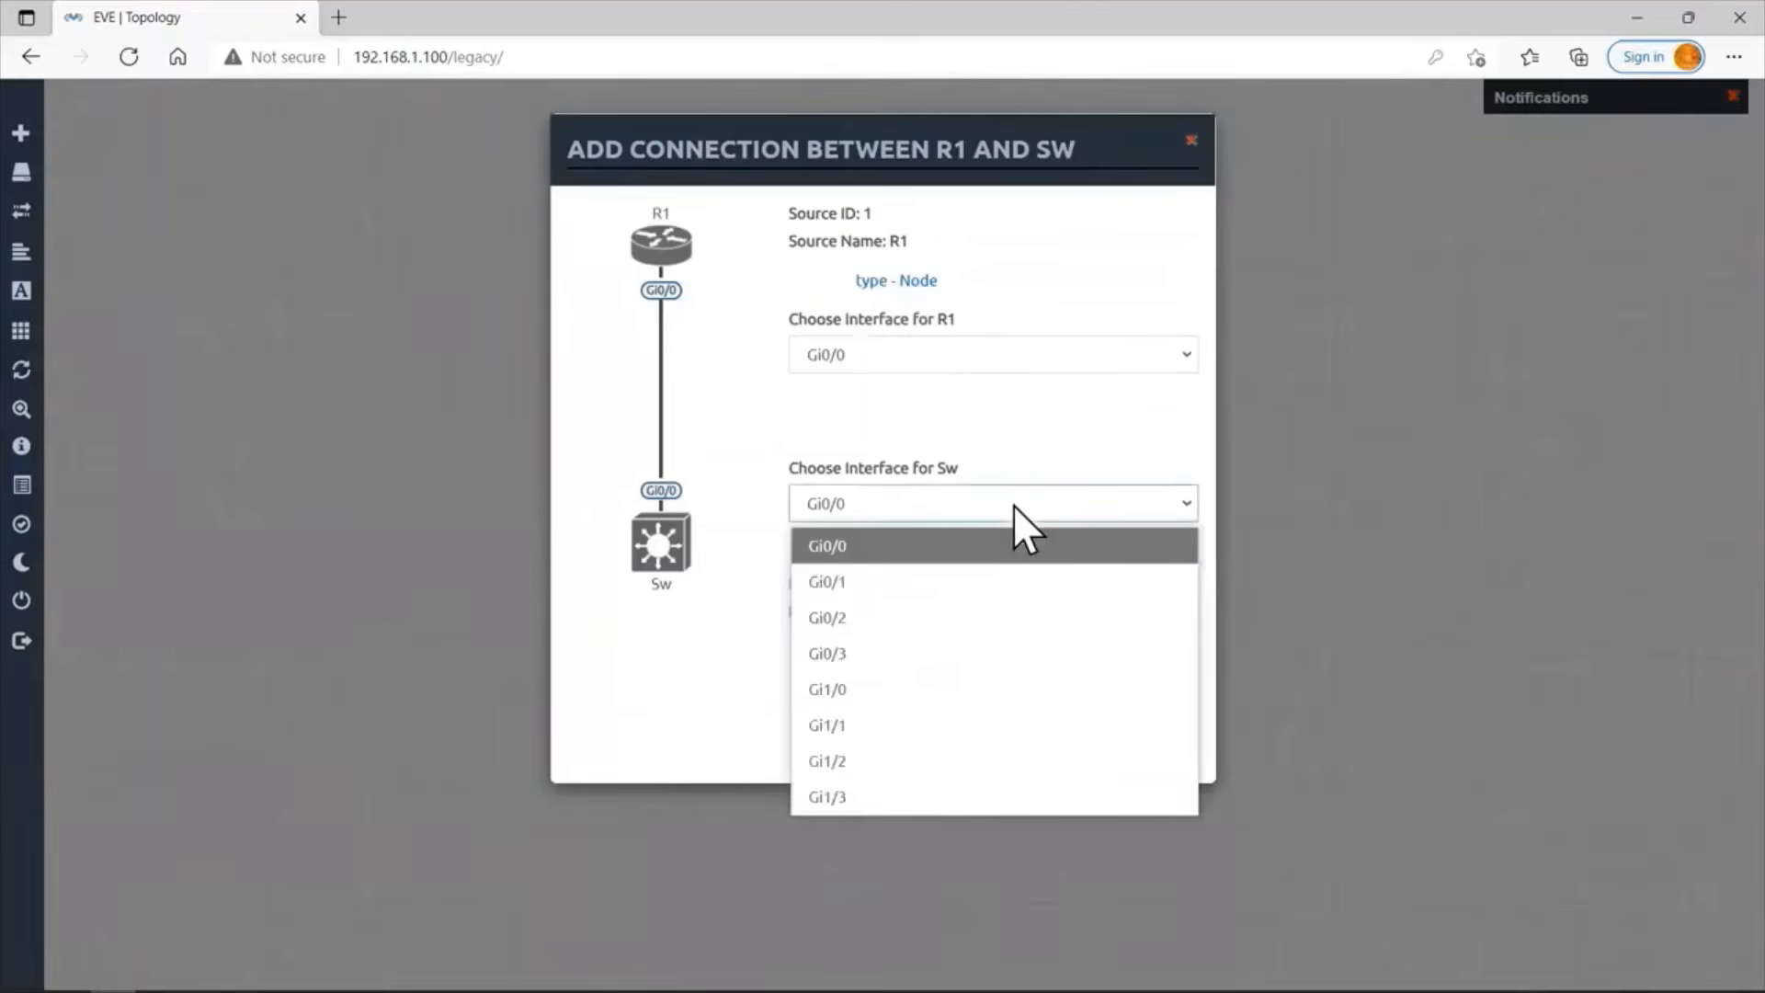
{"action": "left_click", "coordinate": [958, 581]}
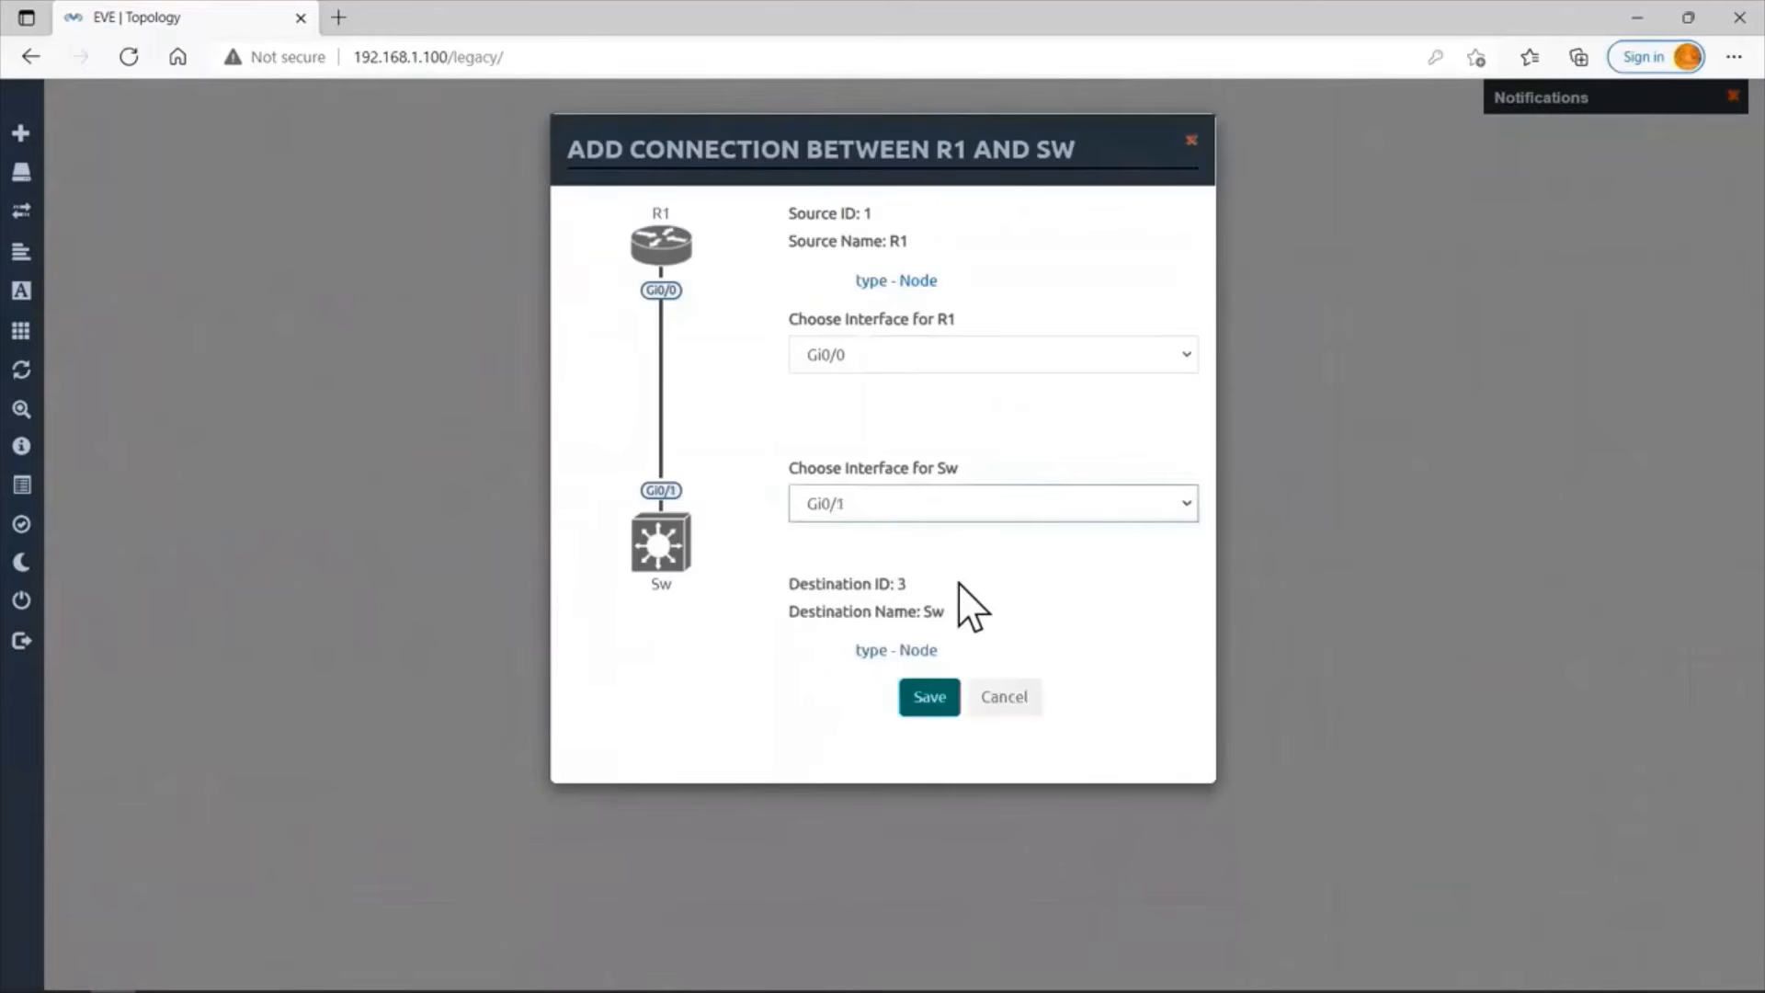
{"action": "left_click", "coordinate": [927, 707]}
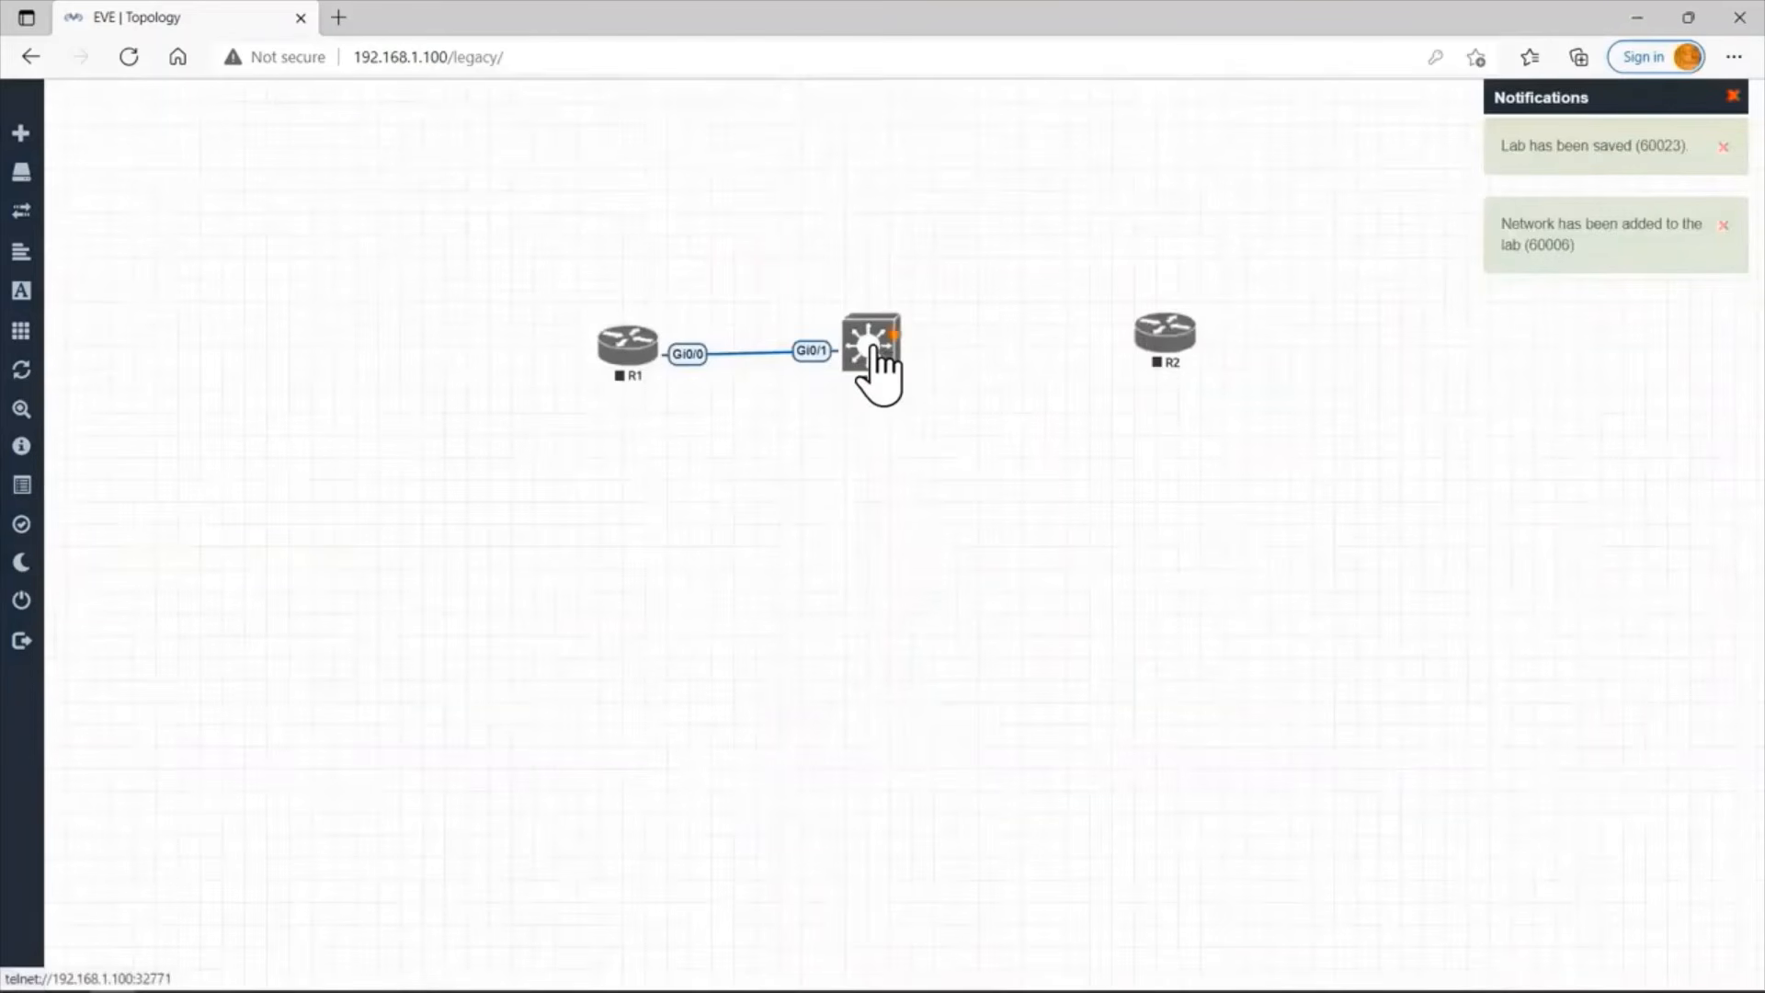
Connect Sw interface Gi0/2 to R2 interface Gi0/0, save the connection, and level R2 with the switch.
{"action": "left_click_drag", "start_coordinate": [874, 349], "coordinate": [1169, 351]}
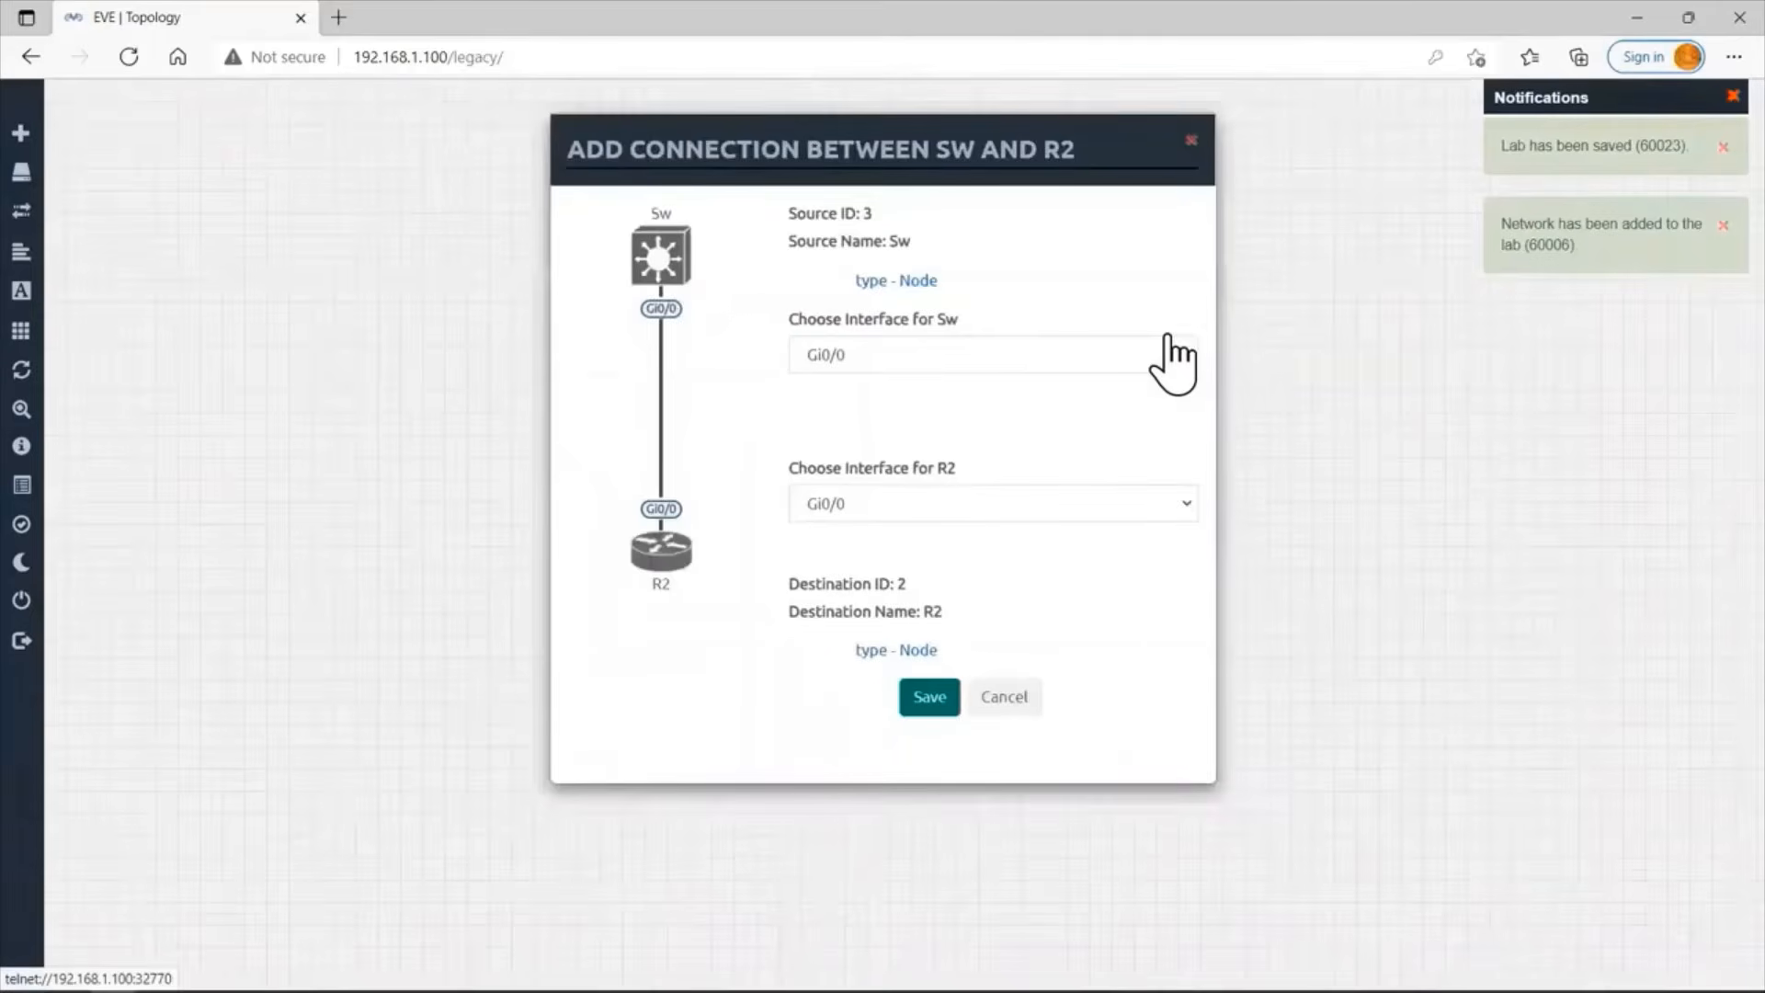
{"action": "left_click", "coordinate": [941, 357]}
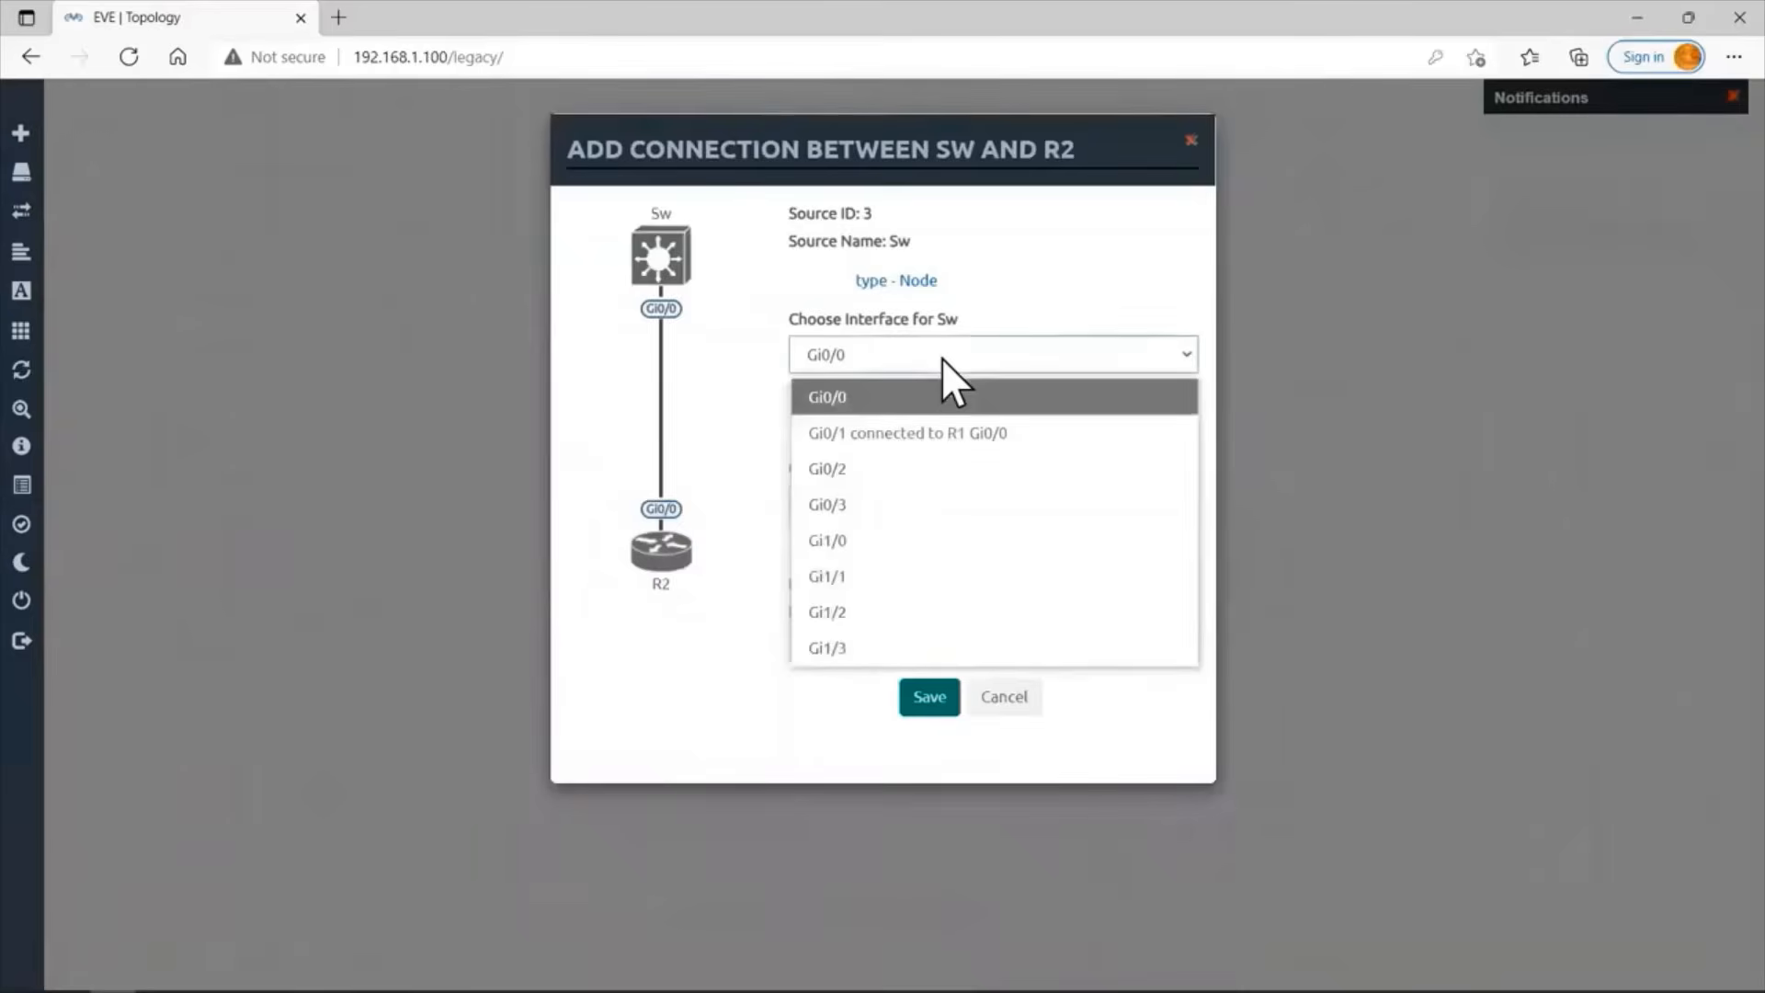
{"action": "left_click", "coordinate": [894, 473]}
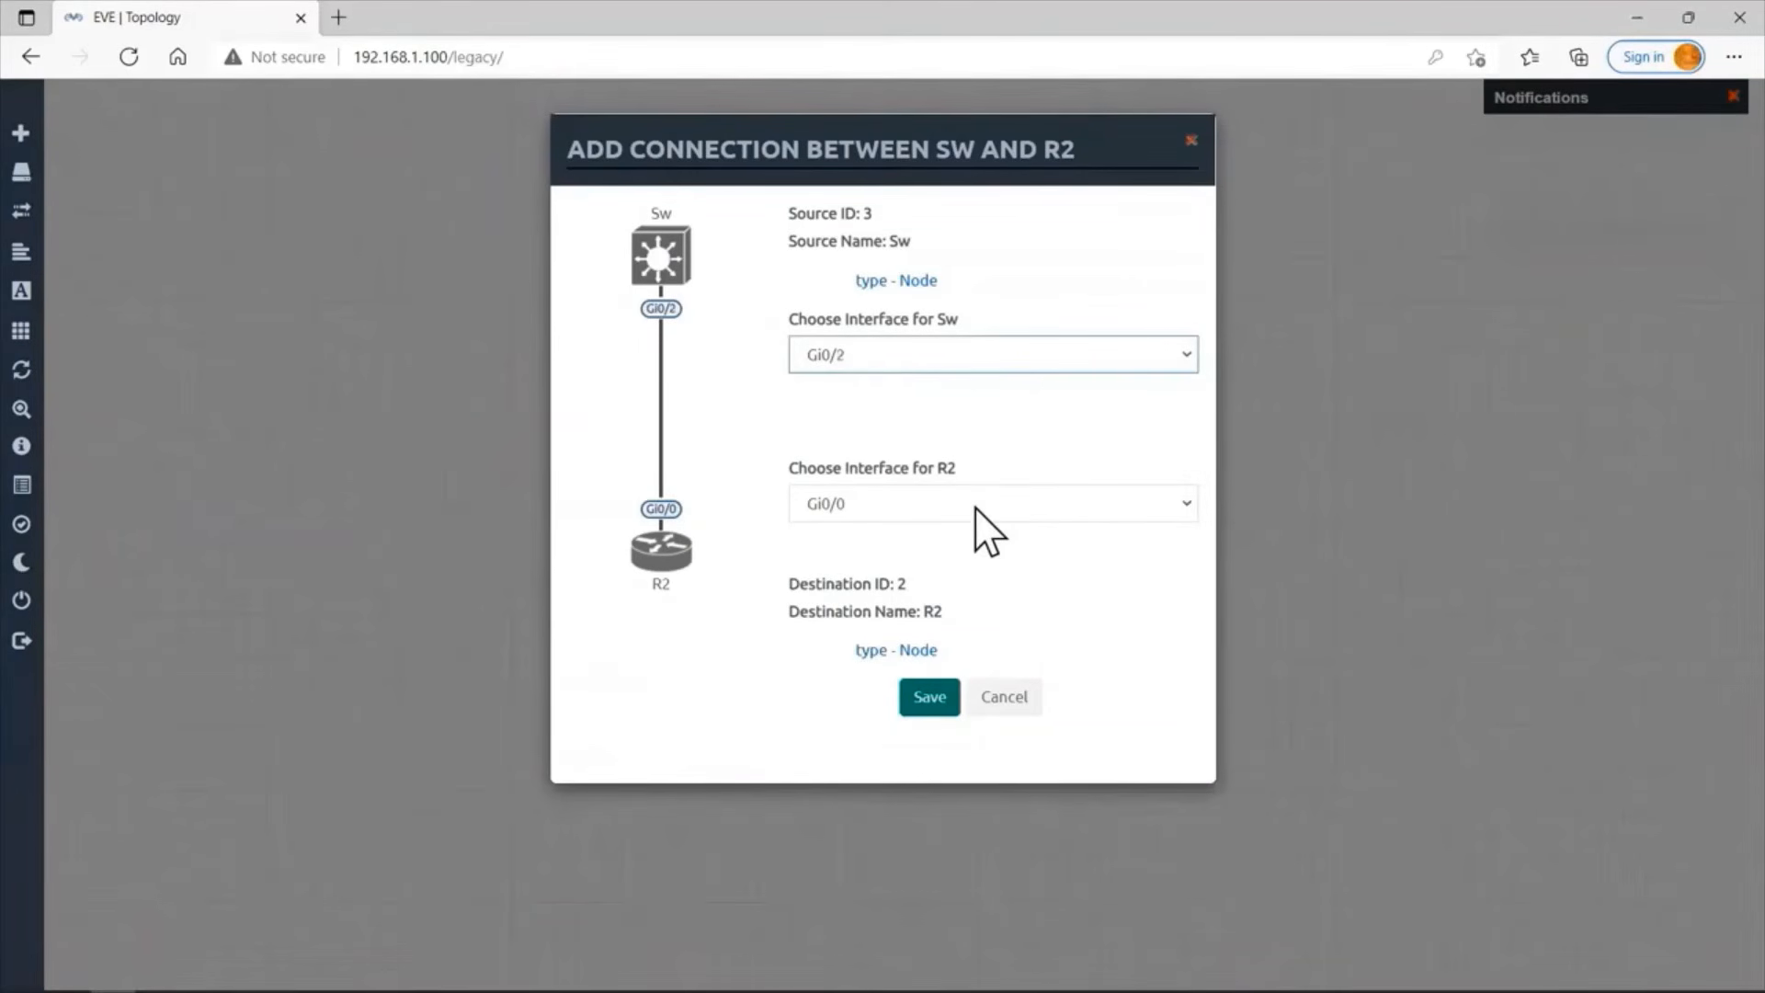
{"action": "left_click", "coordinate": [914, 700]}
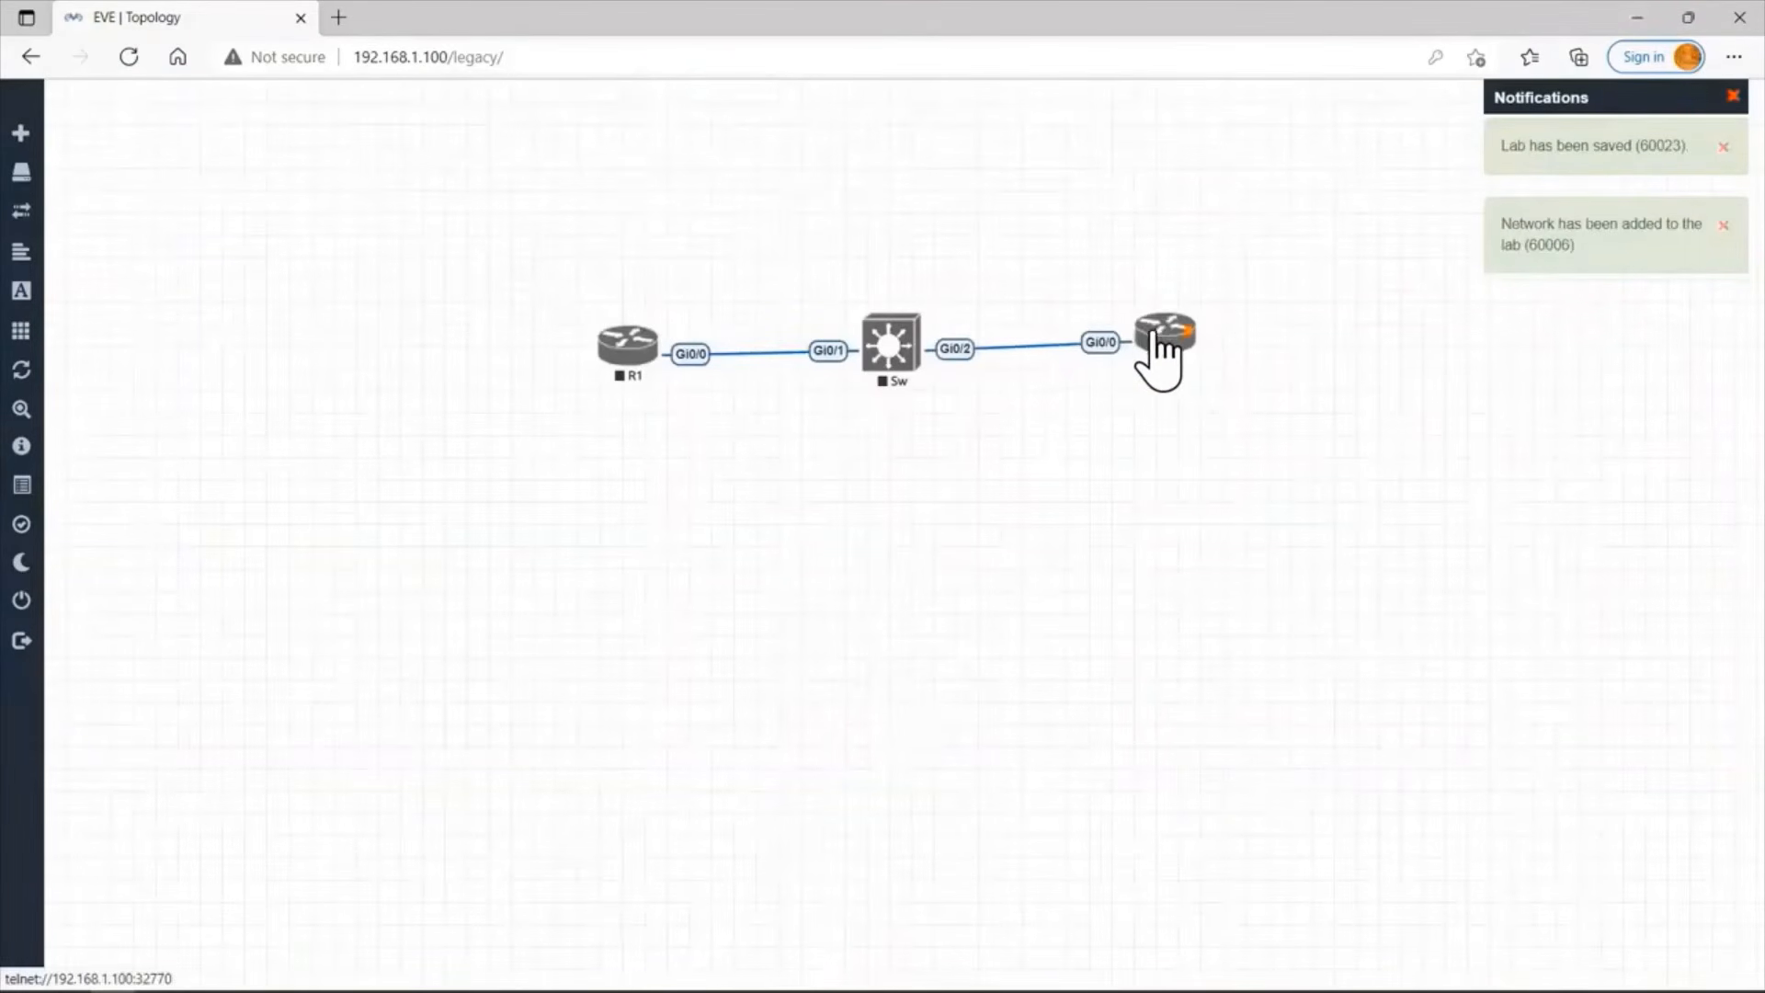
{"action": "left_click_drag", "start_coordinate": [1160, 354], "coordinate": [1165, 363]}
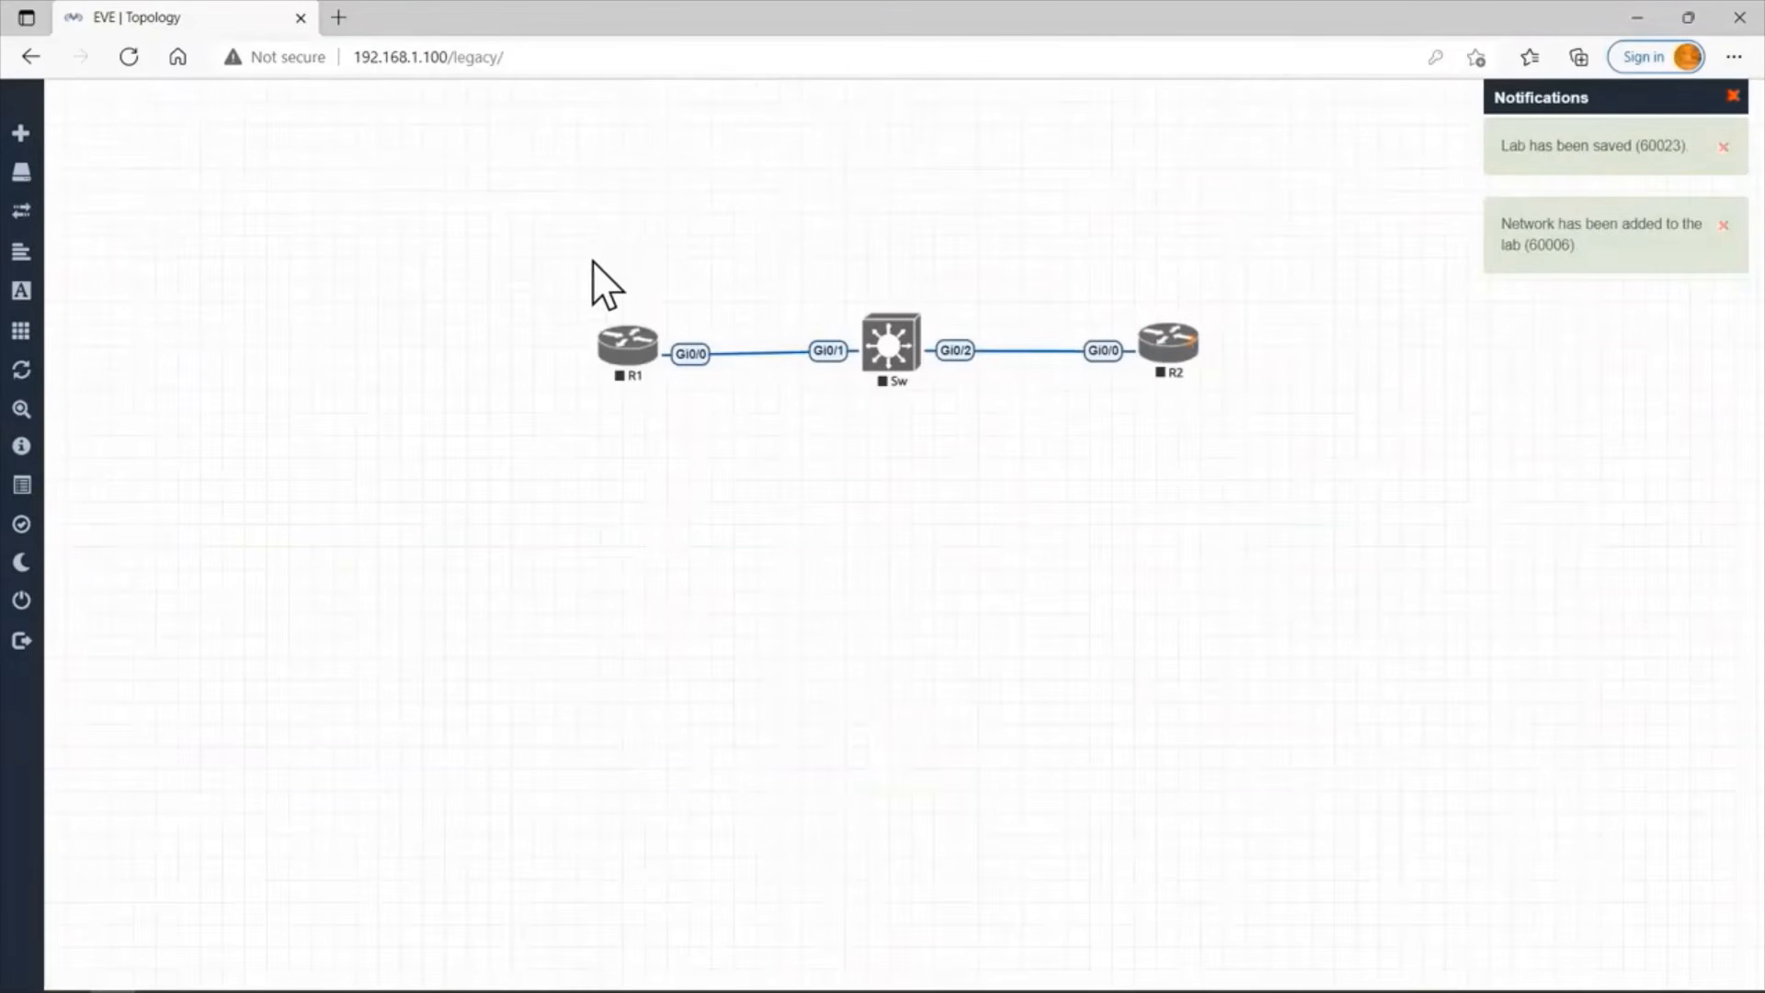
Start R1, Sw and R2 together as a group, and lock the lab.
{"action": "left_click_drag", "start_coordinate": [558, 304], "coordinate": [735, 402]}
{"action": "left_click_drag", "start_coordinate": [829, 438], "coordinate": [1186, 416]}
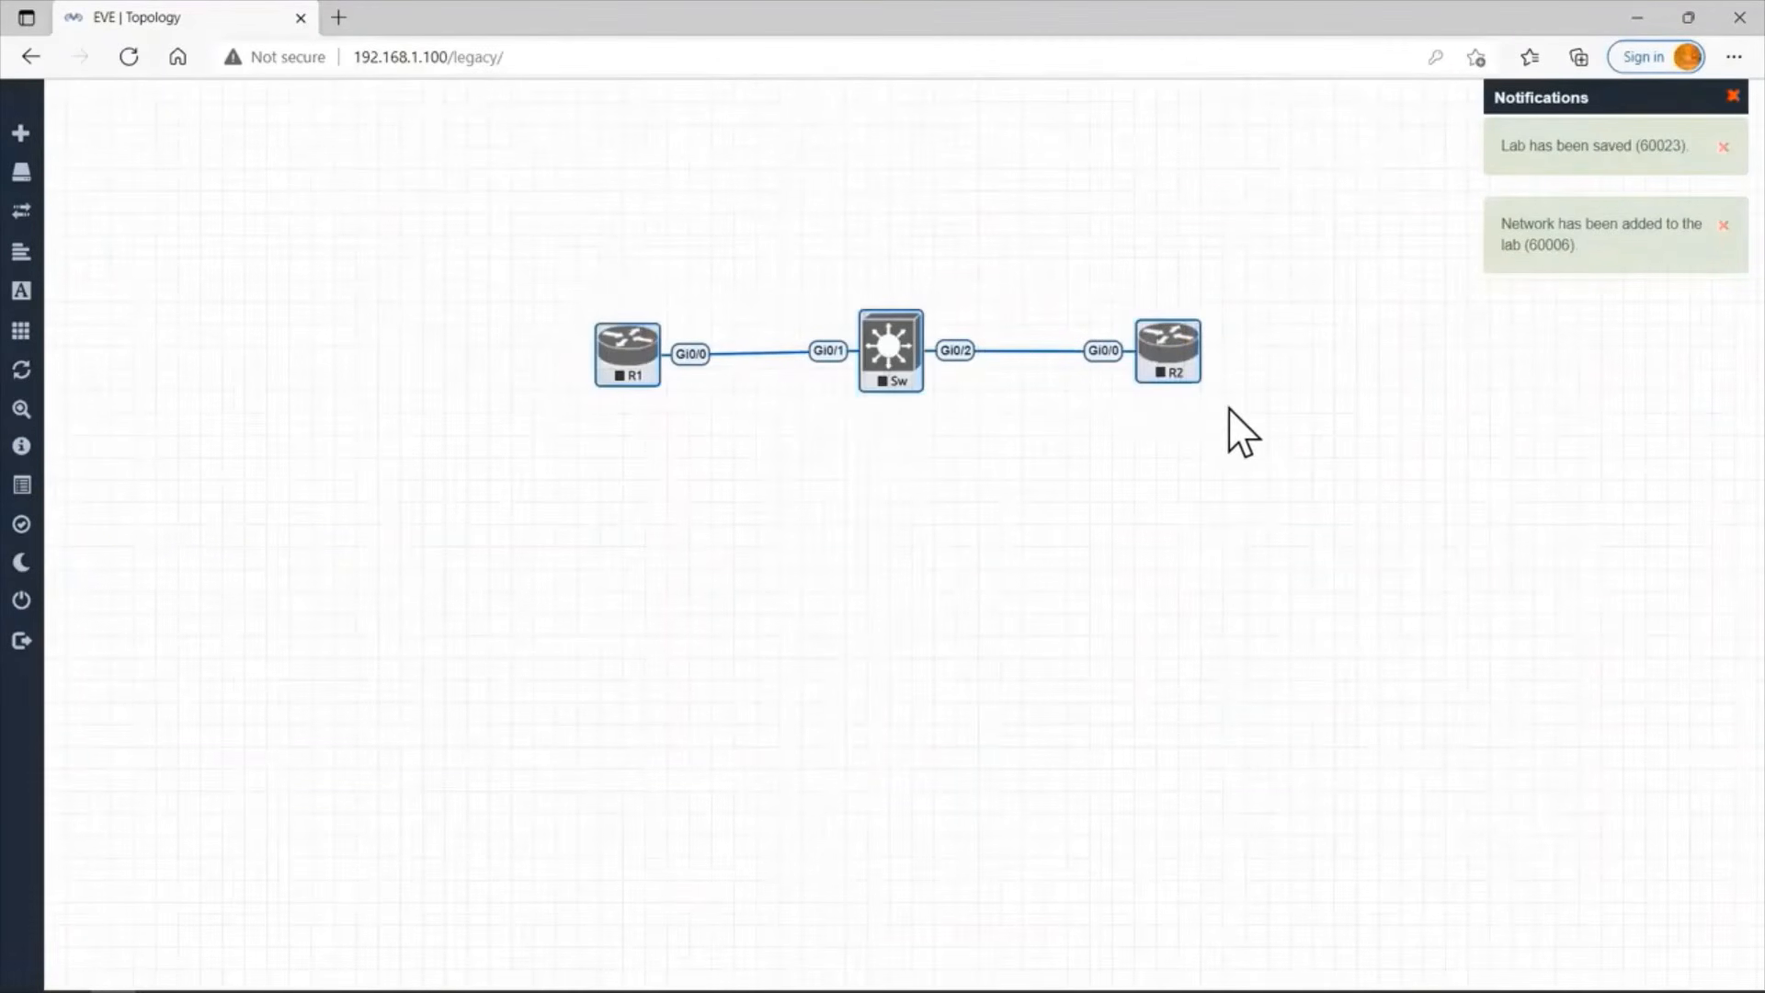
{"action": "right_click", "coordinate": [1180, 361]}
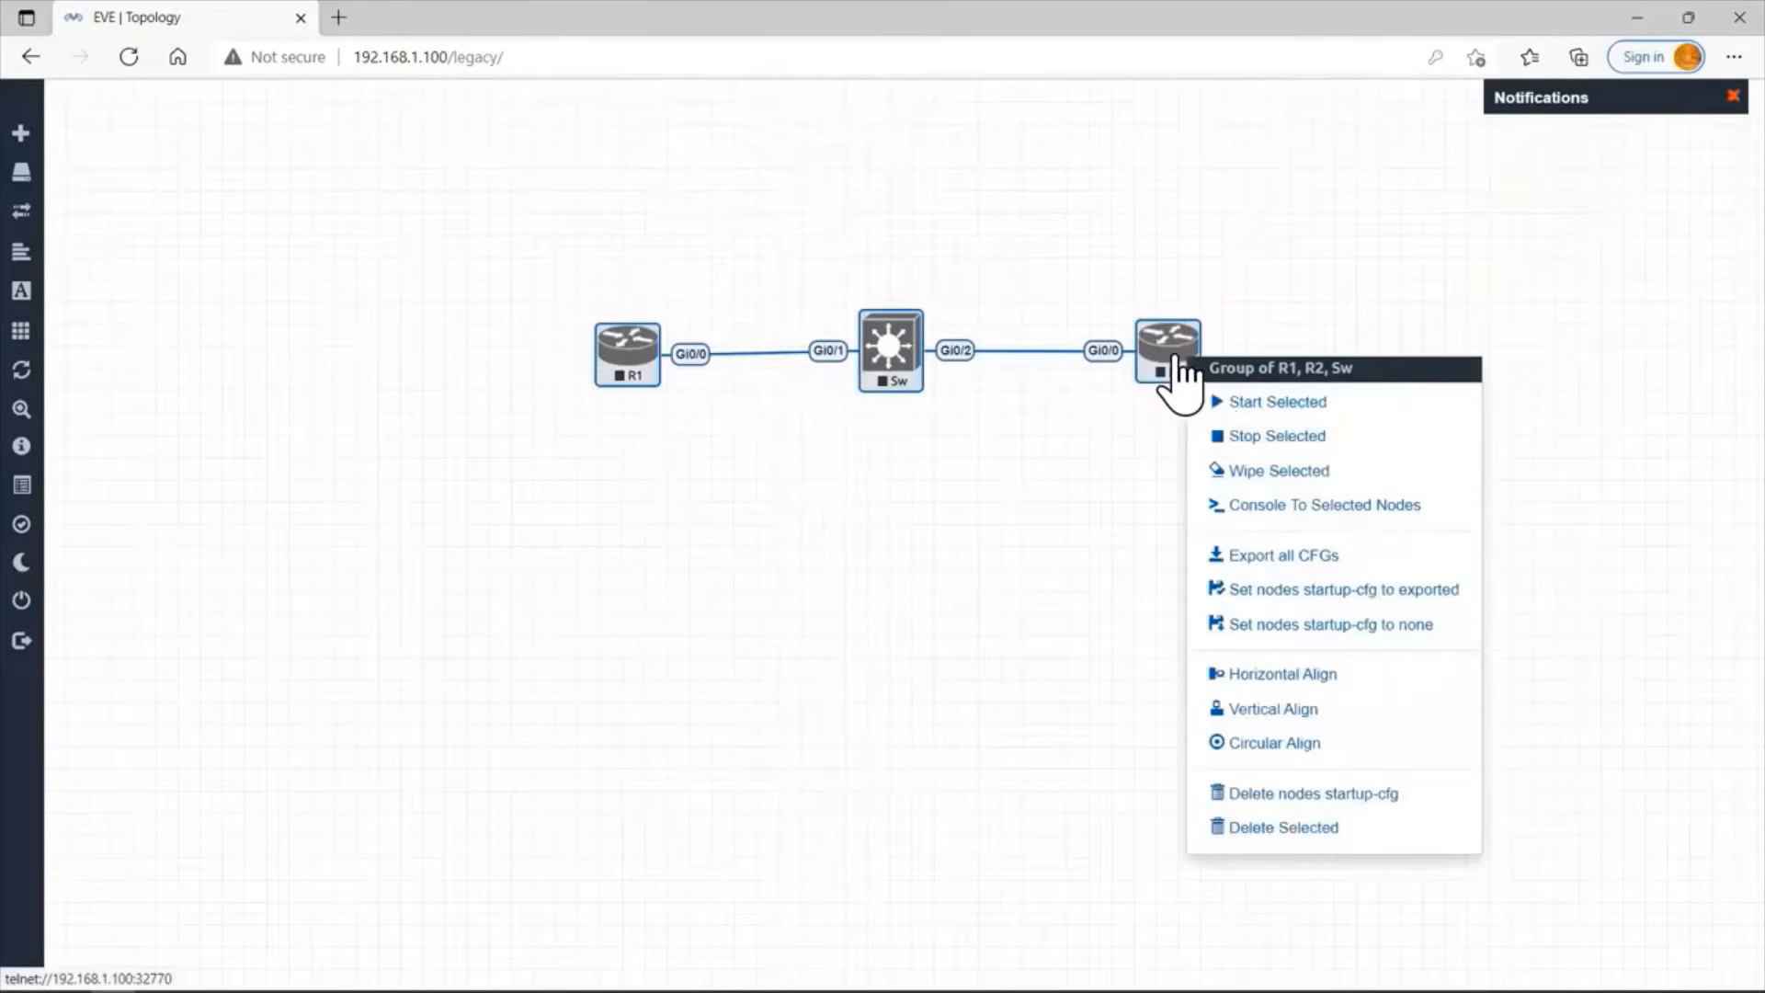
{"action": "left_click", "coordinate": [1223, 405]}
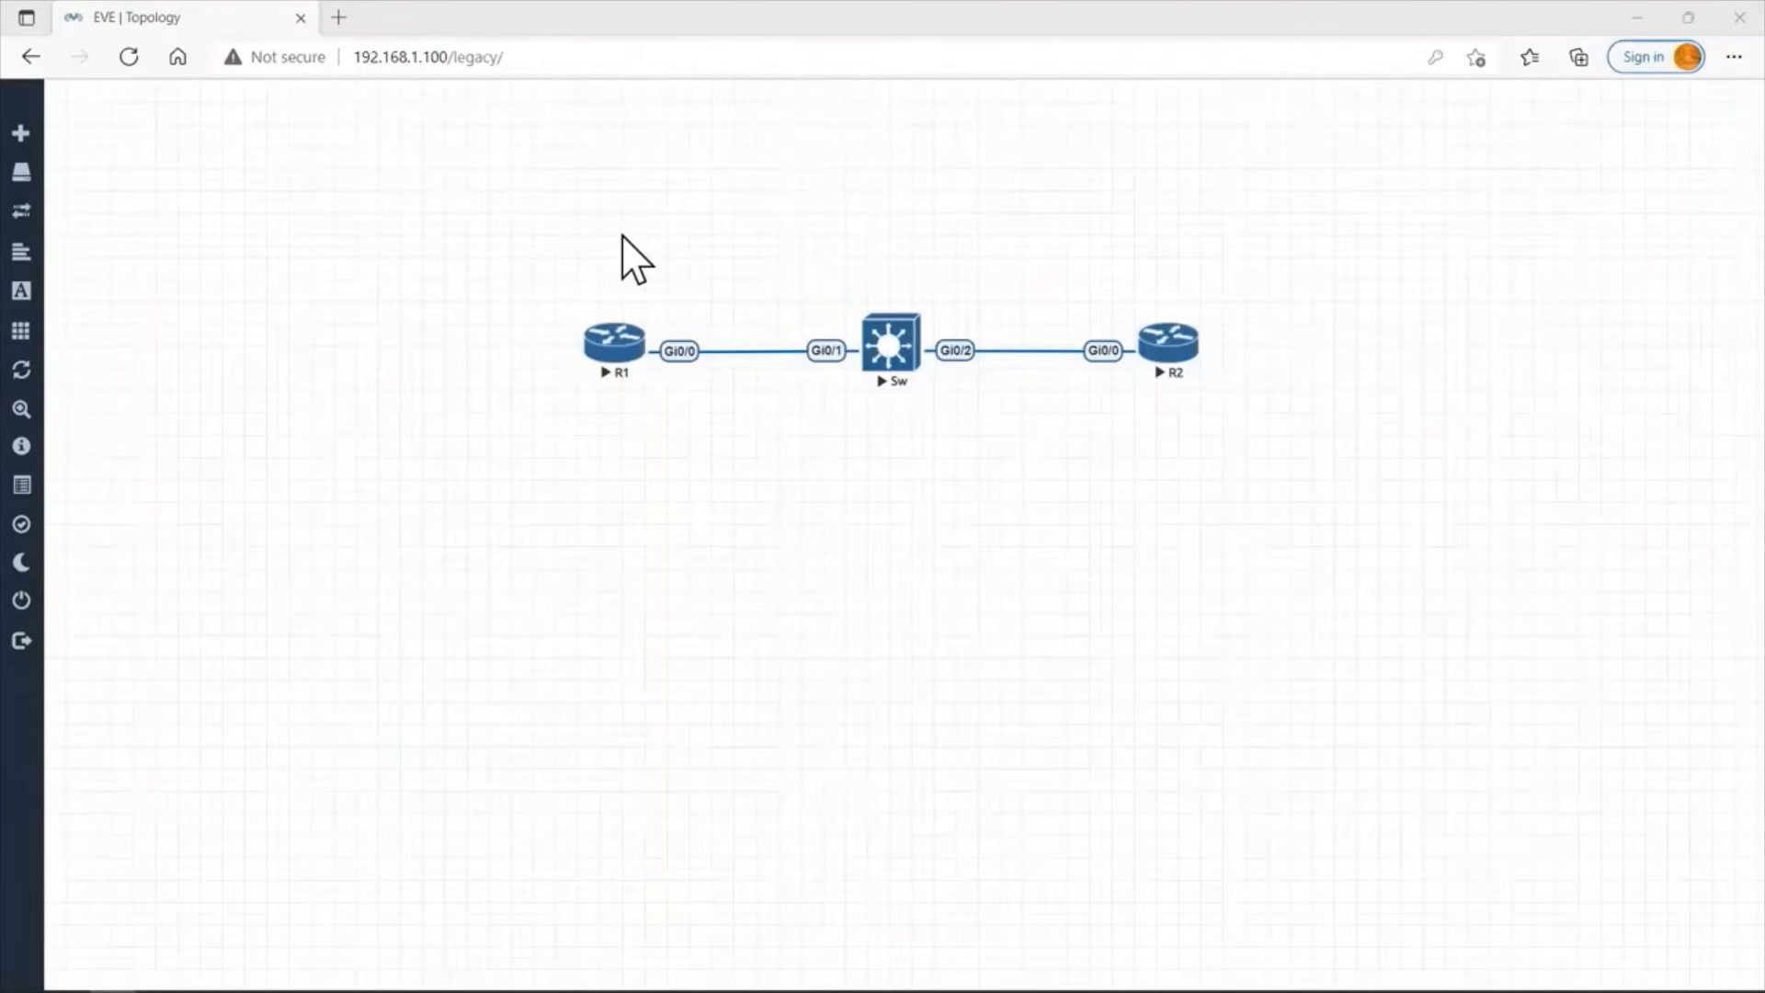
{"action": "mouse_move", "coordinate": [40, 658]}
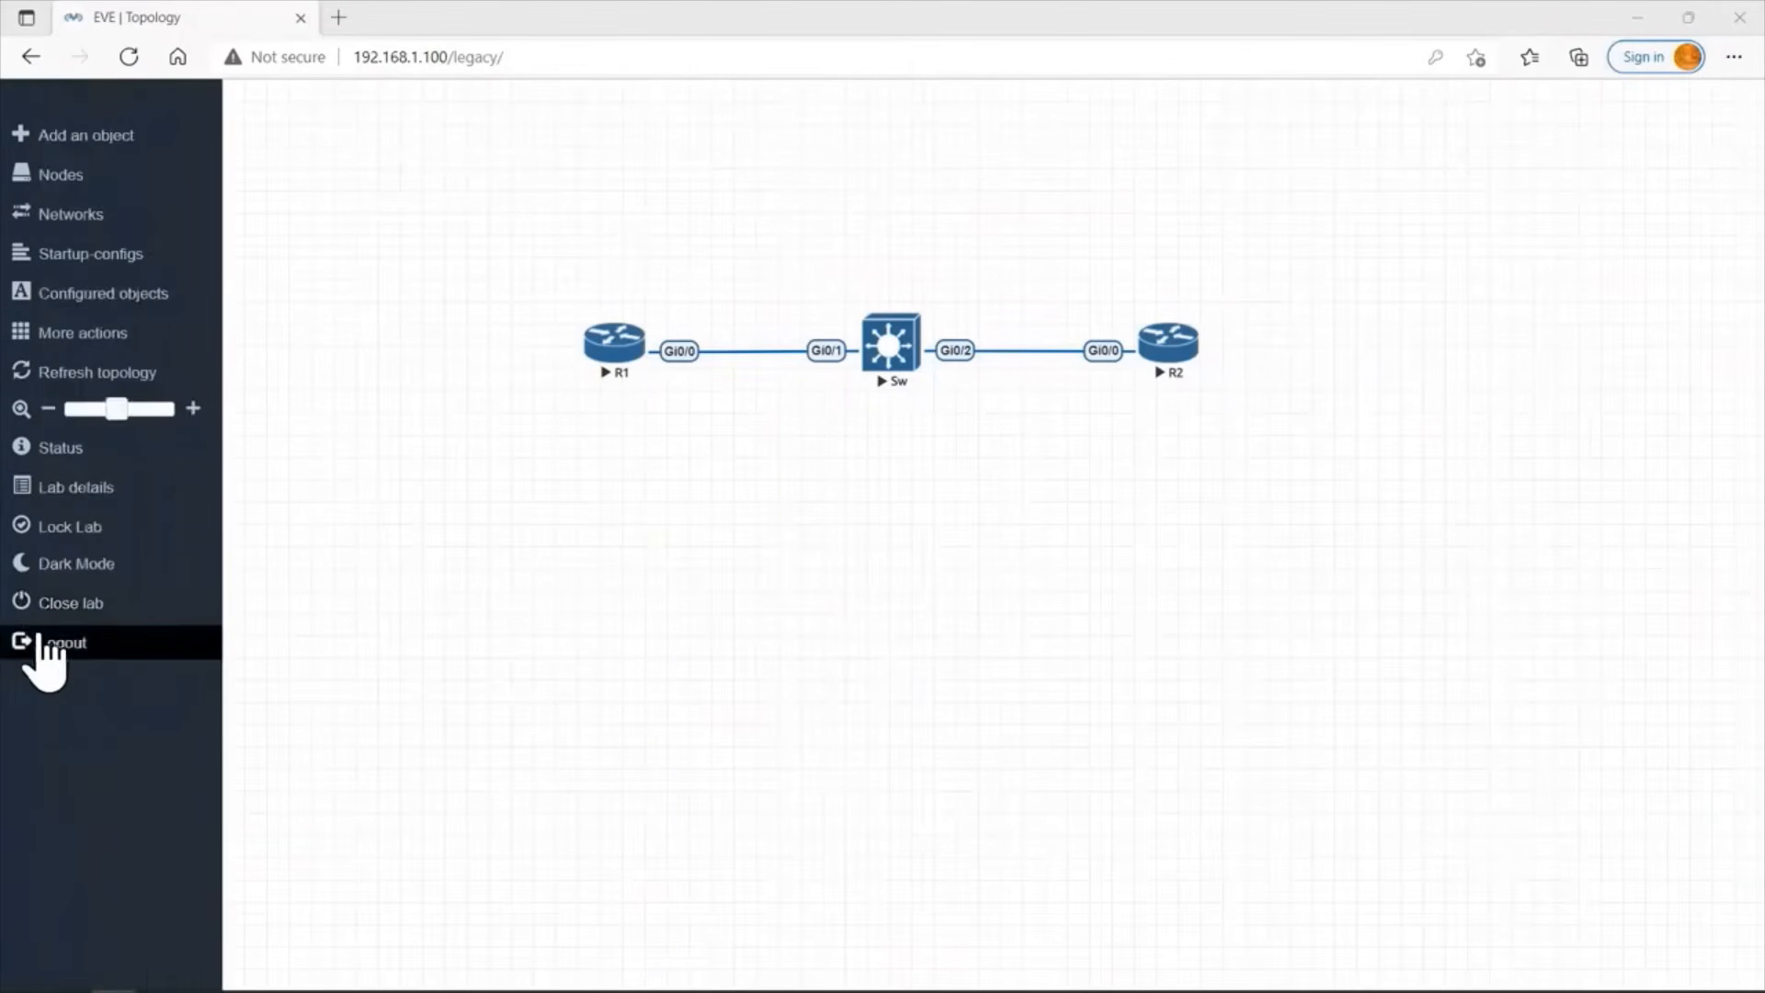
{"action": "left_click", "coordinate": [85, 537]}
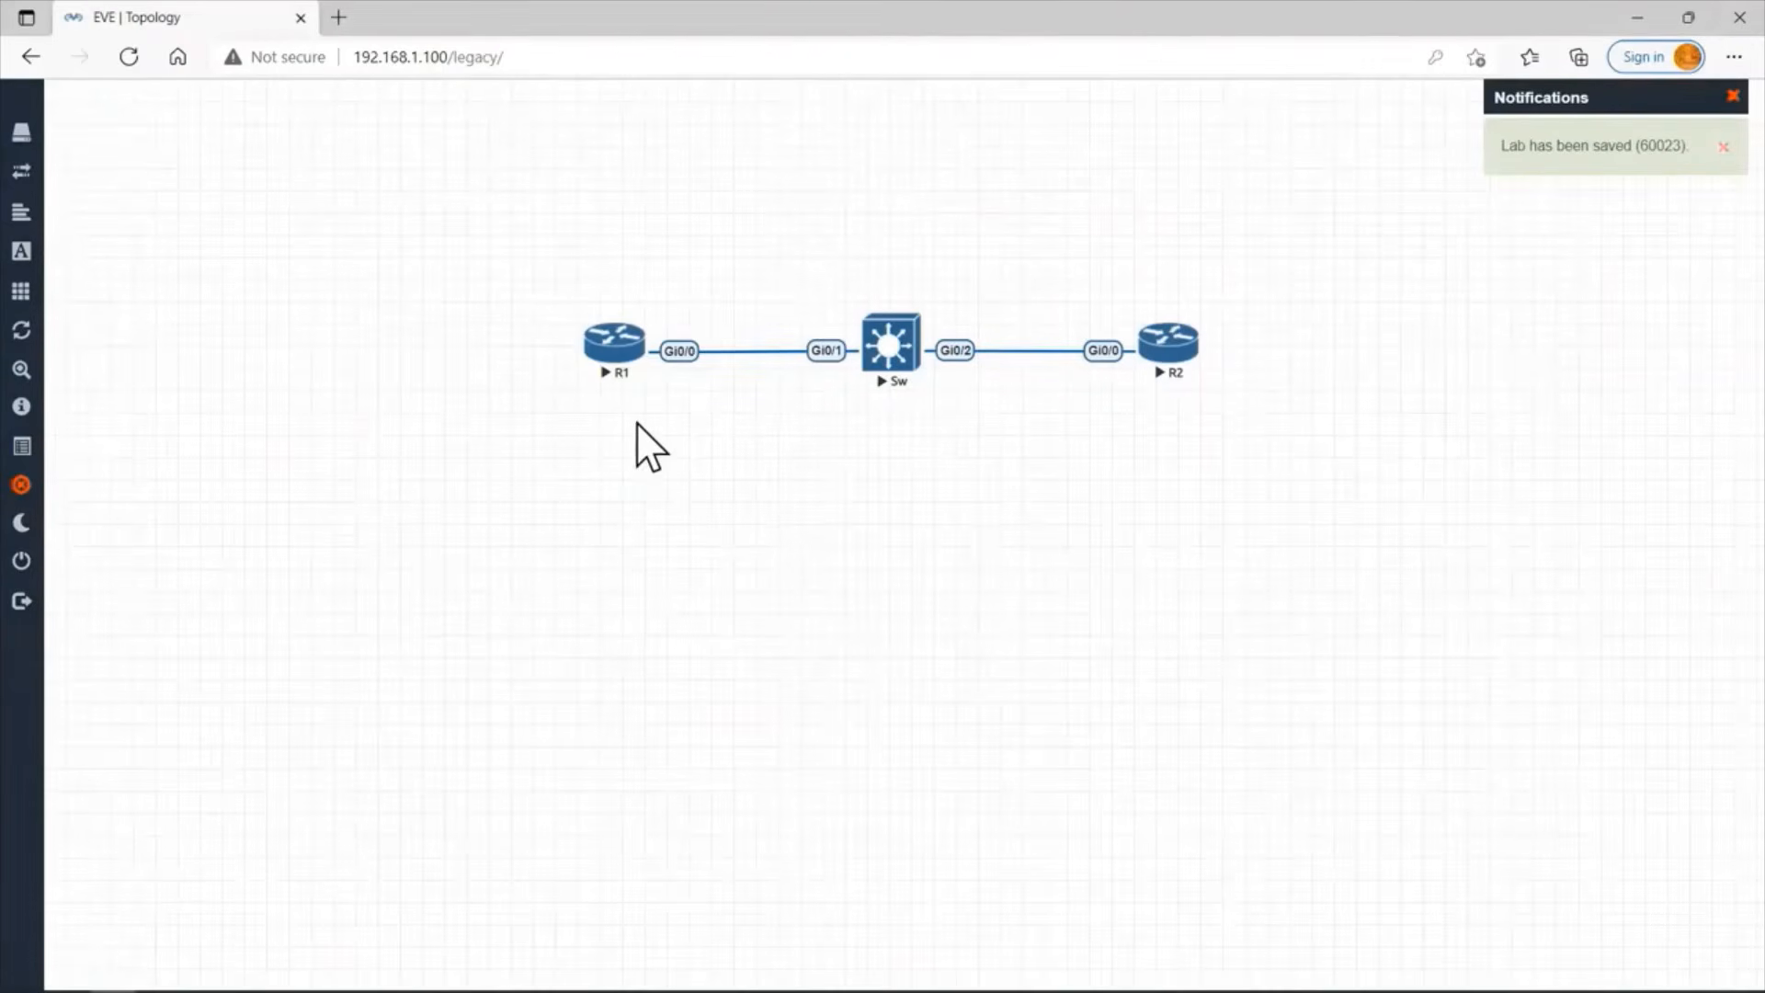
Open the consoles of R1, Sw and R2 from the topology and place R1's console ahead of R2 and Sw.
{"action": "left_click", "coordinate": [616, 351]}
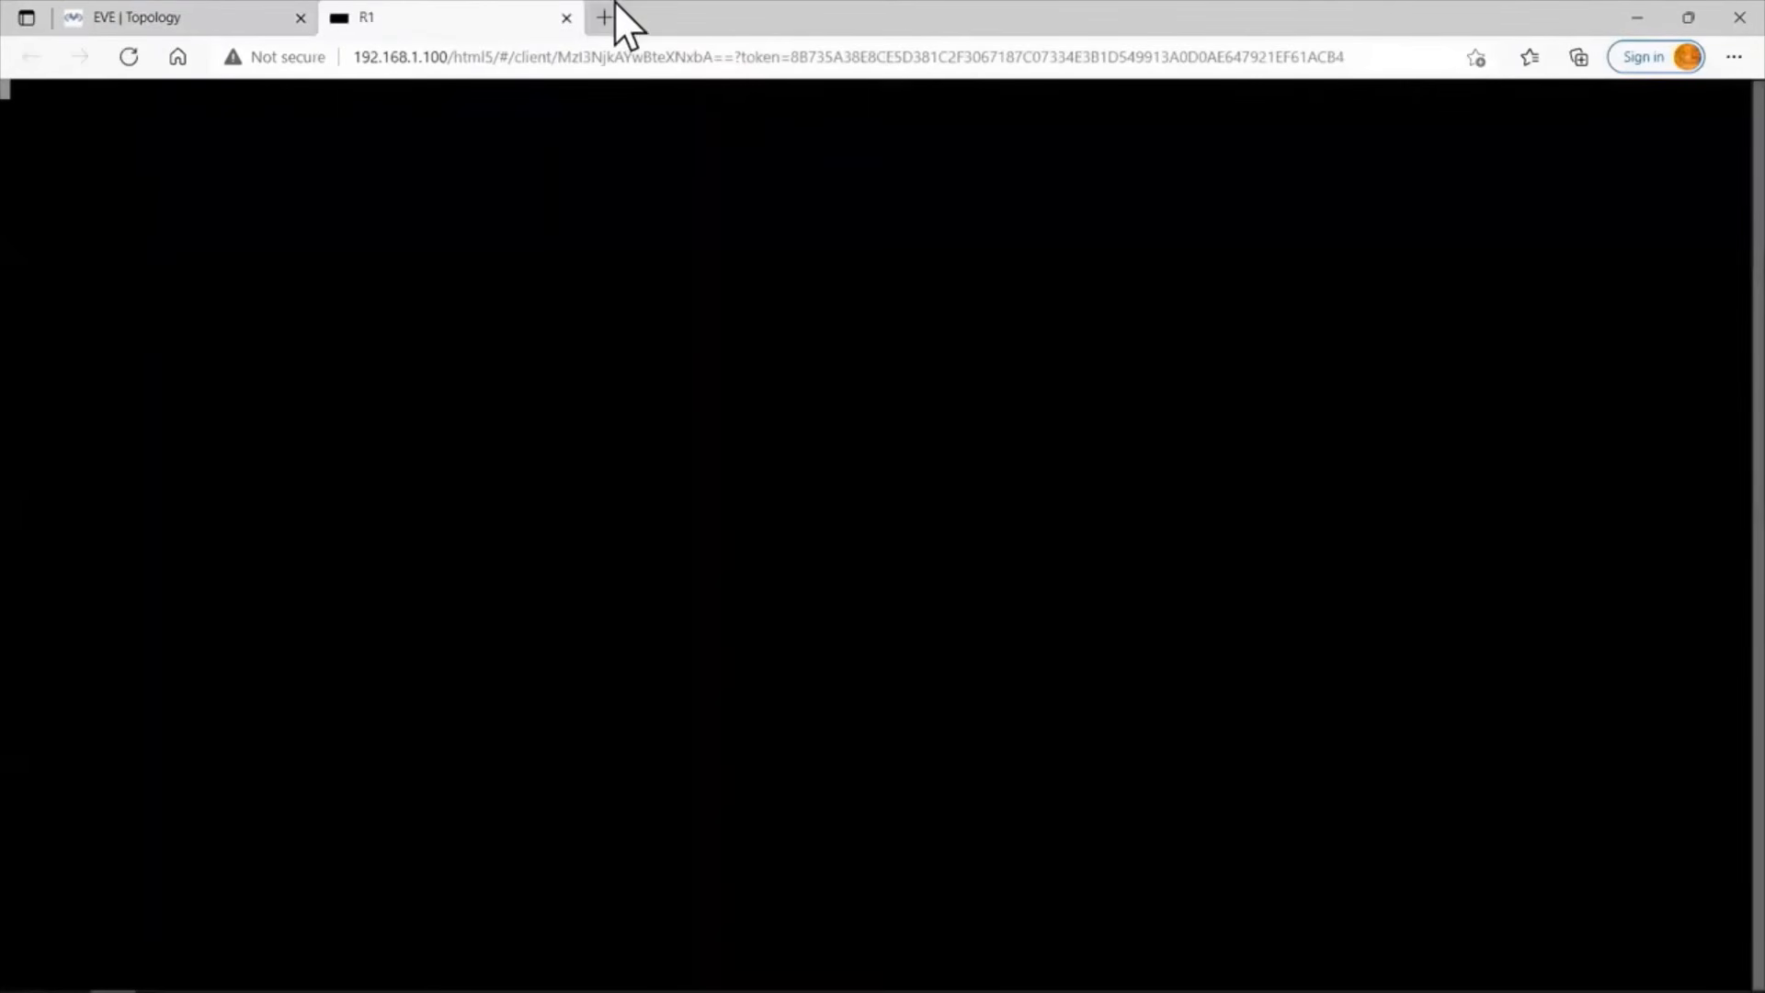
{"action": "left_click", "coordinate": [275, 26]}
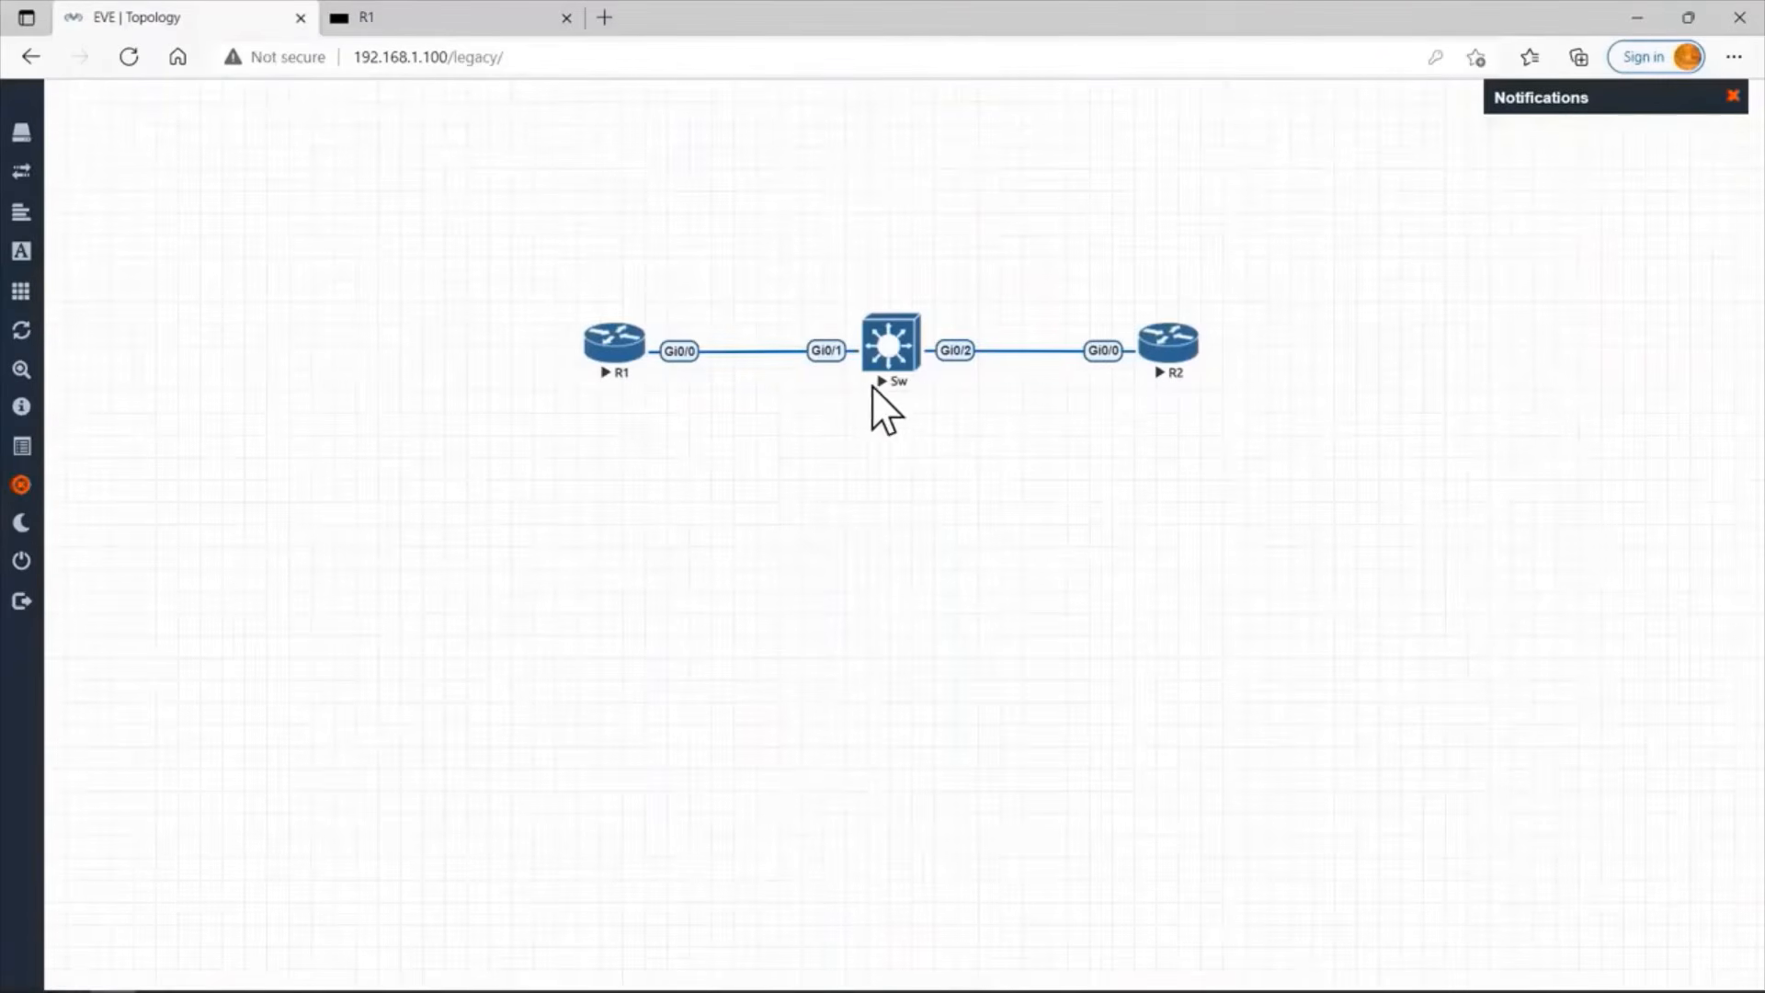
{"action": "left_click", "coordinate": [890, 344]}
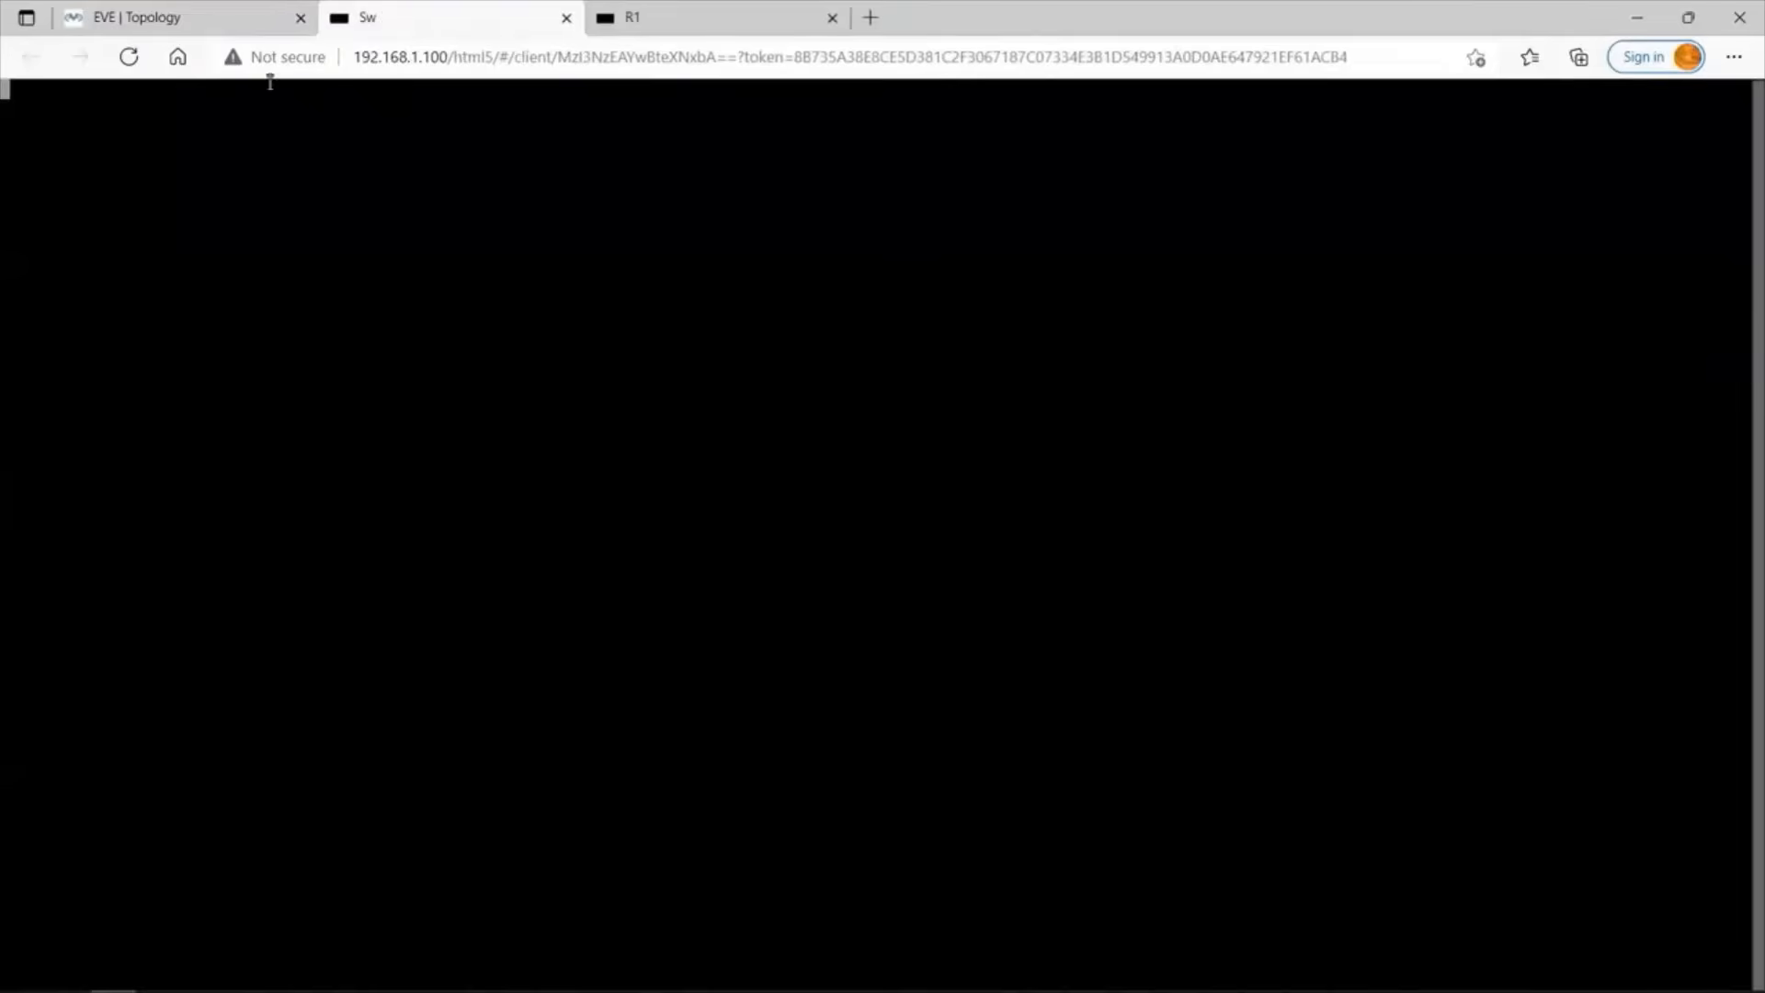
{"action": "left_click", "coordinate": [207, 19]}
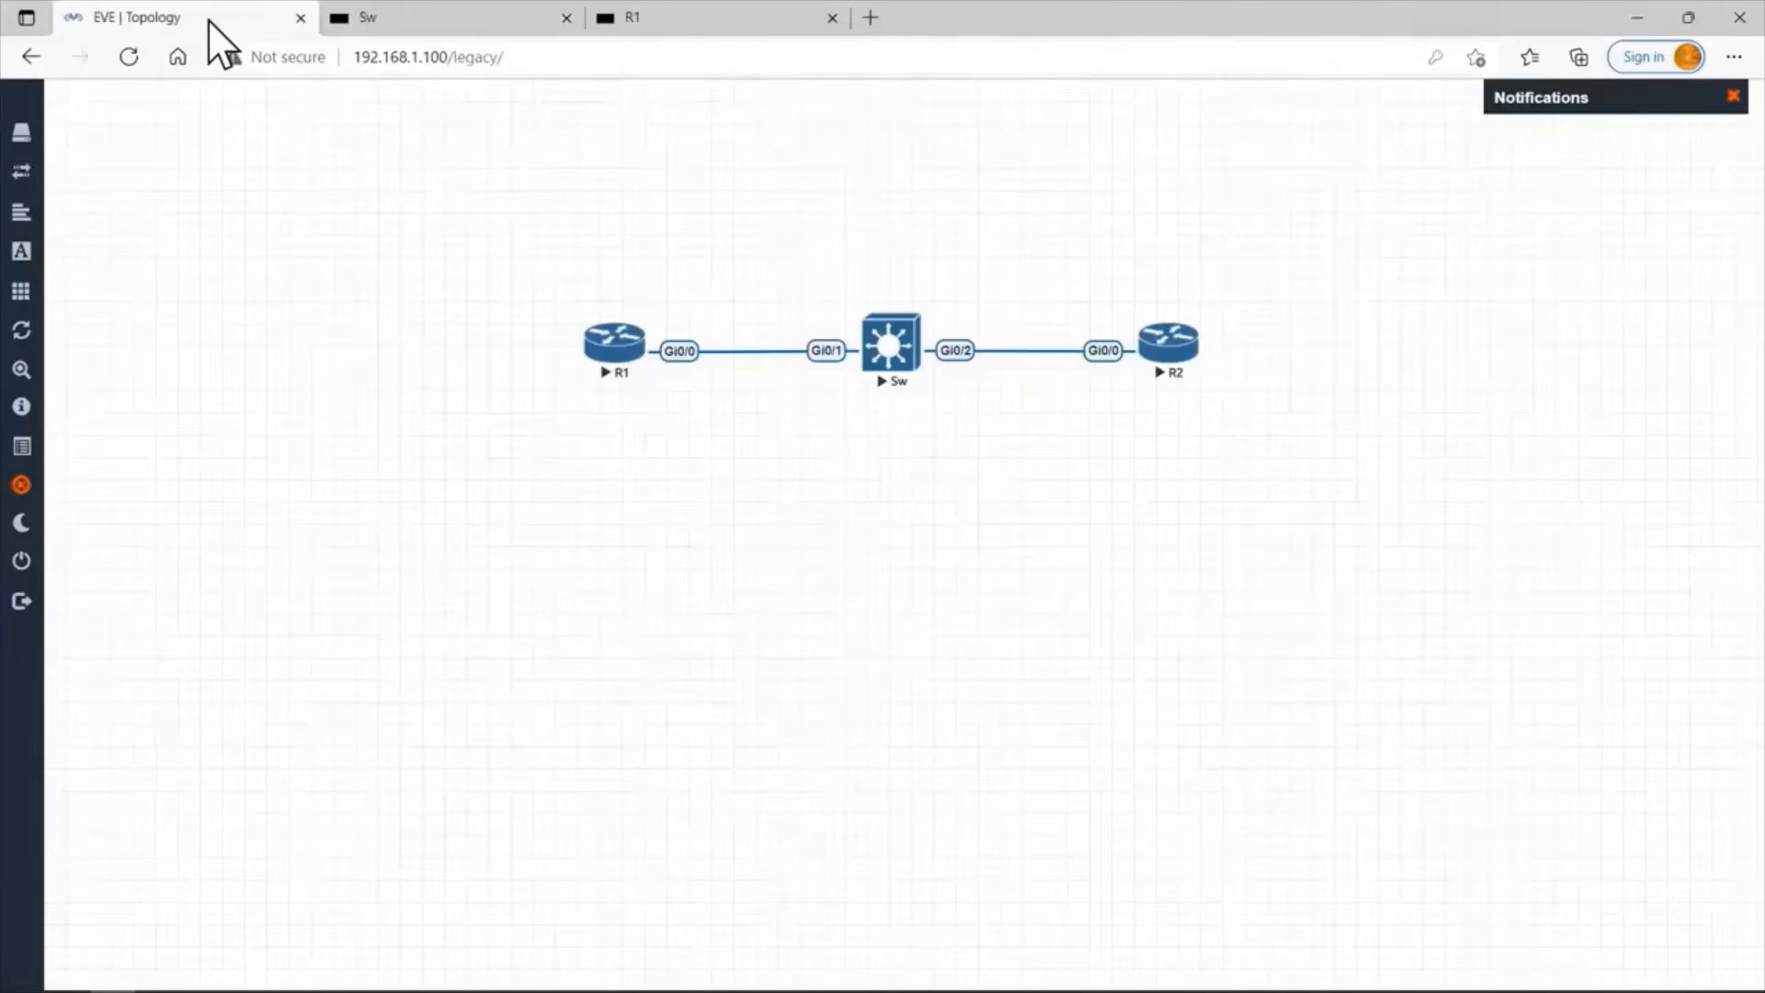
{"action": "left_click", "coordinate": [1185, 355]}
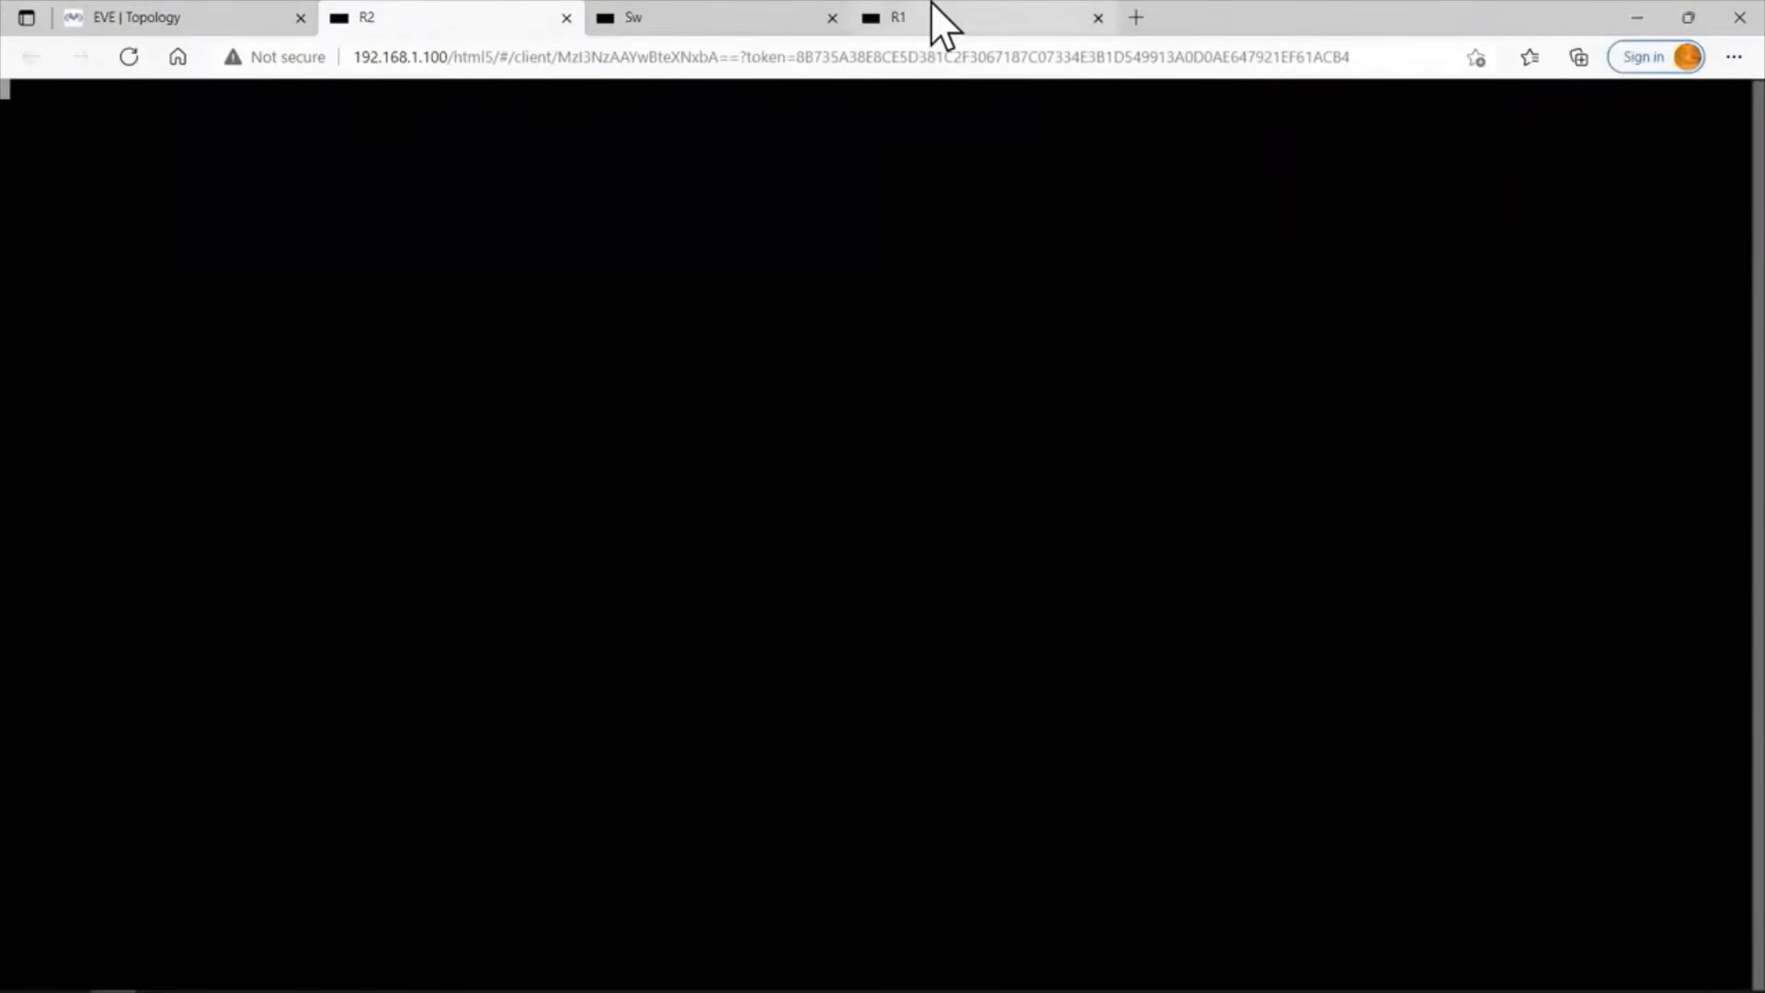
{"action": "left_click_drag", "start_coordinate": [932, 4], "coordinate": [415, 2]}
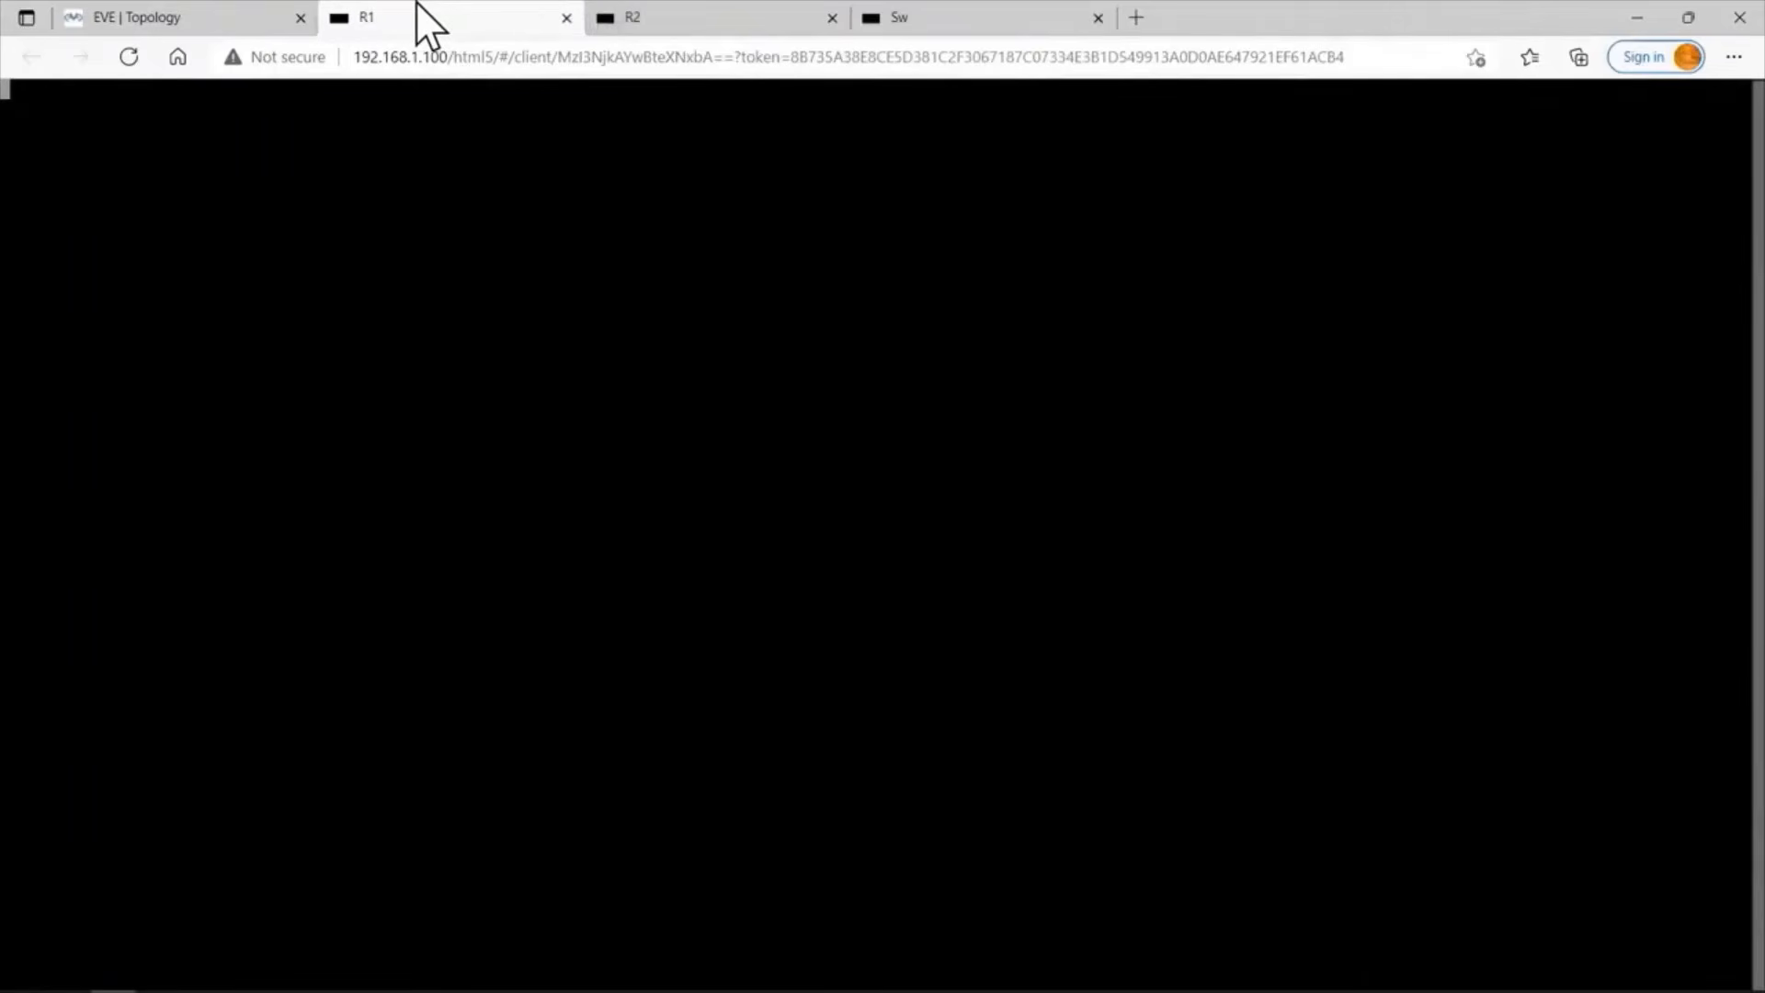
Answer no to the initial configuration dialog on the R1 console.
{"action": "left_click", "coordinate": [333, 129]}
{"action": "key", "text": "Return"}
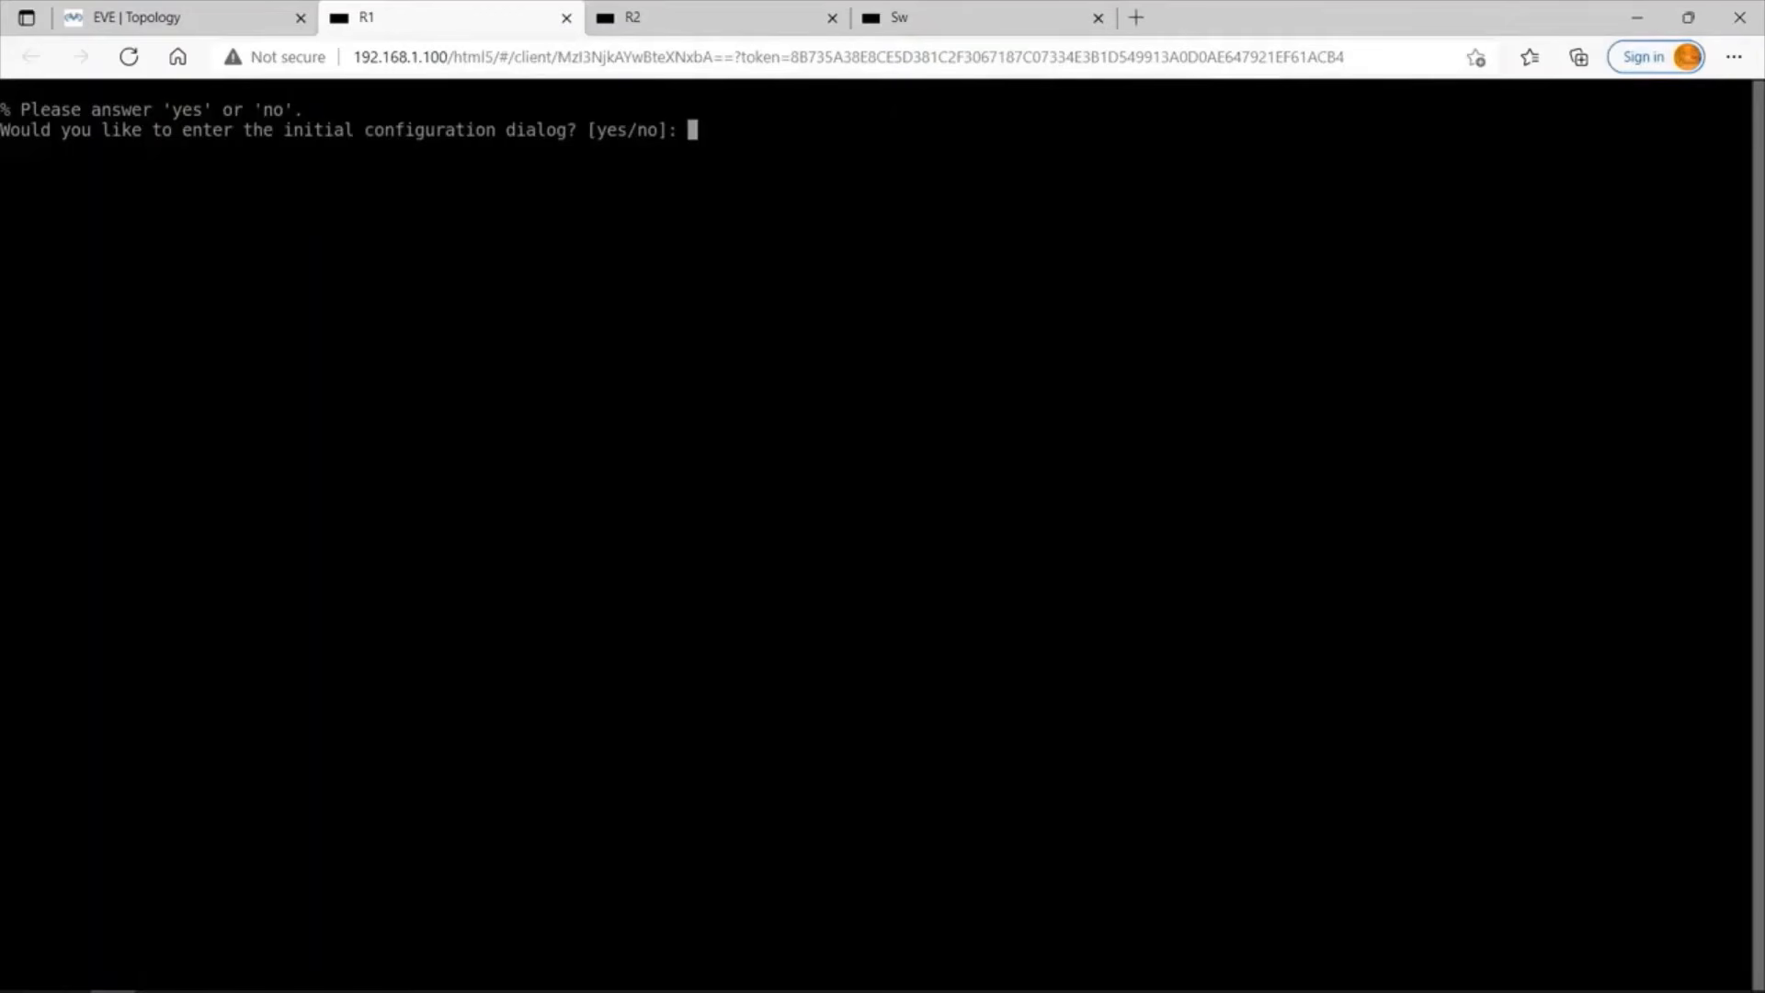
{"action": "type", "text": "no"}
{"action": "key", "text": "Return"}
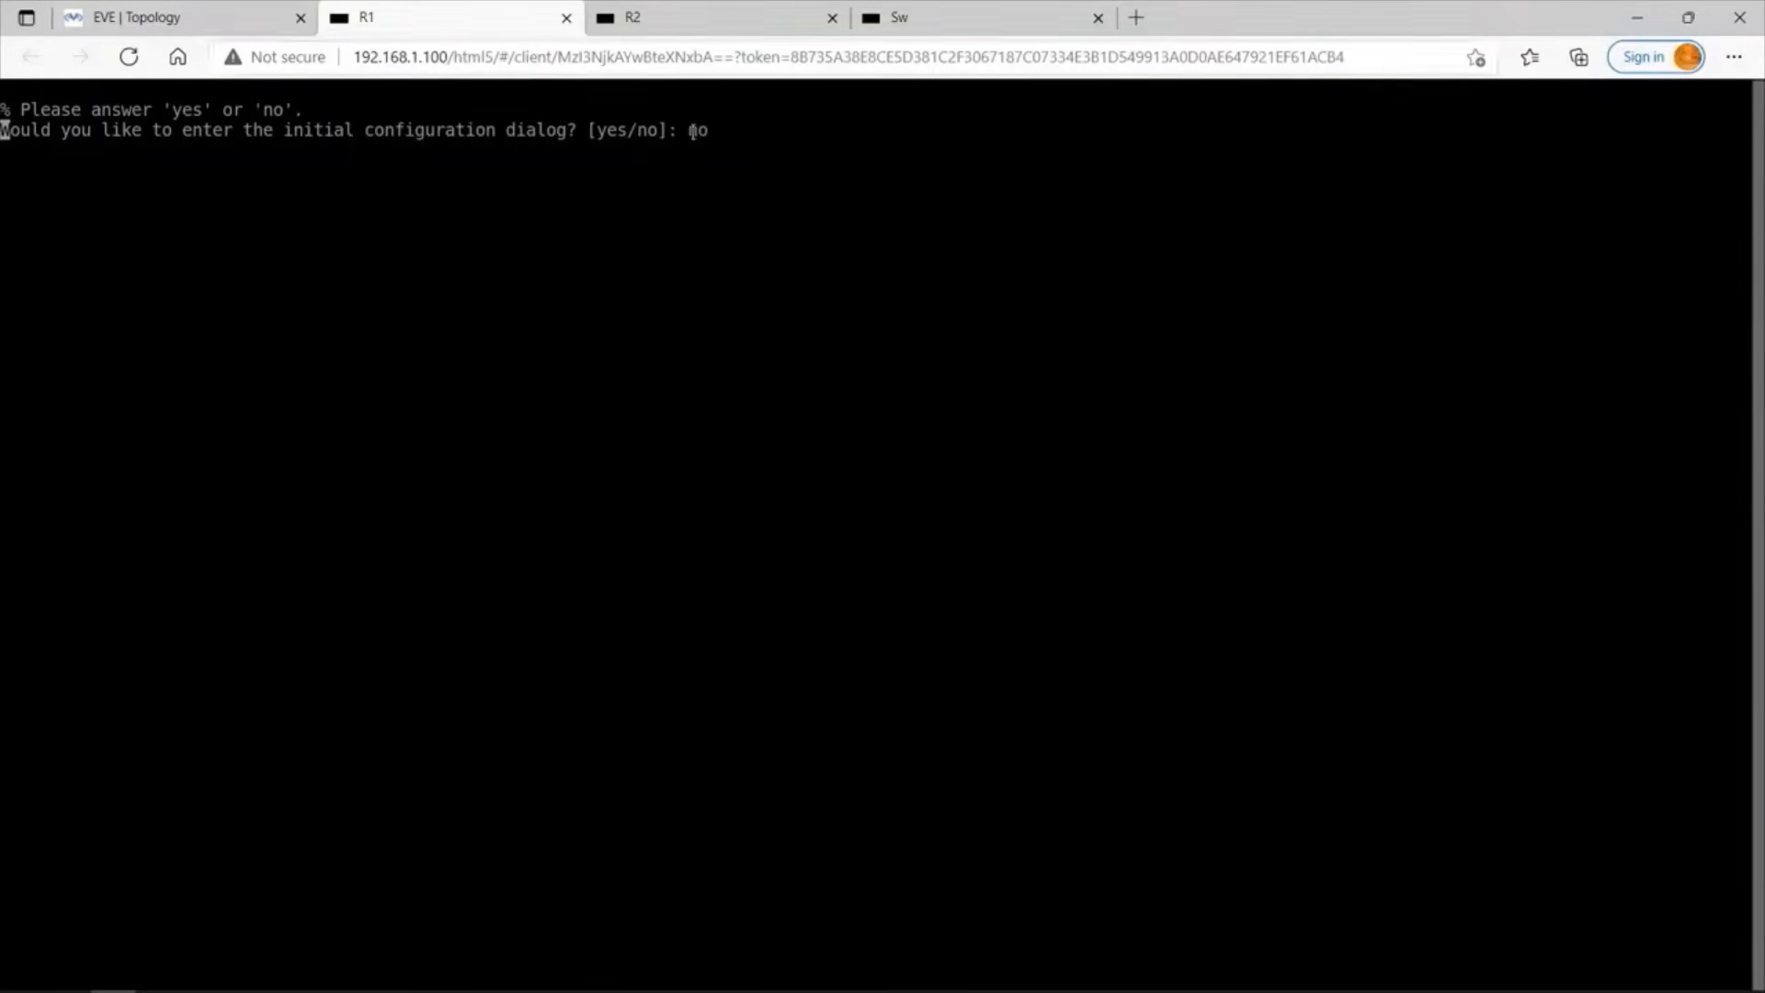
Answer no to the initial configuration dialog on the R2 console.
{"action": "left_click", "coordinate": [697, 8]}
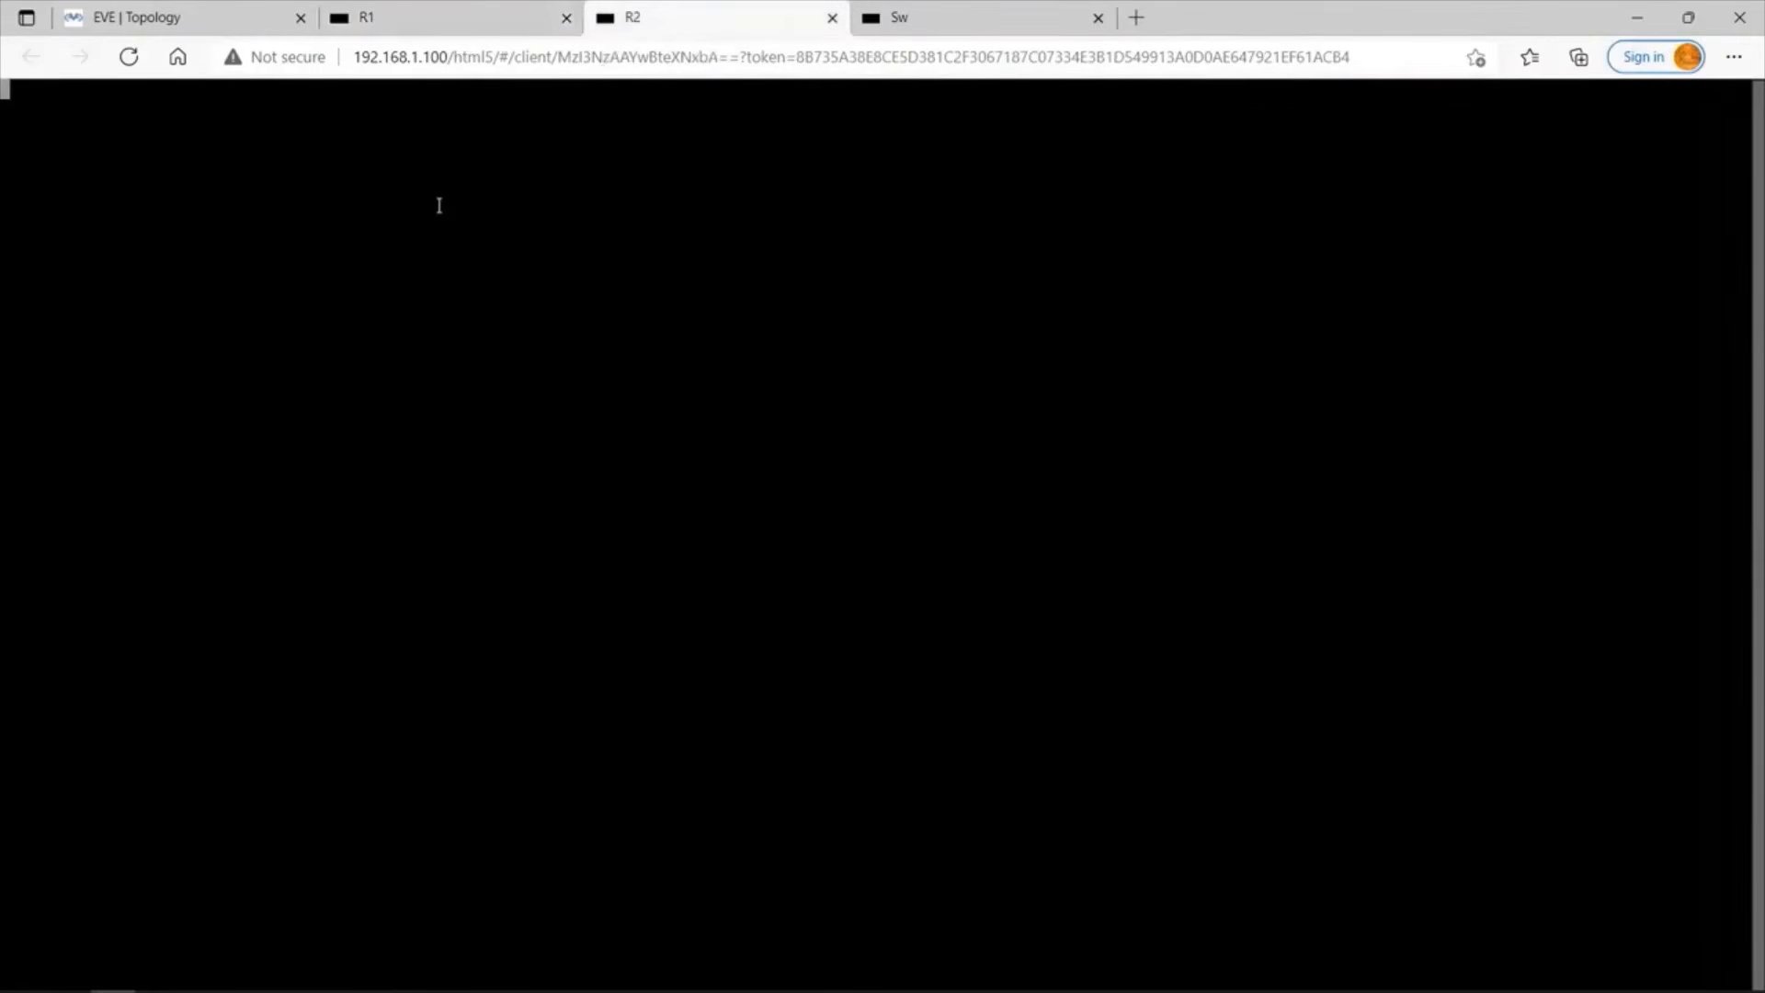
{"action": "key", "text": "Return"}
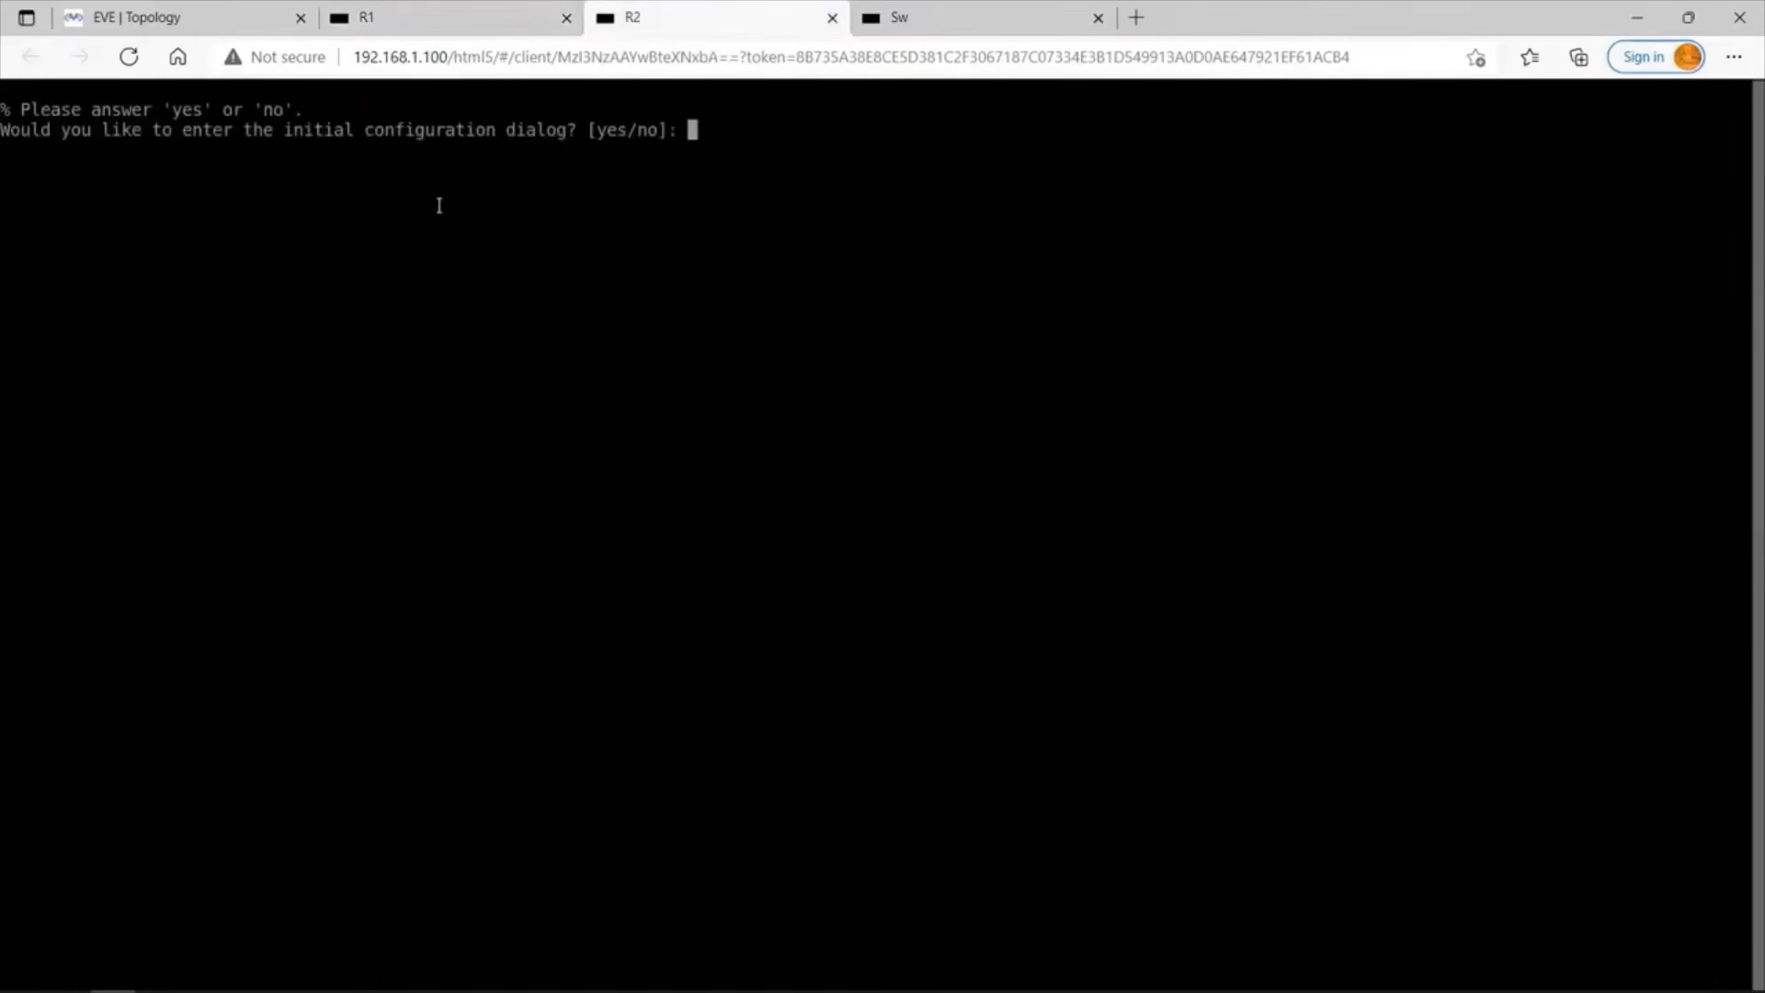
{"action": "type", "text": "no"}
{"action": "key", "text": "Return"}
Check the startup progress on the R1 and R2 consoles, and bring up the command prompt on the Sw console.
{"action": "left_click", "coordinate": [512, 18]}
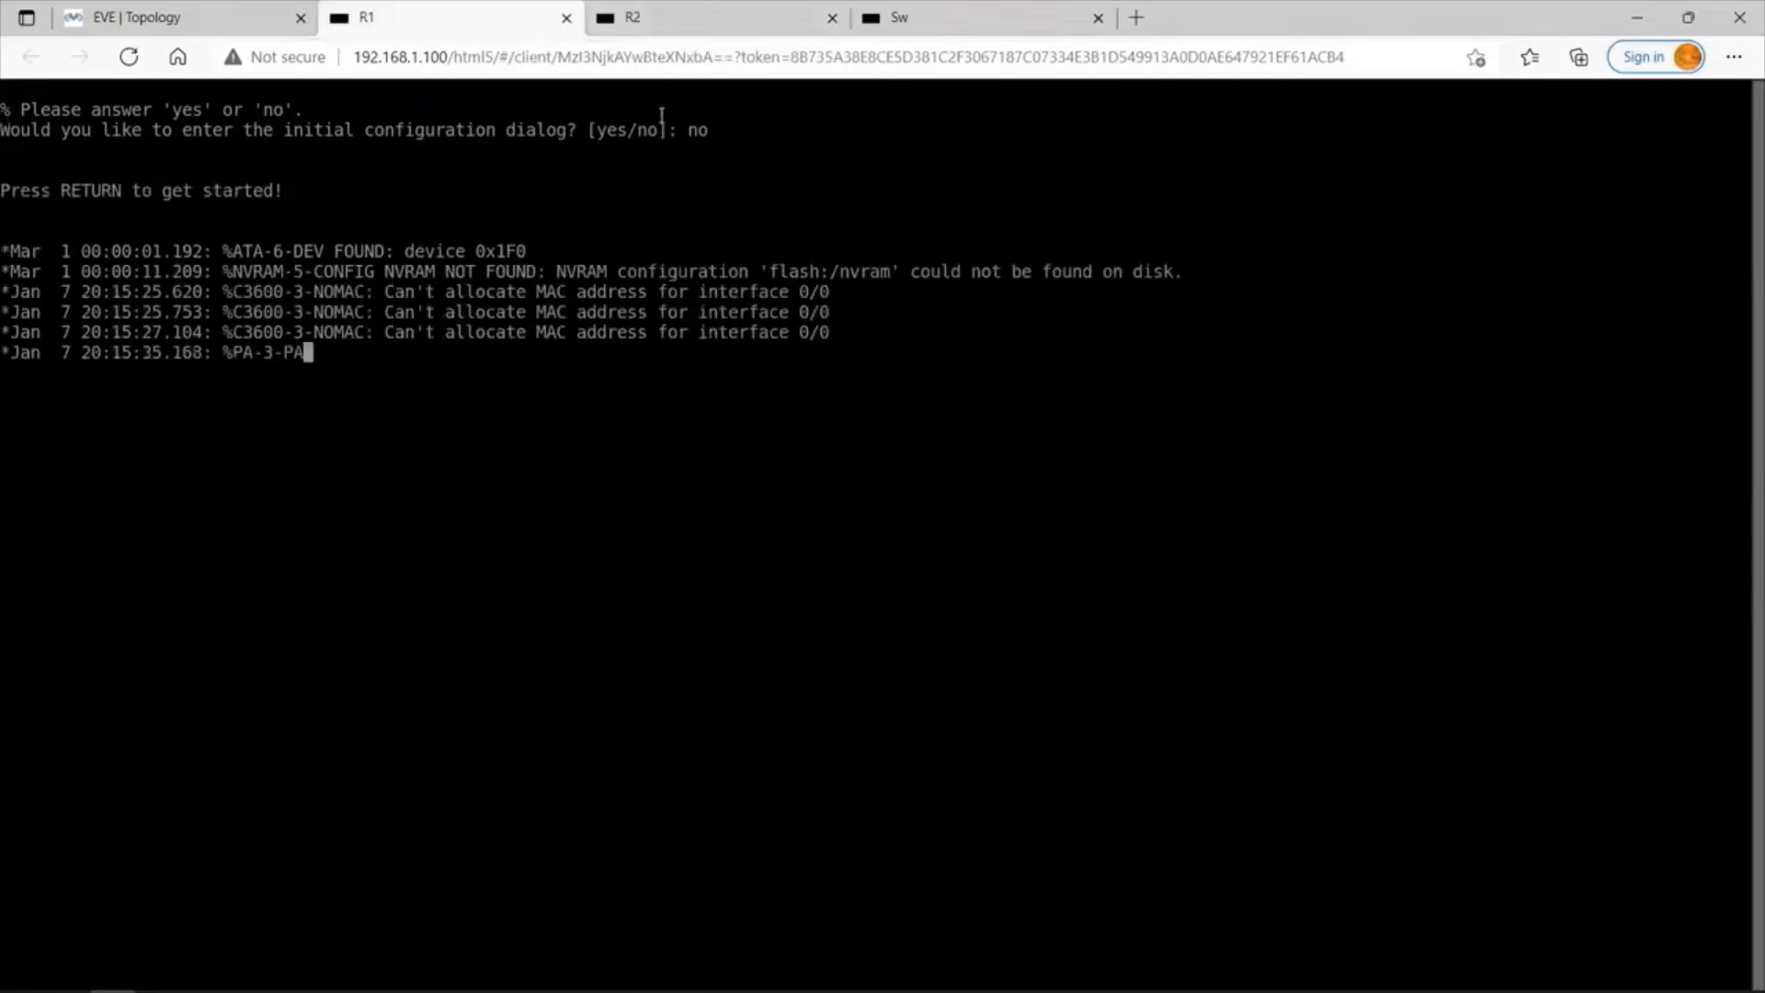
{"action": "left_click", "coordinate": [671, 18]}
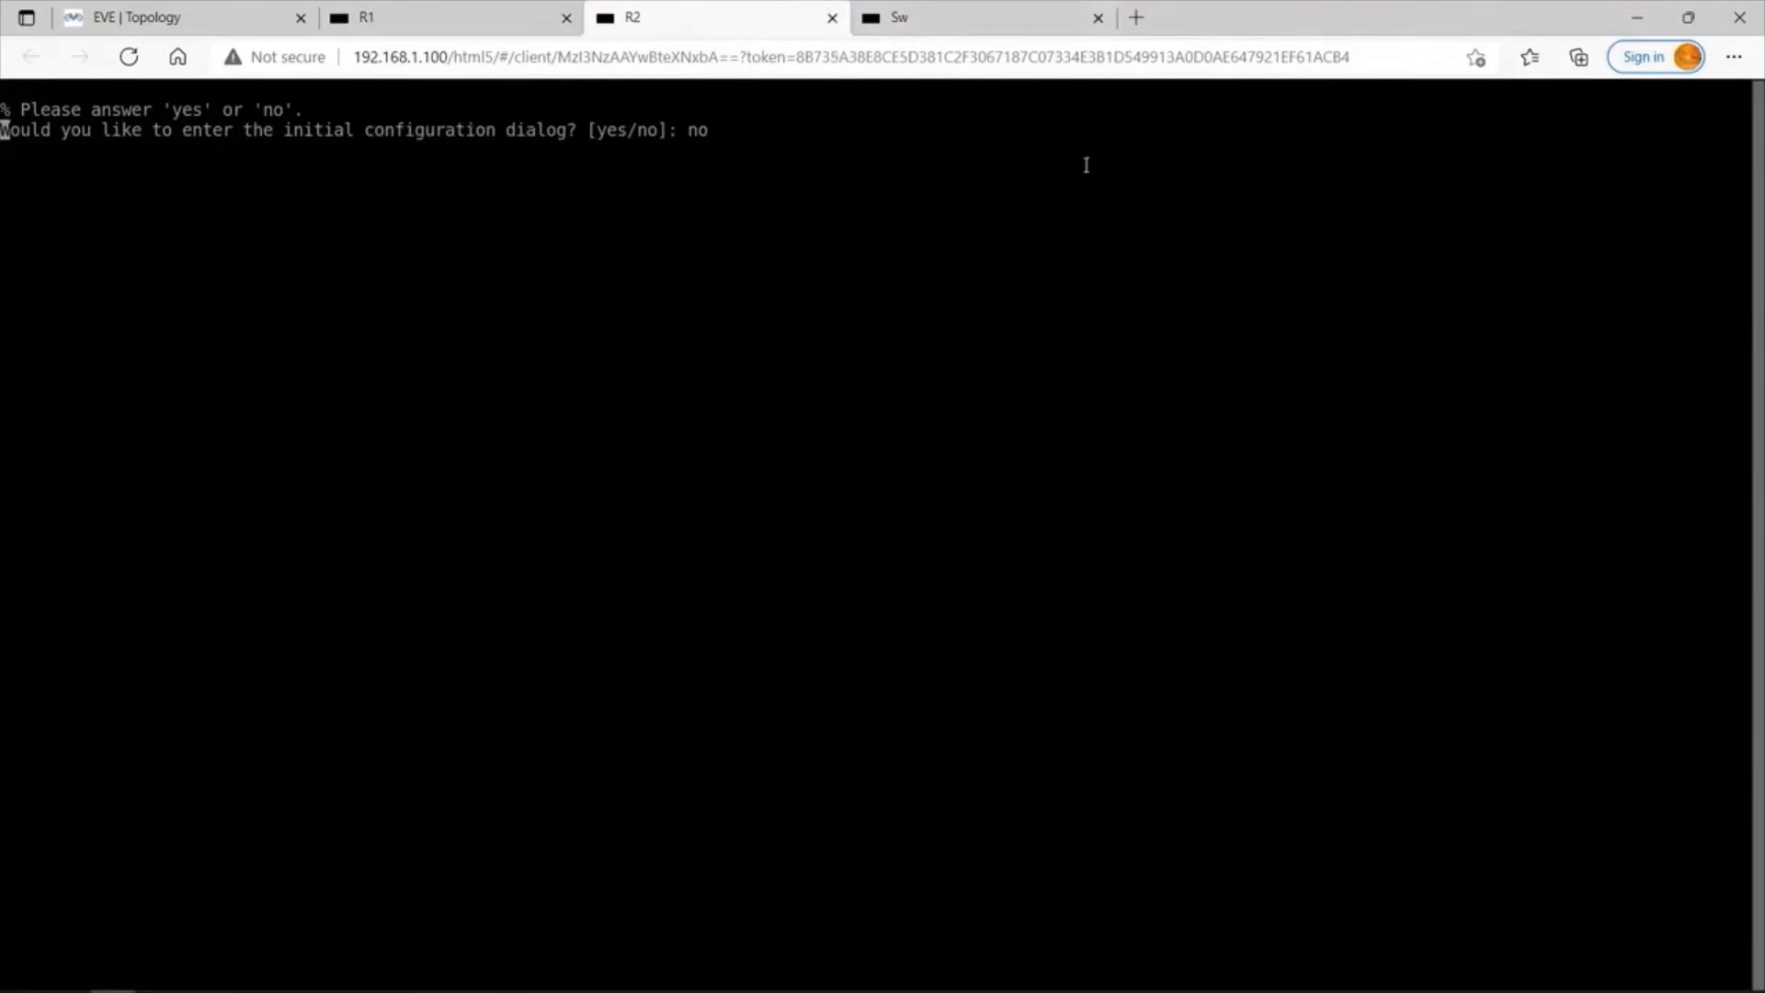
{"action": "left_click", "coordinate": [870, 24]}
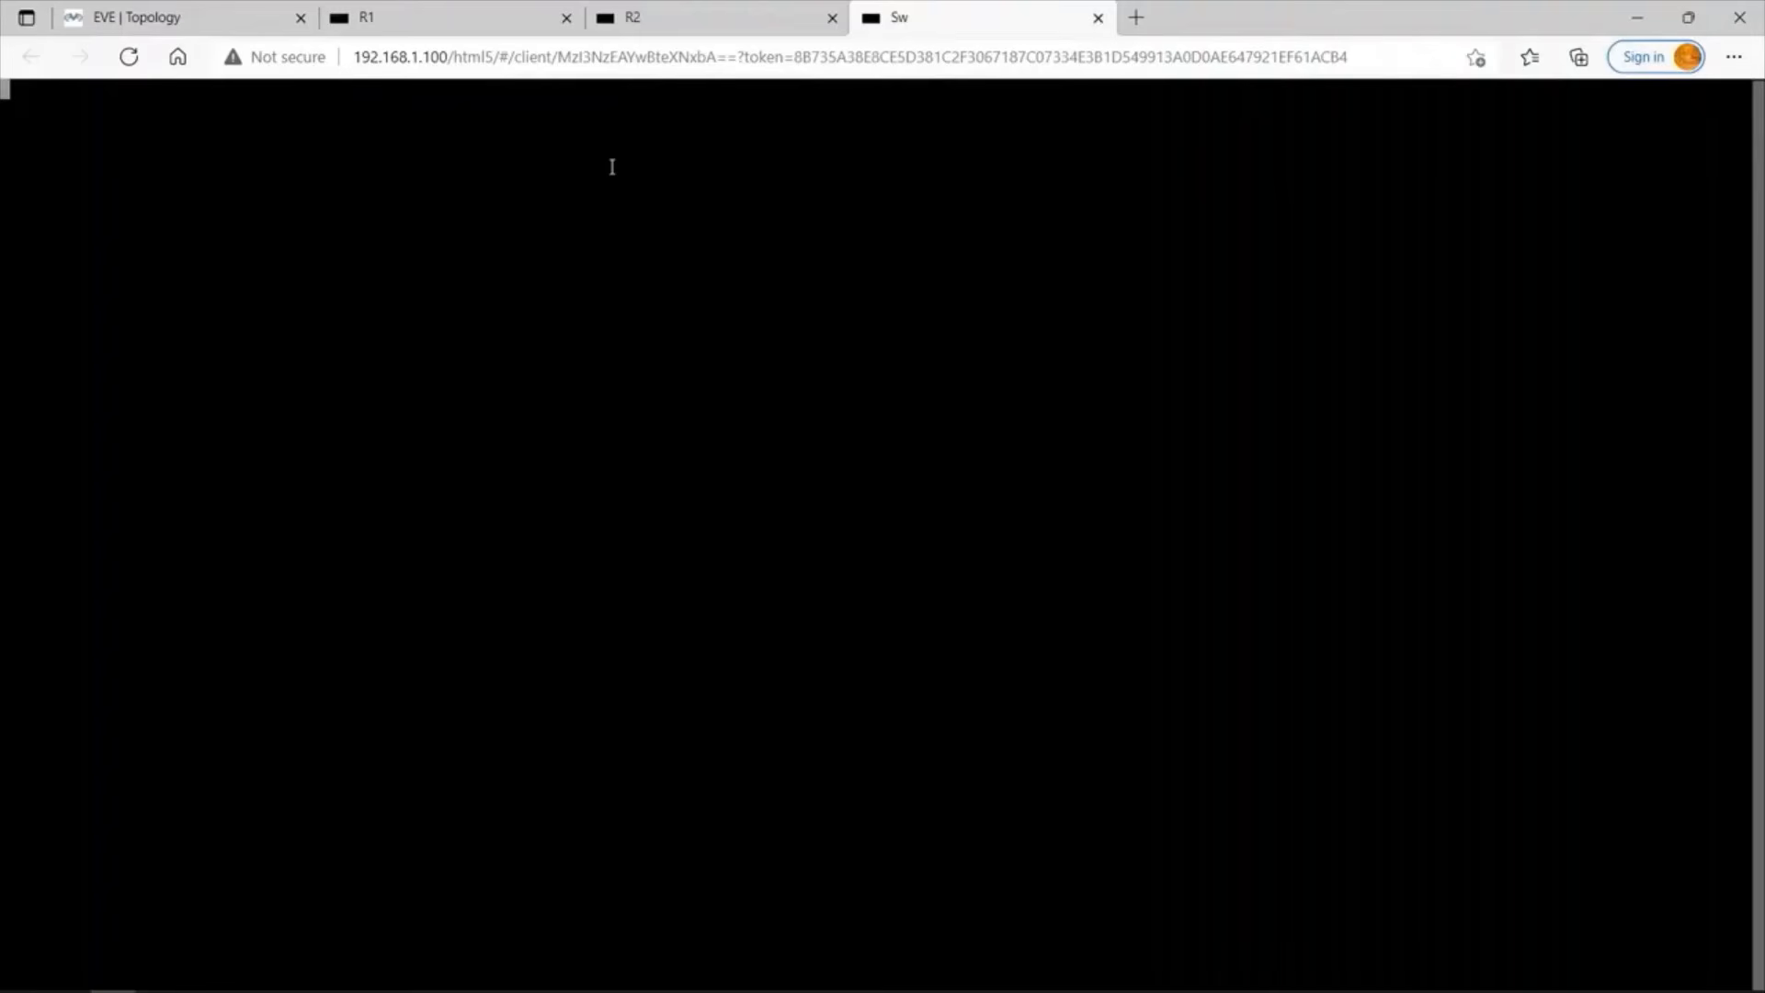
{"action": "key", "text": "Return"}
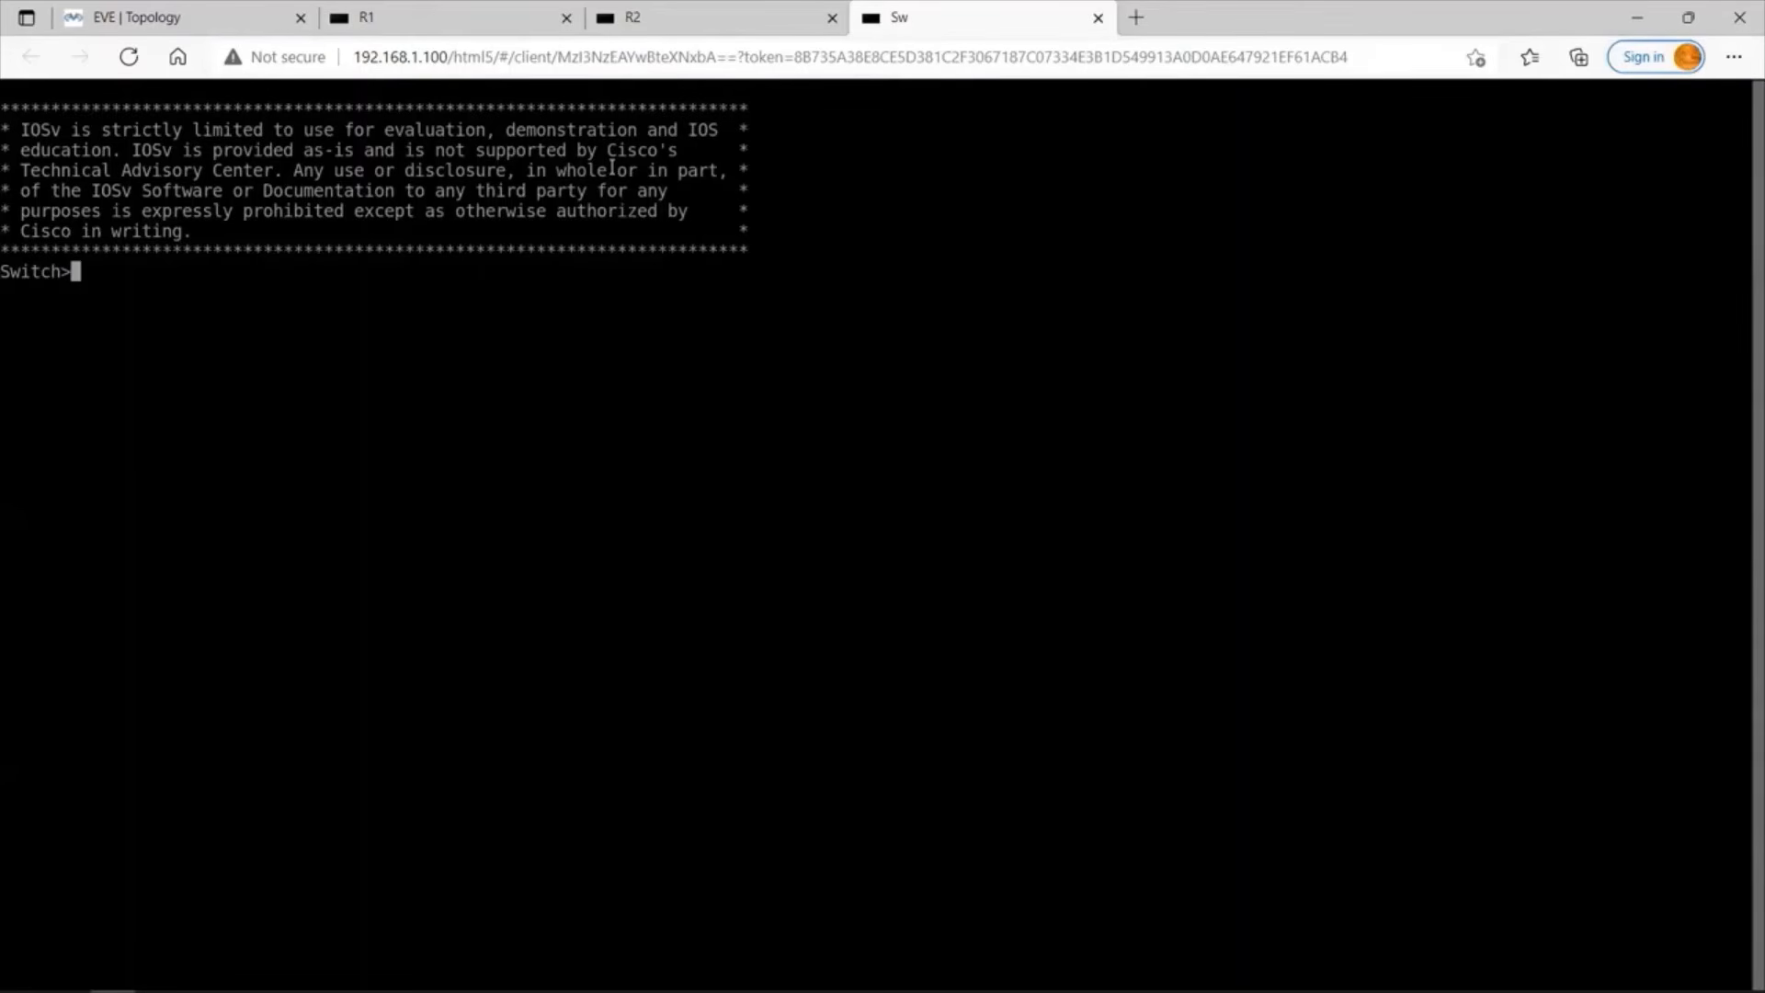
Enter global configuration mode on the Sw console and set the switch's hostname to SW1.
{"action": "type", "text": "enable"}
{"action": "key", "text": "Return"}
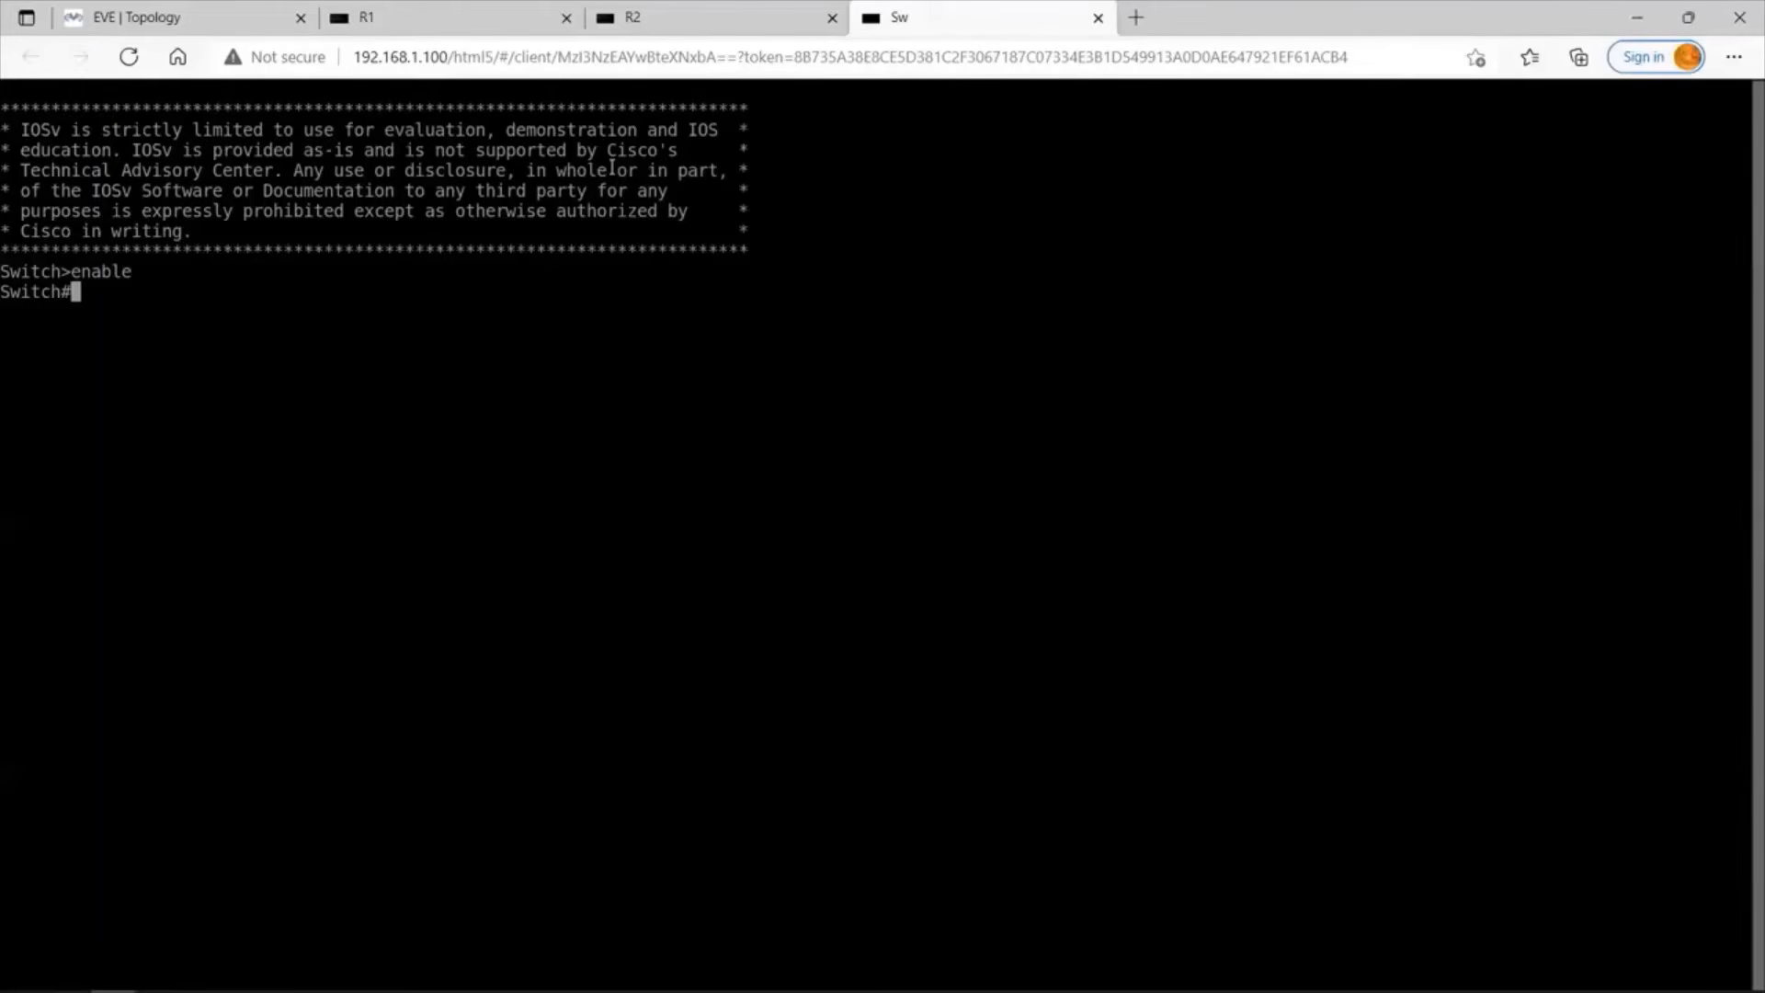
{"action": "type", "text": "conf t"}
{"action": "key", "text": "Return"}
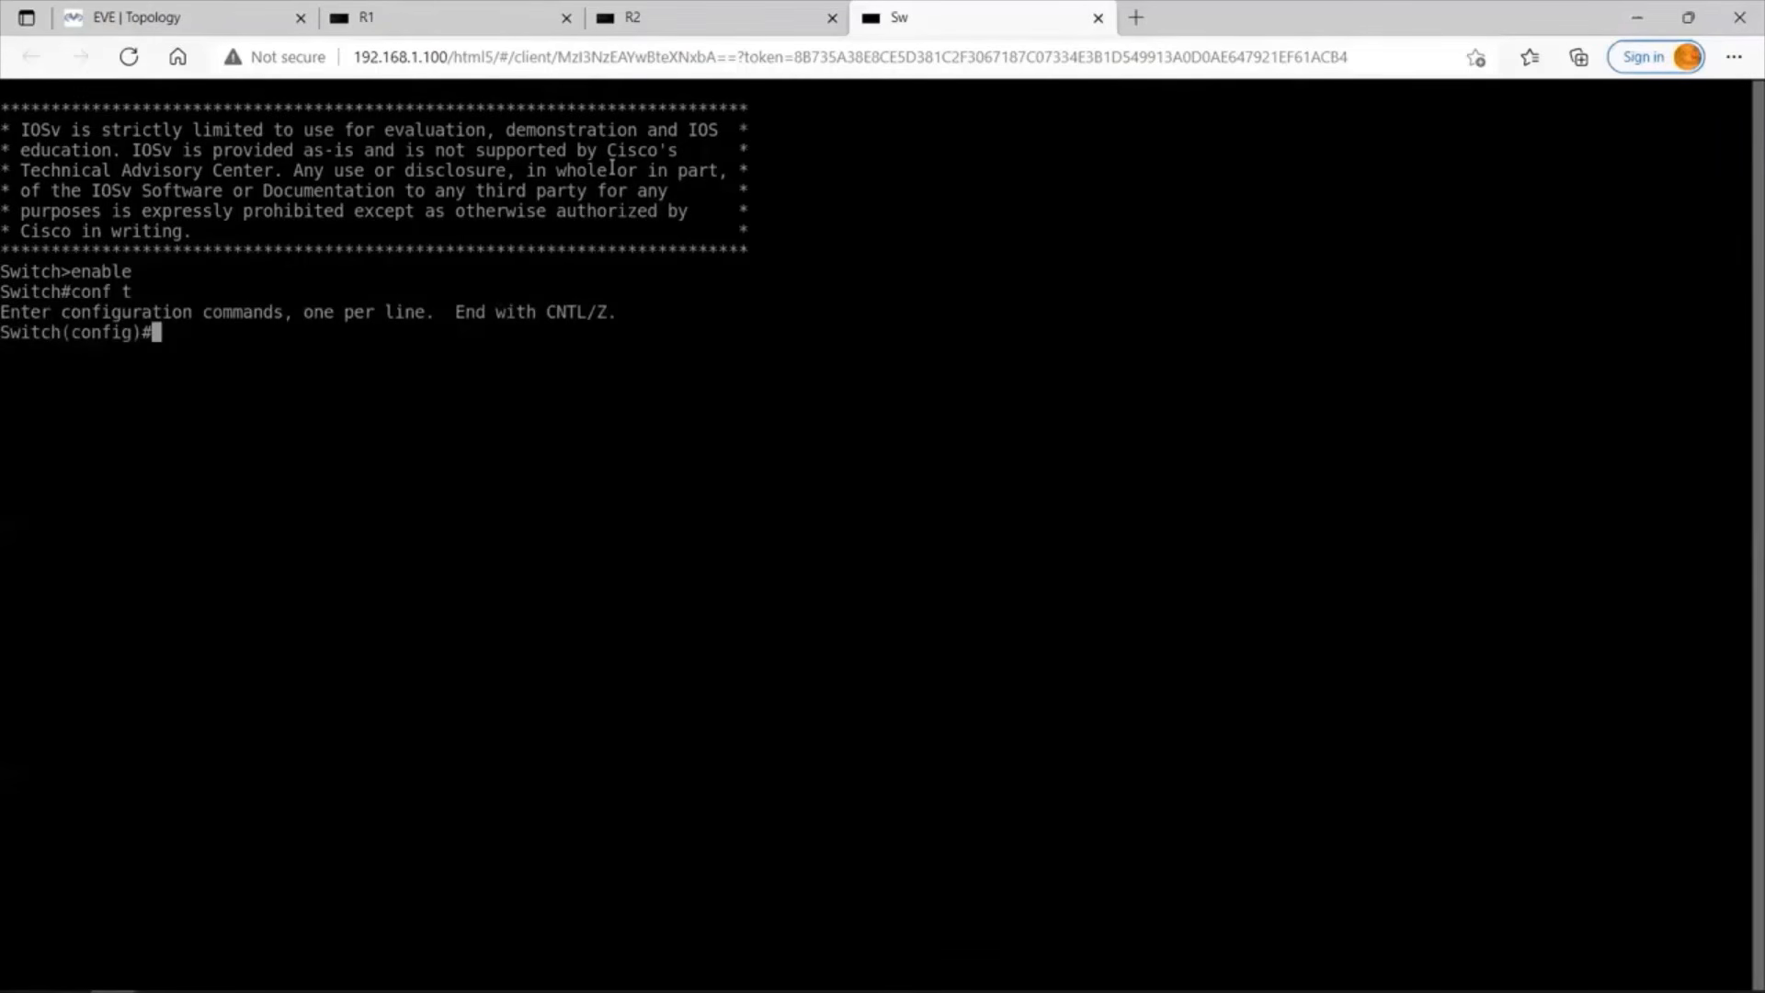
{"action": "type", "text": "hostn"}
{"action": "key", "text": "Tab"}
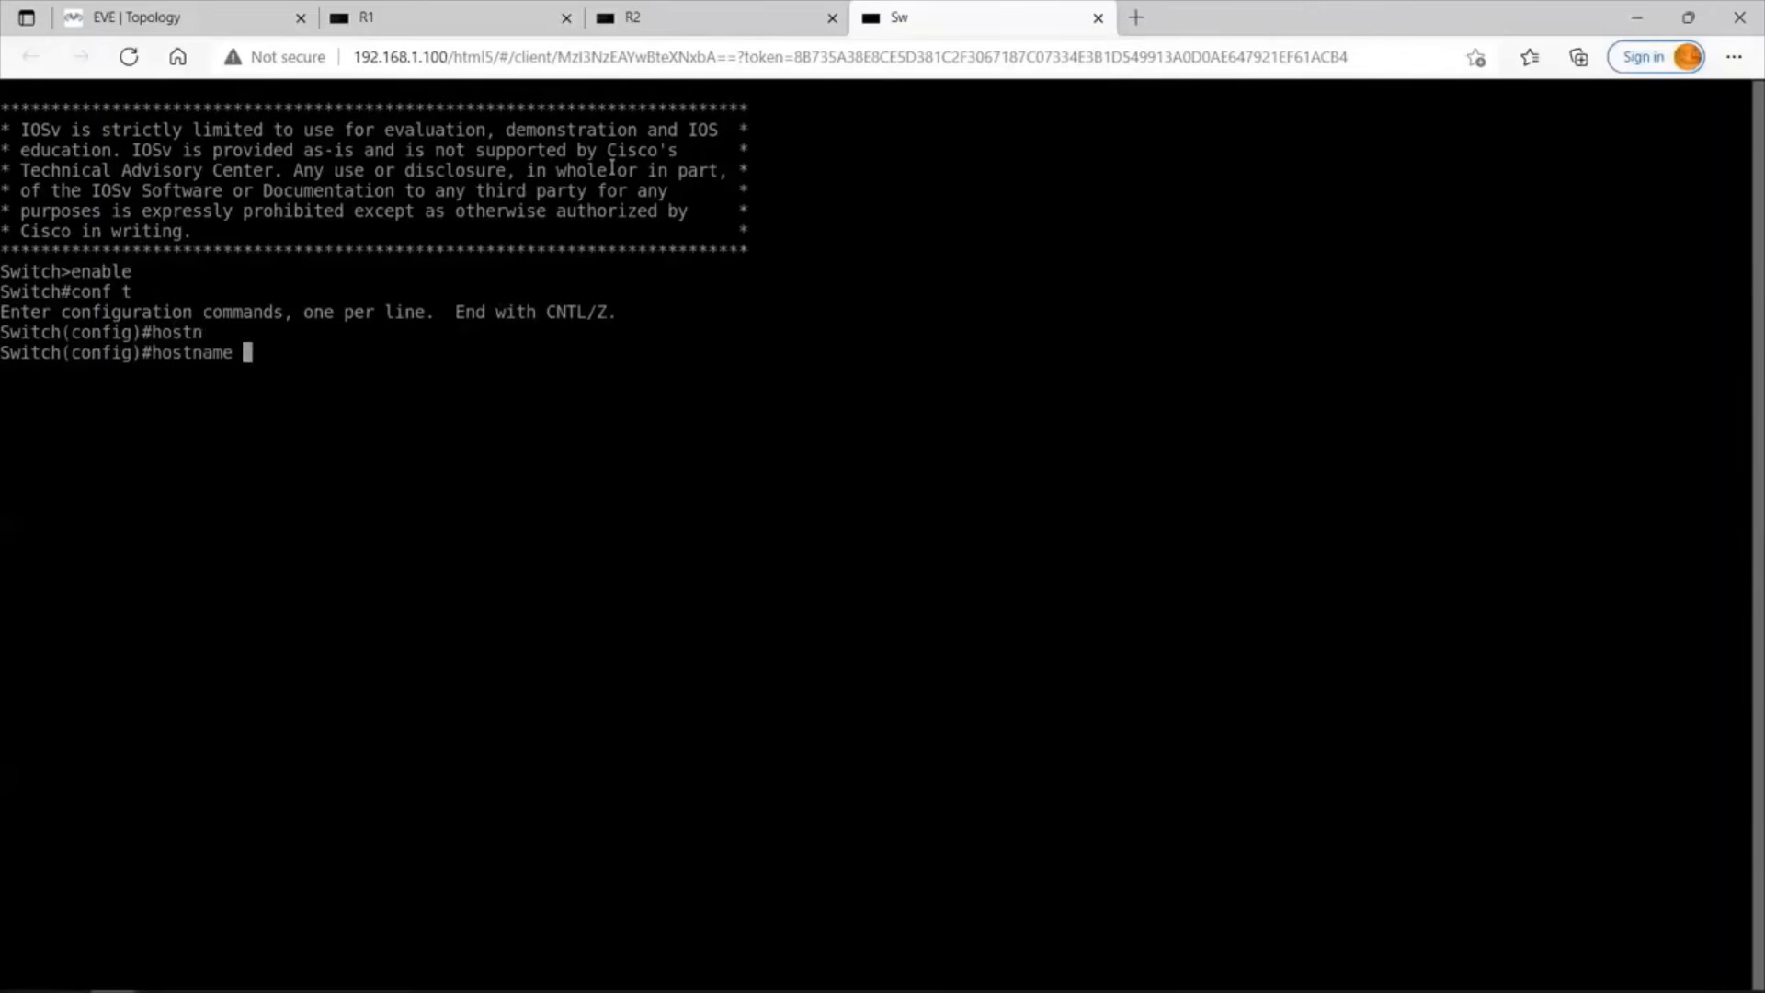
{"action": "type", "text": "SW1"}
{"action": "key", "text": "Return"}
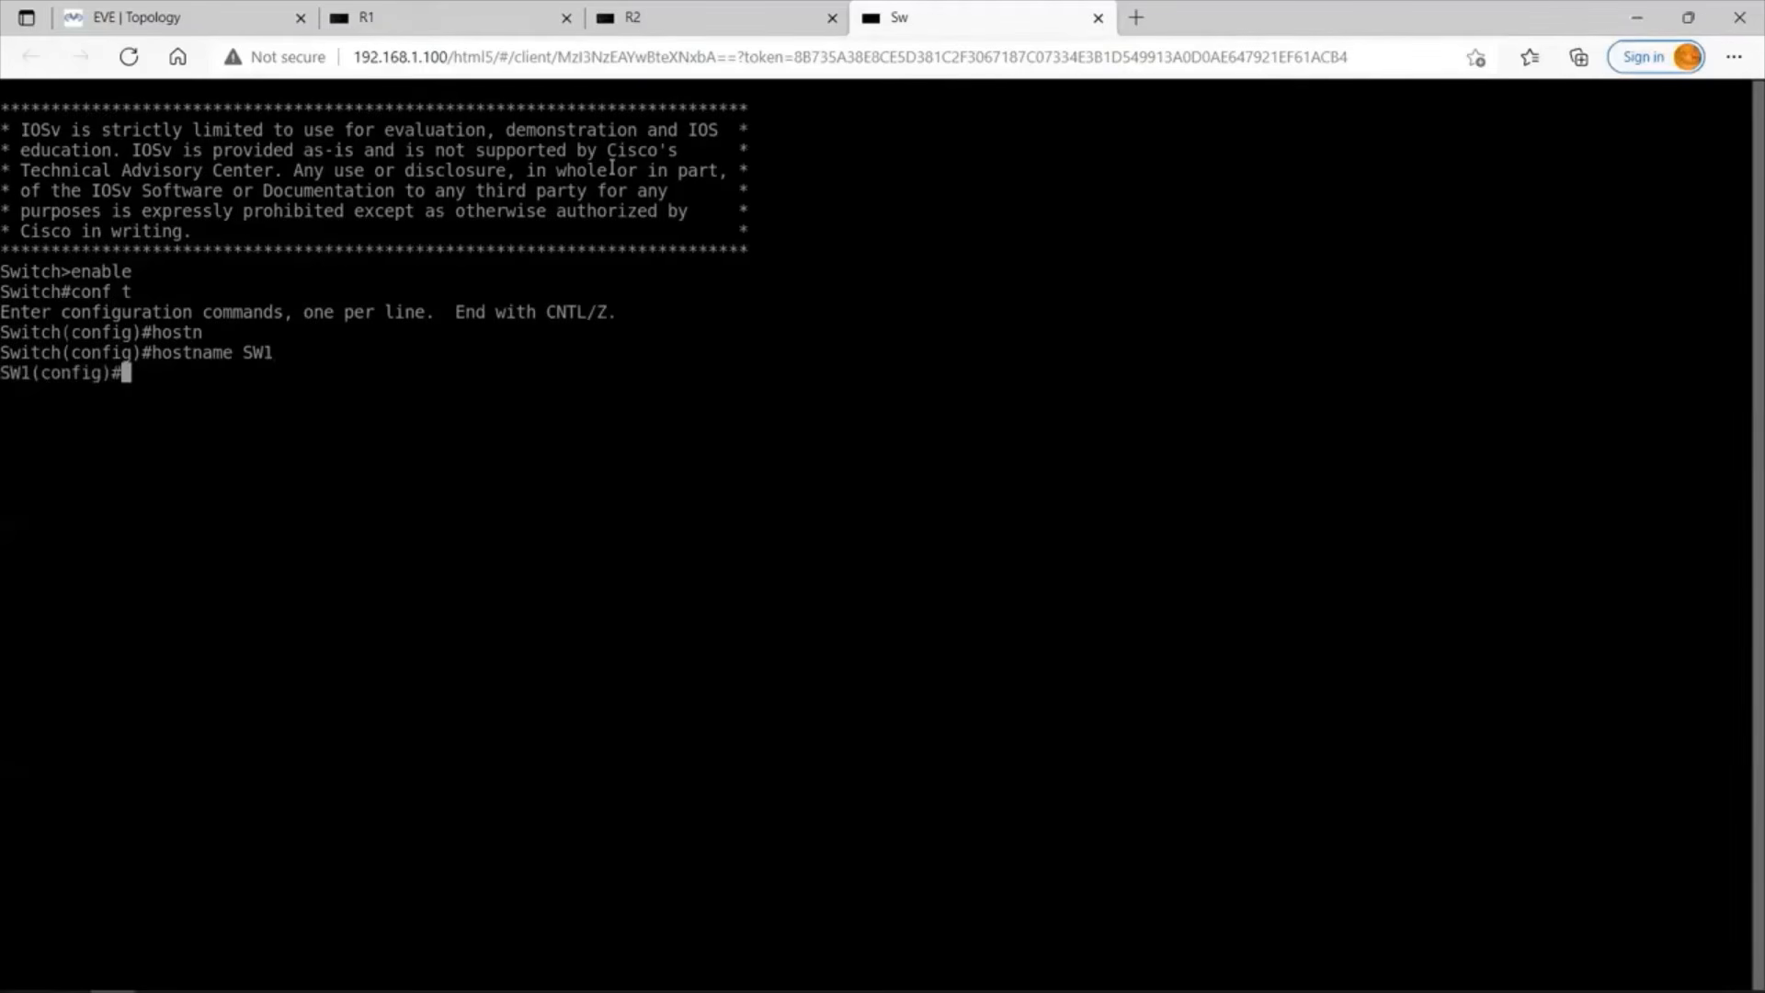
Assign IP address 10.10.10.10 with mask 255.255.255.0 to the switch's VLAN 1 interface.
{"action": "type", "text": "int vlan 1"}
{"action": "key", "text": "Return"}
{"action": "type", "text": "ip add"}
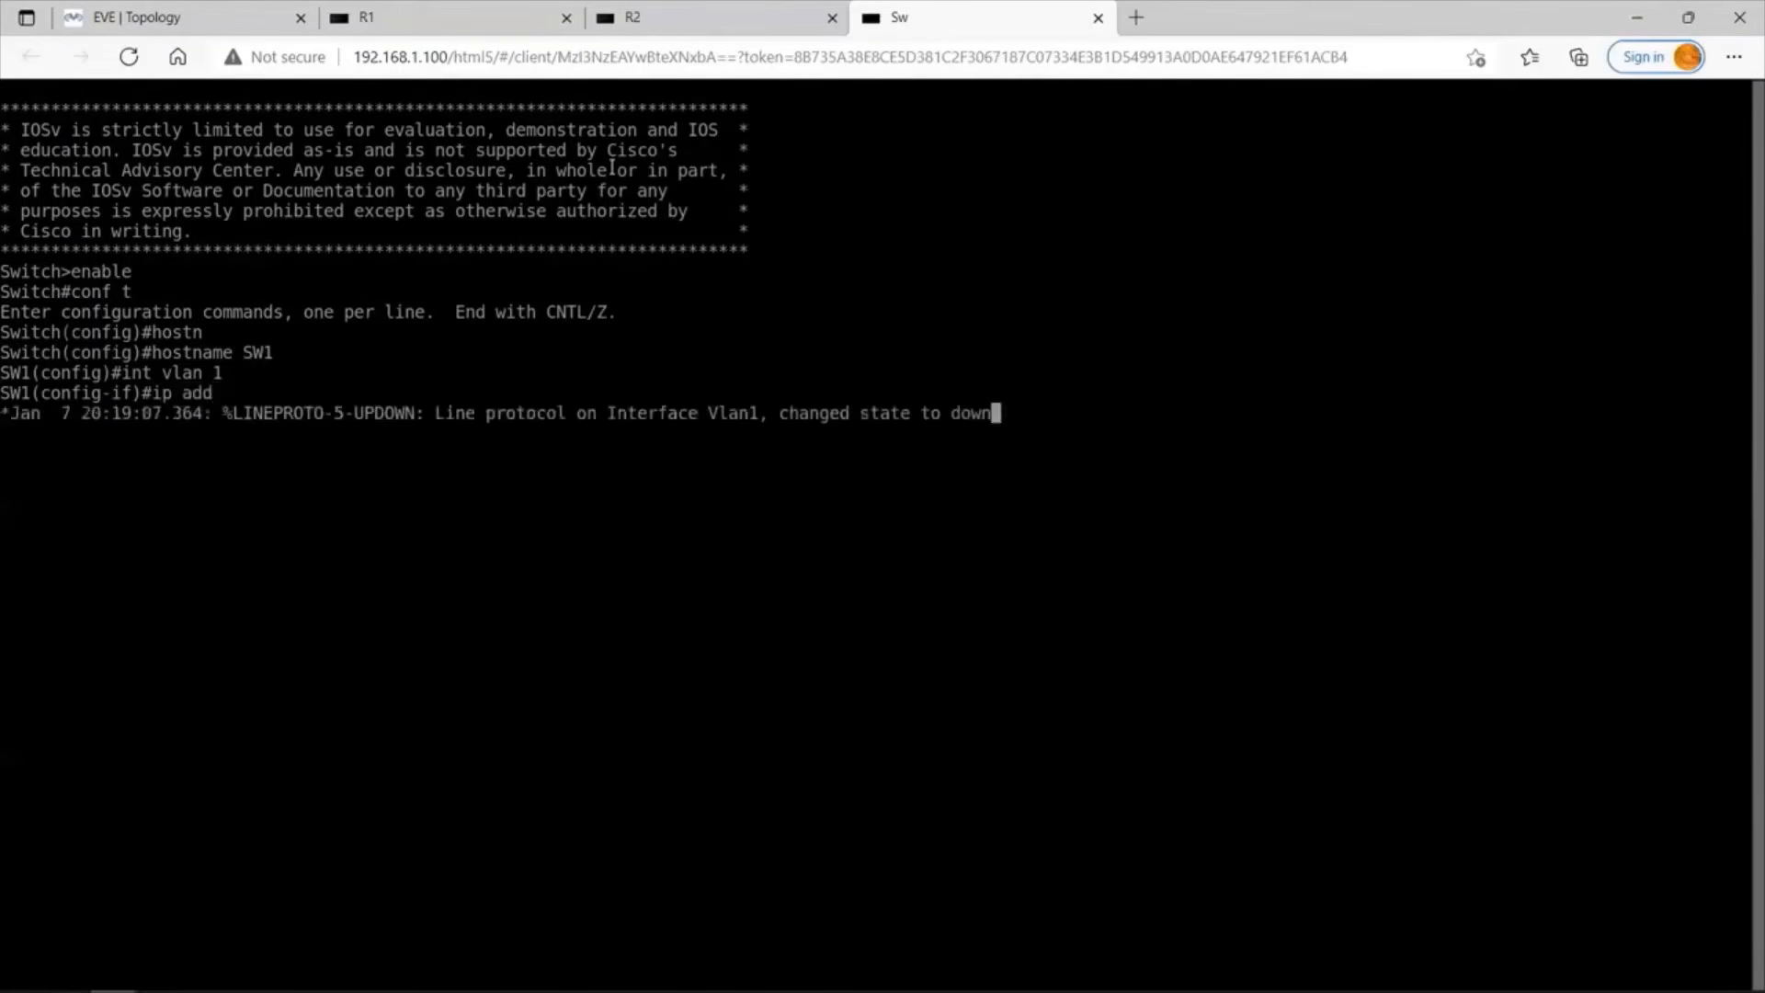
{"action": "key", "text": "Tab"}
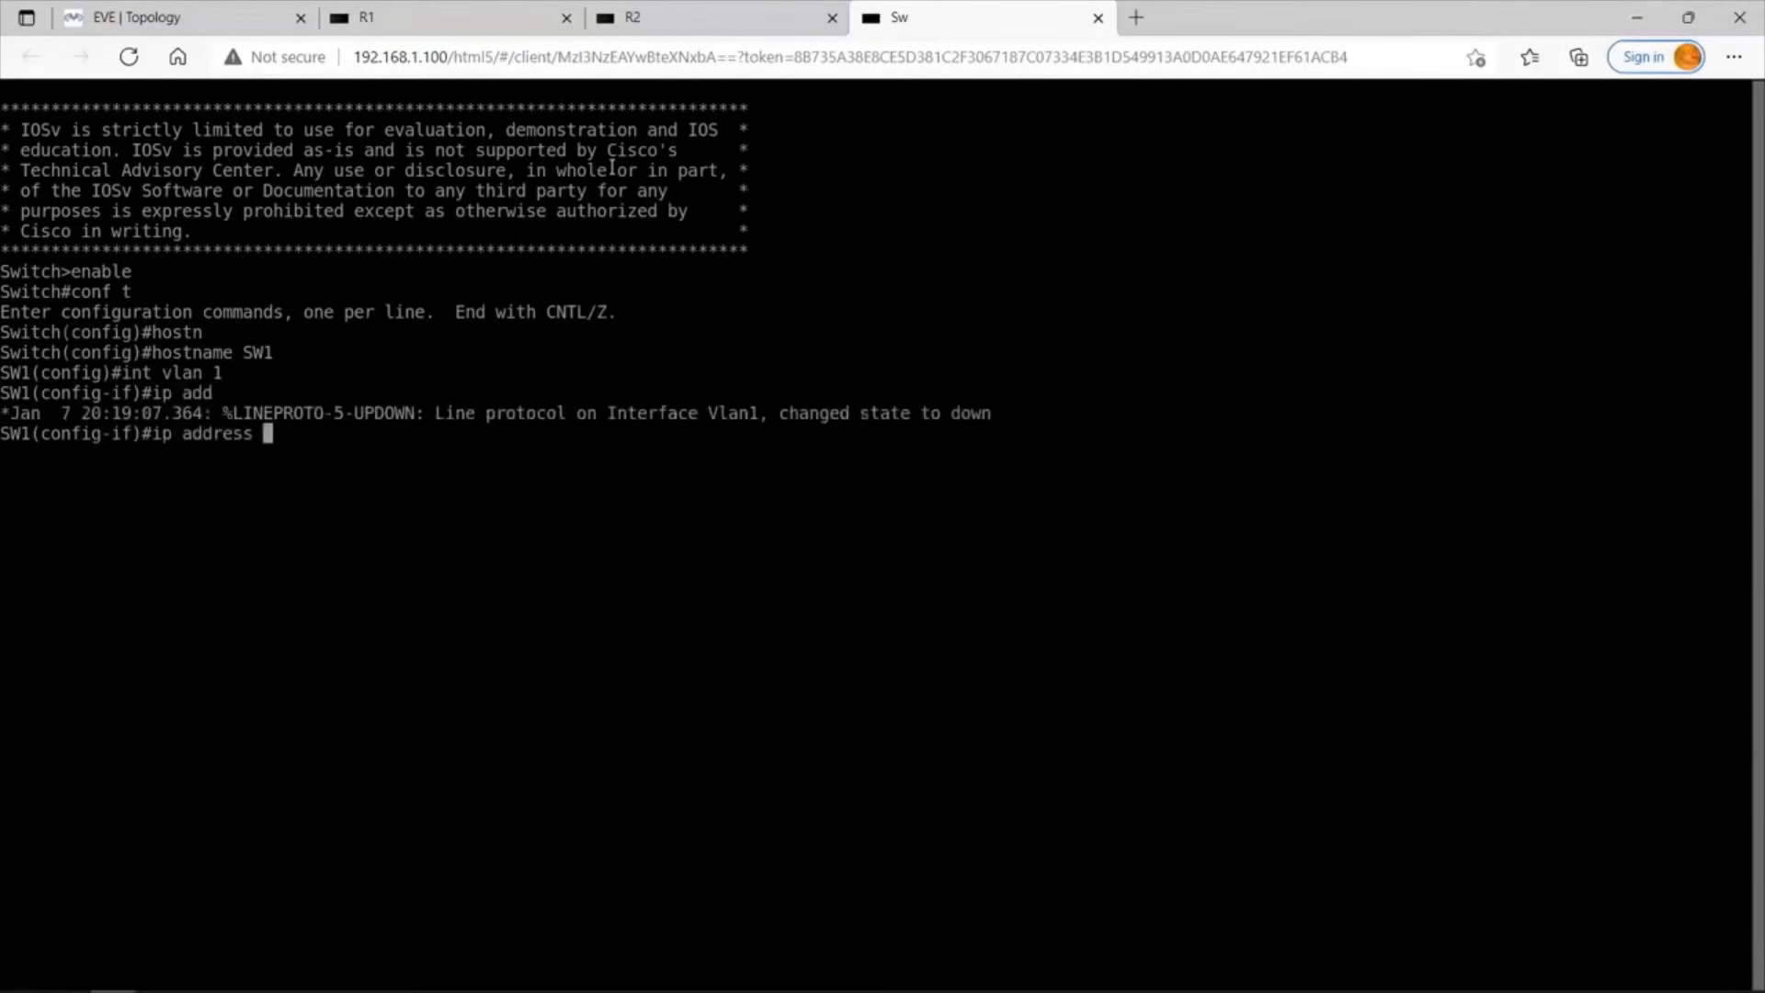
{"action": "type", "text": "10.10.10.10 255.255.255"}
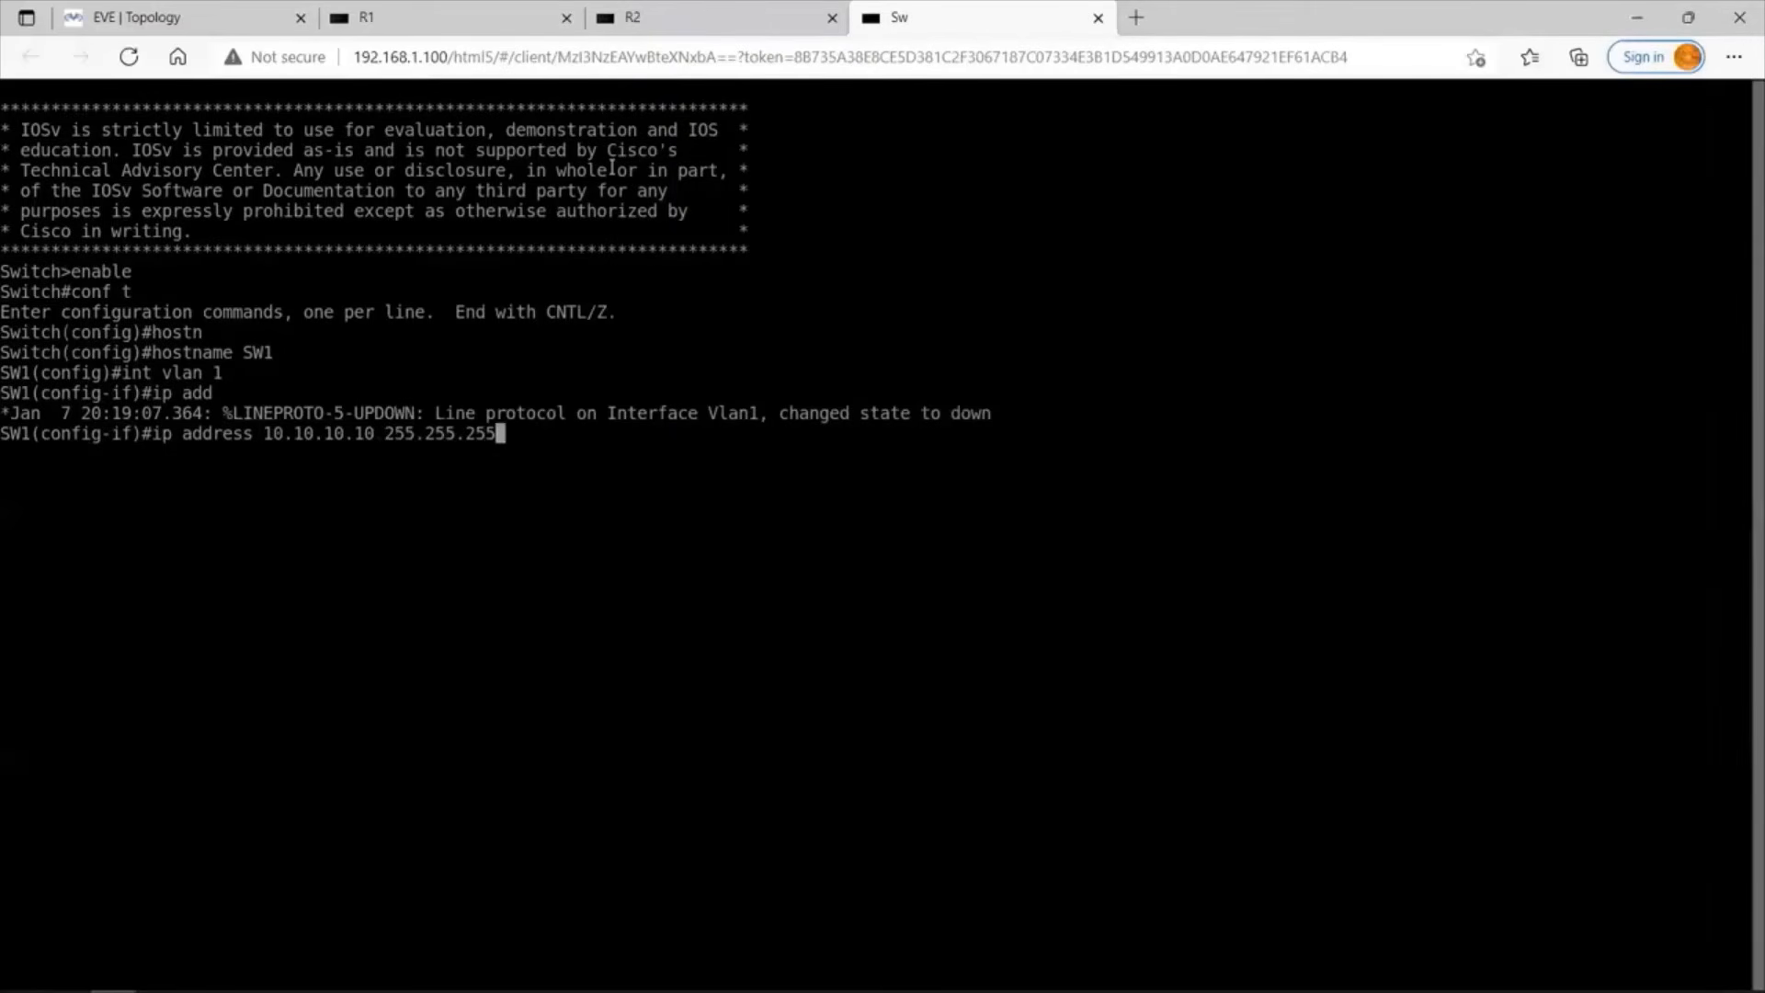
{"action": "type", "text": ".0"}
{"action": "key", "text": "Return"}
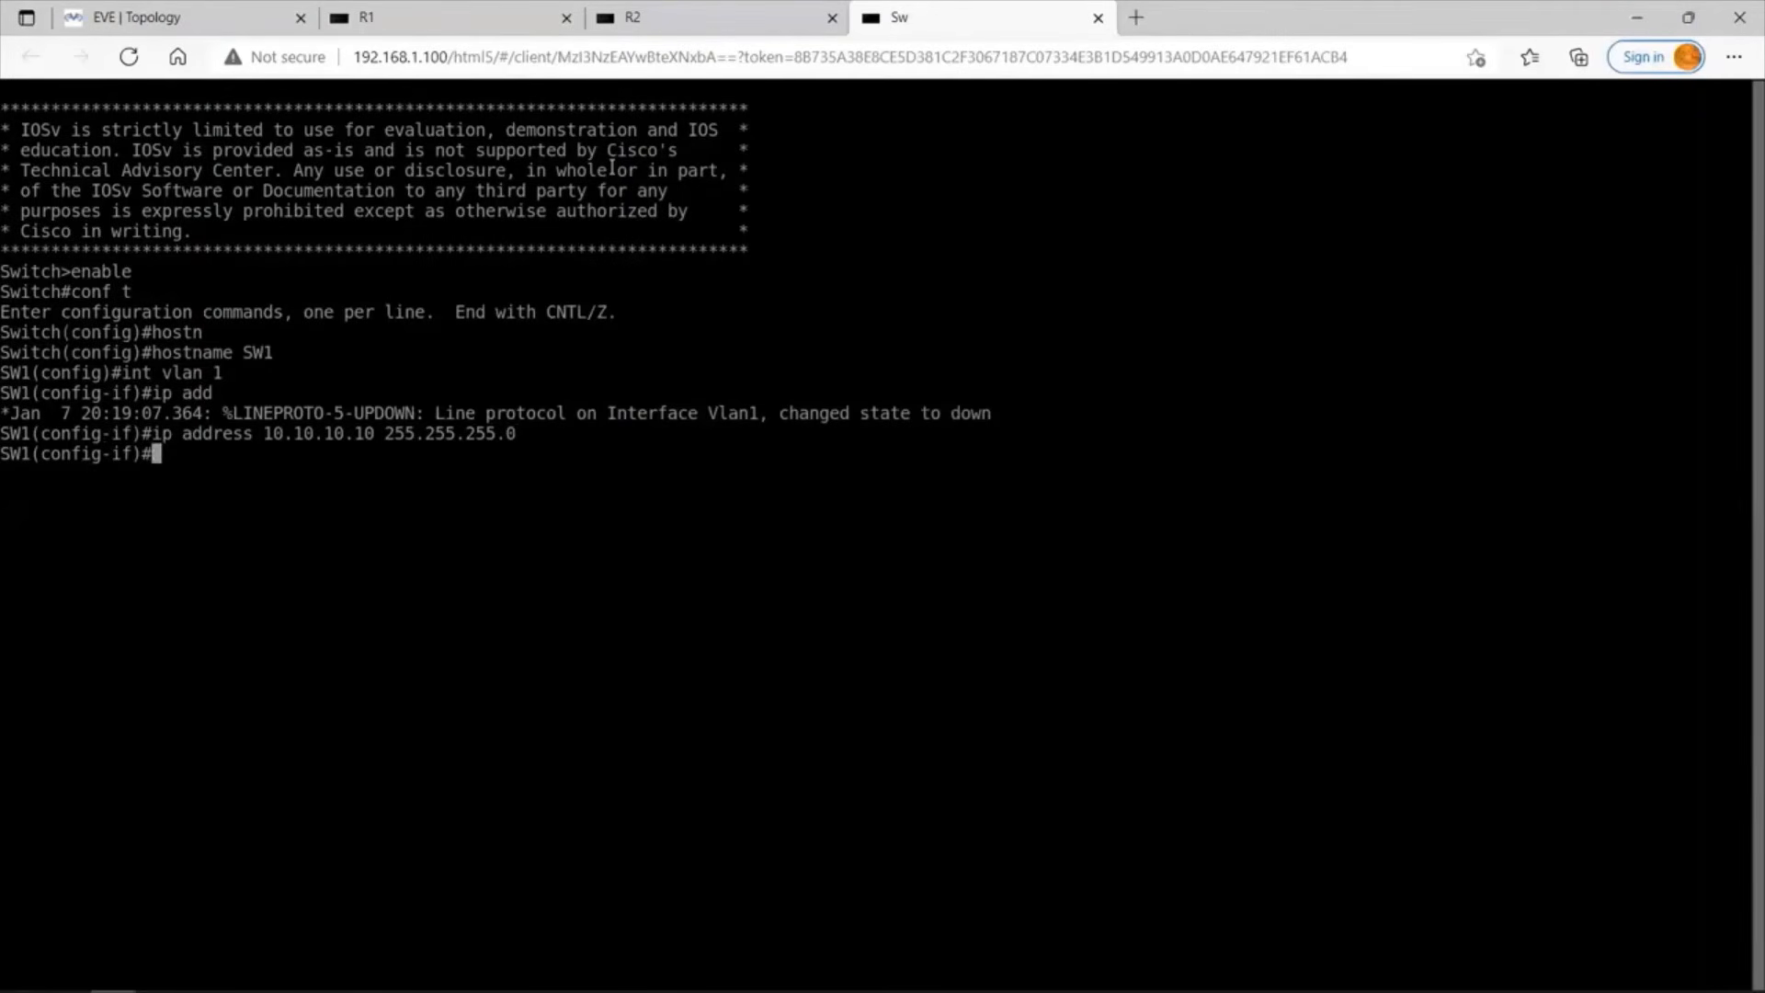
Enable the VLAN 1 interface with no shutdown and end the switch's configuration mode.
{"action": "type", "text": "no sh"}
{"action": "key", "text": "Tab"}
{"action": "key", "text": "Return"}
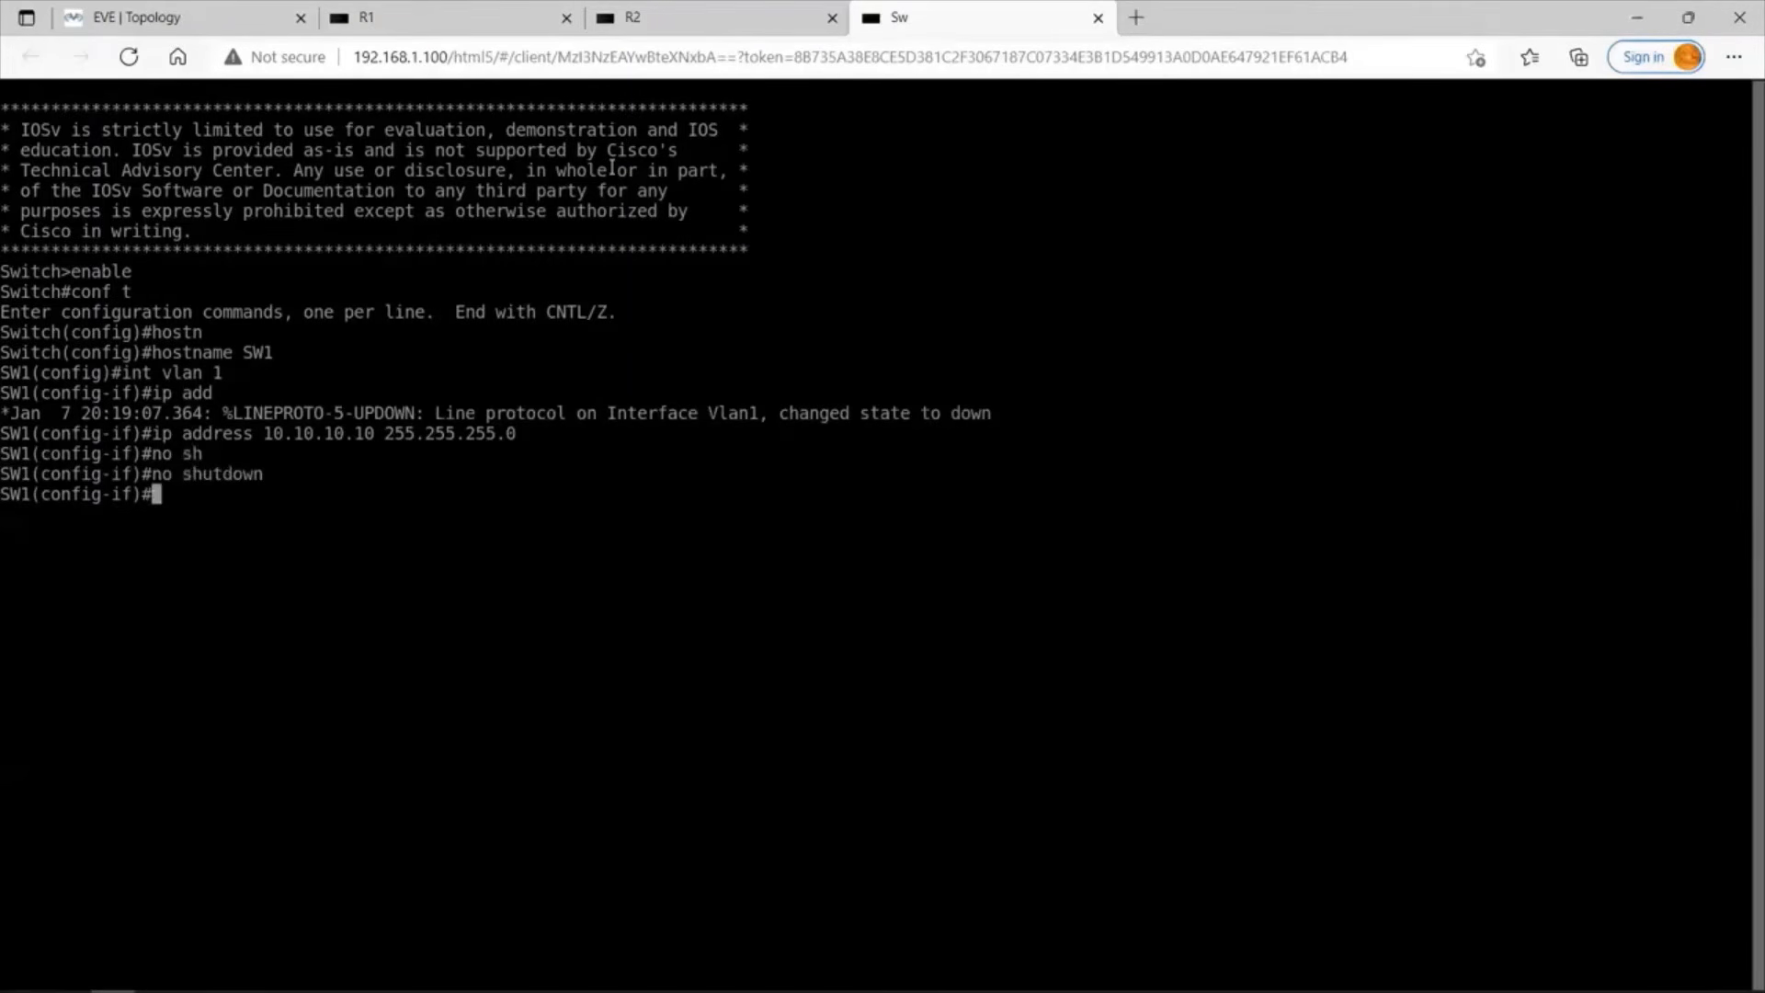
{"action": "type", "text": "end"}
{"action": "key", "text": "Return"}
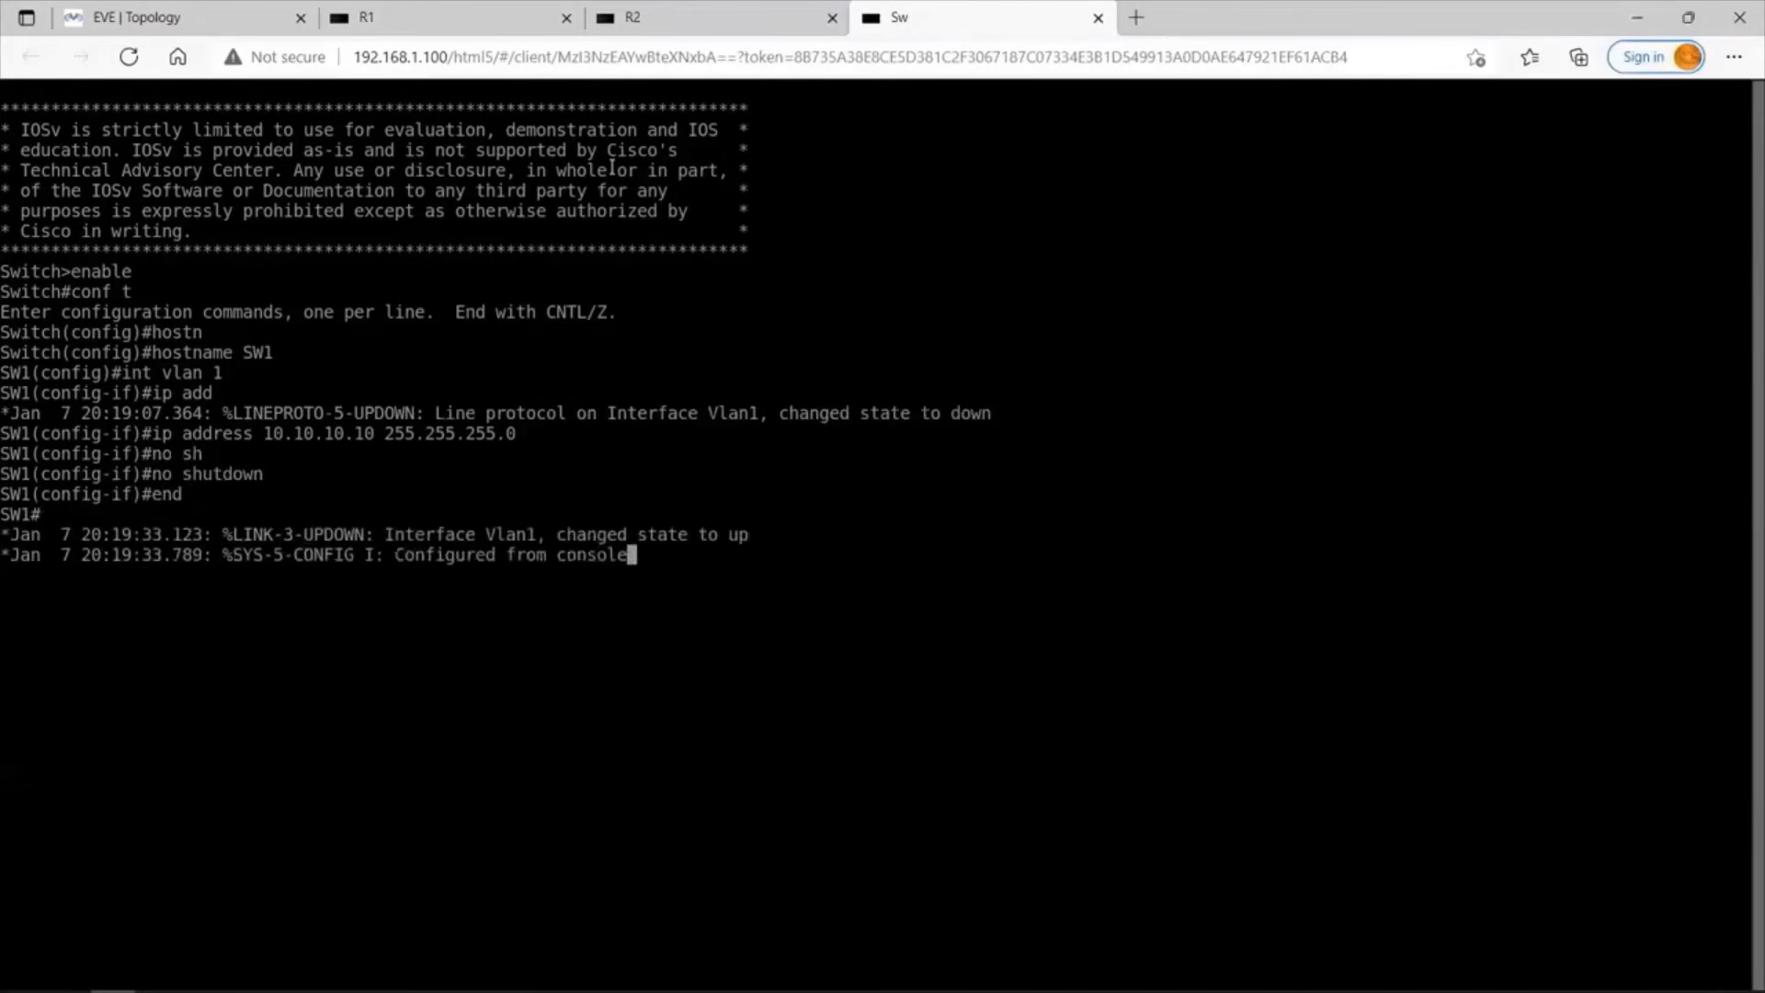
Show the switch's brief IP interface listing beginning at Vlan1 to check its address and status.
{"action": "key", "text": "Return"}
{"action": "type", "text": "s"}
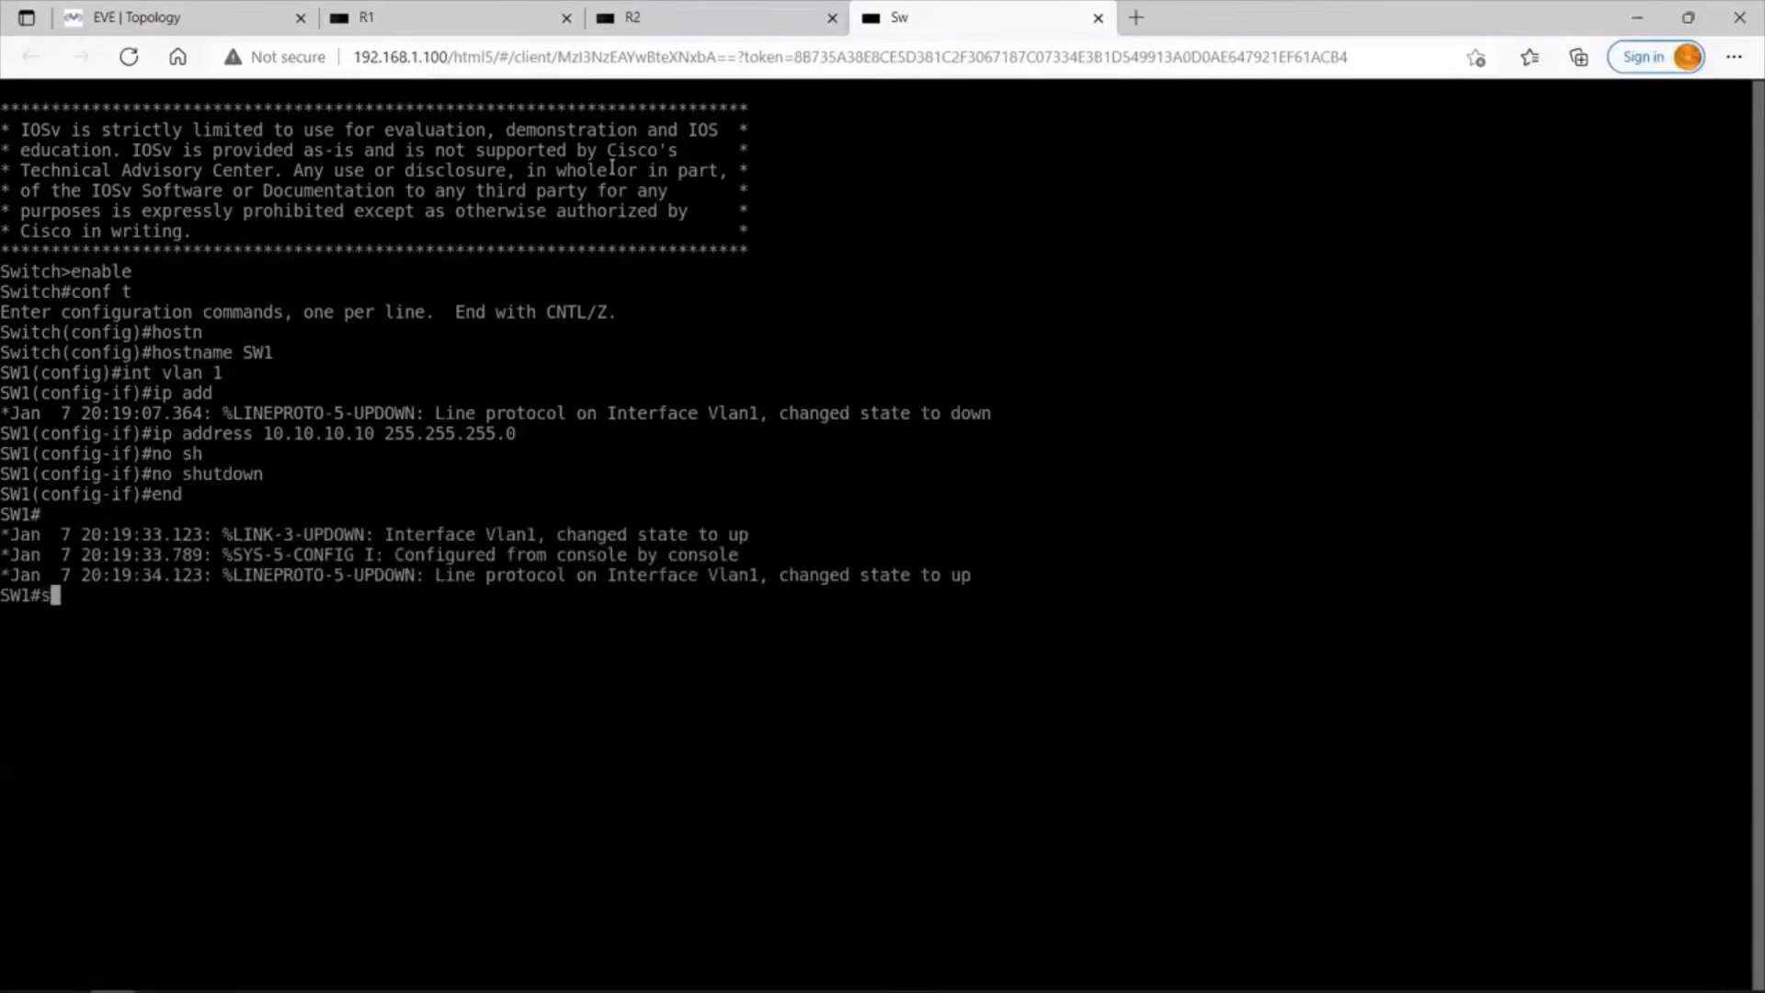
{"action": "type", "text": "h ip int br | b Vlan1"}
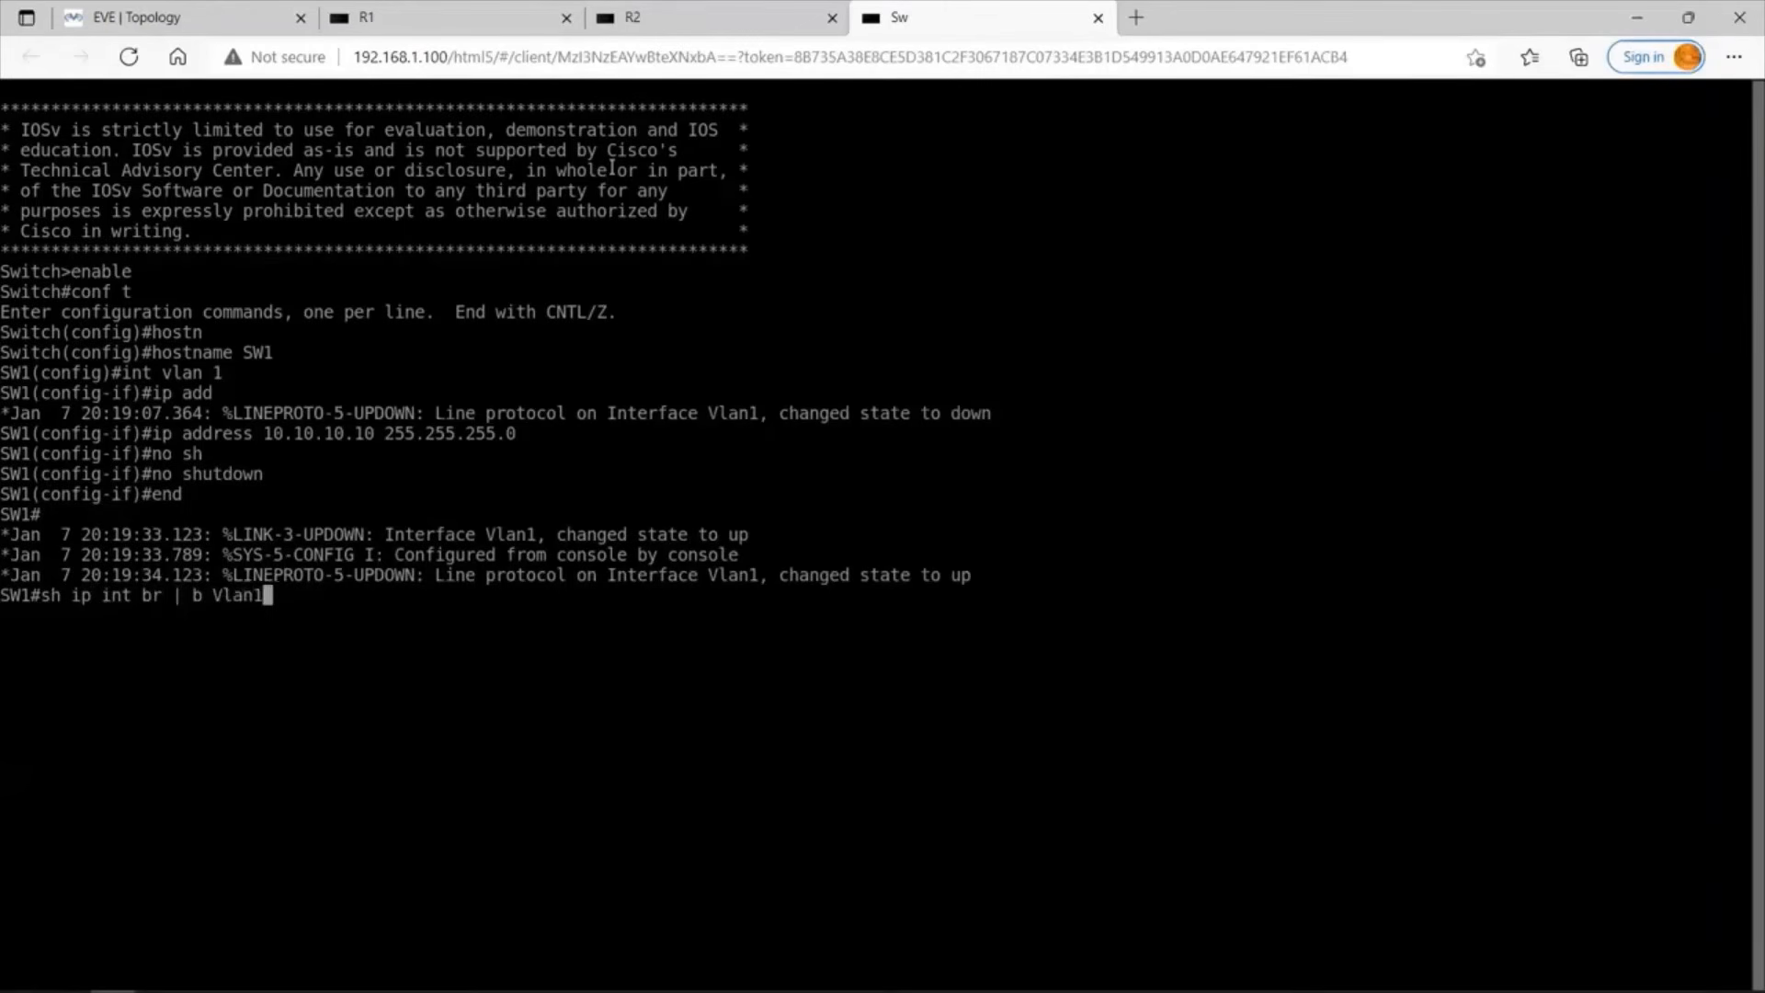
{"action": "key", "text": "Return"}
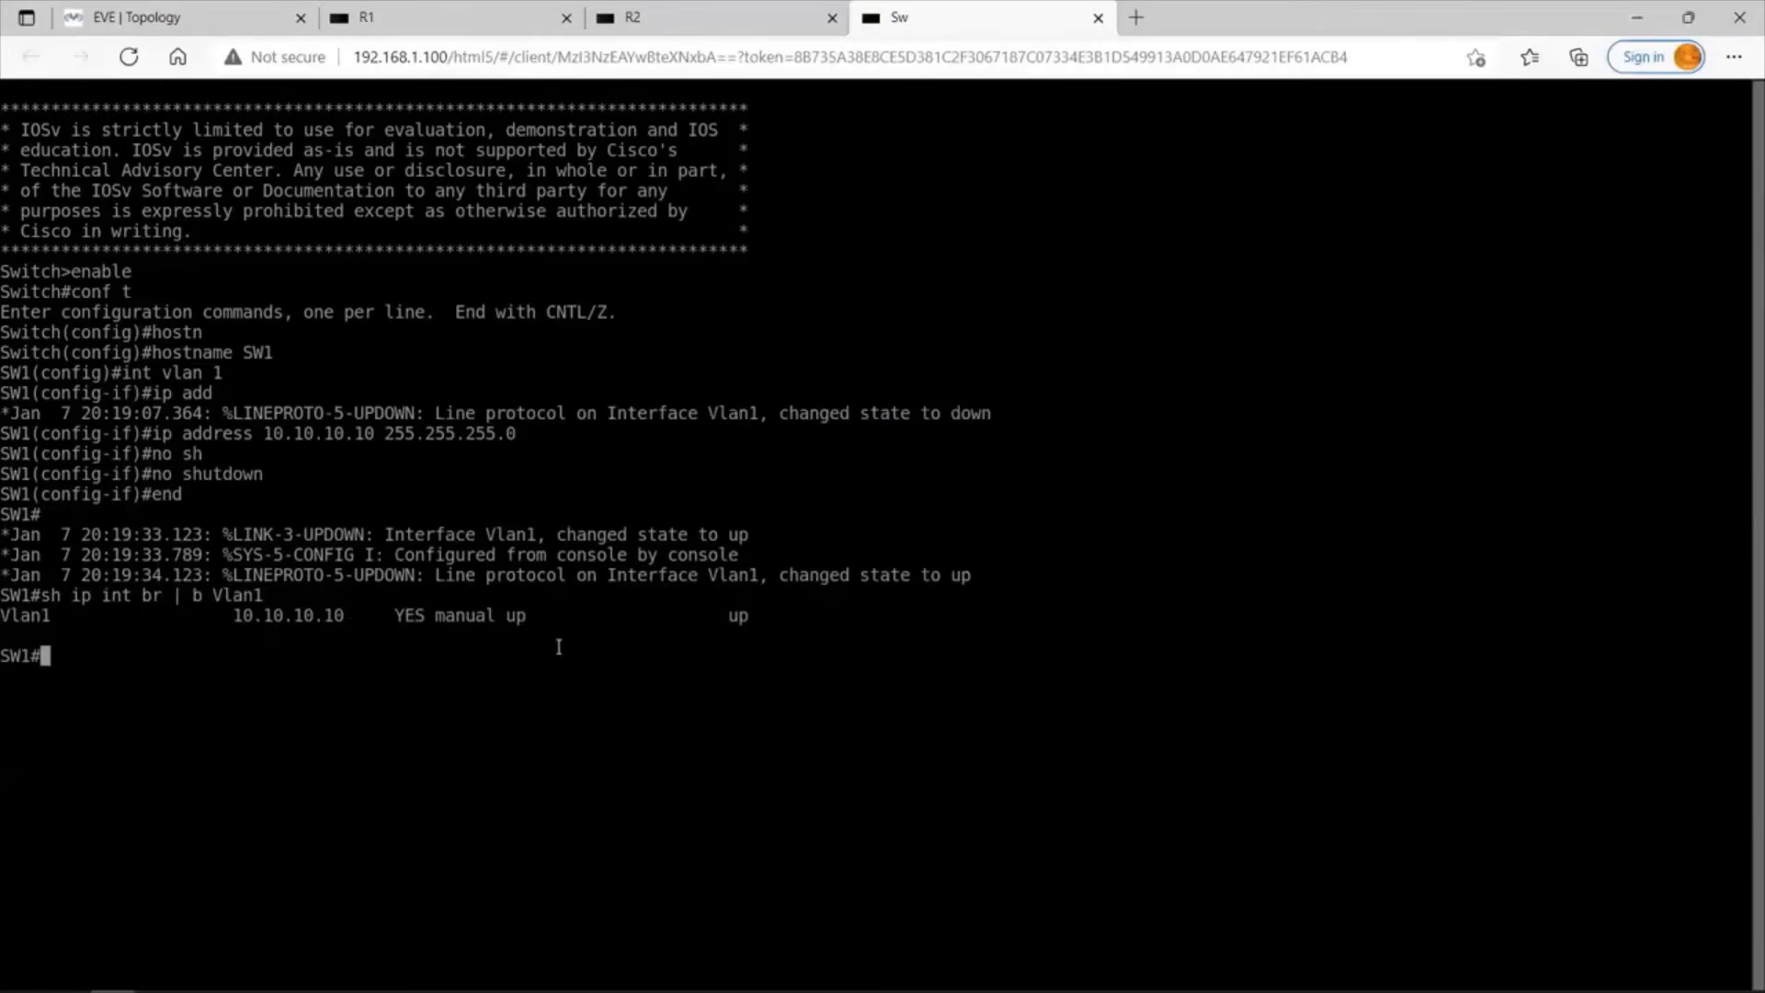
Switch to the R1 console and enter privileged EXEC mode.
{"action": "left_click", "coordinate": [408, 13]}
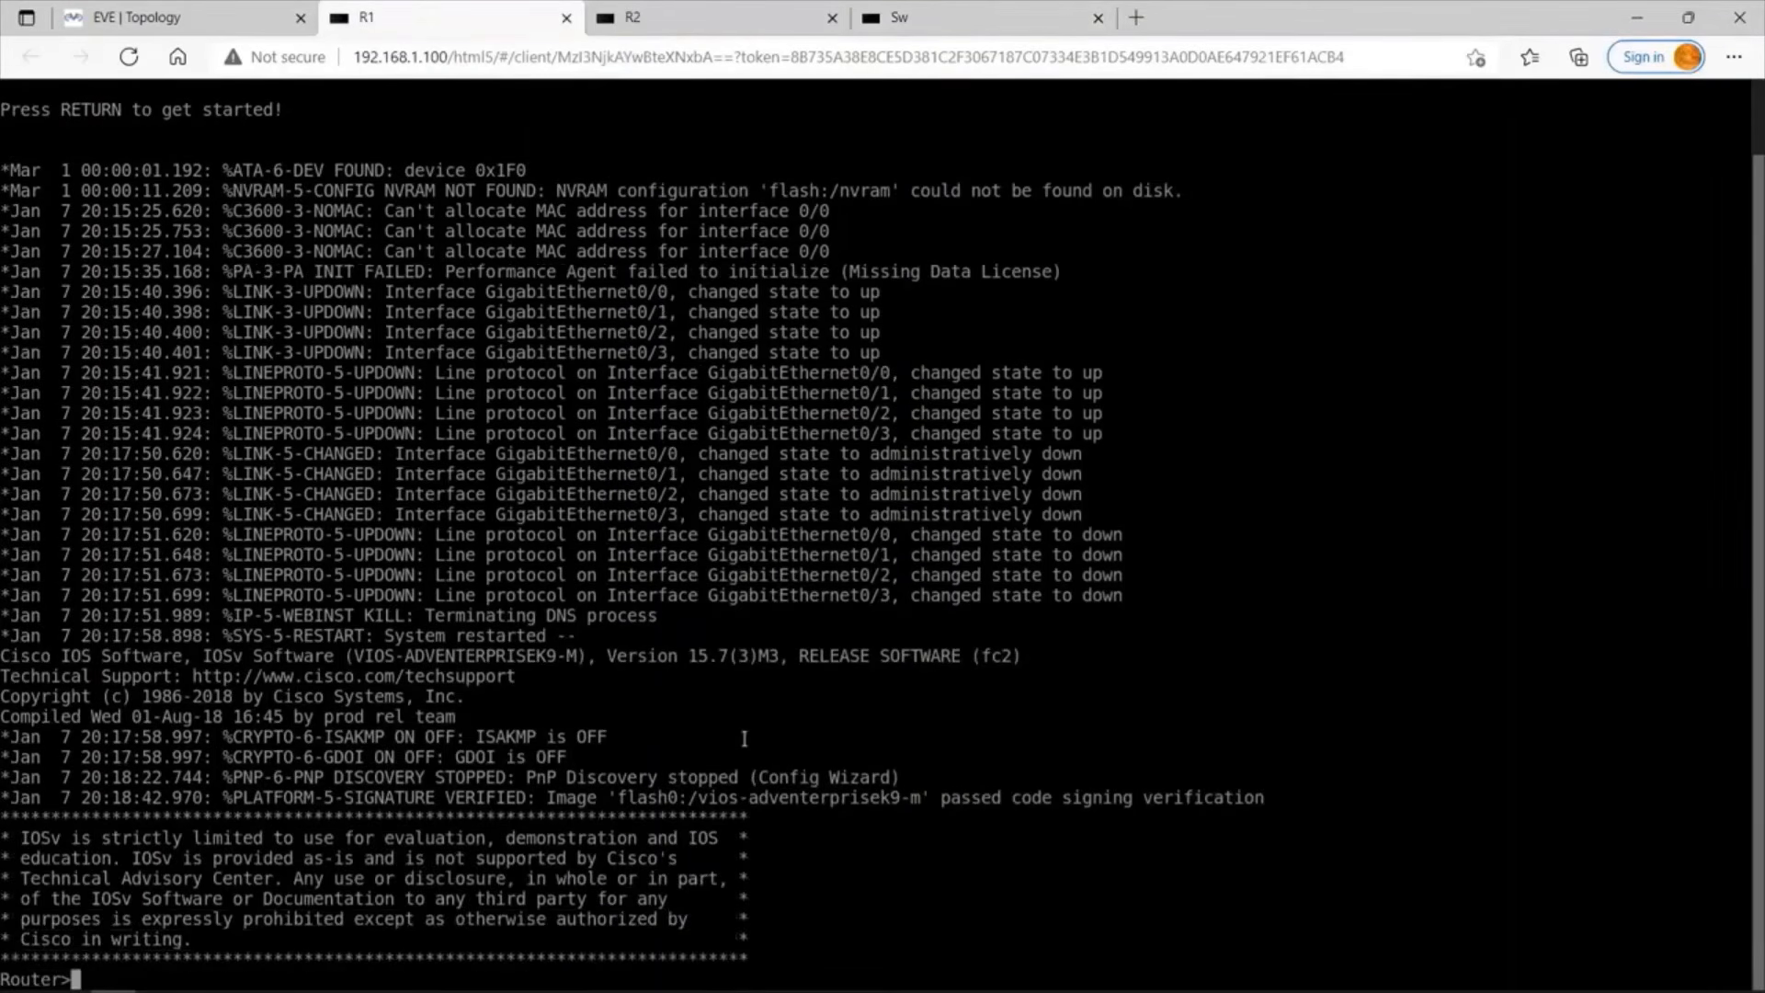
{"action": "key", "text": "Return"}
{"action": "key", "text": "Return"}
{"action": "key", "text": "Return"}
{"action": "key", "text": "Return"}
{"action": "key", "text": "Return"}
{"action": "key", "text": "Return"}
{"action": "key", "text": "Return"}
{"action": "key", "text": "Return"}
{"action": "key", "text": "Return"}
{"action": "key", "text": "Return"}
{"action": "key", "text": "Return"}
{"action": "key", "text": "Return"}
{"action": "key", "text": "Return"}
{"action": "key", "text": "Return"}
{"action": "key", "text": "Return"}
{"action": "type", "text": "en"}
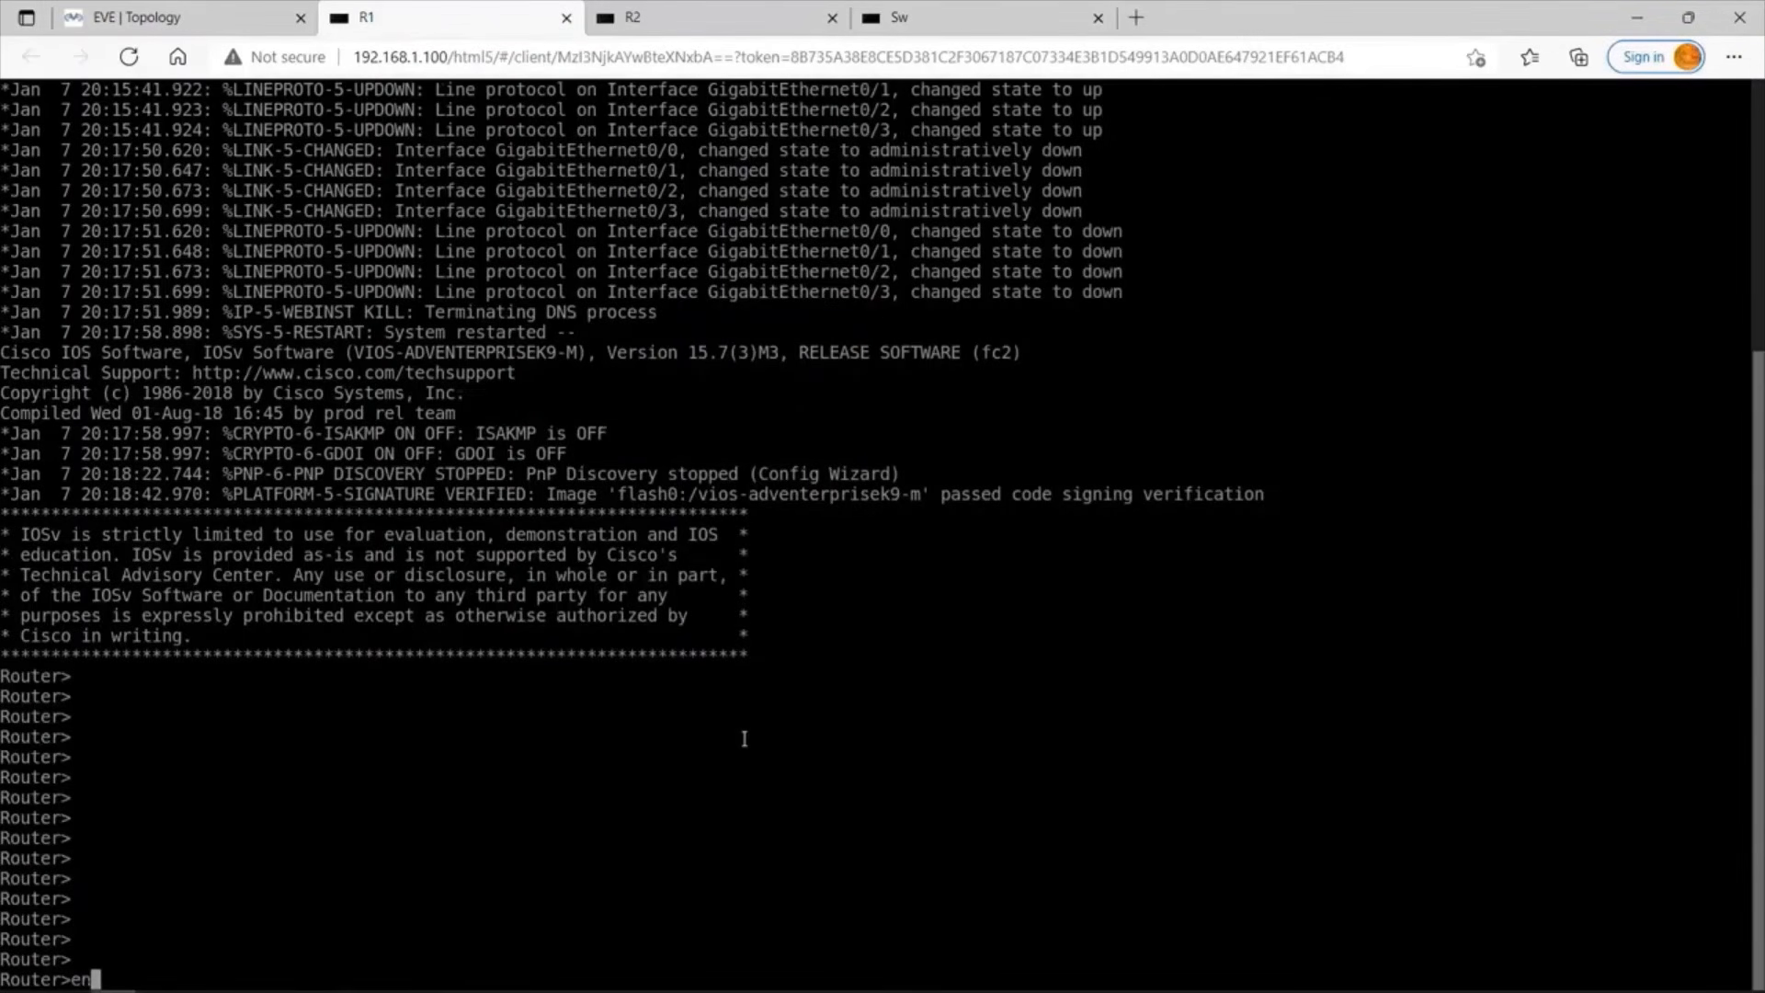
{"action": "key", "text": "Return"}
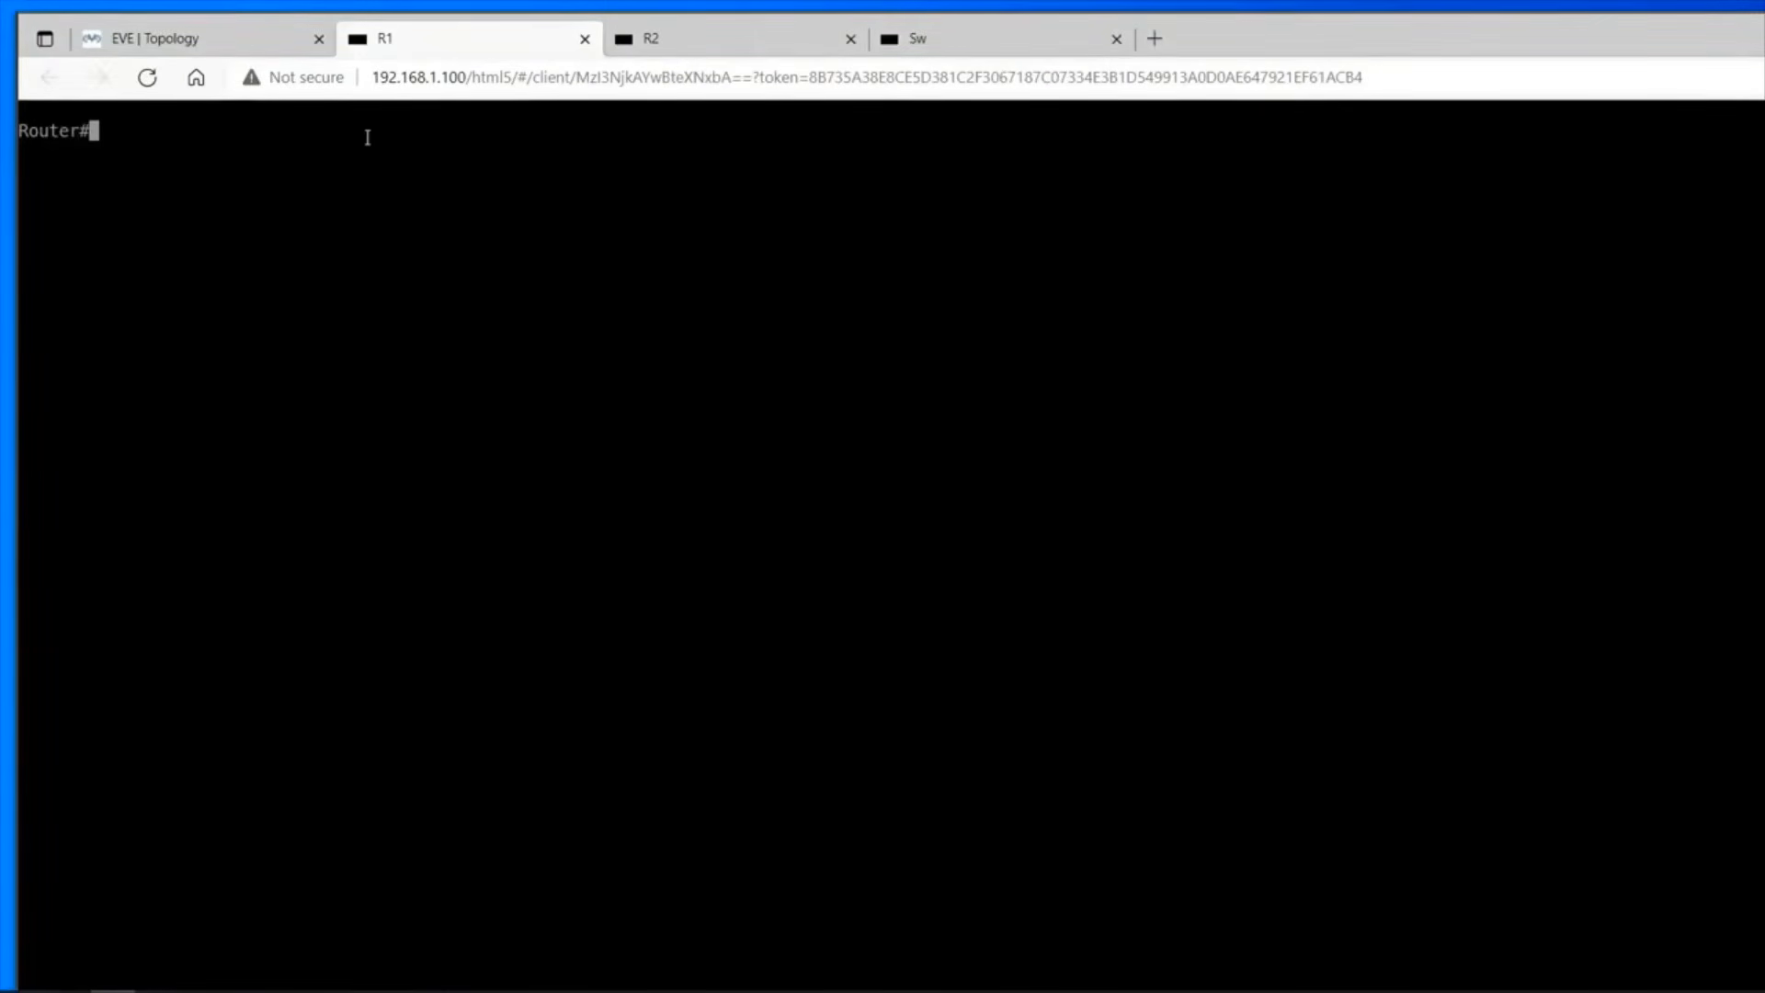
Enter global configuration mode on the first router and set its hostname to R1.
{"action": "type", "text": "conf t"}
{"action": "key", "text": "Return"}
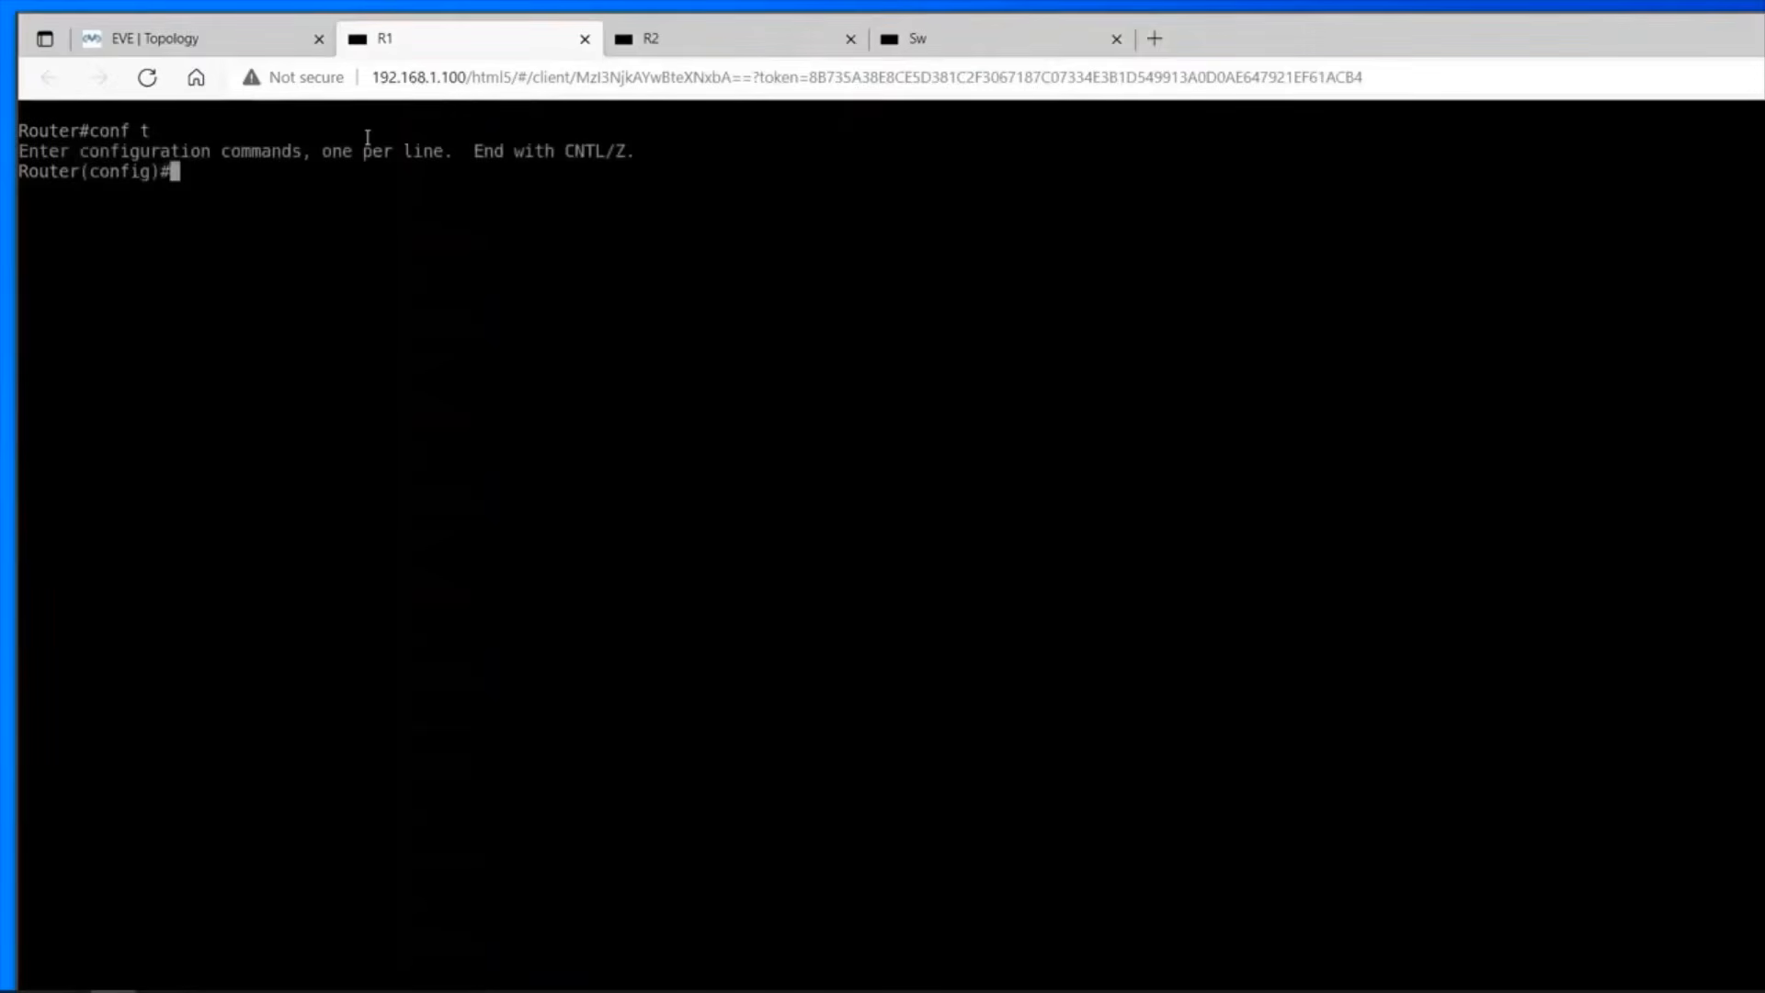
{"action": "type", "text": "hostn"}
{"action": "key", "text": "Tab"}
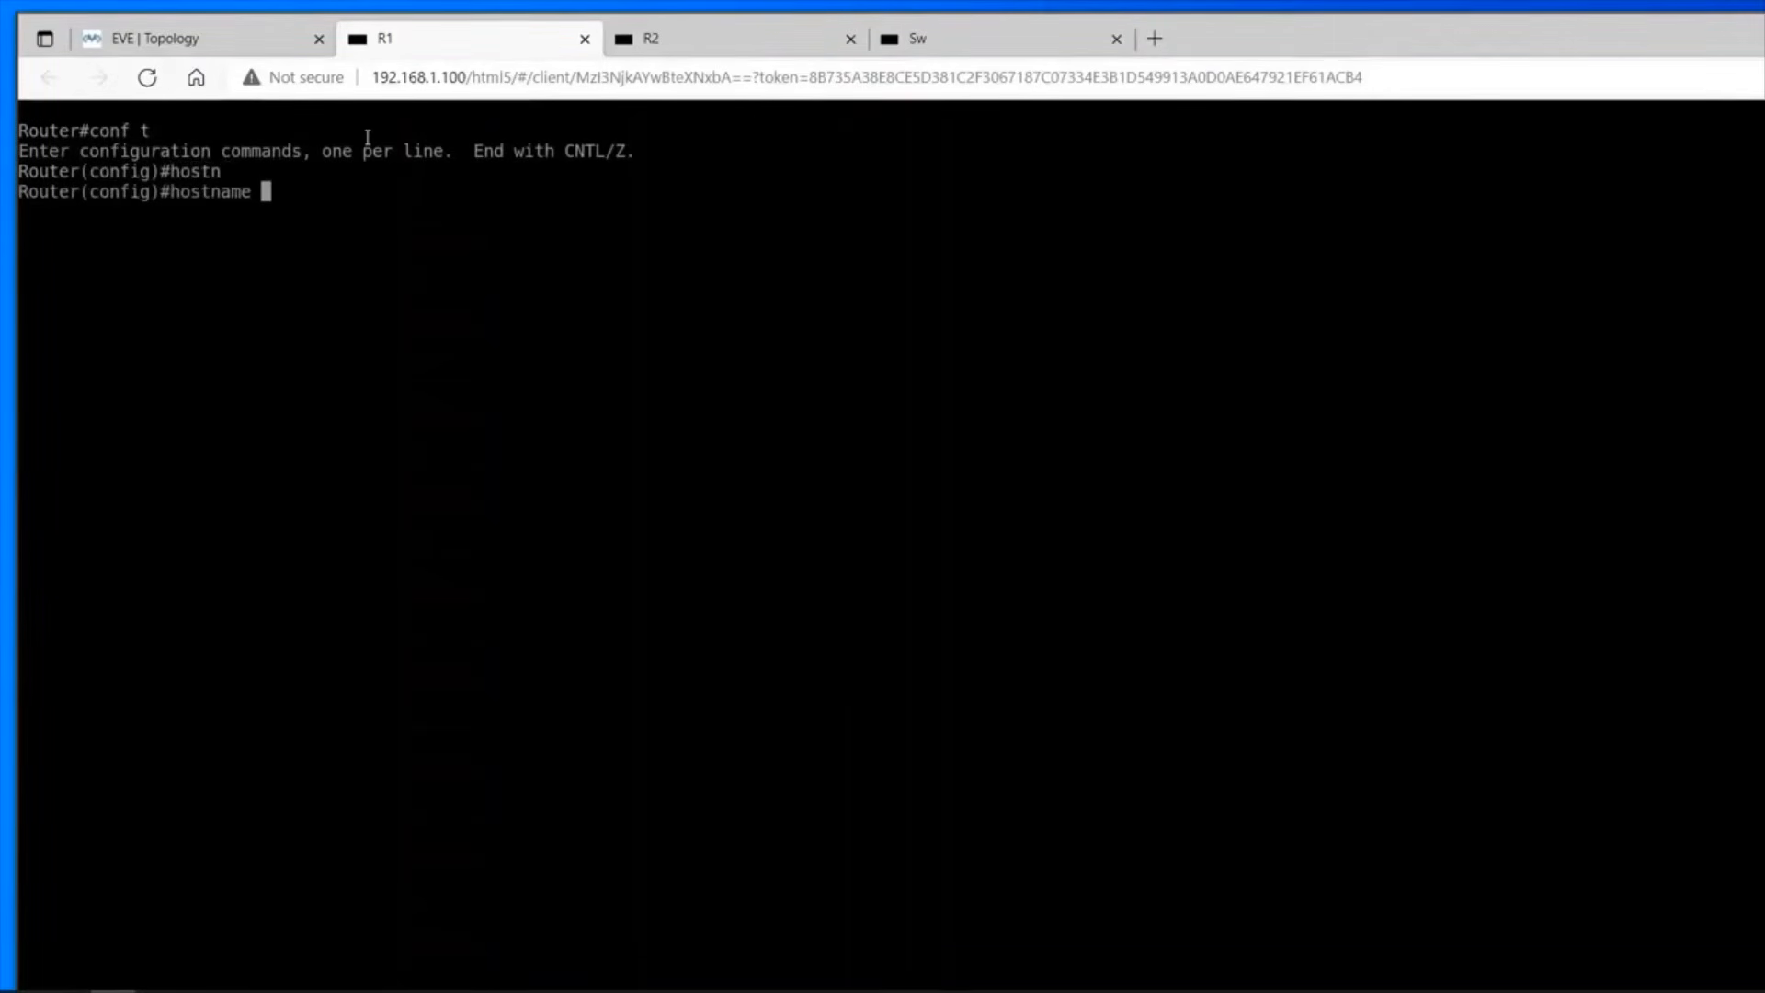
{"action": "type", "text": "R1"}
{"action": "key", "text": "Return"}
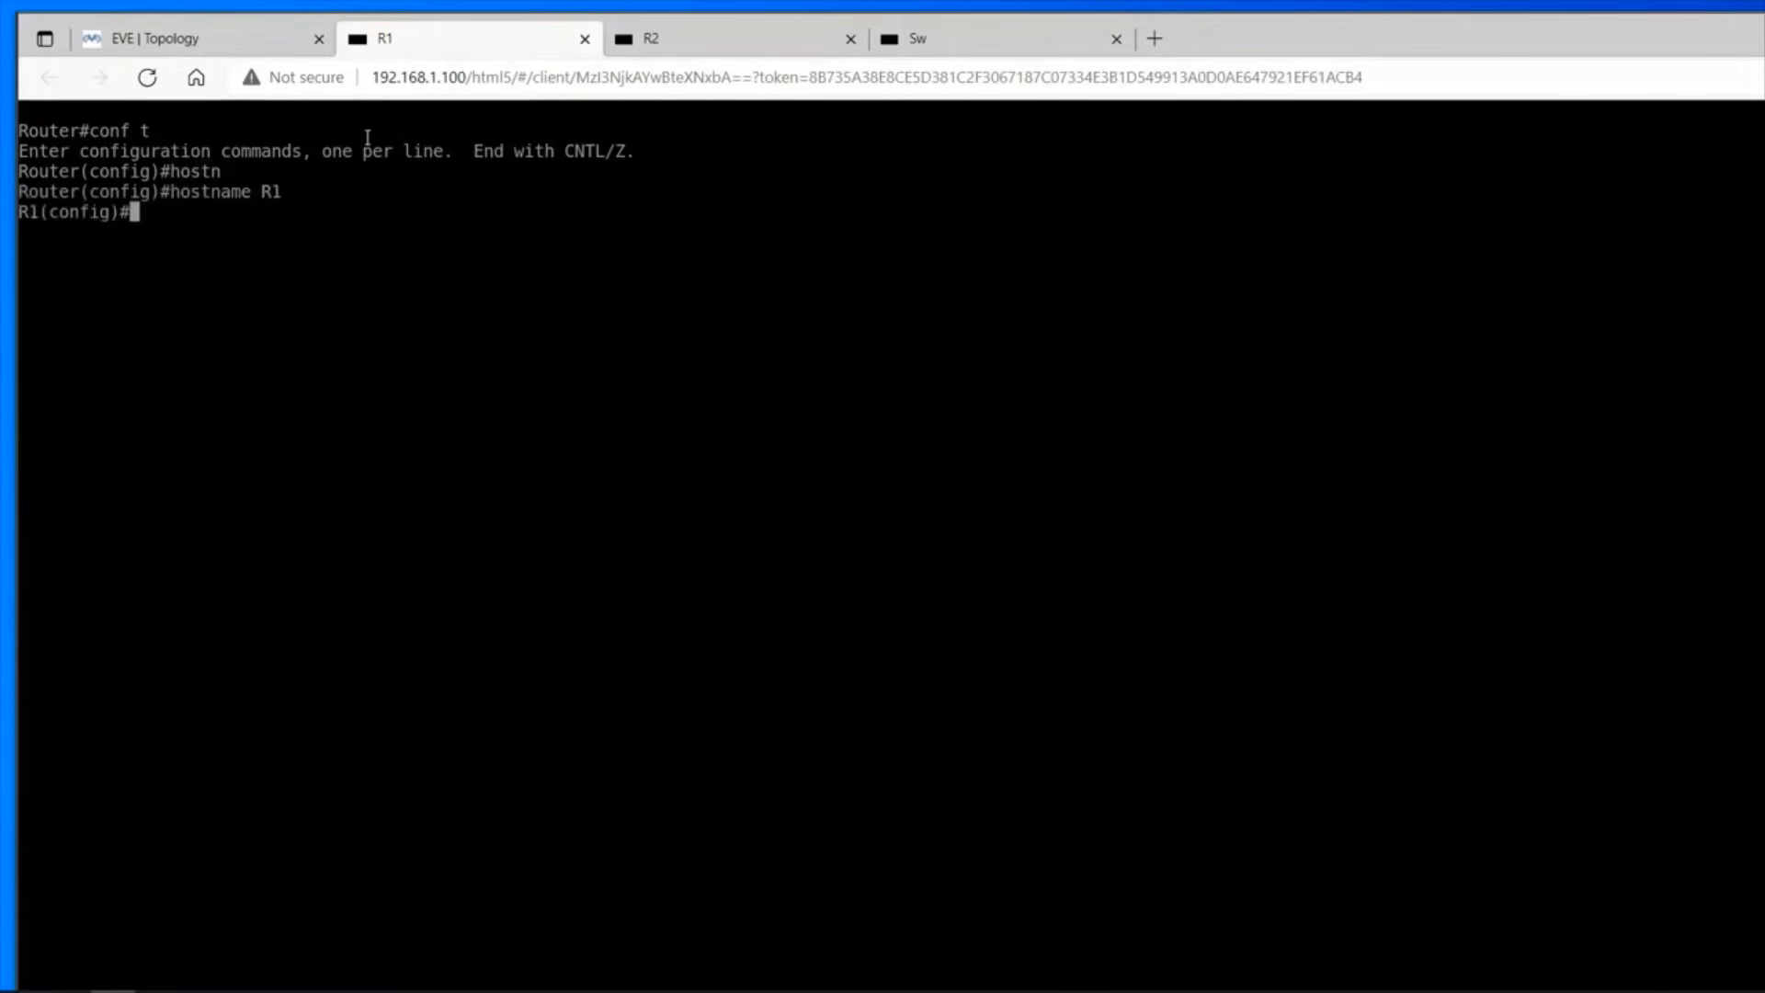
Assign IP address 10.10.10.30 with mask 255.255.255.0 to R1's interface g 0/0.
{"action": "type", "text": "int g 0/0"}
{"action": "key", "text": "Return"}
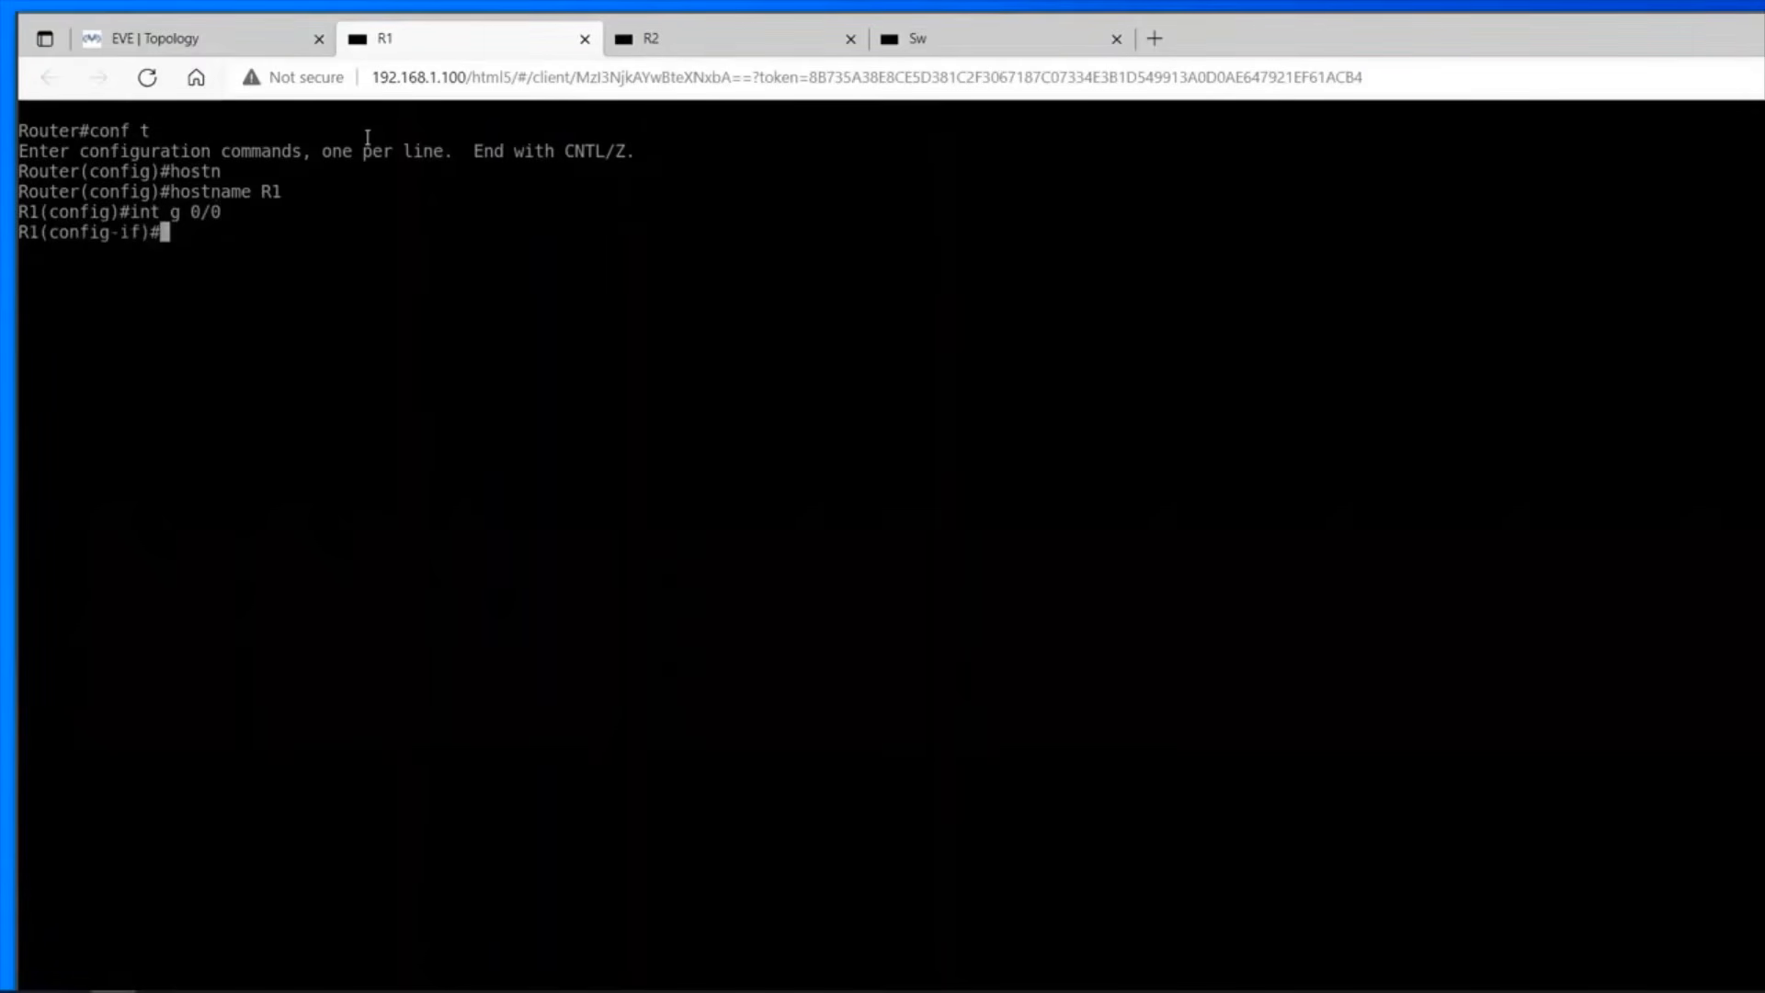
{"action": "type", "text": "ip add"}
{"action": "key", "text": "Tab"}
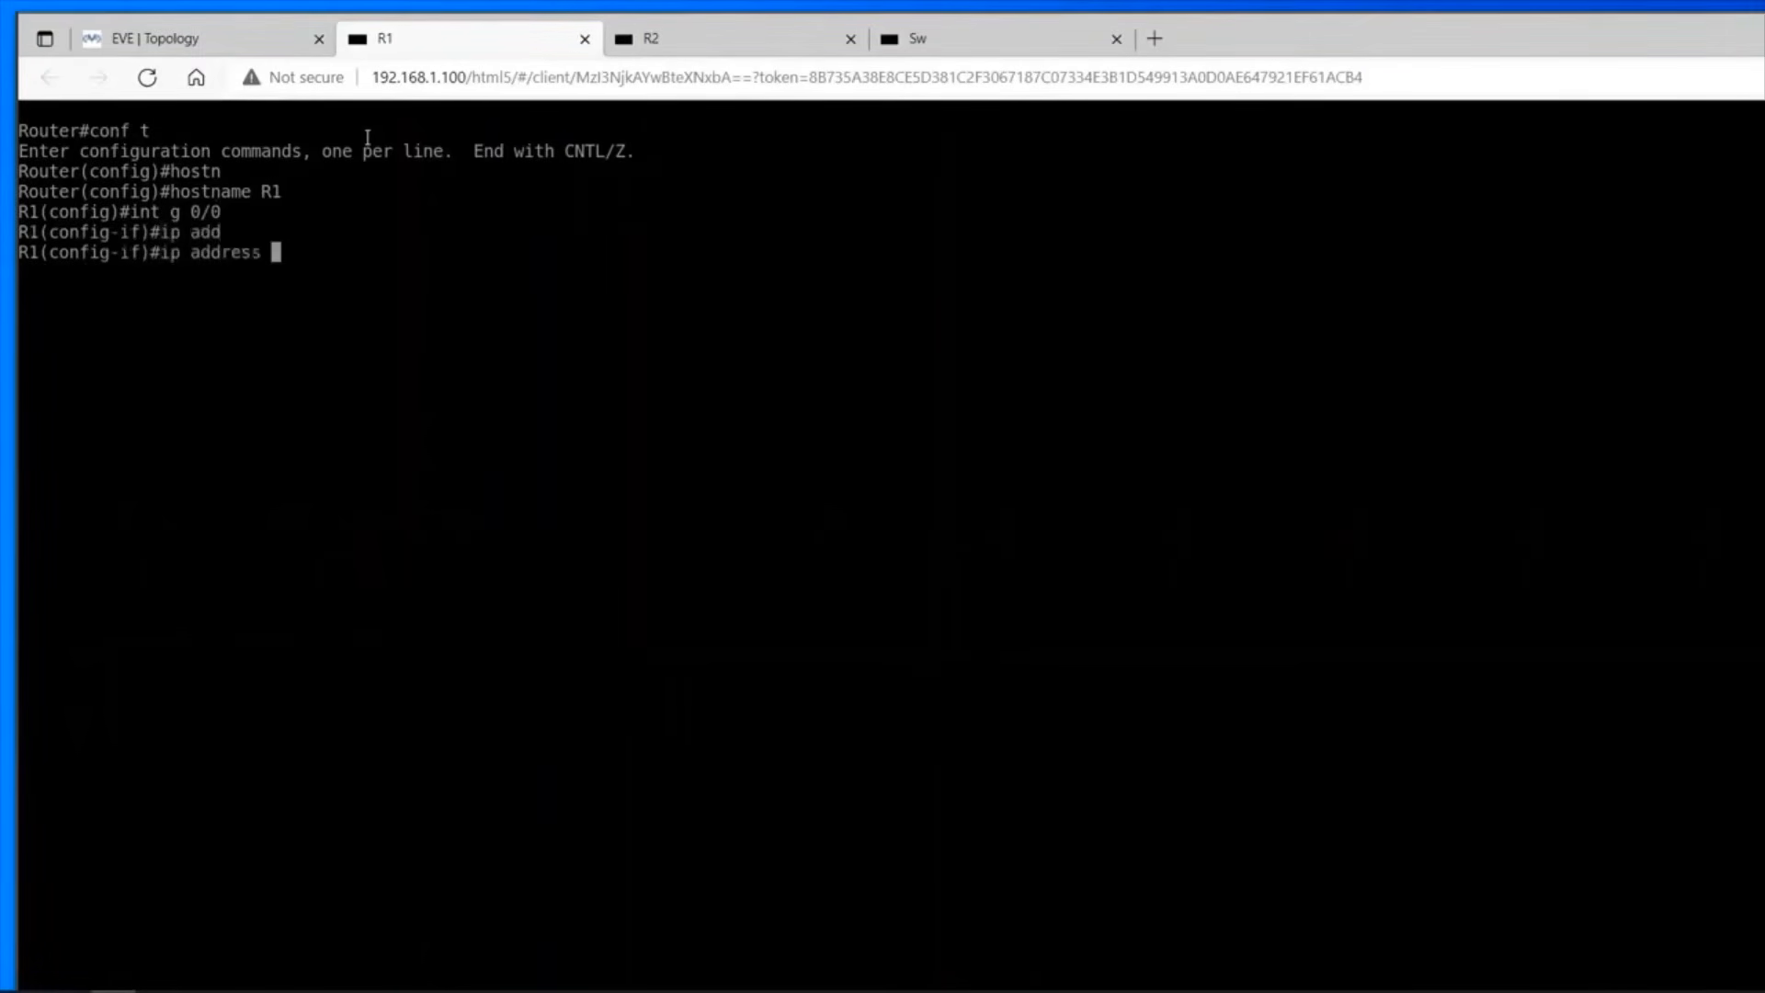
{"action": "type", "text": "10.10.10.30 255"}
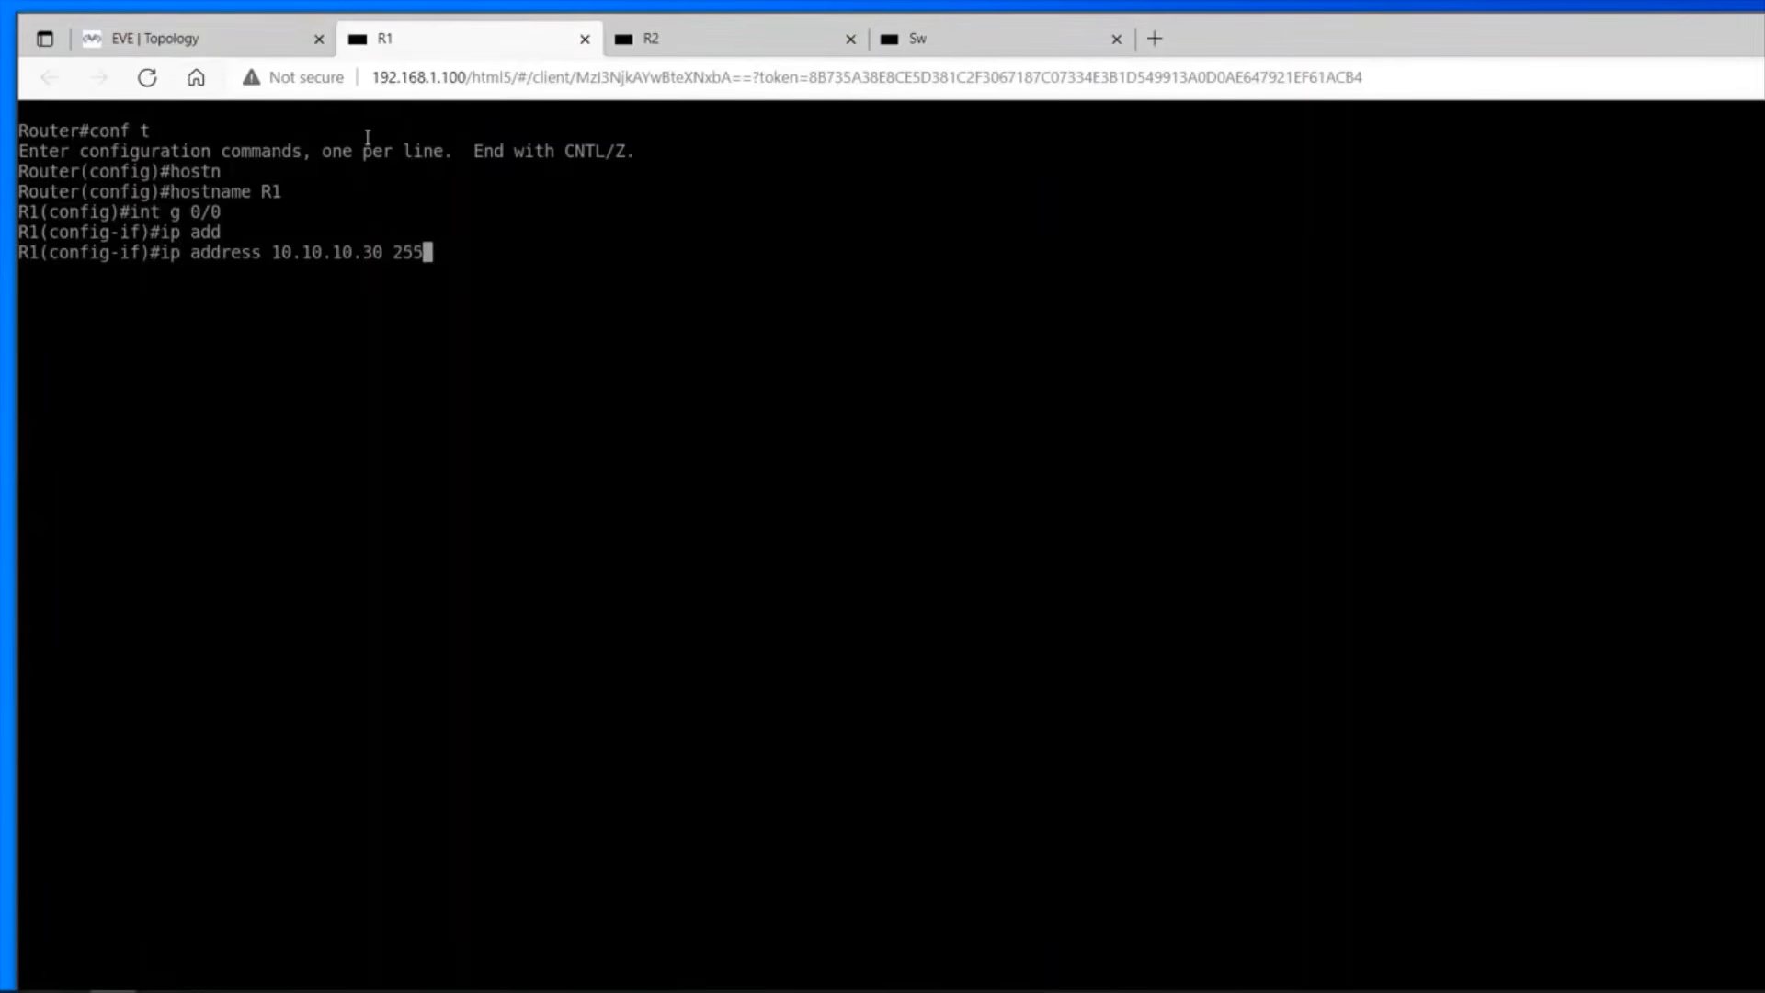
{"action": "type", "text": ".255.255.0"}
{"action": "key", "text": "Return"}
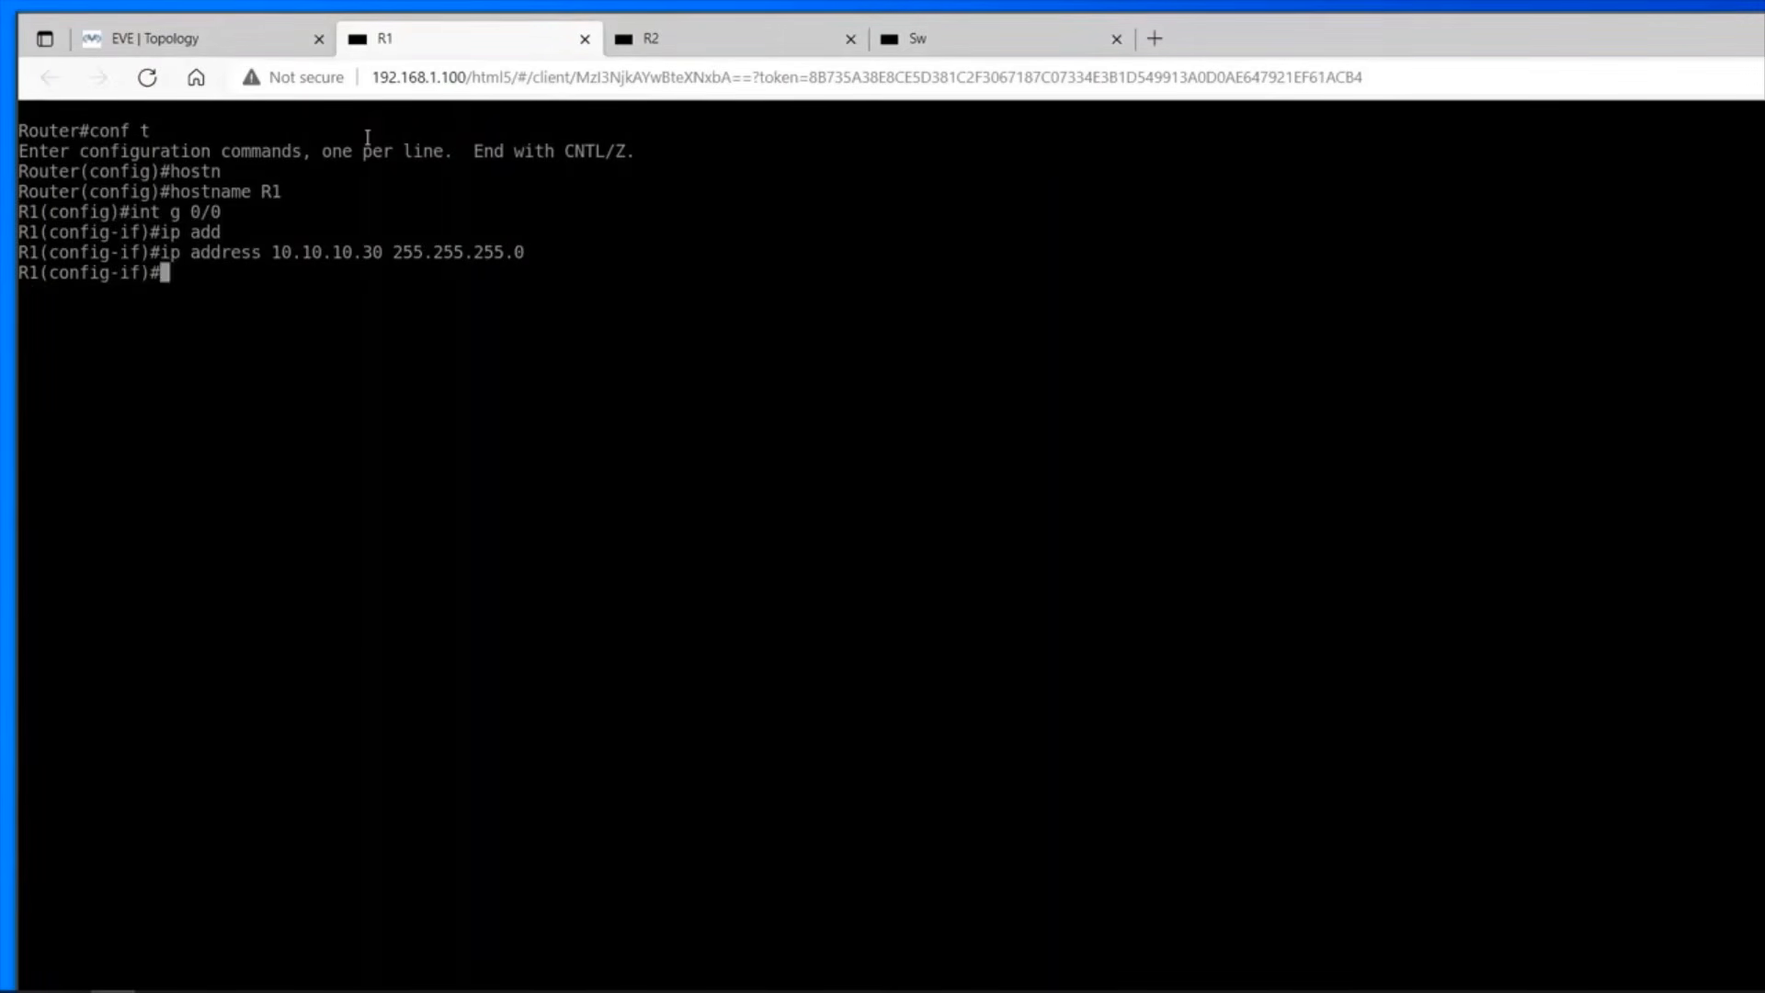
Enable R1's interface g 0/0 with no shut and end configuration mode.
{"action": "type", "text": "no shut"}
{"action": "key", "text": "Return"}
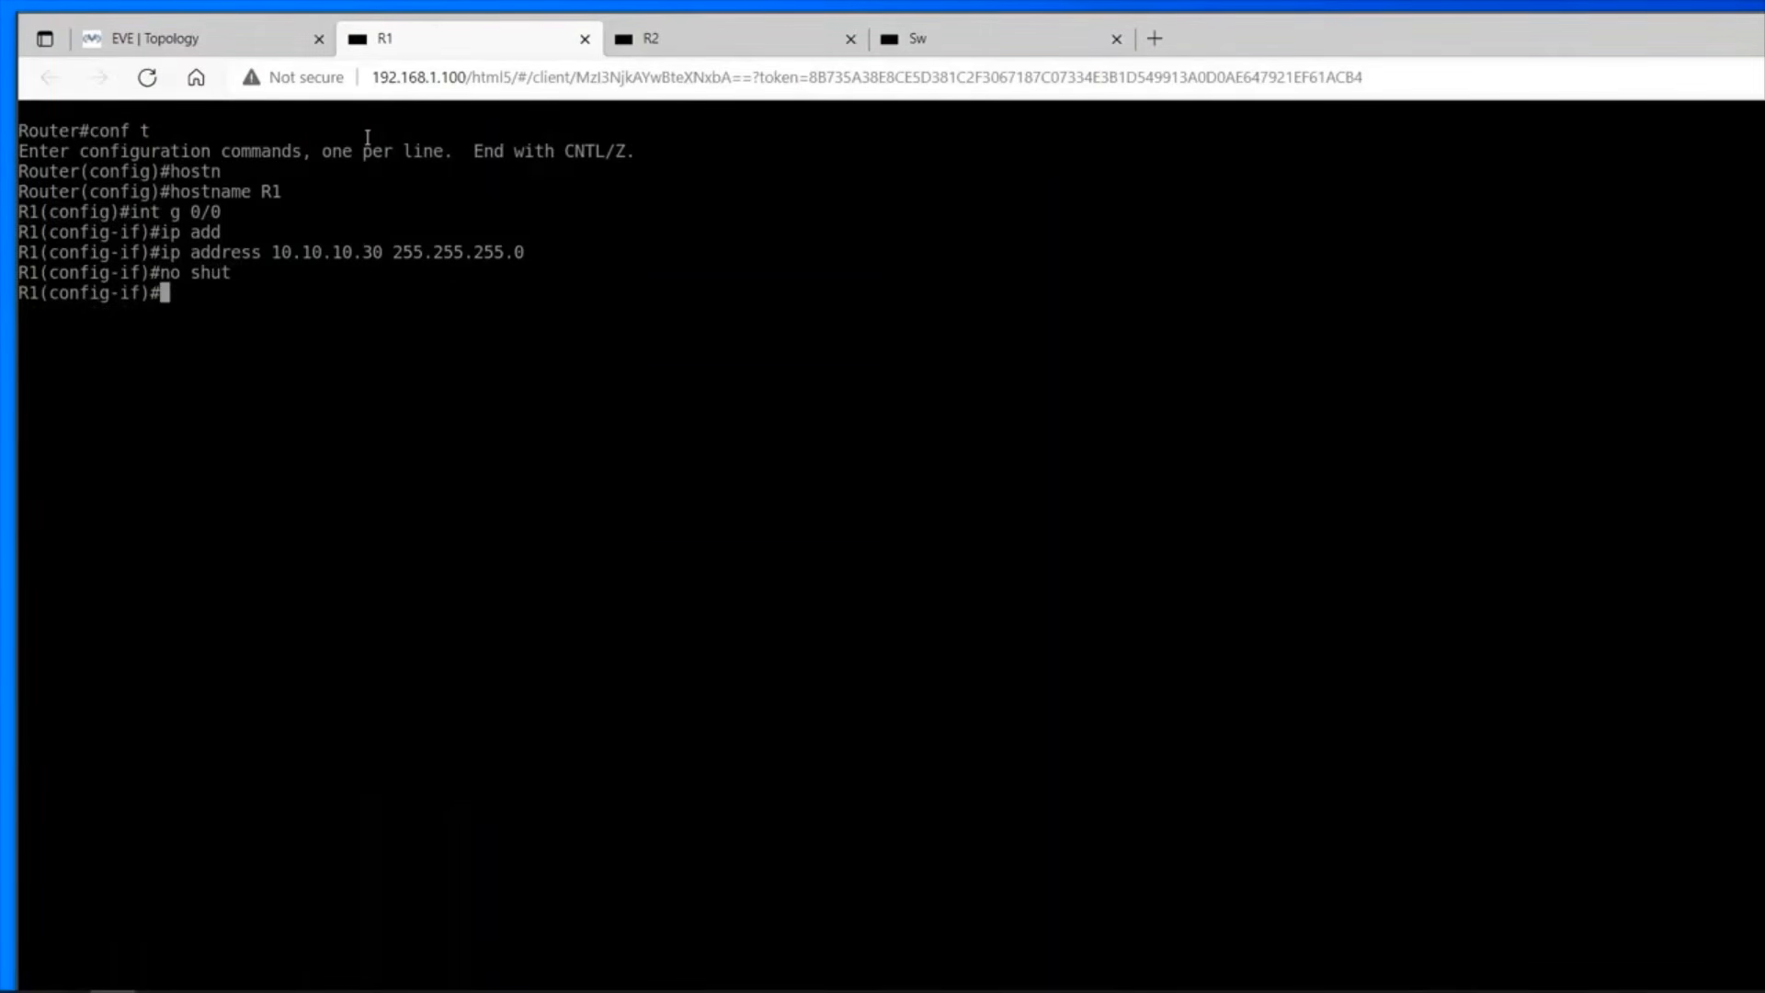
{"action": "type", "text": "end"}
{"action": "key", "text": "Return"}
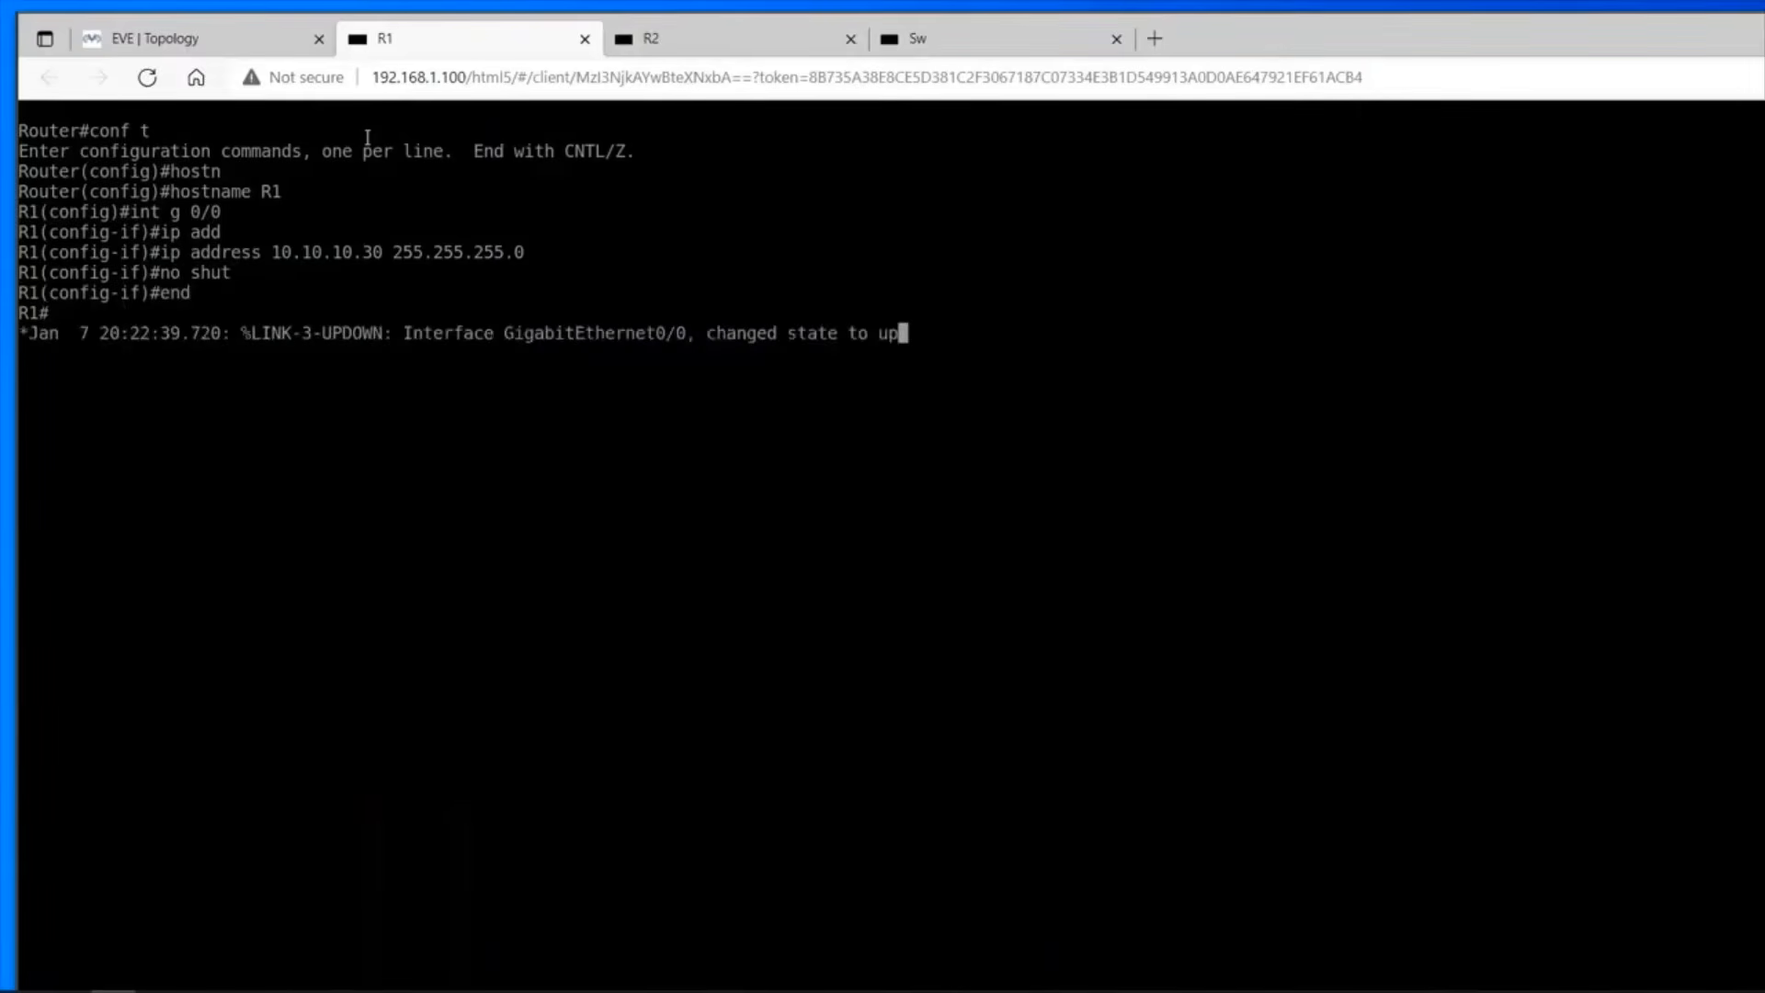
Show R1's brief IP interface listing to check the address and status of its interfaces.
{"action": "key", "text": "Return"}
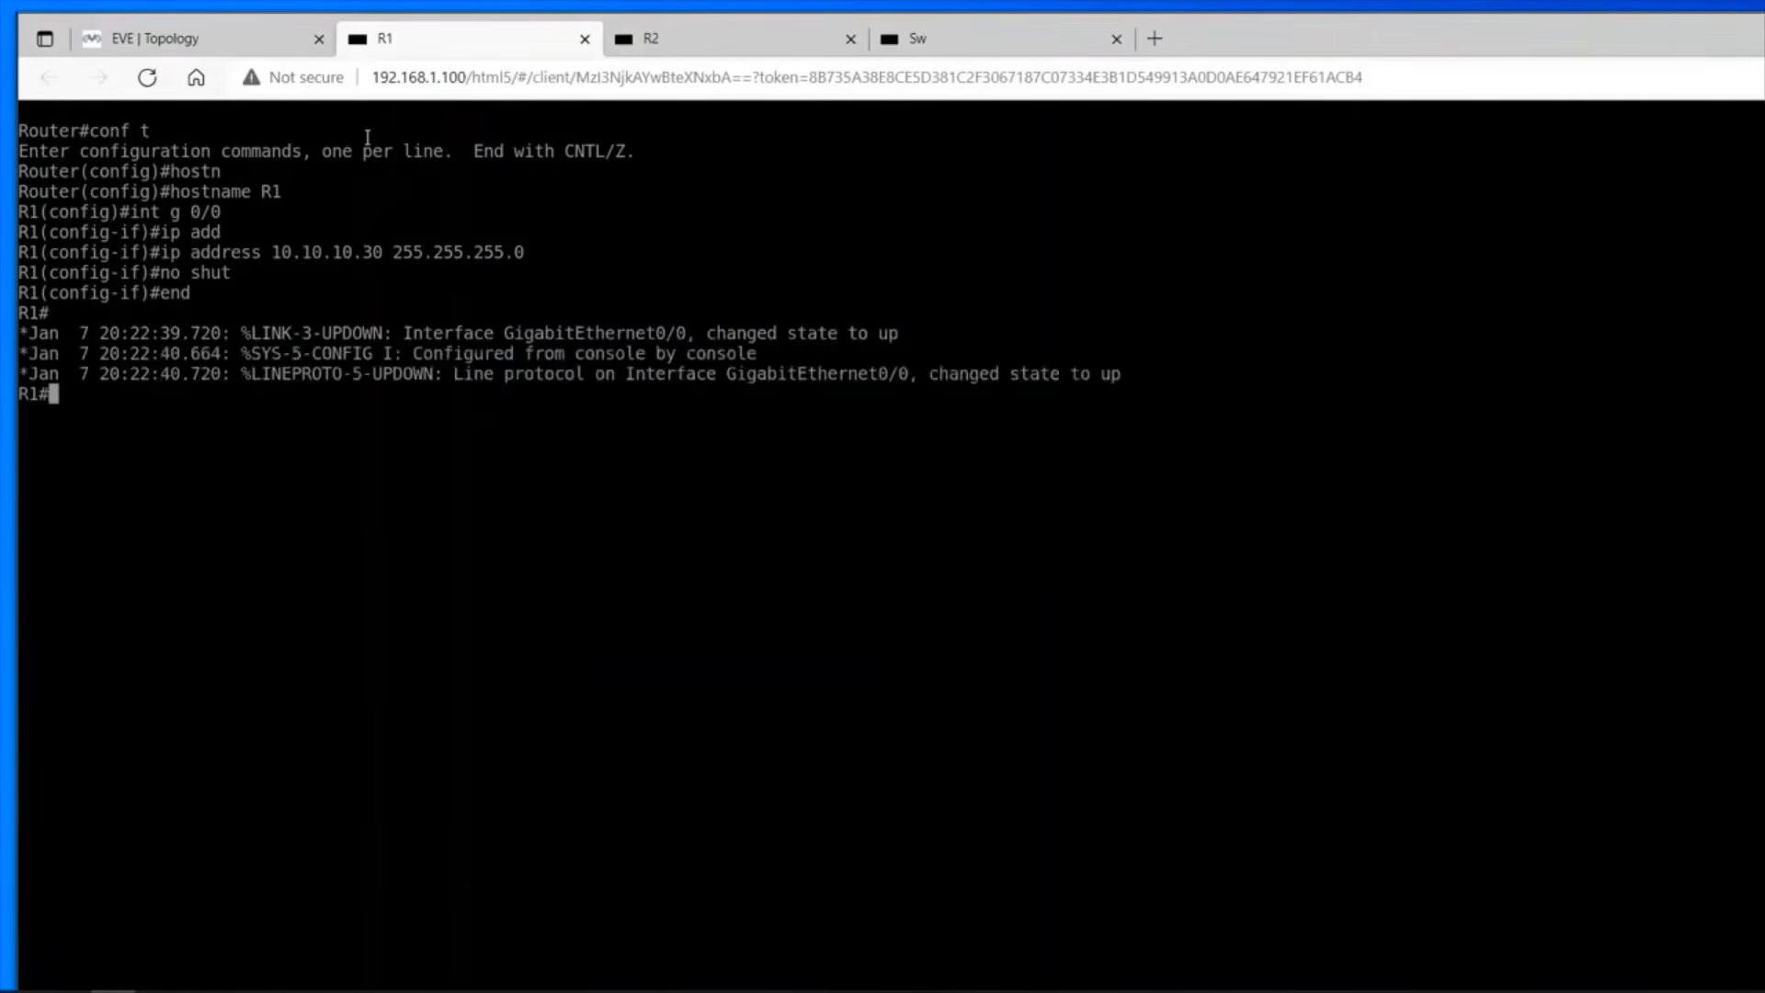
{"action": "type", "text": "sh ip int br"}
{"action": "key", "text": "Return"}
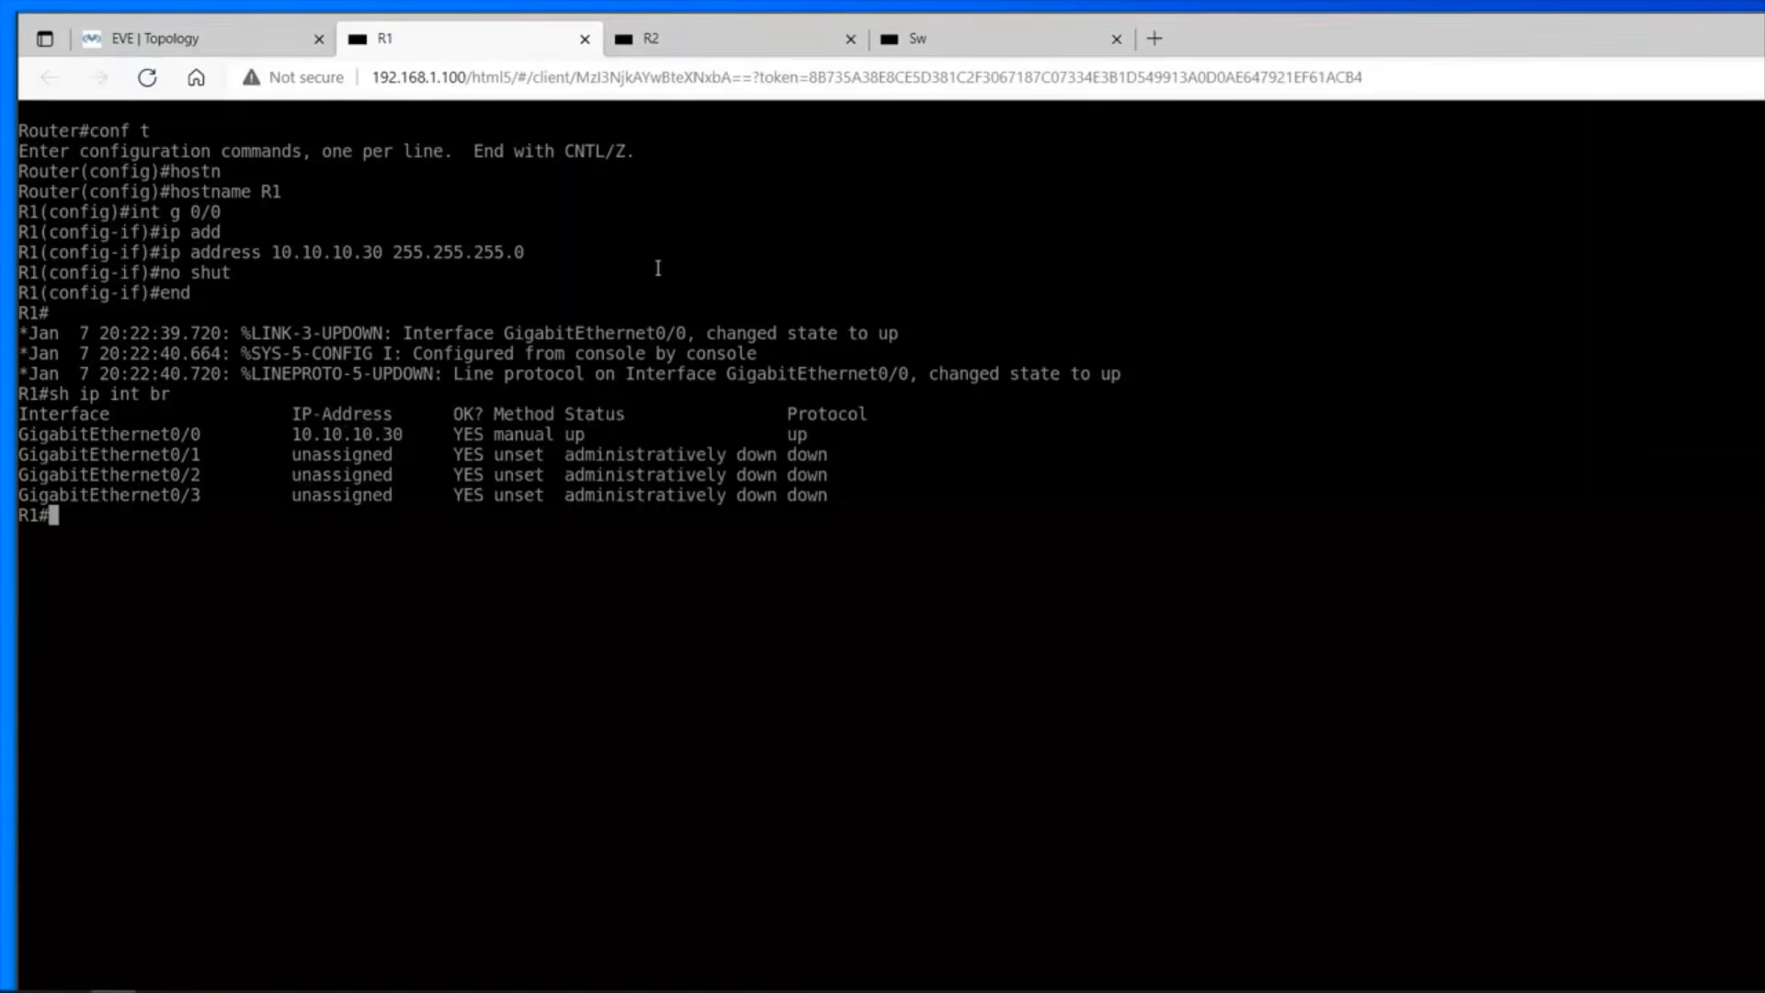
Switch to the R2 console, enter privileged and global configuration mode, and set the hostname to R2.
{"action": "left_click", "coordinate": [690, 43]}
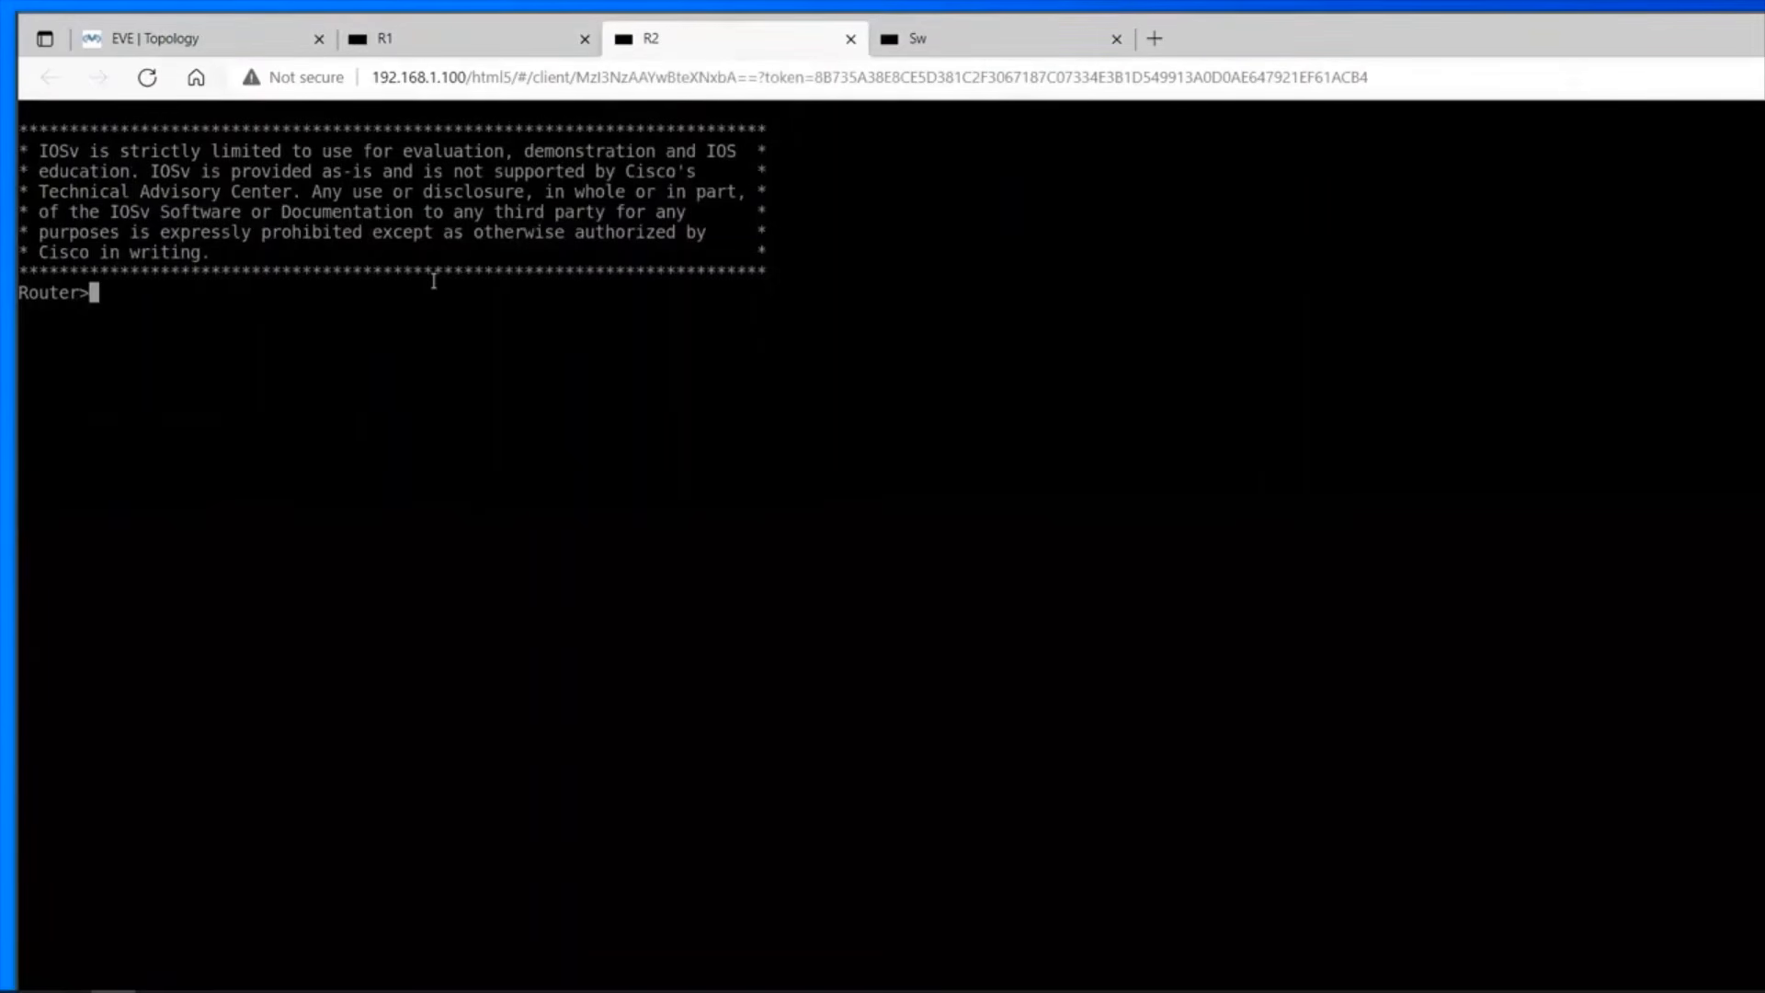
{"action": "type", "text": "en"}
{"action": "key", "text": "Tab"}
{"action": "key", "text": "Return"}
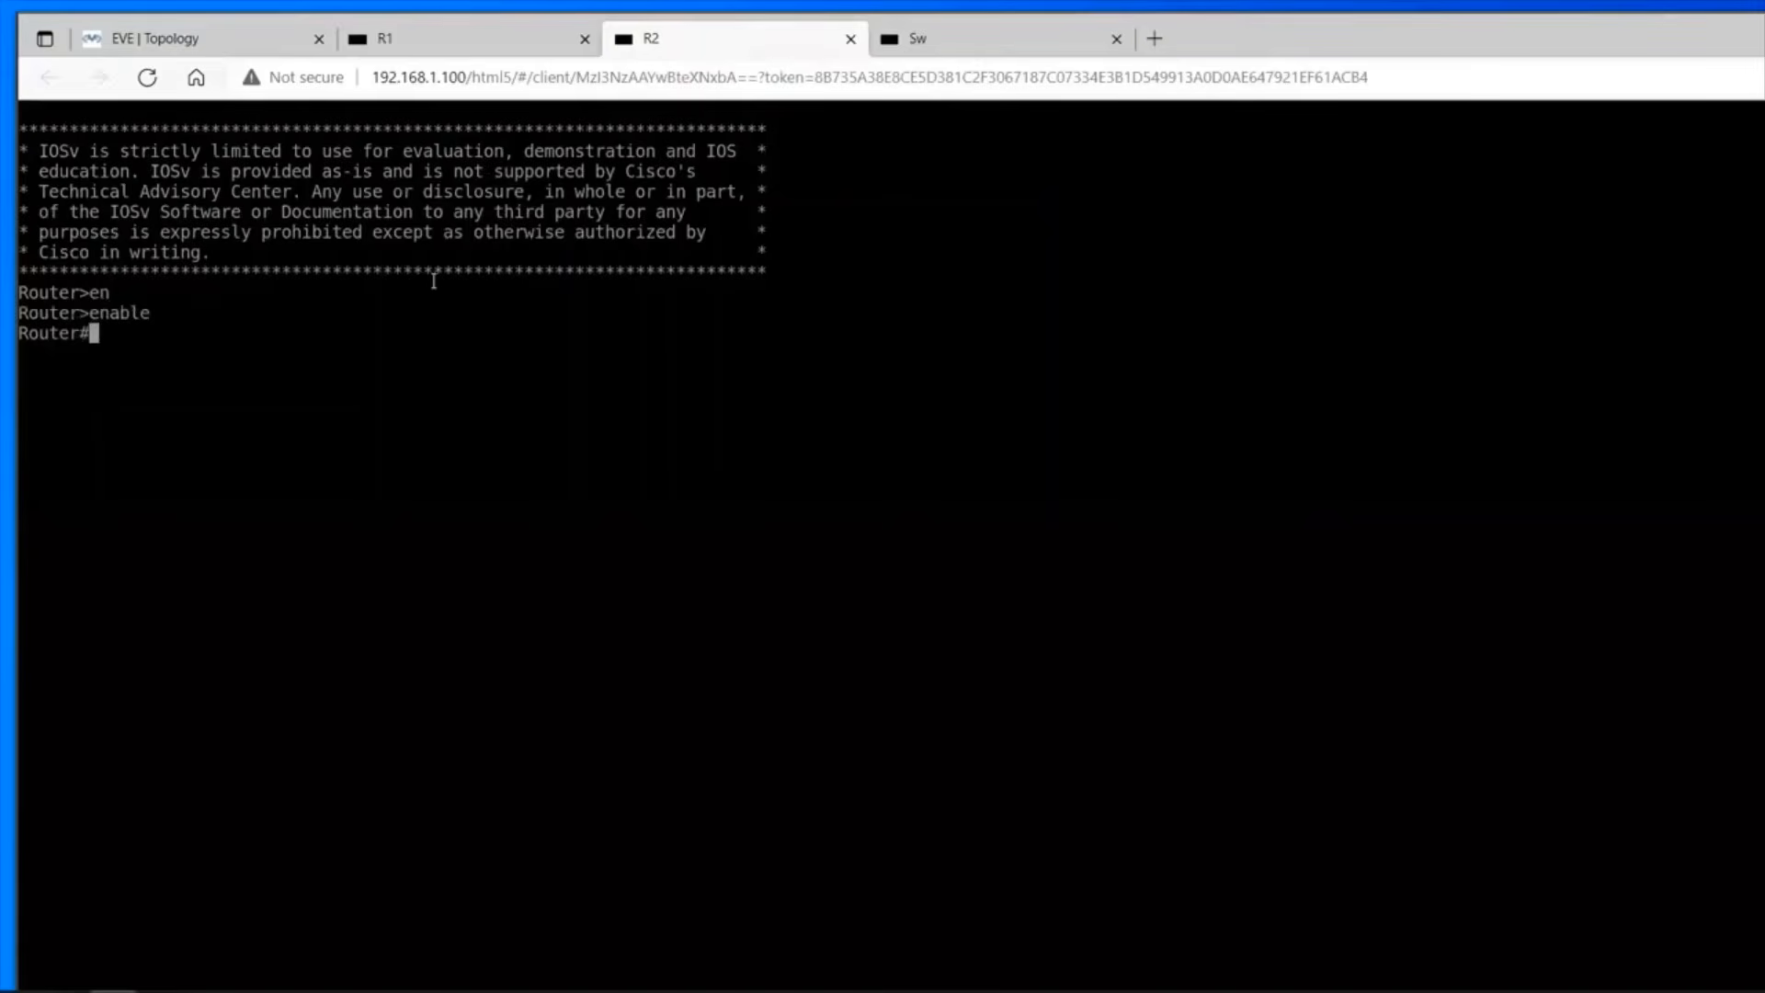
{"action": "type", "text": "conf t"}
{"action": "key", "text": "Return"}
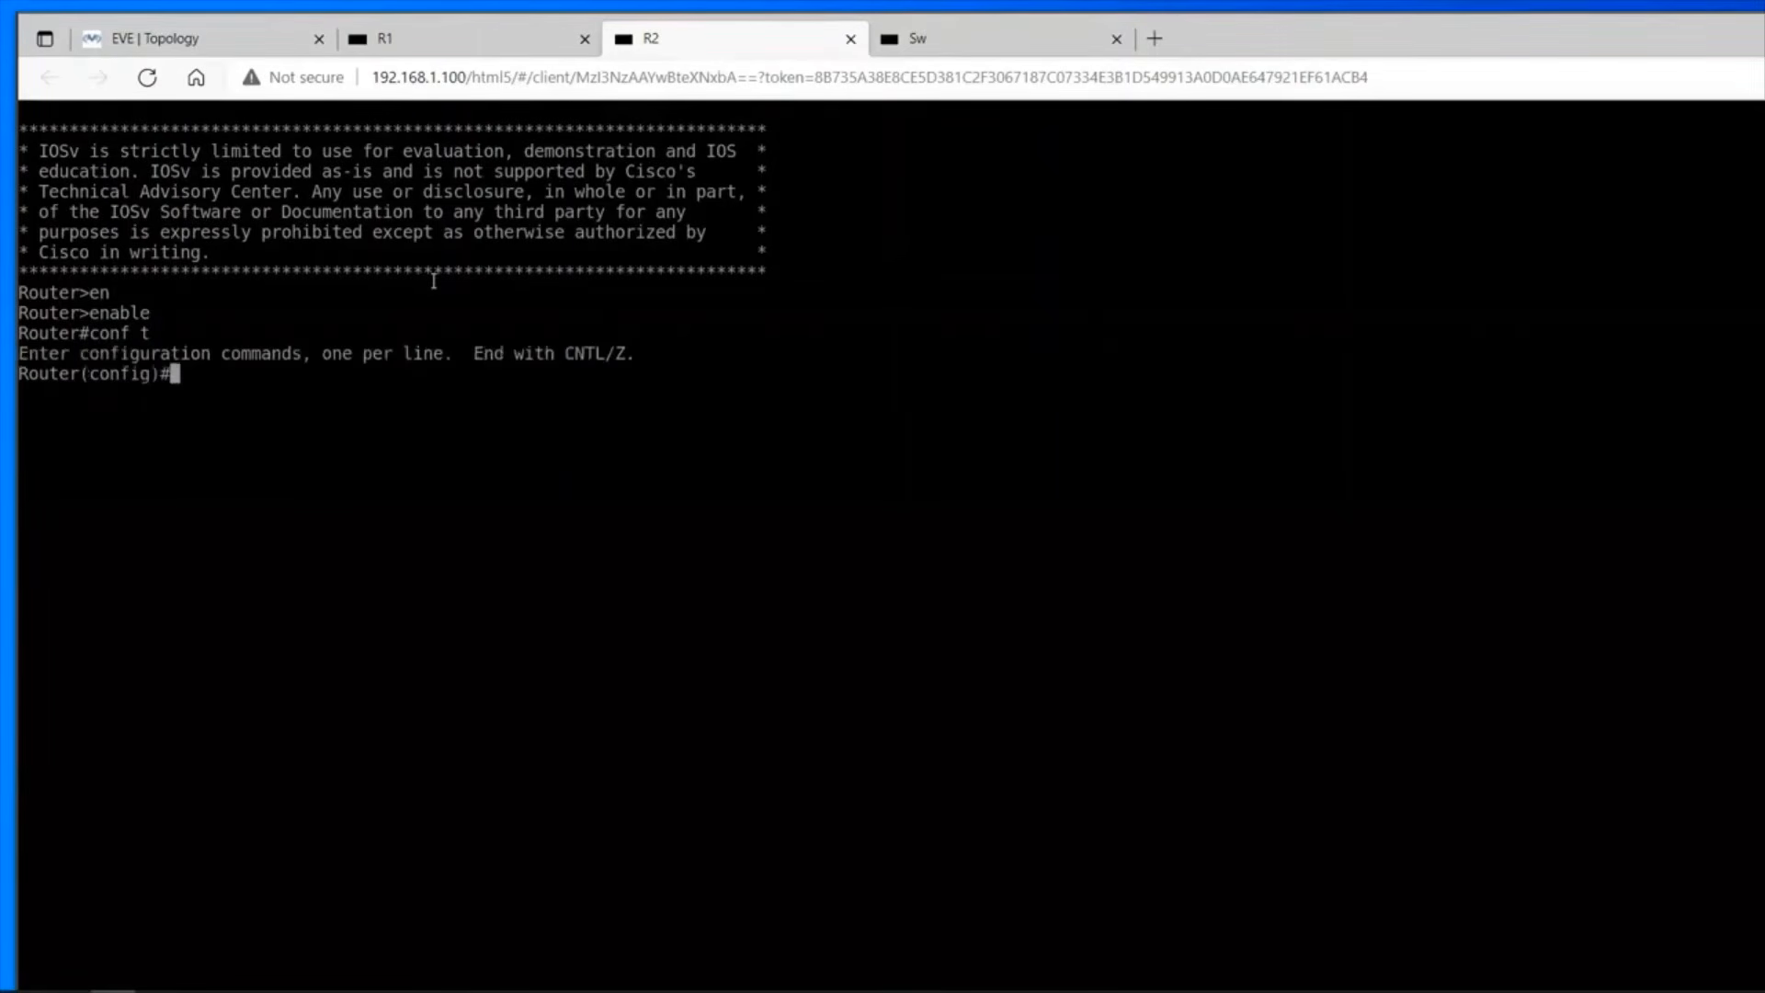
{"action": "type", "text": "host"}
{"action": "key", "text": "Tab"}
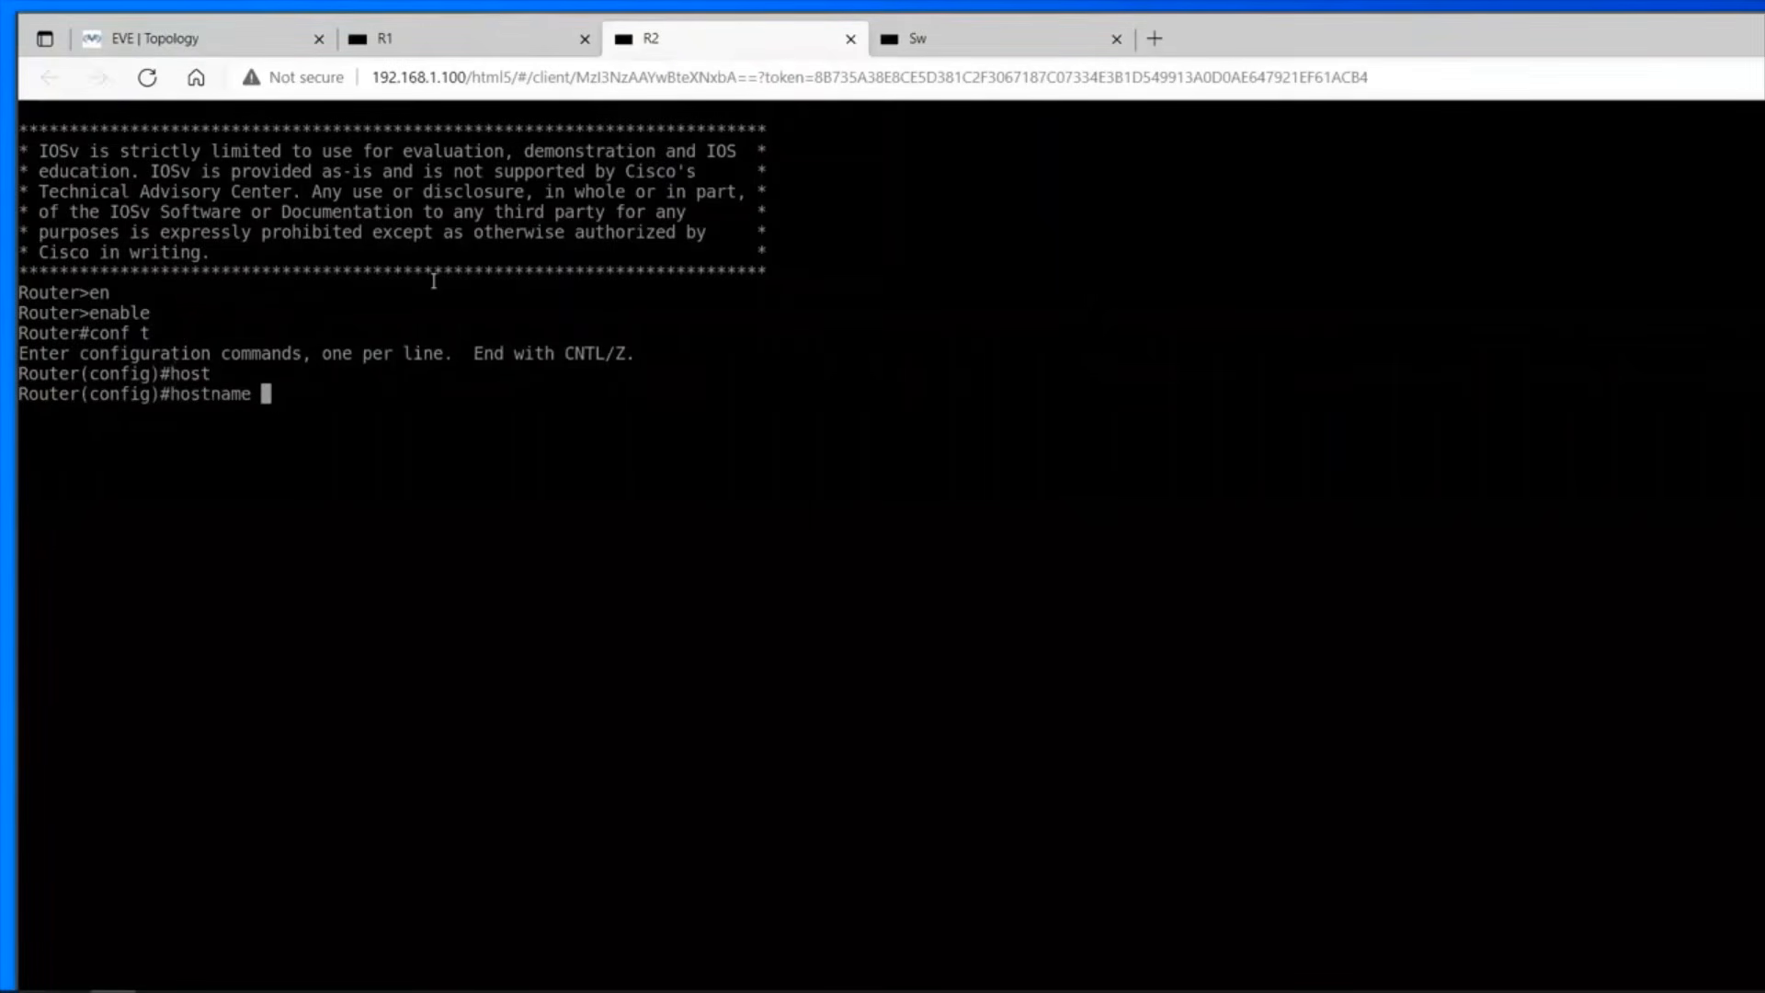
{"action": "type", "text": "R2"}
{"action": "key", "text": "Return"}
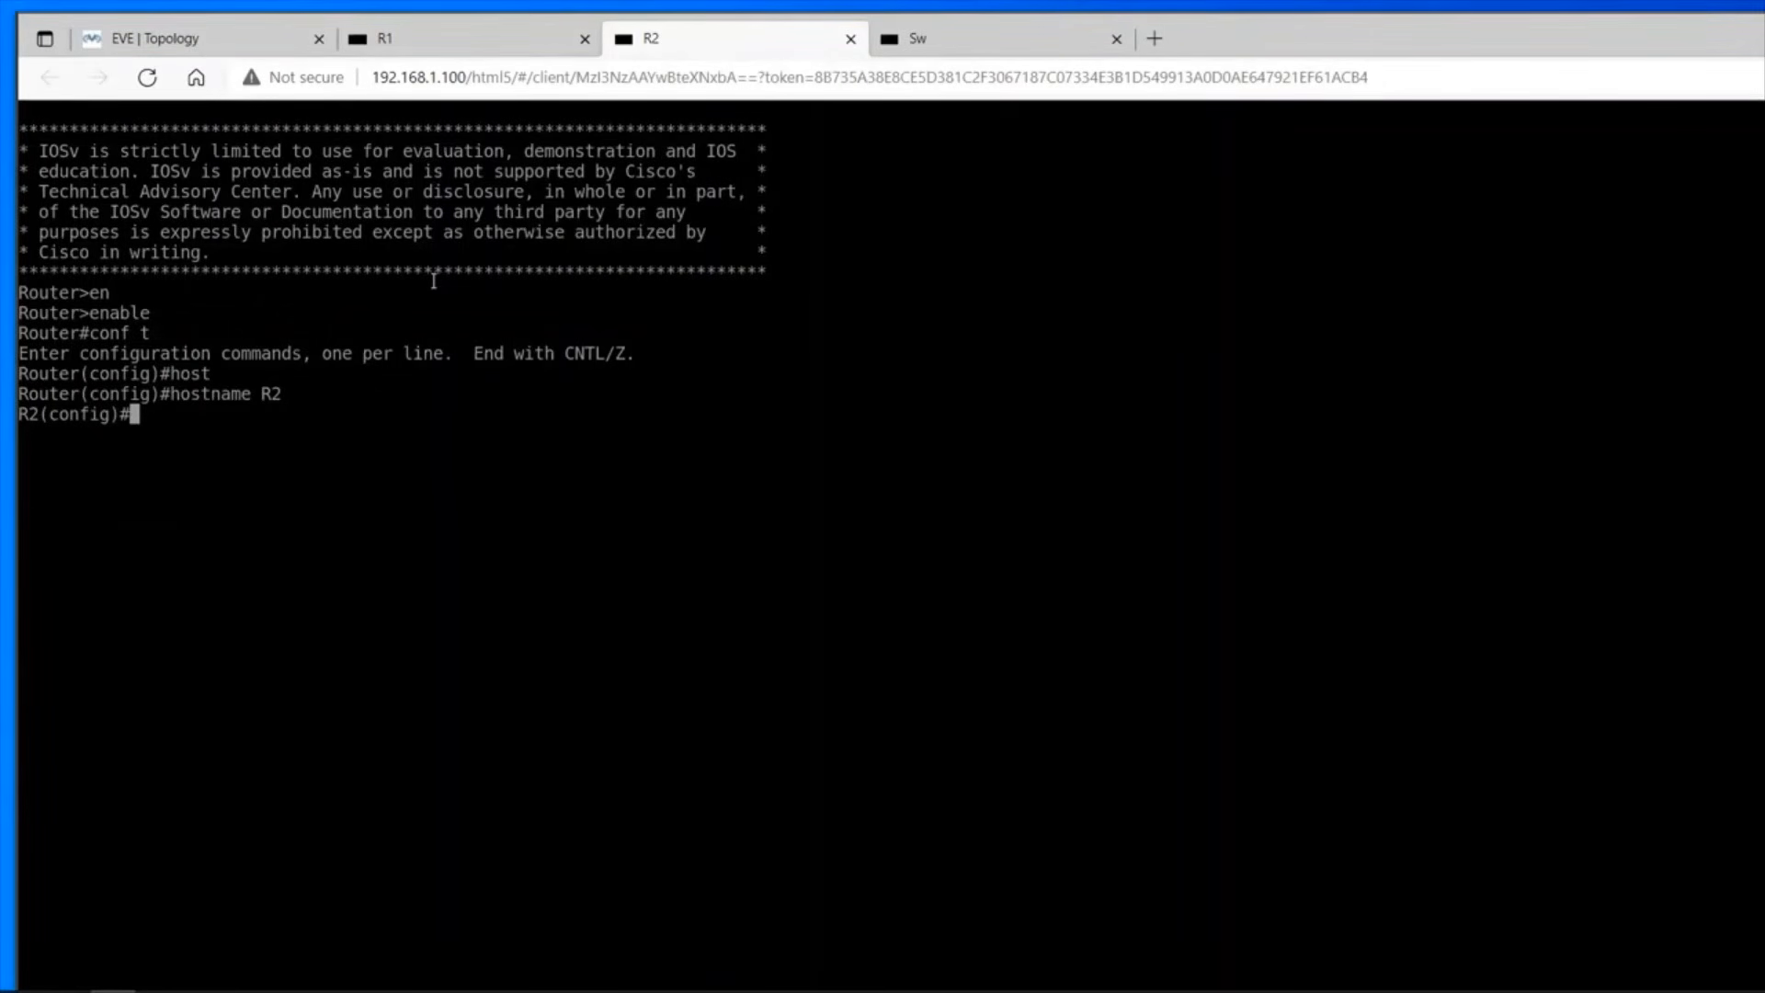
{"action": "type", "text": "ip add"}
{"action": "key", "text": "Tab"}
{"action": "key", "text": "BackSpace"}
{"action": "key", "text": "BackSpace"}
{"action": "key", "text": "BackSpace"}
{"action": "key", "text": "BackSpace"}
{"action": "key", "text": "BackSpace"}
{"action": "key", "text": "BackSpace"}
{"action": "key", "text": "BackSpace"}
{"action": "key", "text": "BackSpace"}
{"action": "key", "text": "BackSpace"}
{"action": "key", "text": "BackSpace"}
{"action": "key", "text": "BackSpace"}
{"action": "key", "text": "BackSpace"}
{"action": "key", "text": "BackSpace"}
{"action": "key", "text": "BackSpace"}
{"action": "key", "text": "BackSpace"}
{"action": "key", "text": "BackSpace"}
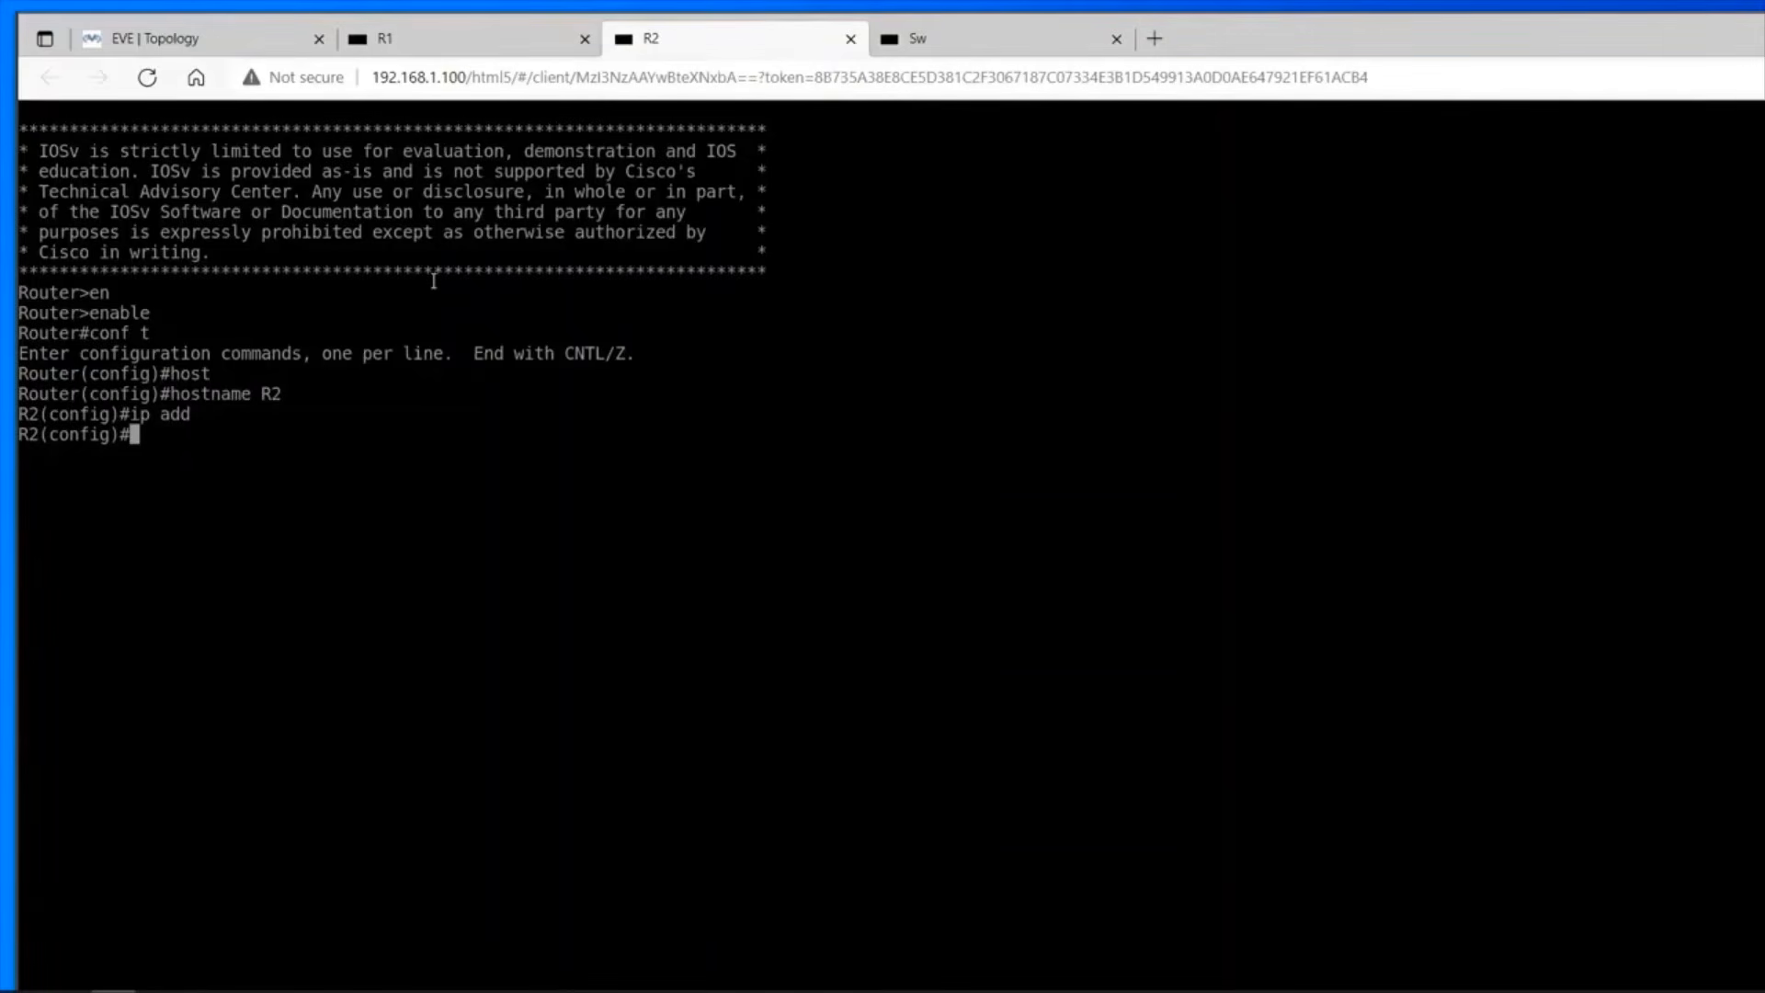
Assign IP address 10.10.10.40 with mask 255.255.255.0 to R2's interface g 0/0.
{"action": "type", "text": "int g 0/0"}
{"action": "key", "text": "Return"}
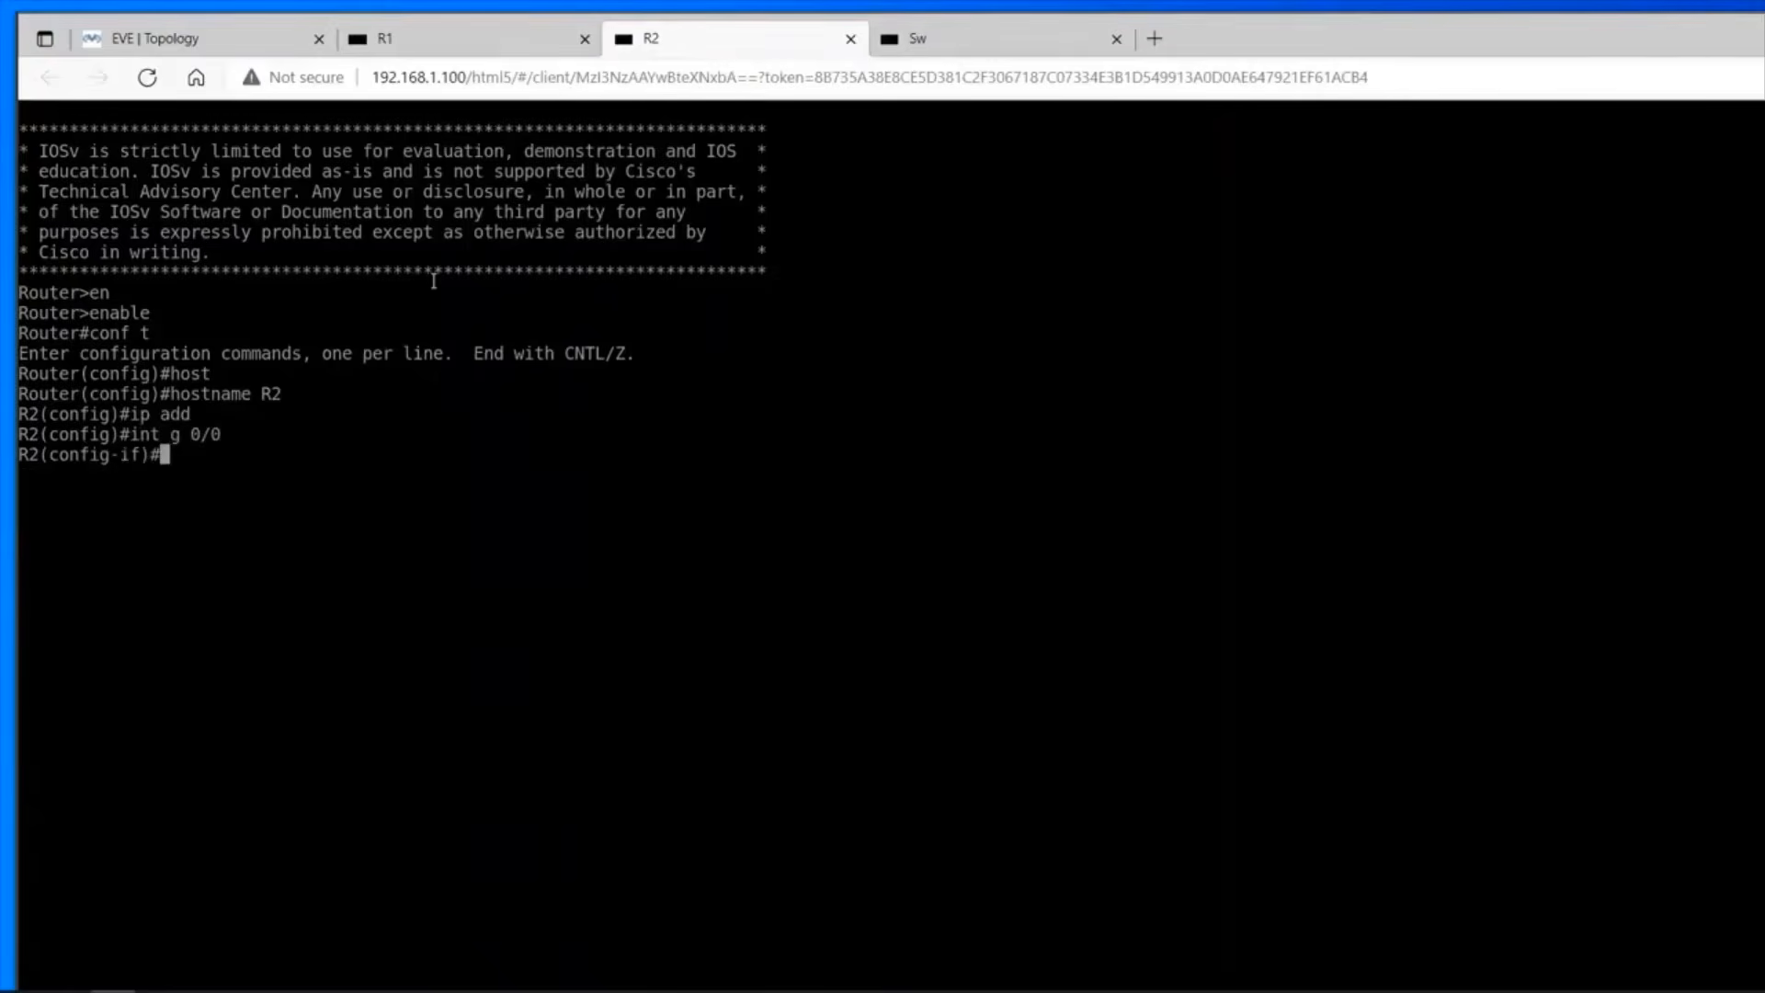
{"action": "type", "text": "ip add"}
{"action": "key", "text": "Tab"}
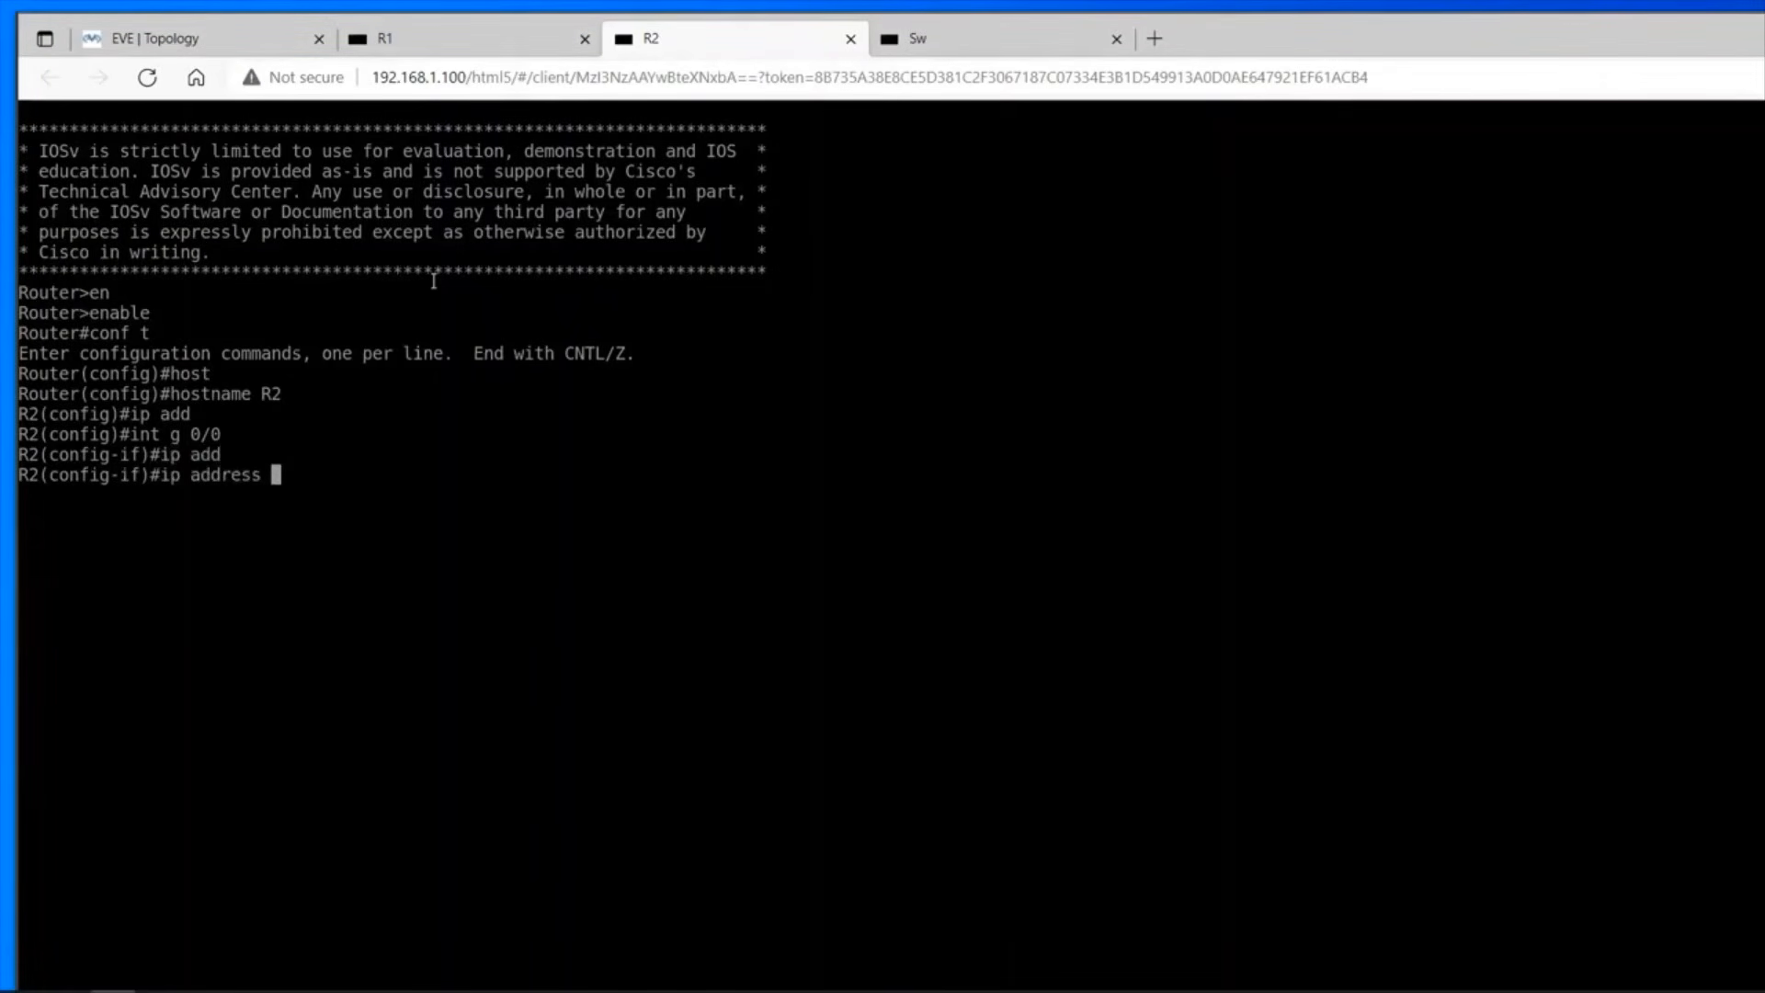
{"action": "type", "text": "10.10.10.40 255"}
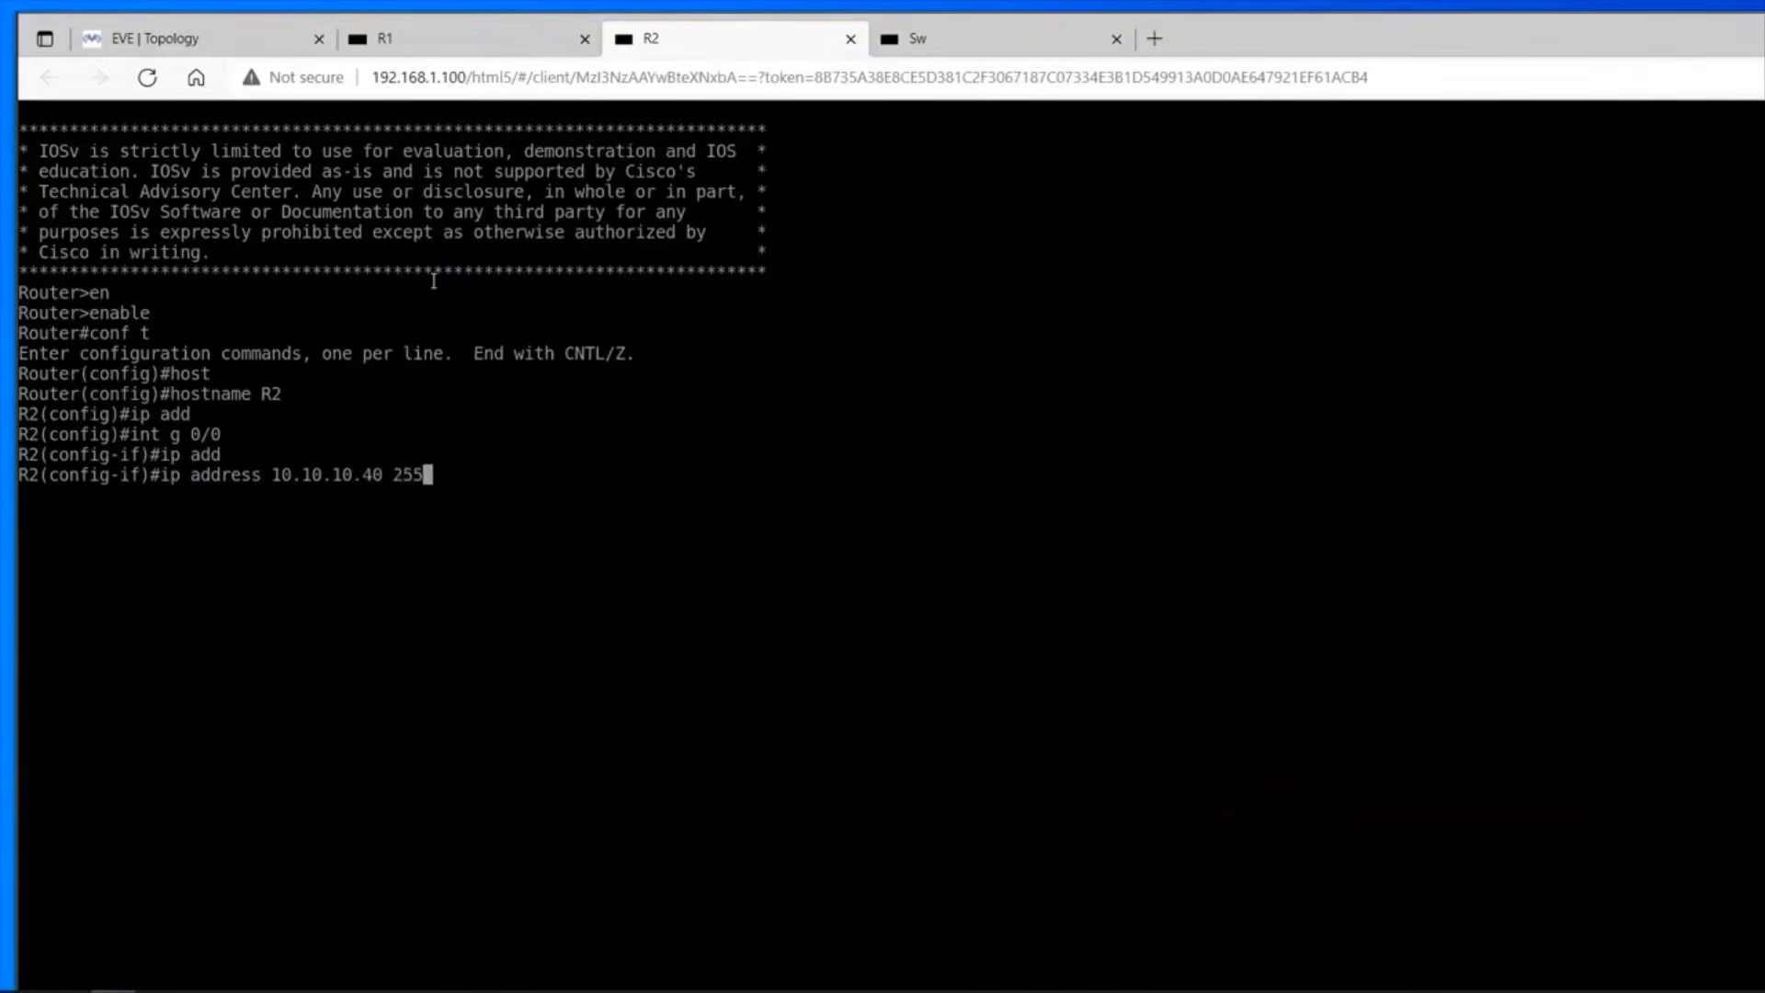
{"action": "type", "text": ".255.255.0"}
{"action": "key", "text": "Return"}
Enable R2's interface g 0/0 with no sh and end configuration mode.
{"action": "type", "text": "no sh"}
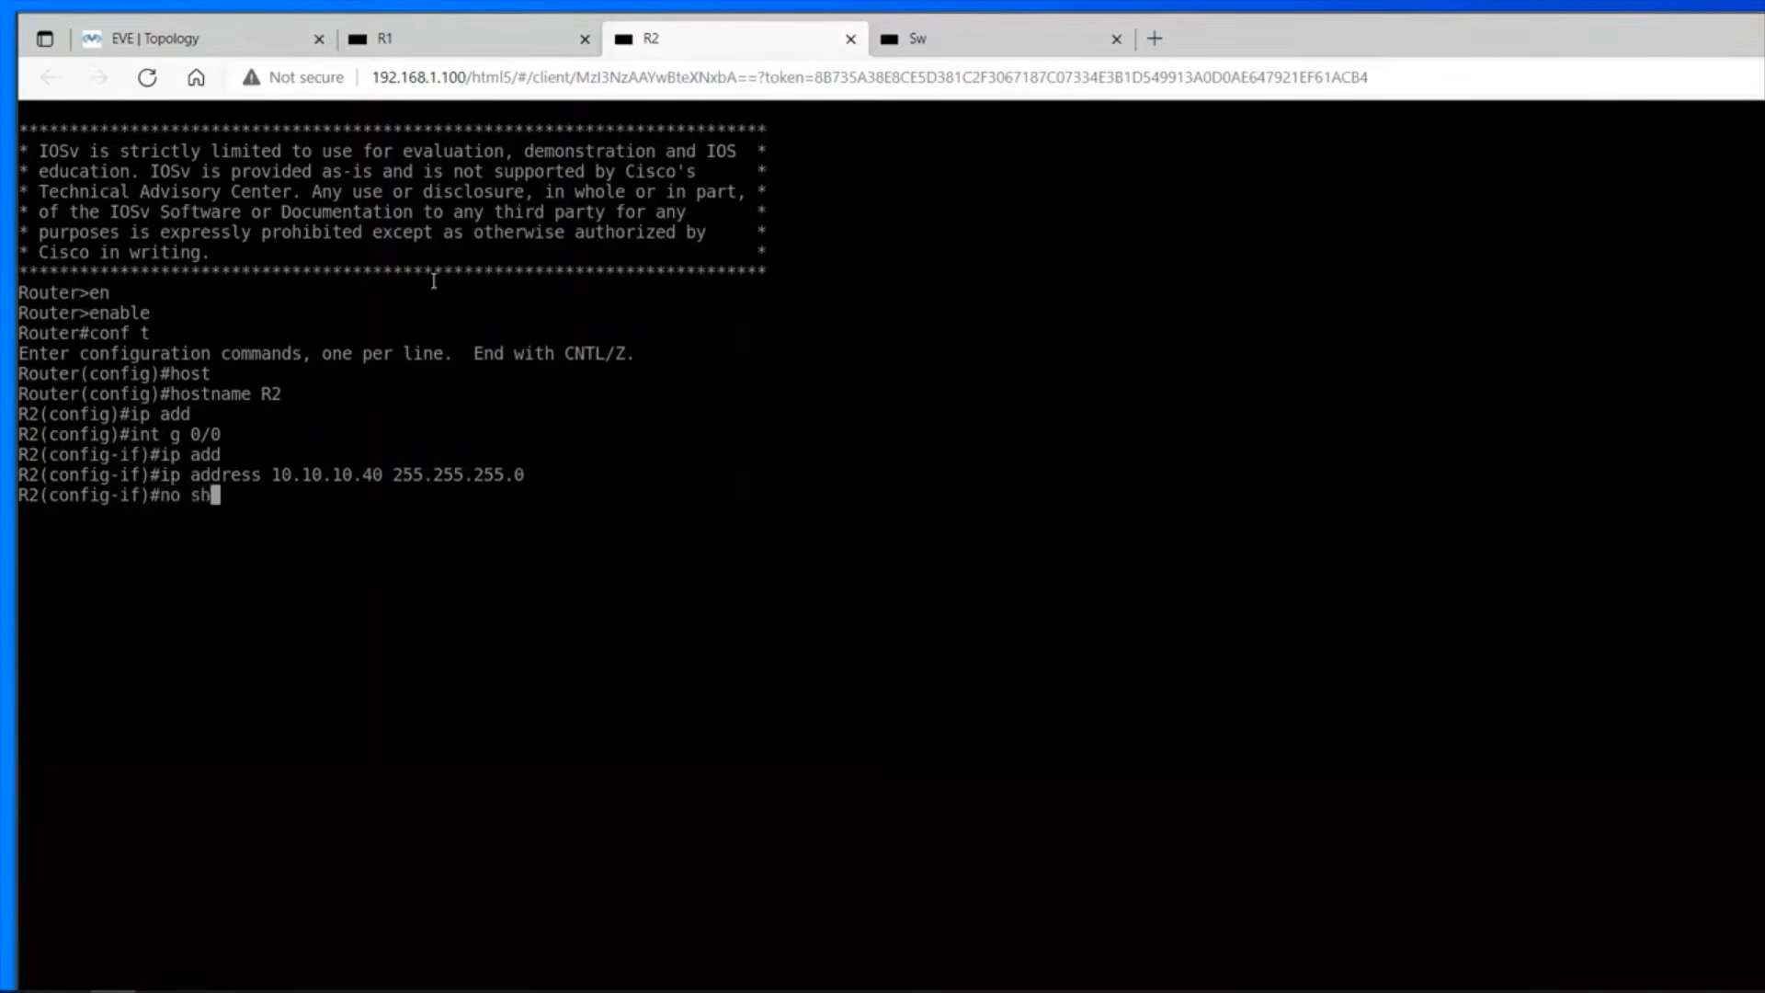
{"action": "key", "text": "Return"}
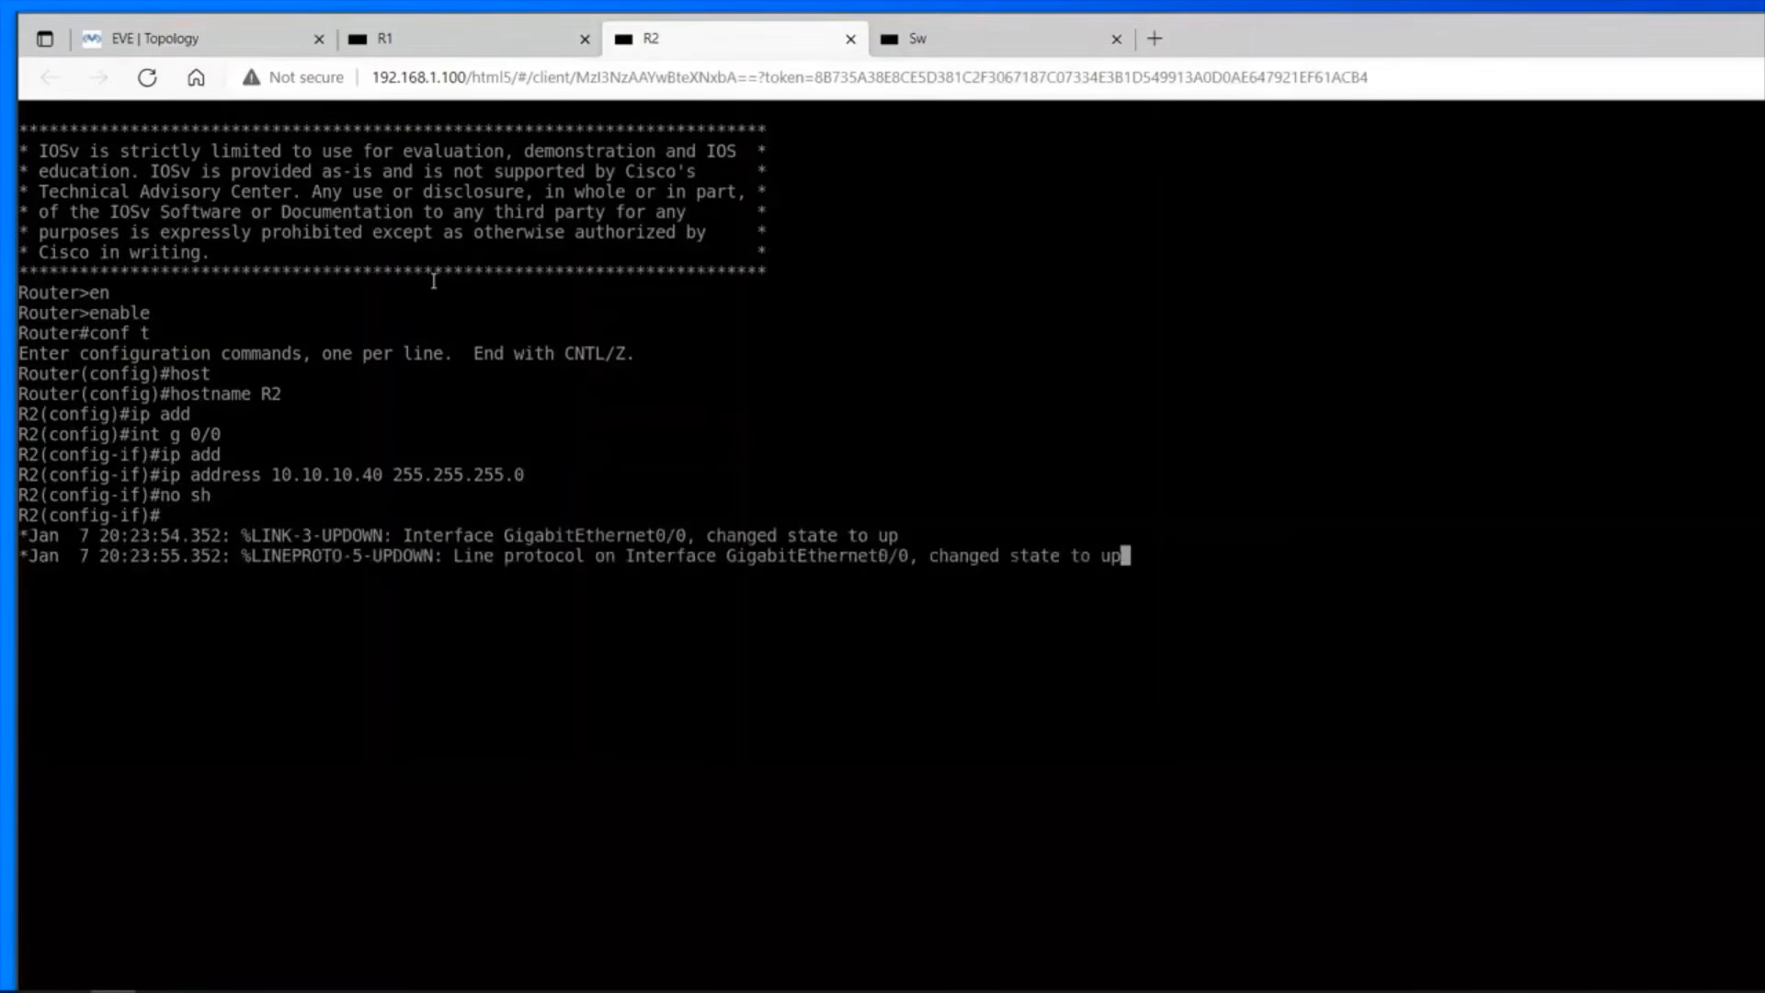
{"action": "key", "text": "Return"}
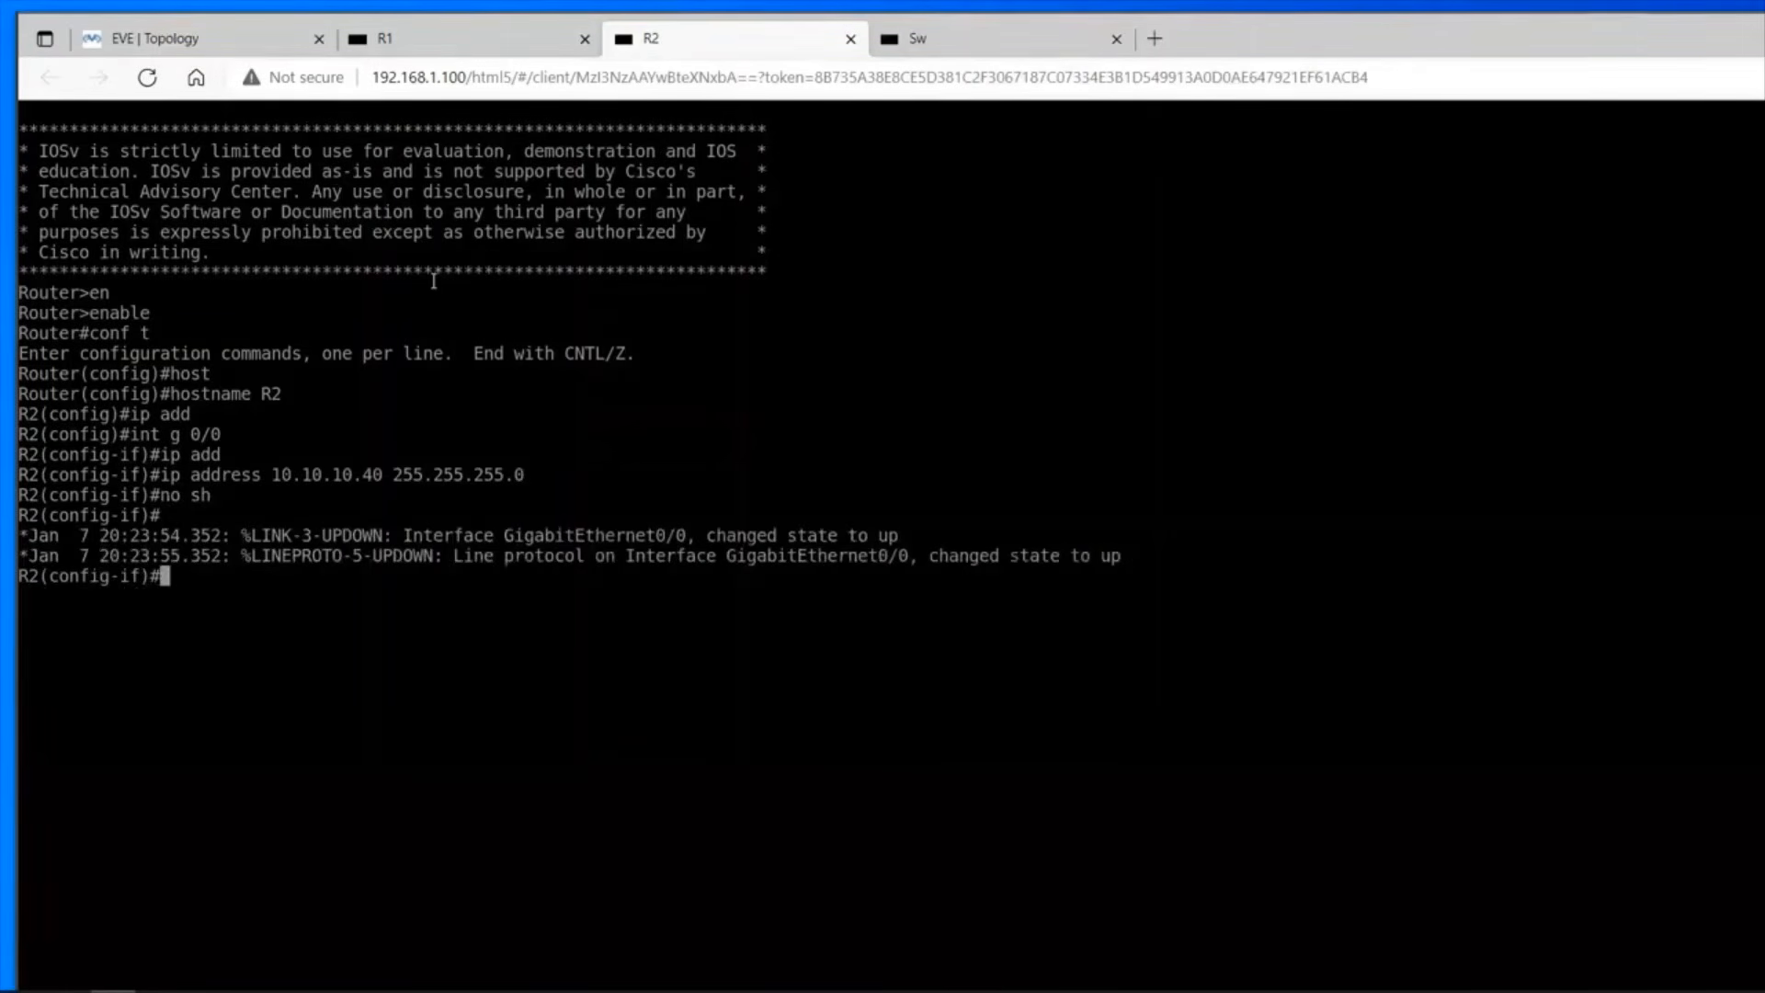
{"action": "type", "text": "end"}
{"action": "key", "text": "Return"}
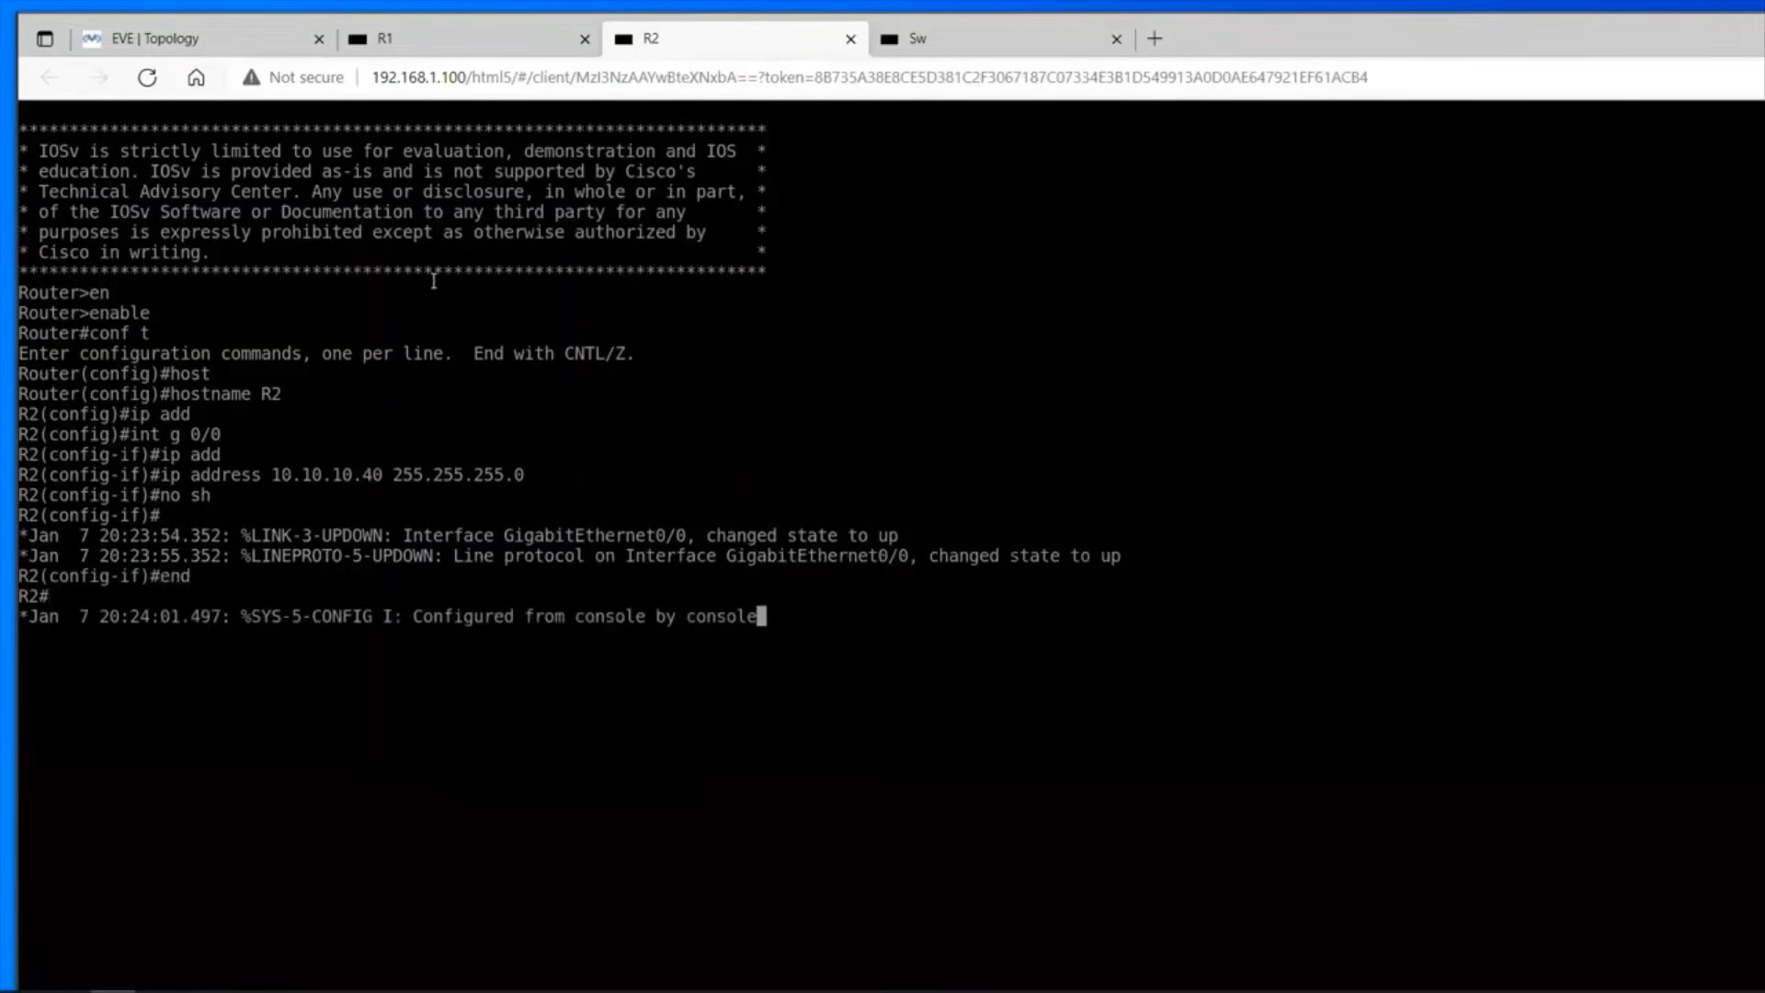
Show R2's brief IP interface listing to check the address and status of its interfaces.
{"action": "key", "text": "Return"}
{"action": "type", "text": "sh ip int br"}
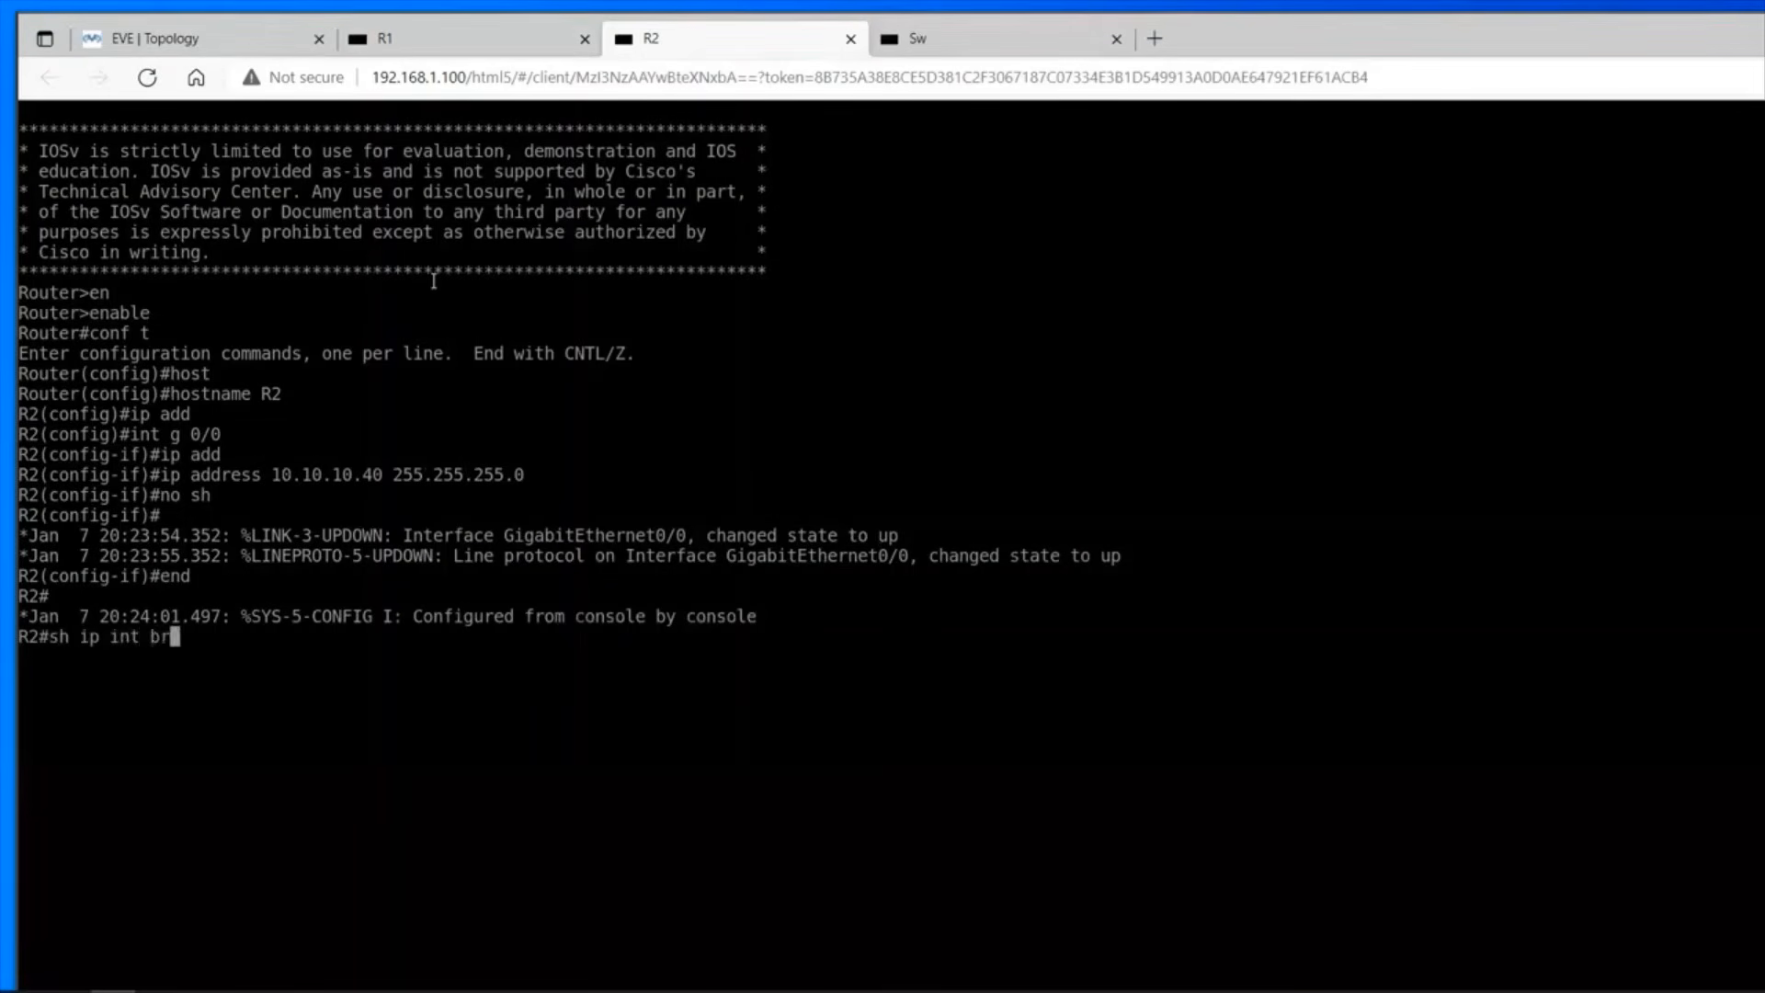
{"action": "key", "text": "Return"}
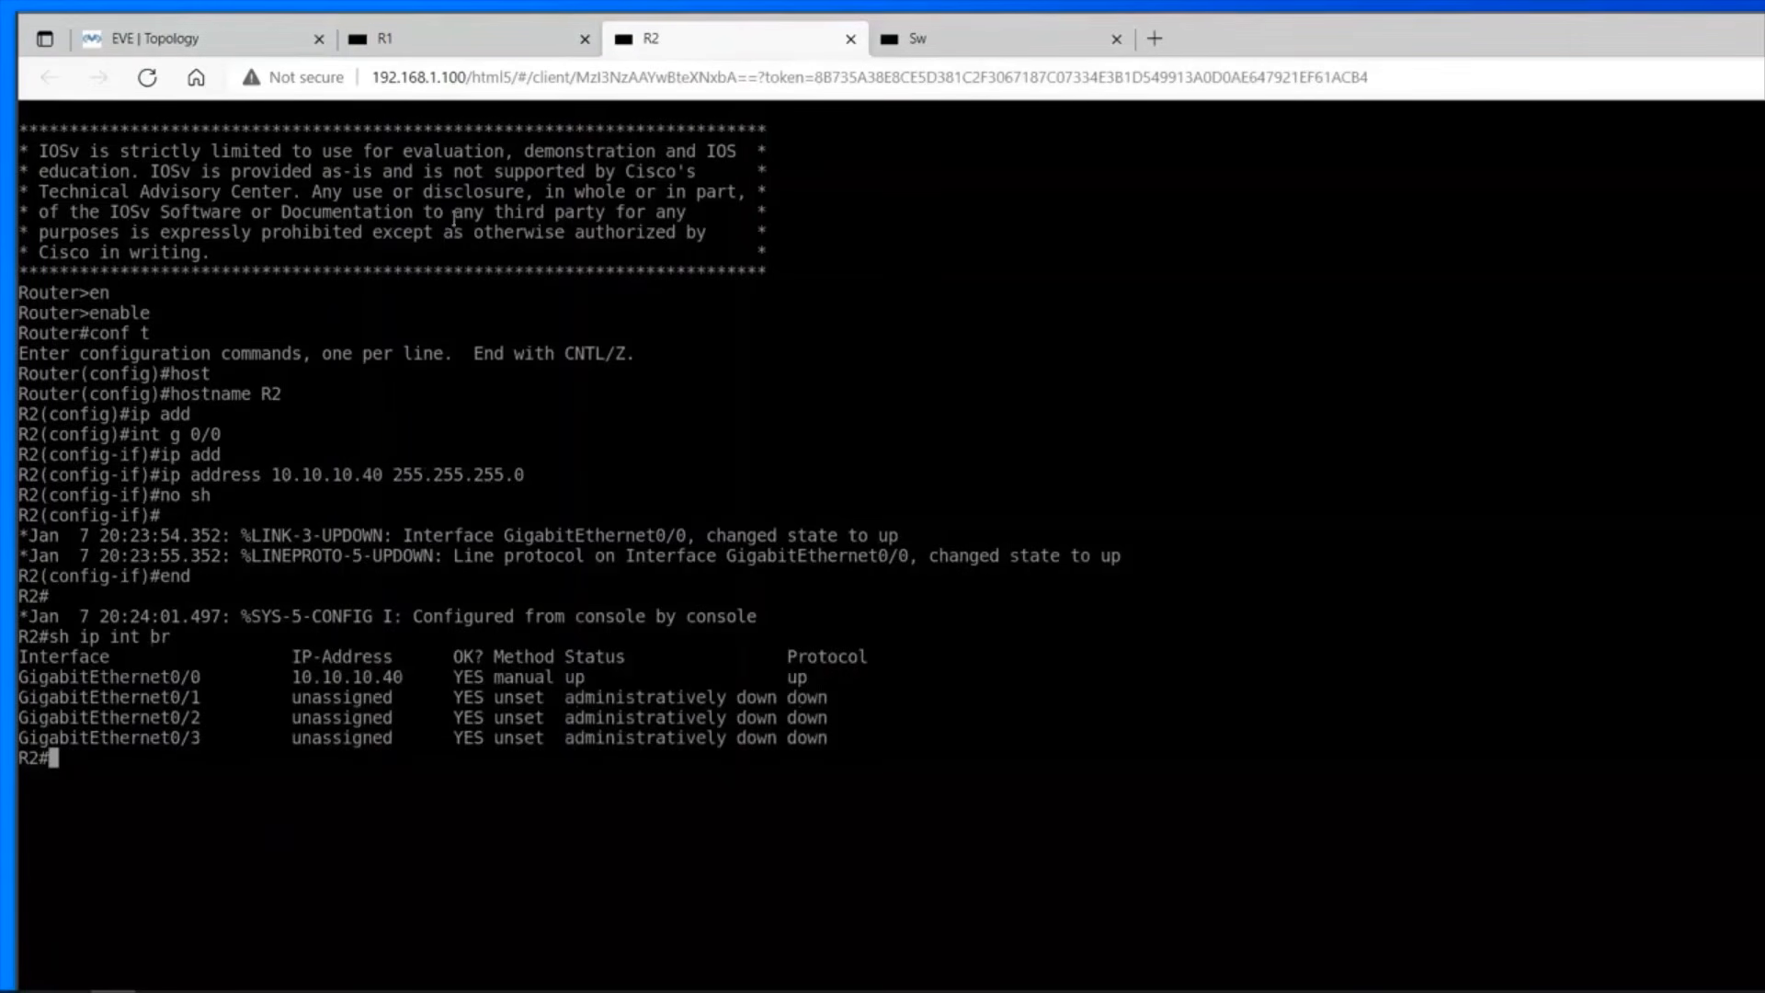
Switch to the R1 console and ping R2 at 10.10.10.40 to test connectivity.
{"action": "left_click", "coordinate": [469, 43]}
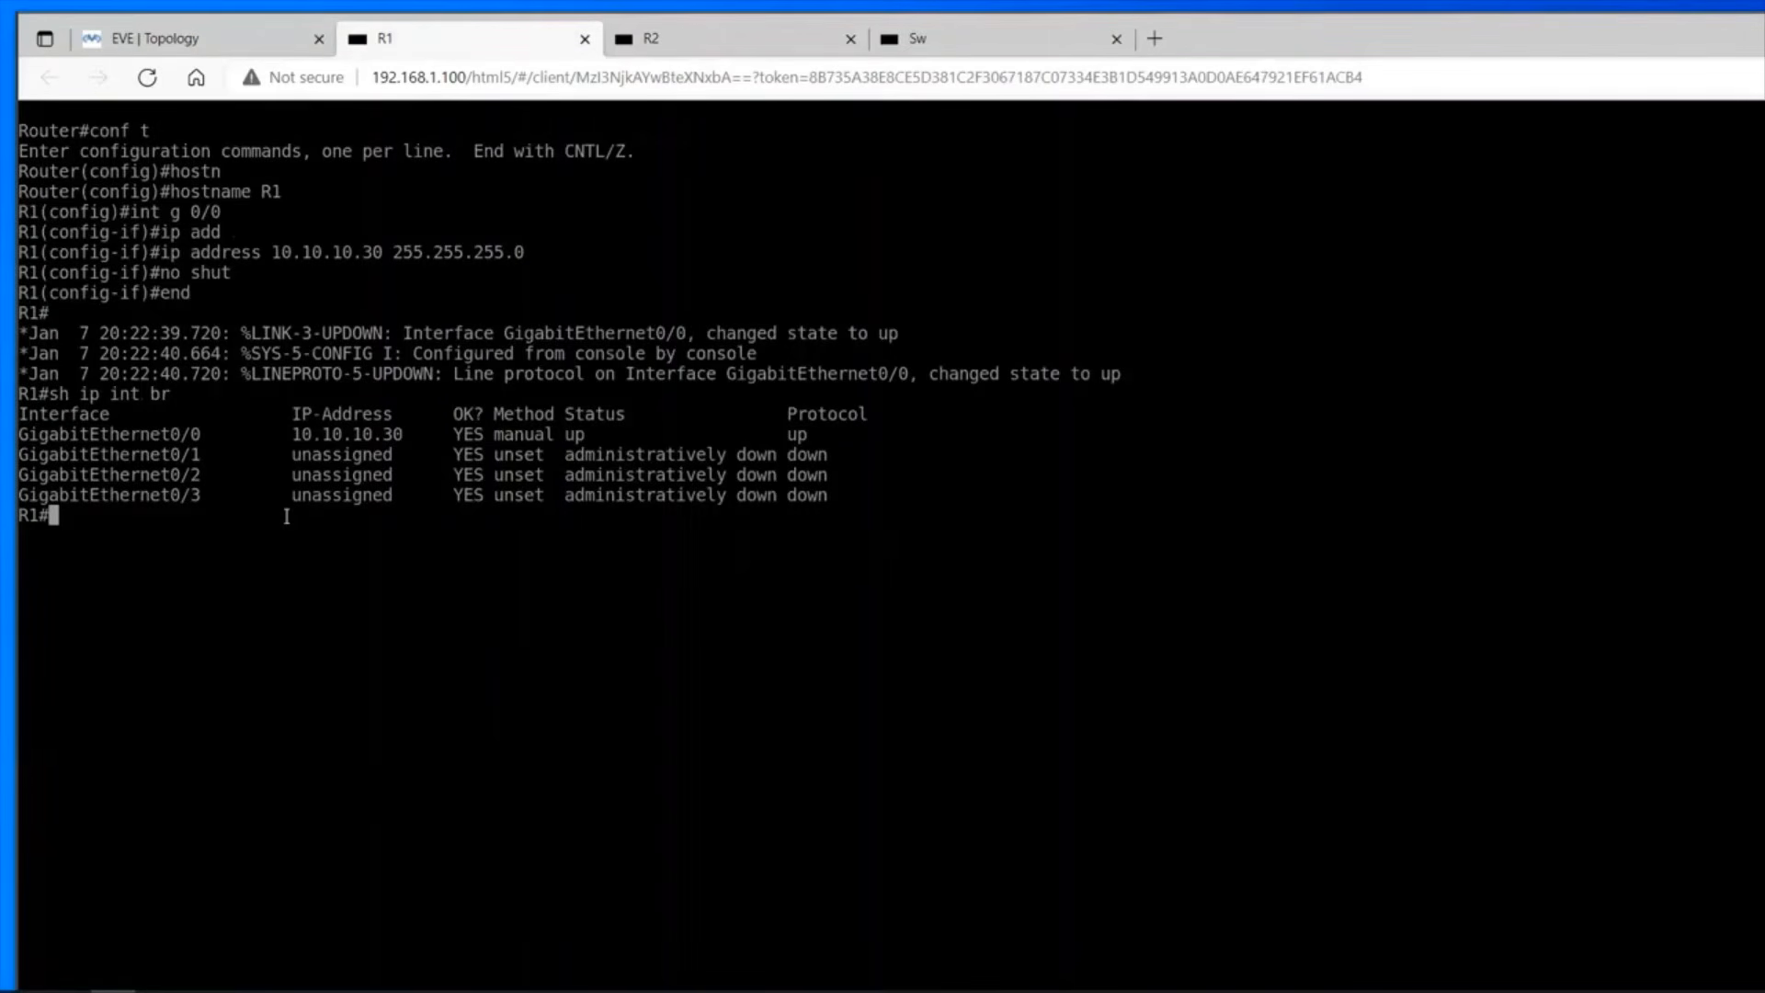
{"action": "type", "text": "ping"}
{"action": "type", "text": "10.10.10.40"}
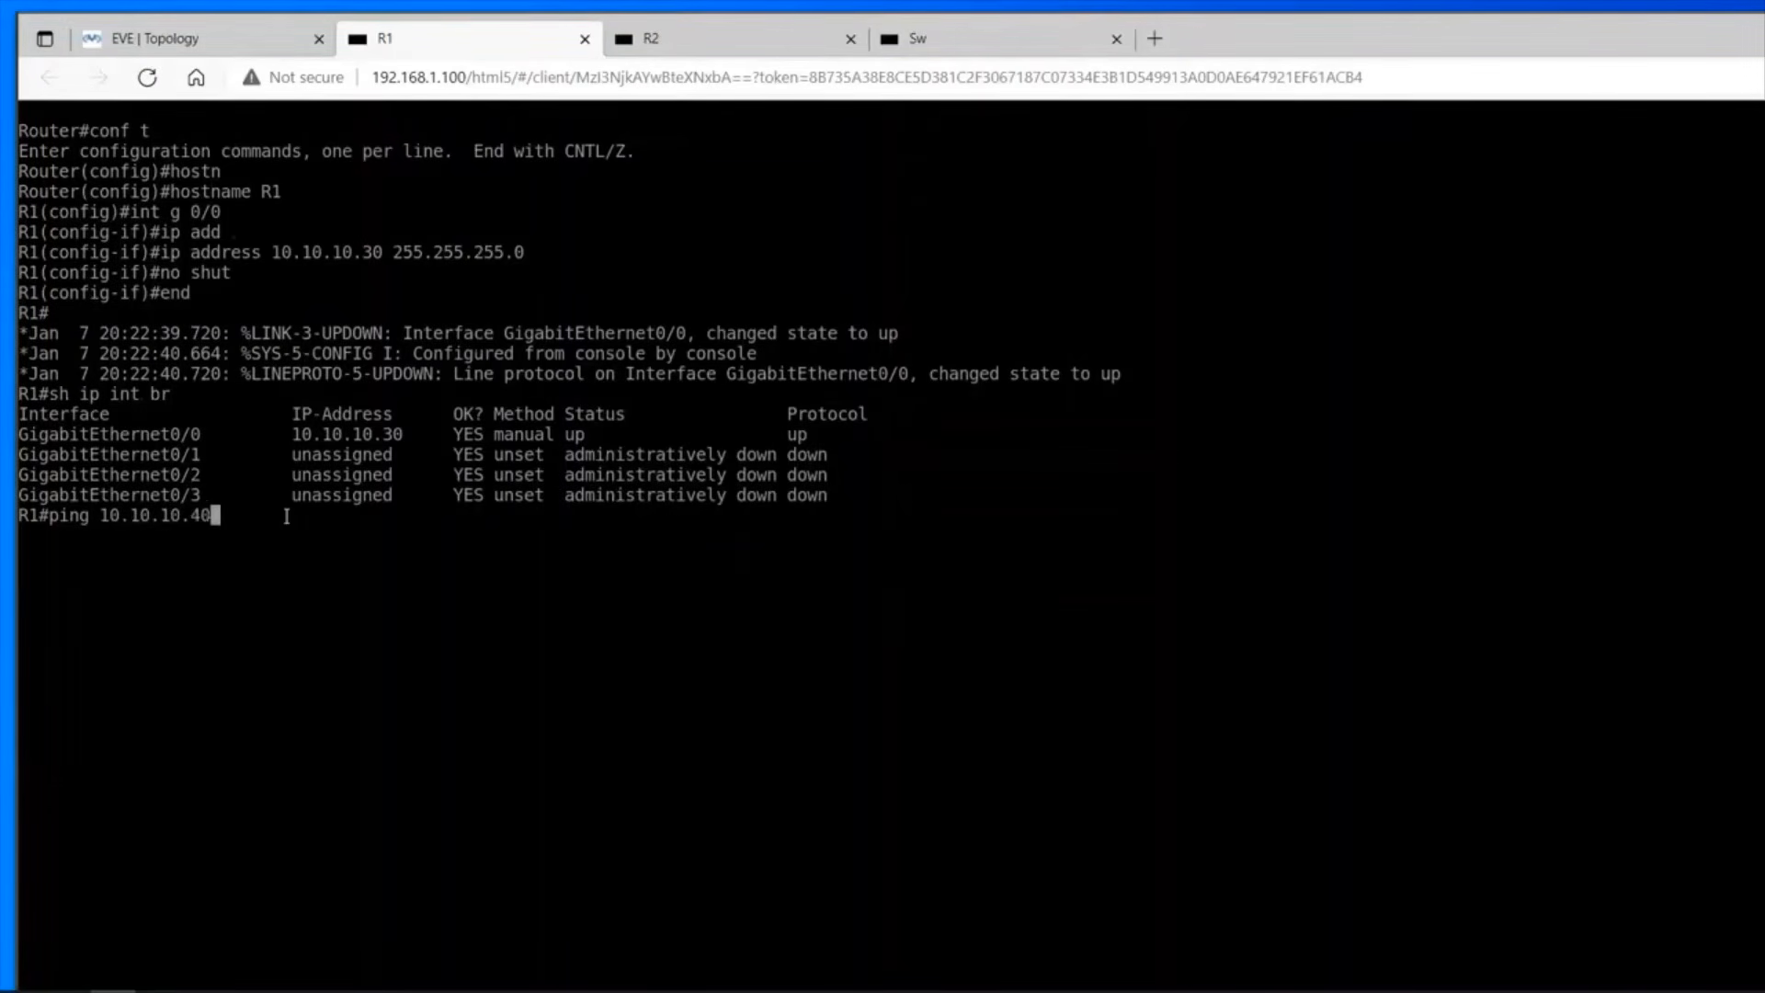
{"action": "key", "text": "Return"}
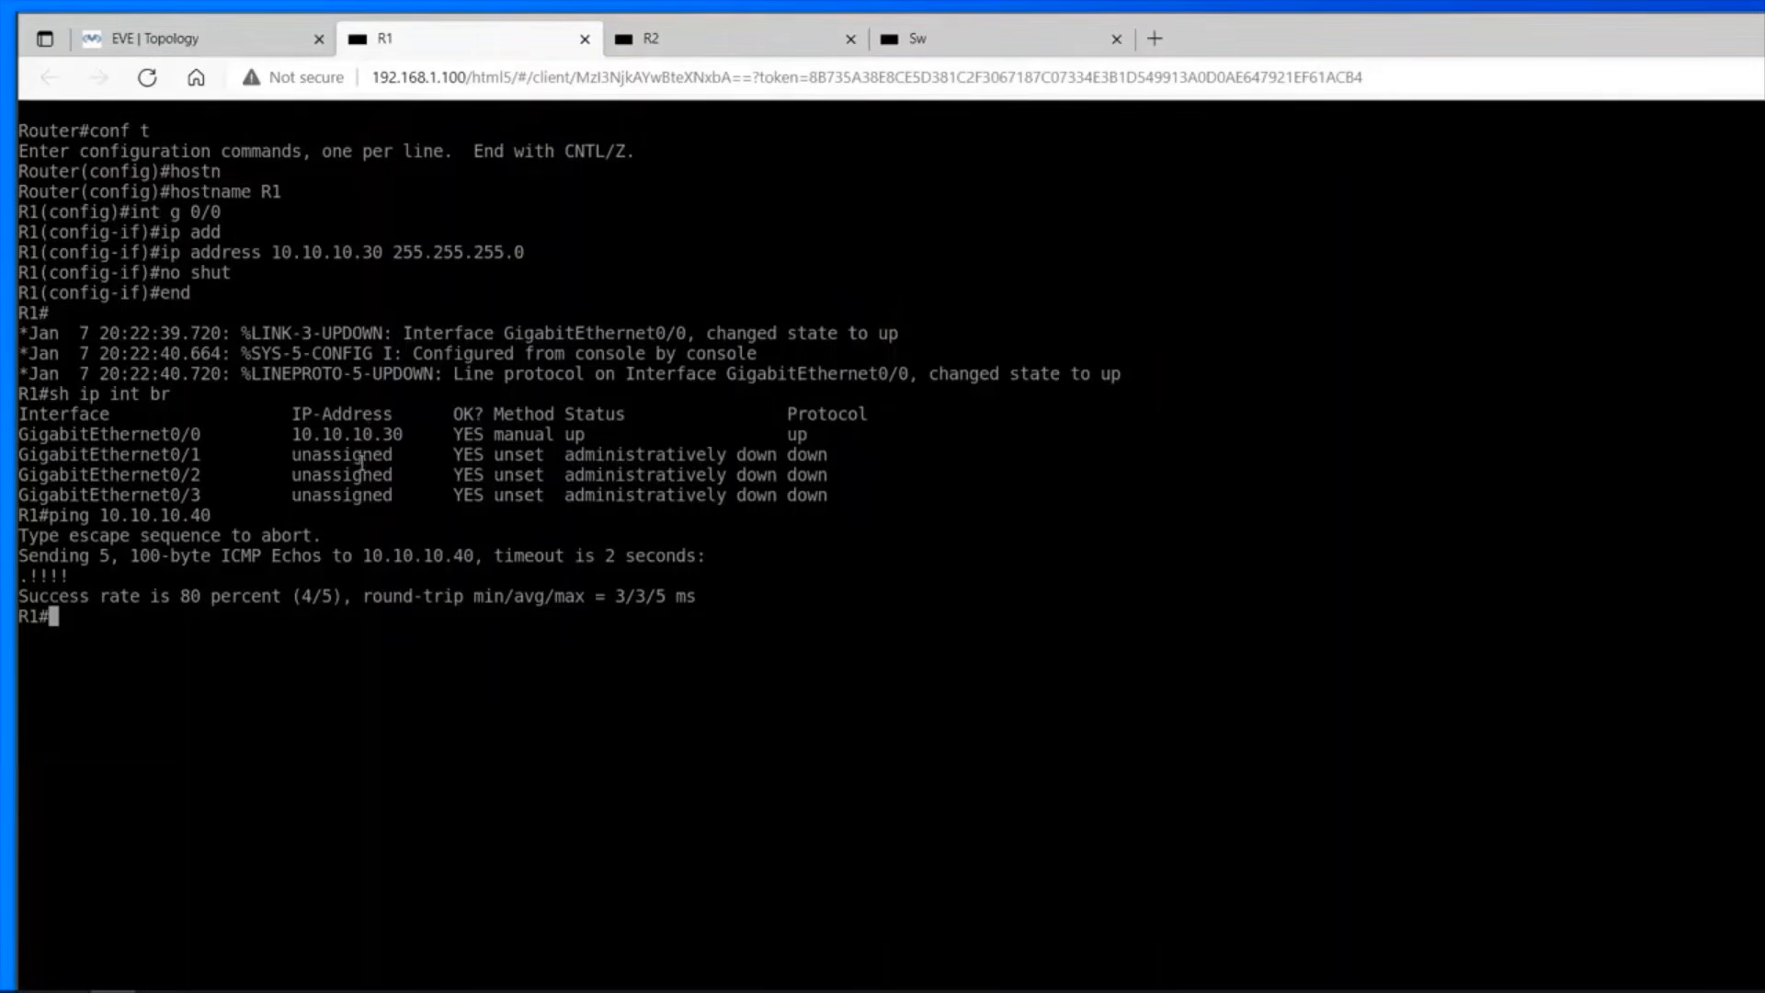
Ping the switch at 10.10.10.10 from R1 twice to test connectivity.
{"action": "key", "text": "Up"}
{"action": "key", "text": "BackSpace"}
{"action": "key", "text": "BackSpace"}
{"action": "type", "text": "10"}
{"action": "key", "text": "Return"}
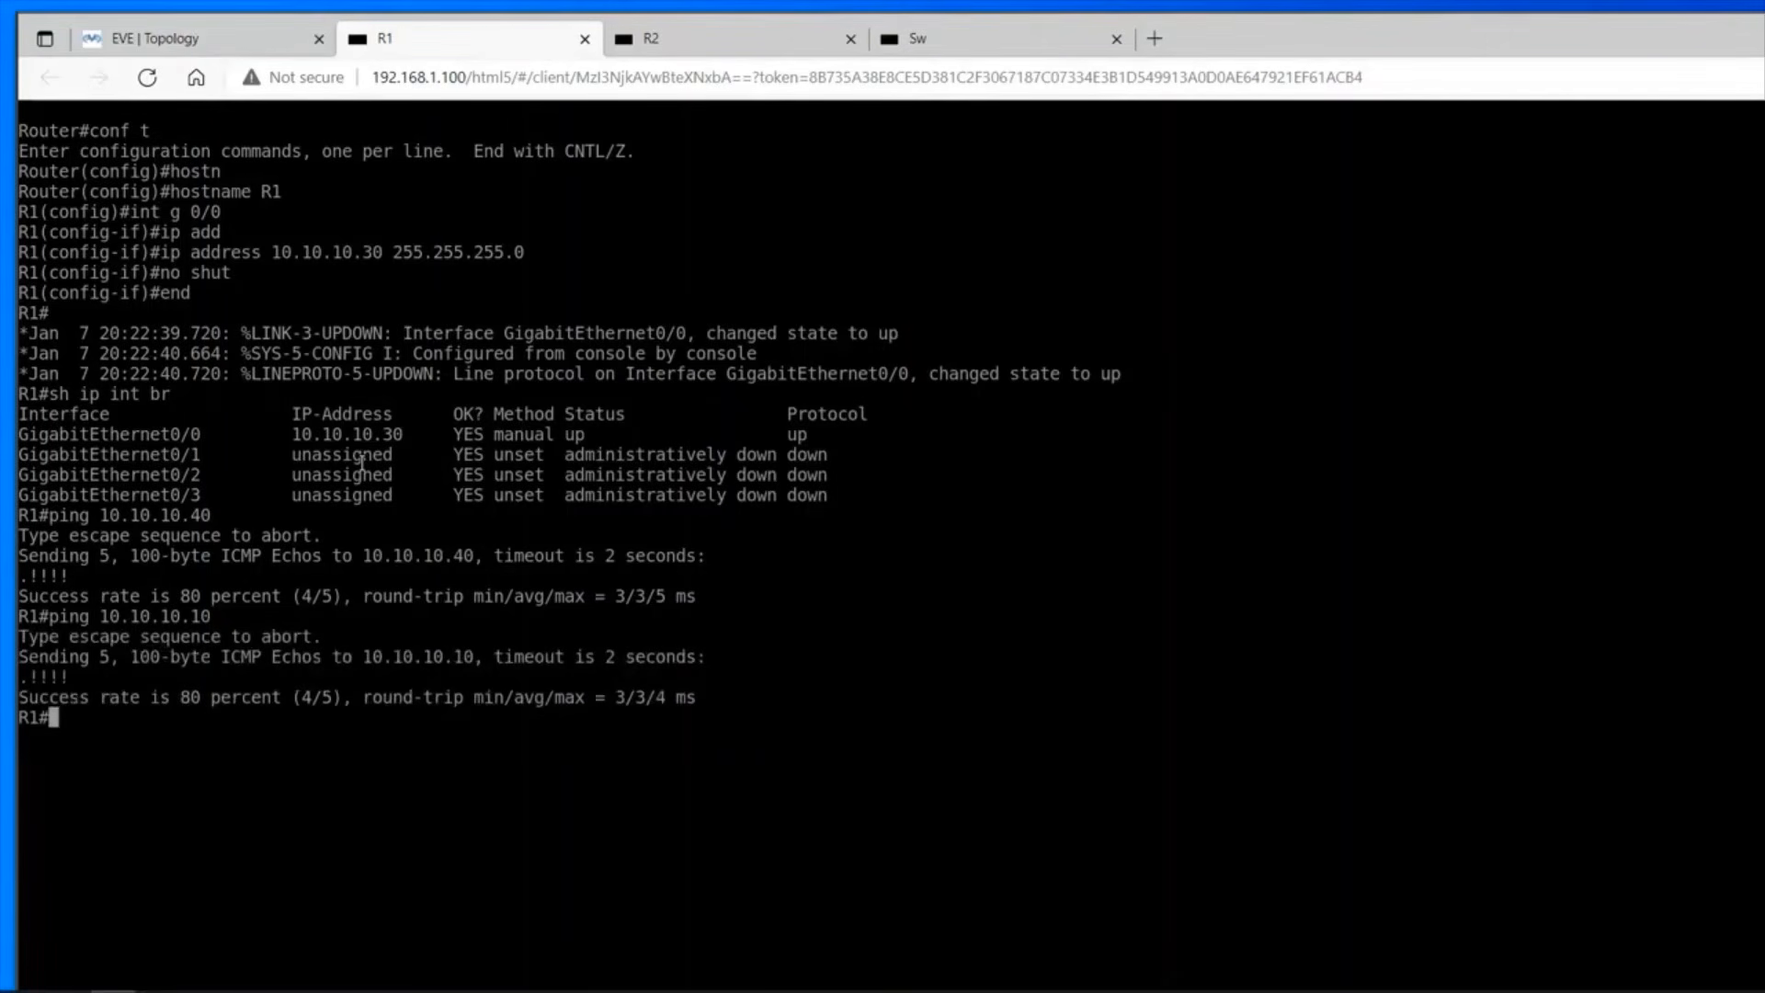
{"action": "key", "text": "Up"}
{"action": "key", "text": "Return"}
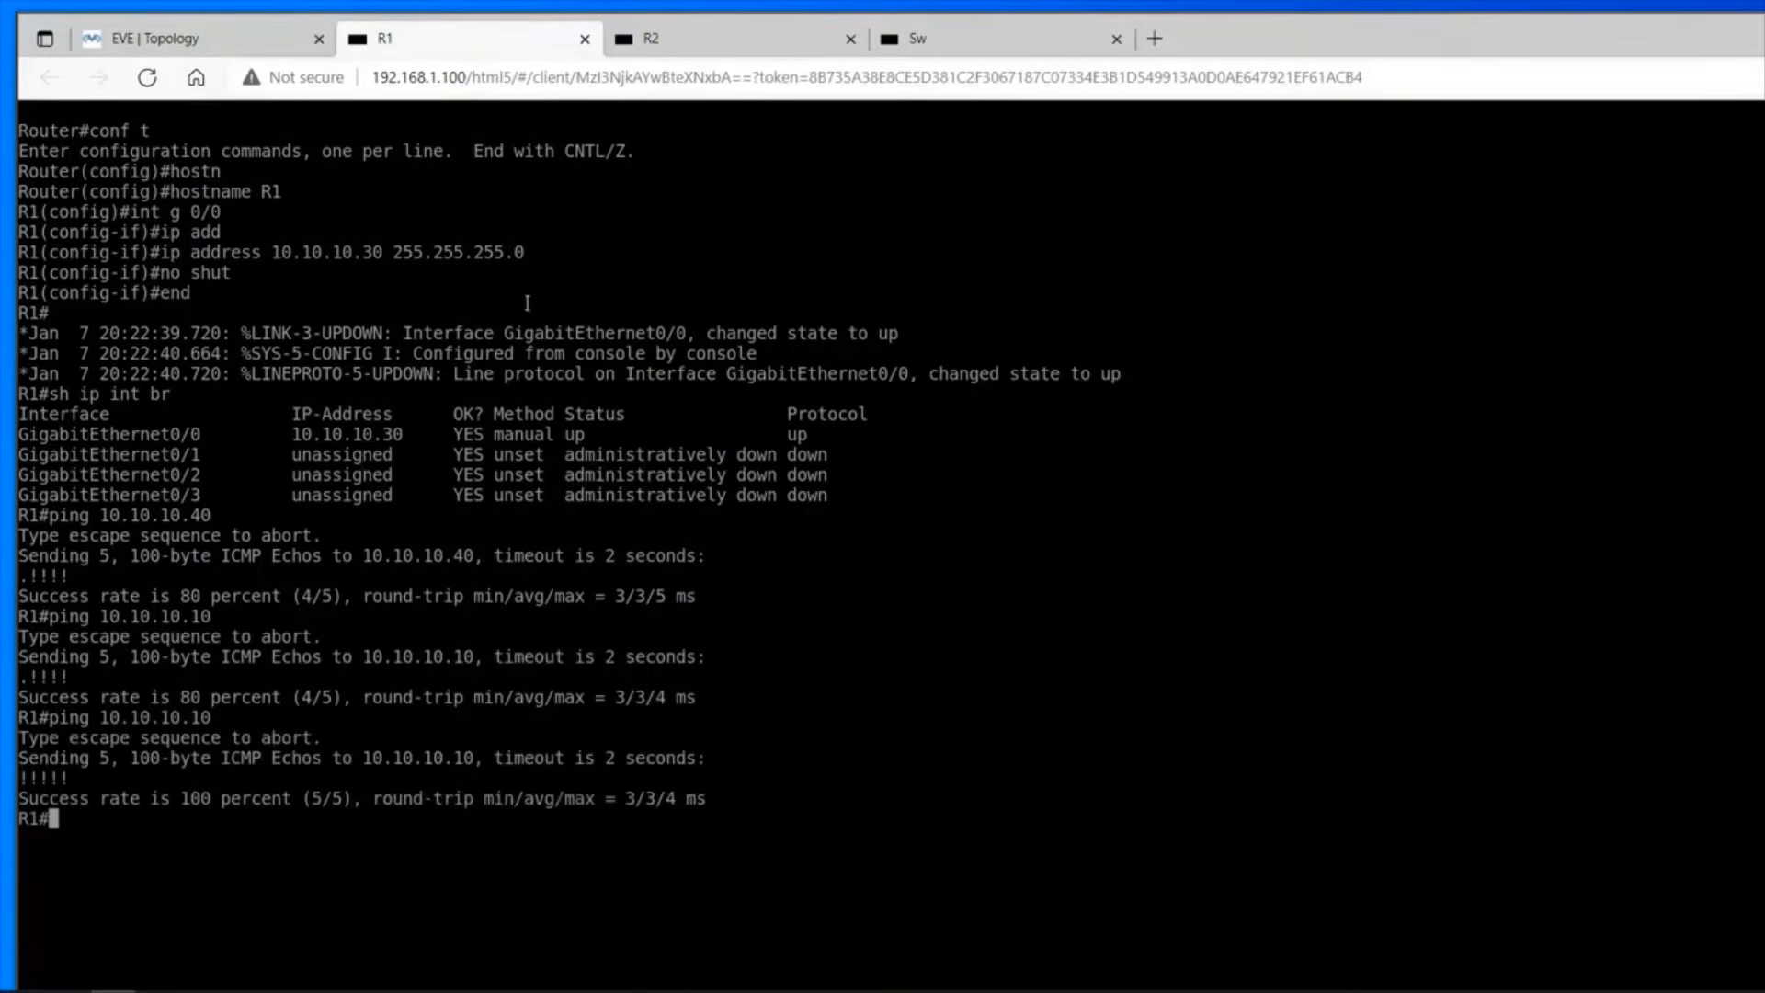
Switch to the R2 console and ping R1 at 10.10.10.30.
{"action": "left_click", "coordinate": [711, 33]}
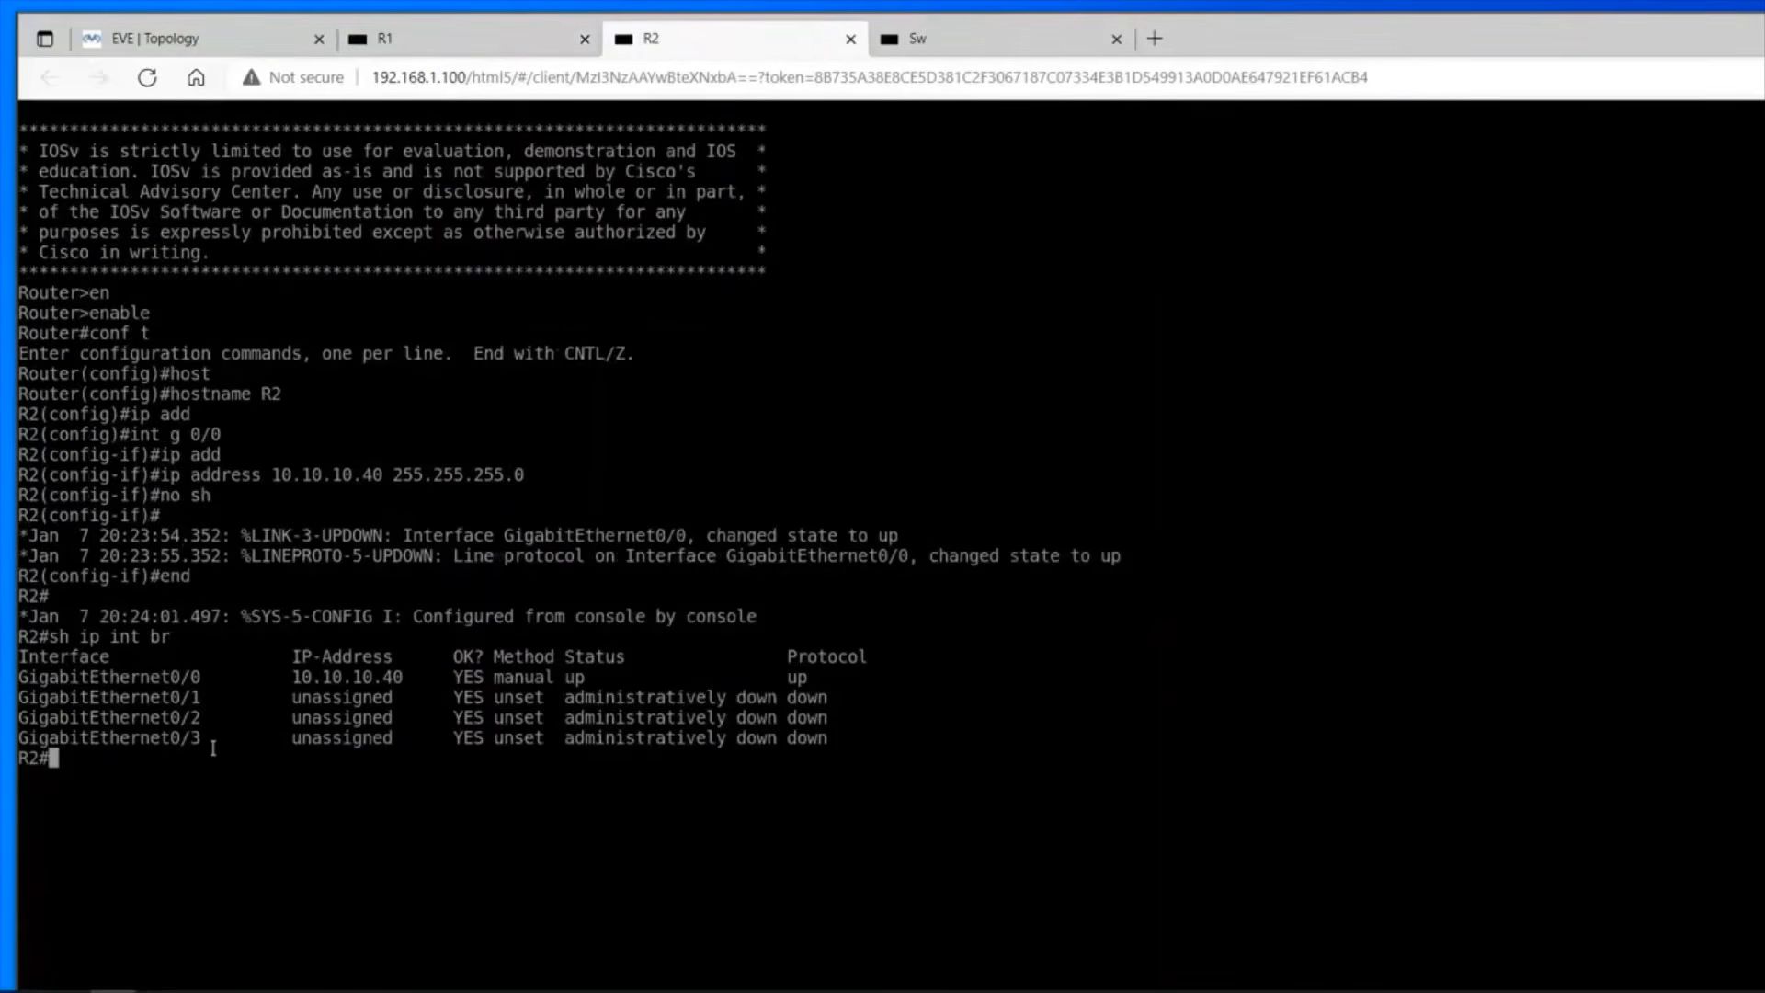
{"action": "type", "text": "ping "}
{"action": "type", "text": "10.10."}
{"action": "type", "text": "10.1"}
{"action": "type", "text": "30"}
{"action": "key", "text": "Return"}
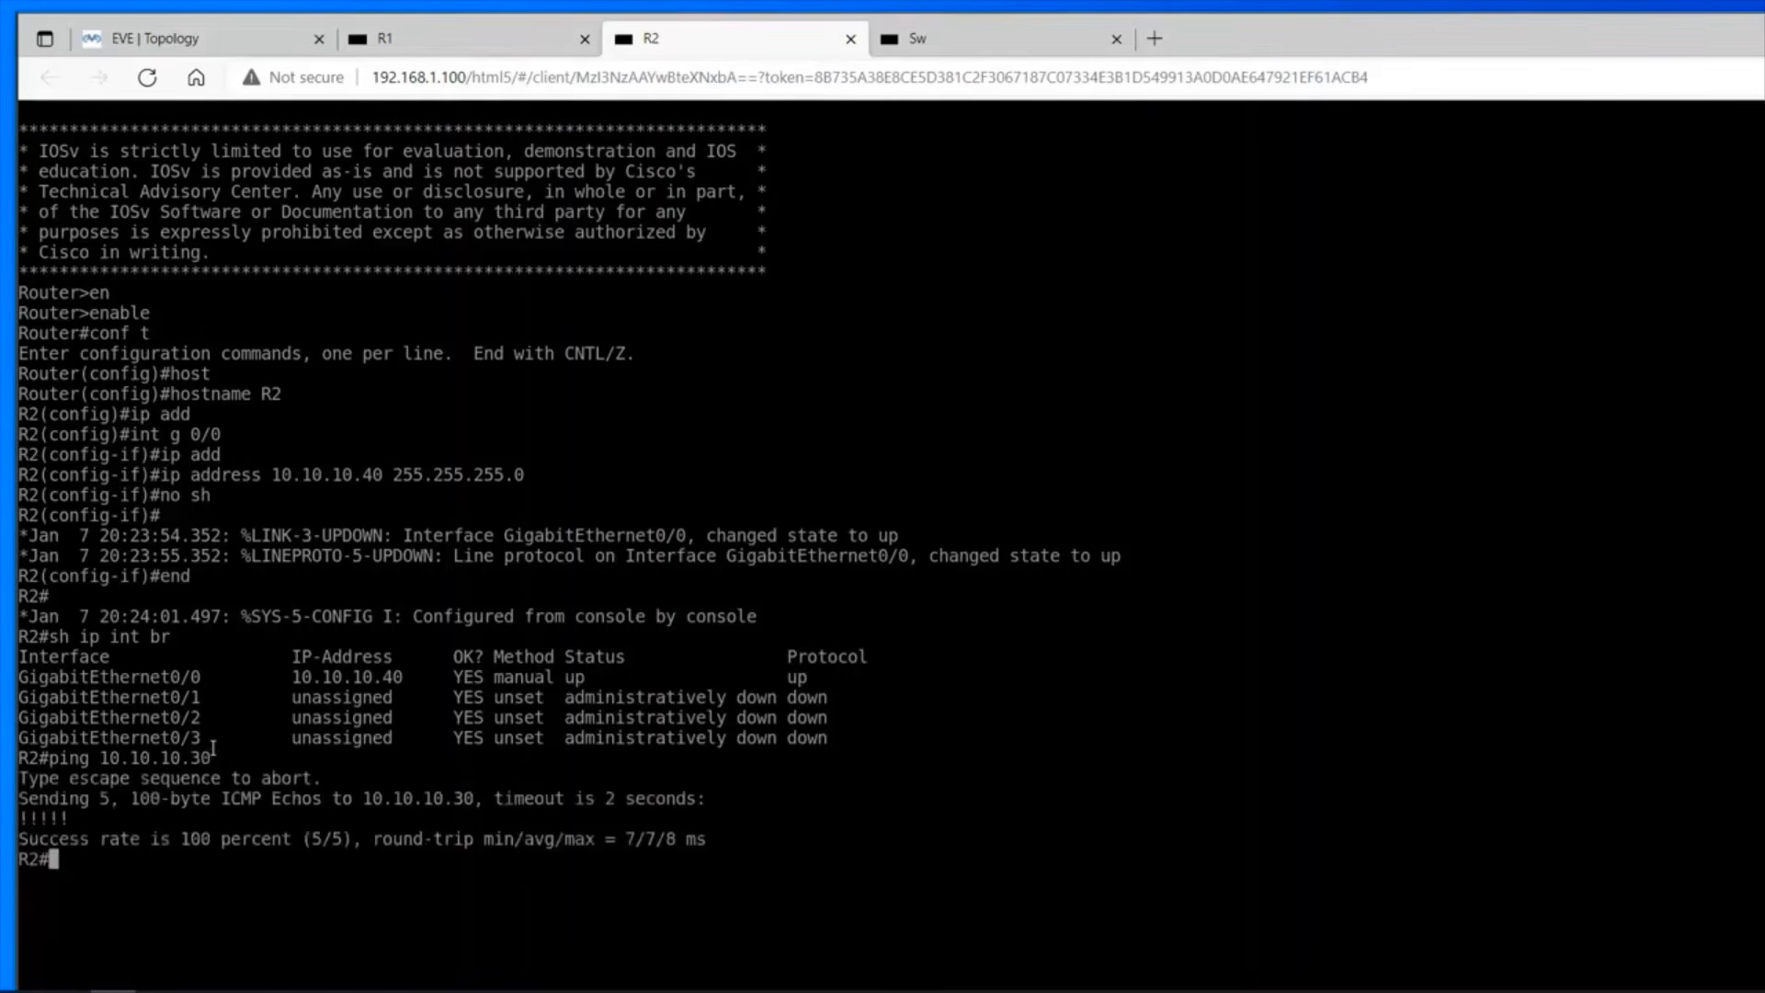
Ping the switch at 10.10.10.10 from R2, running the test twice.
{"action": "key", "text": "Up"}
{"action": "key", "text": "BackSpace"}
{"action": "key", "text": "BackSpace"}
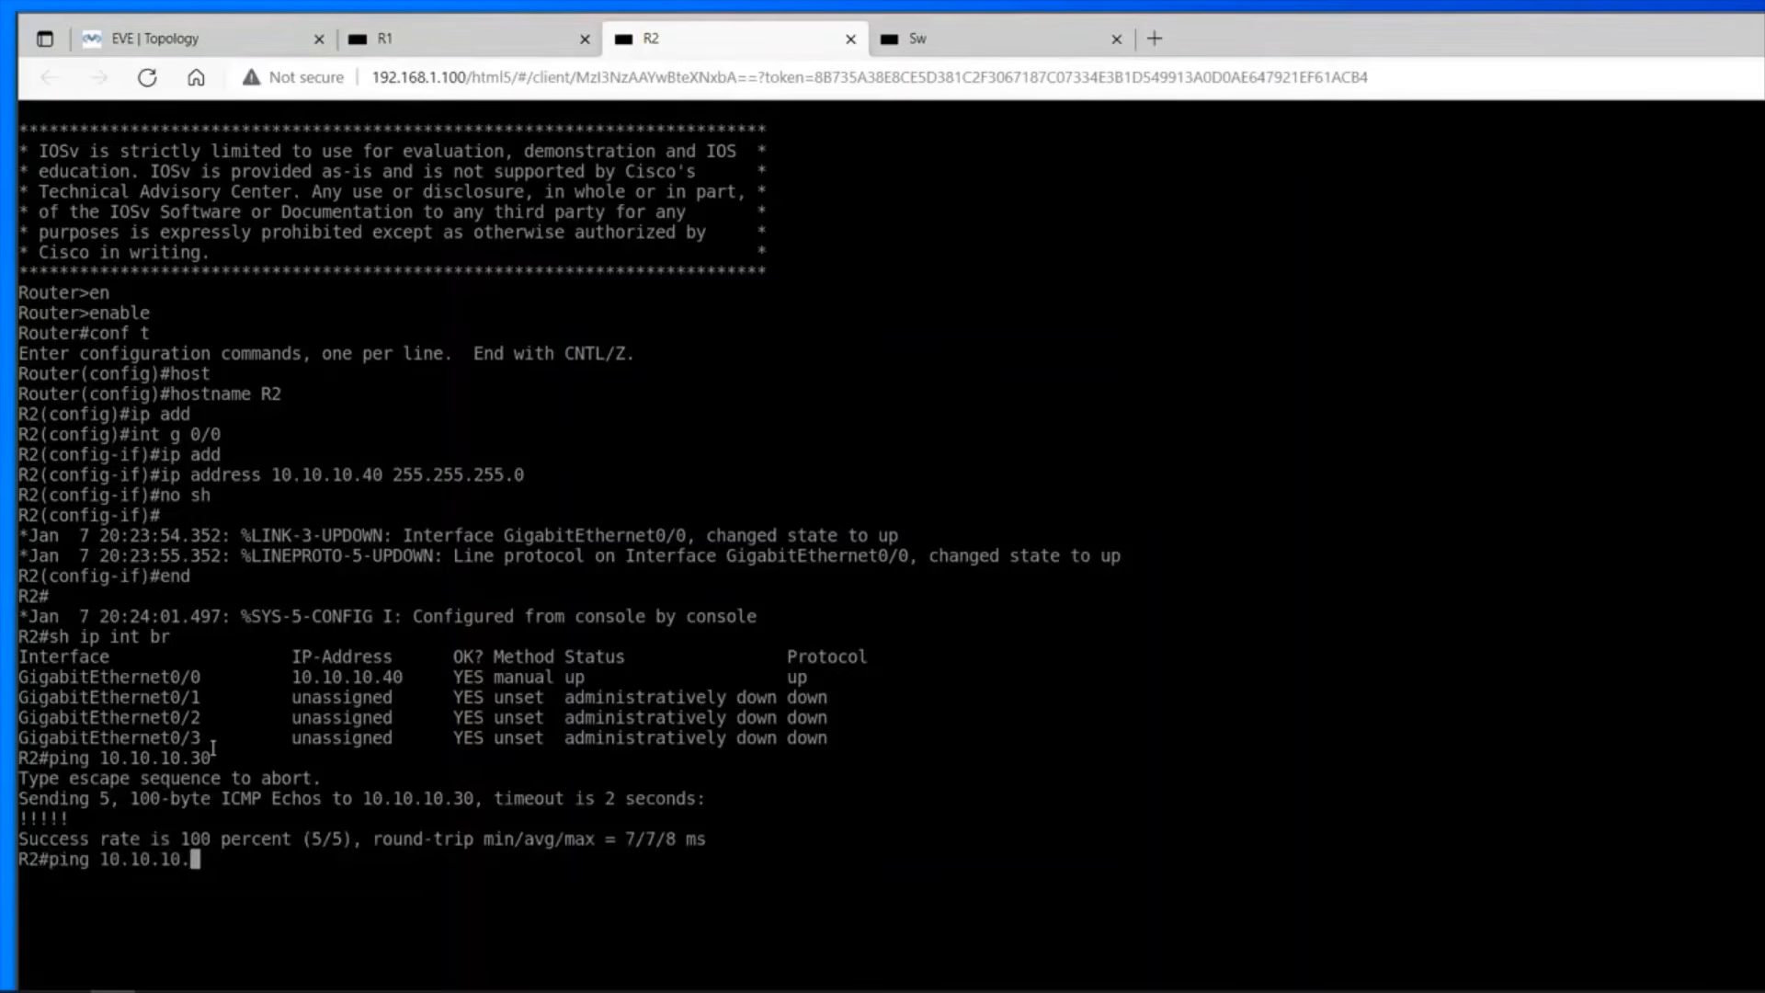
{"action": "type", "text": "10"}
{"action": "key", "text": "Return"}
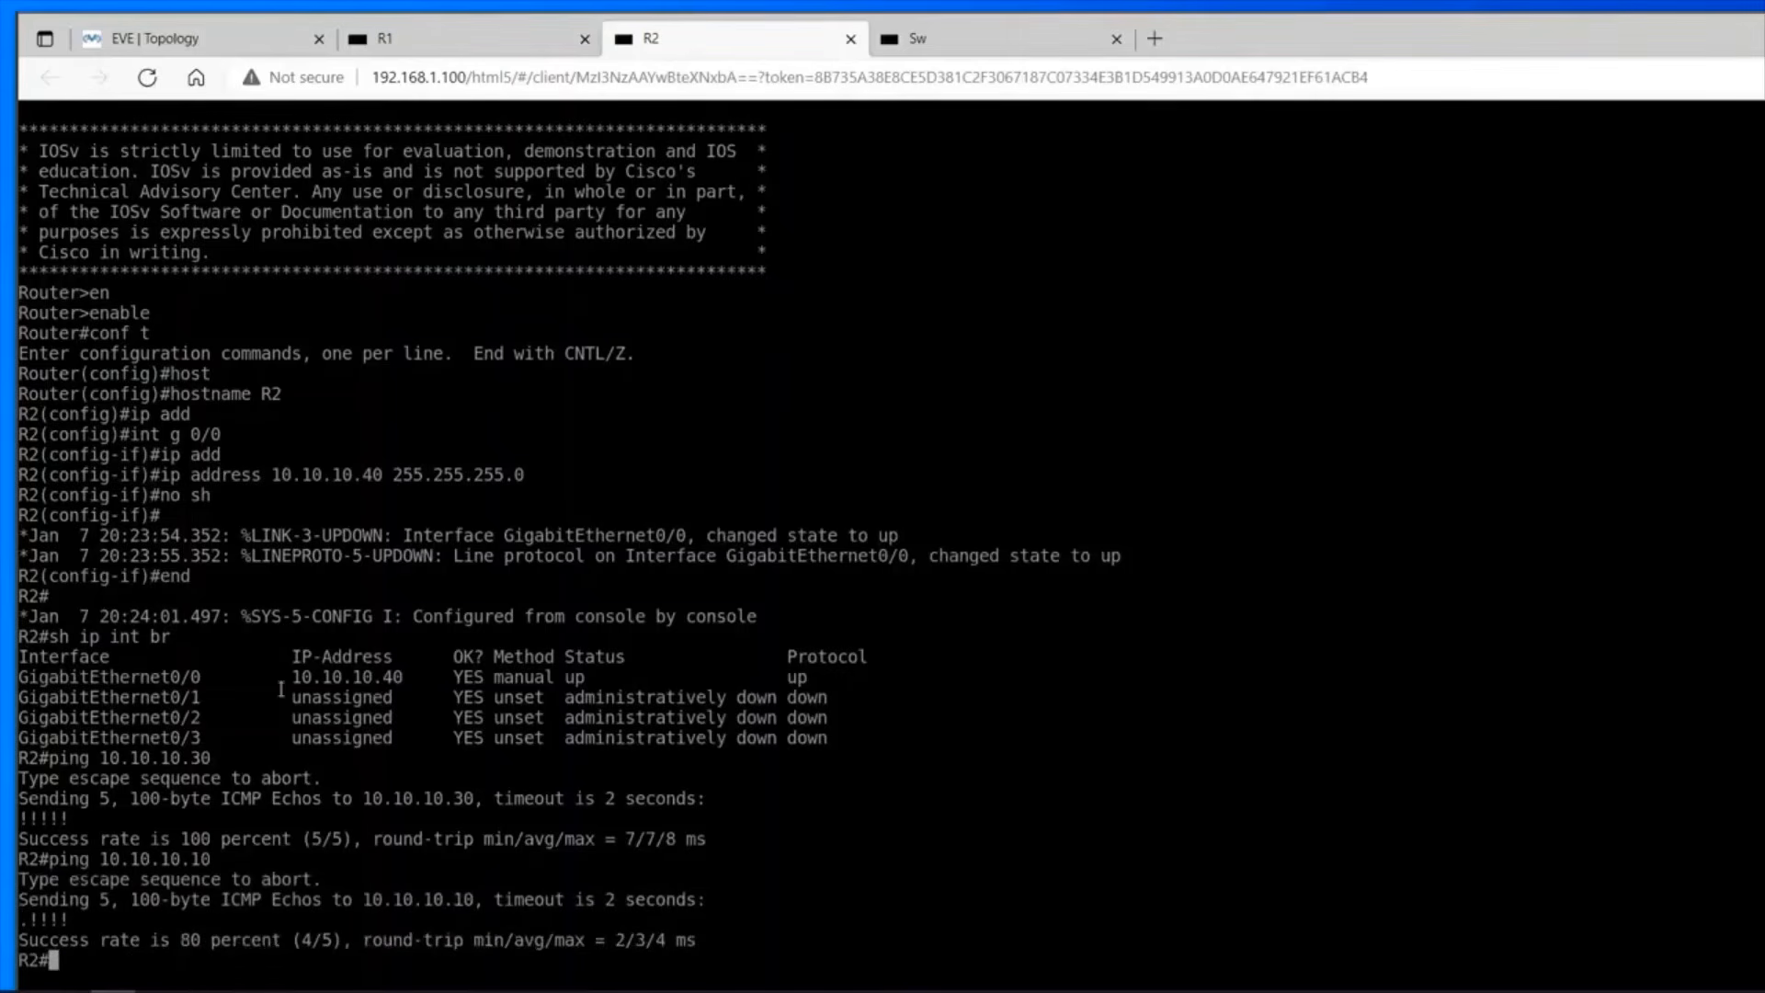
{"action": "key", "text": "Up"}
{"action": "key", "text": "Return"}
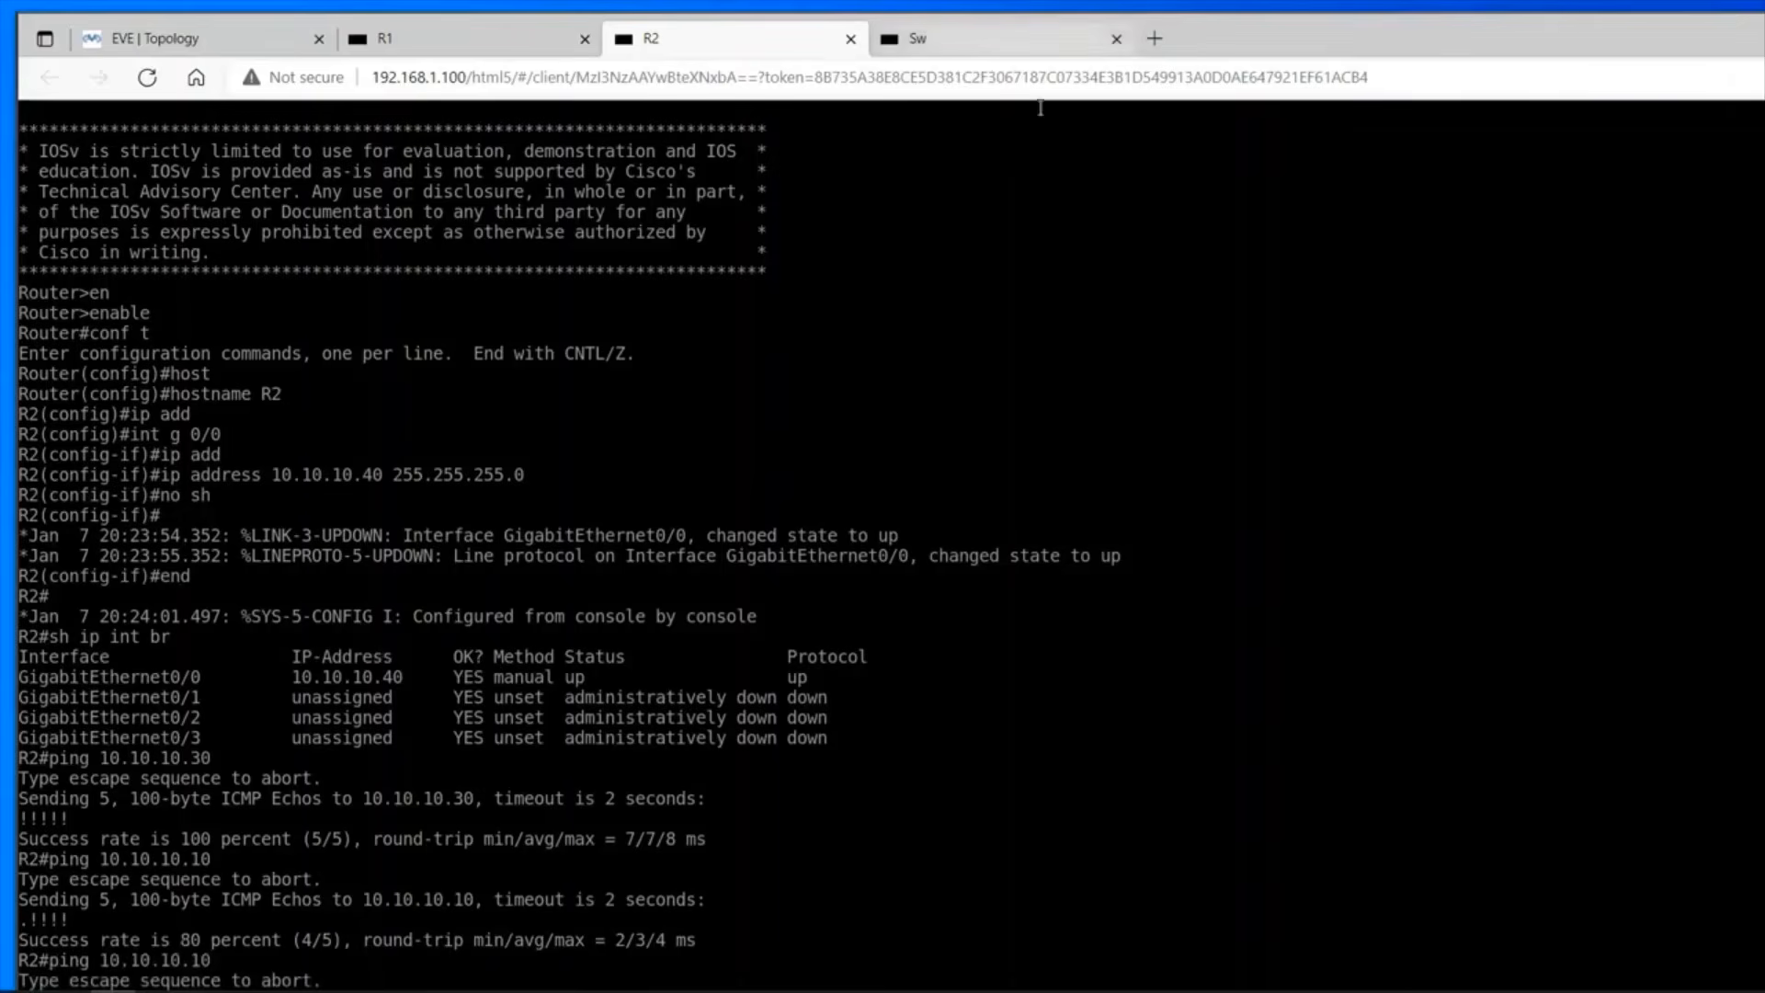
Switch to the Sw console and ping R1 at 10.10.10.30 from the switch.
{"action": "left_click", "coordinate": [1038, 38]}
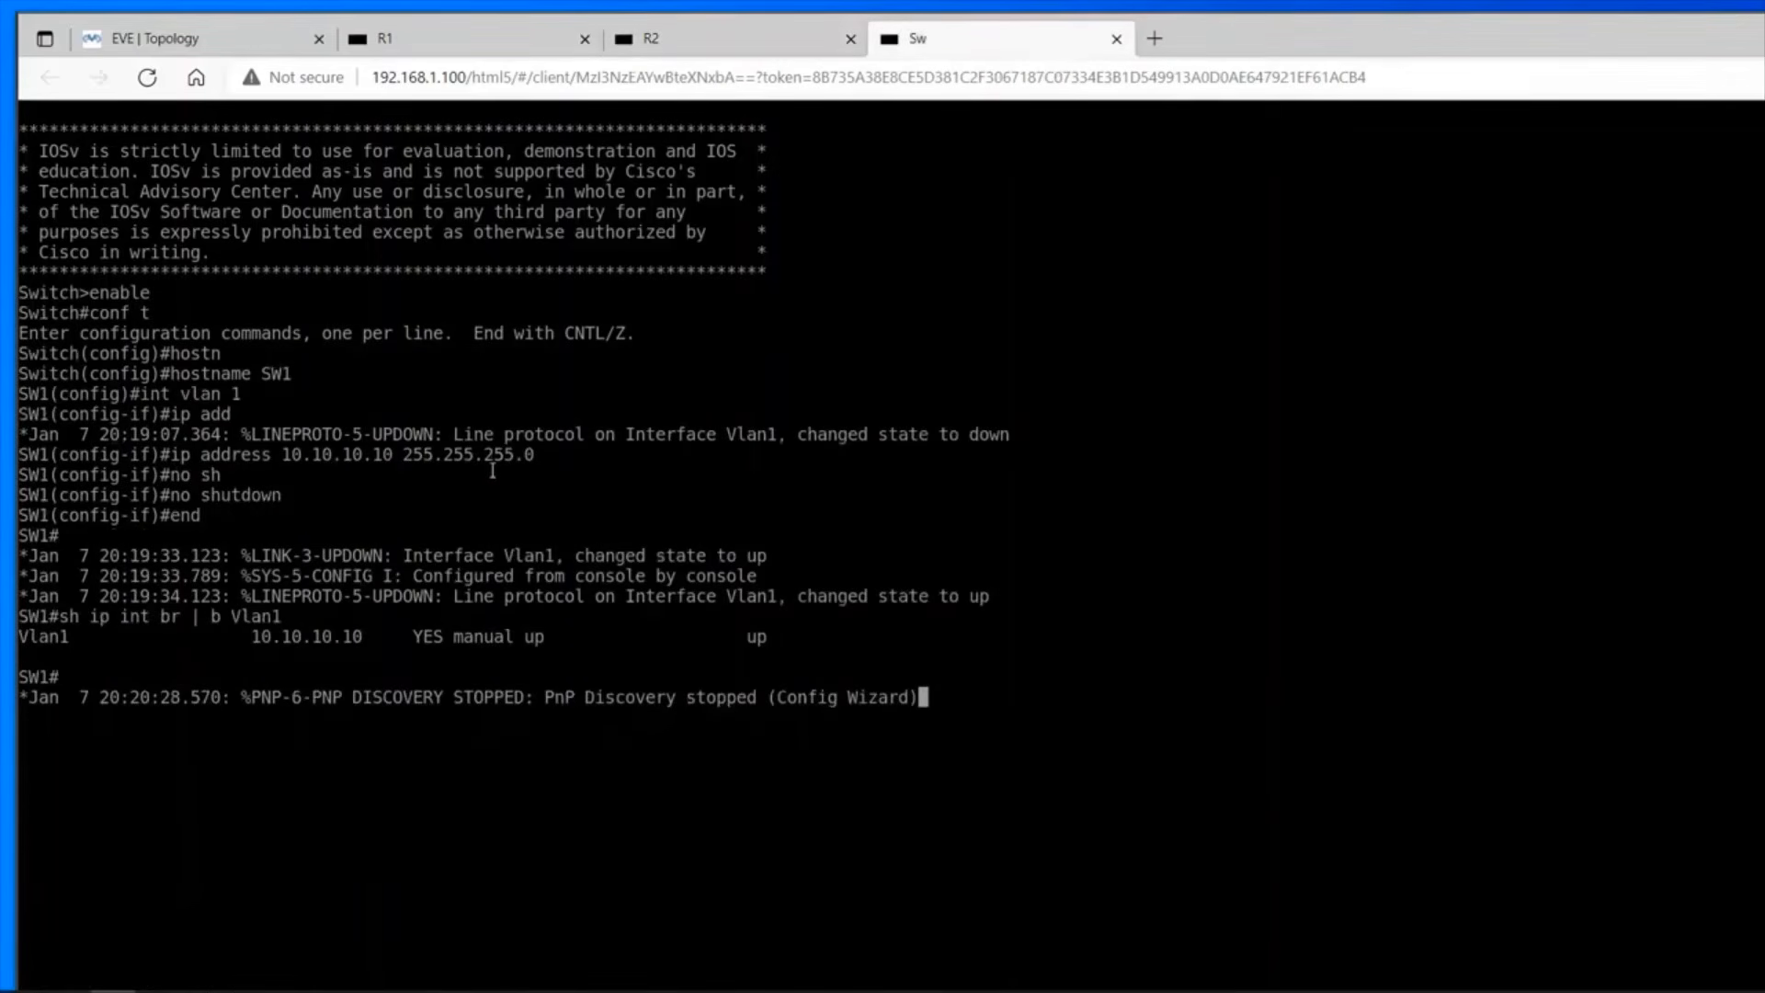
{"action": "key", "text": "Return"}
{"action": "type", "text": "ping "}
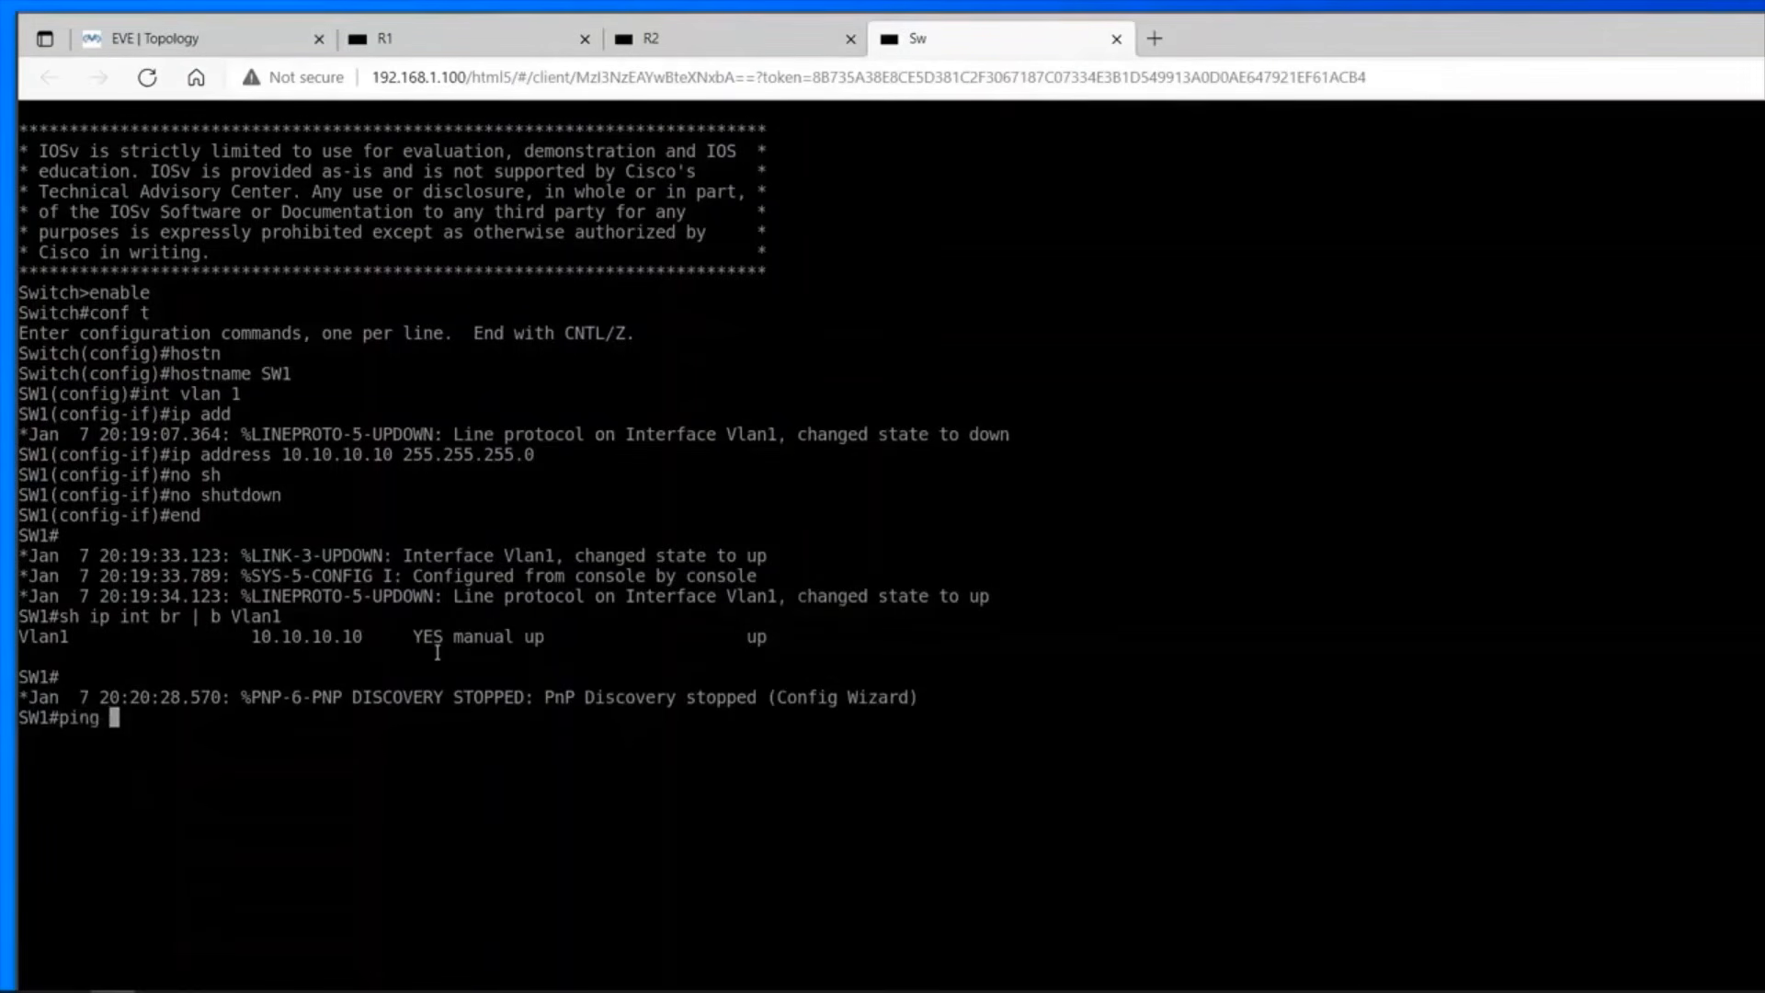
{"action": "type", "text": "10.10.10.30"}
{"action": "key", "text": "Return"}
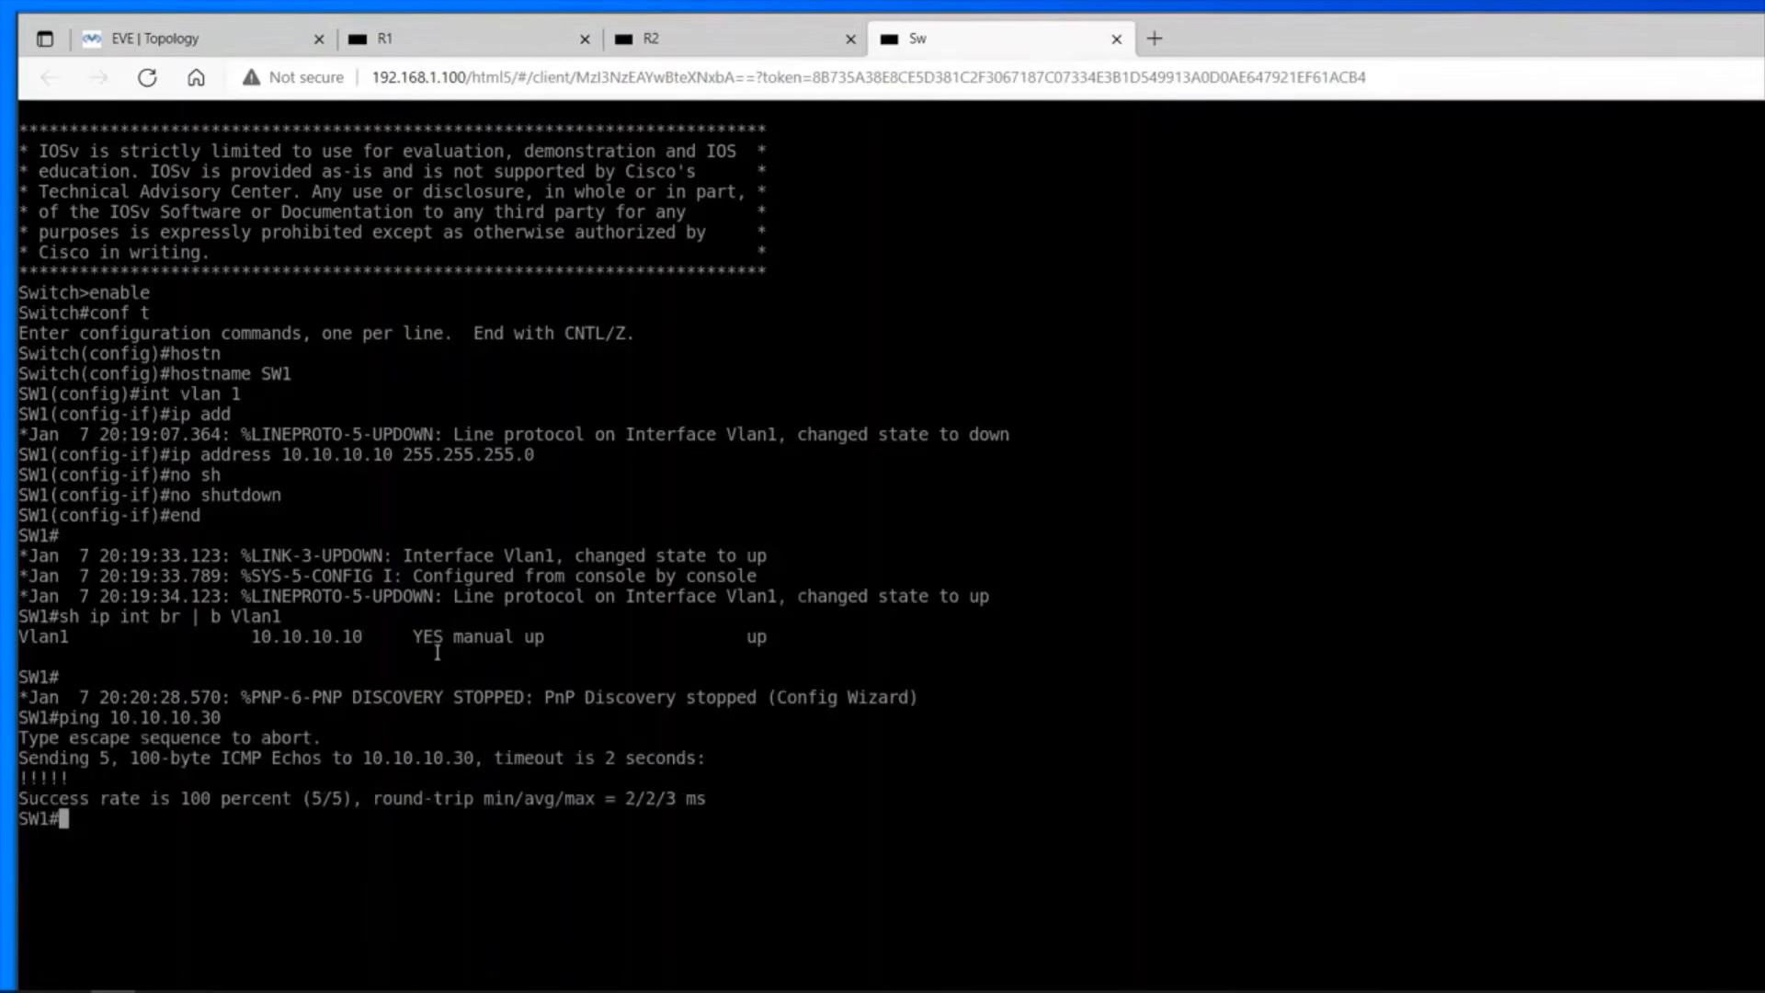
Ping R2 at 10.10.10.40 from the switch and return to the EVE topology page.
{"action": "key", "text": "Up"}
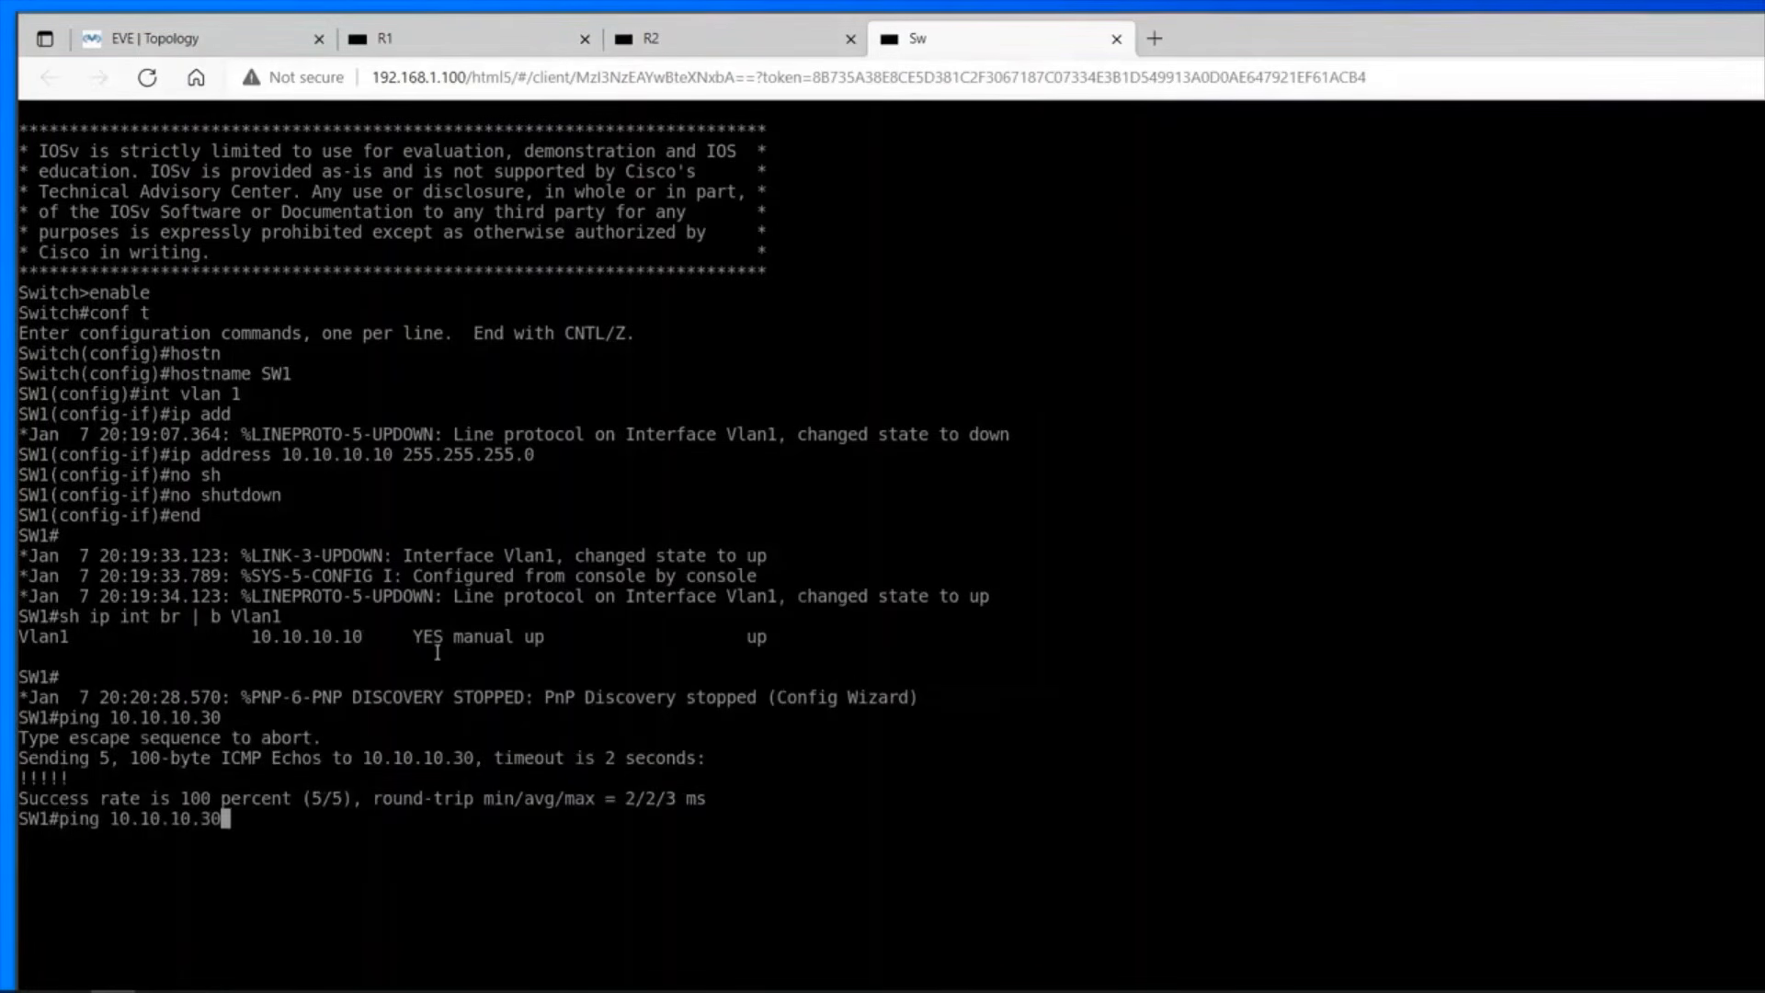
{"action": "key", "text": "BackSpace"}
{"action": "key", "text": "BackSpace"}
{"action": "type", "text": "40"}
{"action": "key", "text": "Return"}
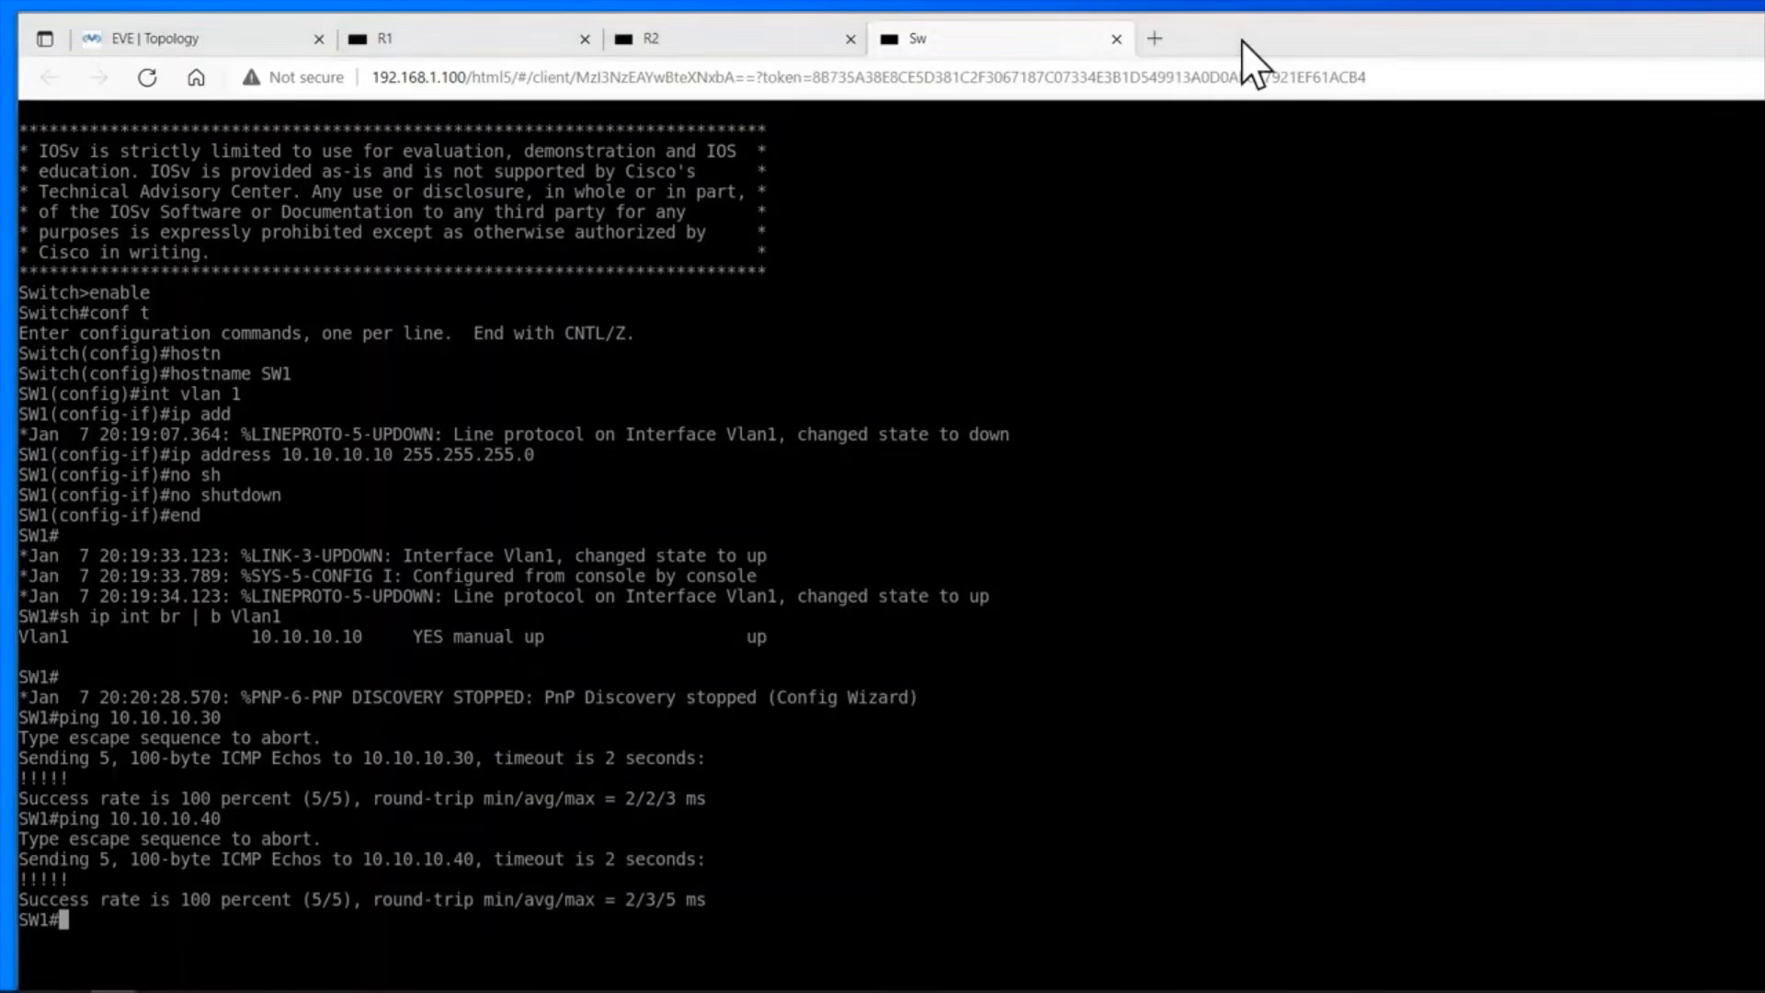
{"action": "key", "text": "ctrl+1"}
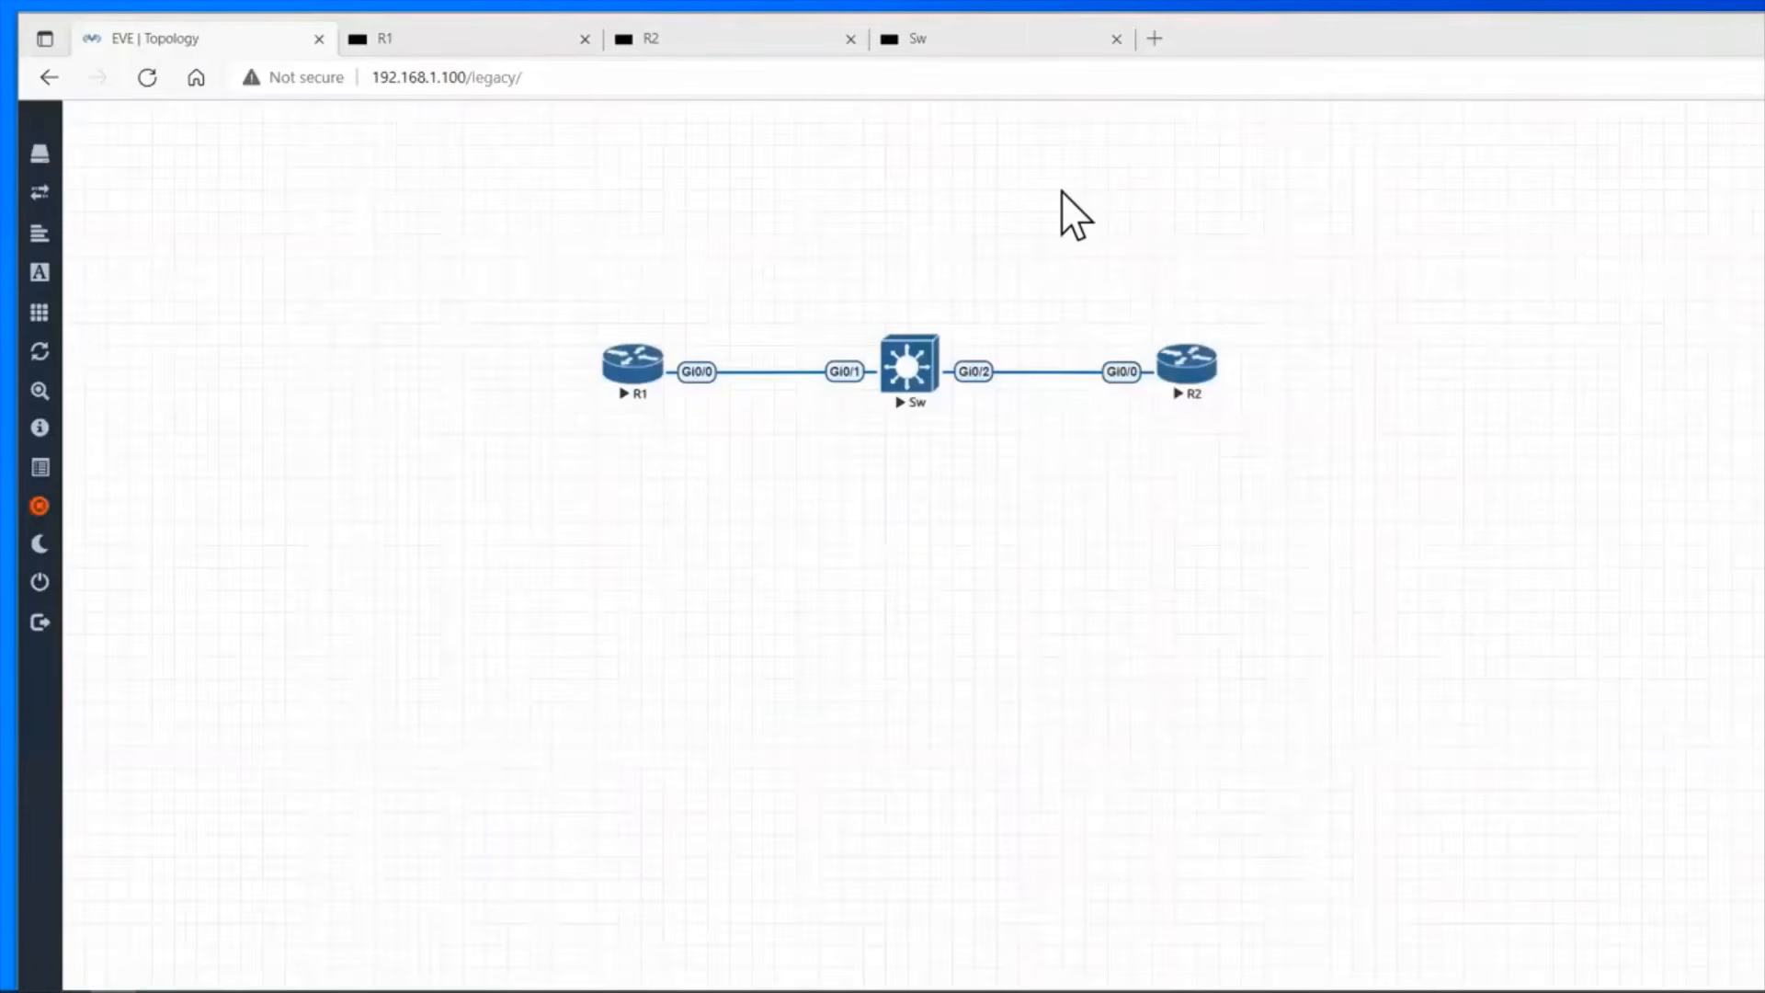